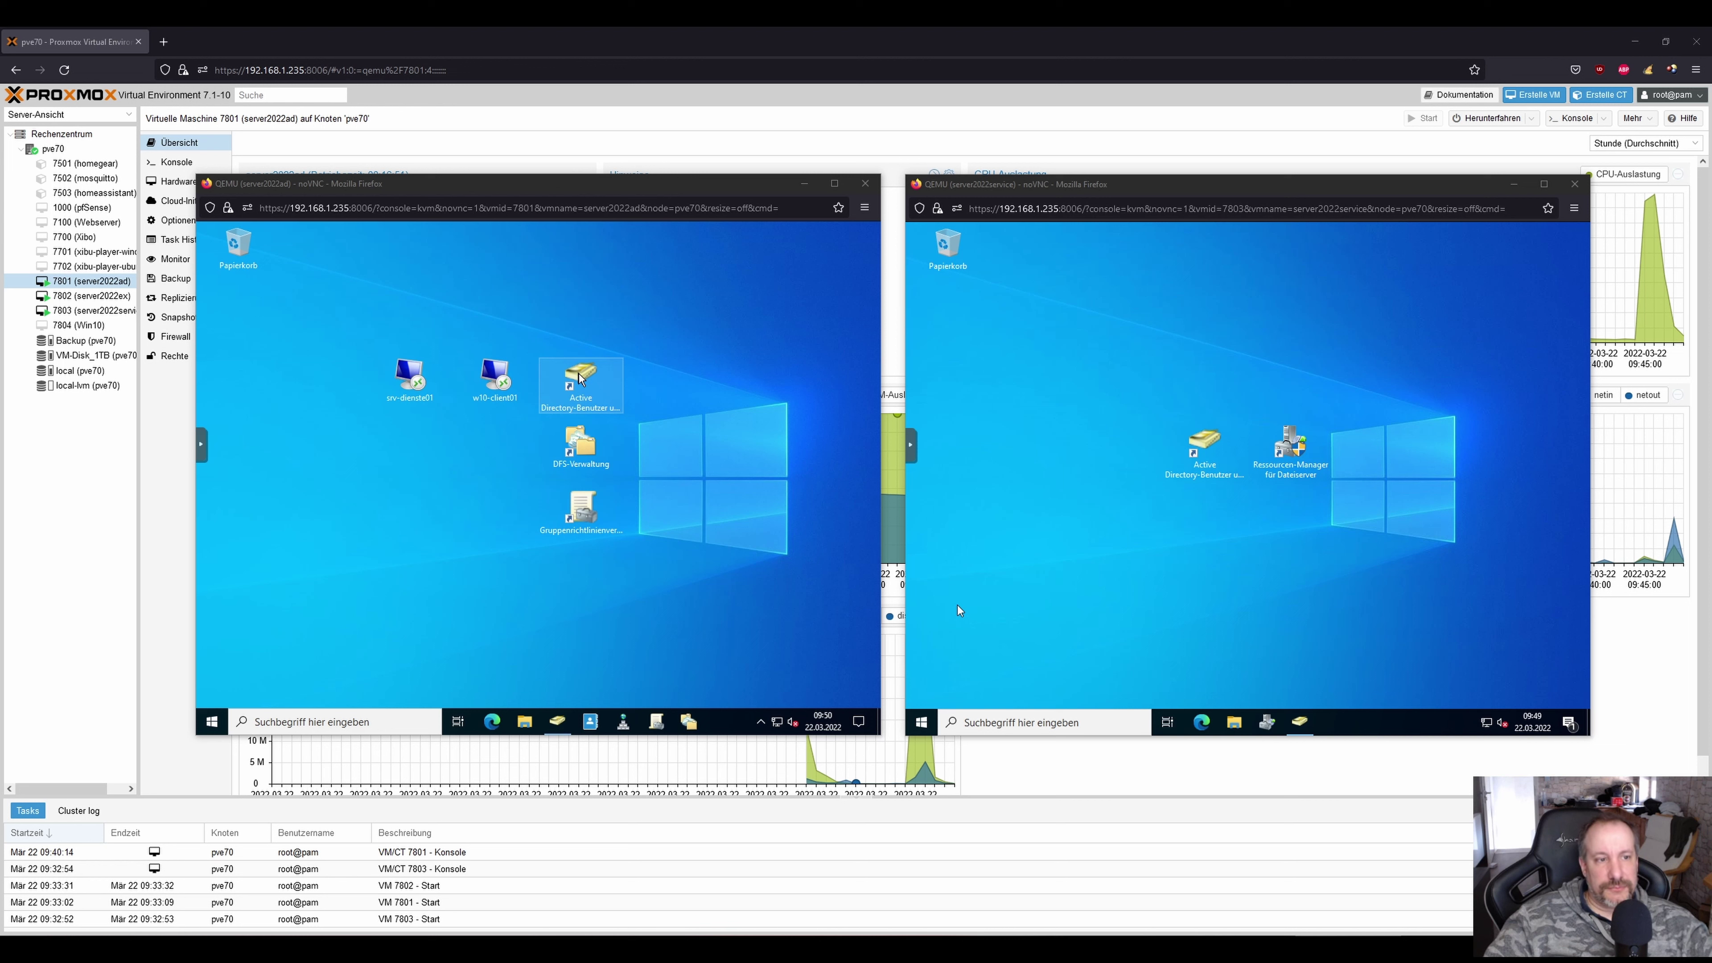
# Open Active Directory-Benutzer und -Computer and show the Administratoren OU in pampersjoe.de.
pyautogui.click(580, 378)
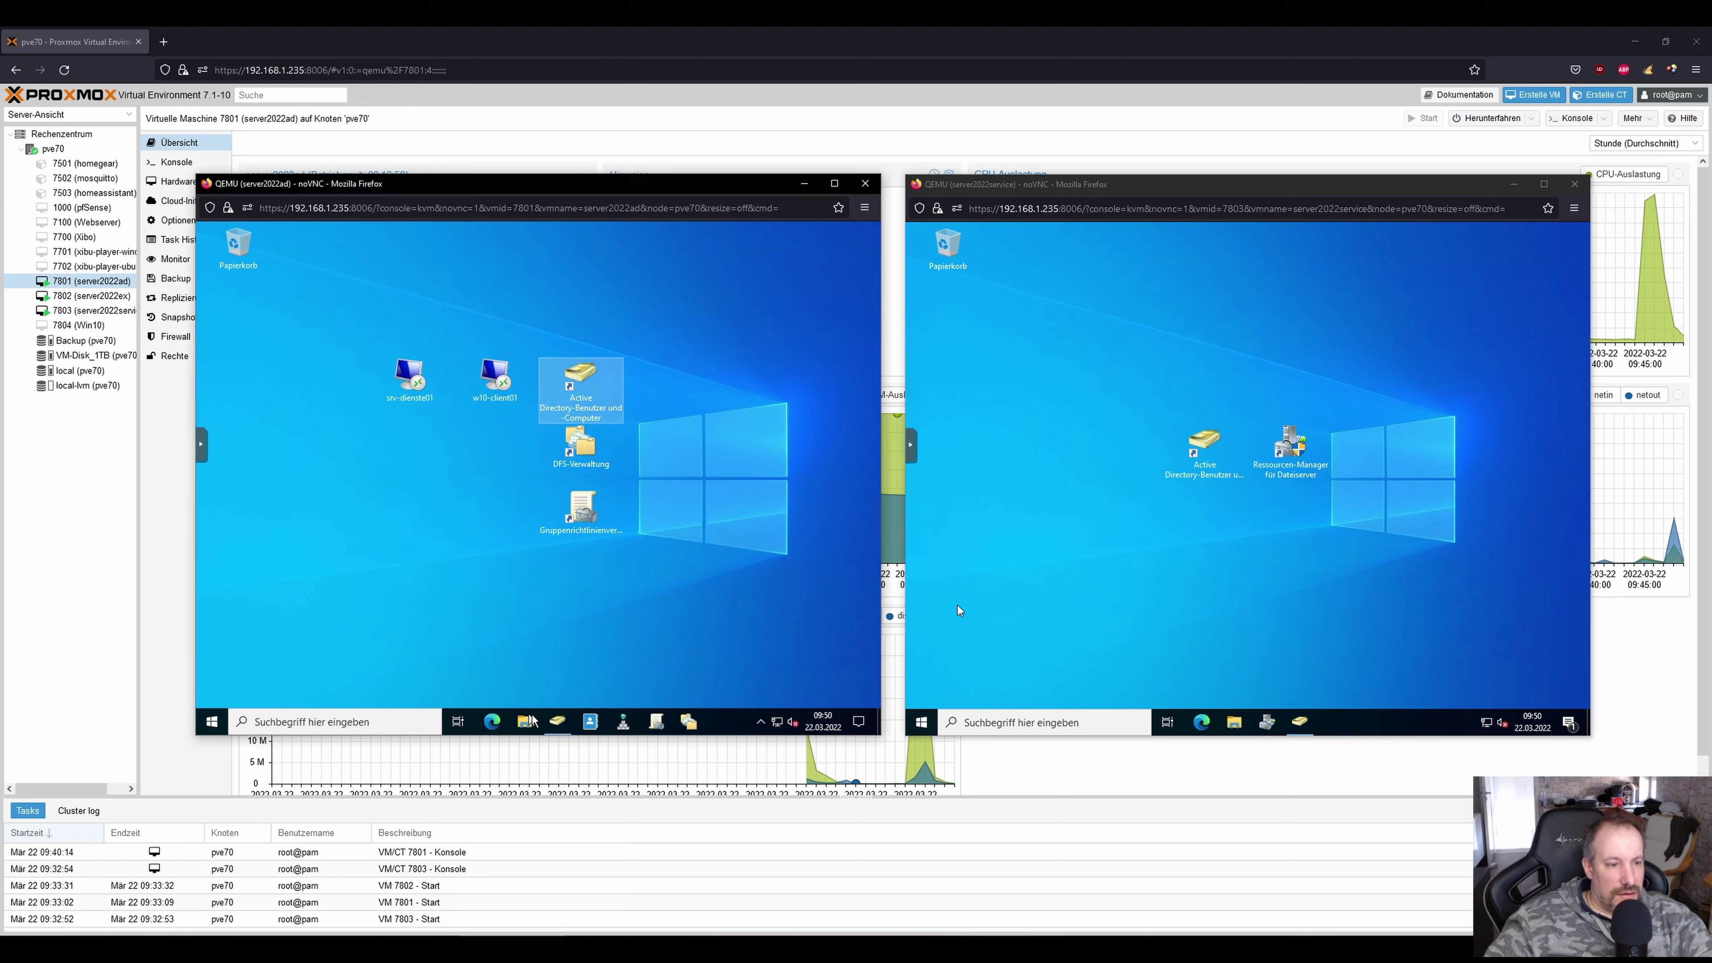
pyautogui.click(558, 721)
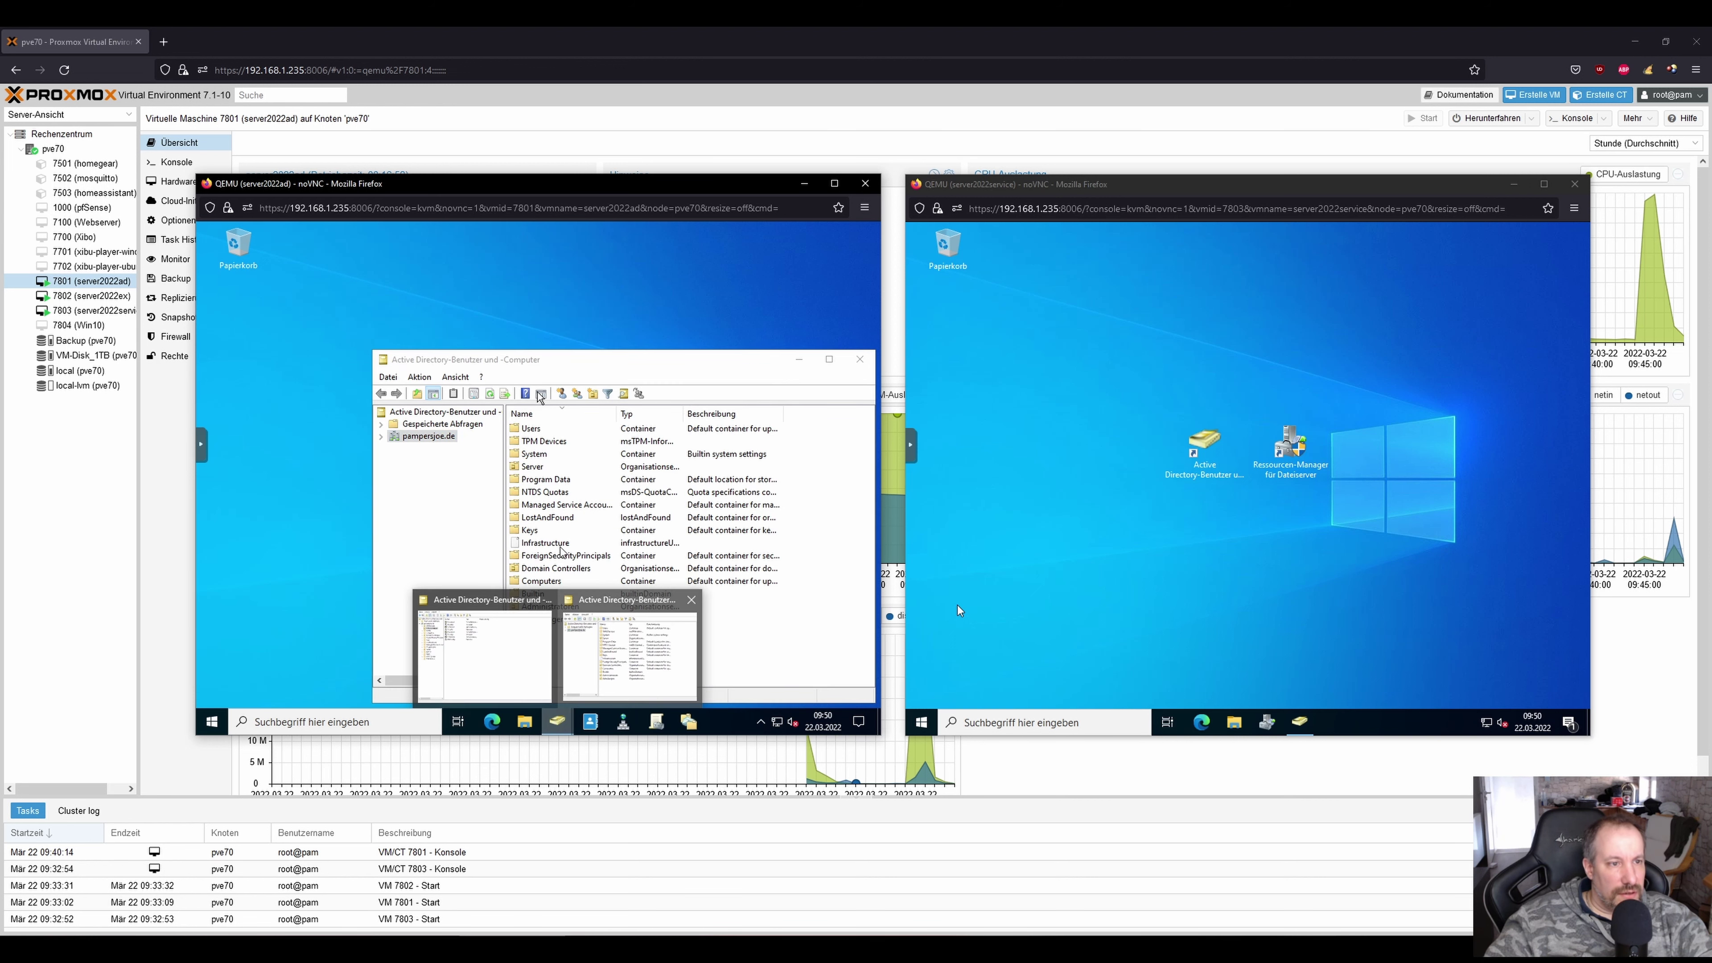
pyautogui.doubleClick(419, 435)
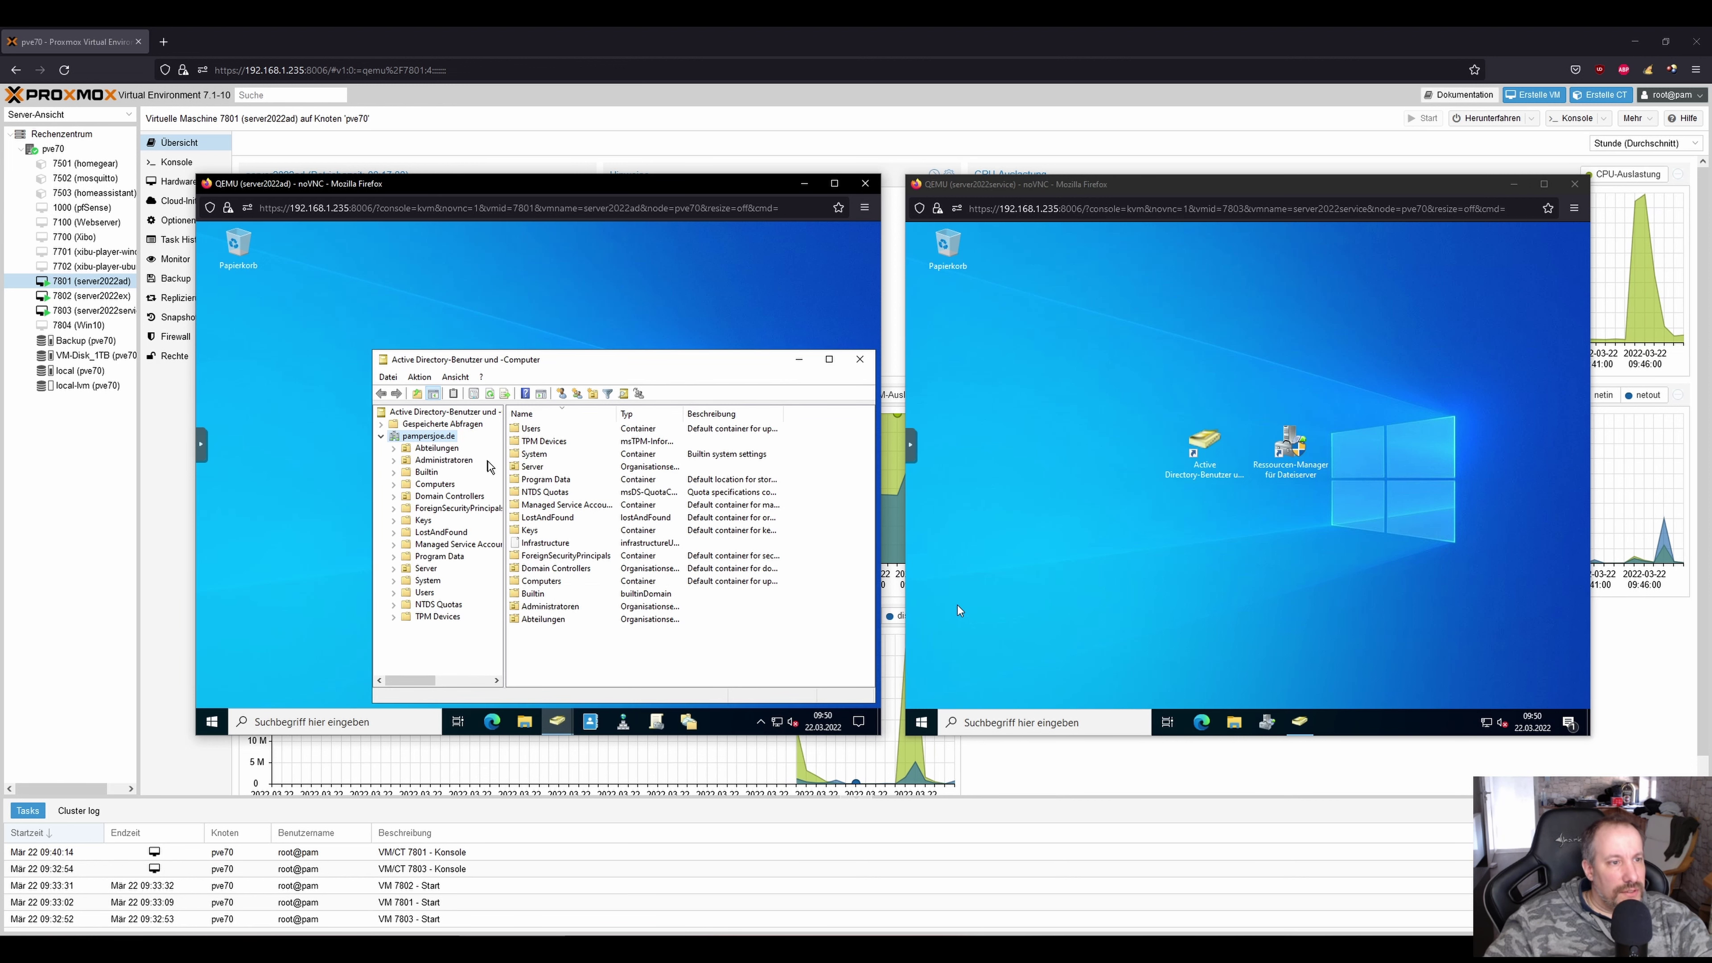
pyautogui.click(427, 460)
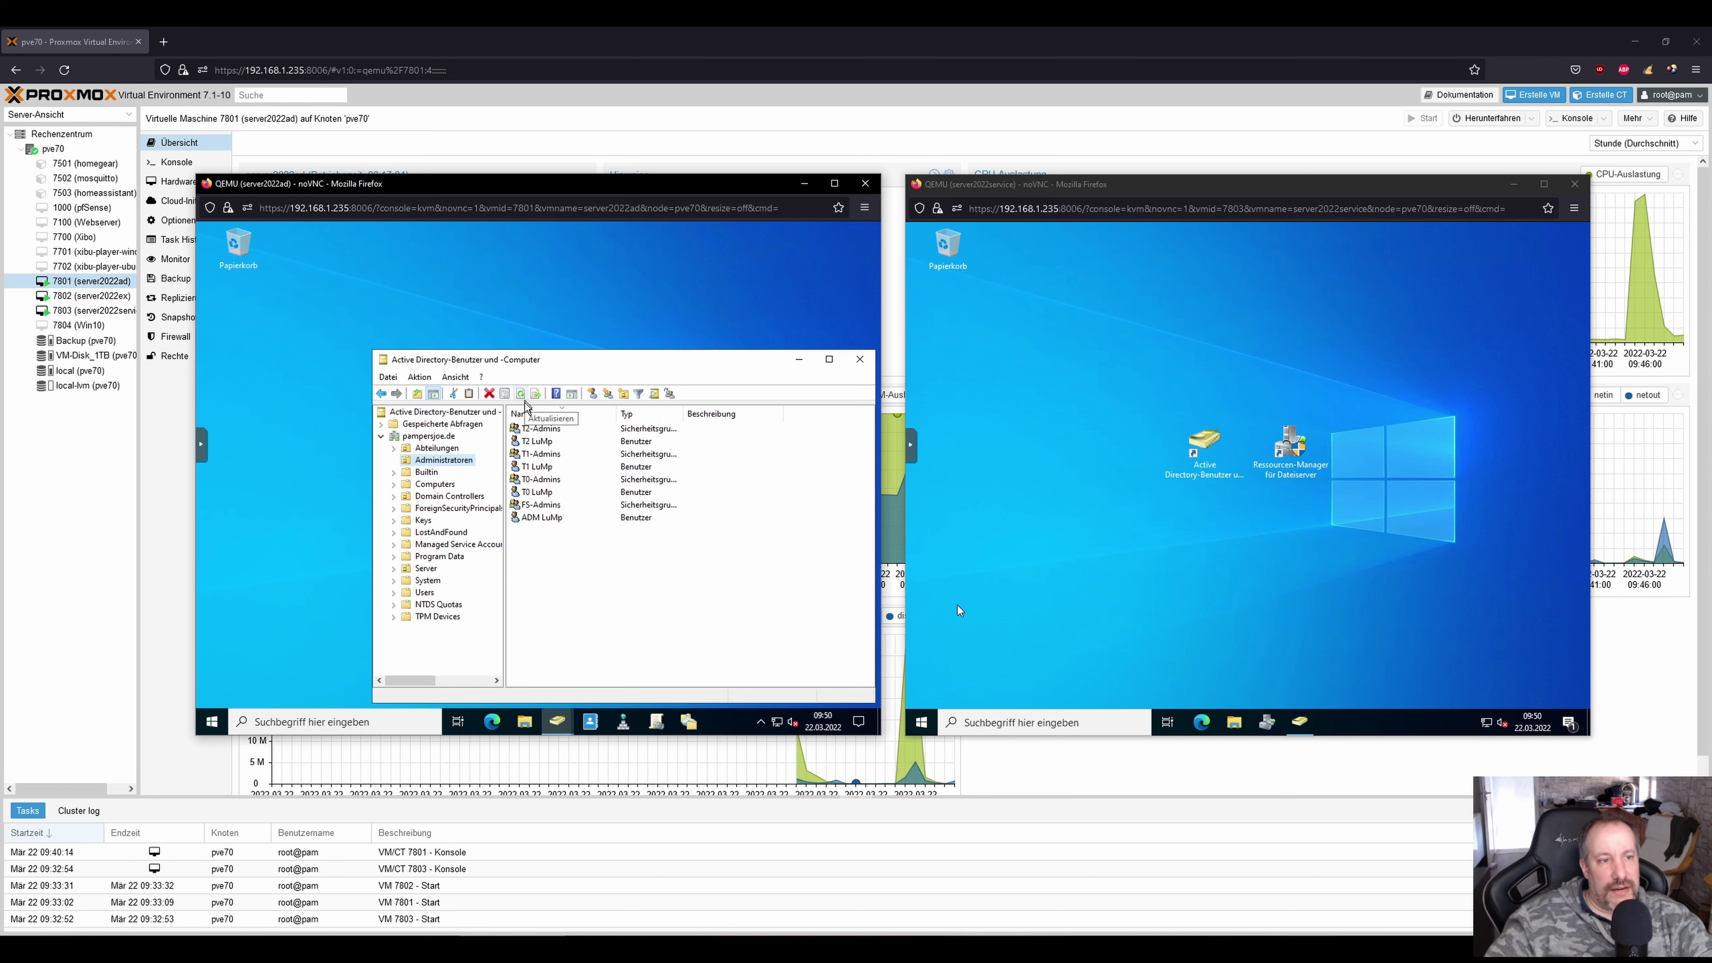
# Select the T2, T1 and T0 admin groups, then the T2, T1 and T0 LuMp accounts, and clear the selection.
pyautogui.click(562, 430)
pyautogui.keyDown('ctrl'); pyautogui.click(546, 454); pyautogui.keyUp('ctrl')
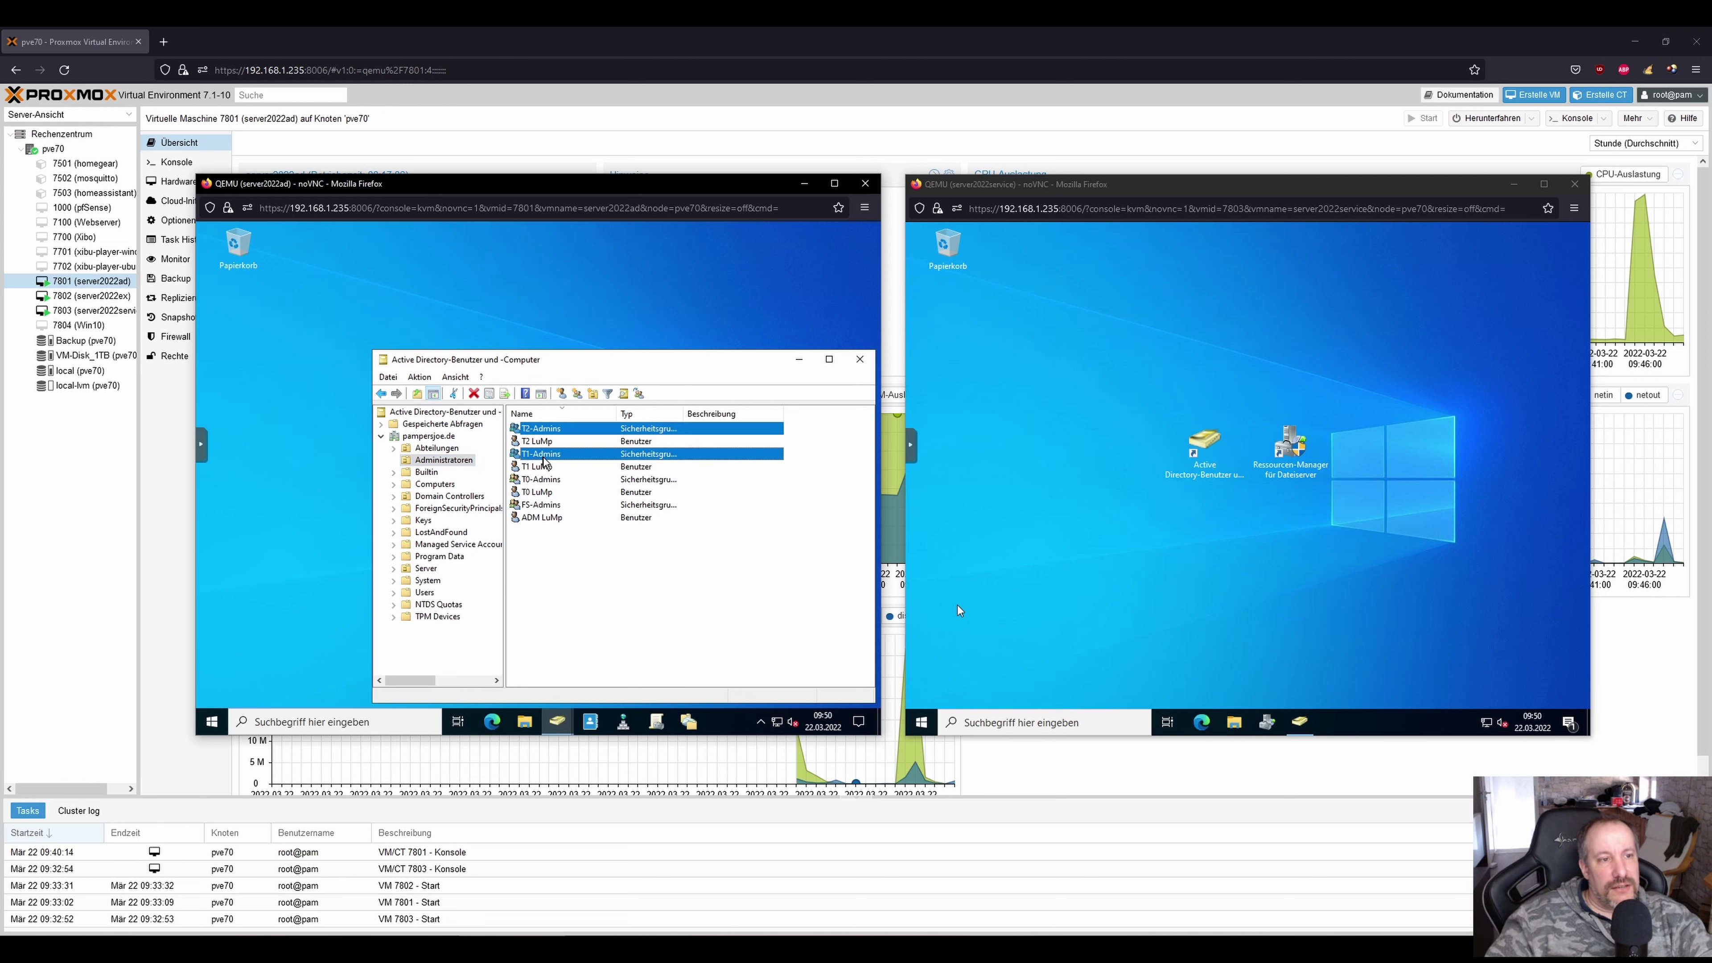
pyautogui.keyDown('ctrl'); pyautogui.click(546, 480); pyautogui.keyUp('ctrl')
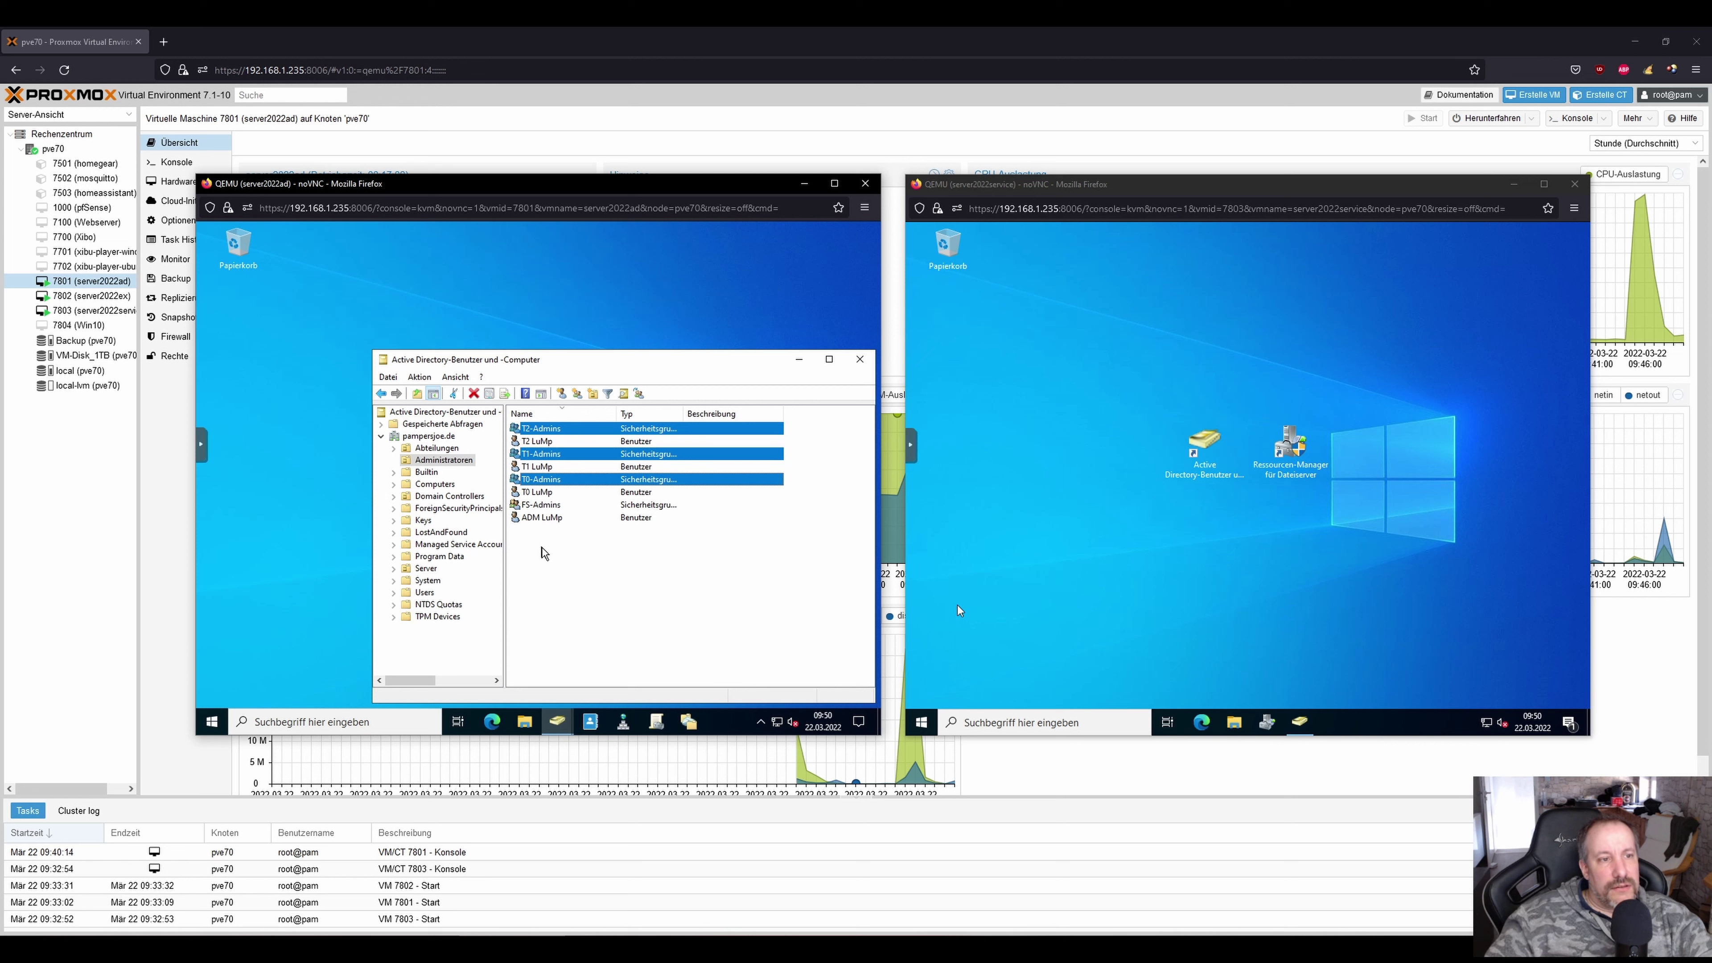
pyautogui.click(546, 442)
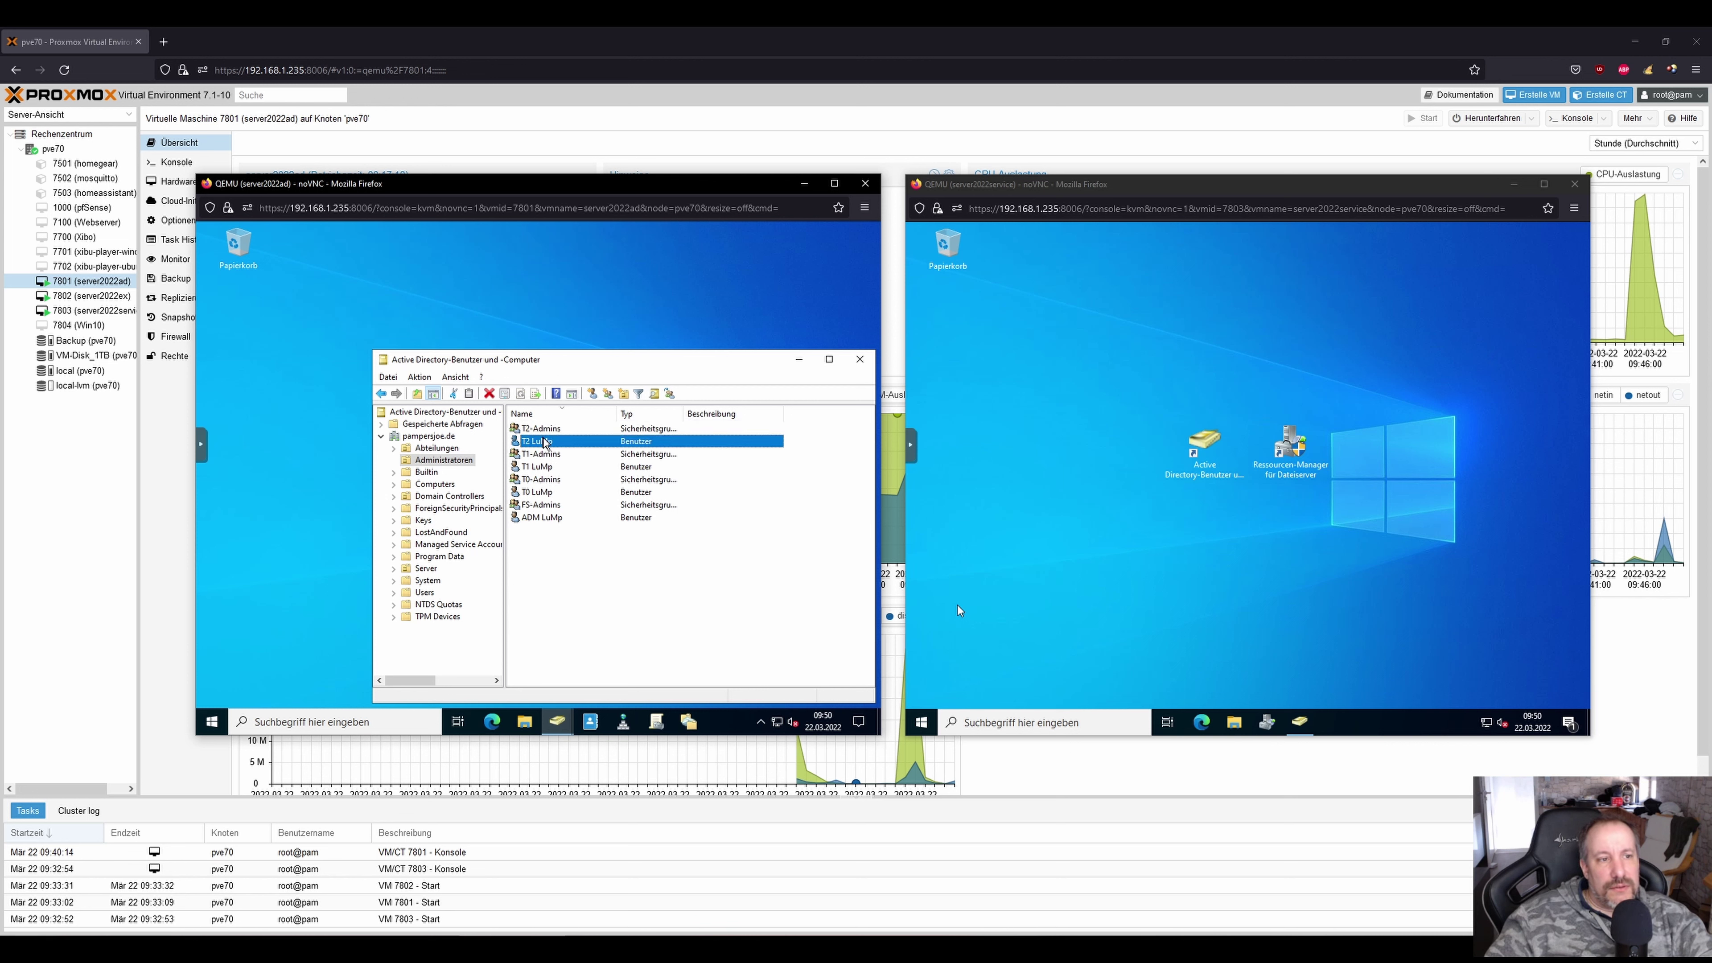
pyautogui.keyDown('ctrl'); pyautogui.click(547, 467); pyautogui.keyUp('ctrl')
pyautogui.keyDown('ctrl'); pyautogui.click(549, 504); pyautogui.keyUp('ctrl')
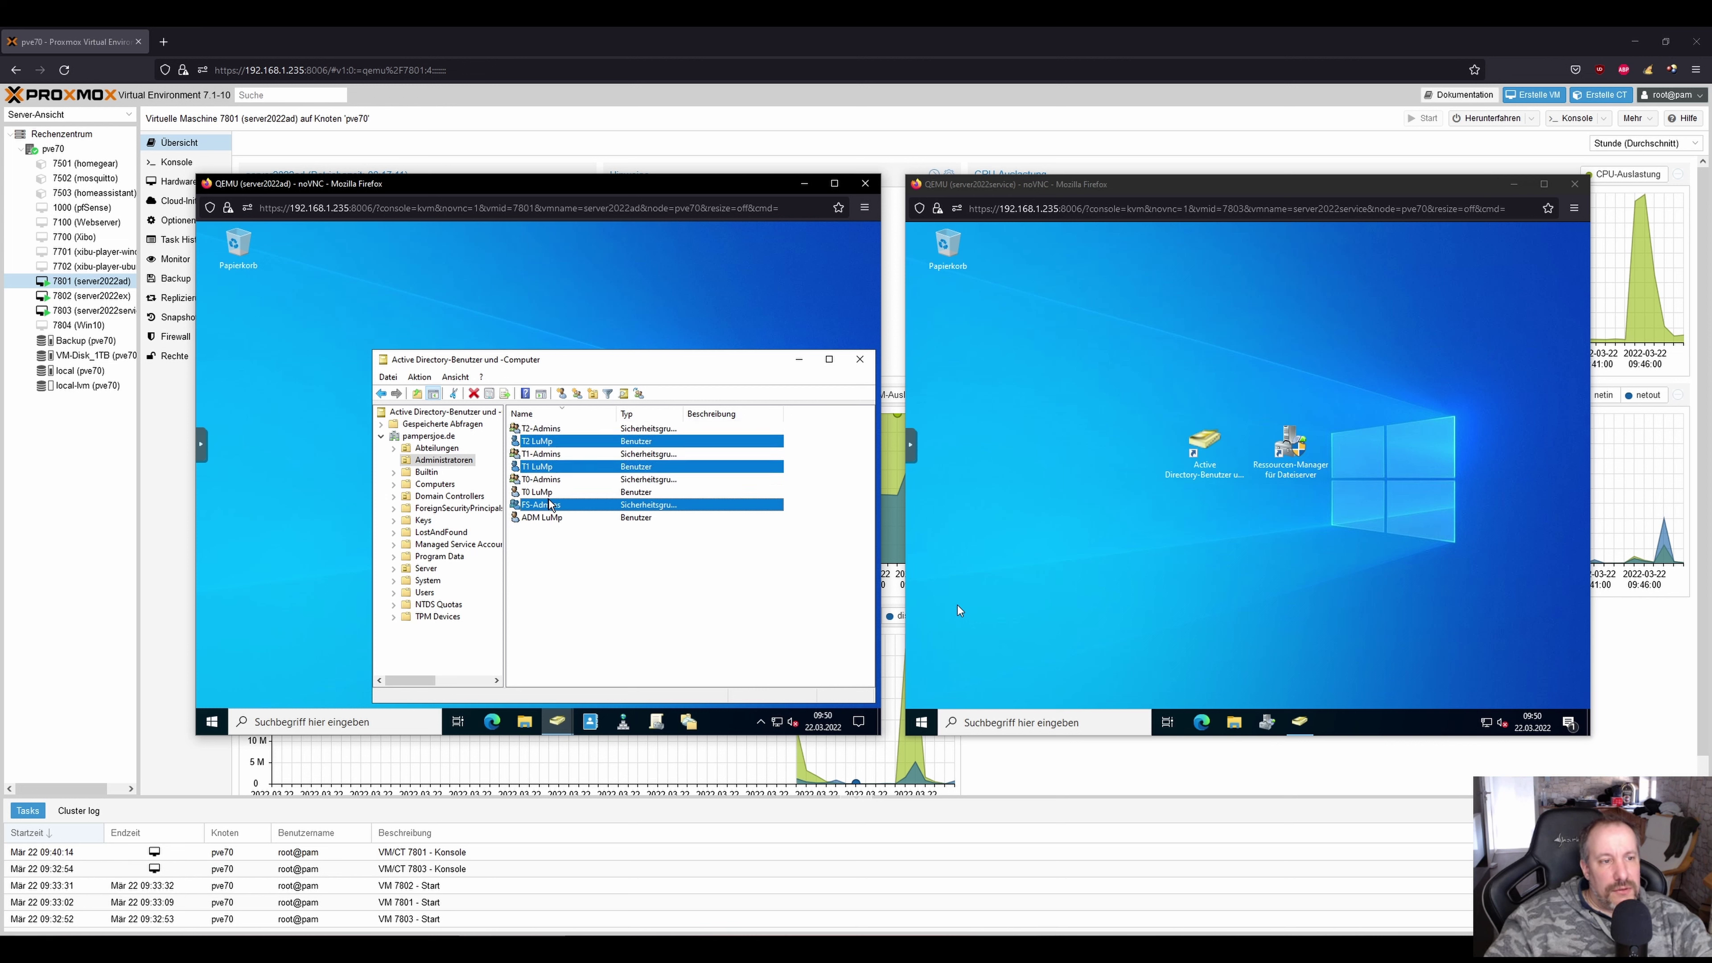
pyautogui.keyDown('ctrl'); pyautogui.click(549, 492); pyautogui.keyUp('ctrl')
pyautogui.keyDown('ctrl'); pyautogui.click(549, 506); pyautogui.keyUp('ctrl')
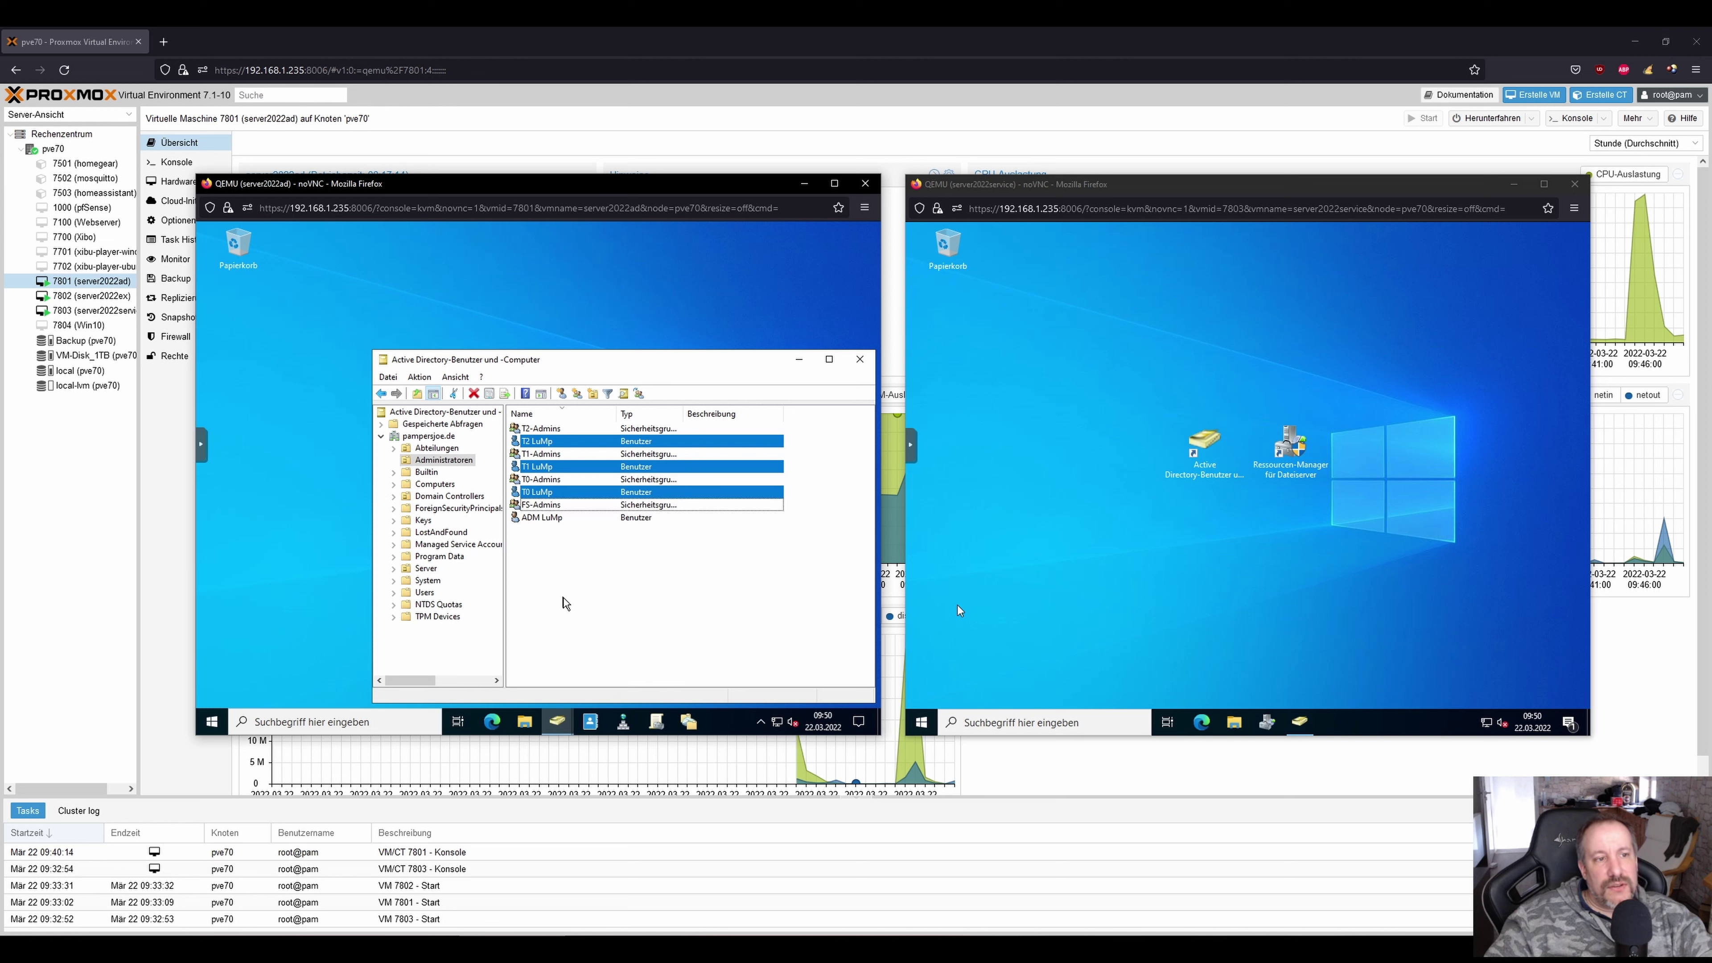
pyautogui.click(576, 597)
# Switch focus between the right and left server consoles.
pyautogui.click(1091, 507)
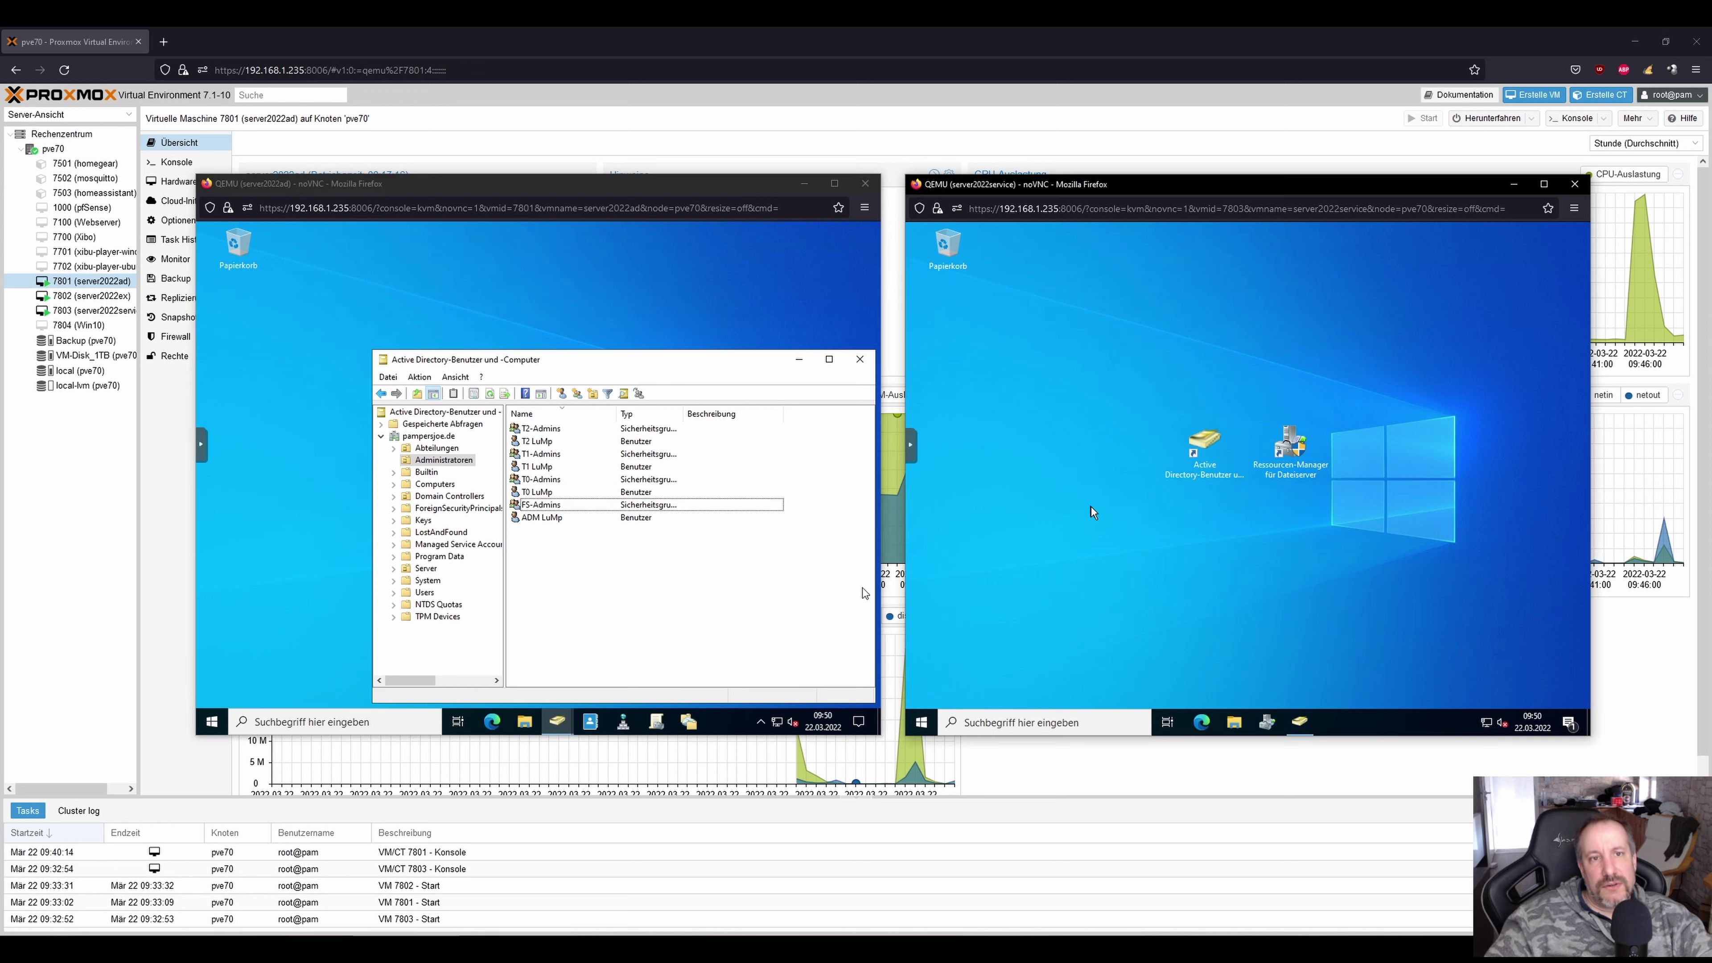
pyautogui.click(923, 245)
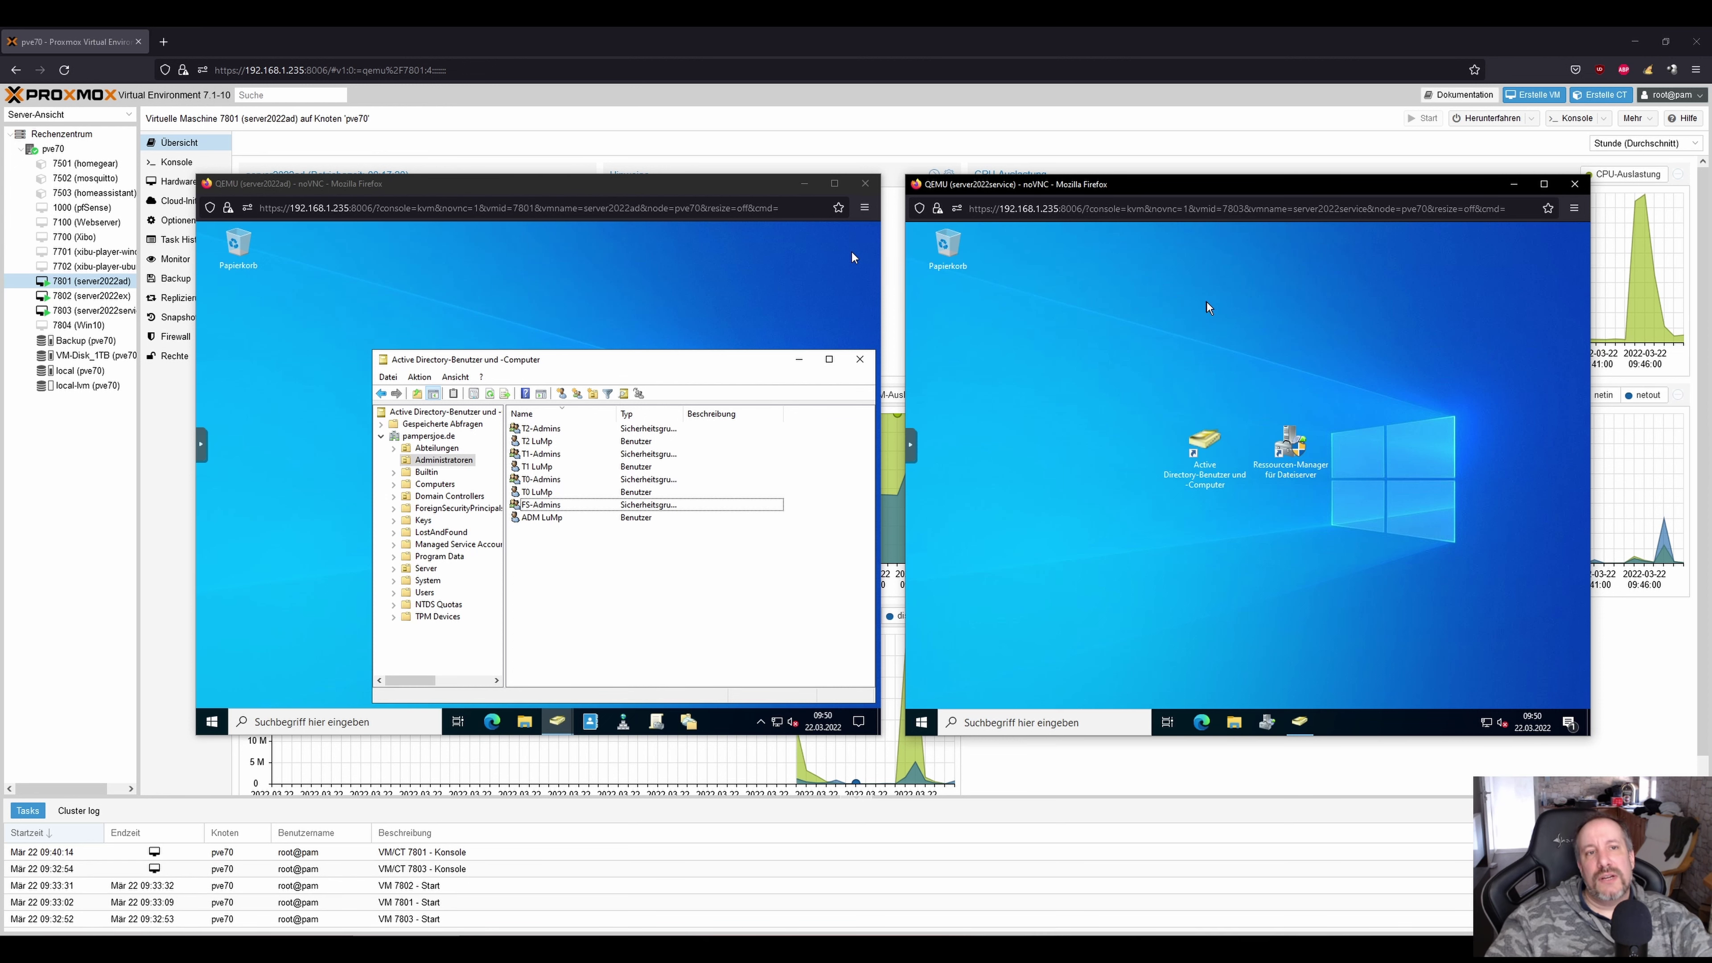
pyautogui.moveTo(512, 183); pyautogui.dragTo(515, 191)
pyautogui.click(1246, 261)
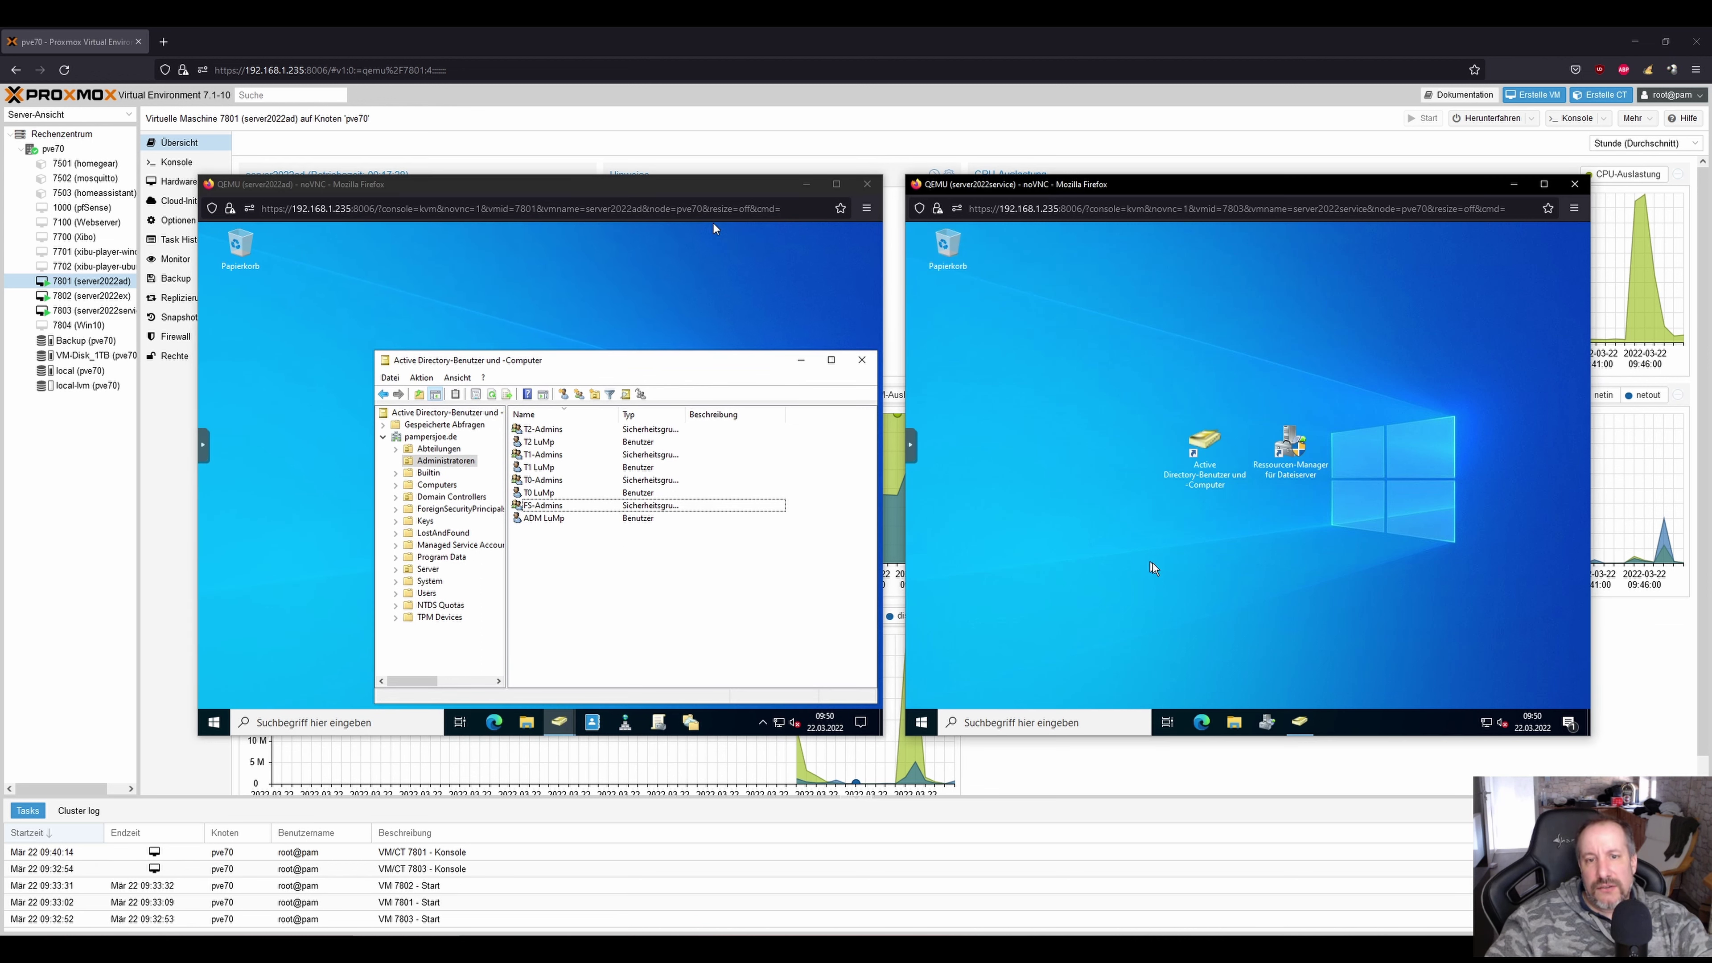
pyautogui.click(920, 723)
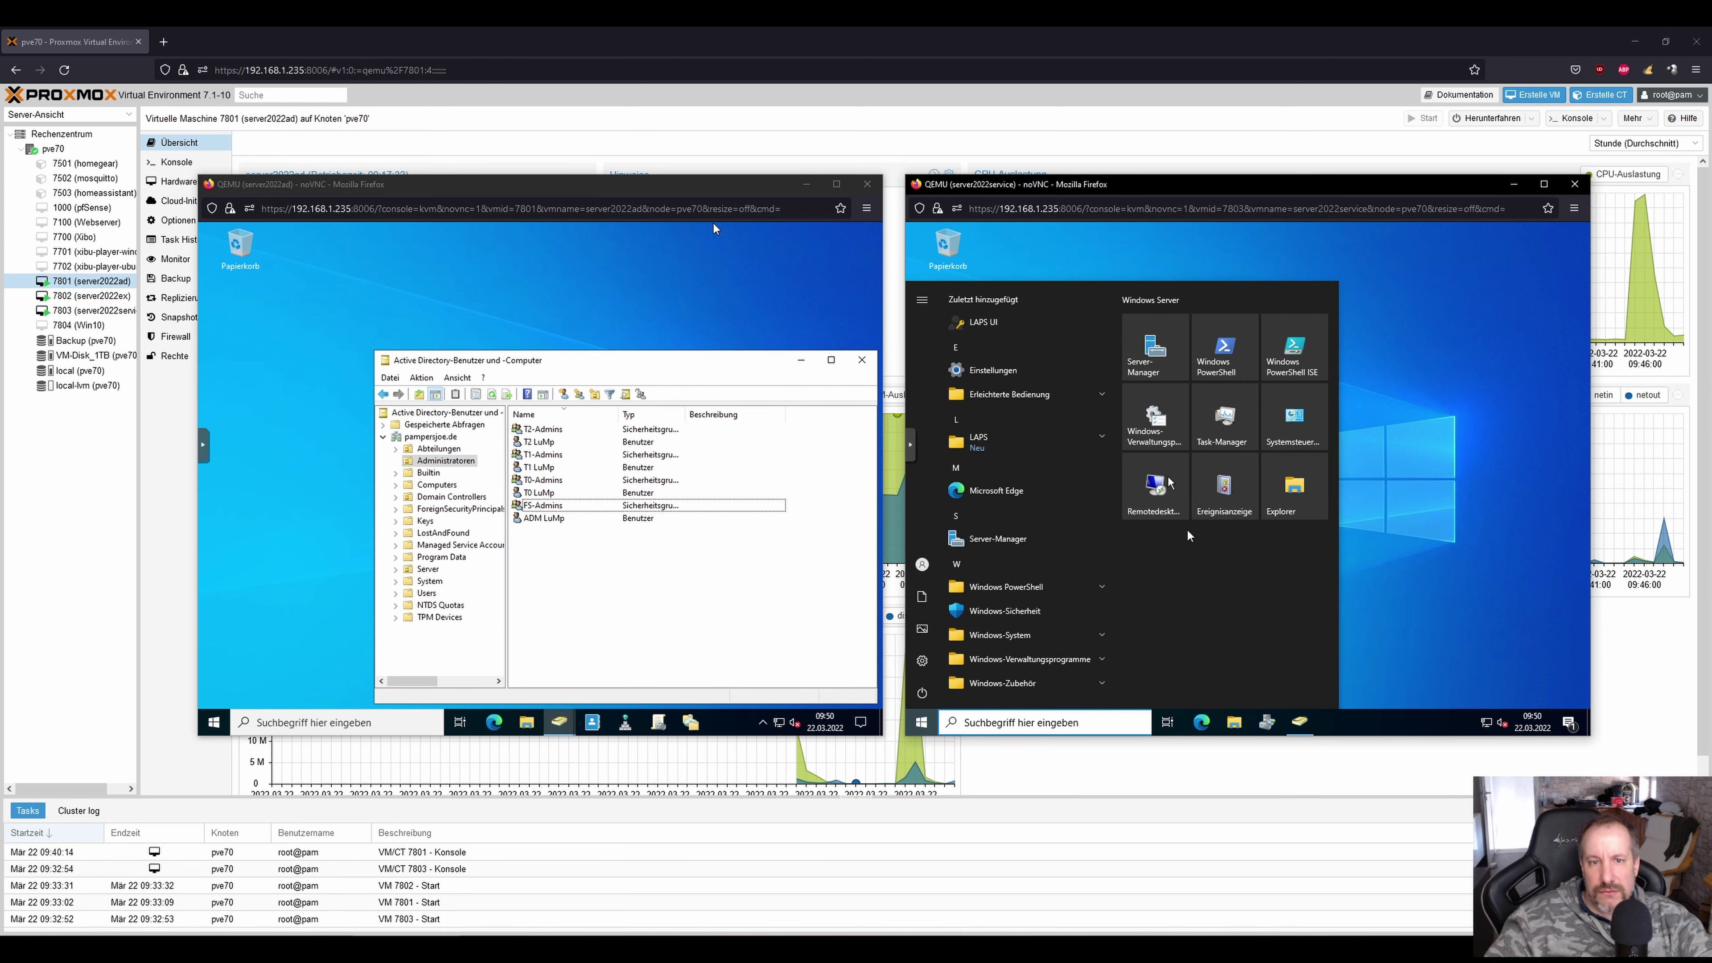
pyautogui.click(1156, 349)
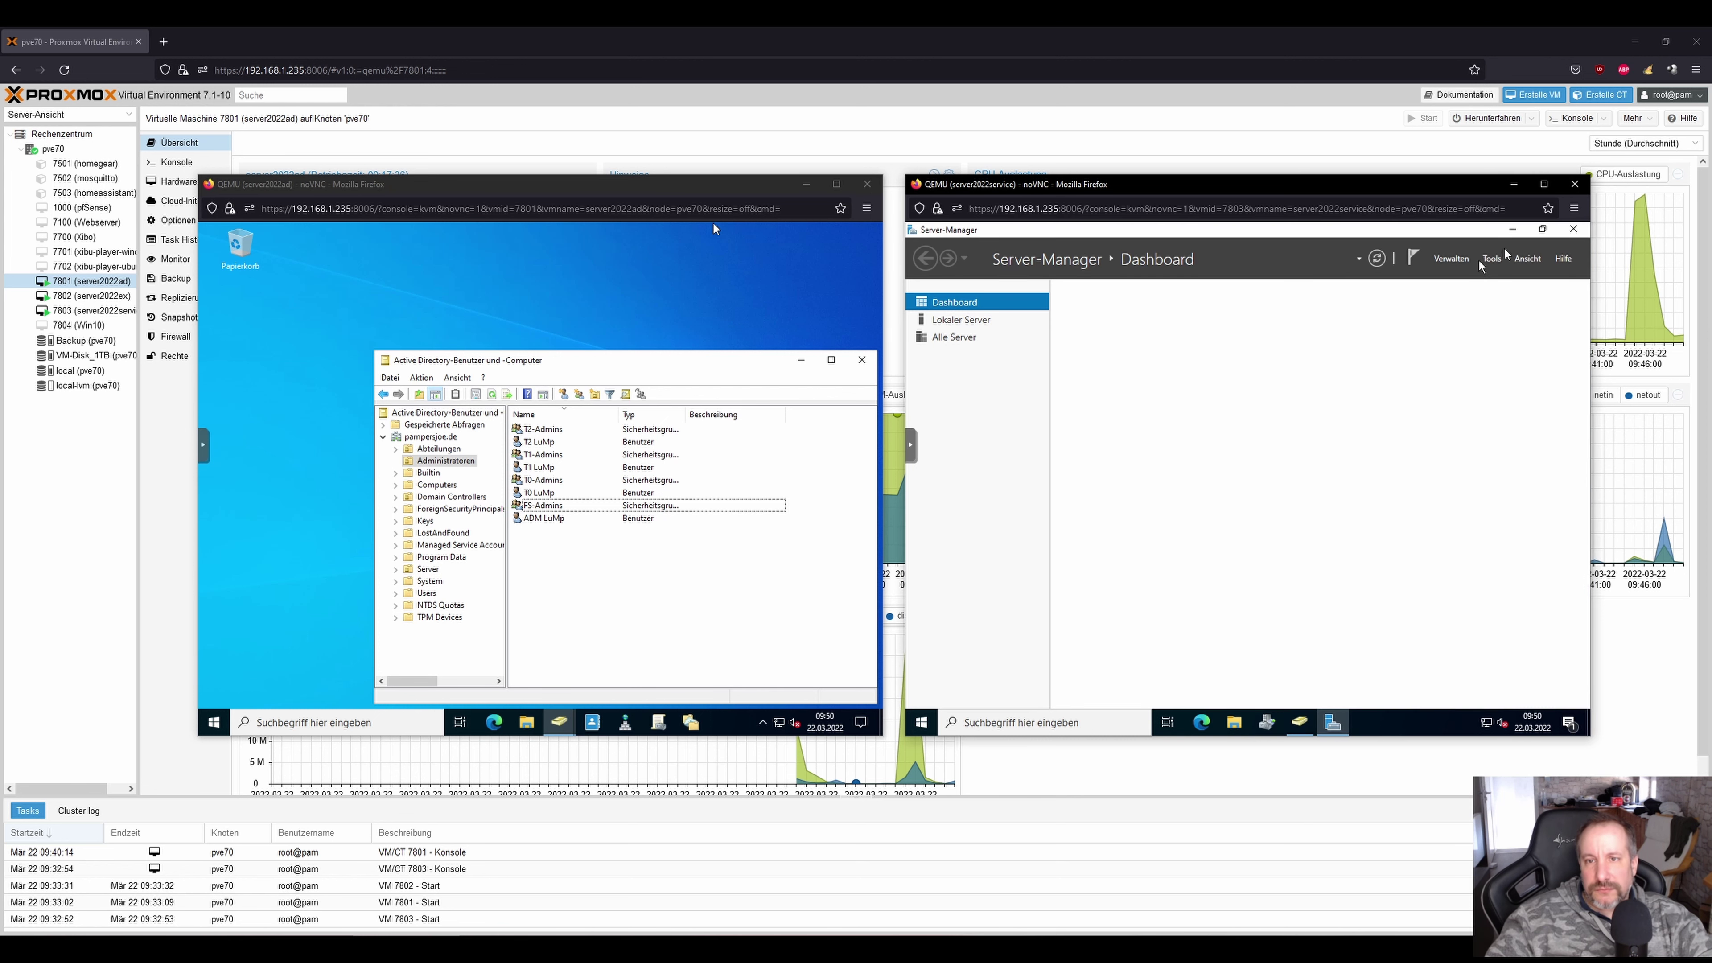
pyautogui.click(1456, 262)
pyautogui.click(1461, 283)
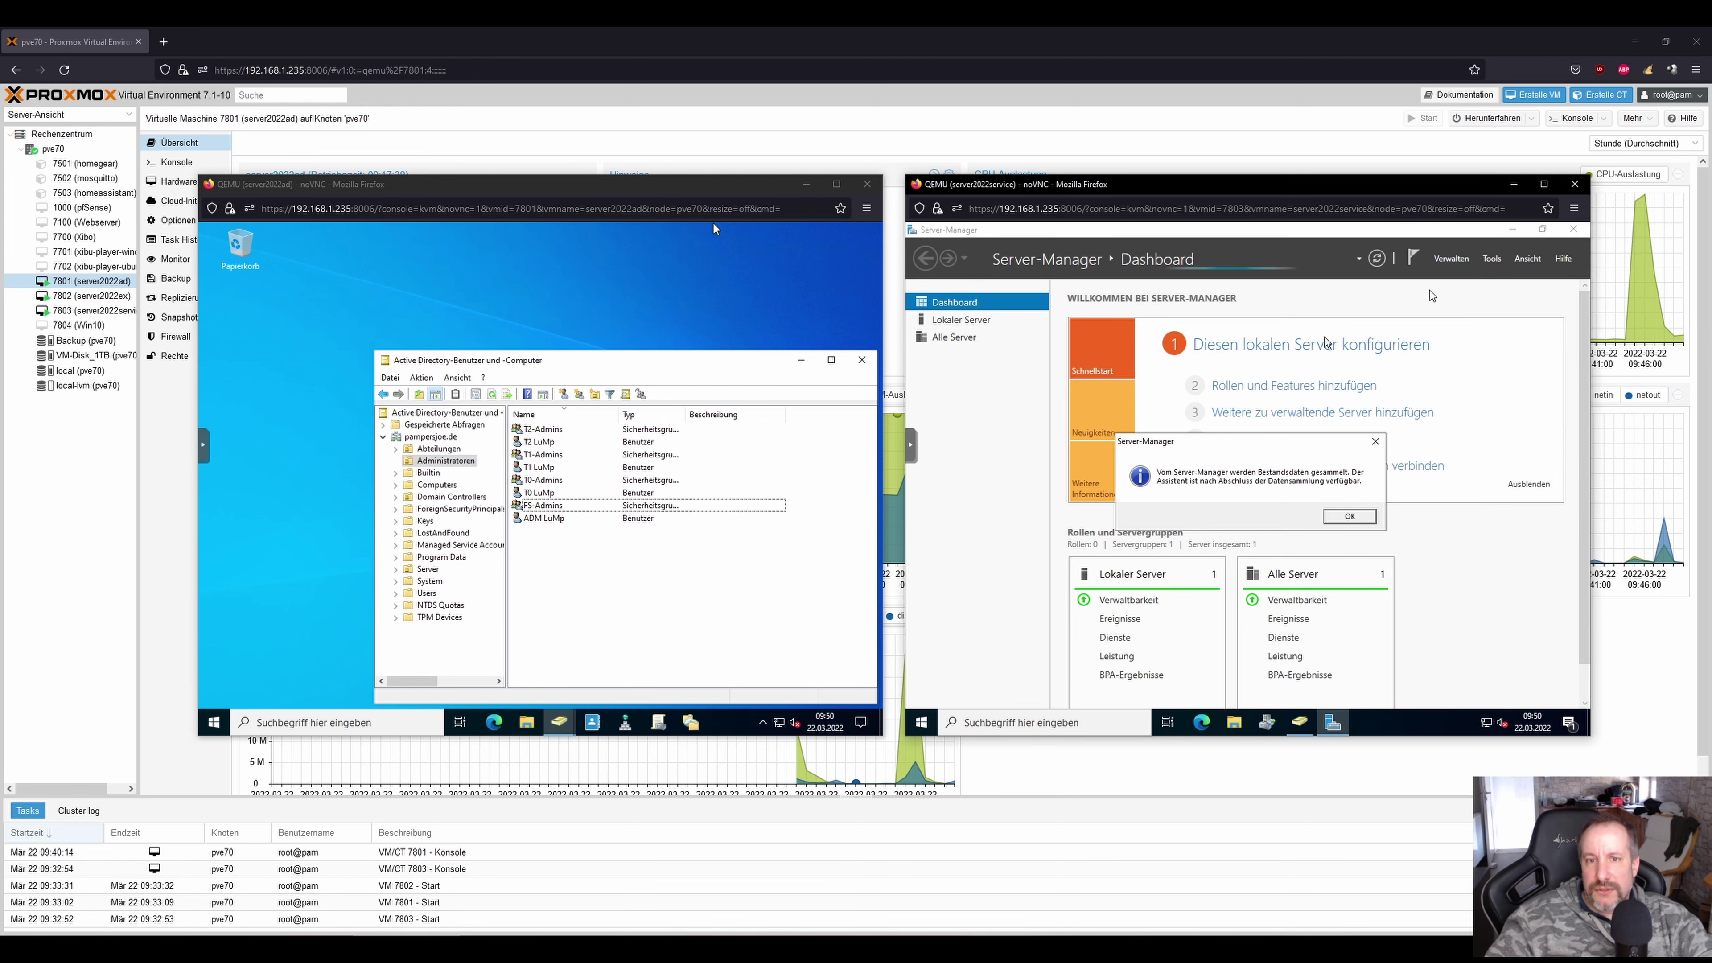
pyautogui.click(1348, 517)
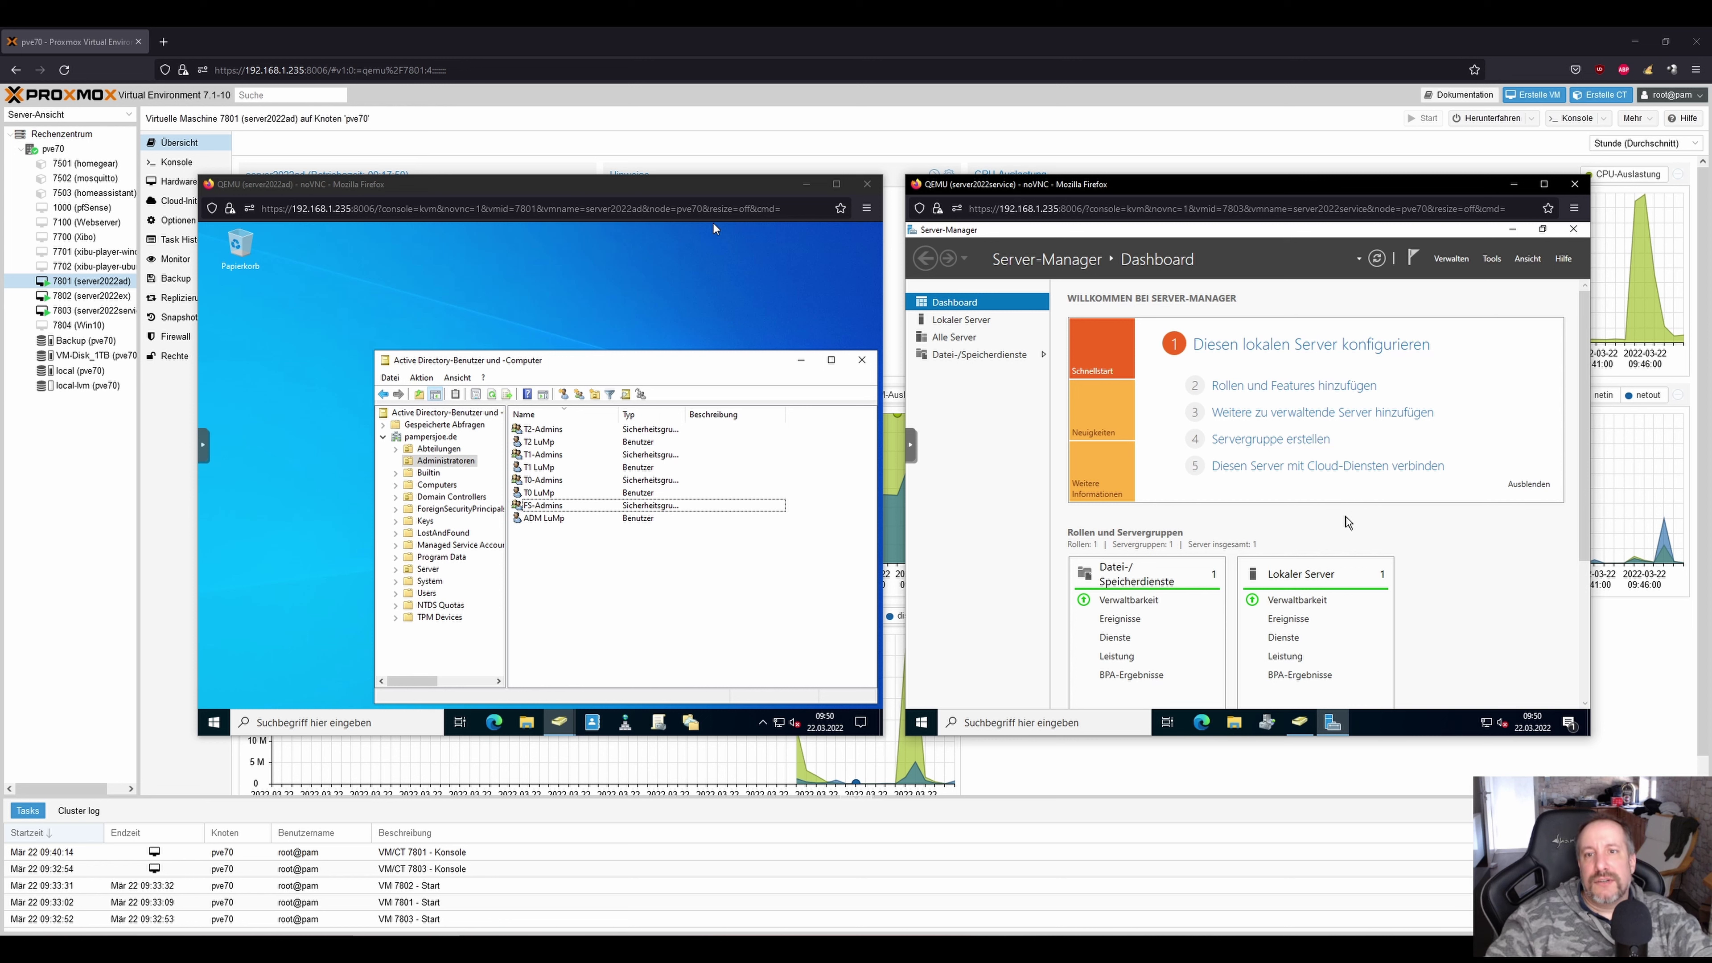
pyautogui.click(1413, 257)
pyautogui.click(1442, 259)
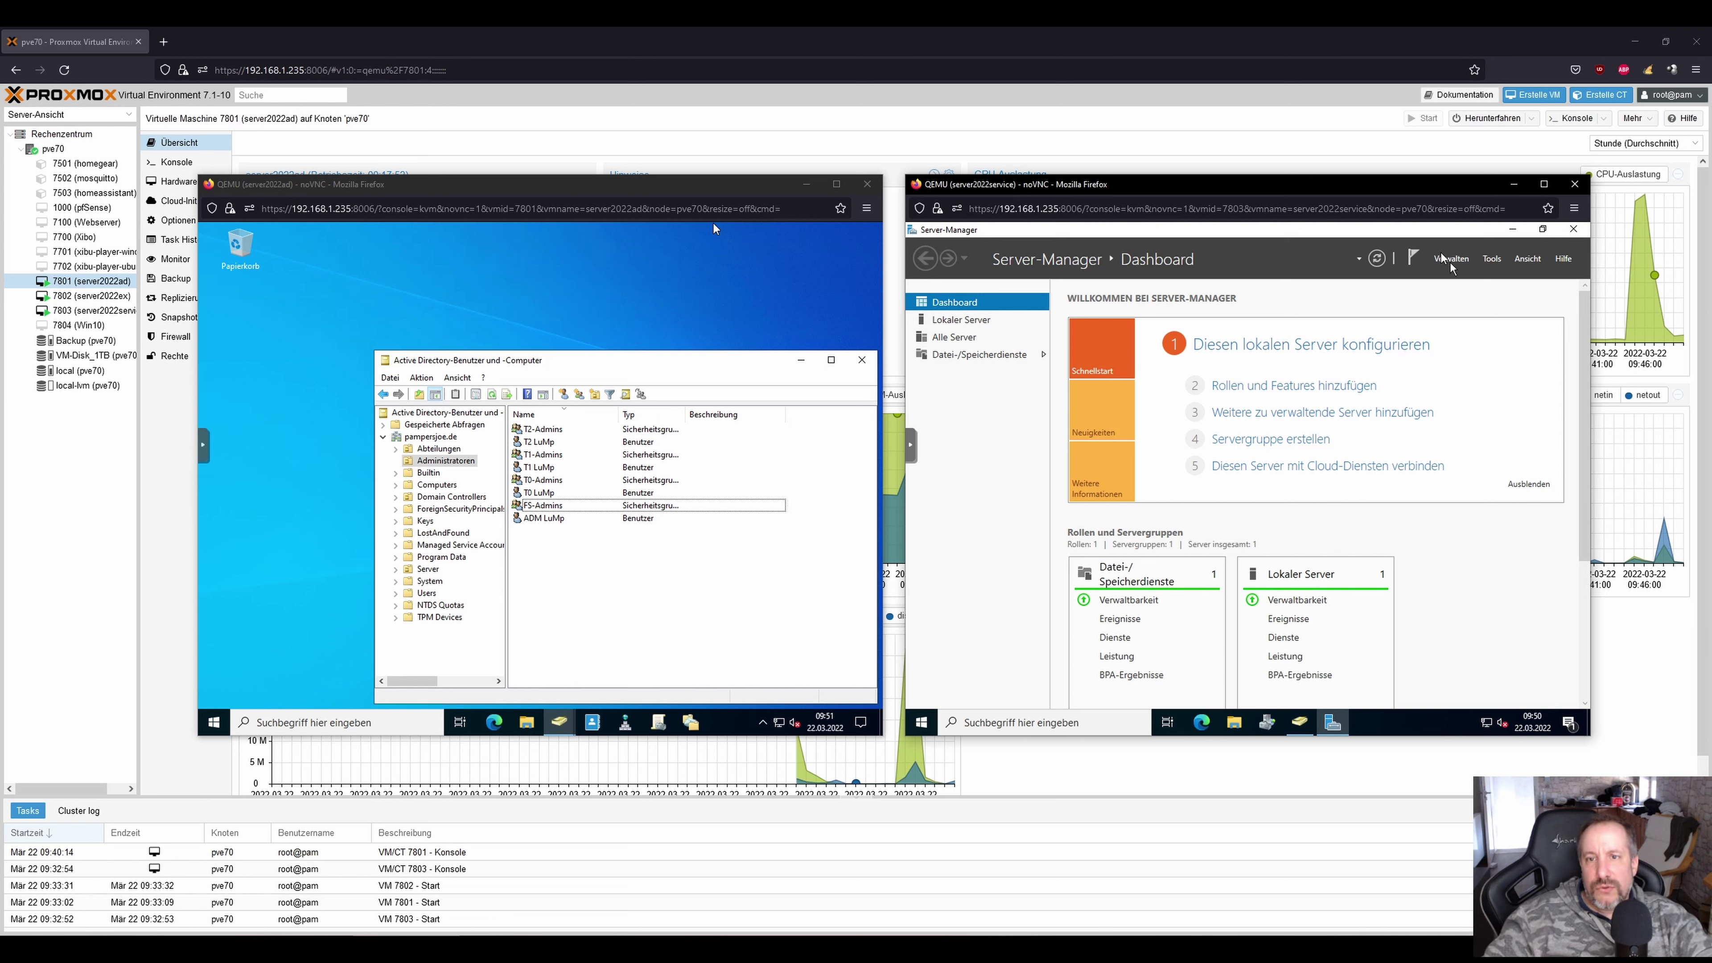
pyautogui.click(1452, 262)
pyautogui.click(1468, 283)
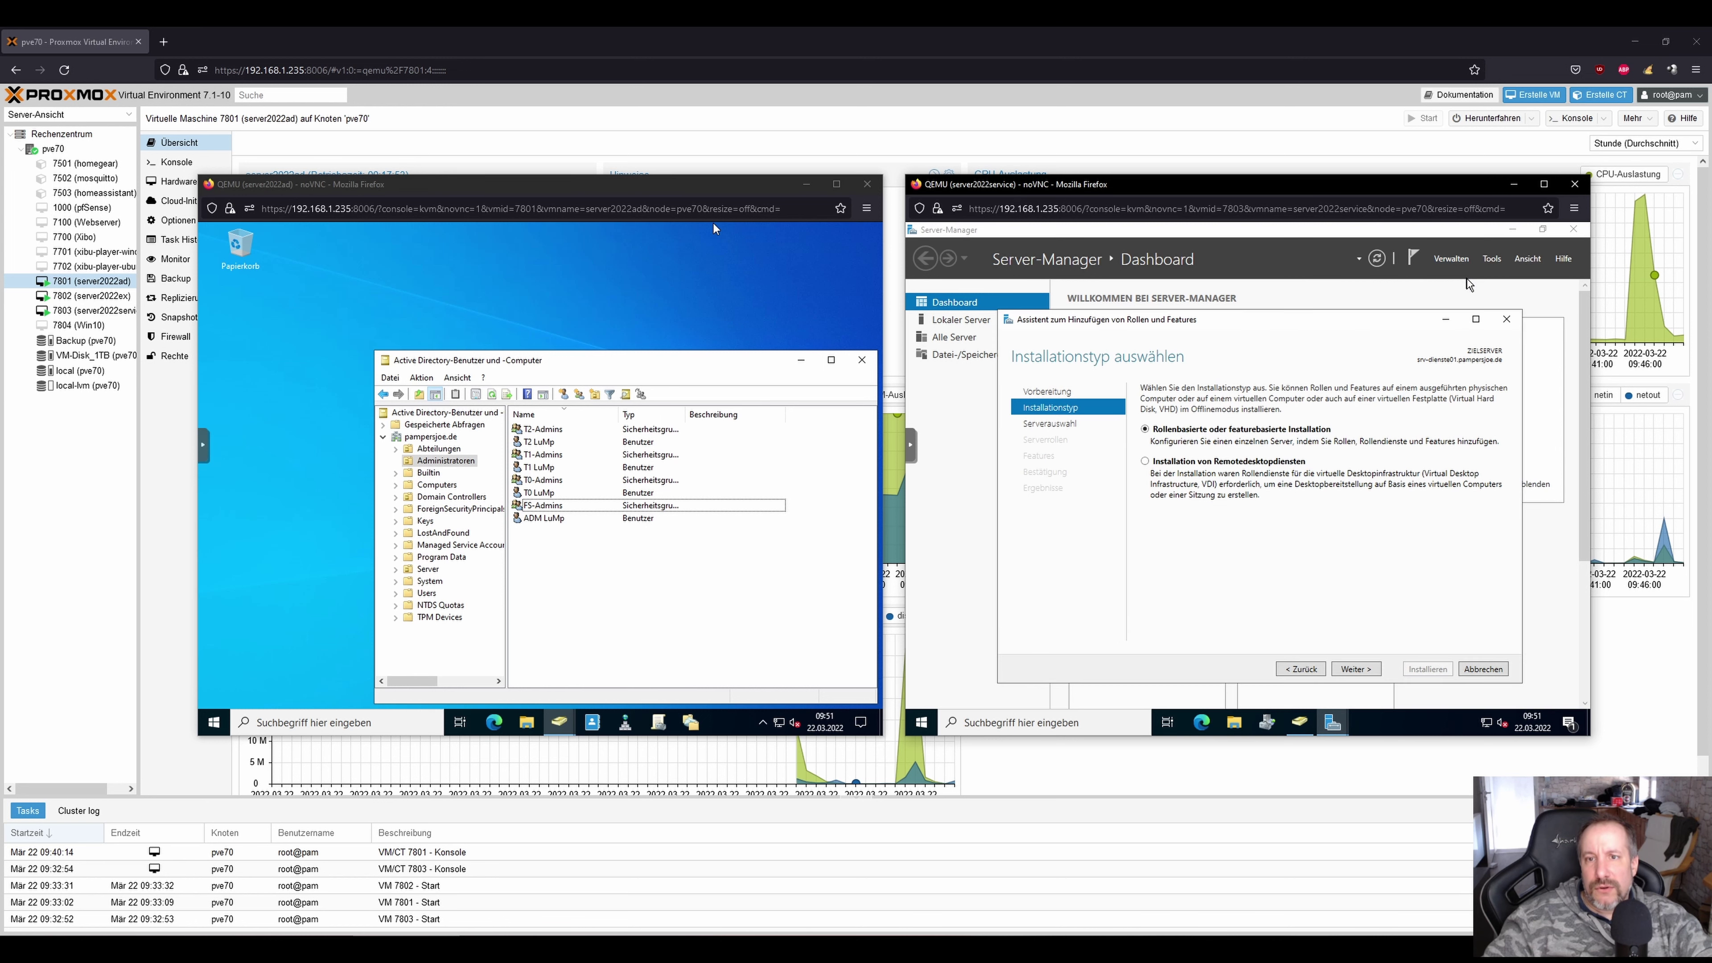
pyautogui.click(1364, 671)
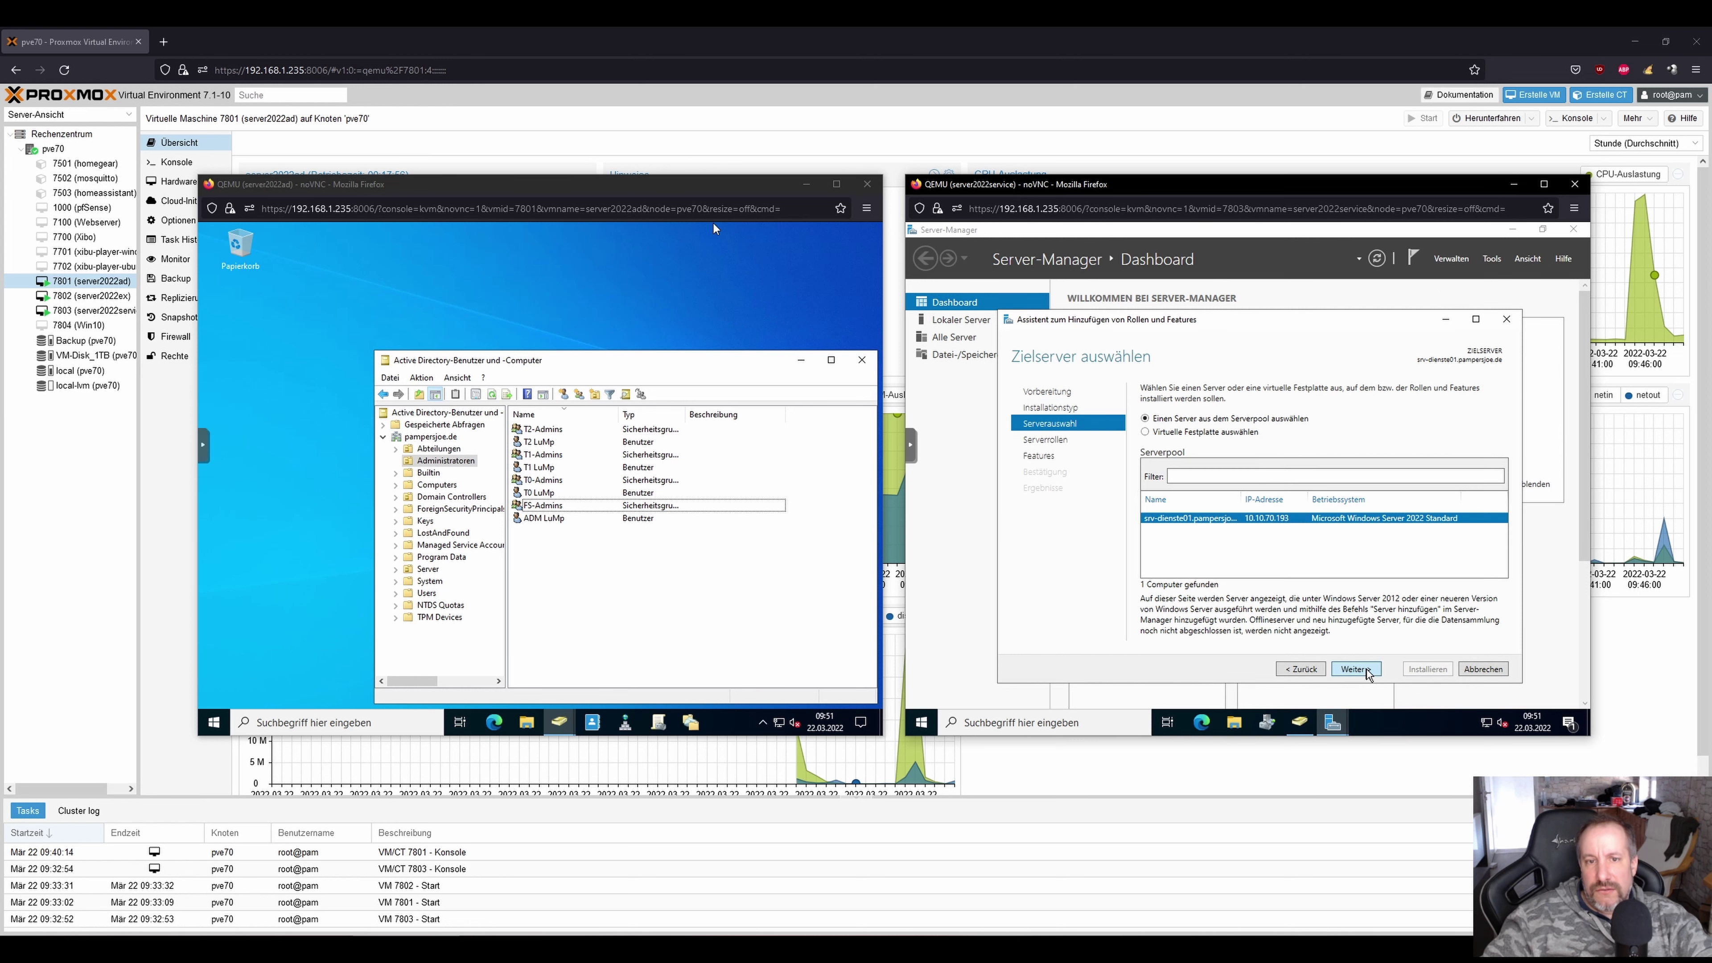
pyautogui.click(1365, 672)
pyautogui.click(1350, 670)
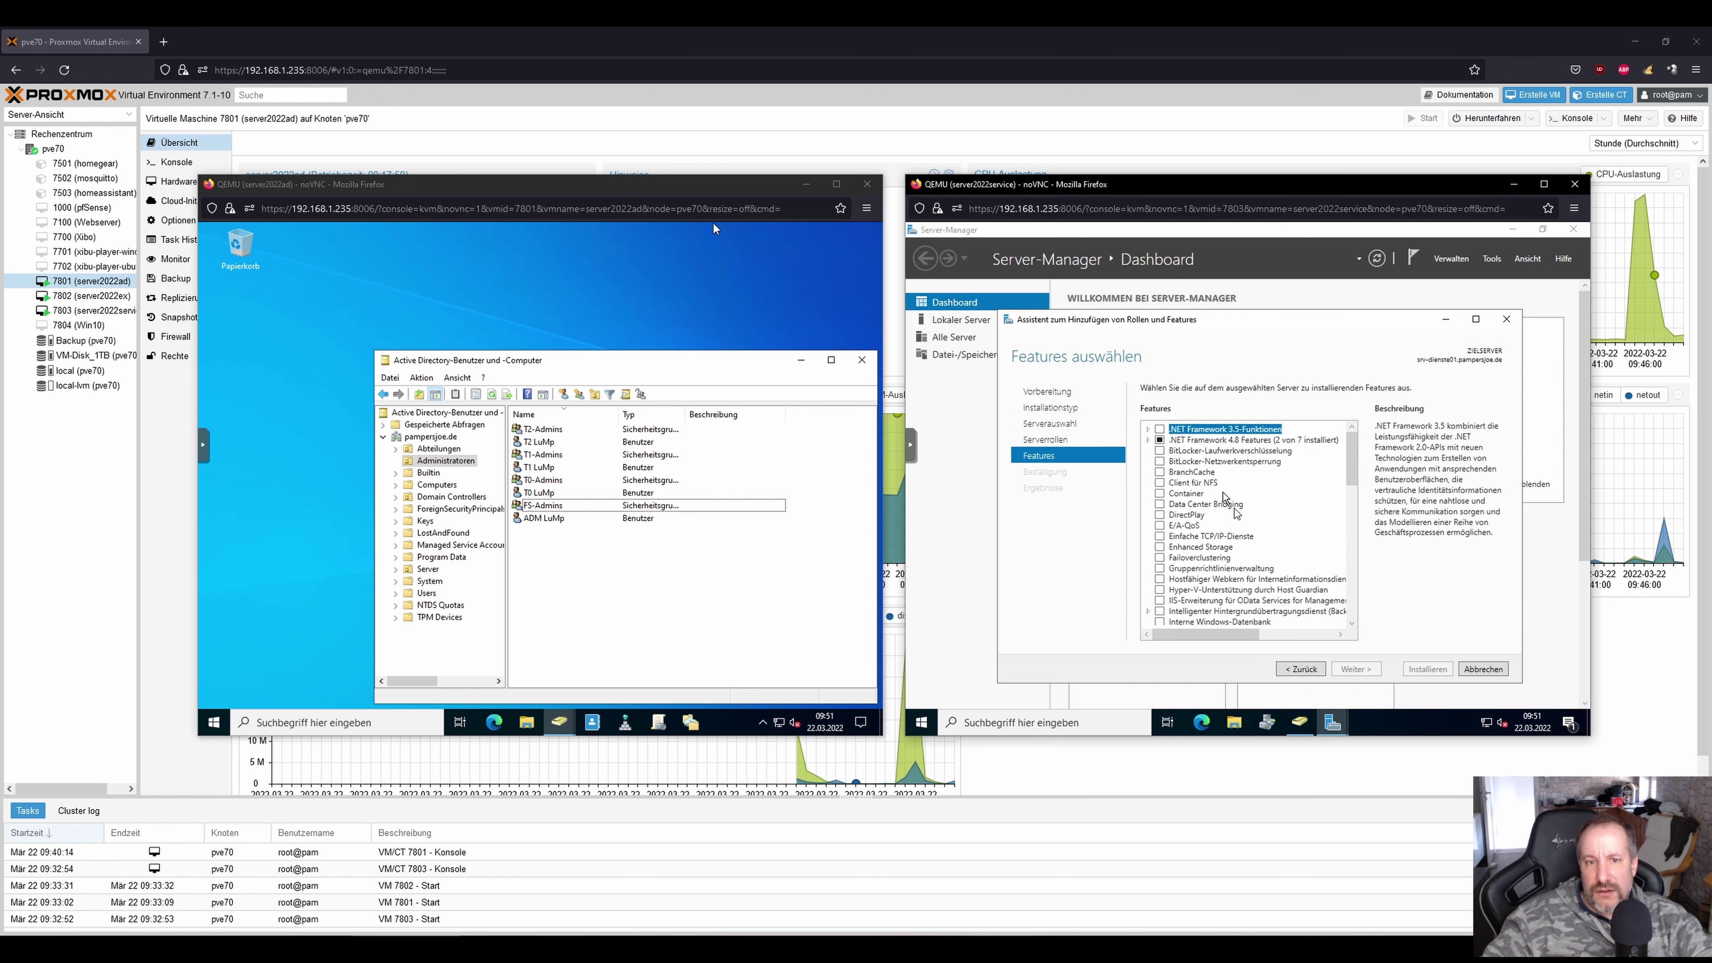
pyautogui.scroll(-5, 1313, 518)
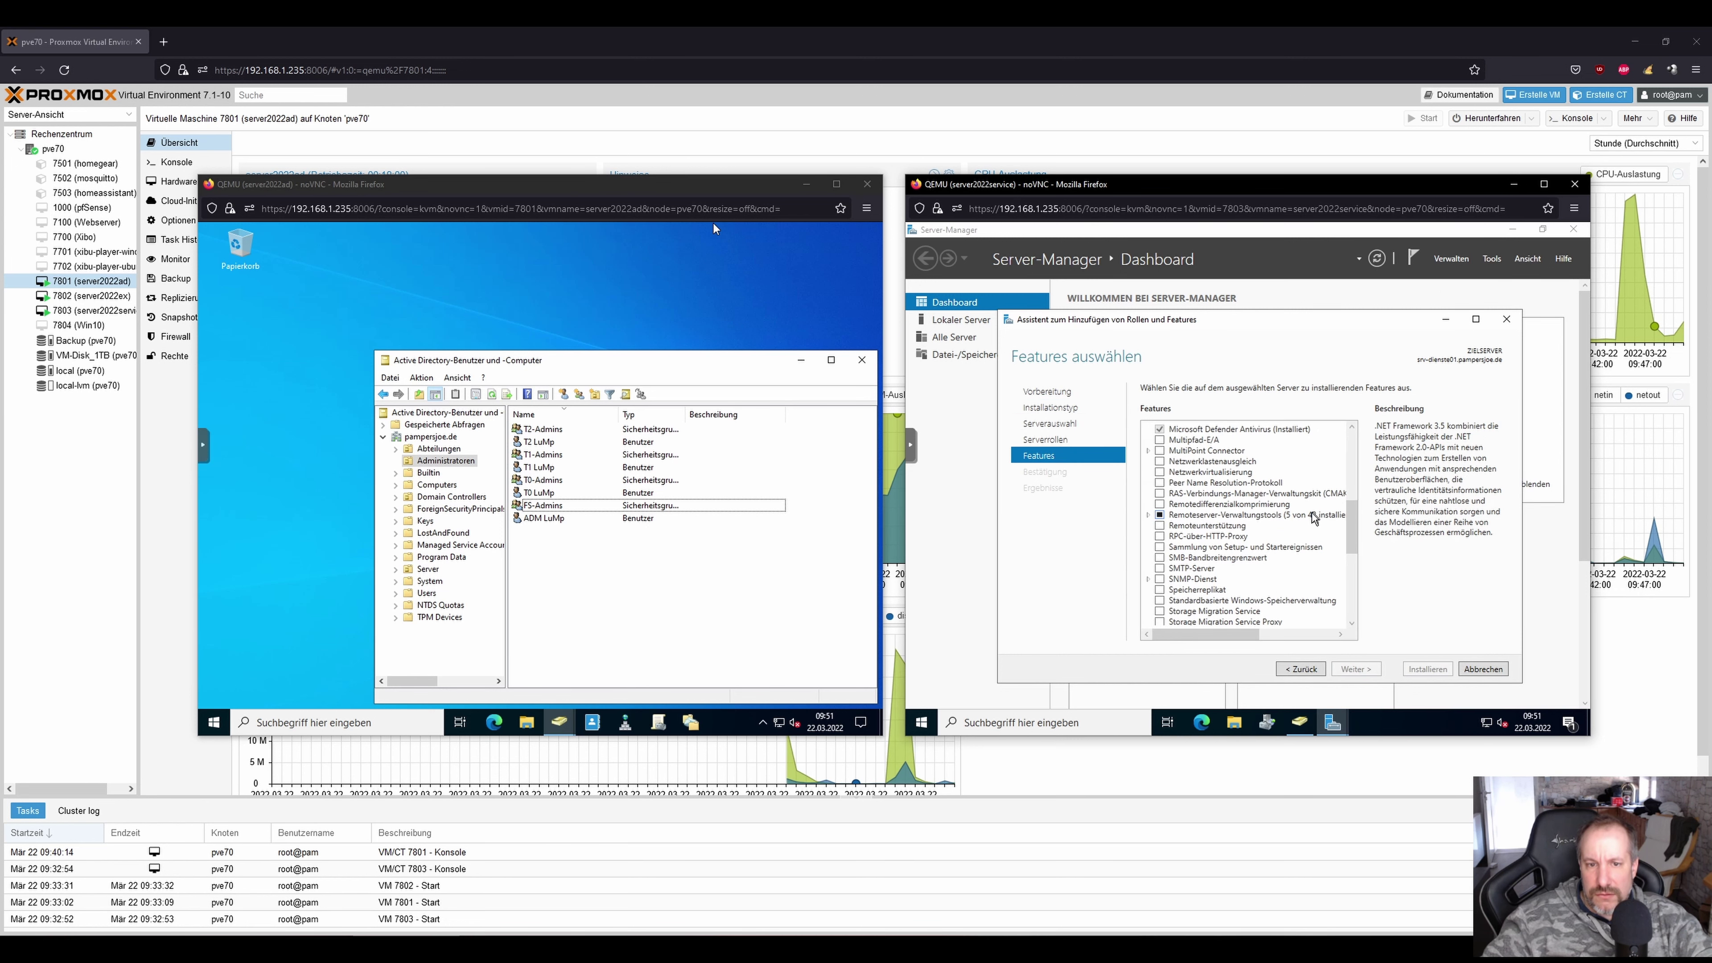
pyautogui.click(1147, 515)
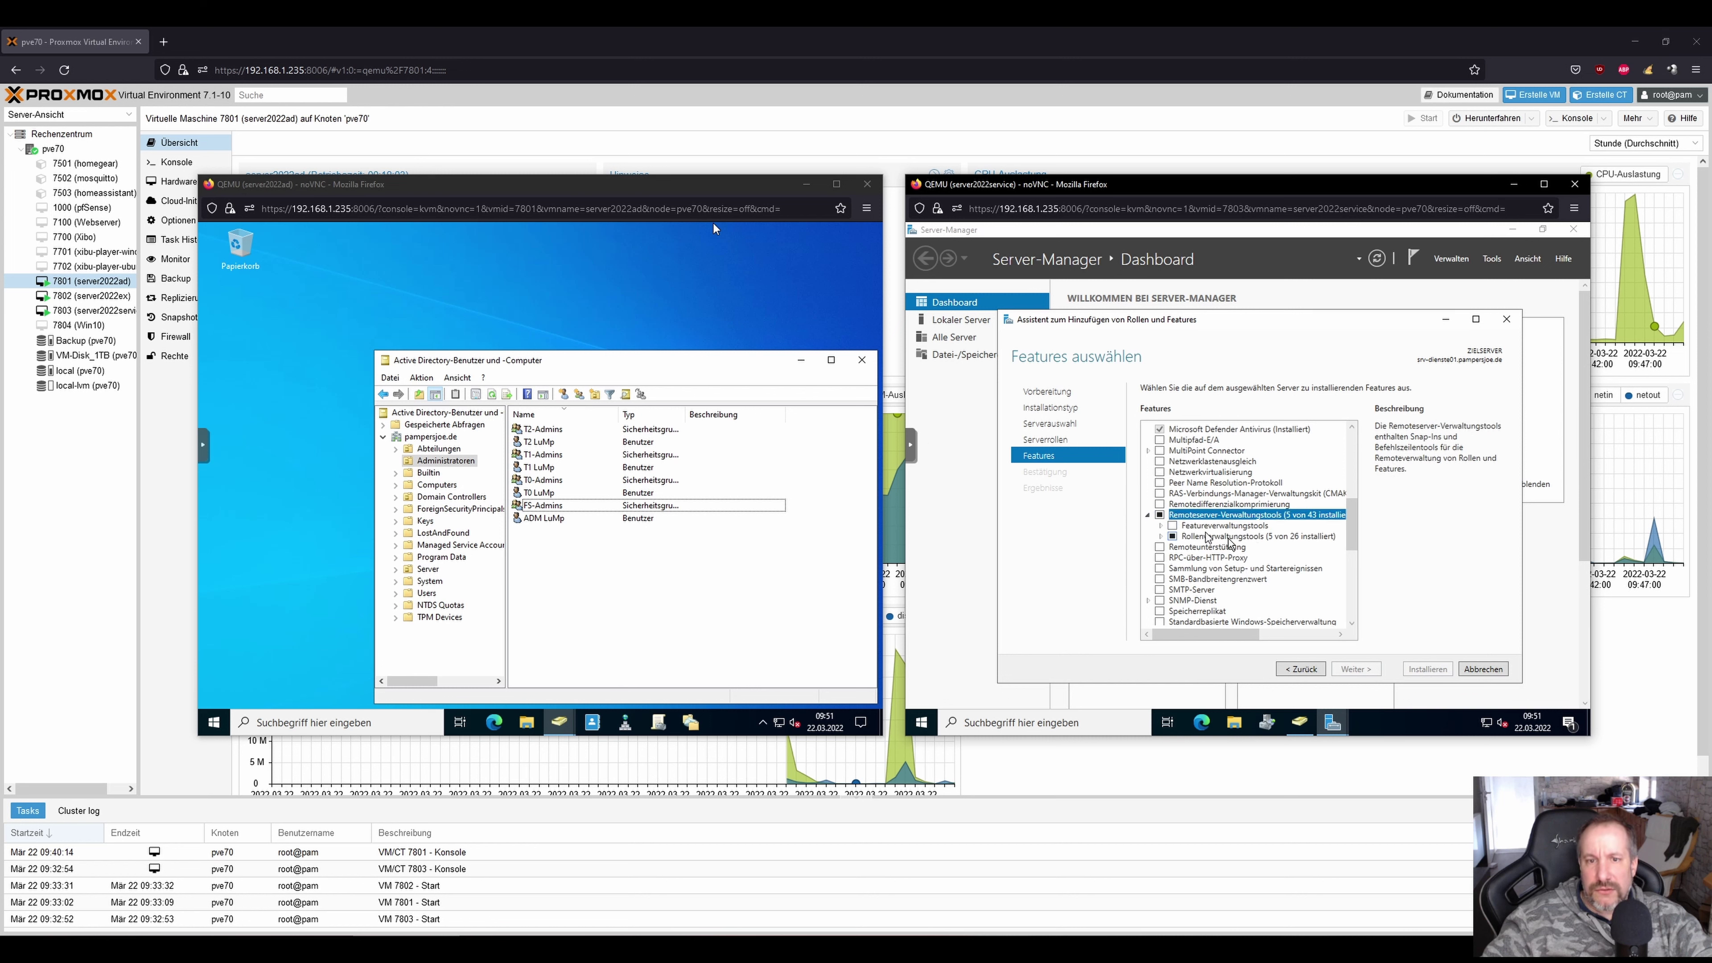
pyautogui.click(1161, 537)
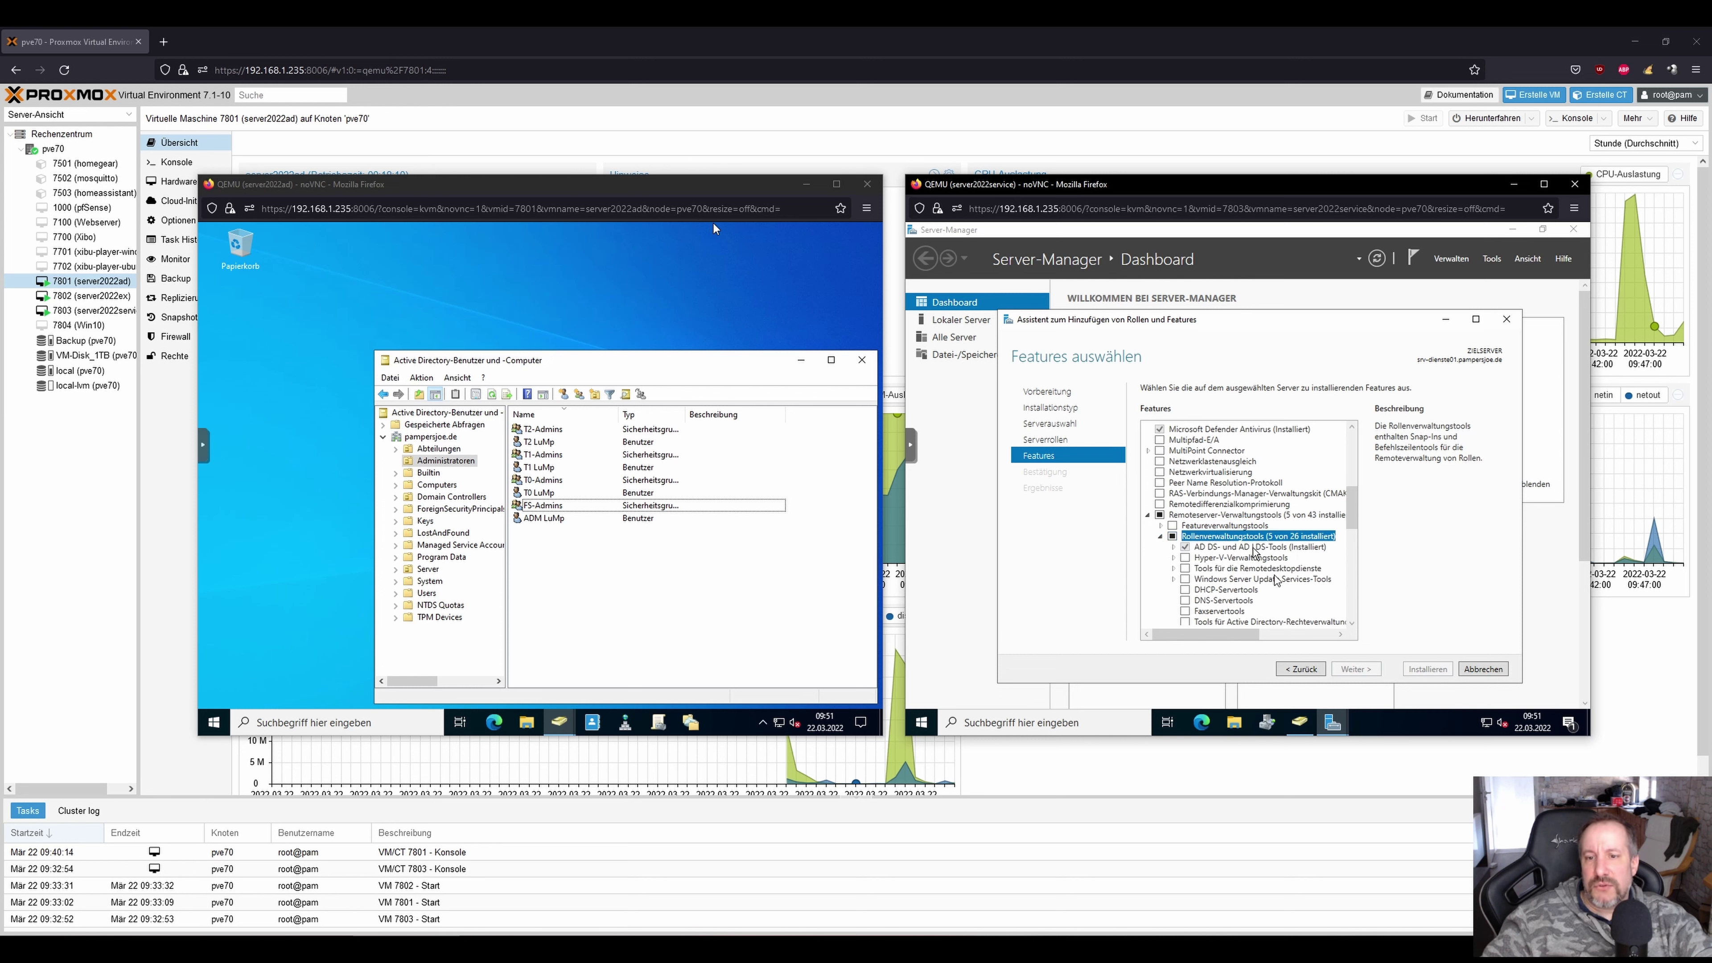
pyautogui.click(1173, 547)
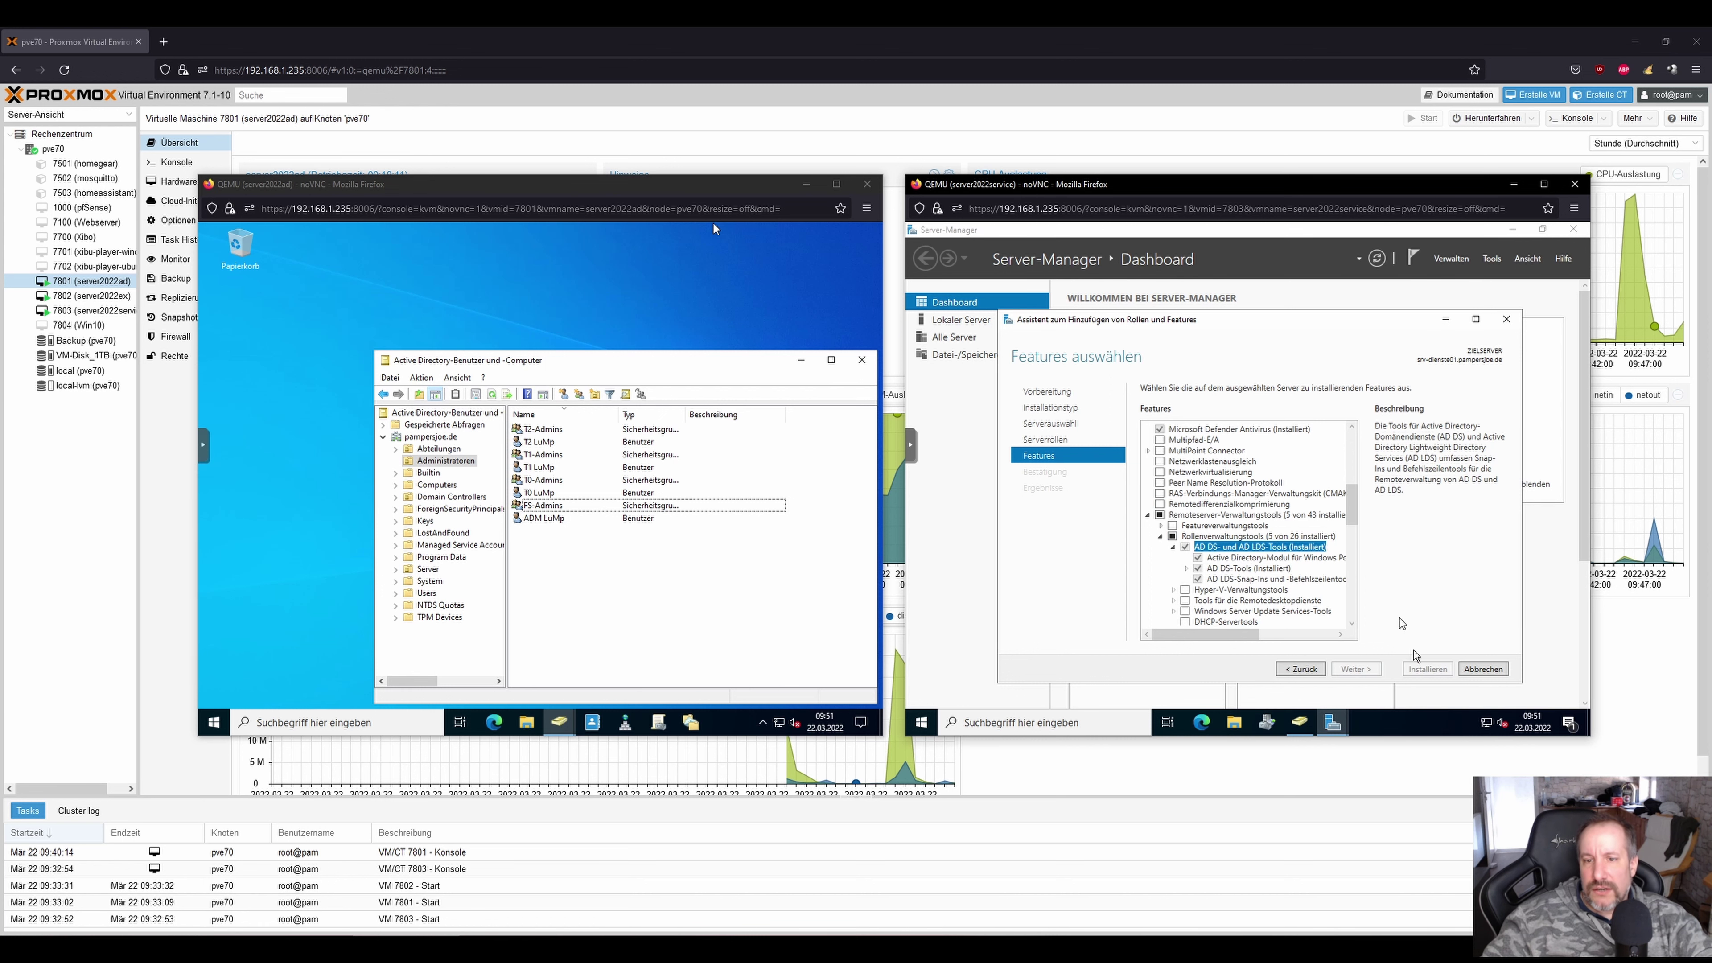
pyautogui.click(1483, 668)
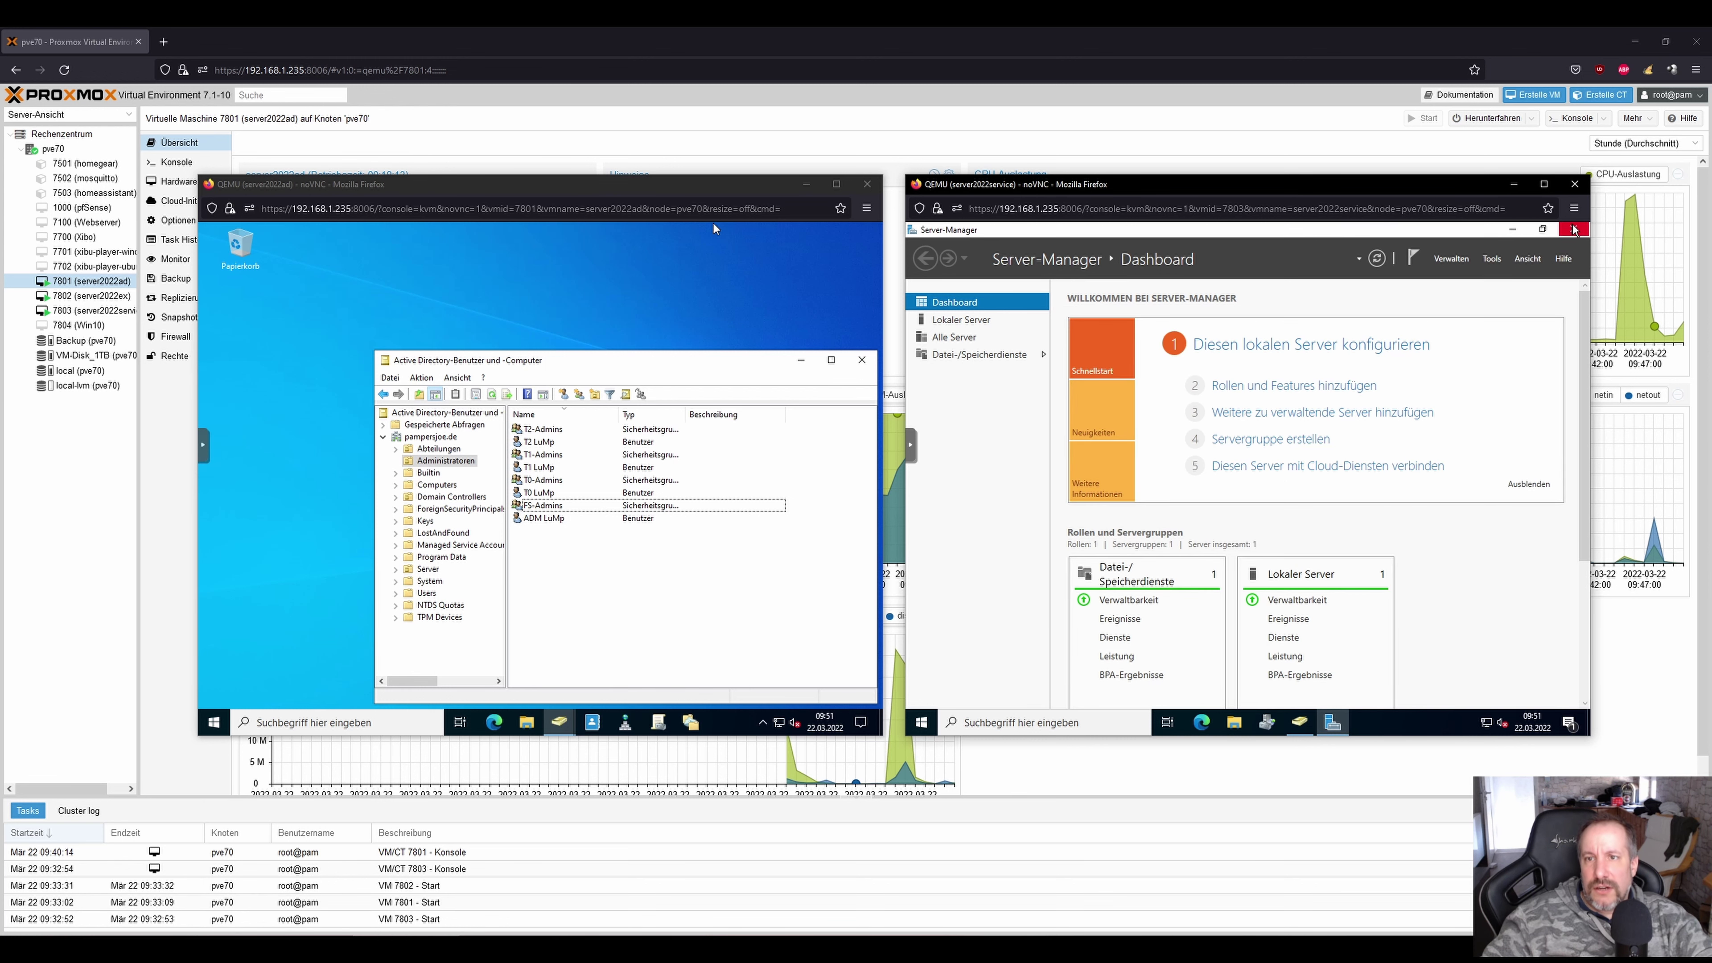
pyautogui.click(1573, 229)
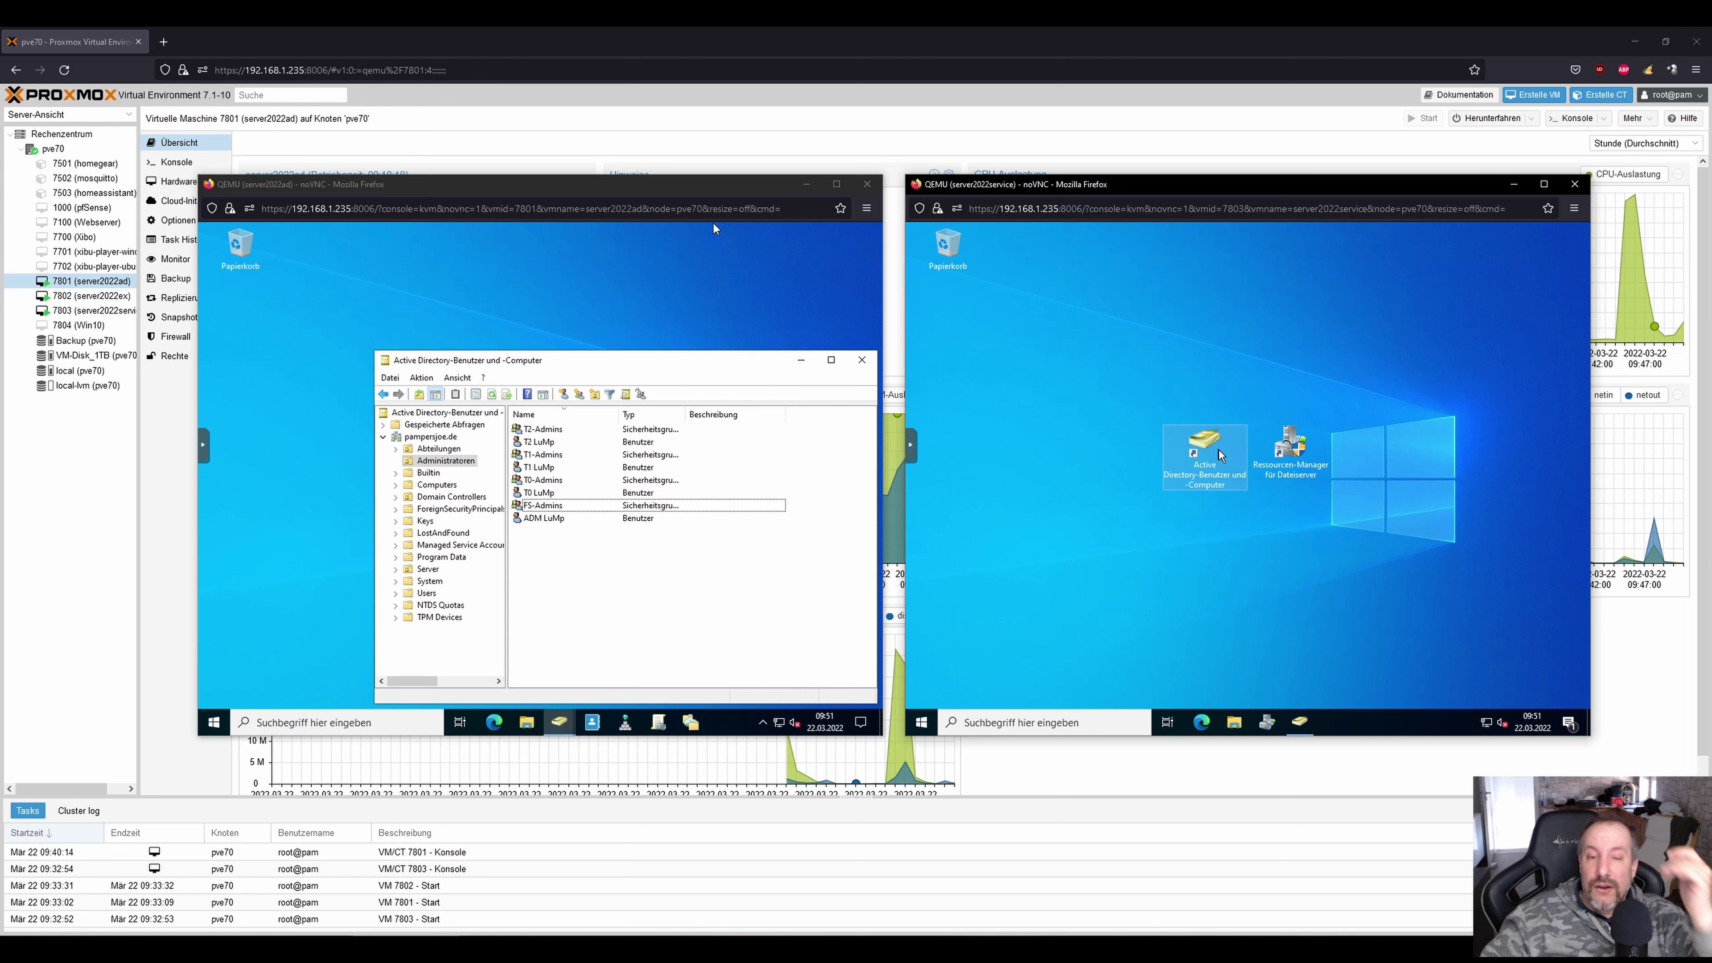
# On the first server, open Command Prompt and run whoami, correcting the mistyped command.
pyautogui.click(830, 362)
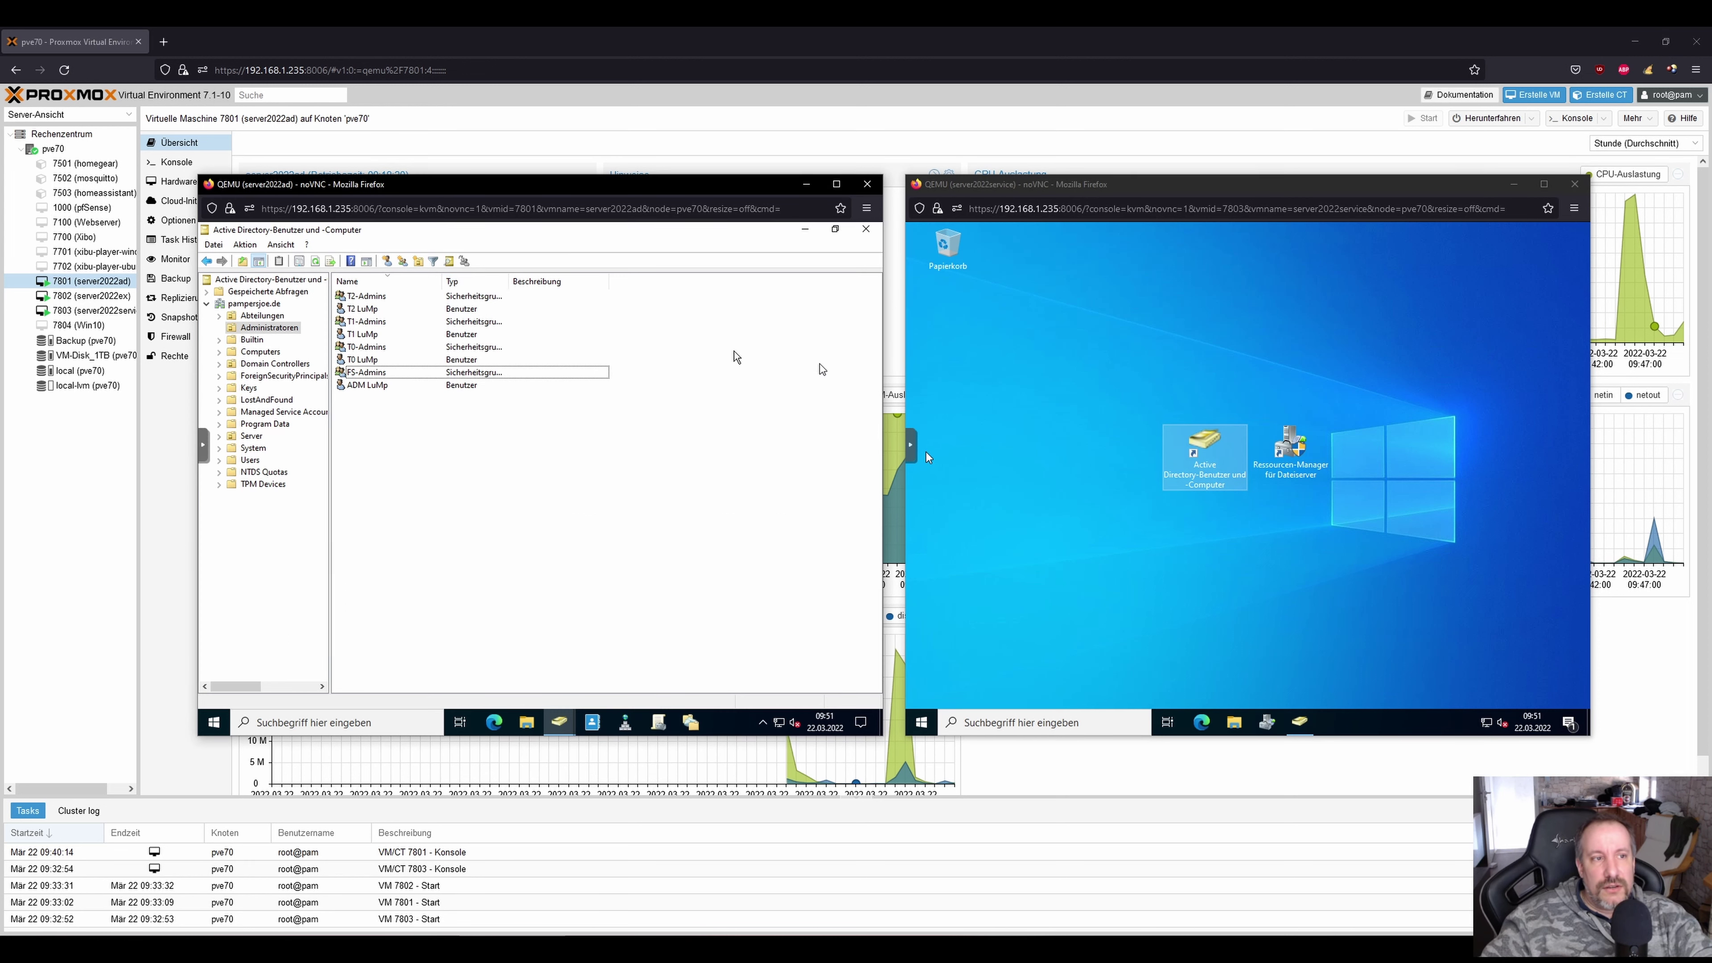
pyautogui.click(295, 720)
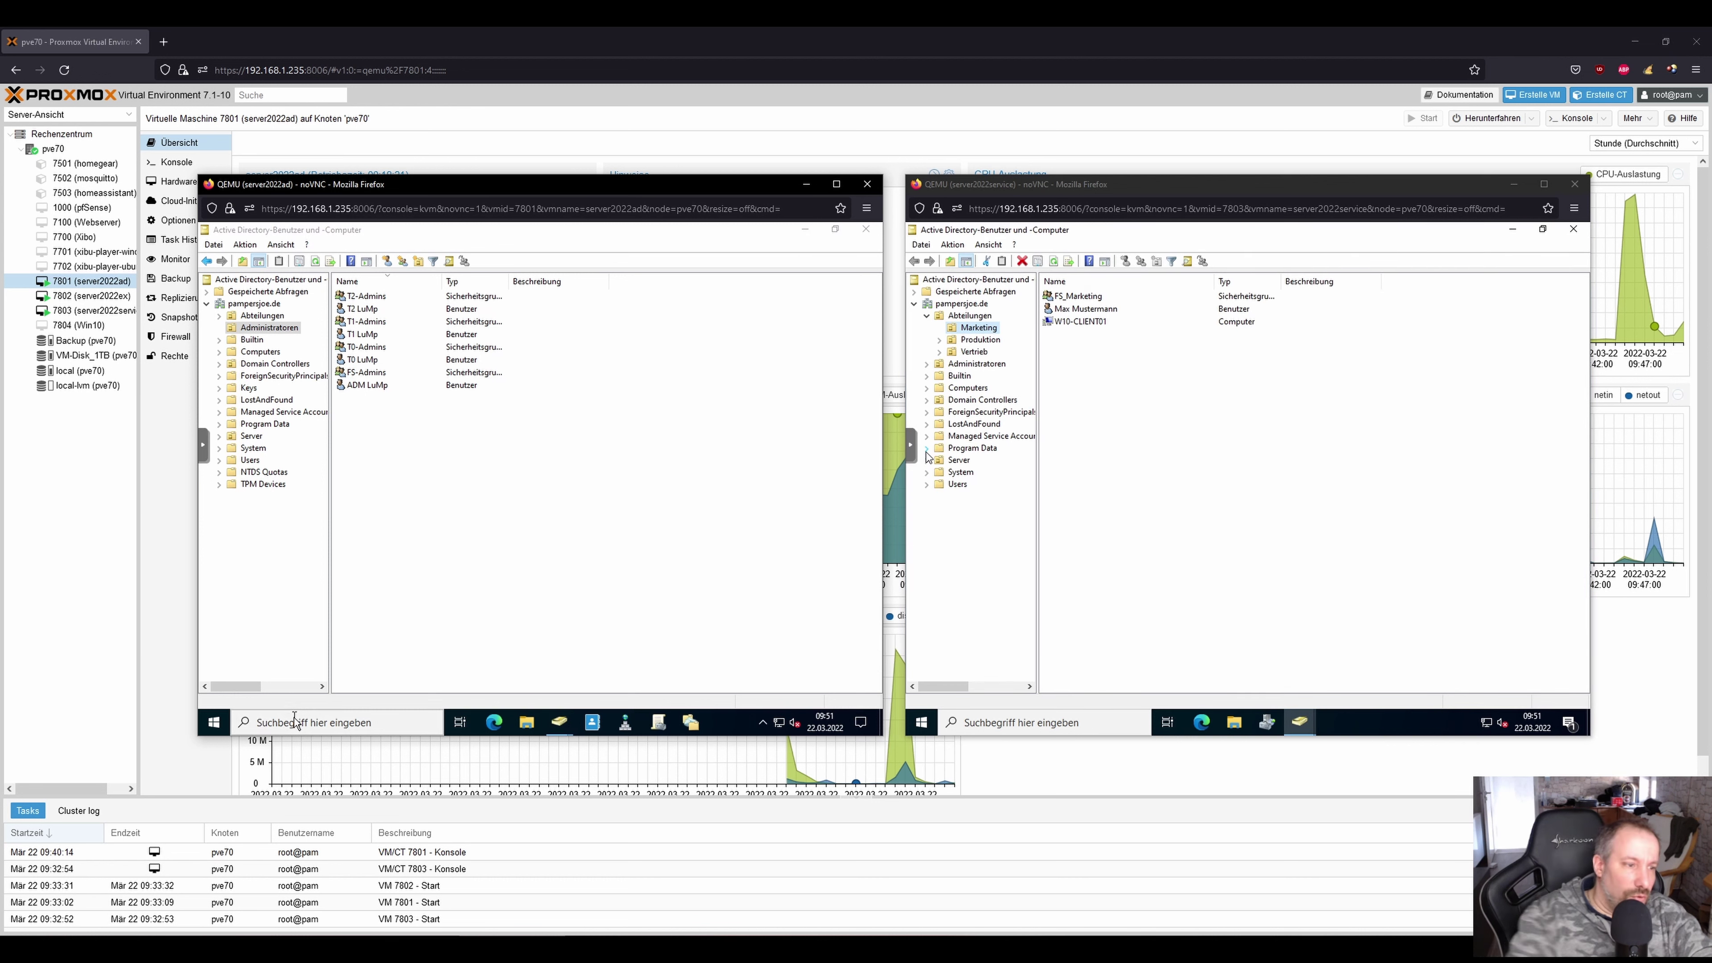
pyautogui.write('cmd')
pyautogui.press('Return')
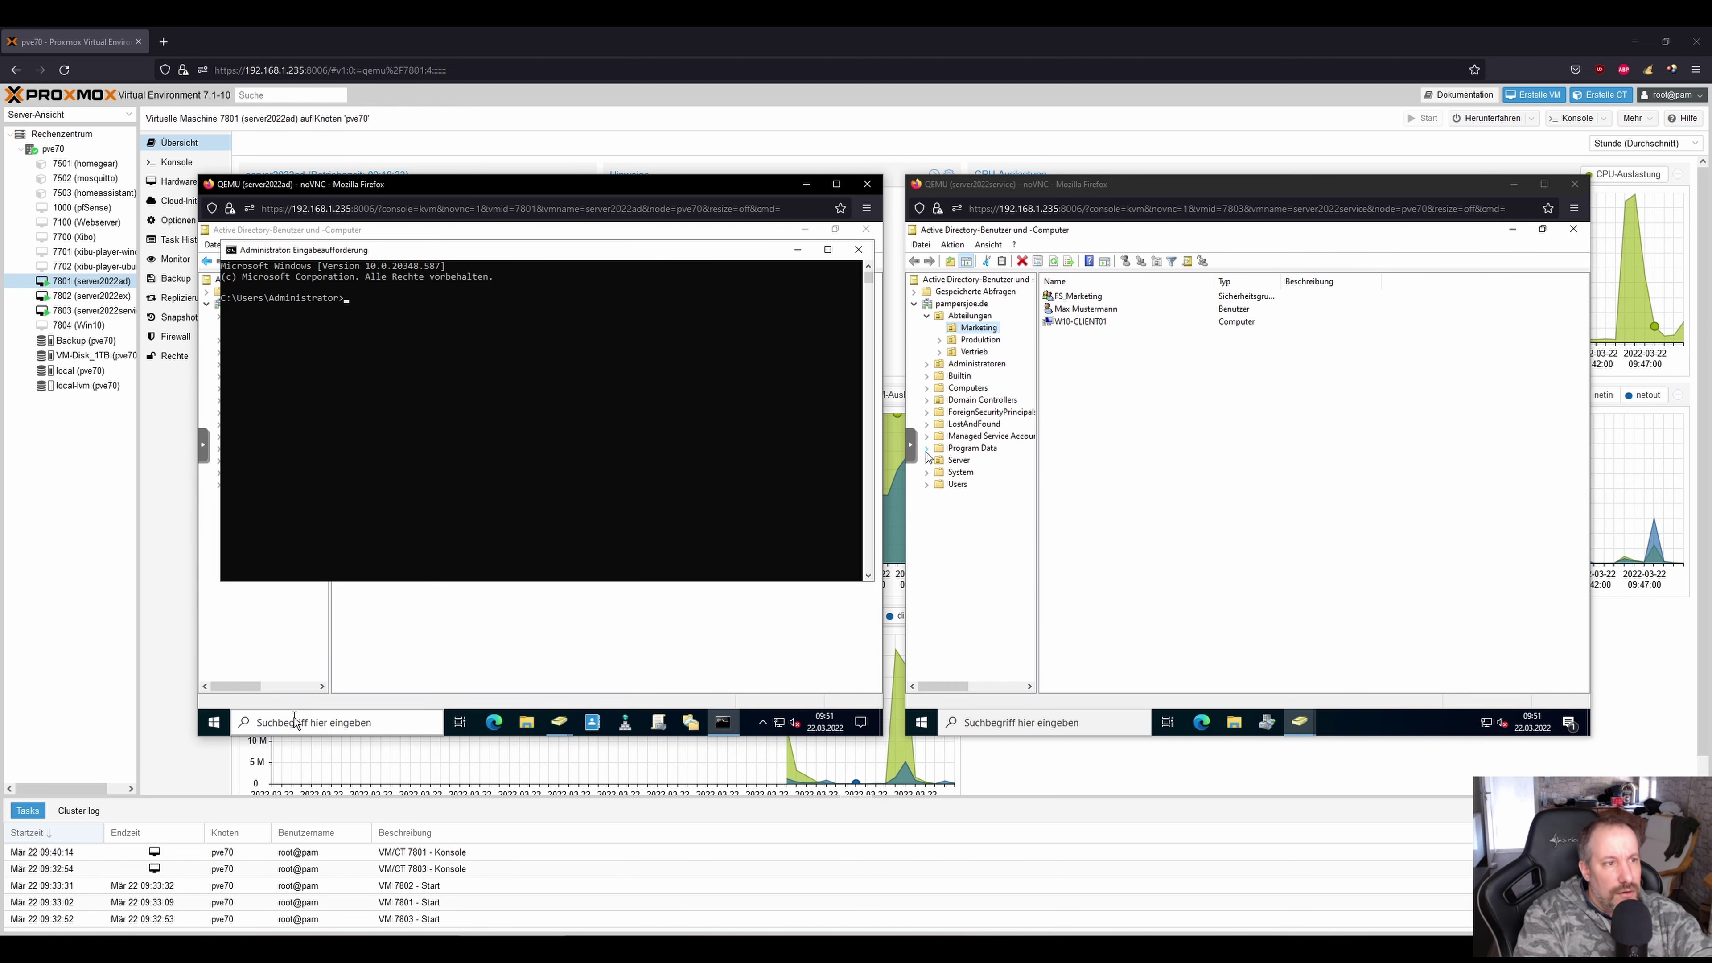
pyautogui.write('wohami')
pyautogui.press('Return')
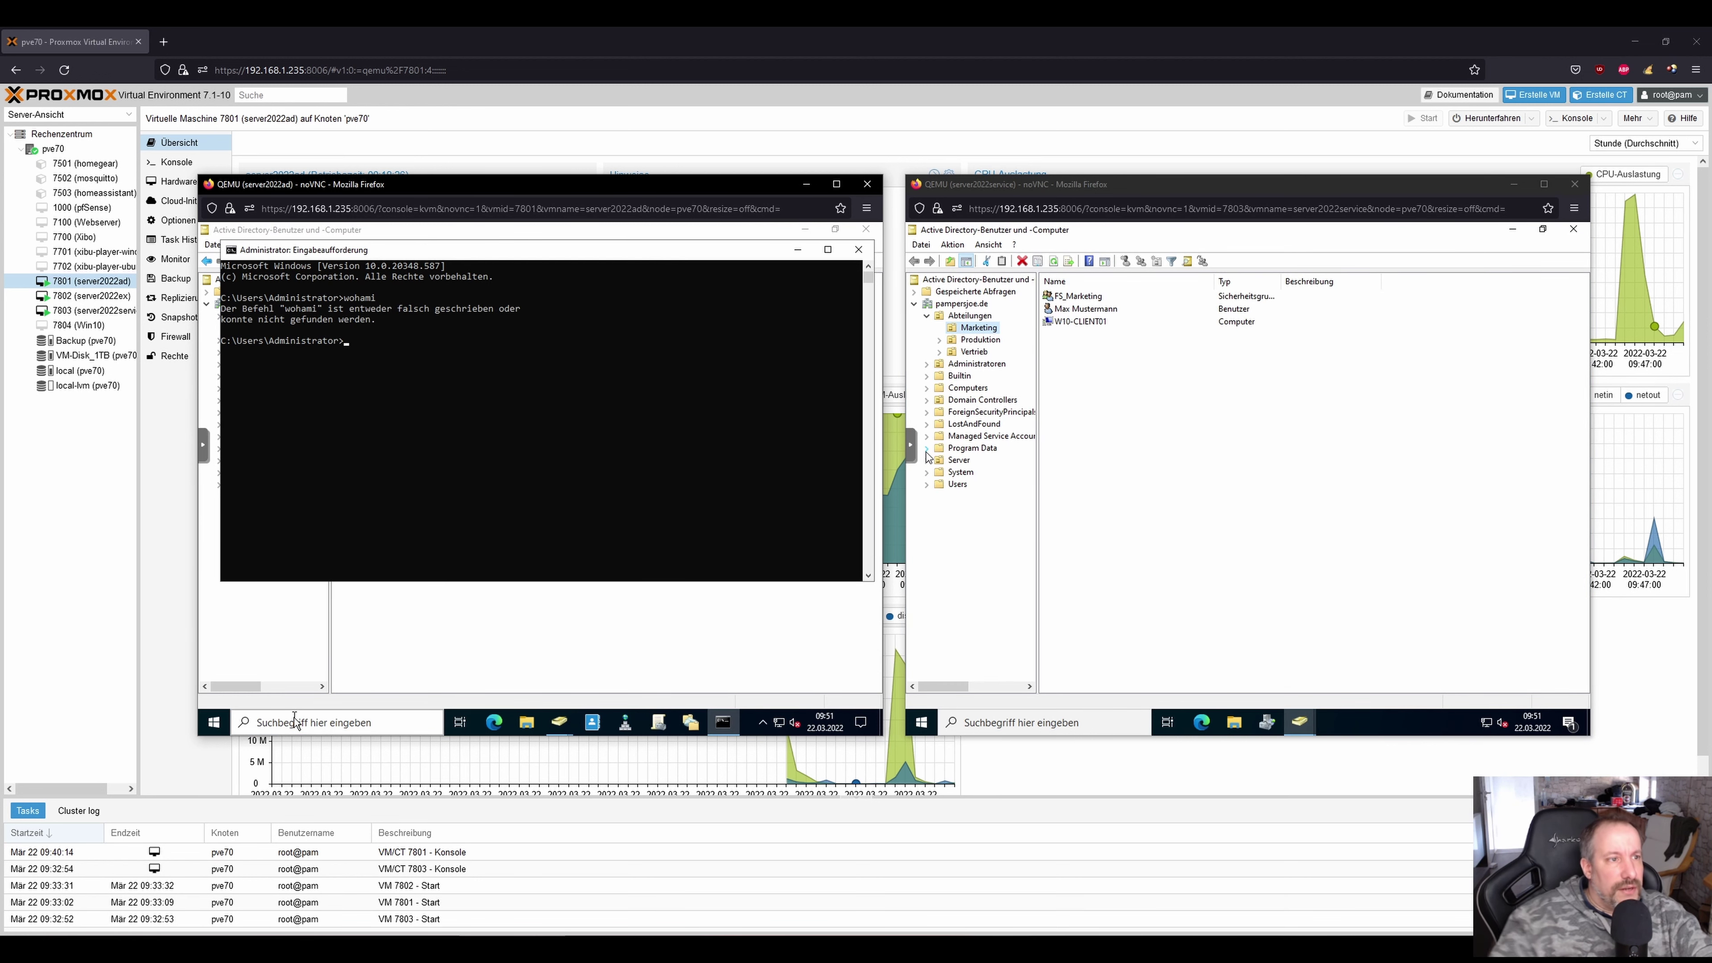
pyautogui.press('Up')
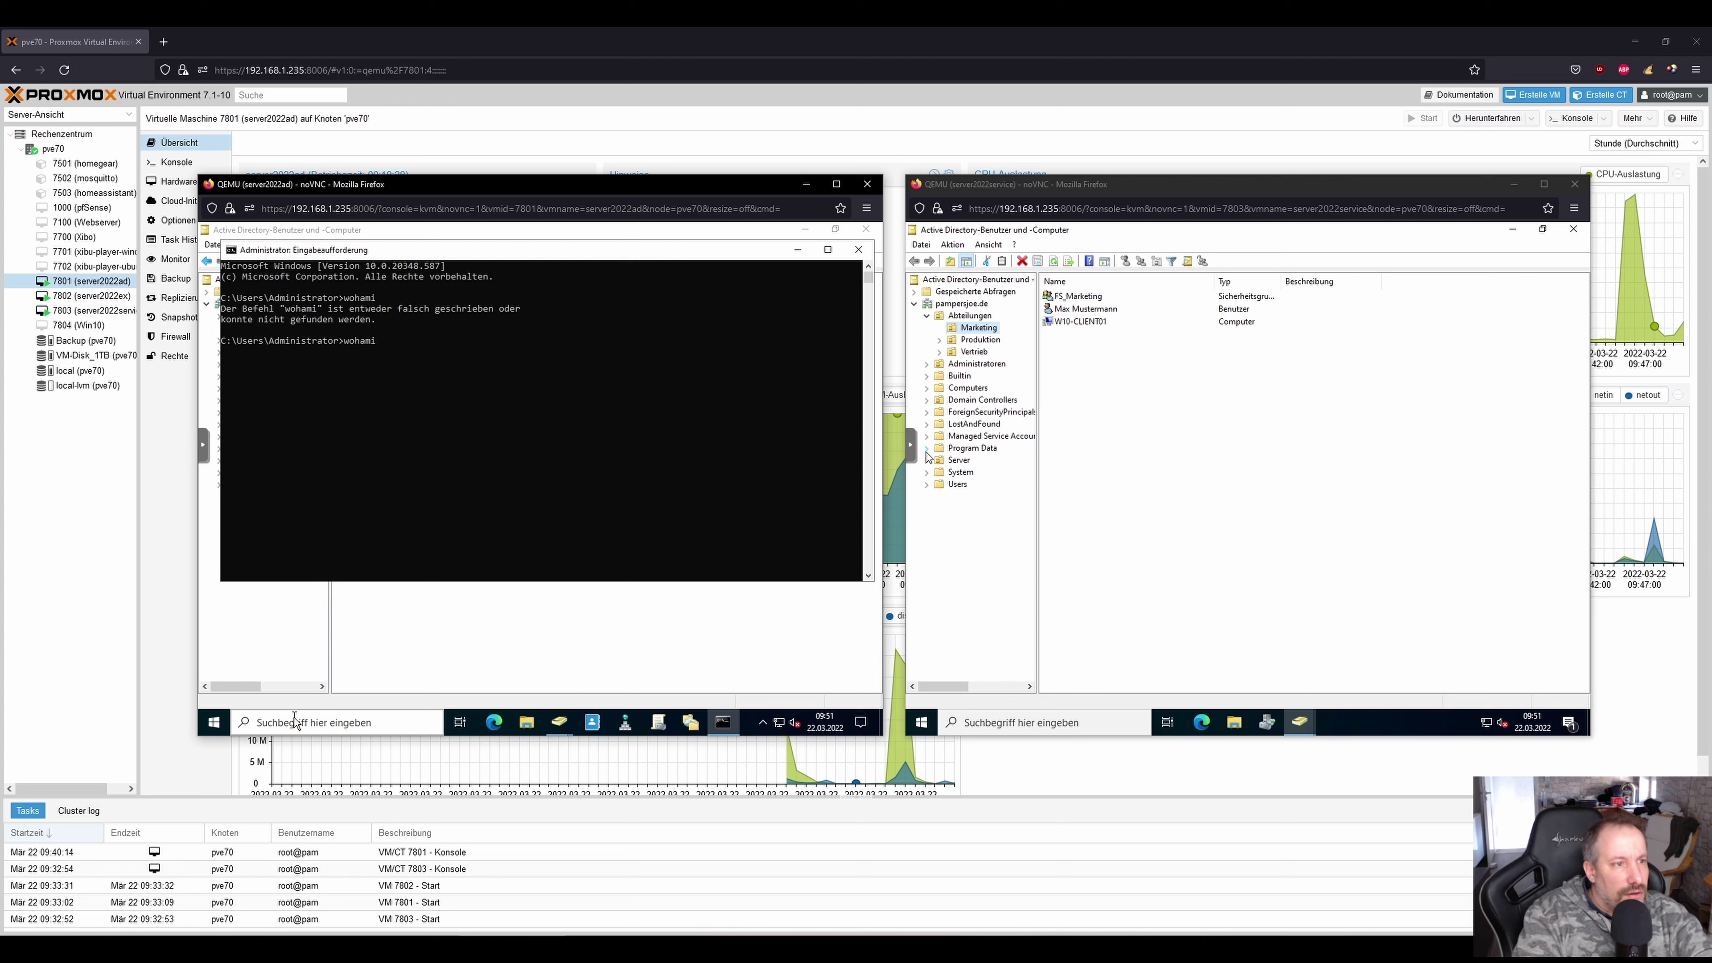
pyautogui.press('BackSpace')
pyautogui.press('BackSpace')
pyautogui.press('BackSpace')
pyautogui.press('BackSpace')
pyautogui.press('BackSpace')
pyautogui.write('whoami')
pyautogui.press('Return')
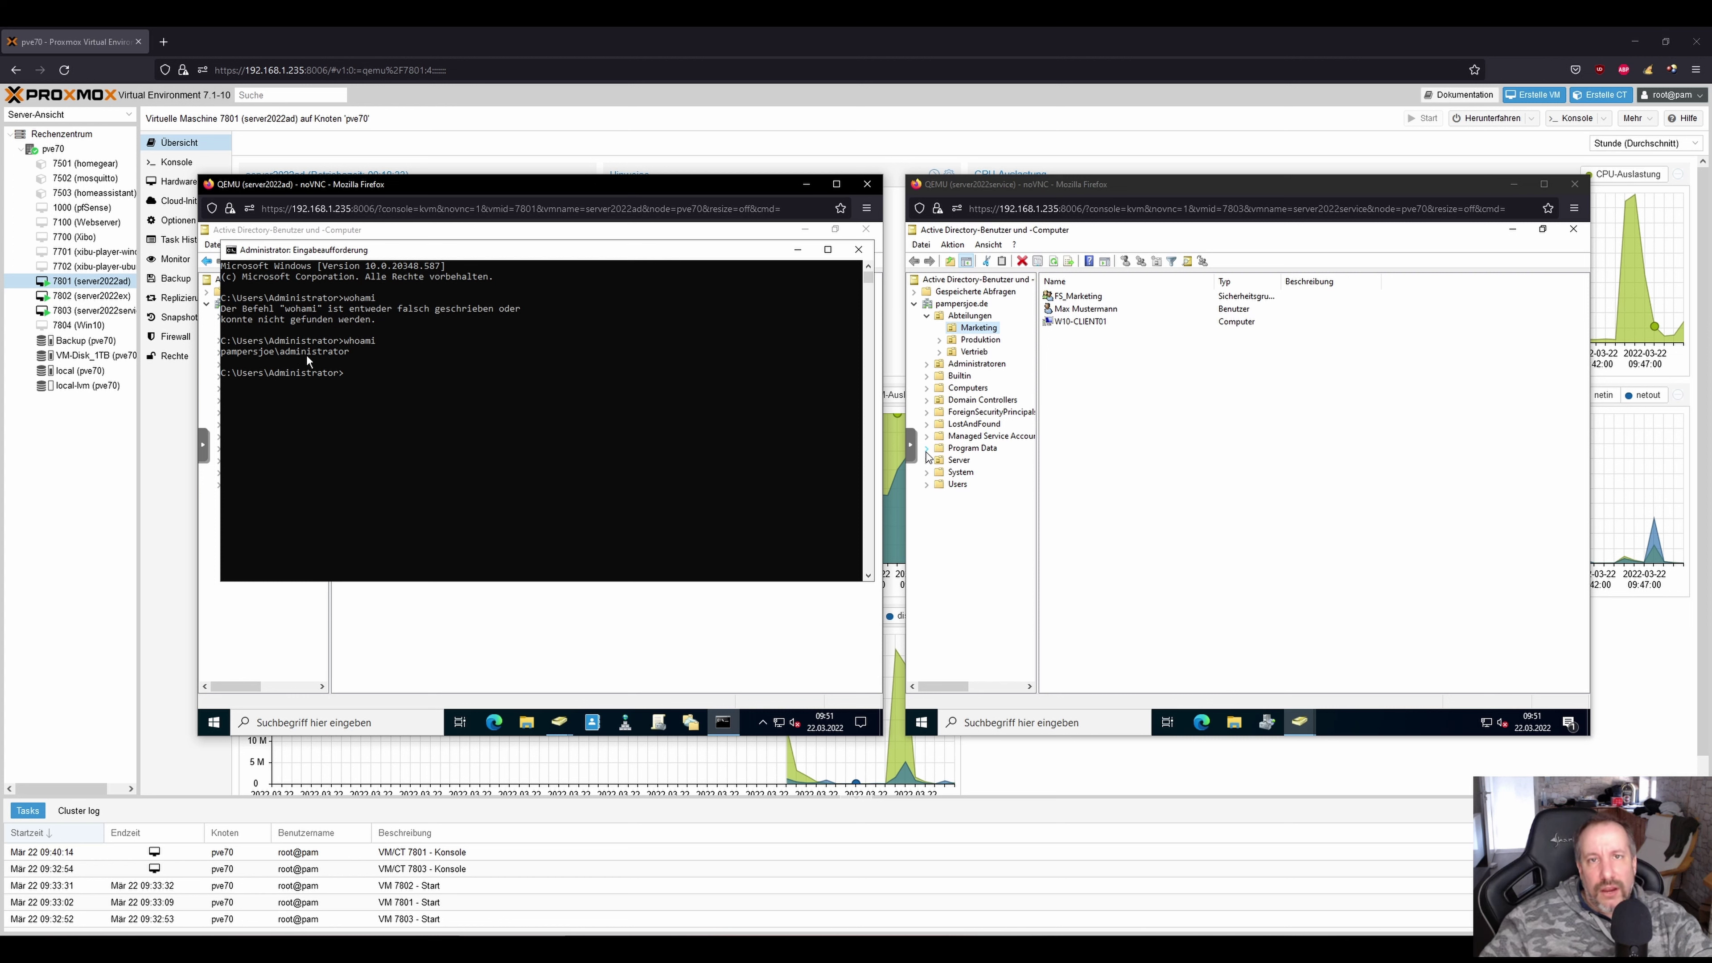
# On the second server, open a command prompt, run whoami, and close it.
pyautogui.click(1135, 513)
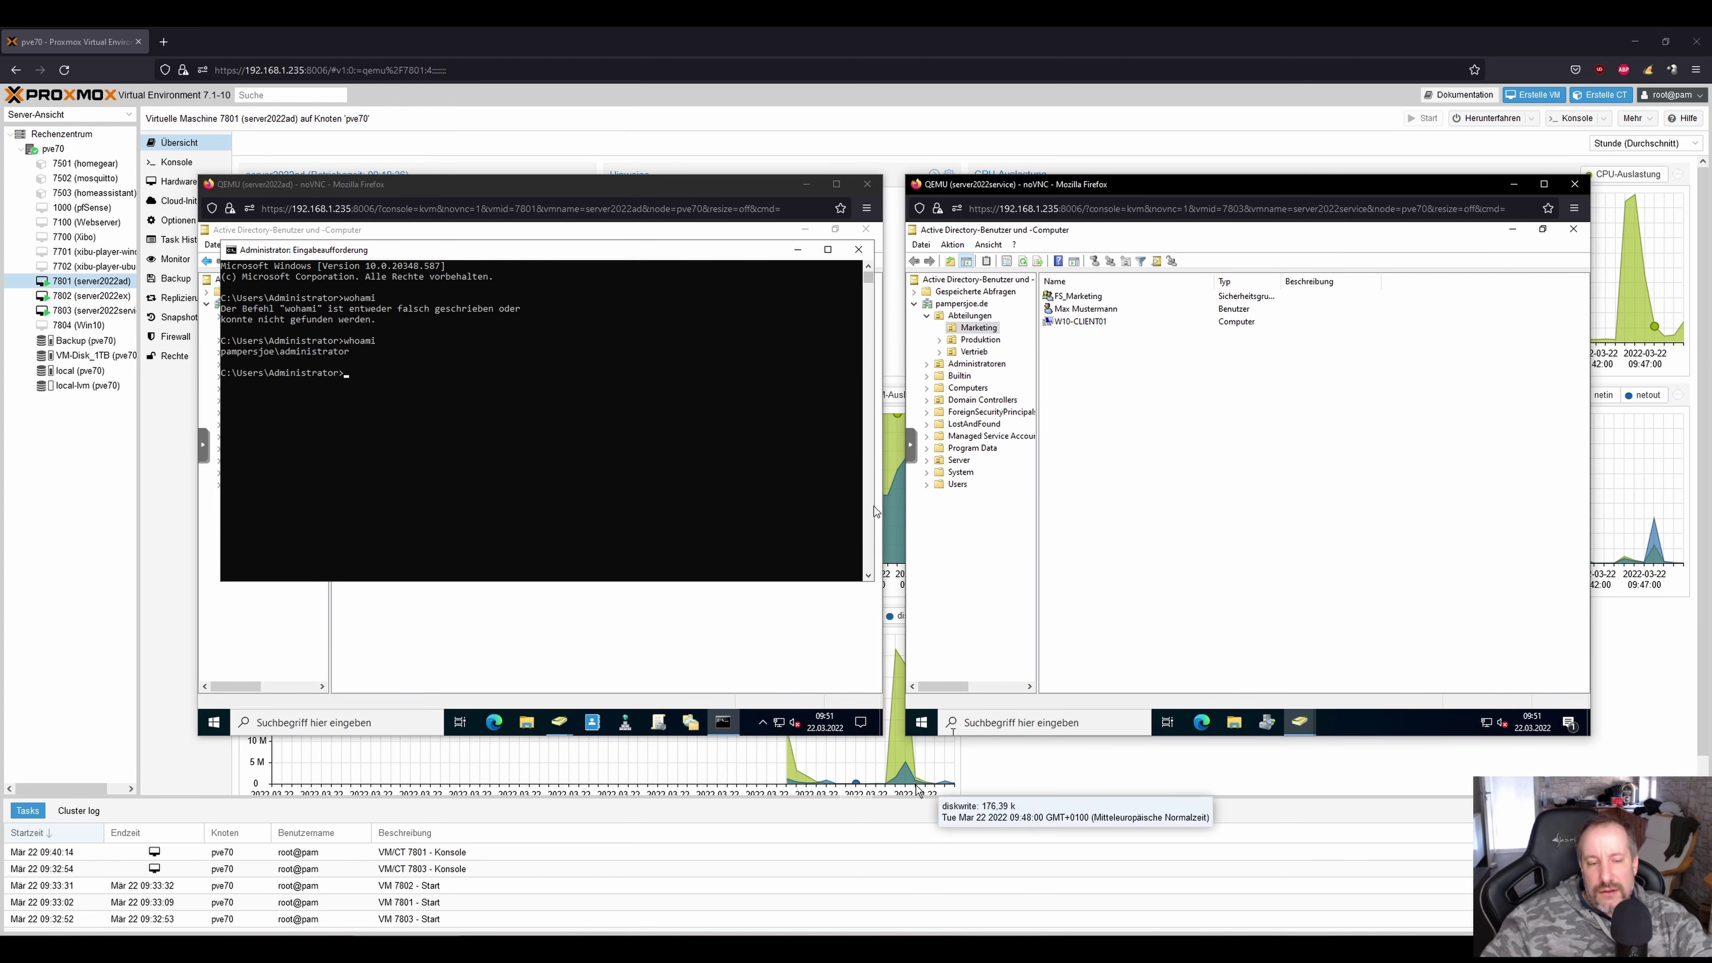
pyautogui.click(1020, 725)
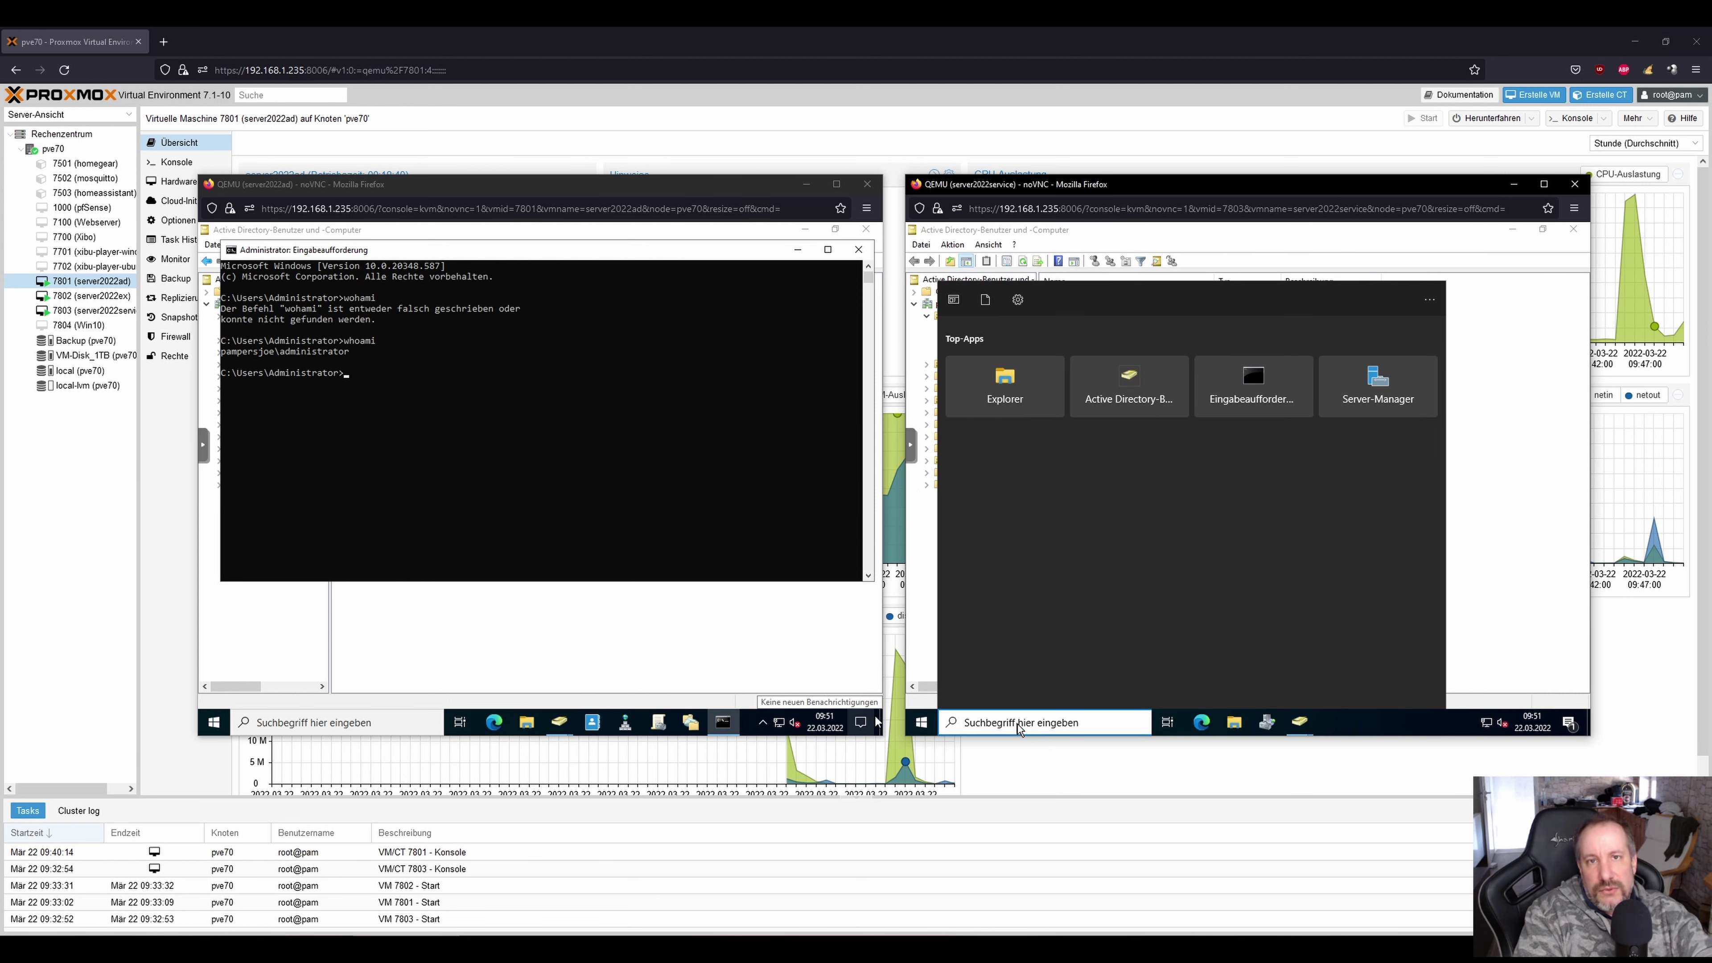
pyautogui.click(1247, 405)
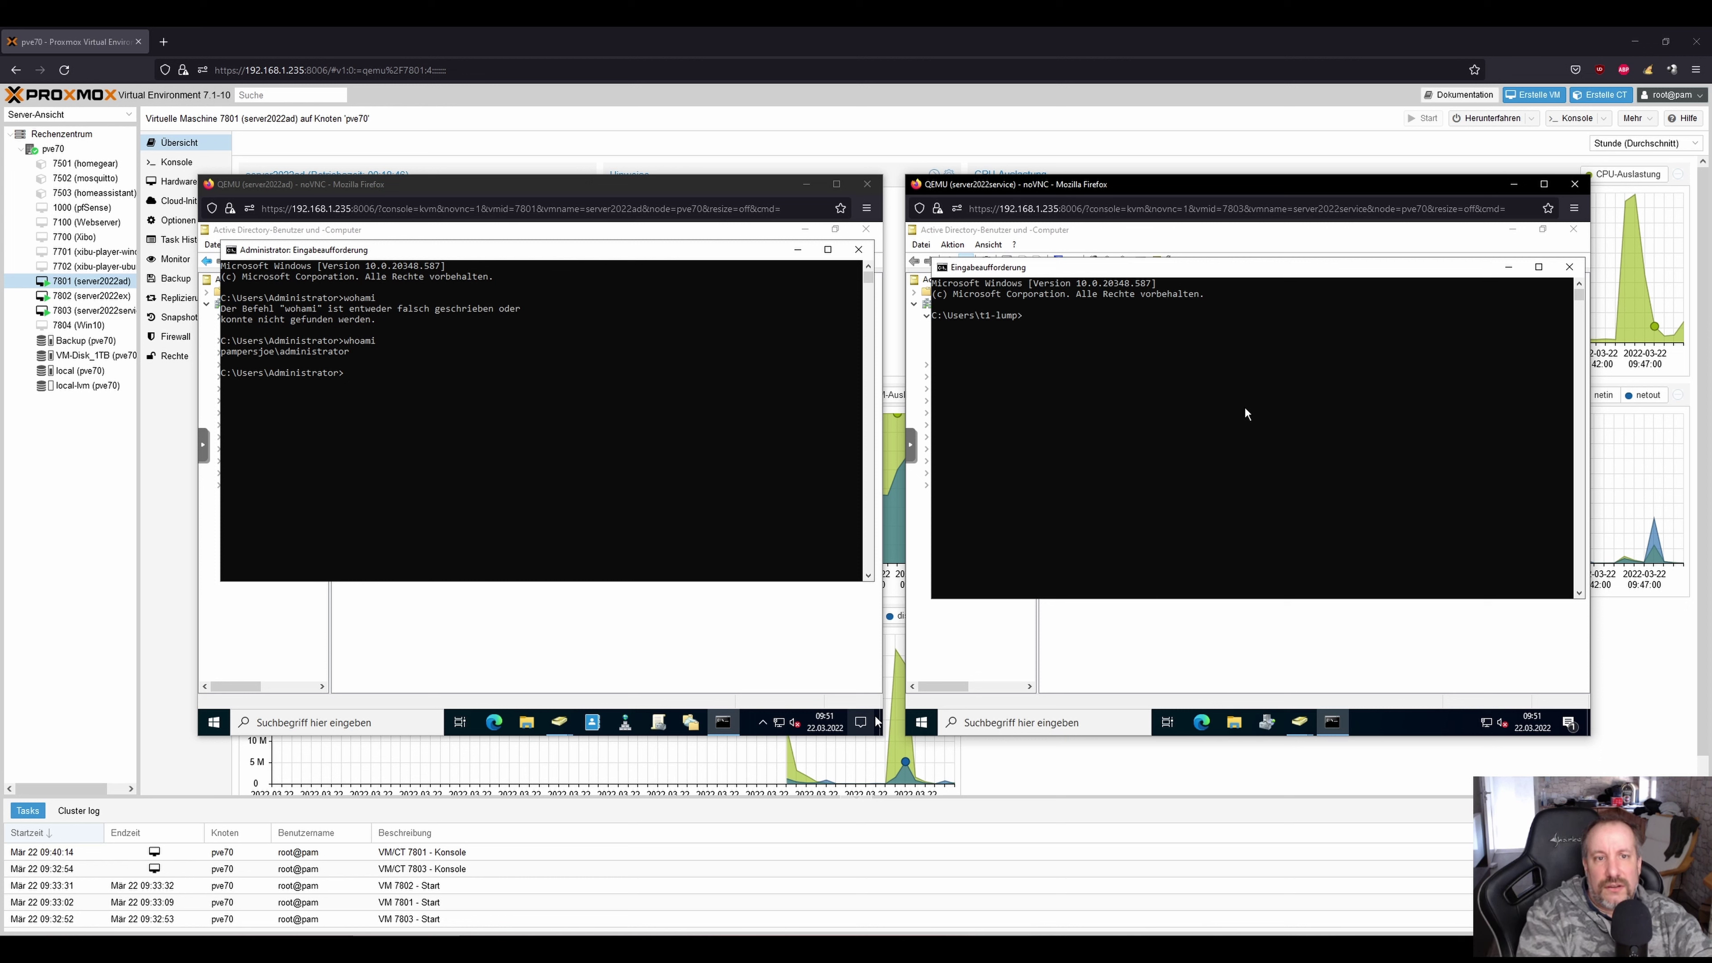
pyautogui.write('whoma')
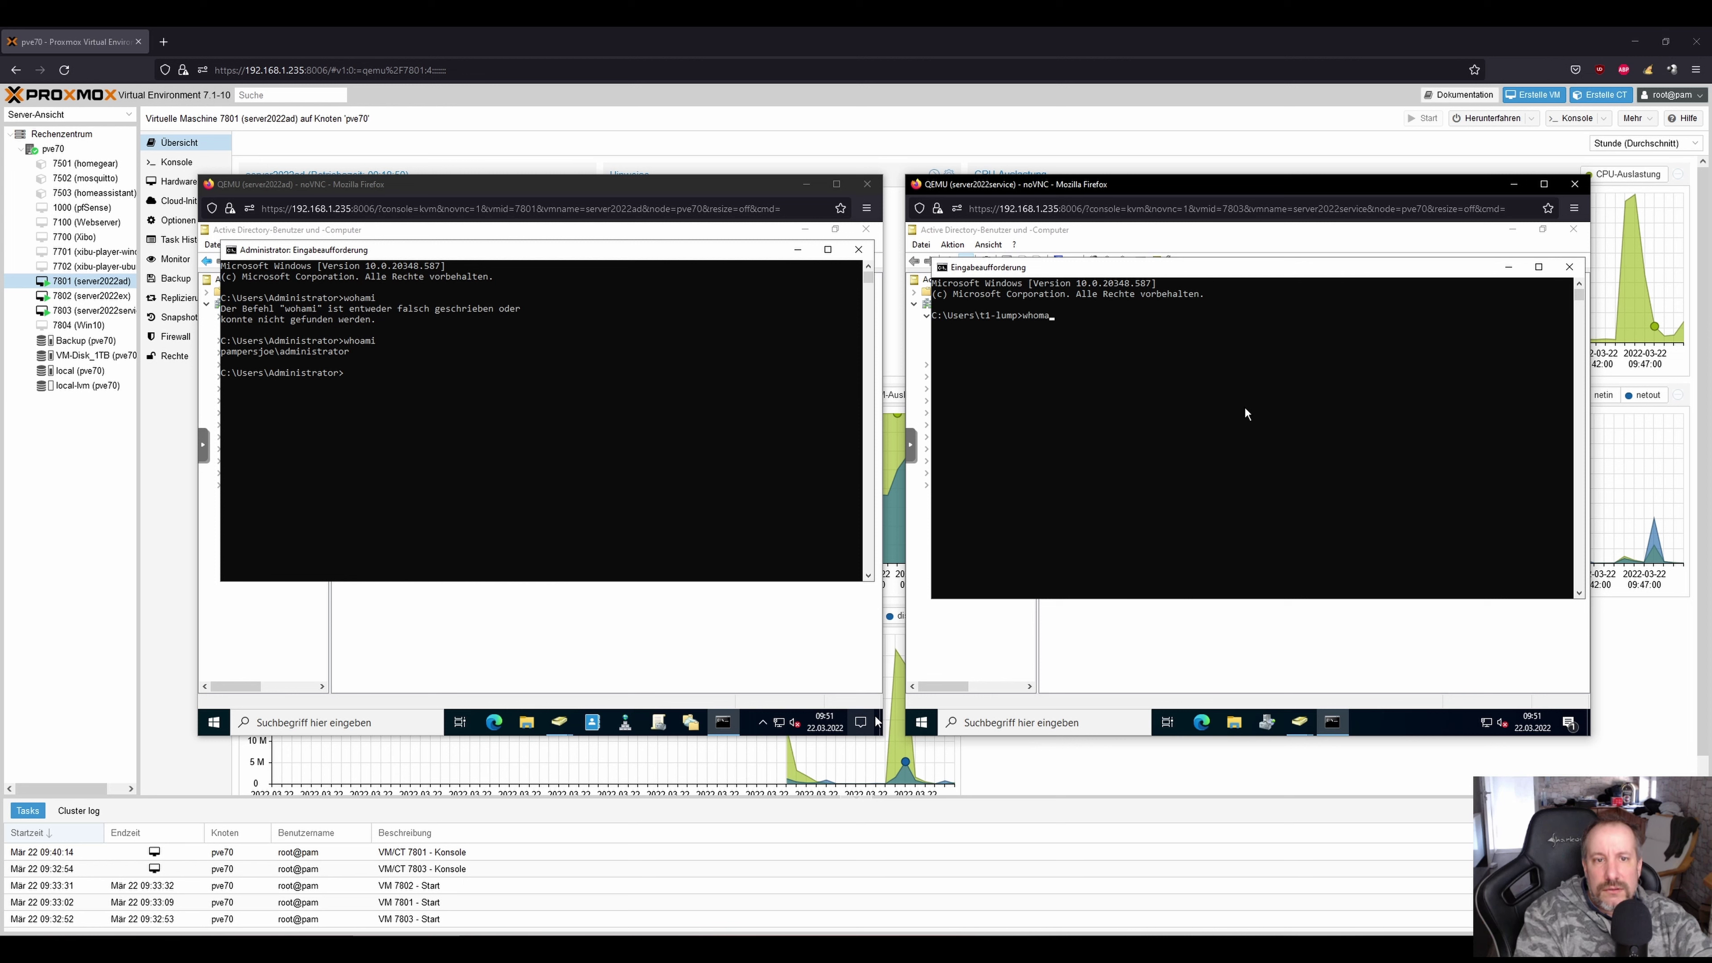
pyautogui.write('mi')
pyautogui.press('Return')
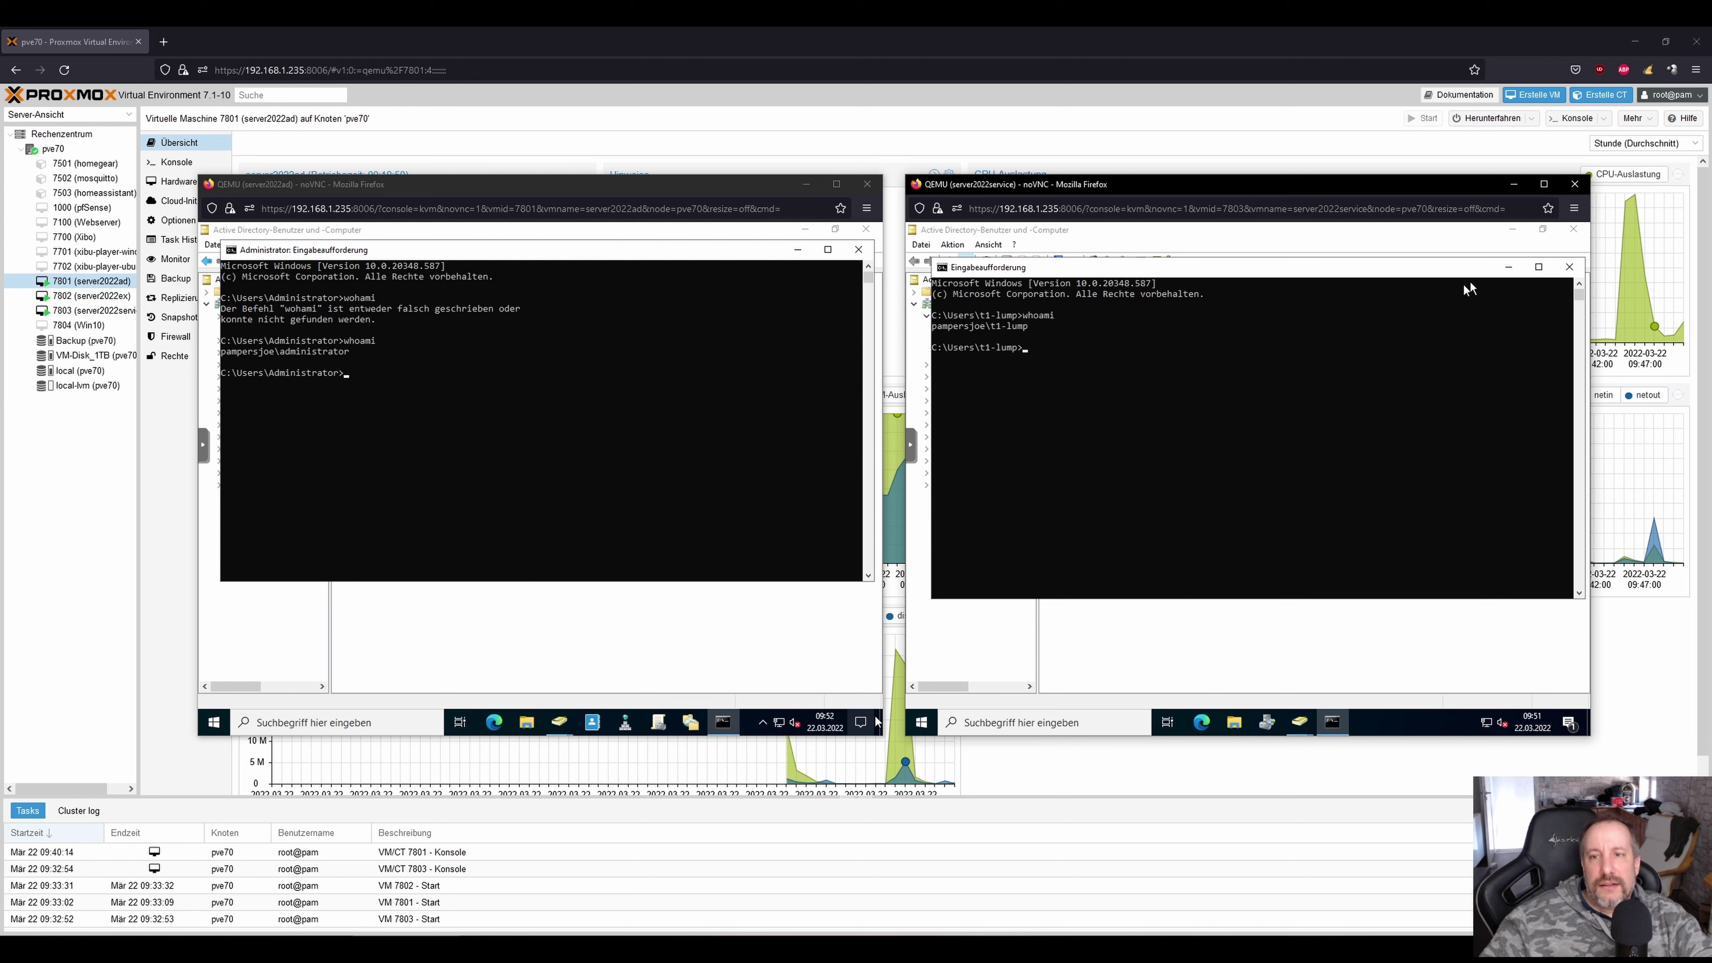
pyautogui.click(1569, 266)
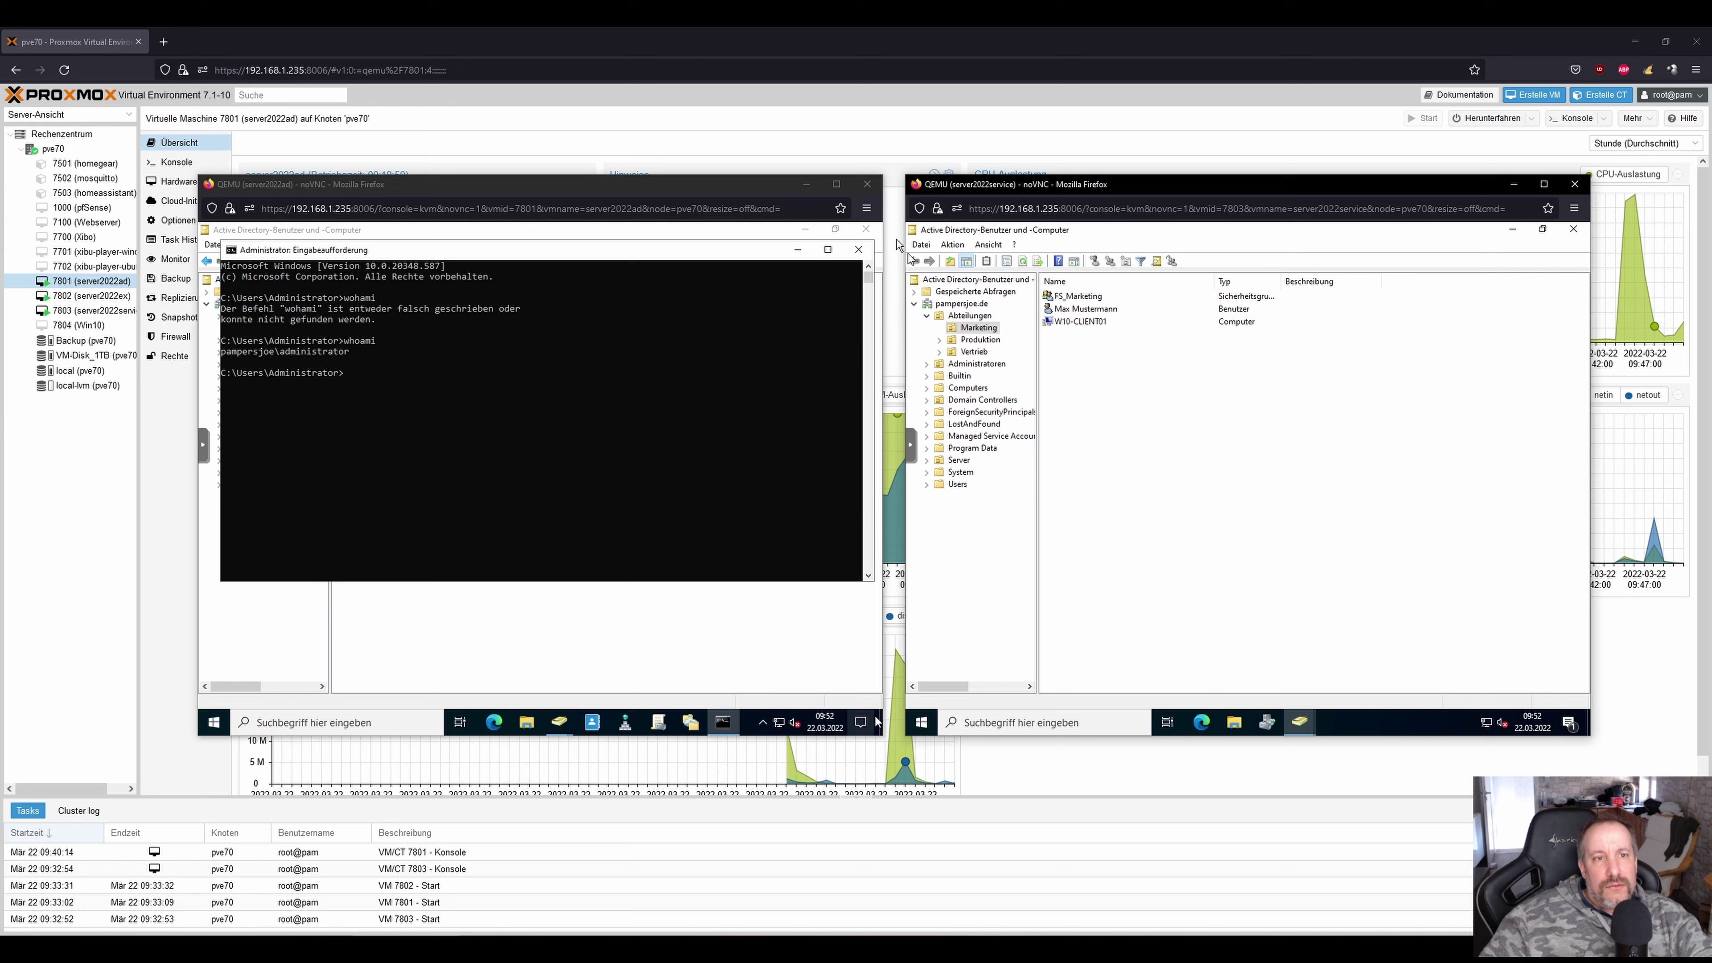
# Close the first server's prompt and start adding a group to the Marketing user's Mitglied von tab.
pyautogui.click(867, 255)
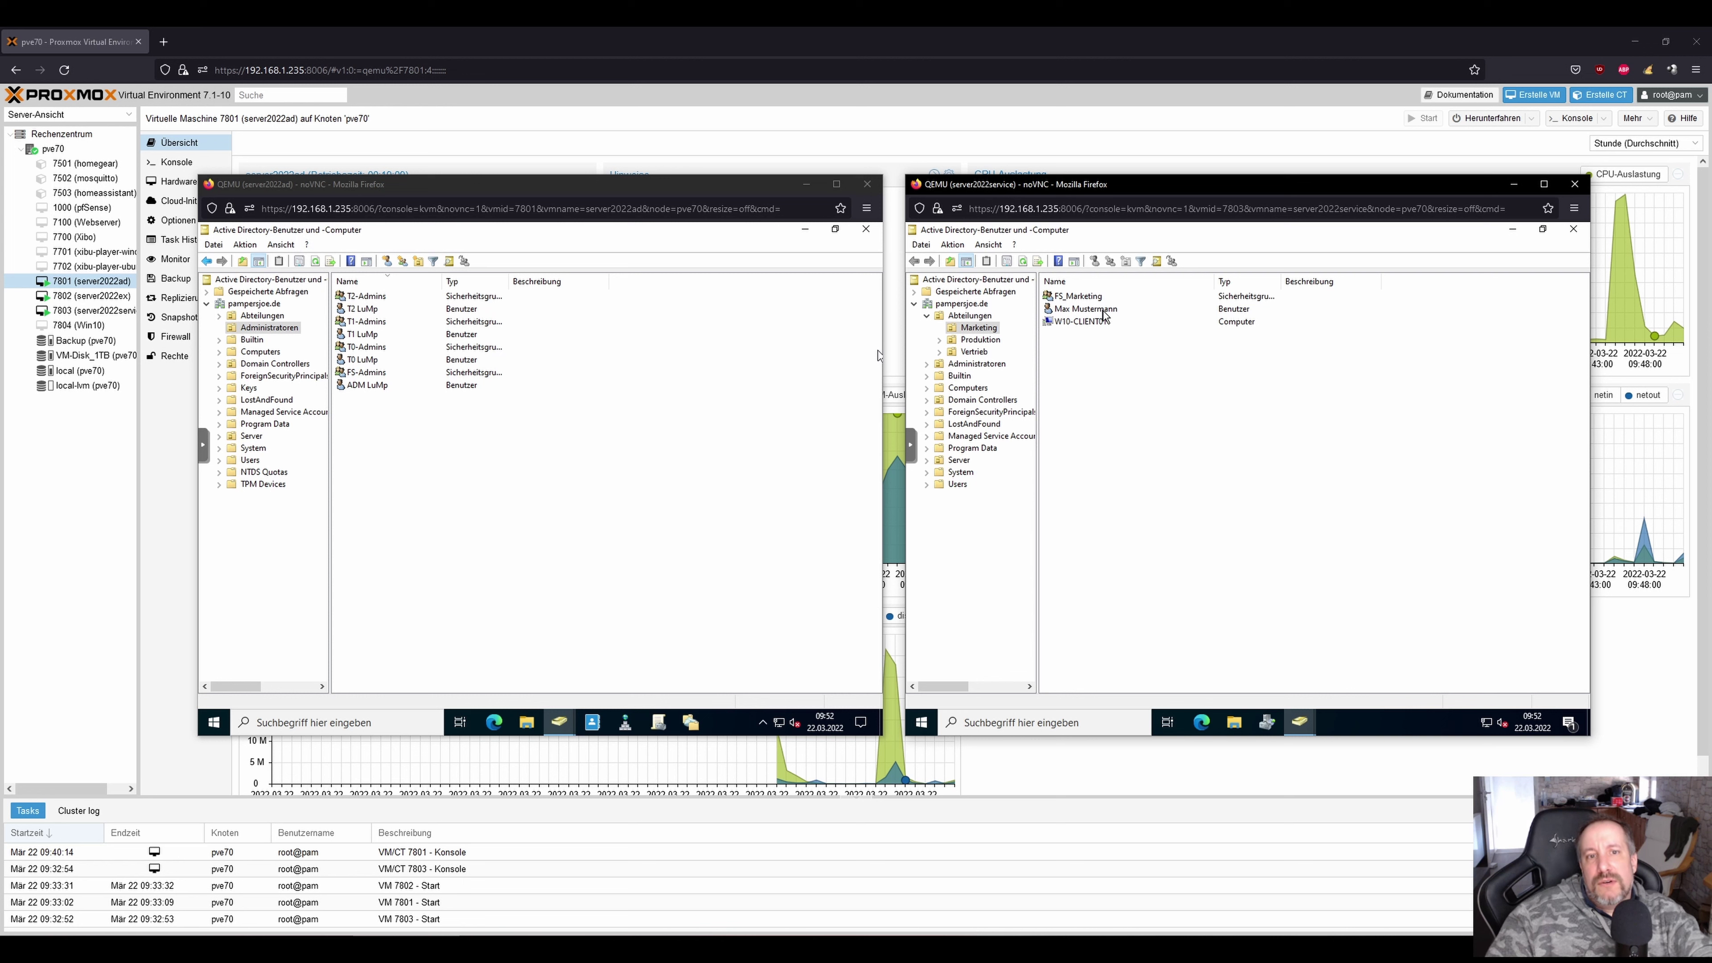
pyautogui.click(1102, 310)
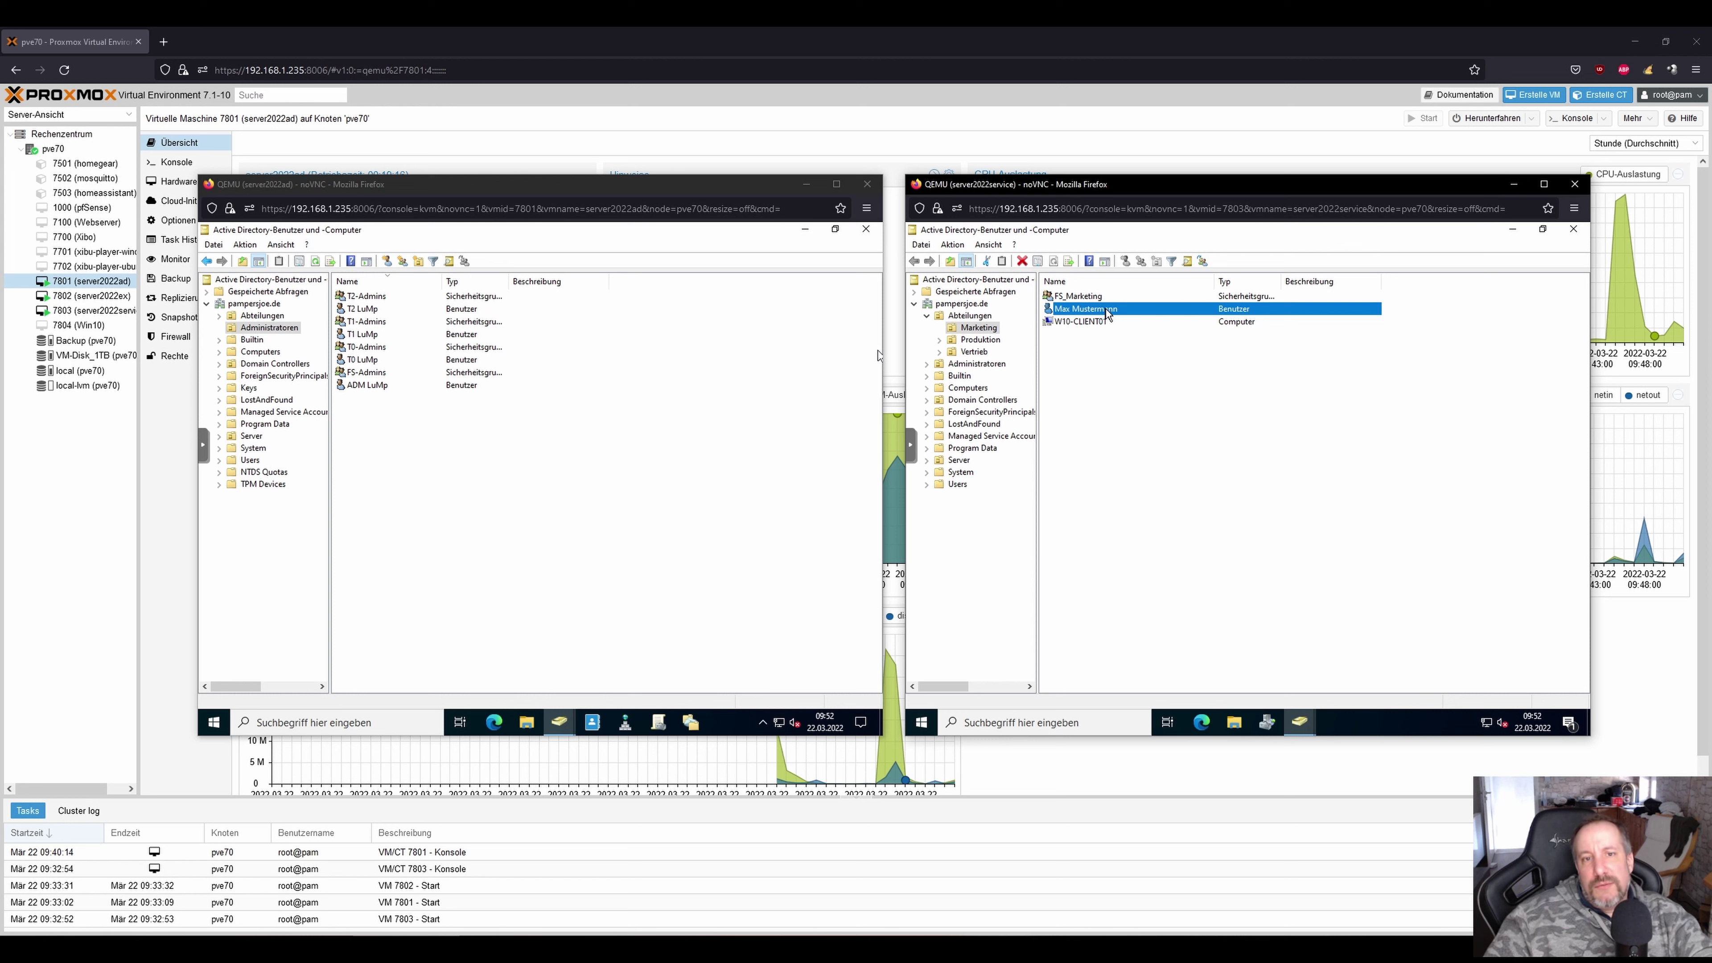
pyautogui.rightClick(1106, 310)
pyautogui.click(1163, 497)
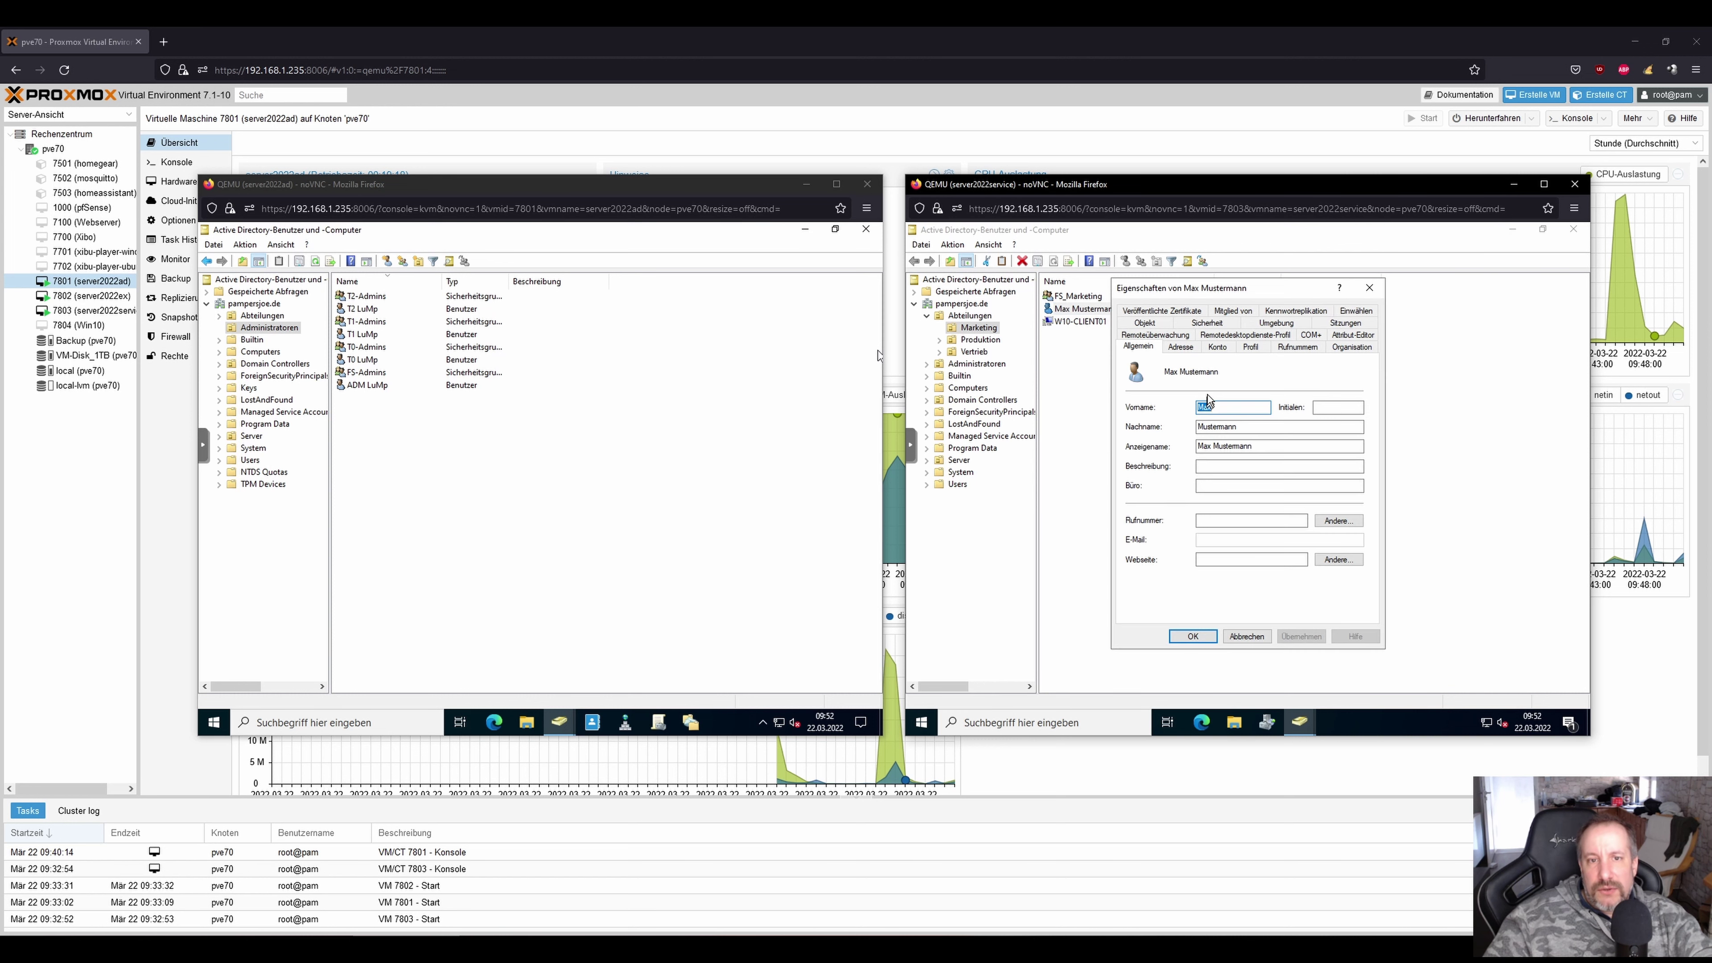
pyautogui.click(1233, 311)
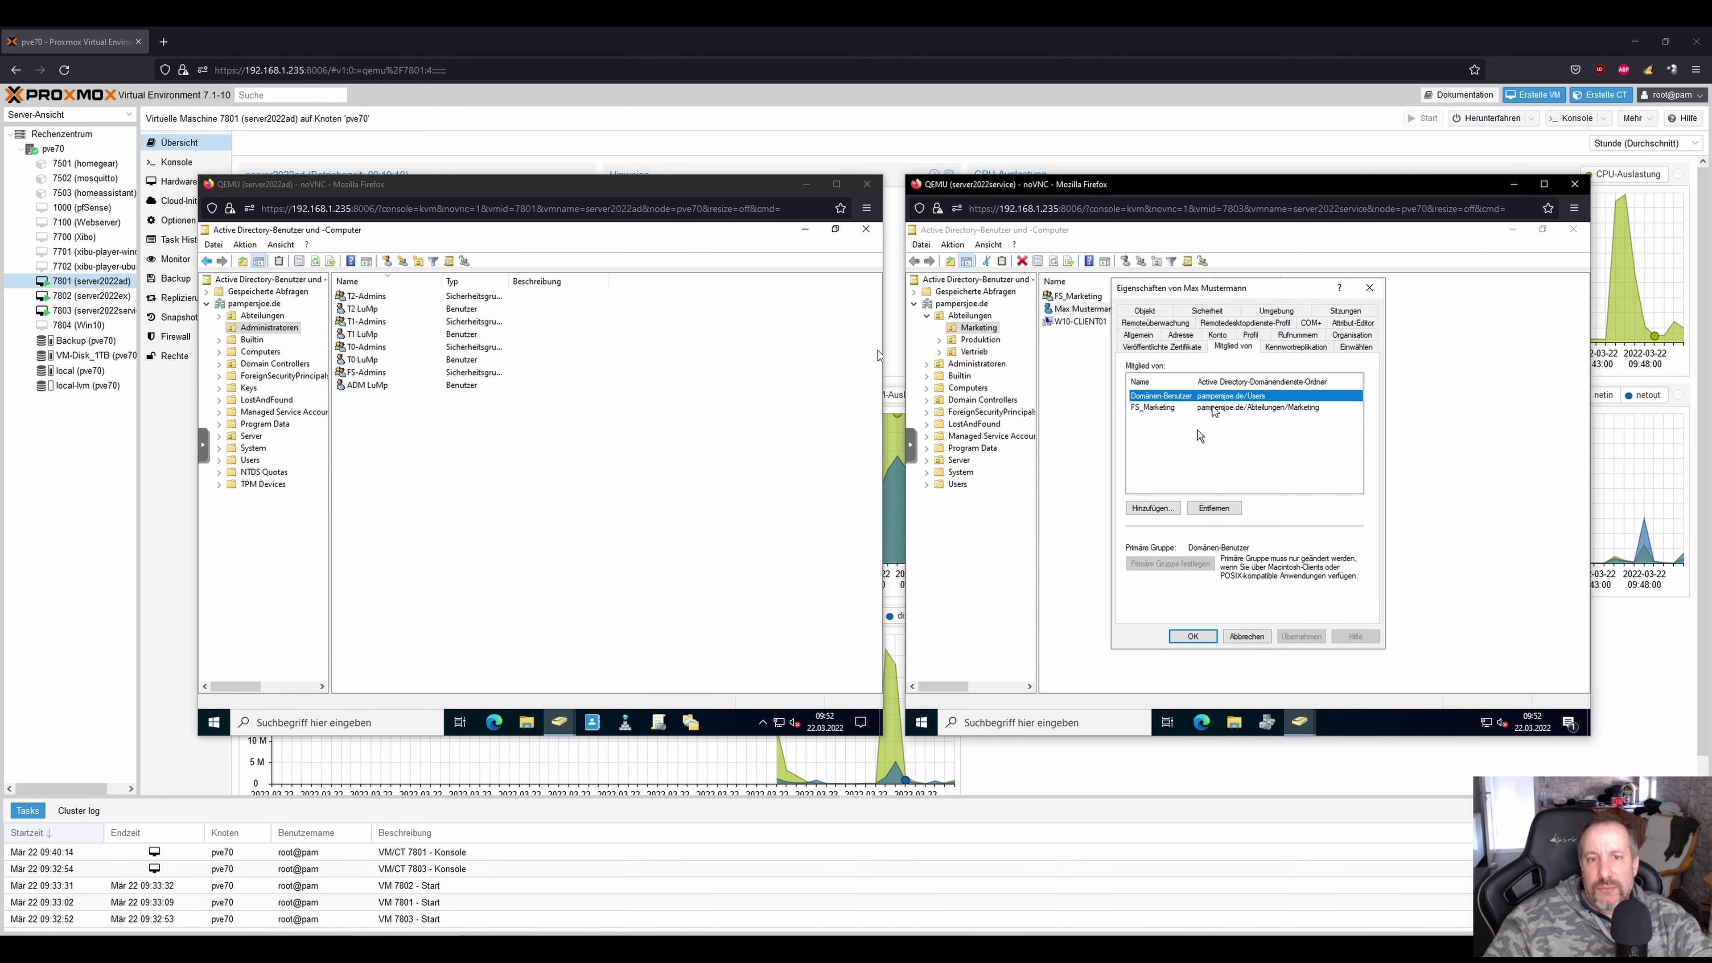
pyautogui.click(1161, 508)
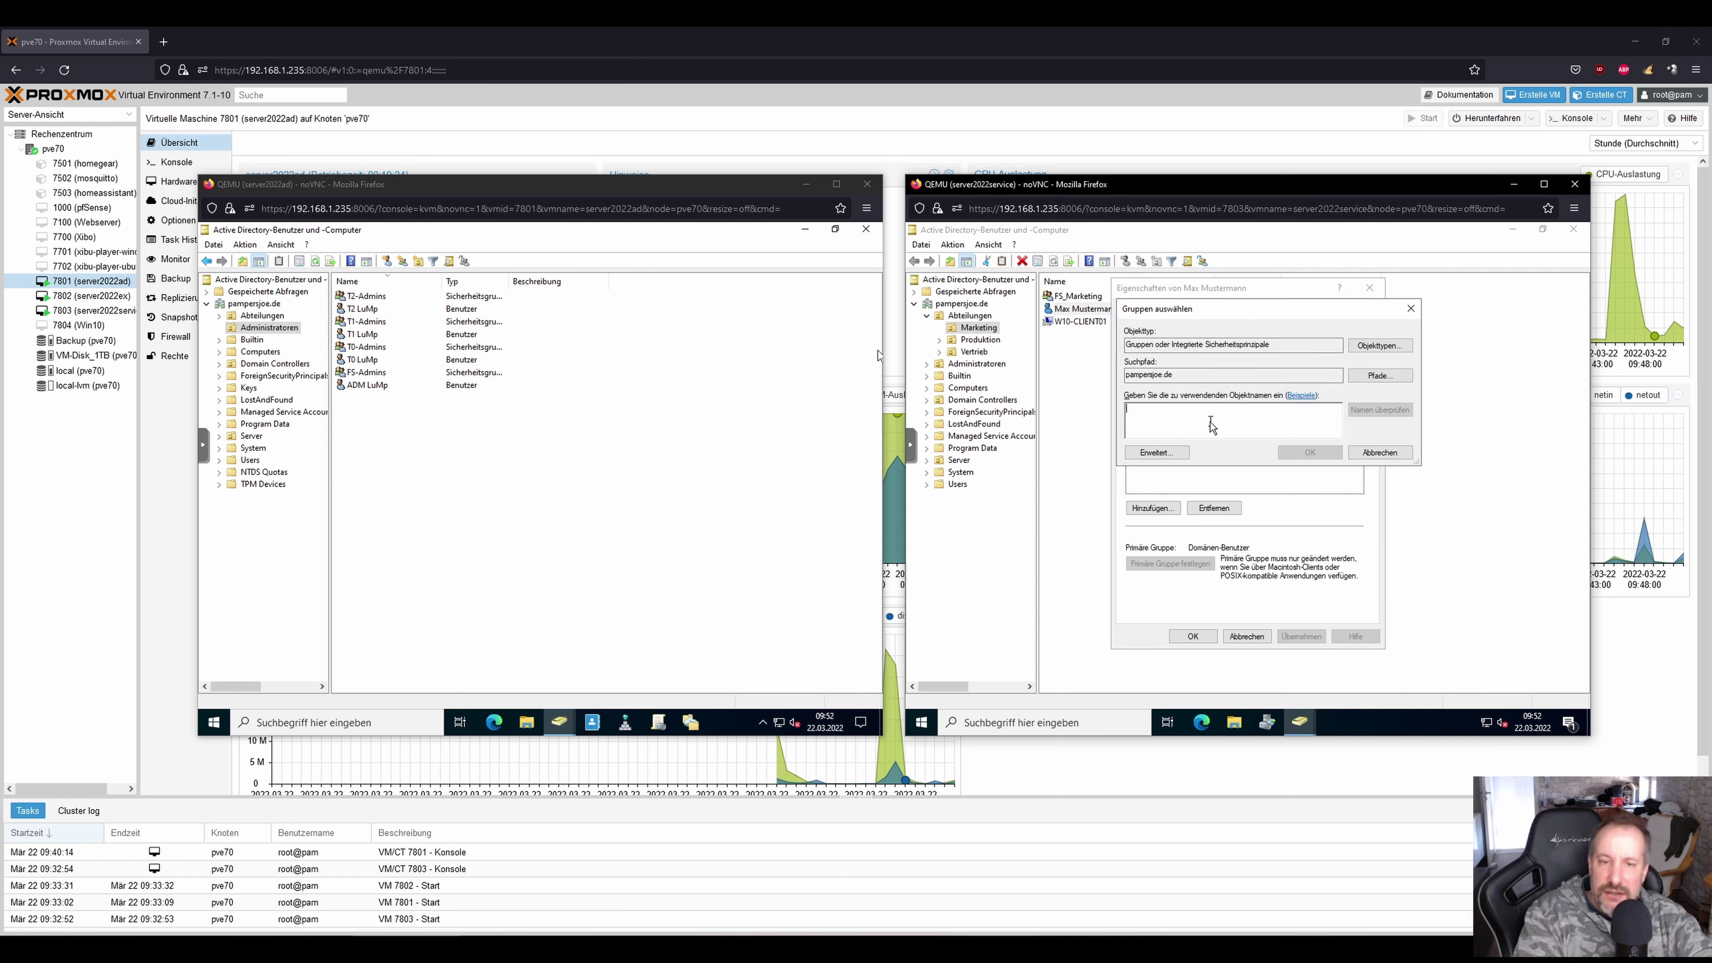
# Pick FS_Vertrieb for the Marketing user, apply, and dismiss the permission error.
pyautogui.write('FS_Ver')
pyautogui.press('Return')
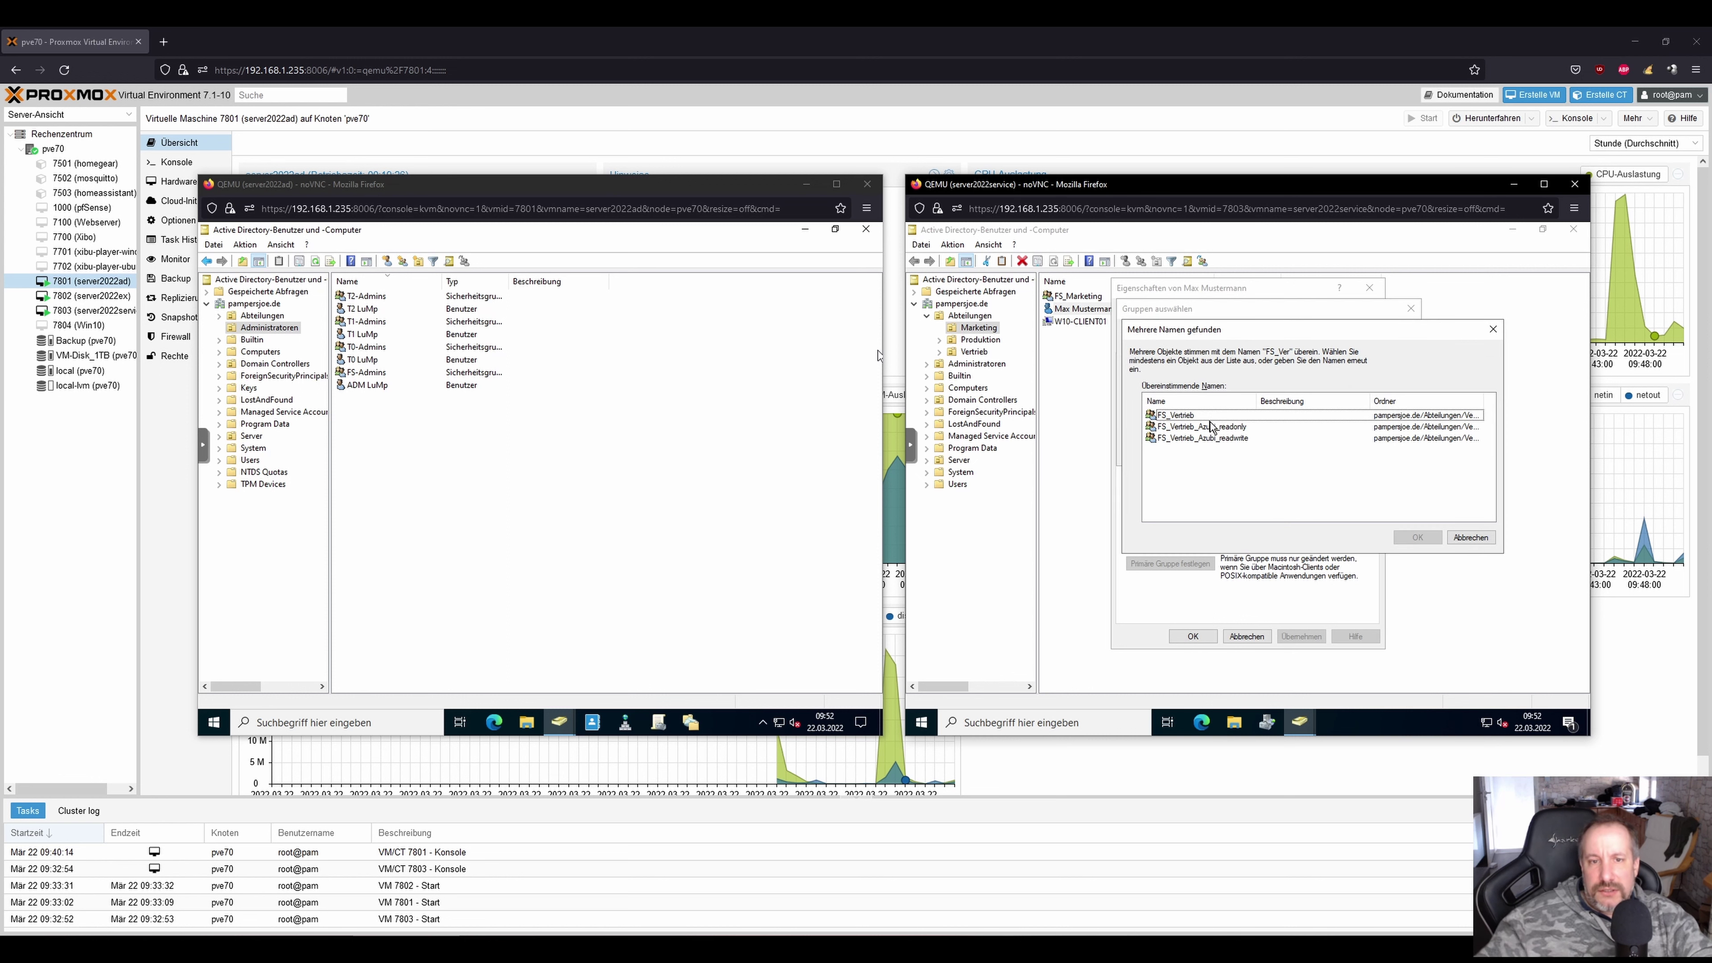
pyautogui.click(1186, 415)
pyautogui.doubleClick(1187, 415)
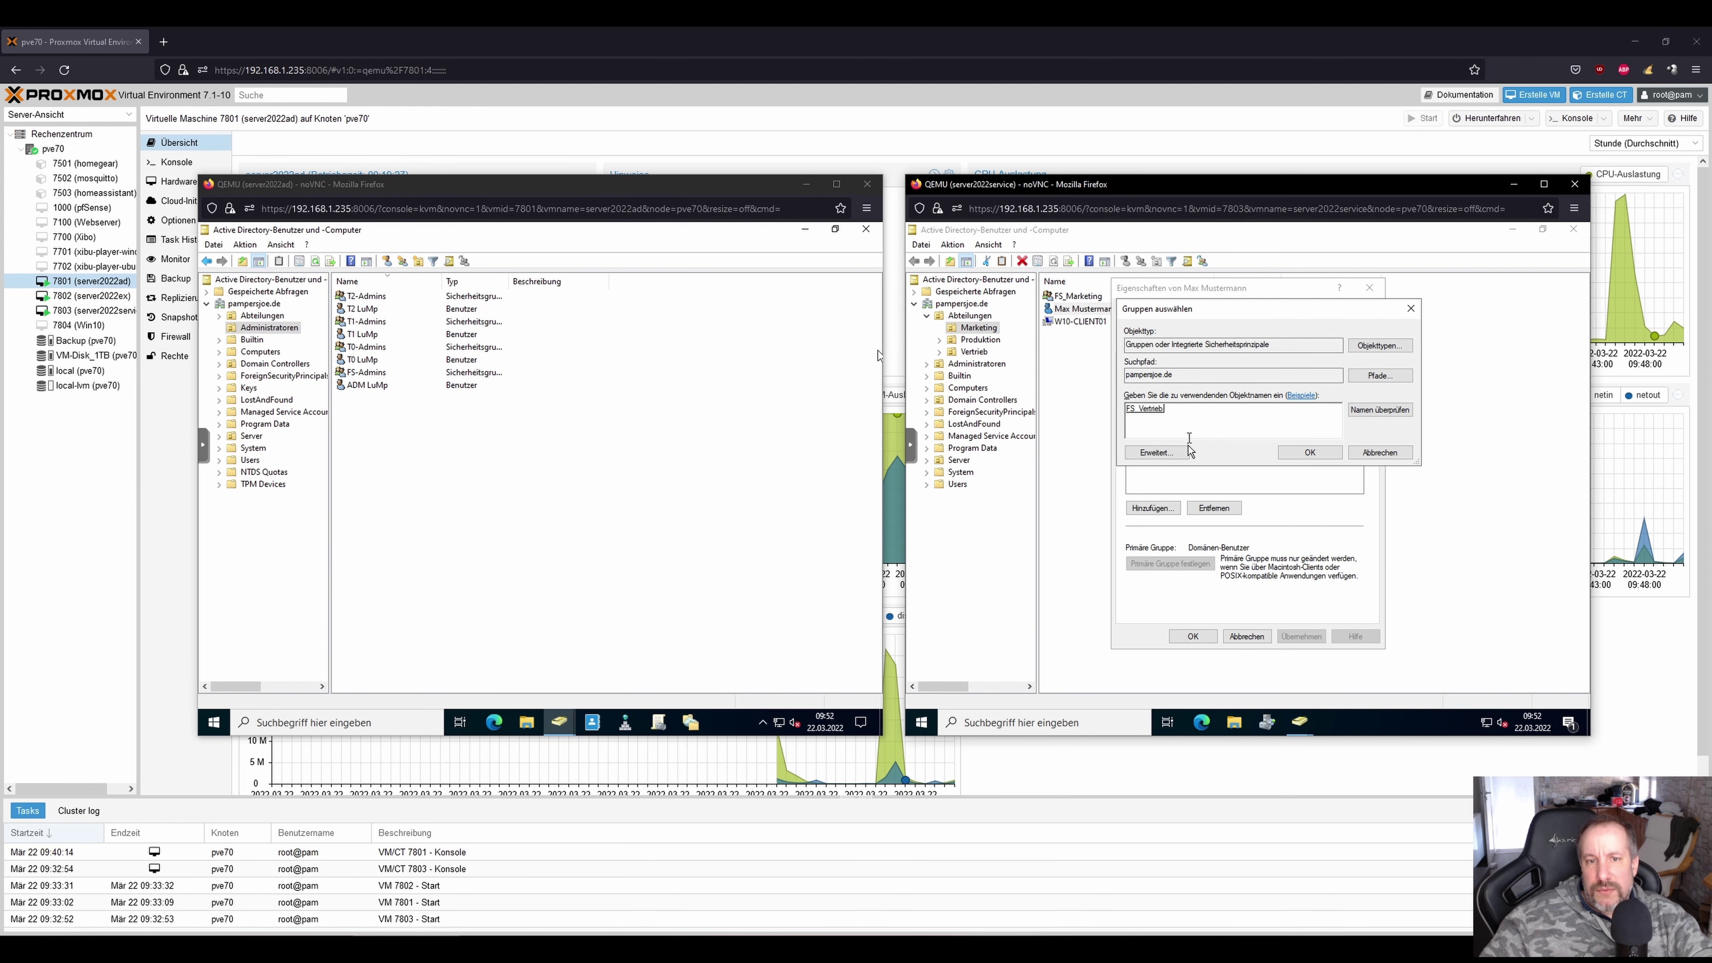
pyautogui.click(1310, 456)
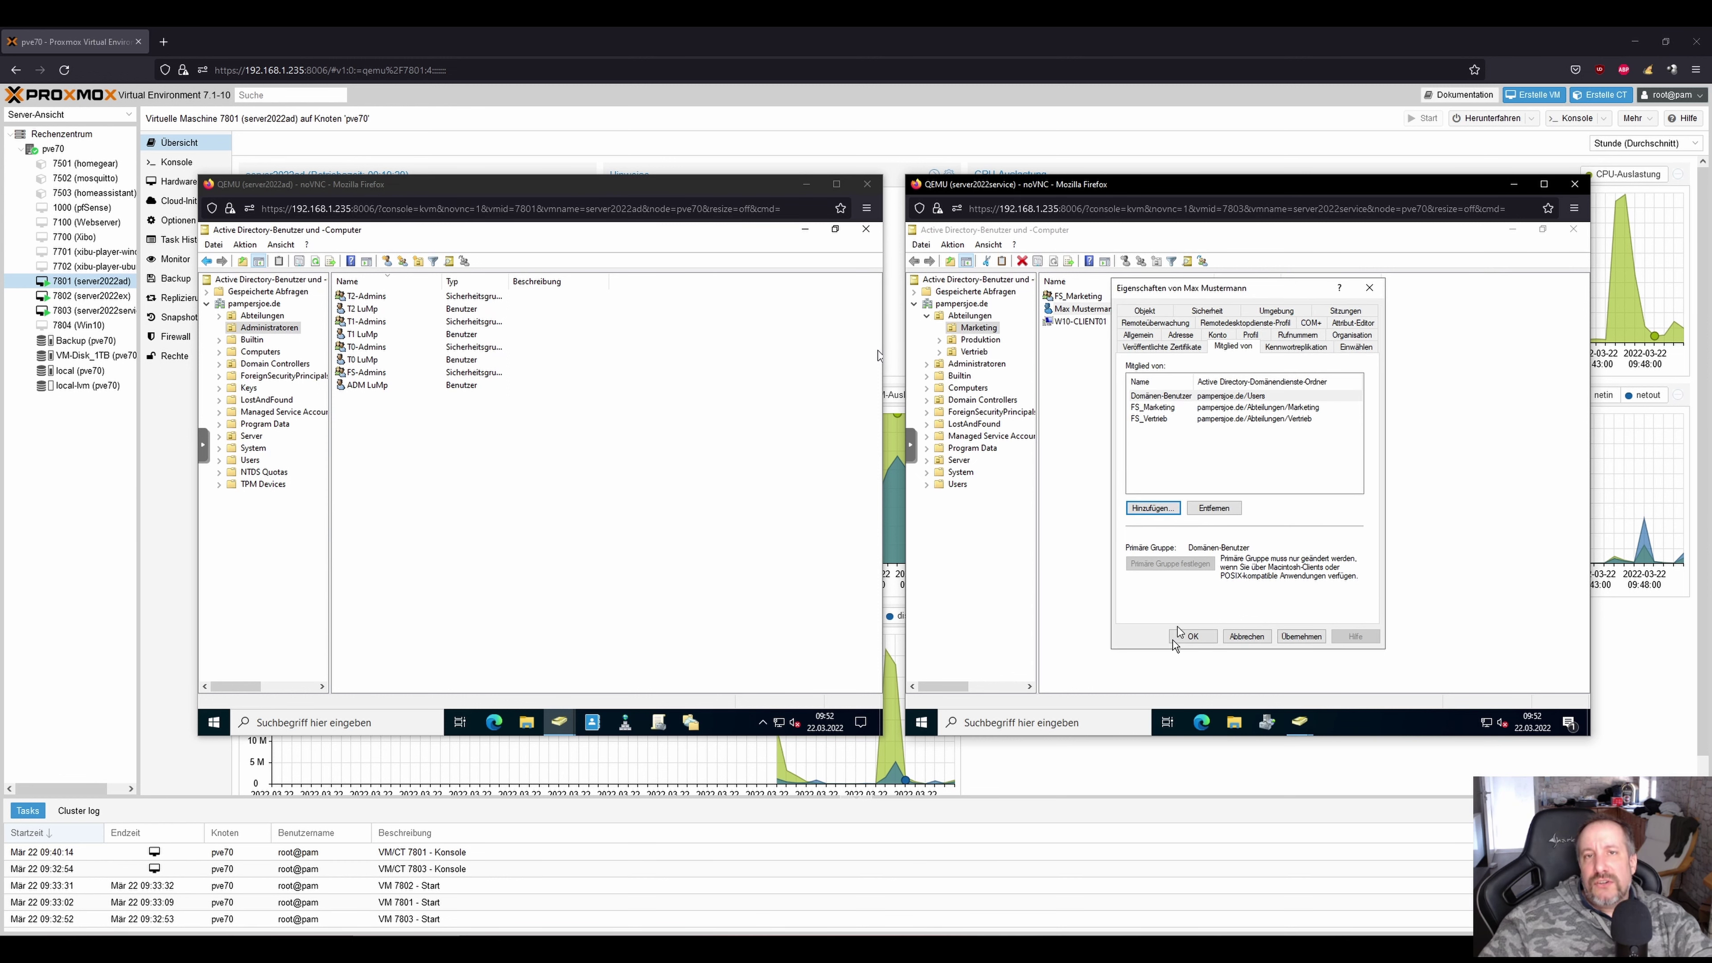
pyautogui.click(1192, 637)
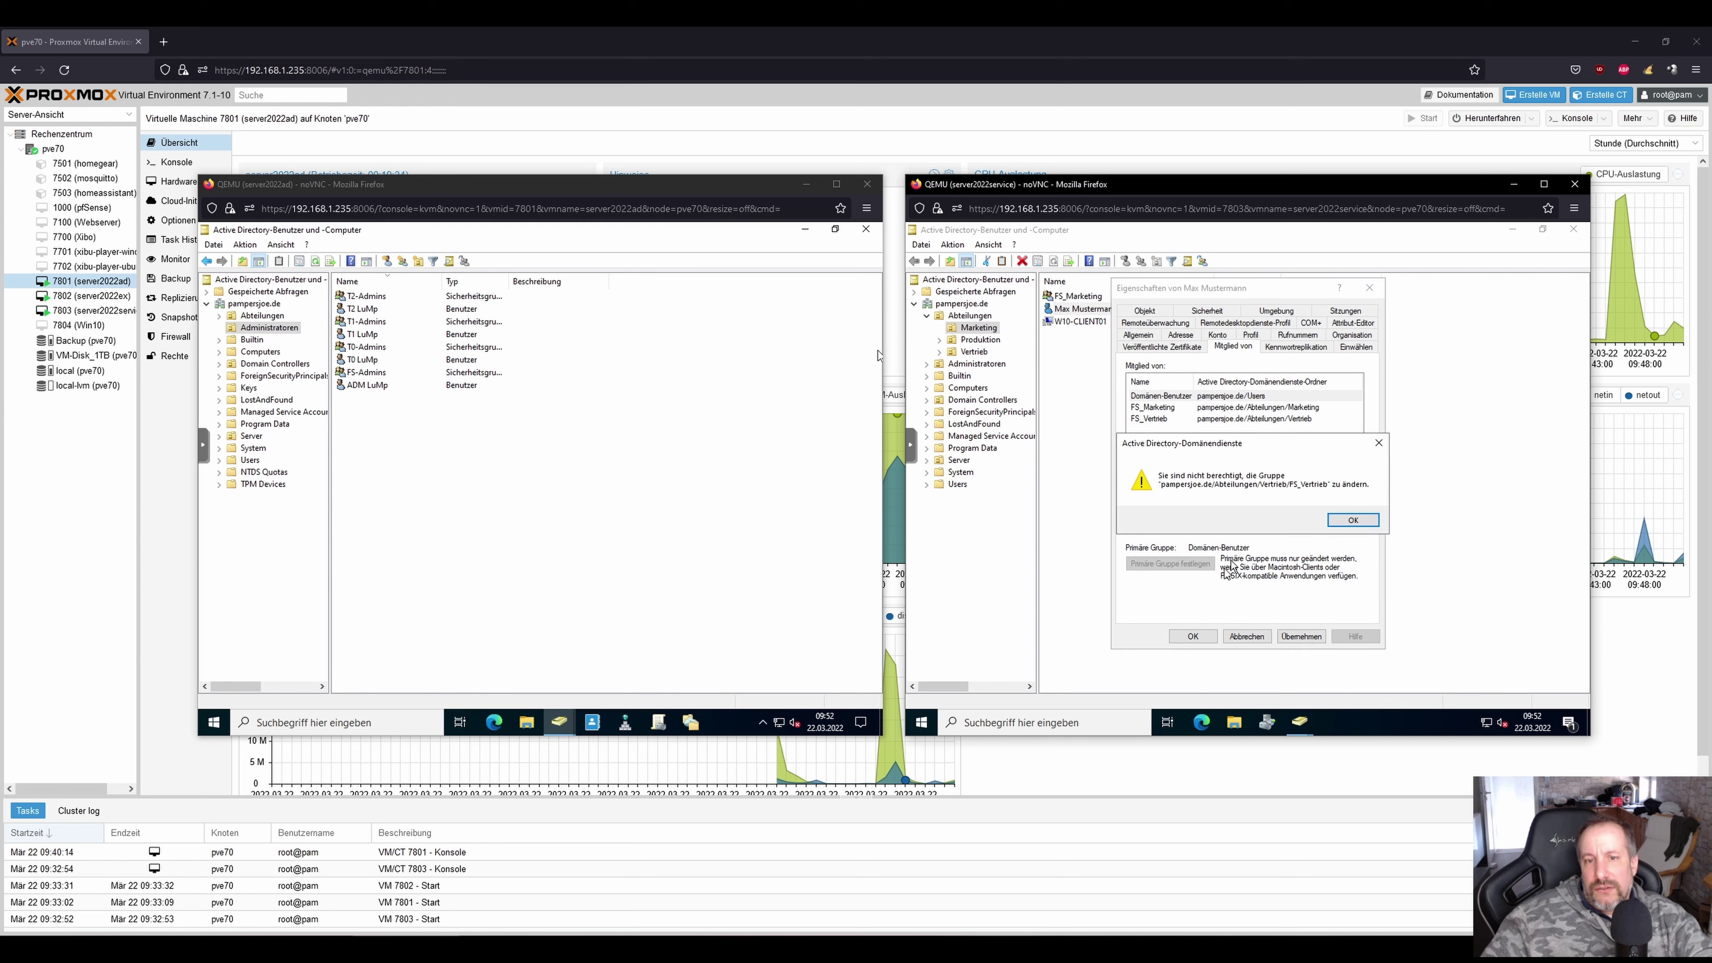
pyautogui.click(1350, 521)
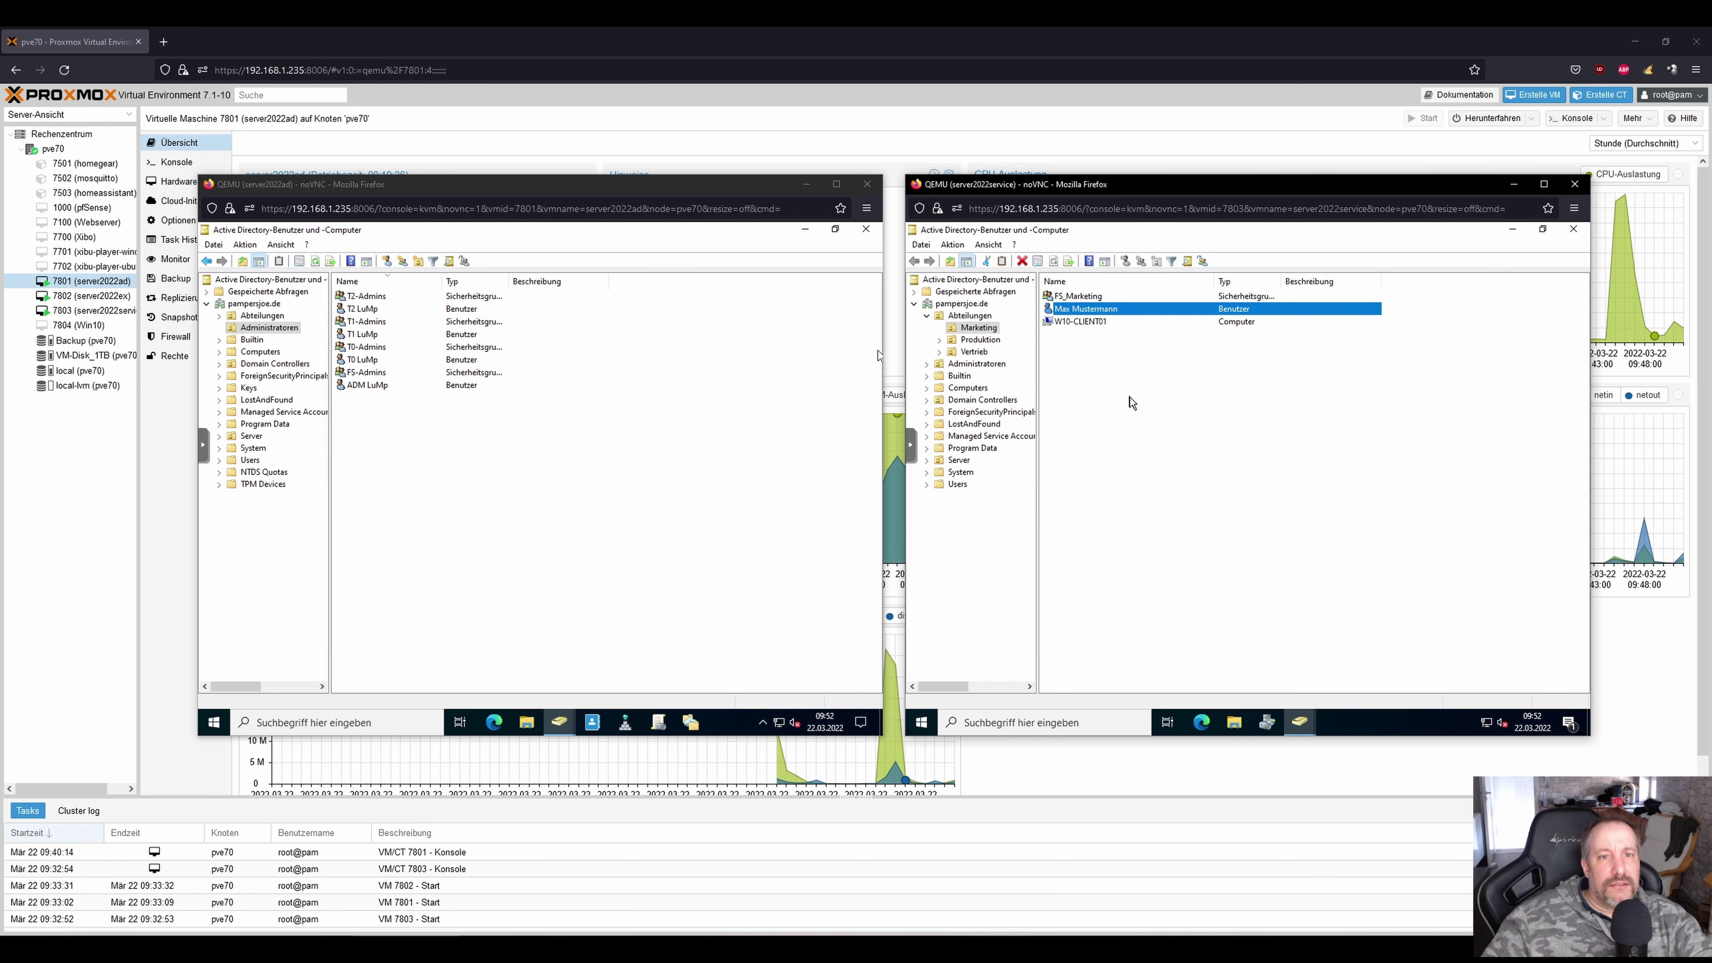
pyautogui.click(1130, 369)
pyautogui.click(1107, 314)
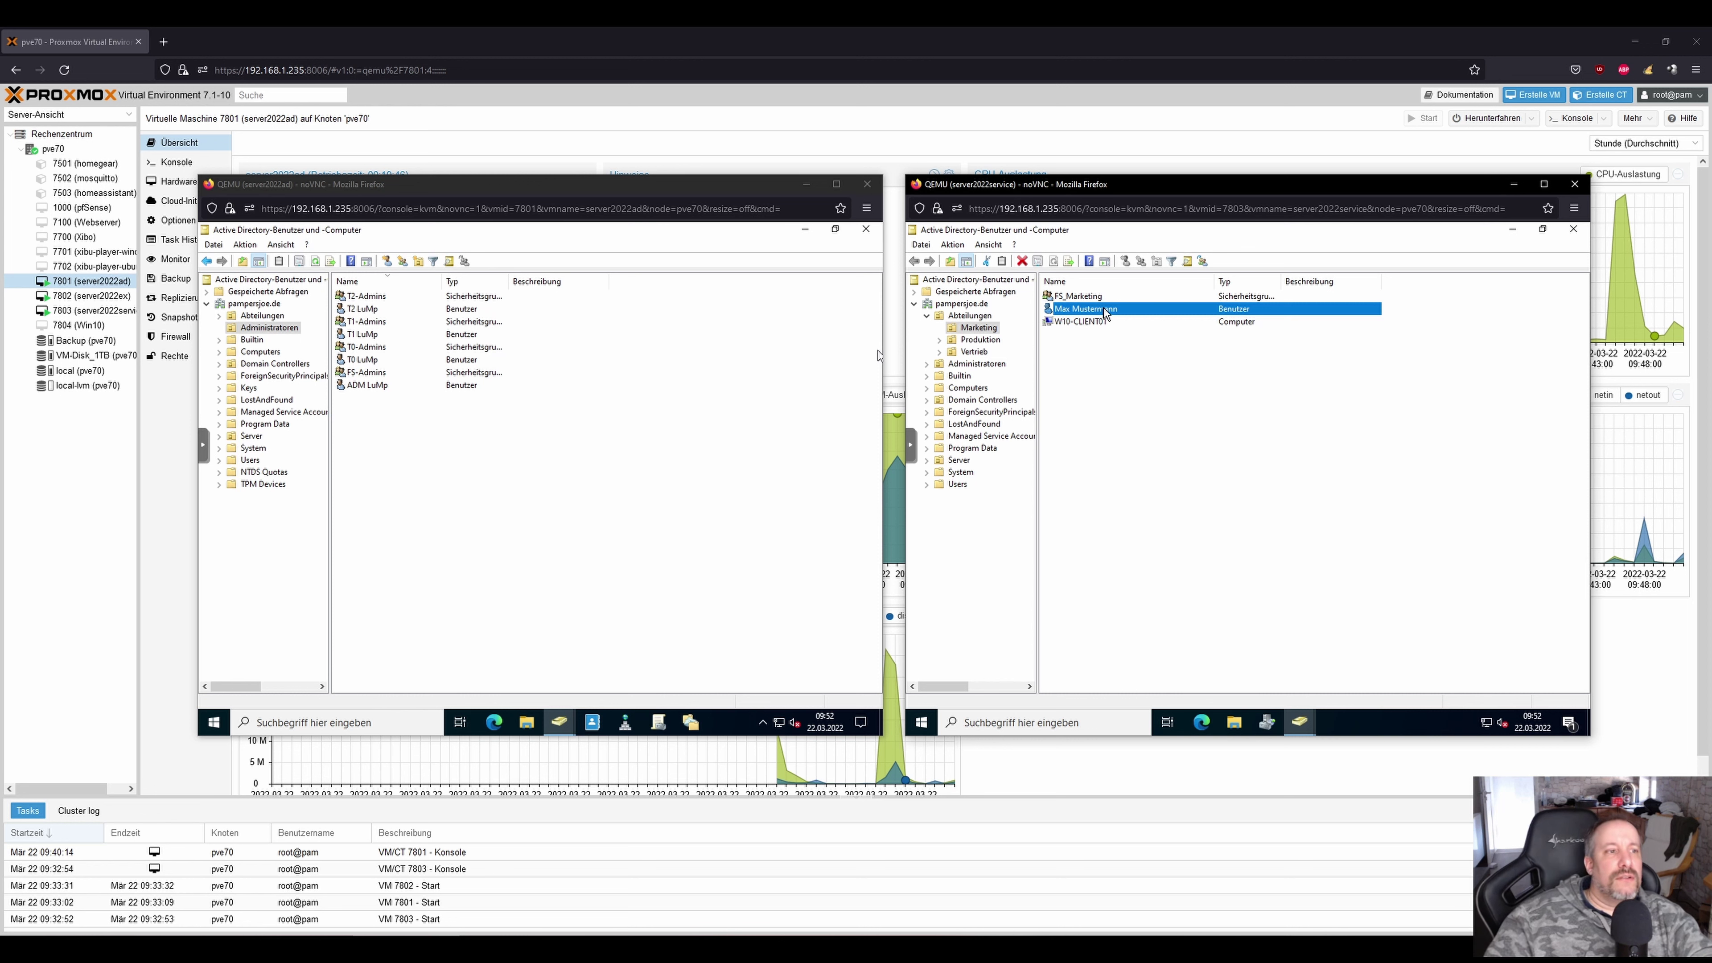
# Try resetting the Marketing user's password with Sperre aufheben ticked, then dismiss the access-denied error.
pyautogui.rightClick(1104, 310)
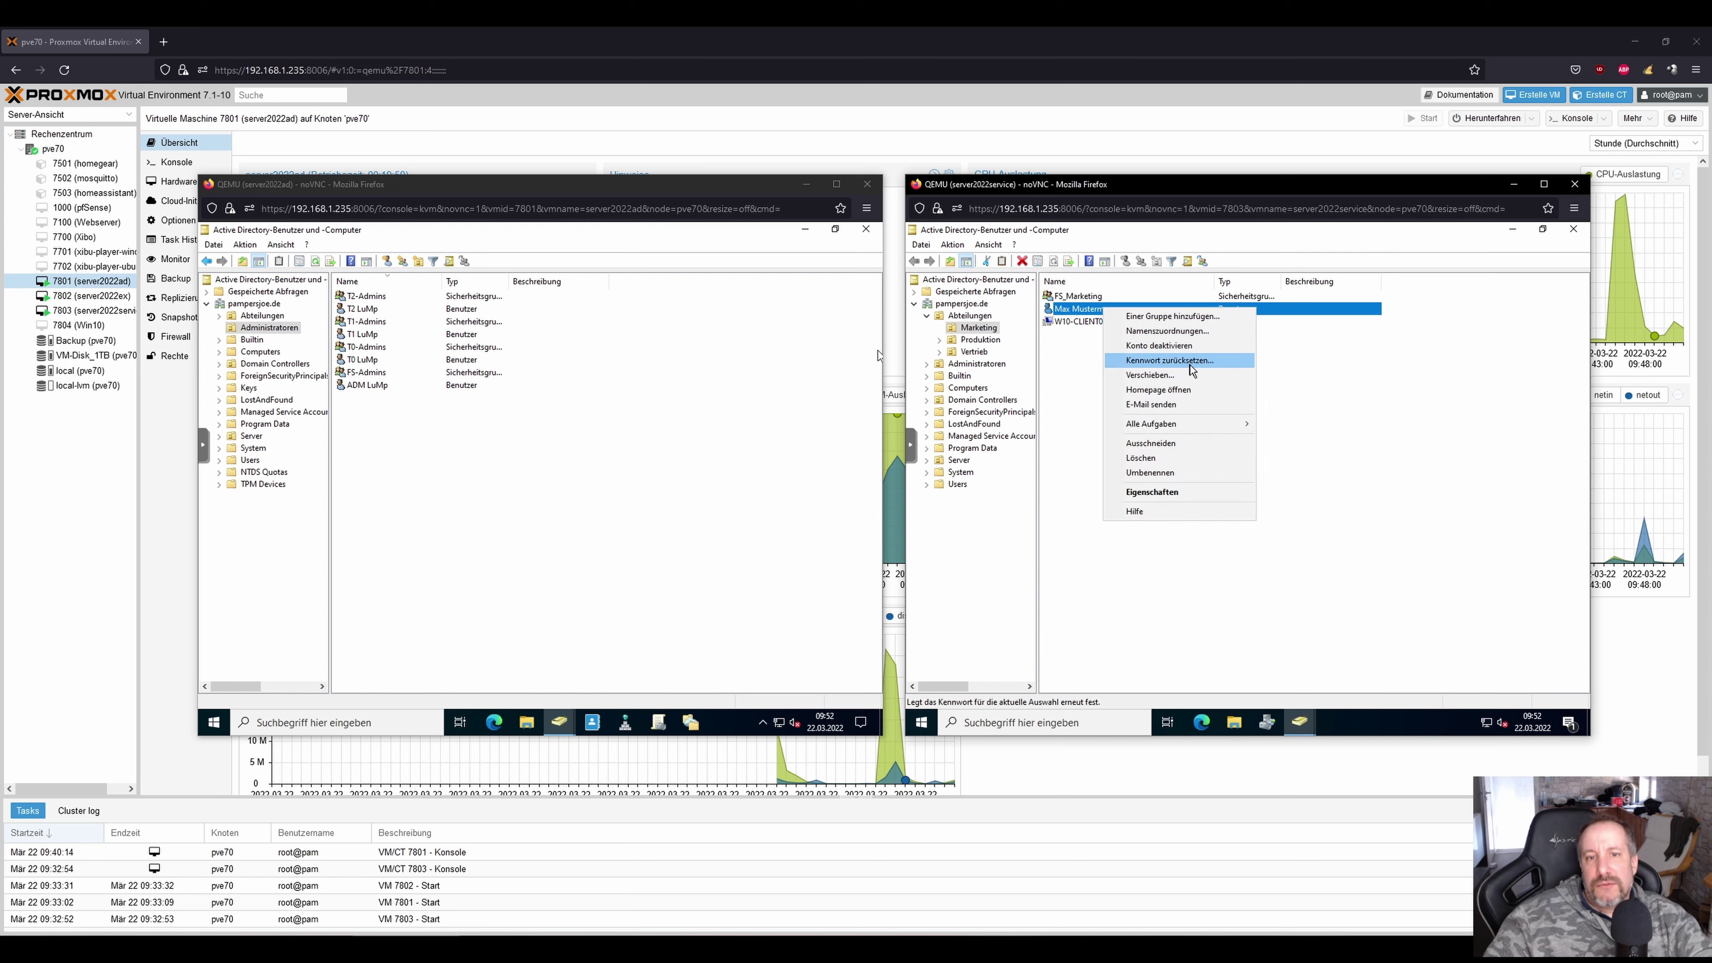
pyautogui.click(1164, 363)
pyautogui.write('Passwort123!')
pyautogui.press('Tab')
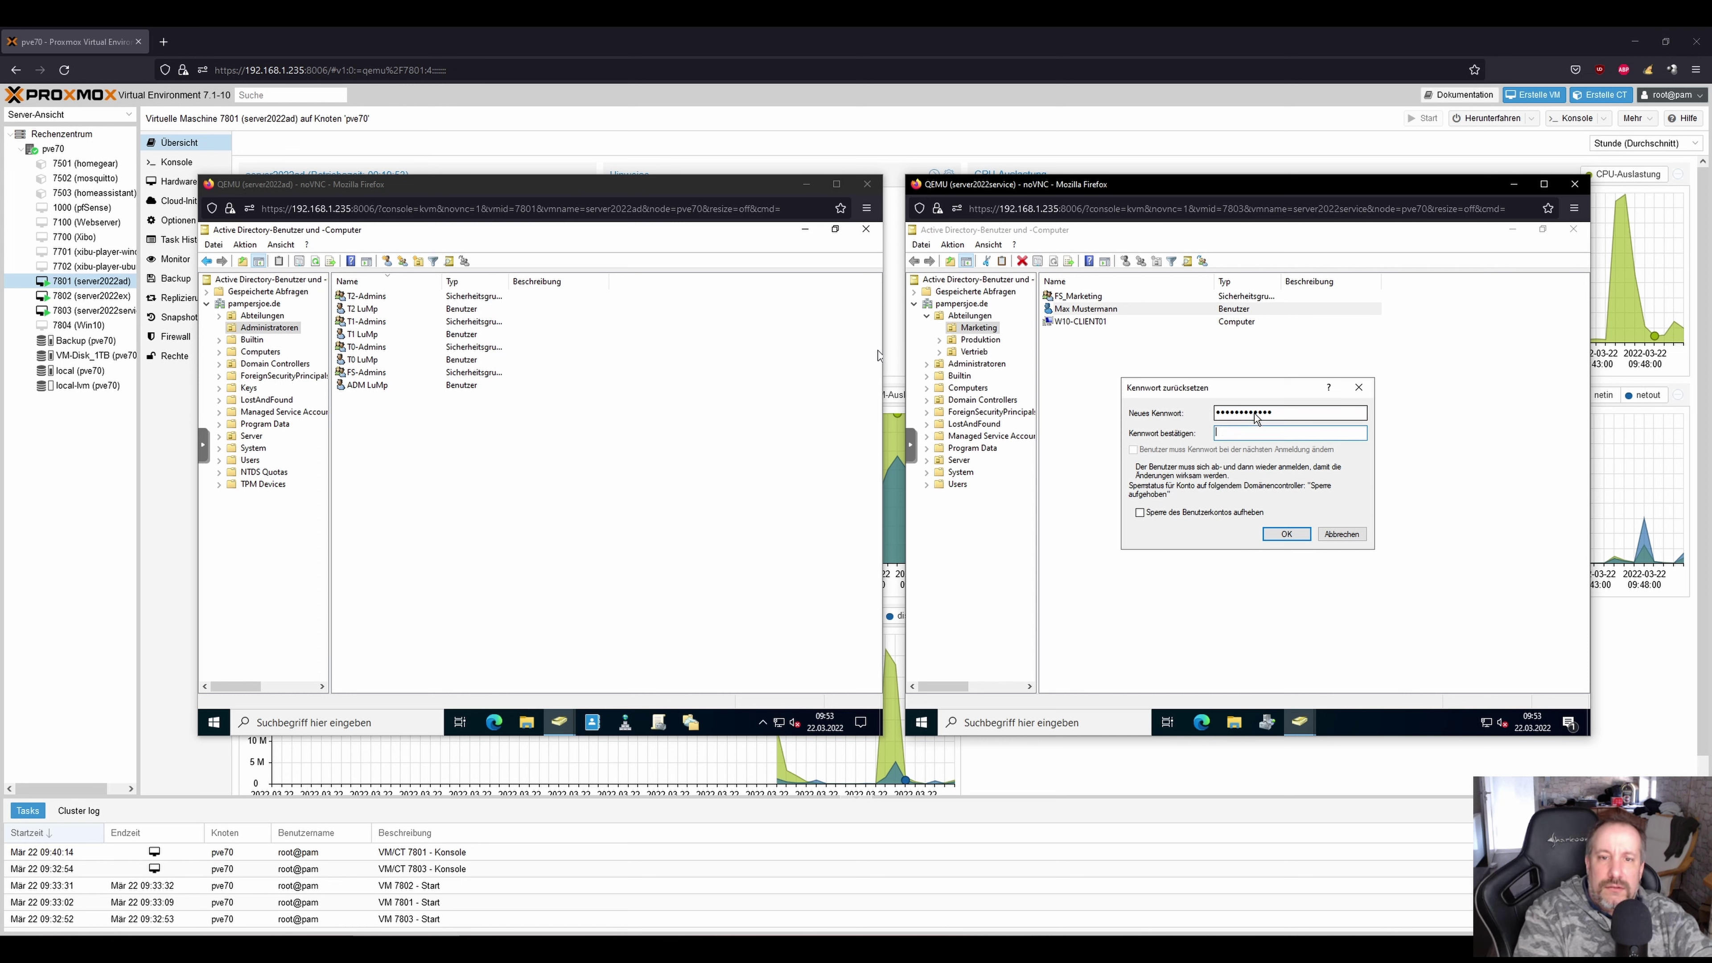
pyautogui.write('Passwort123!')
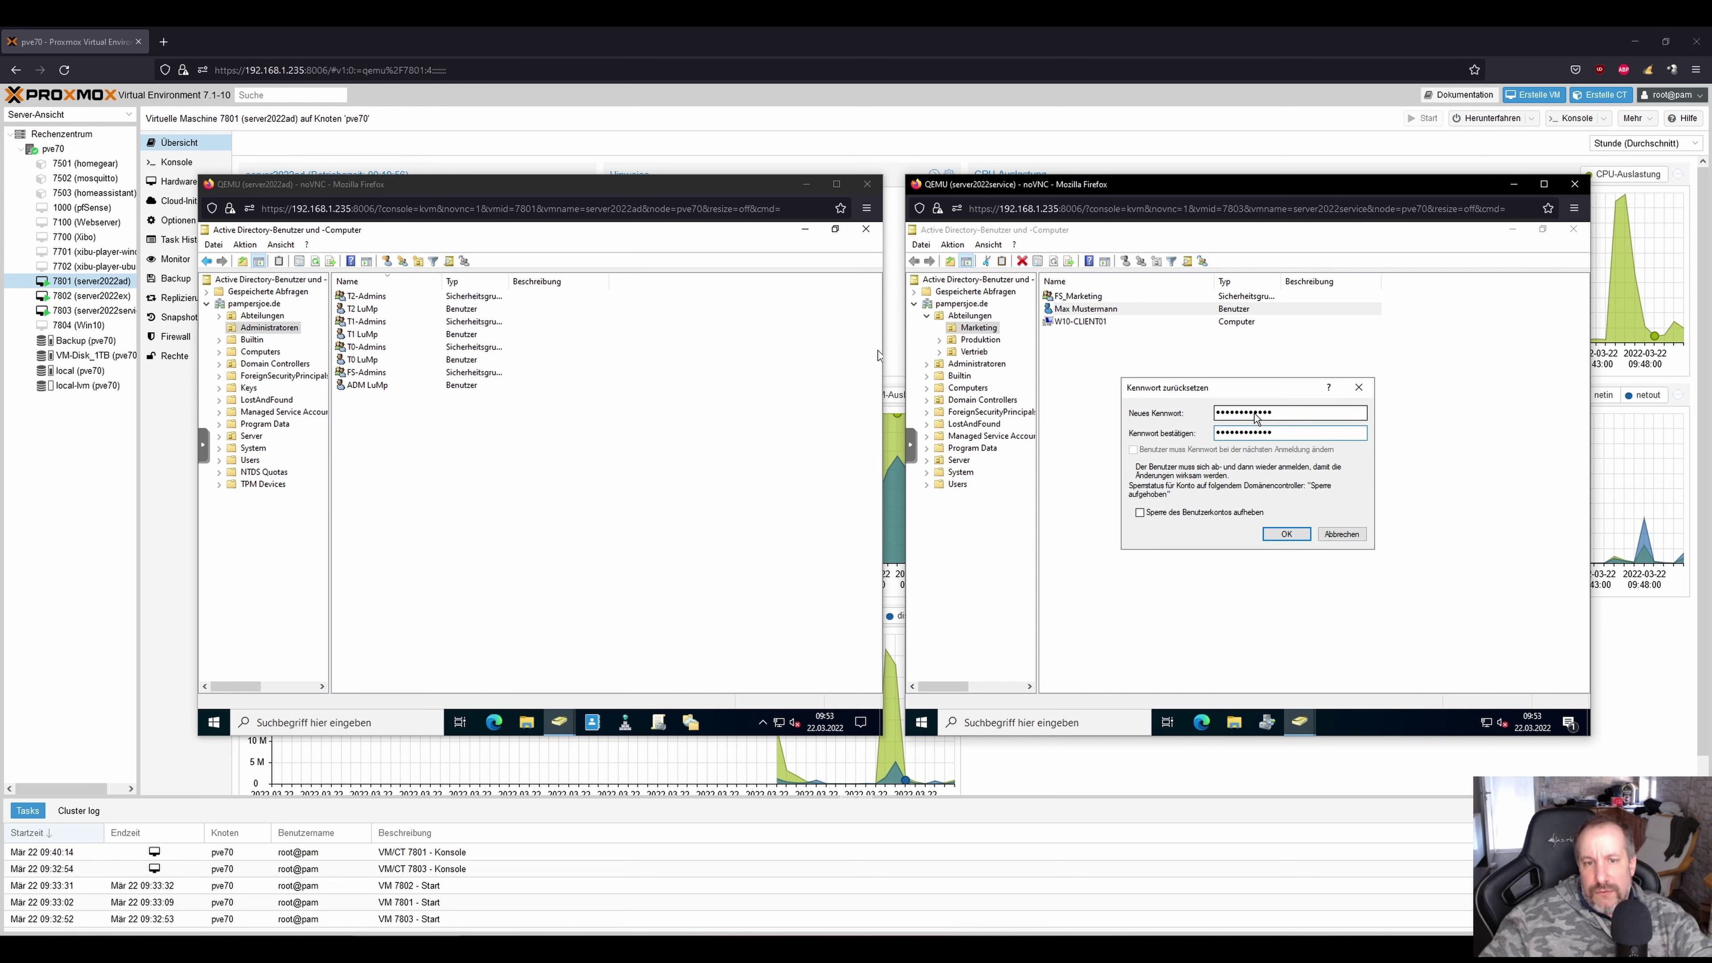
pyautogui.click(1225, 513)
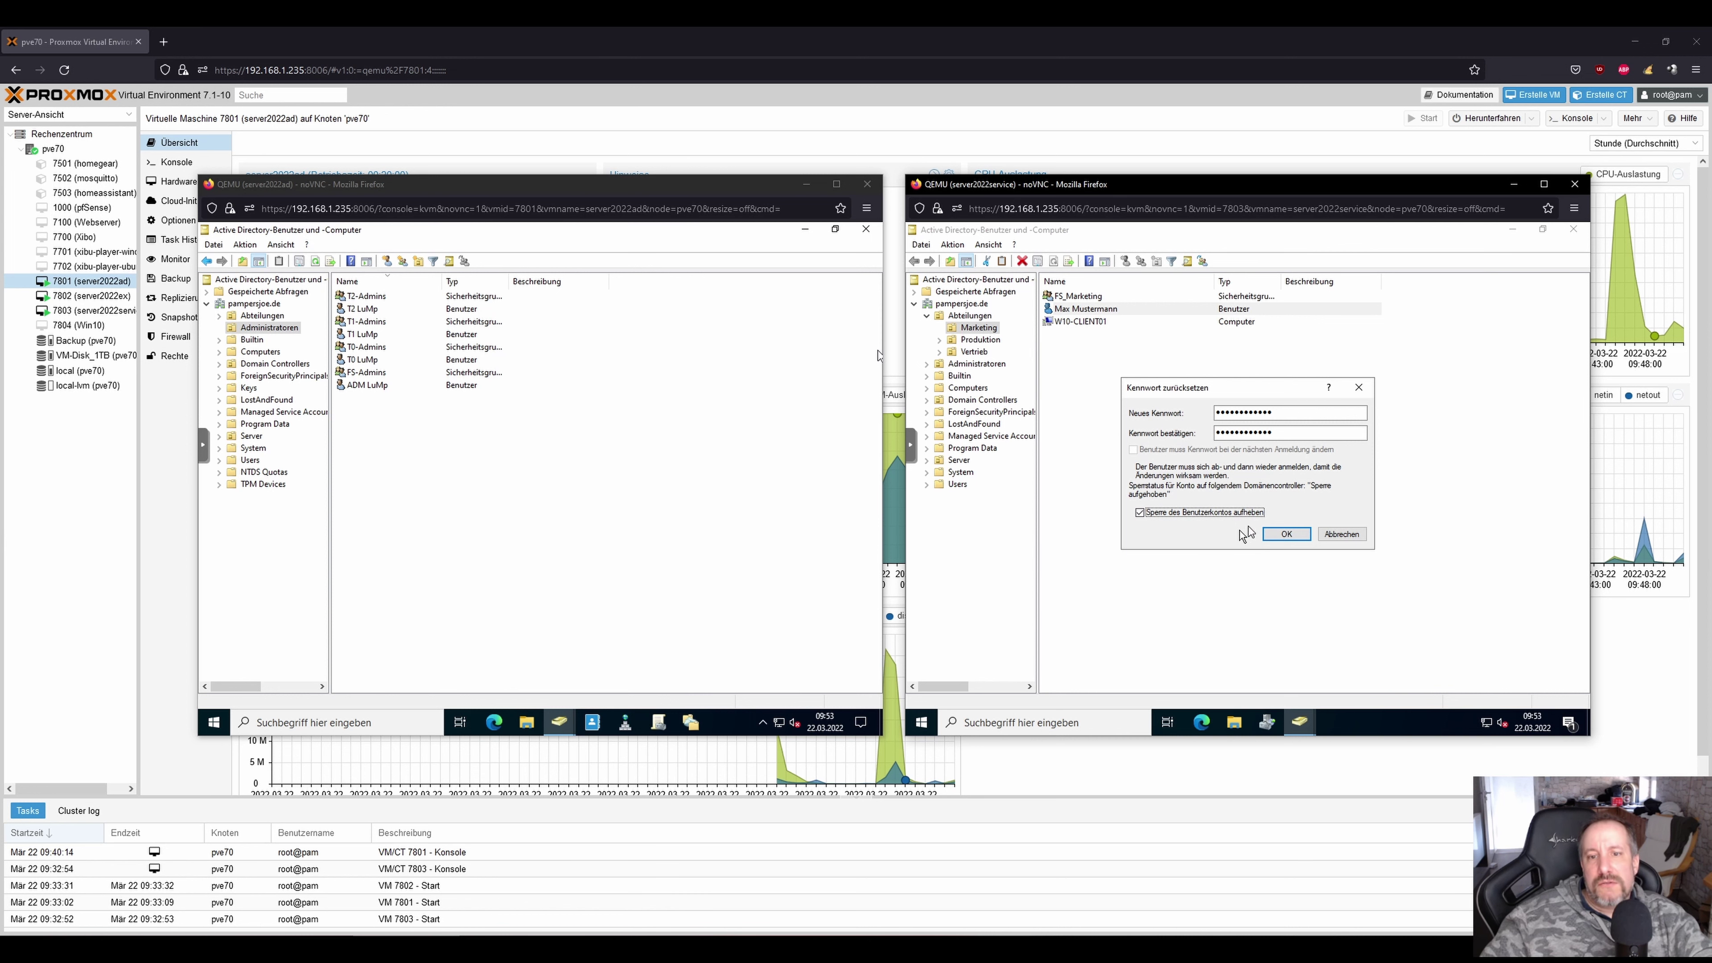
pyautogui.click(1285, 534)
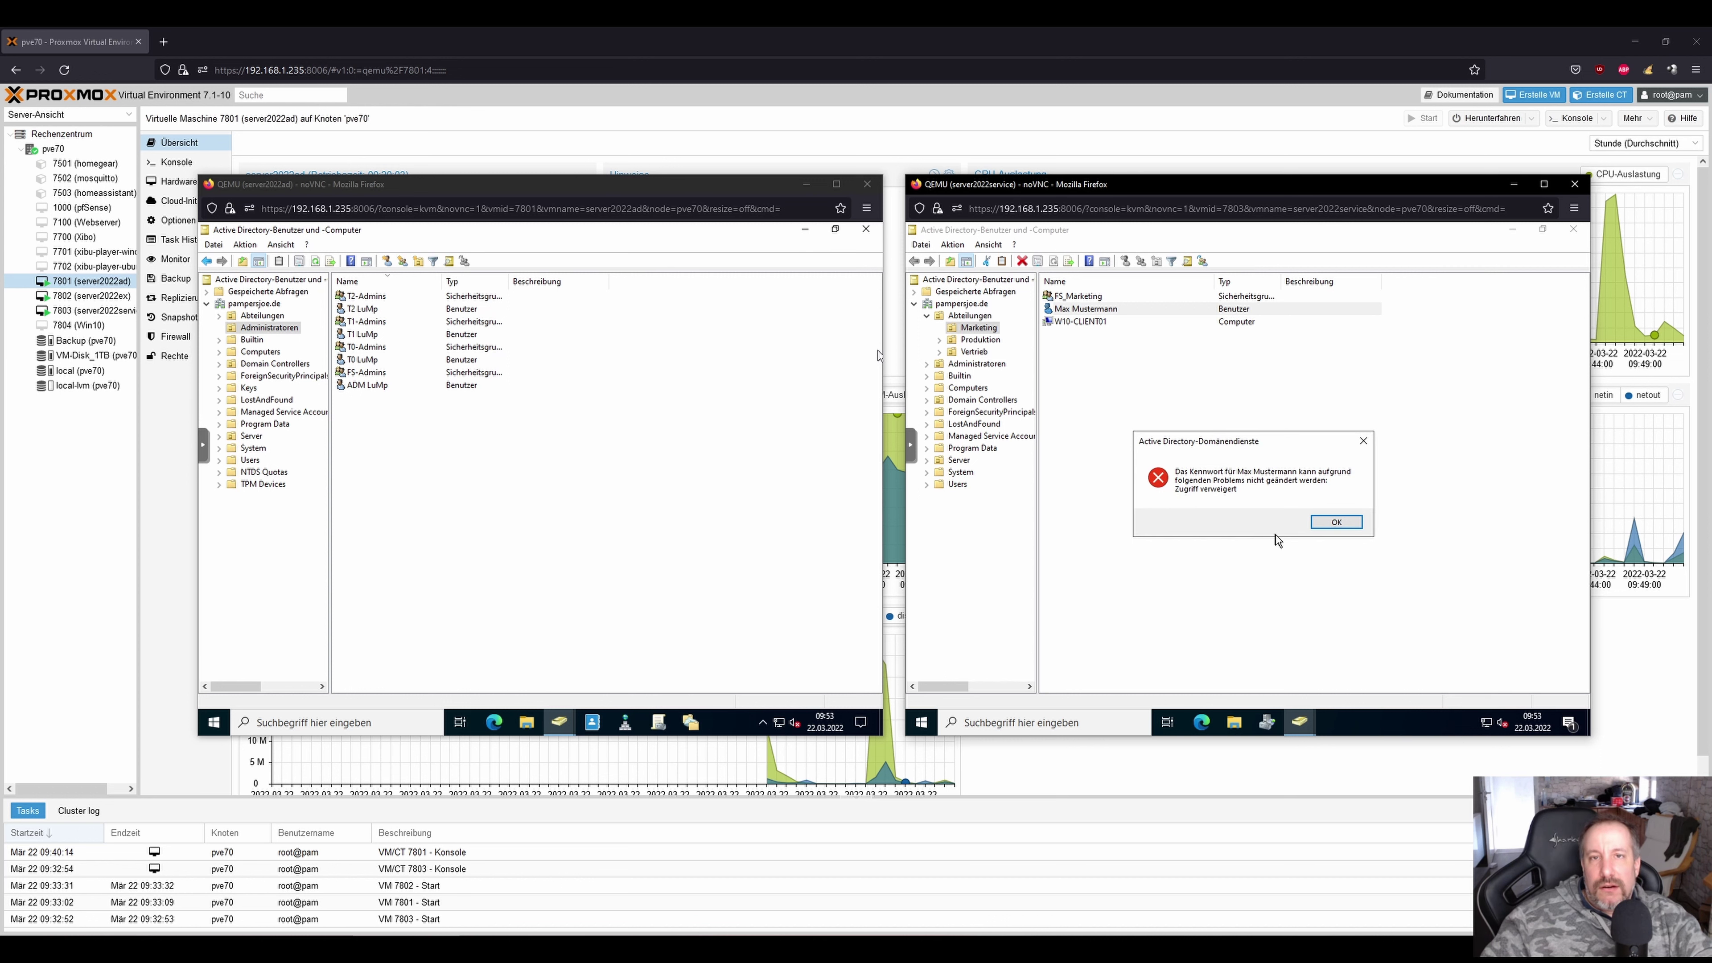
pyautogui.click(1325, 524)
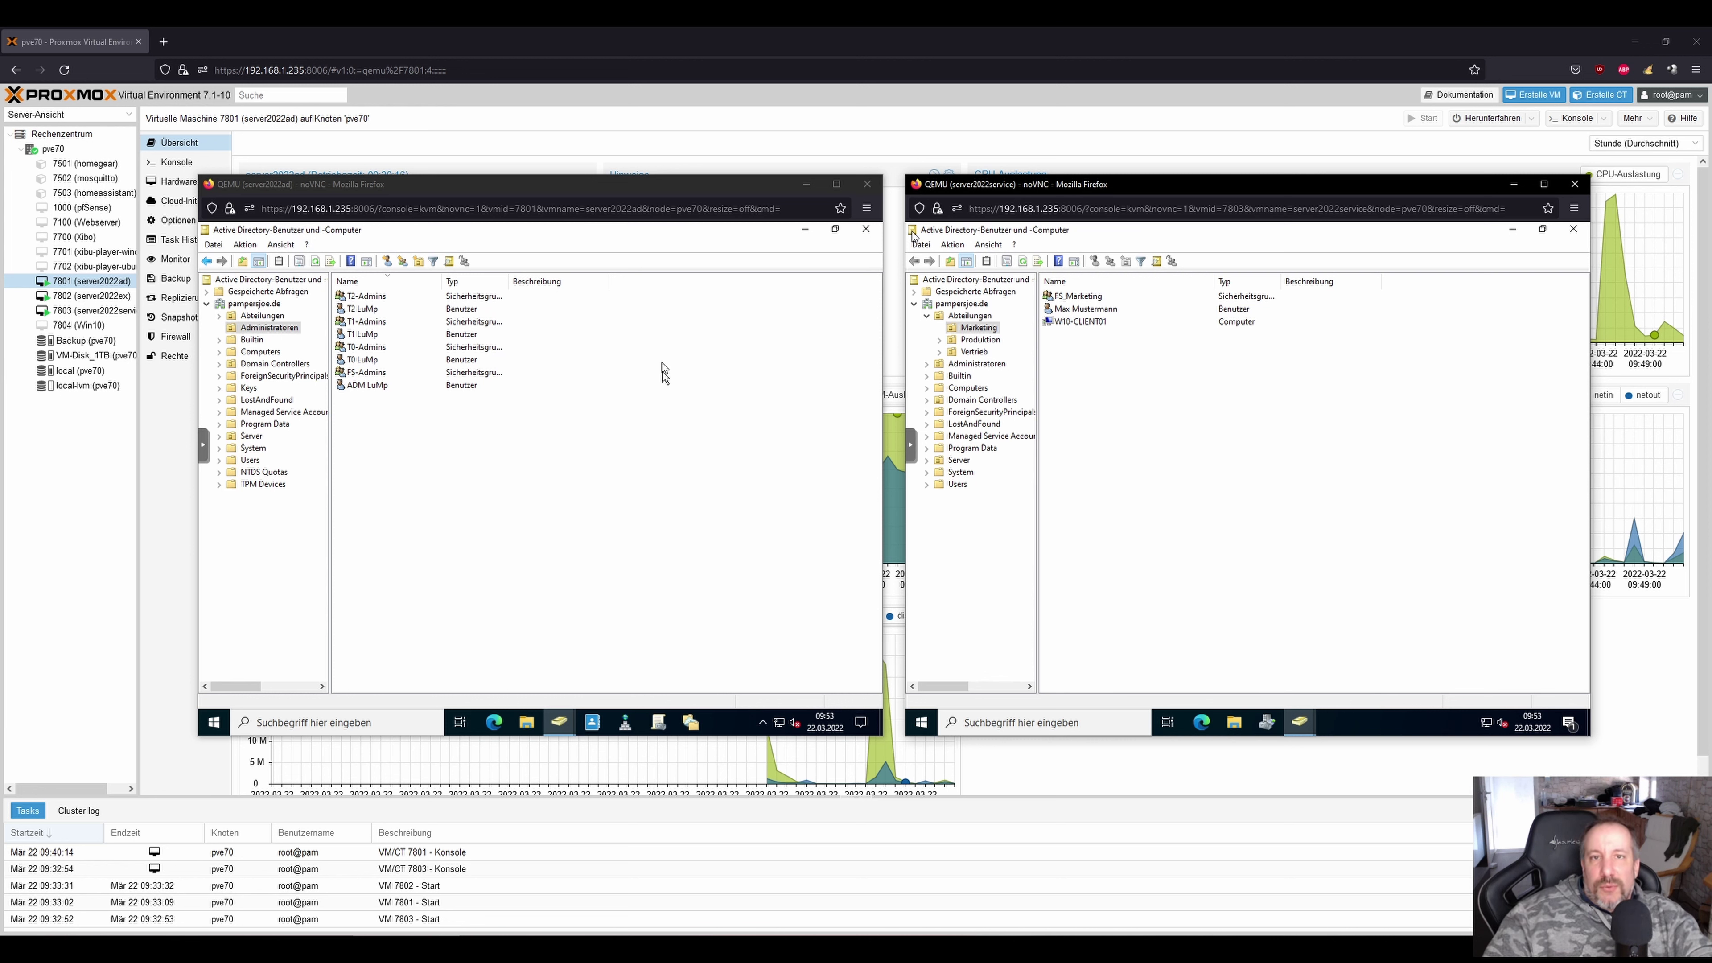
pyautogui.moveTo(1415, 507); pyautogui.dragTo(520, 251)
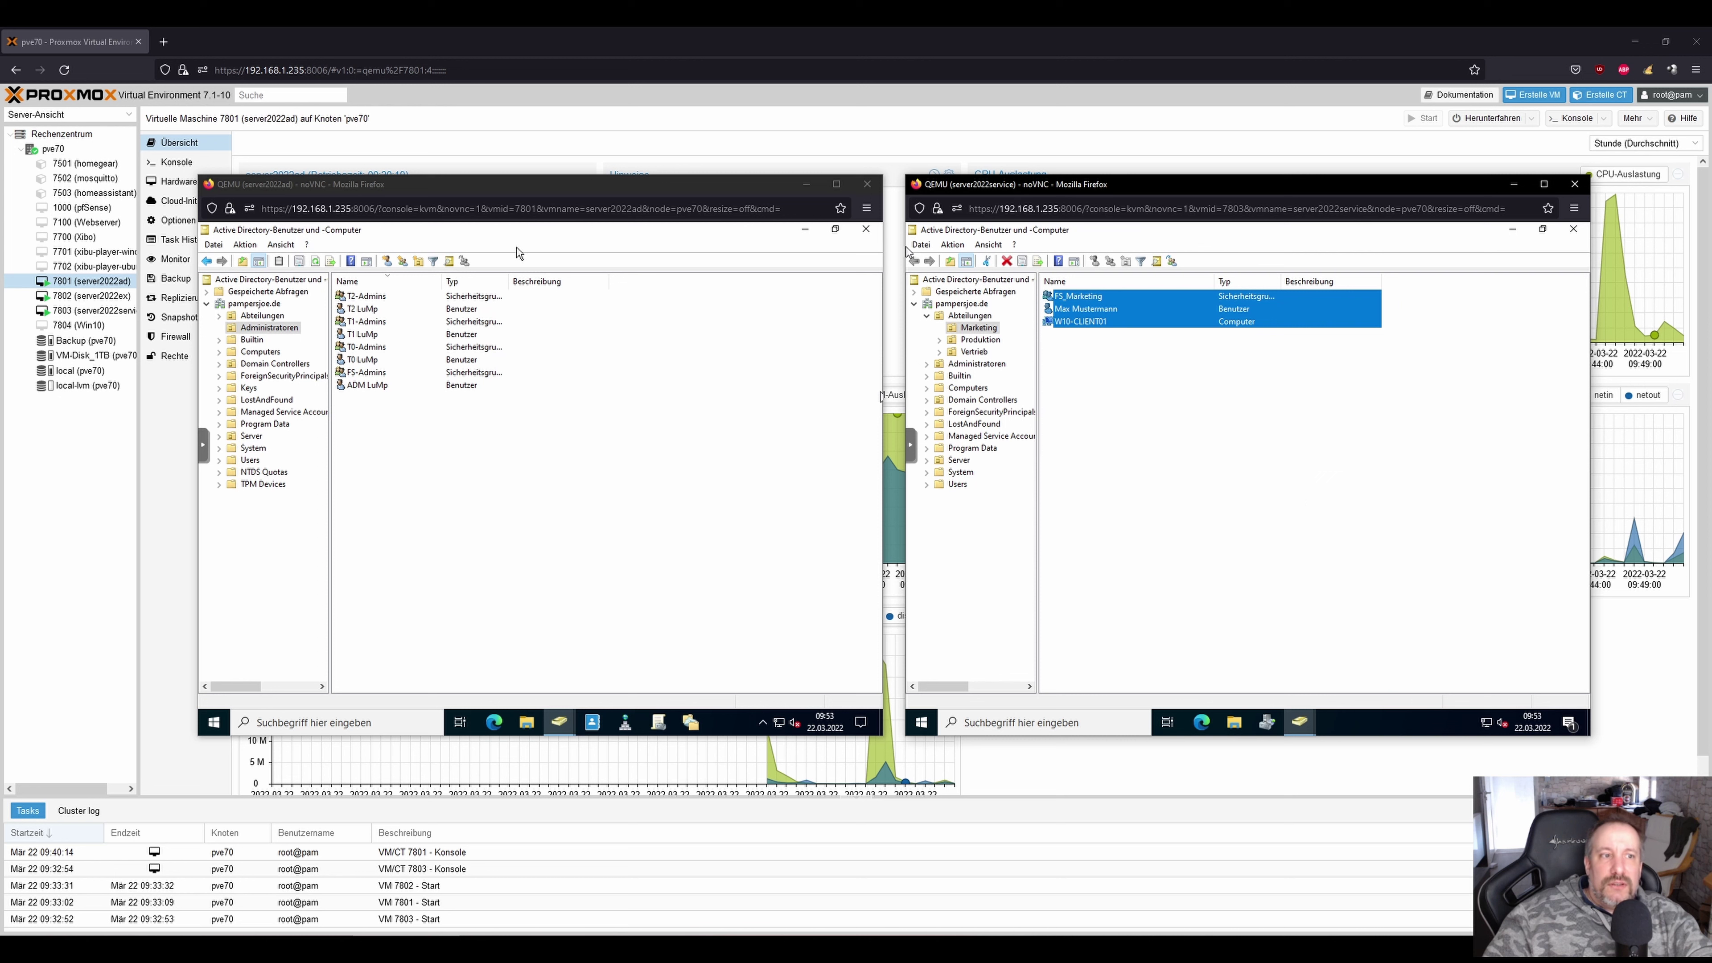
pyautogui.click(1217, 434)
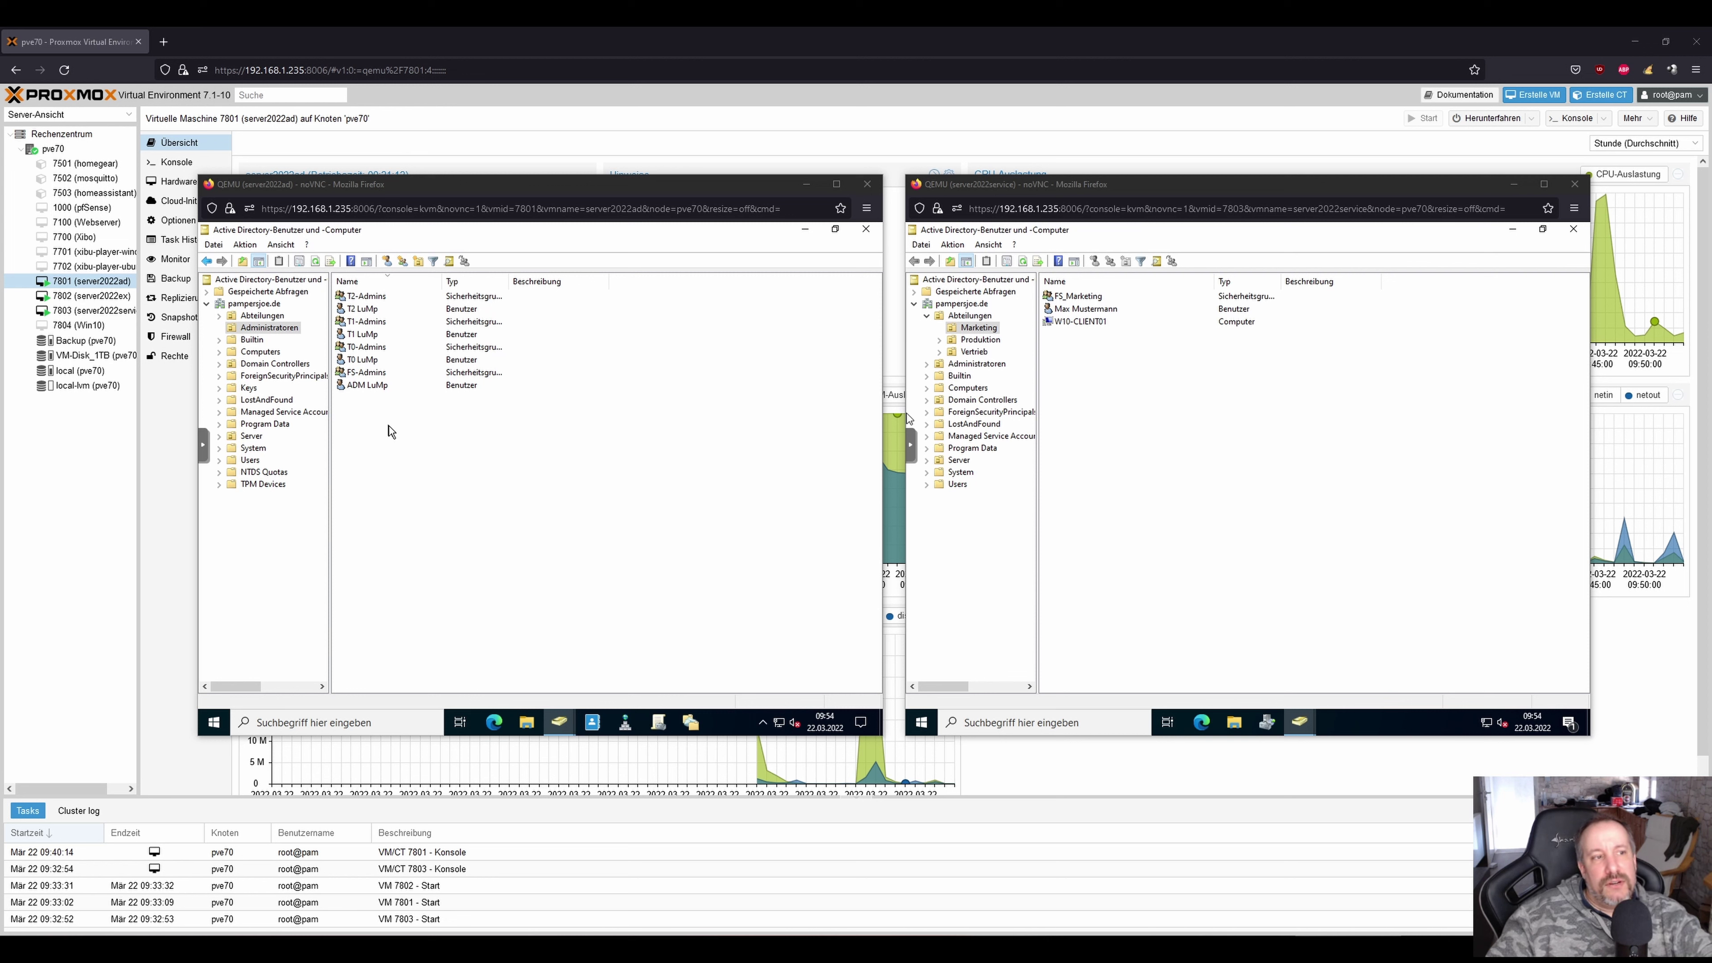
# Create a new group named Helpdesk in the Administratoren OU.
pyautogui.rightClick(389, 425)
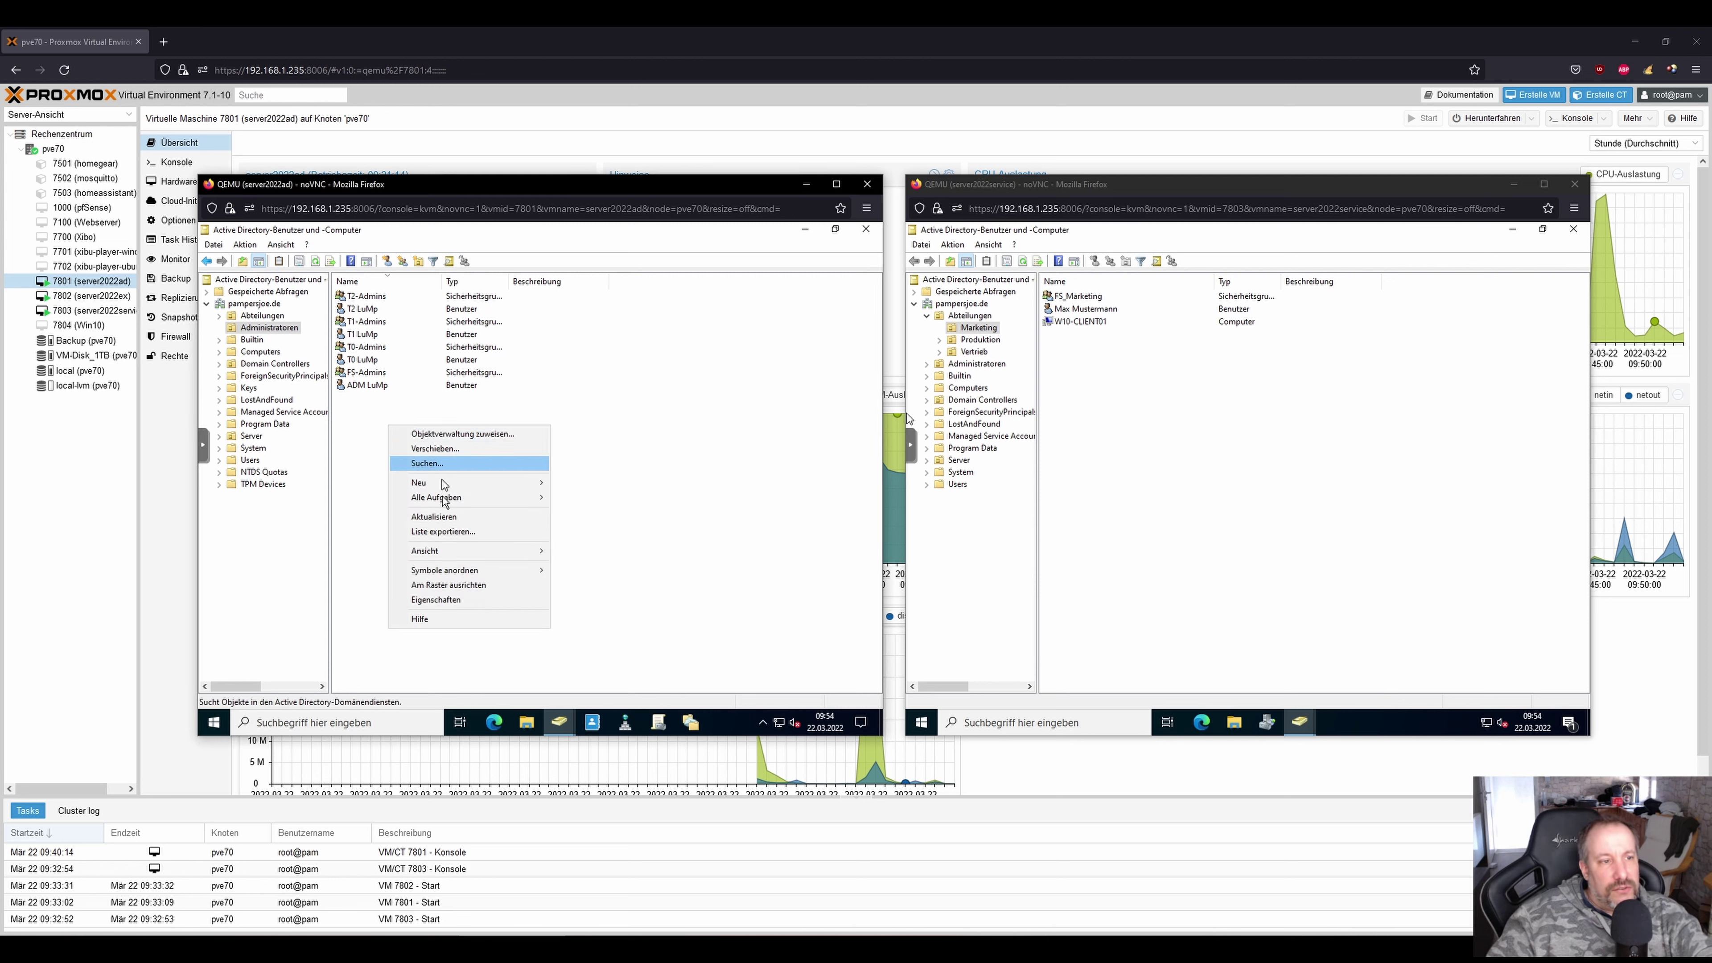
pyautogui.moveTo(455, 488)
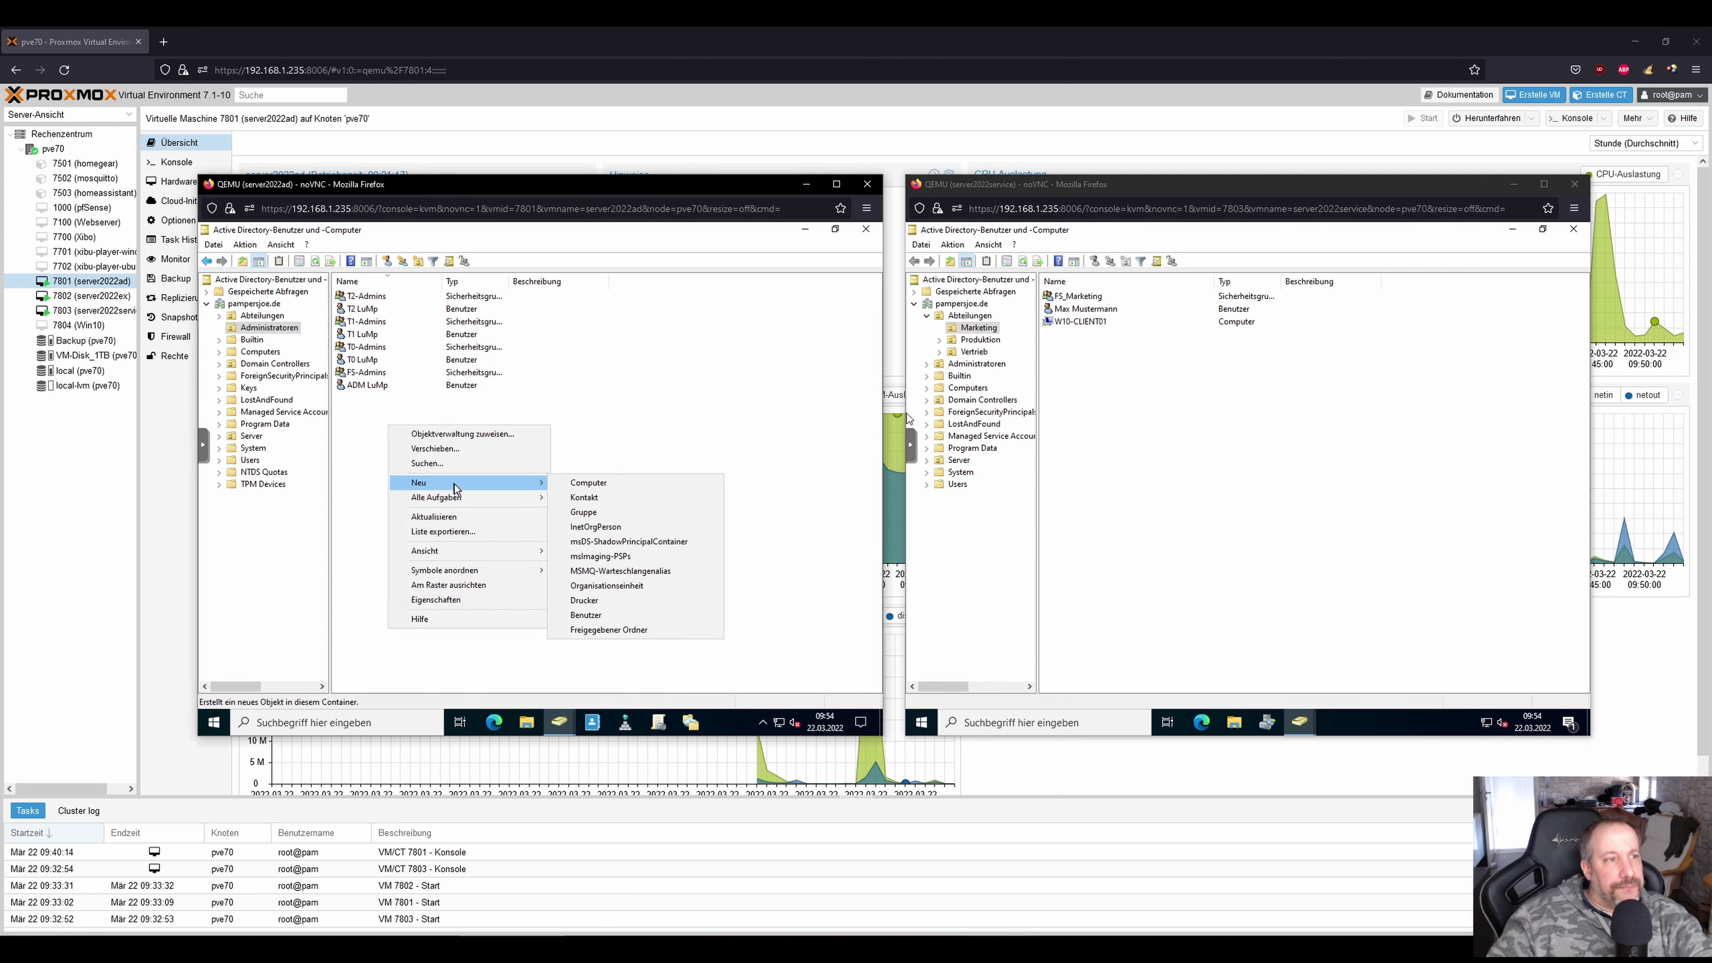
pyautogui.click(602, 513)
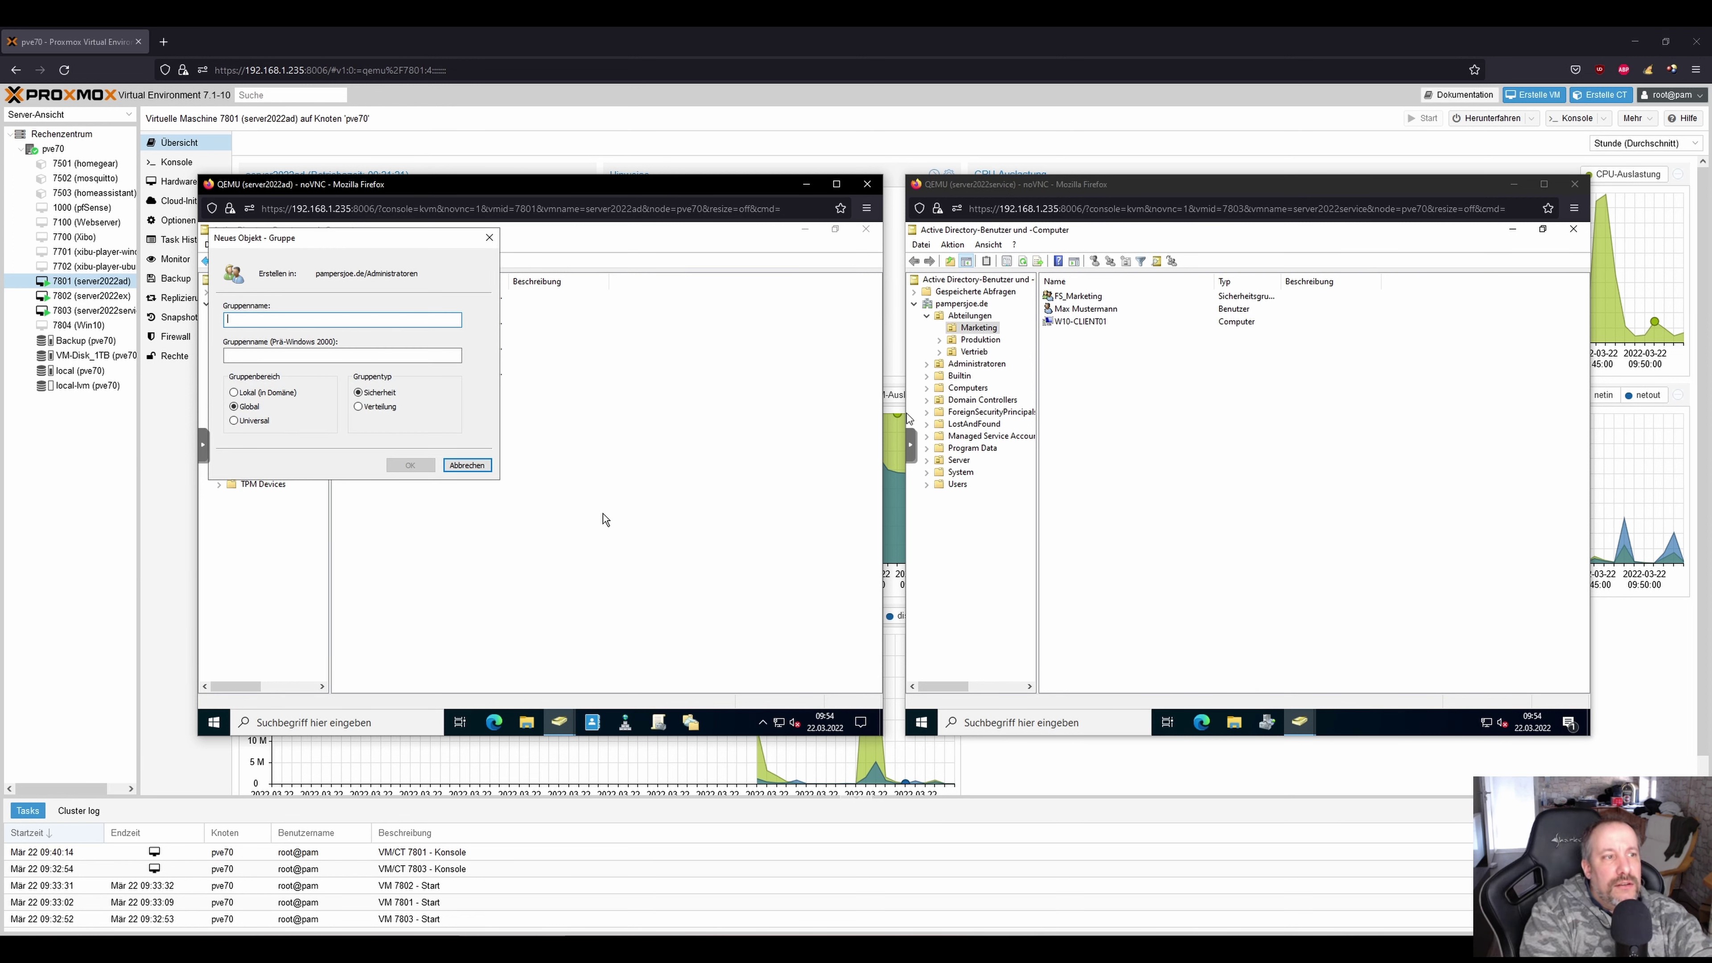
pyautogui.write('Helpdesk')
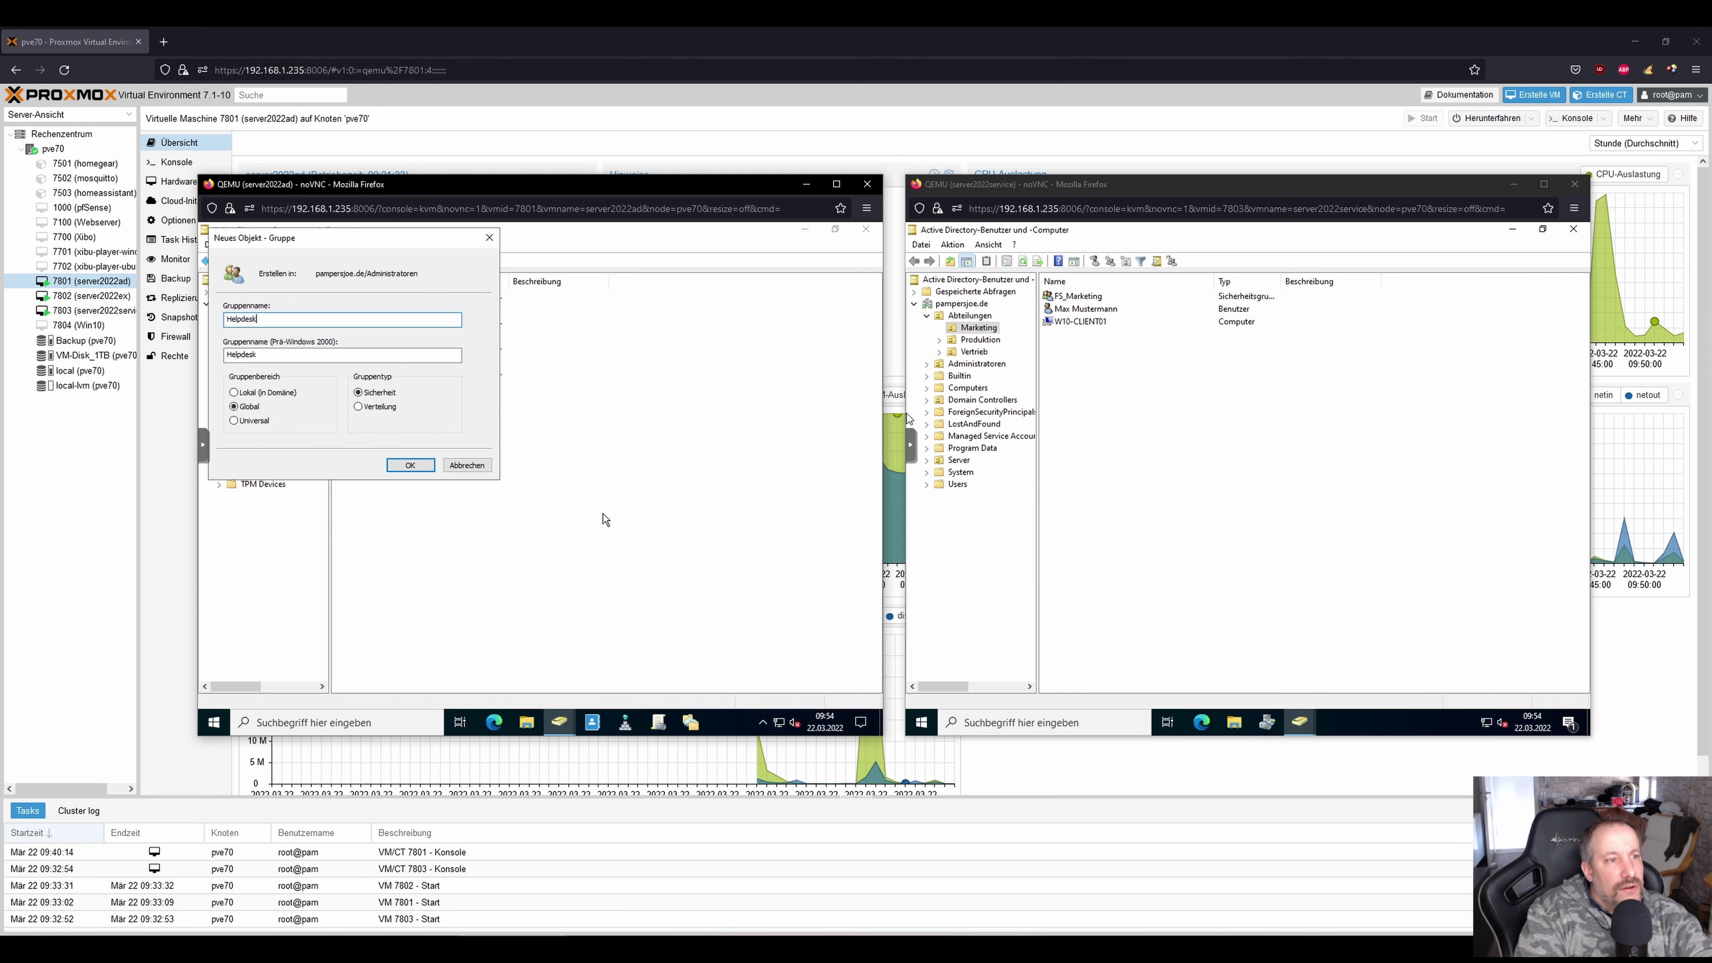
pyautogui.press('Return')
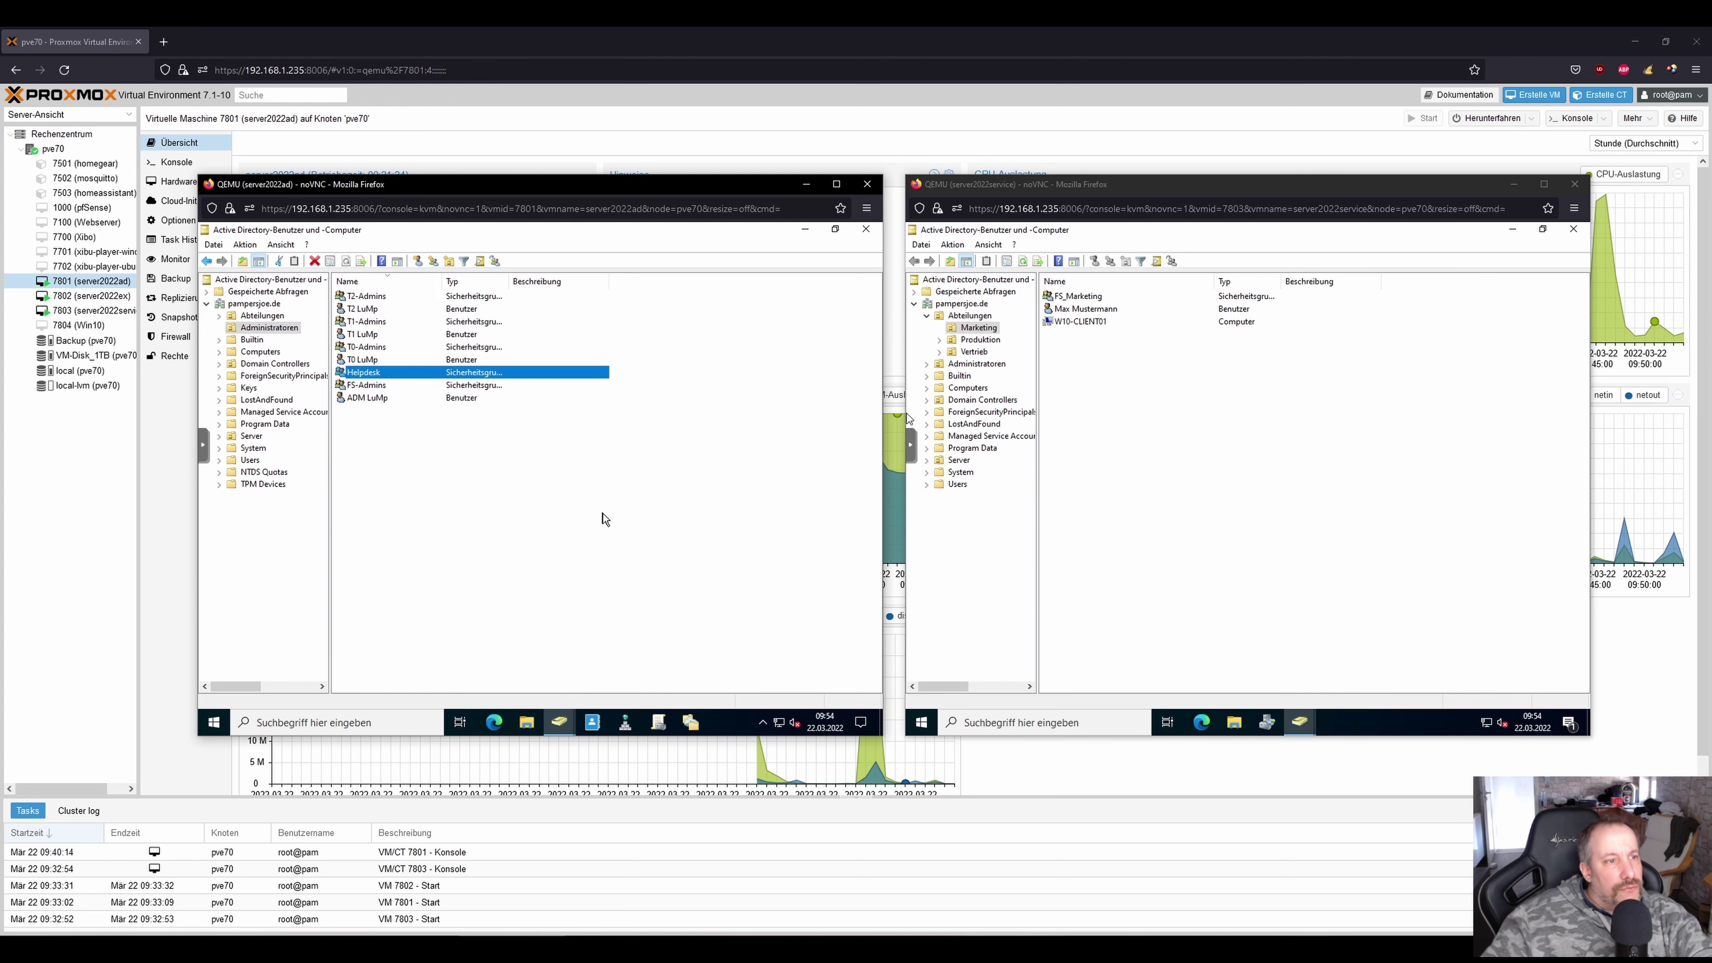
# Add the T1 admin user as a member of Helpdesk, apply, and close its properties.
pyautogui.doubleClick(373, 375)
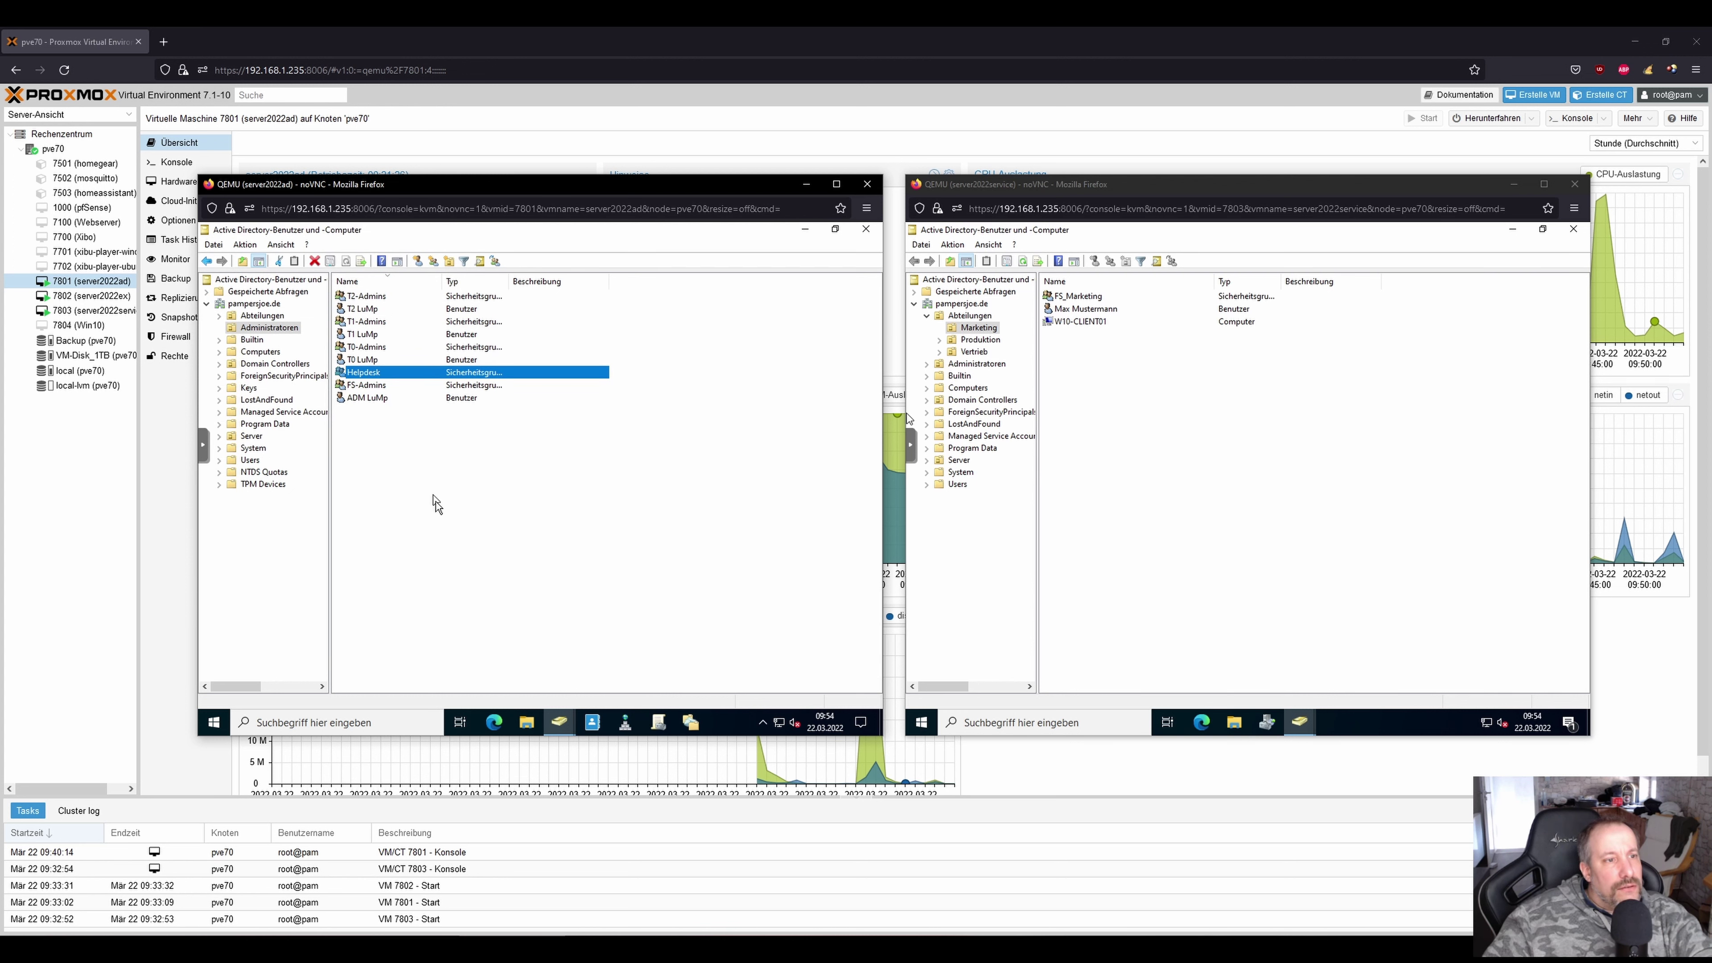
pyautogui.click(502, 346)
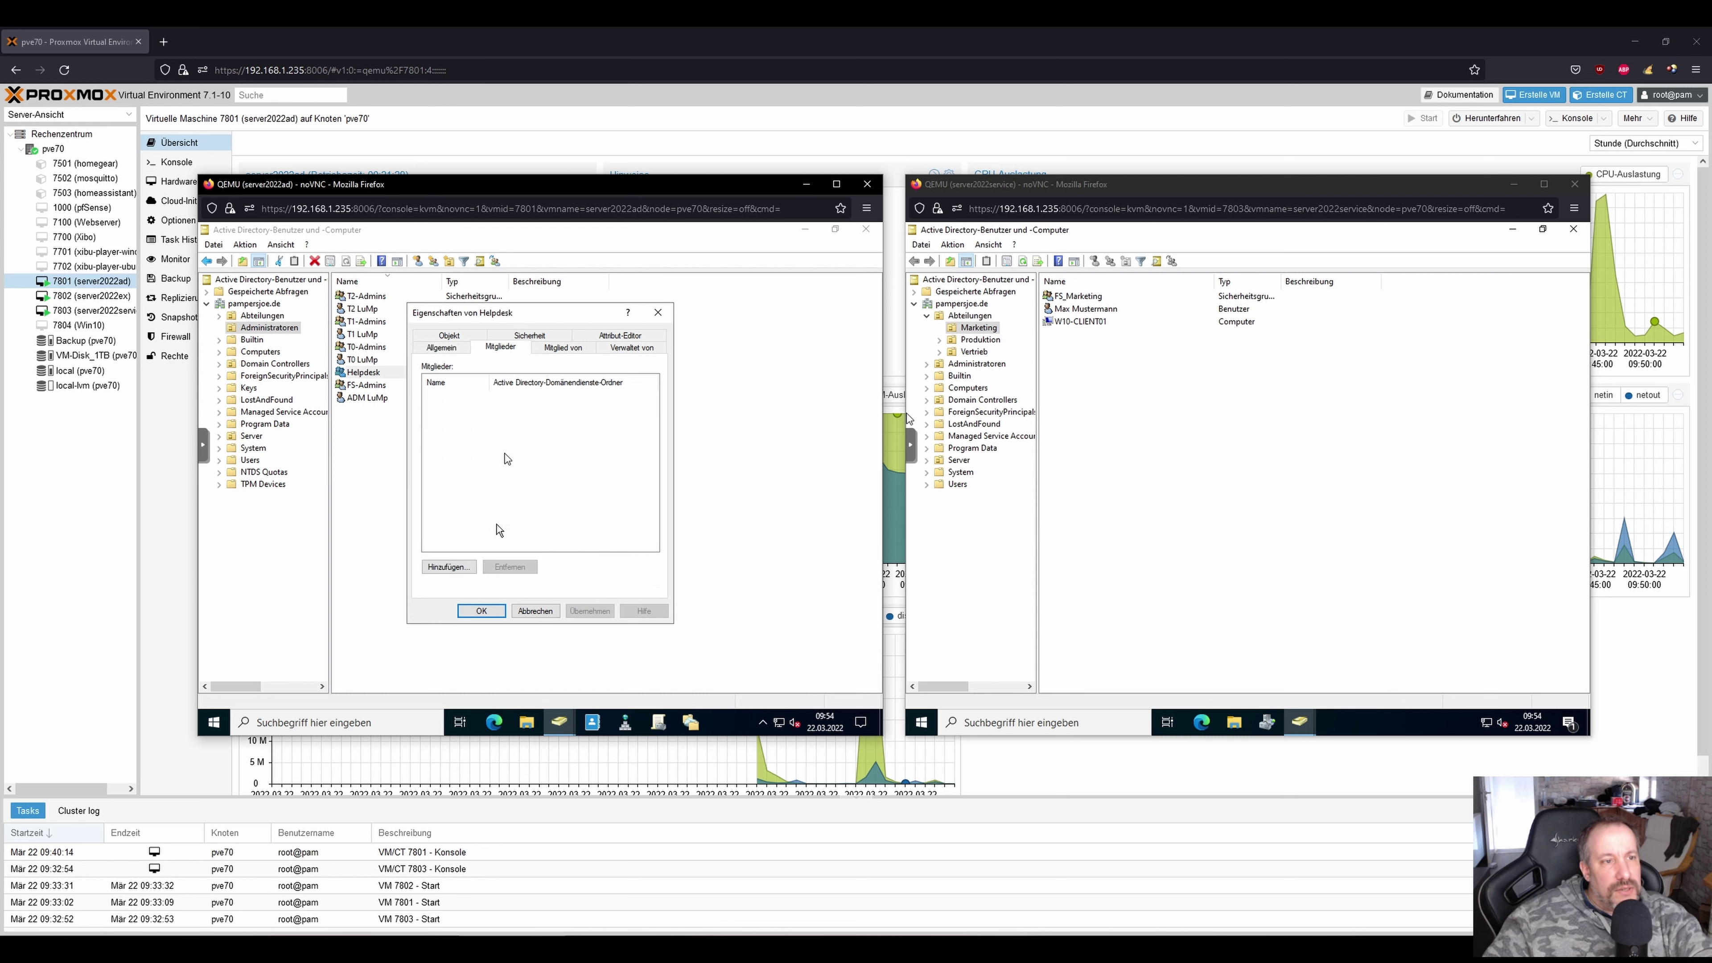
pyautogui.click(452, 561)
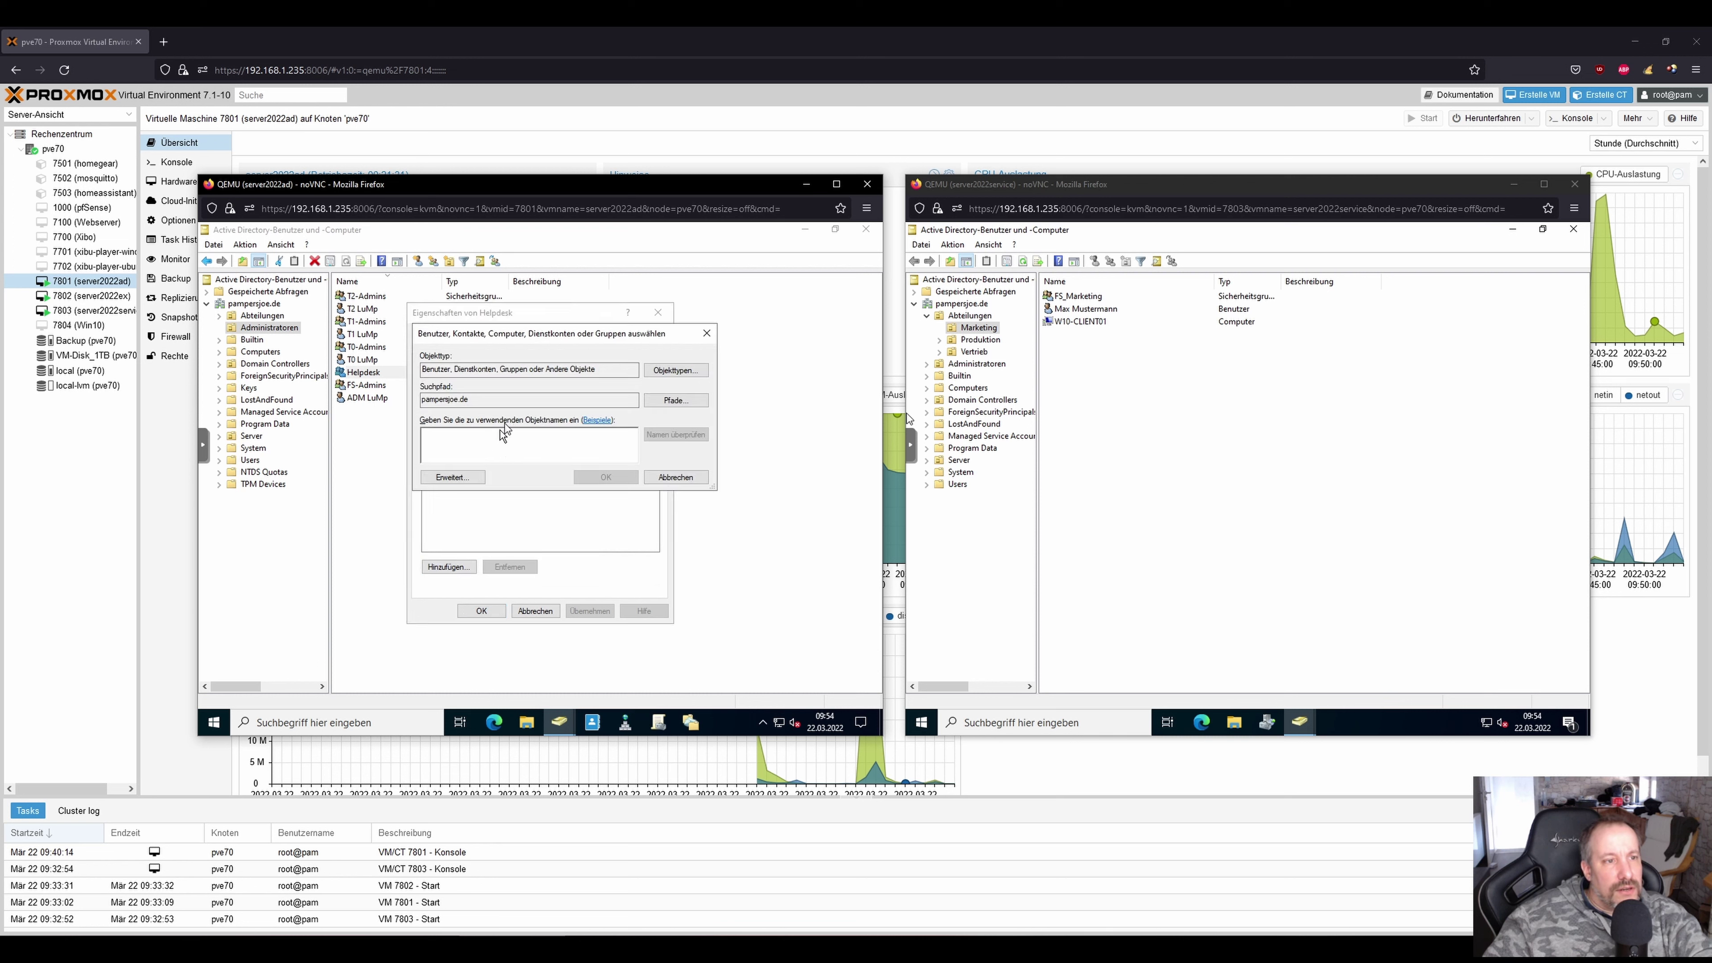
pyautogui.write('t1-')
pyautogui.hotkey('alt', 'n')
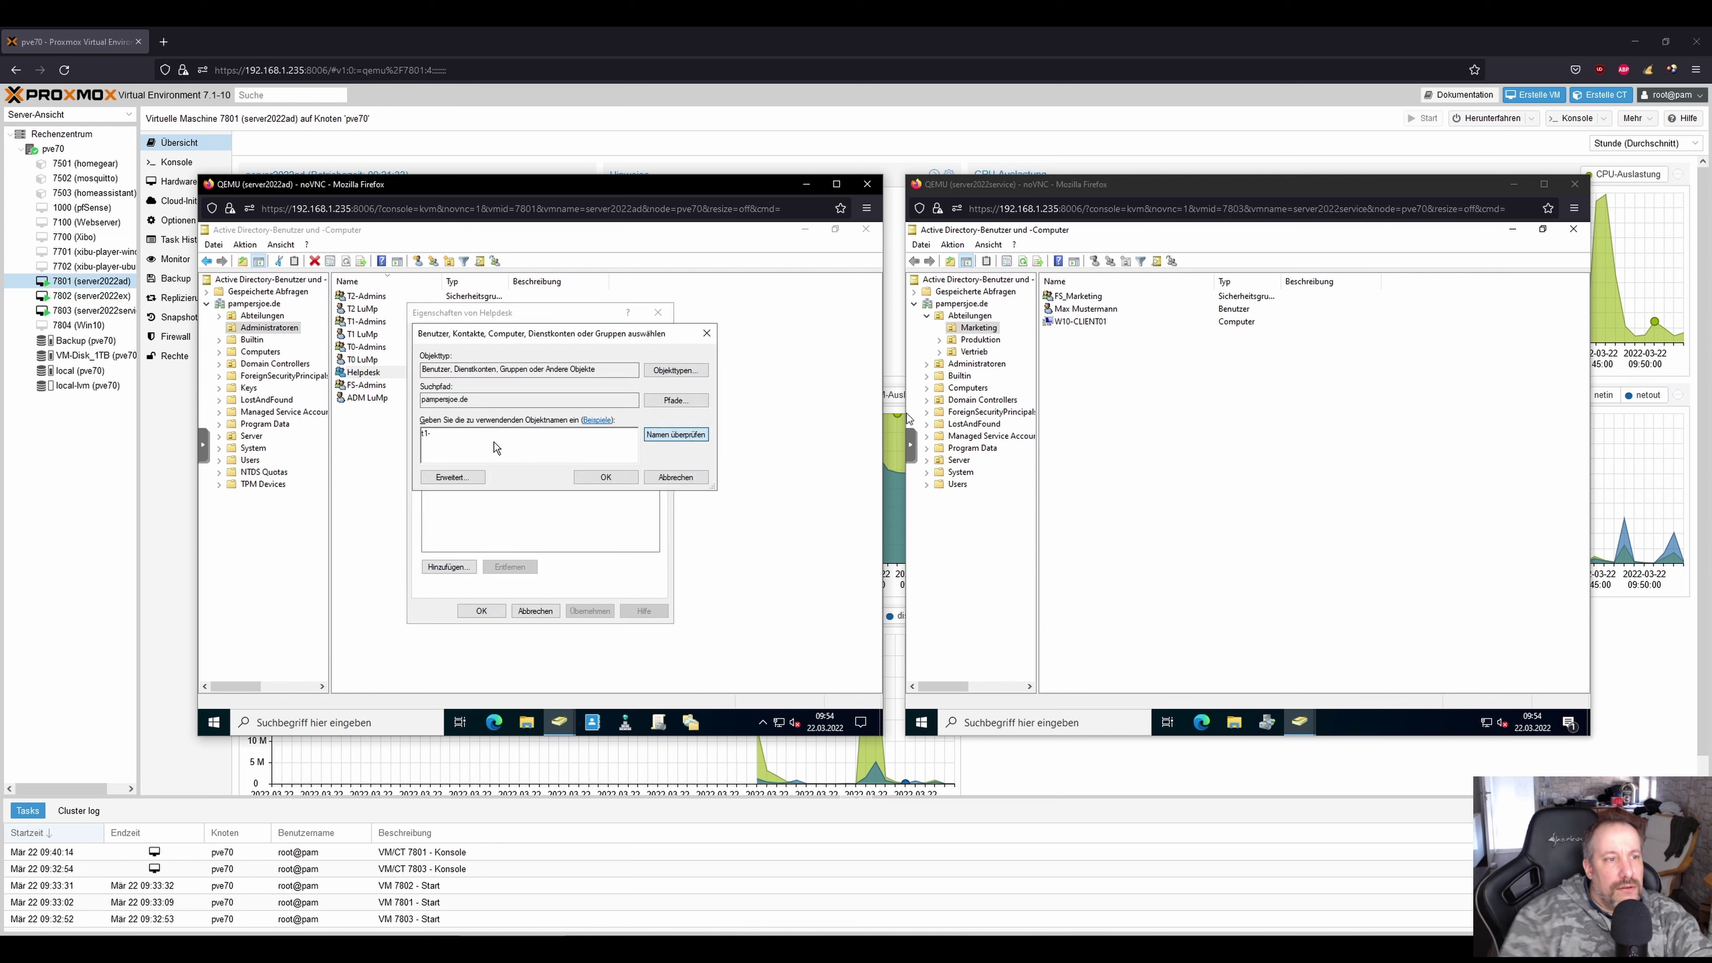
pyautogui.doubleClick(484, 442)
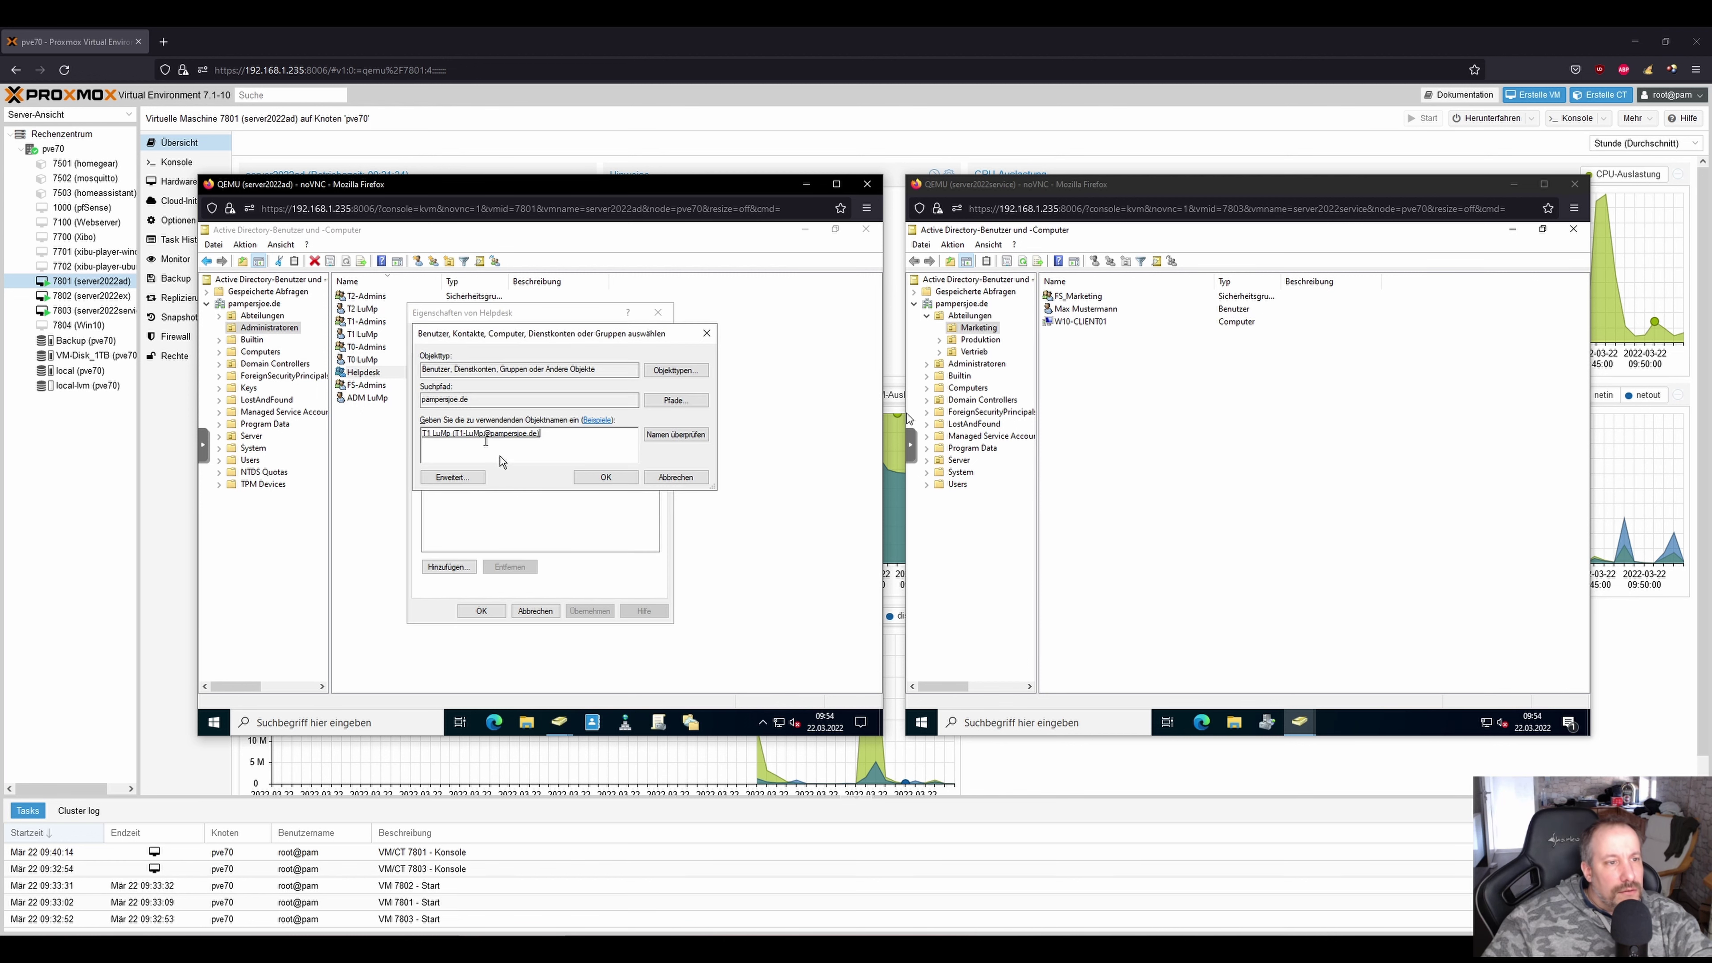
pyautogui.click(599, 480)
pyautogui.click(590, 610)
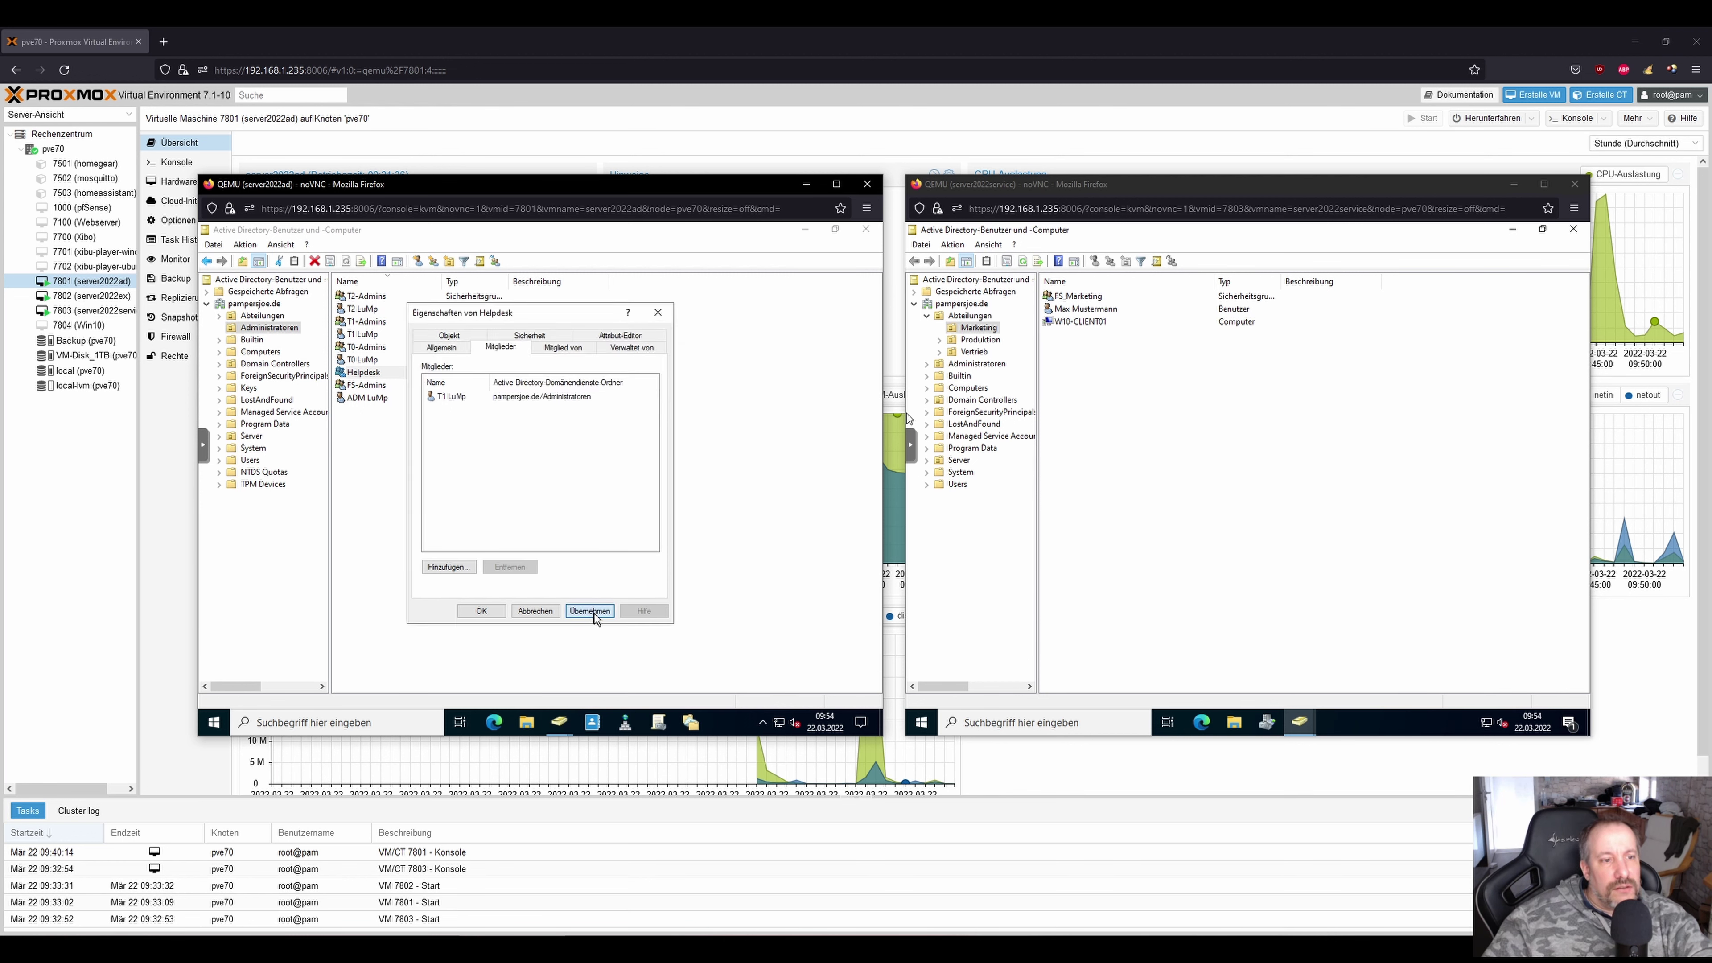
pyautogui.click(495, 611)
pyautogui.click(475, 501)
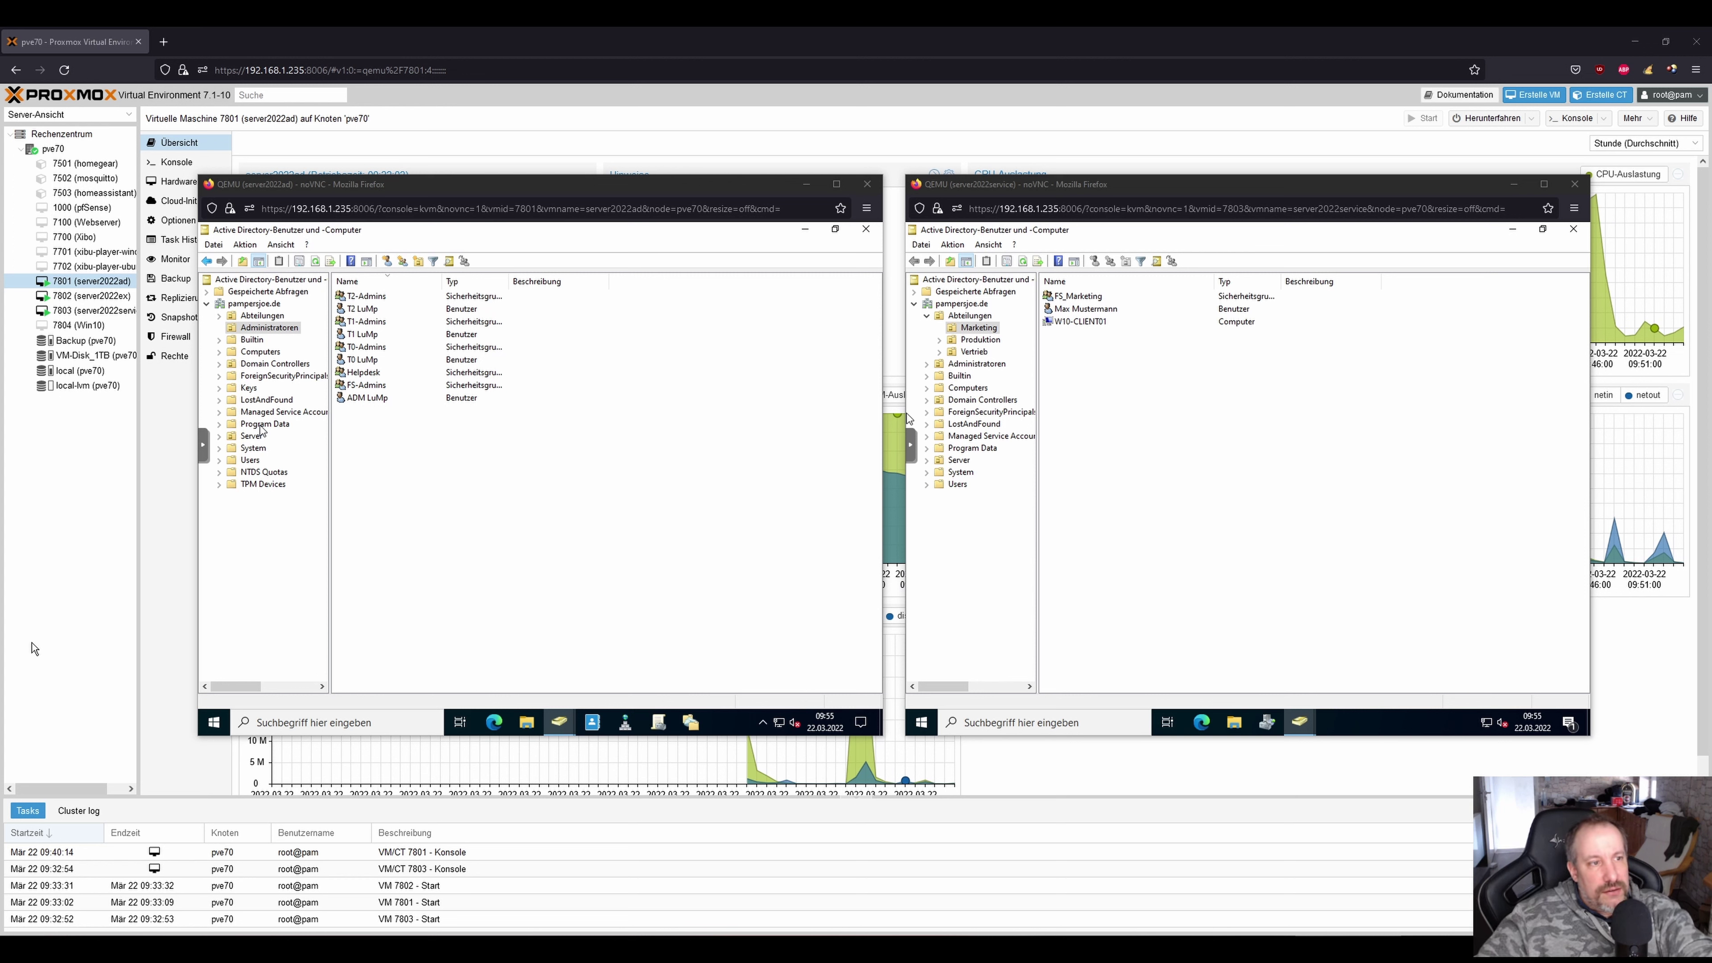
# In Helpdesk's Mitglied von tab, add Konten-Operatoren, apply, and close the properties.
pyautogui.click(348, 374)
pyautogui.doubleClick(348, 374)
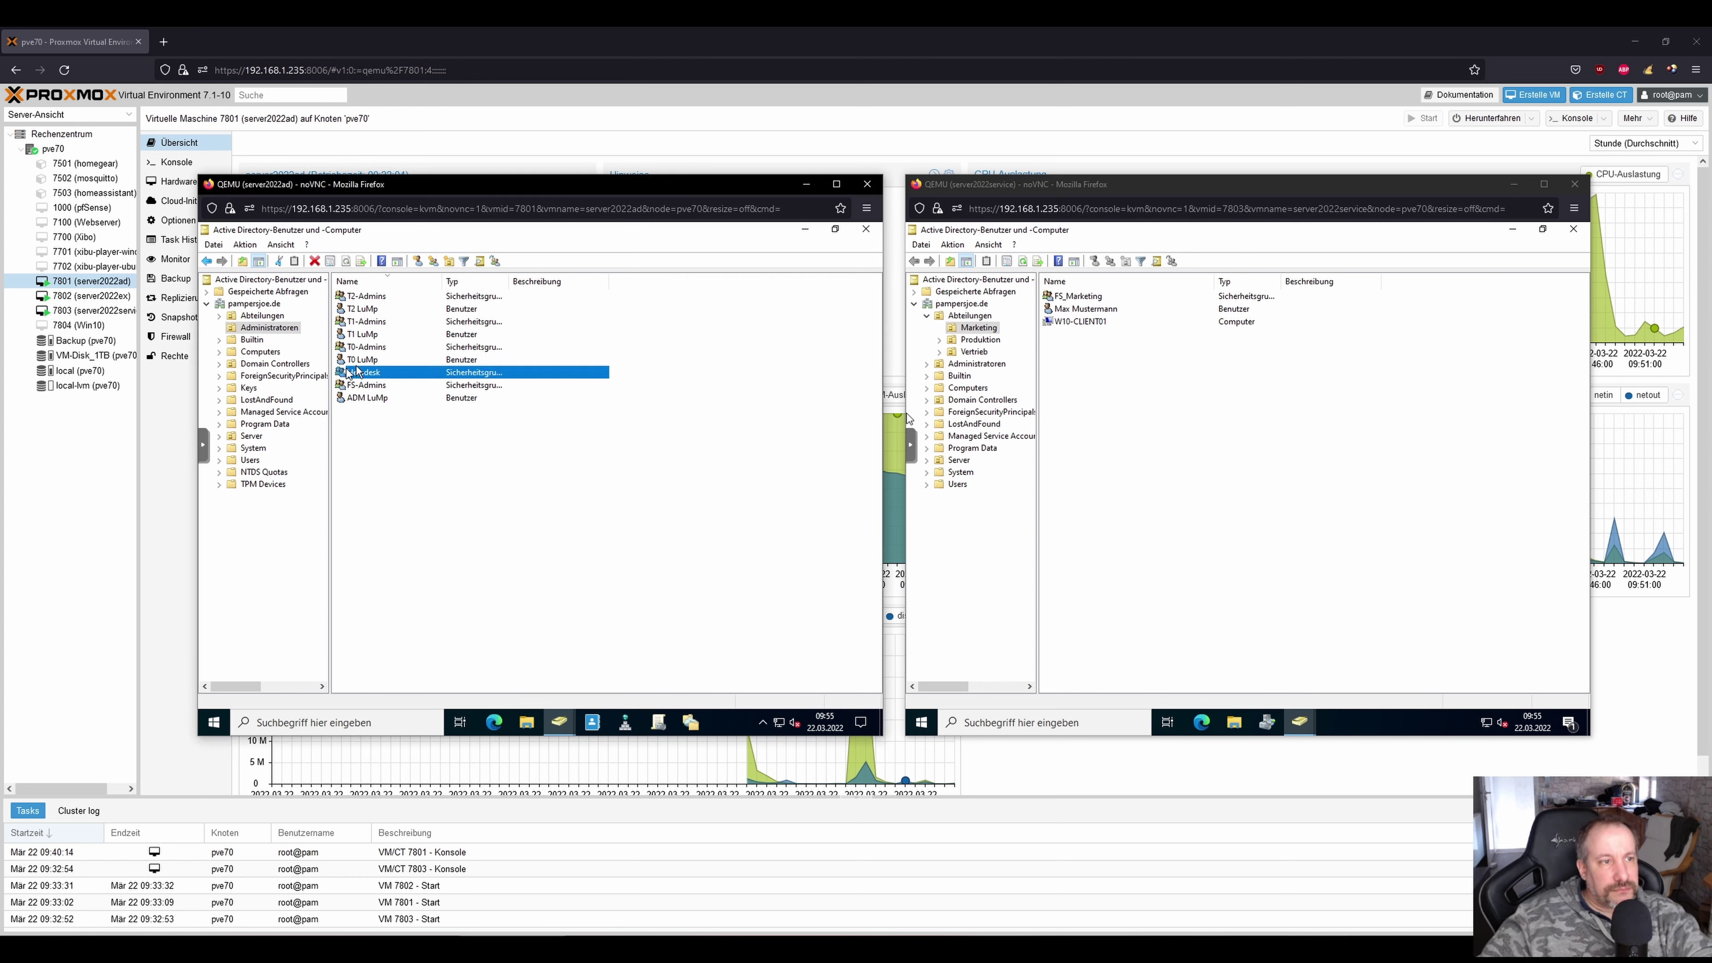
pyautogui.click(550, 350)
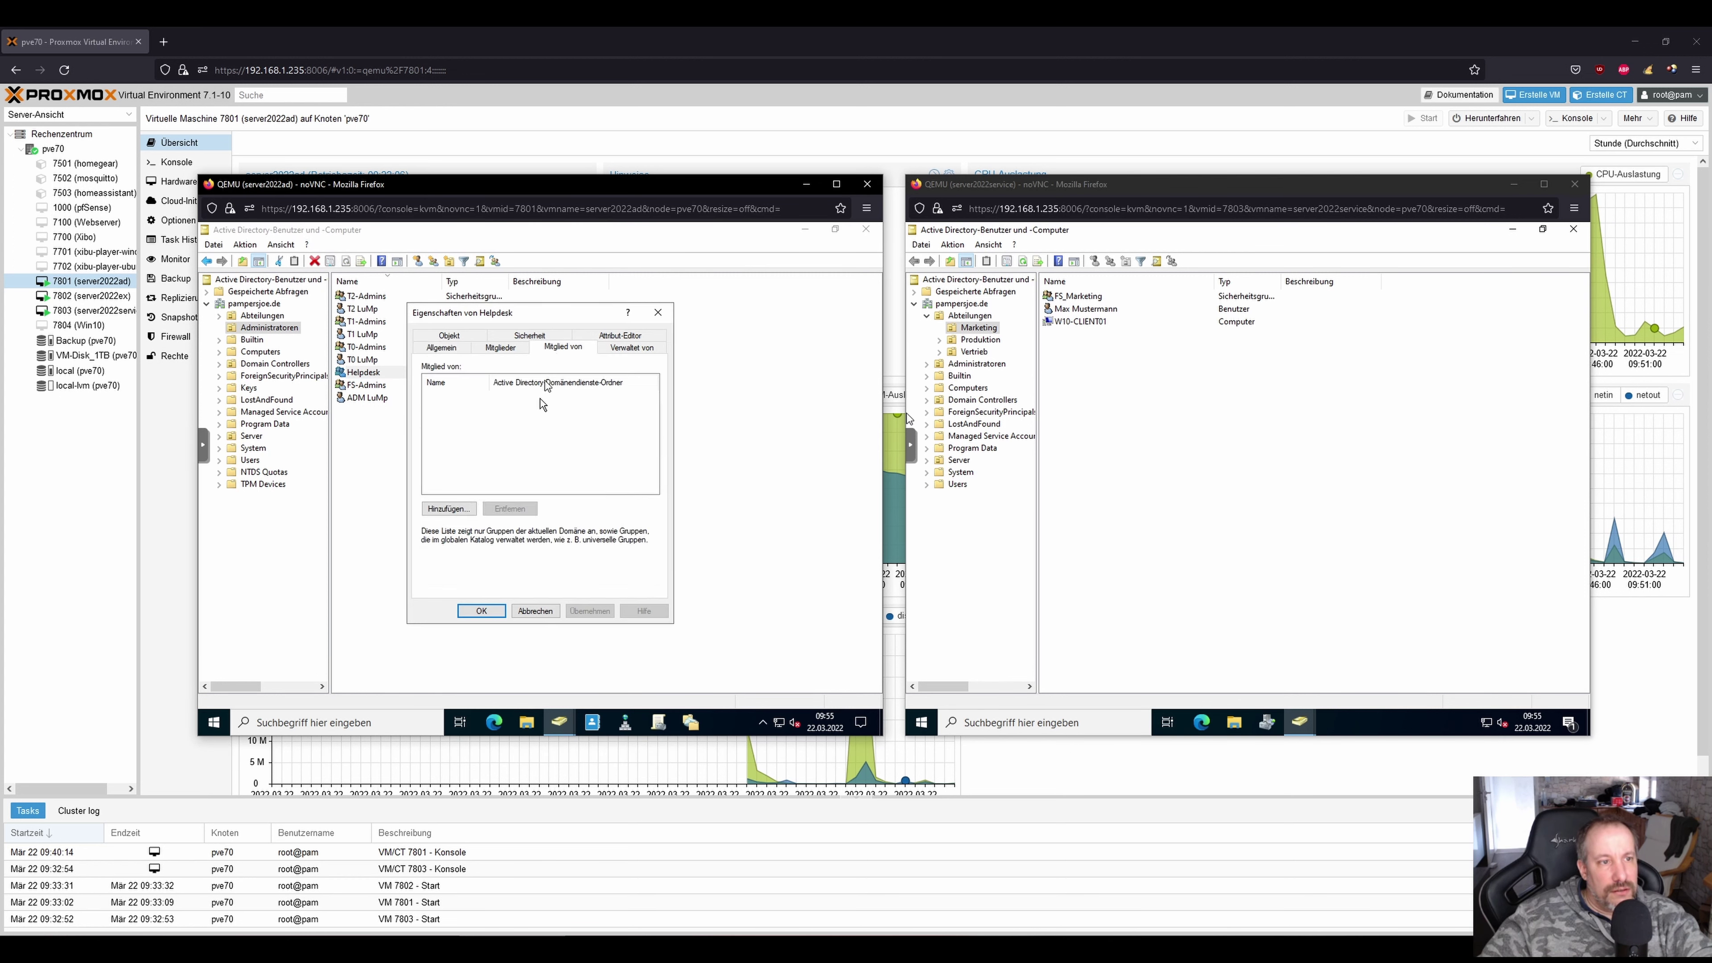
pyautogui.click(448, 509)
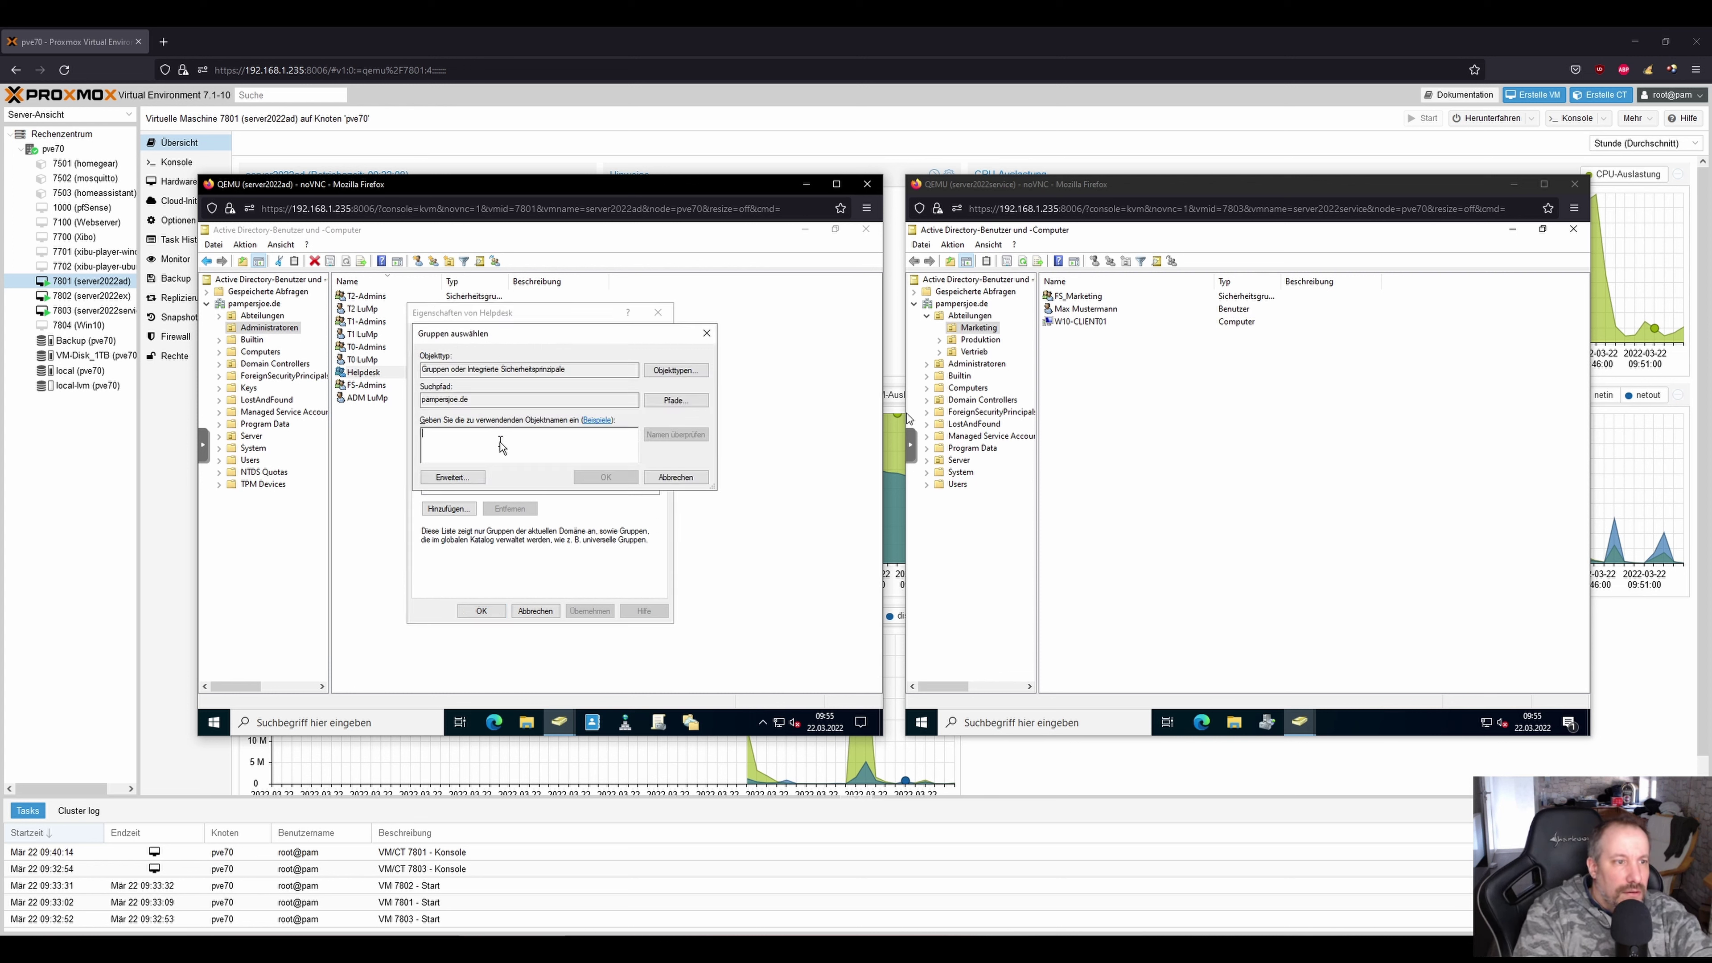
pyautogui.write('Konten-Operatoren')
pyautogui.hotkey('ctrl', 'k')
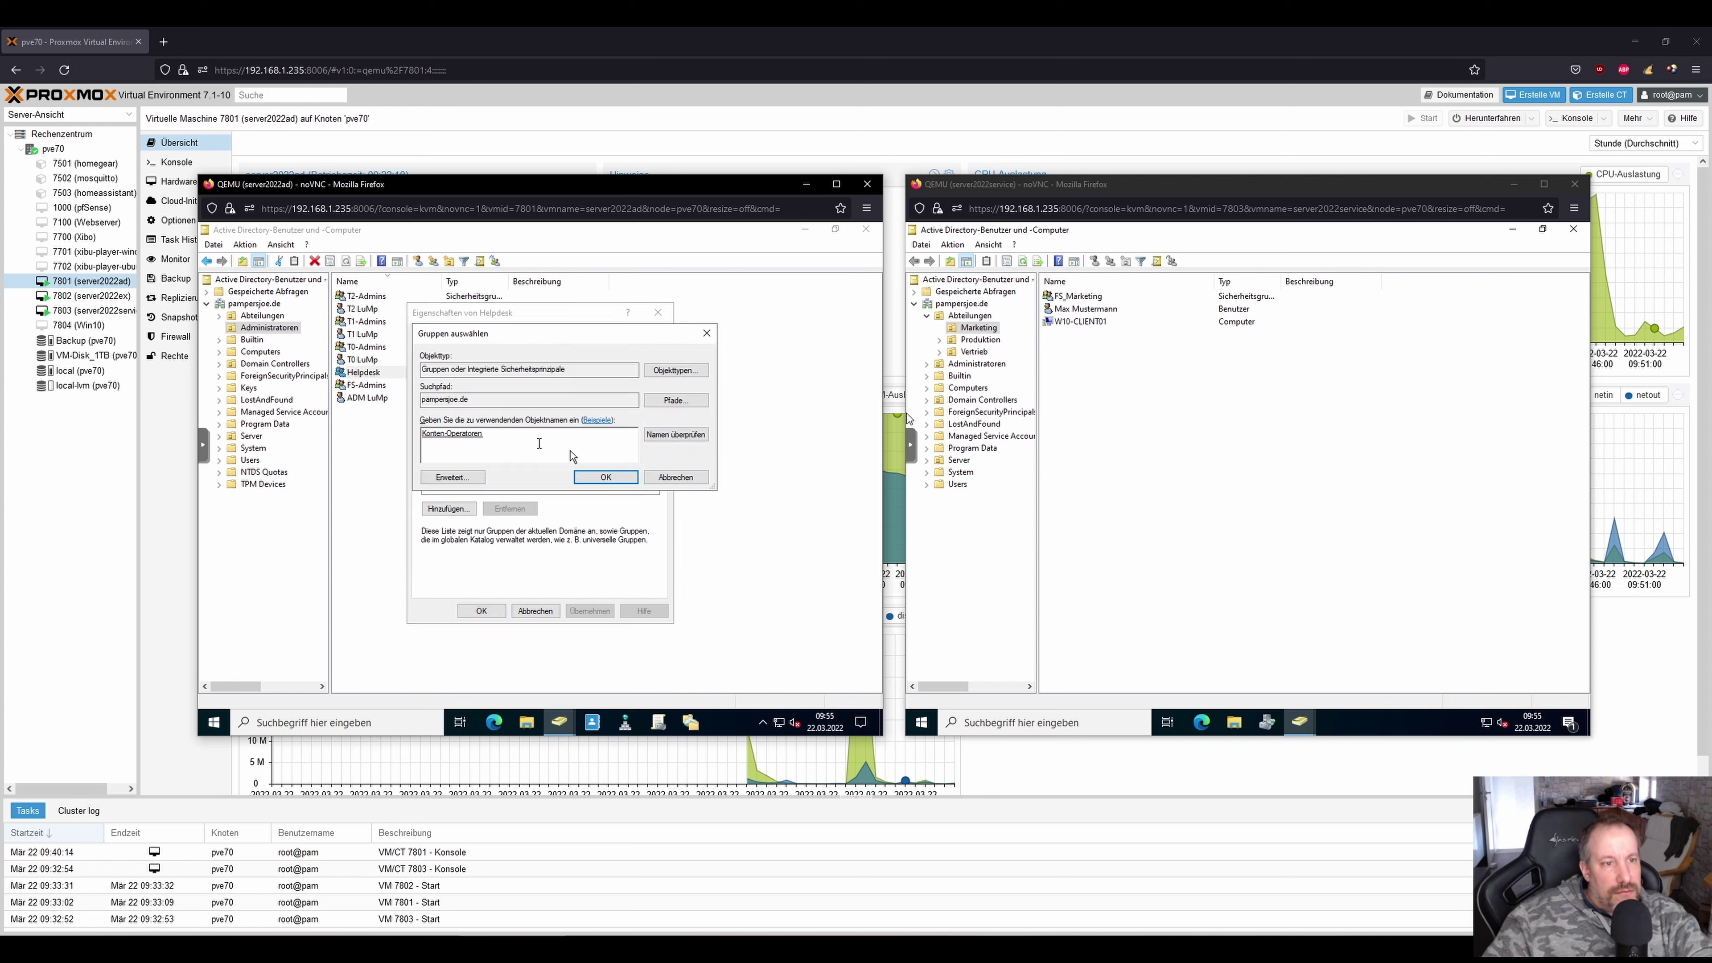
pyautogui.click(602, 476)
pyautogui.click(586, 611)
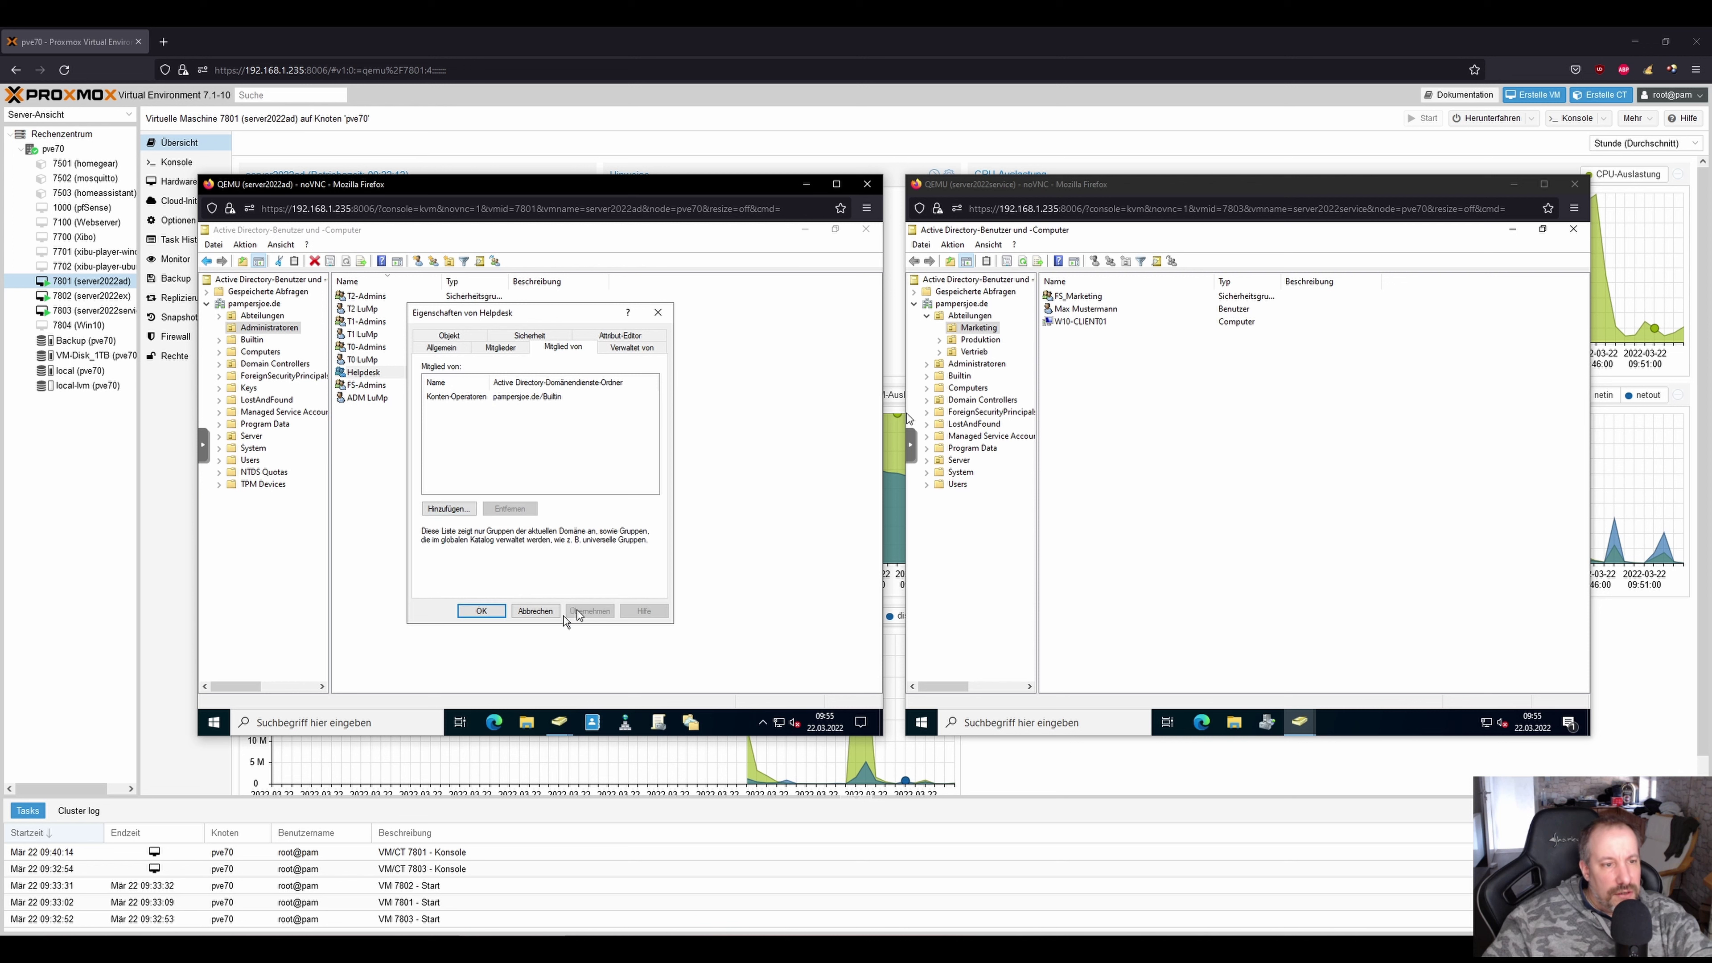
pyautogui.click(481, 610)
pyautogui.click(458, 526)
pyautogui.click(909, 418)
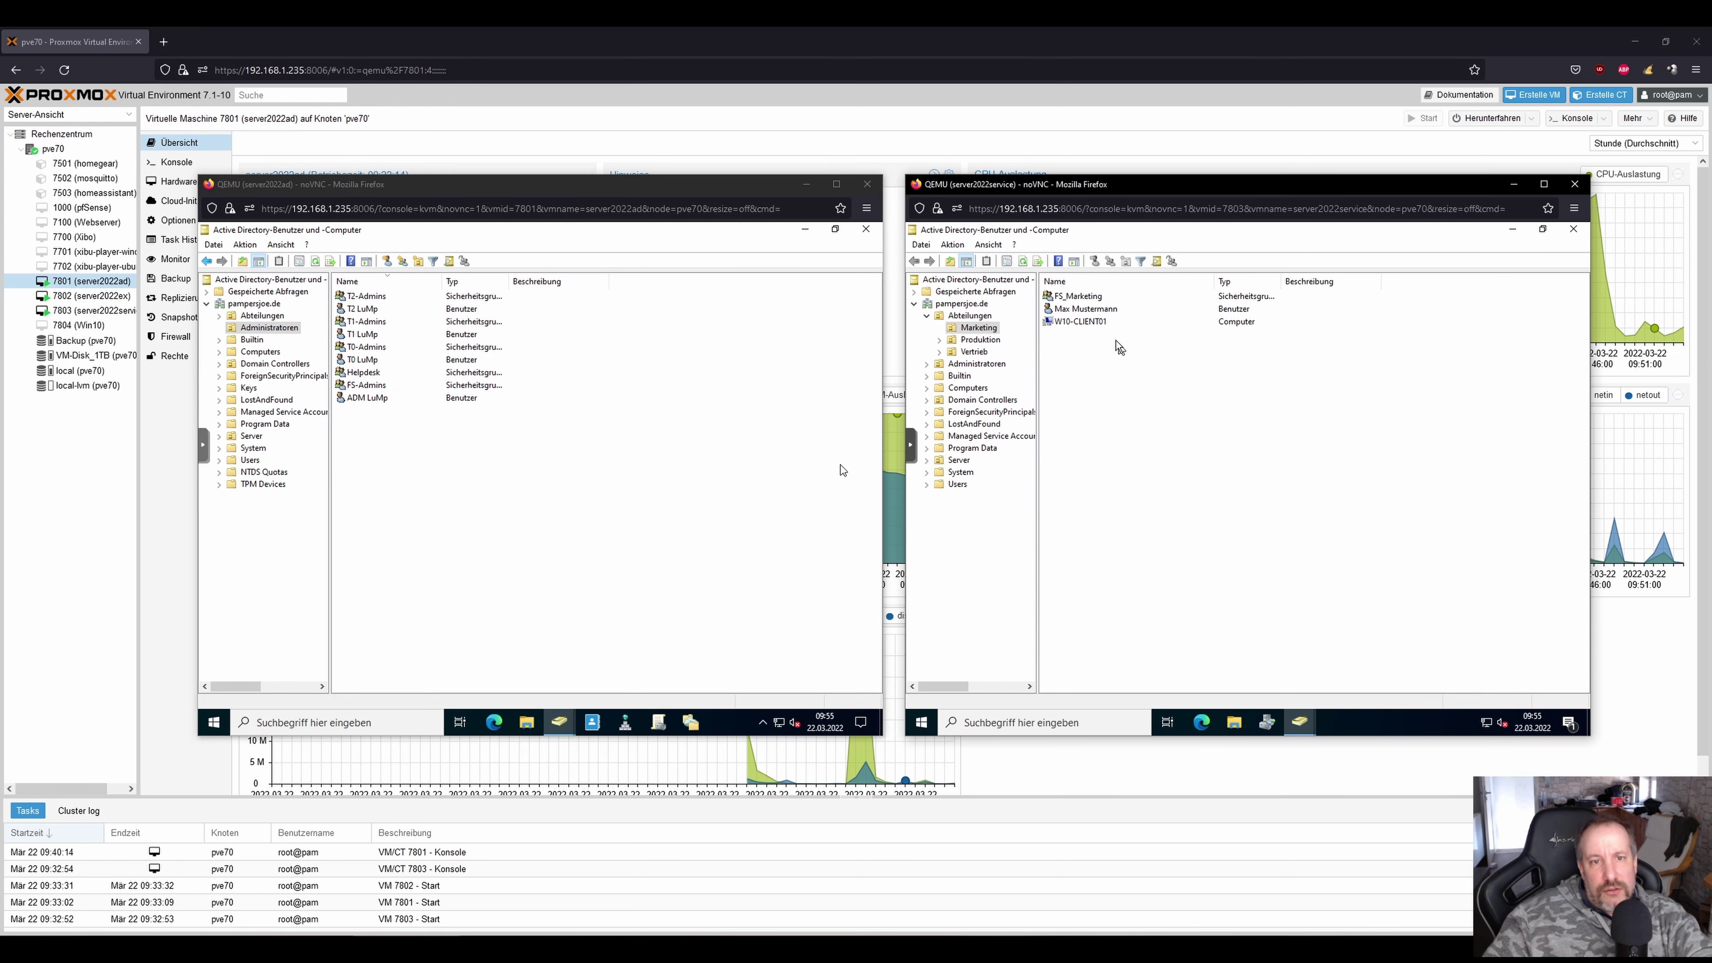
# From the helpdesk console, try adding the Marketing user to FS_Vertrieb and dismiss the permission error.
pyautogui.click(1080, 309)
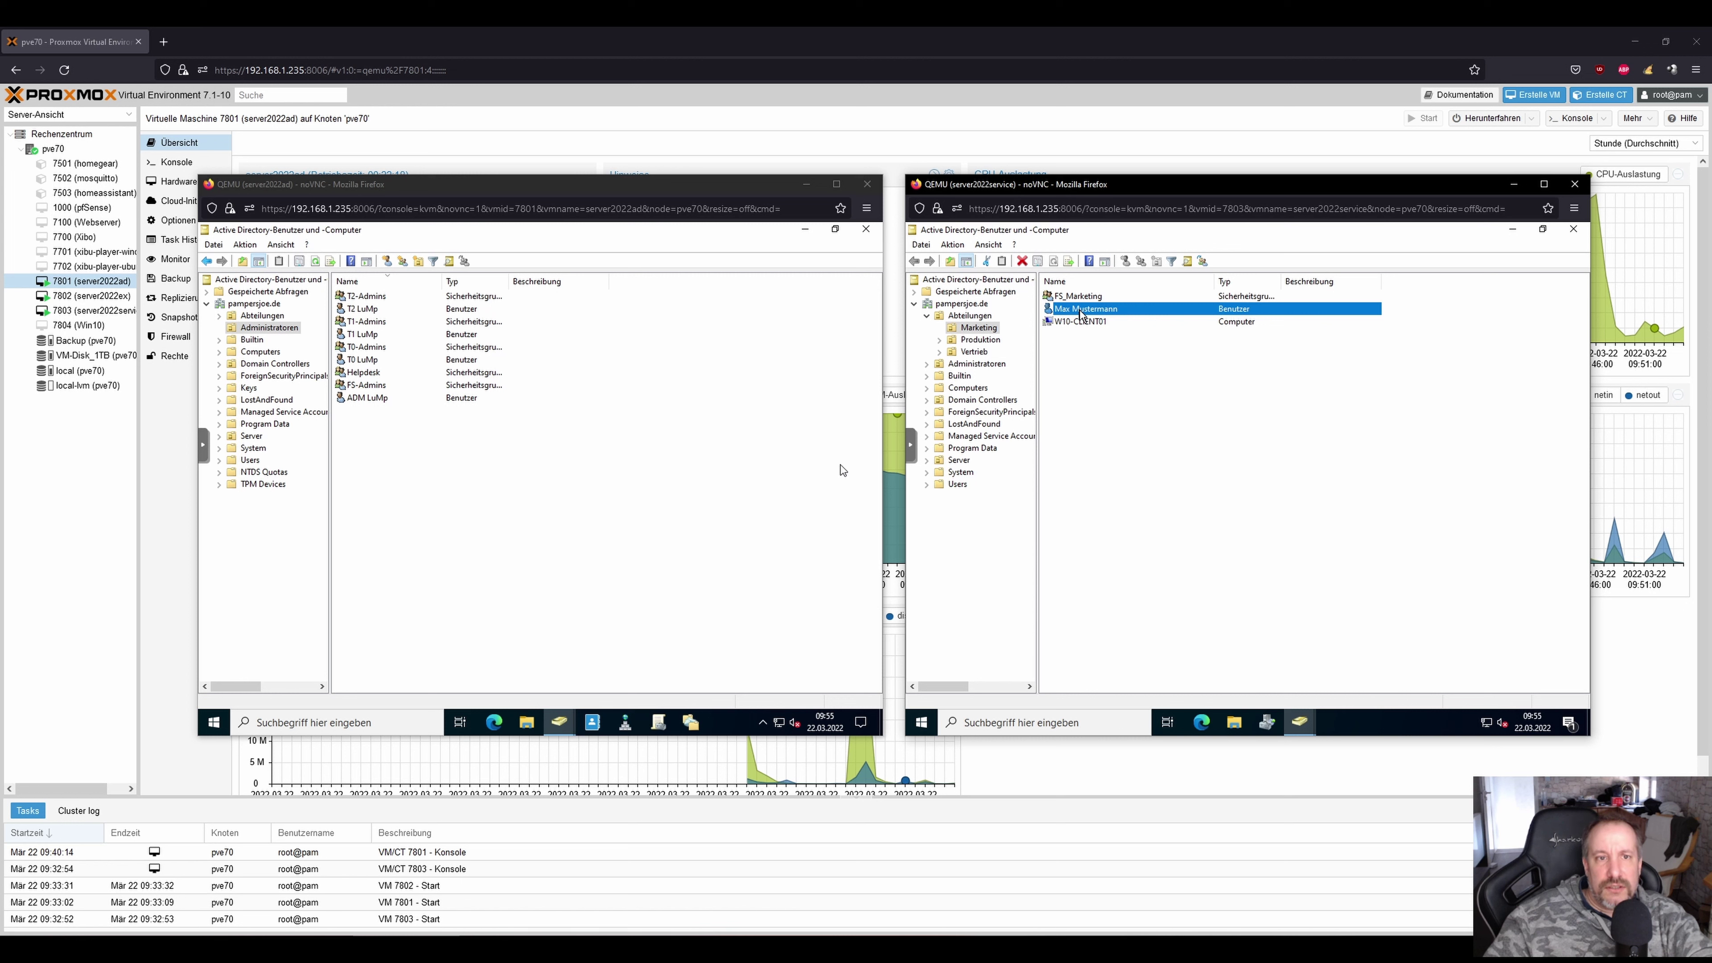
pyautogui.rightClick(1079, 310)
pyautogui.click(1125, 487)
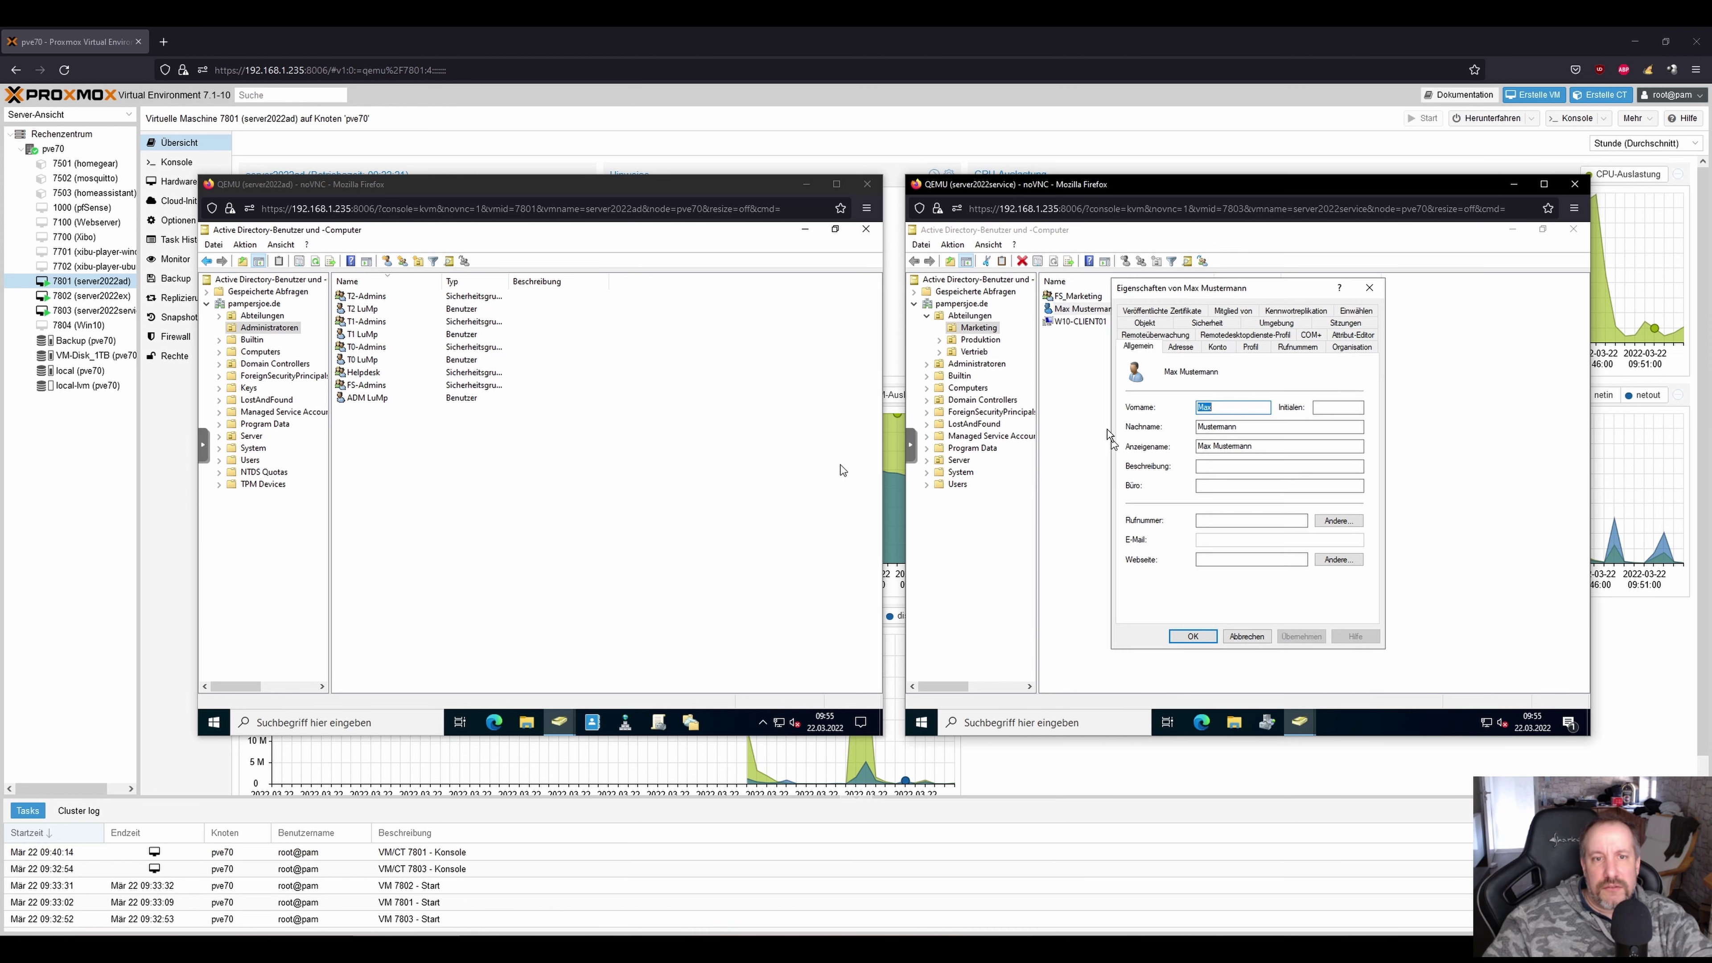
pyautogui.click(1233, 311)
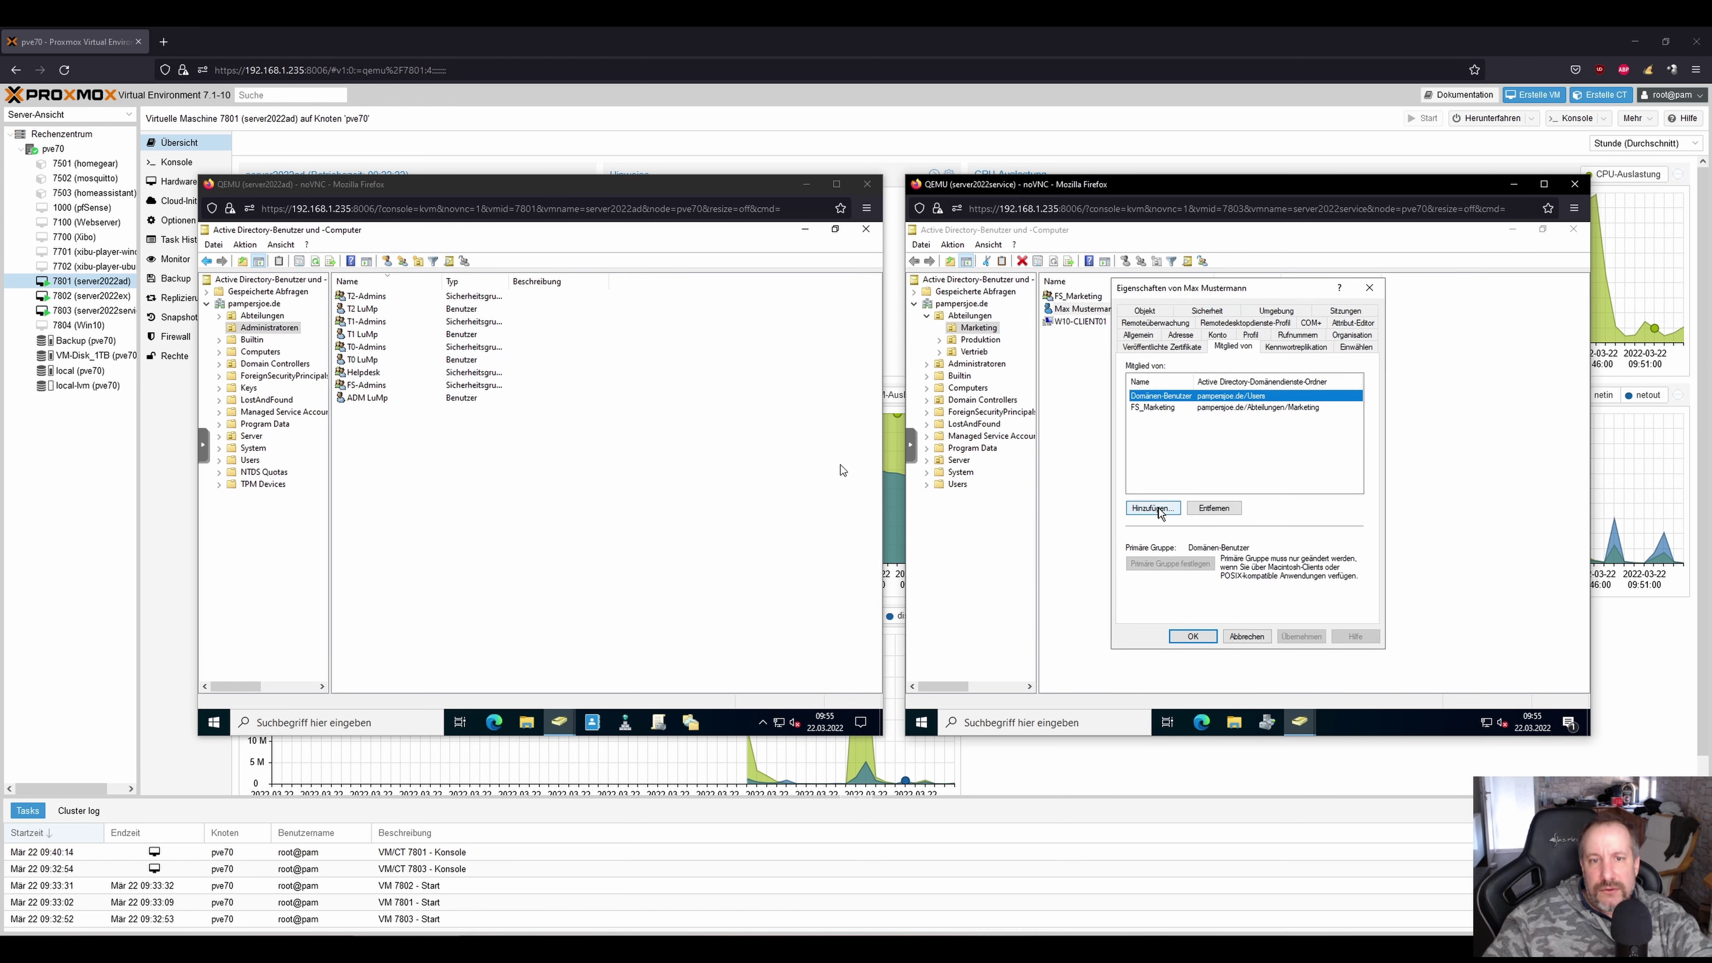
pyautogui.click(1153, 508)
pyautogui.write('FS')
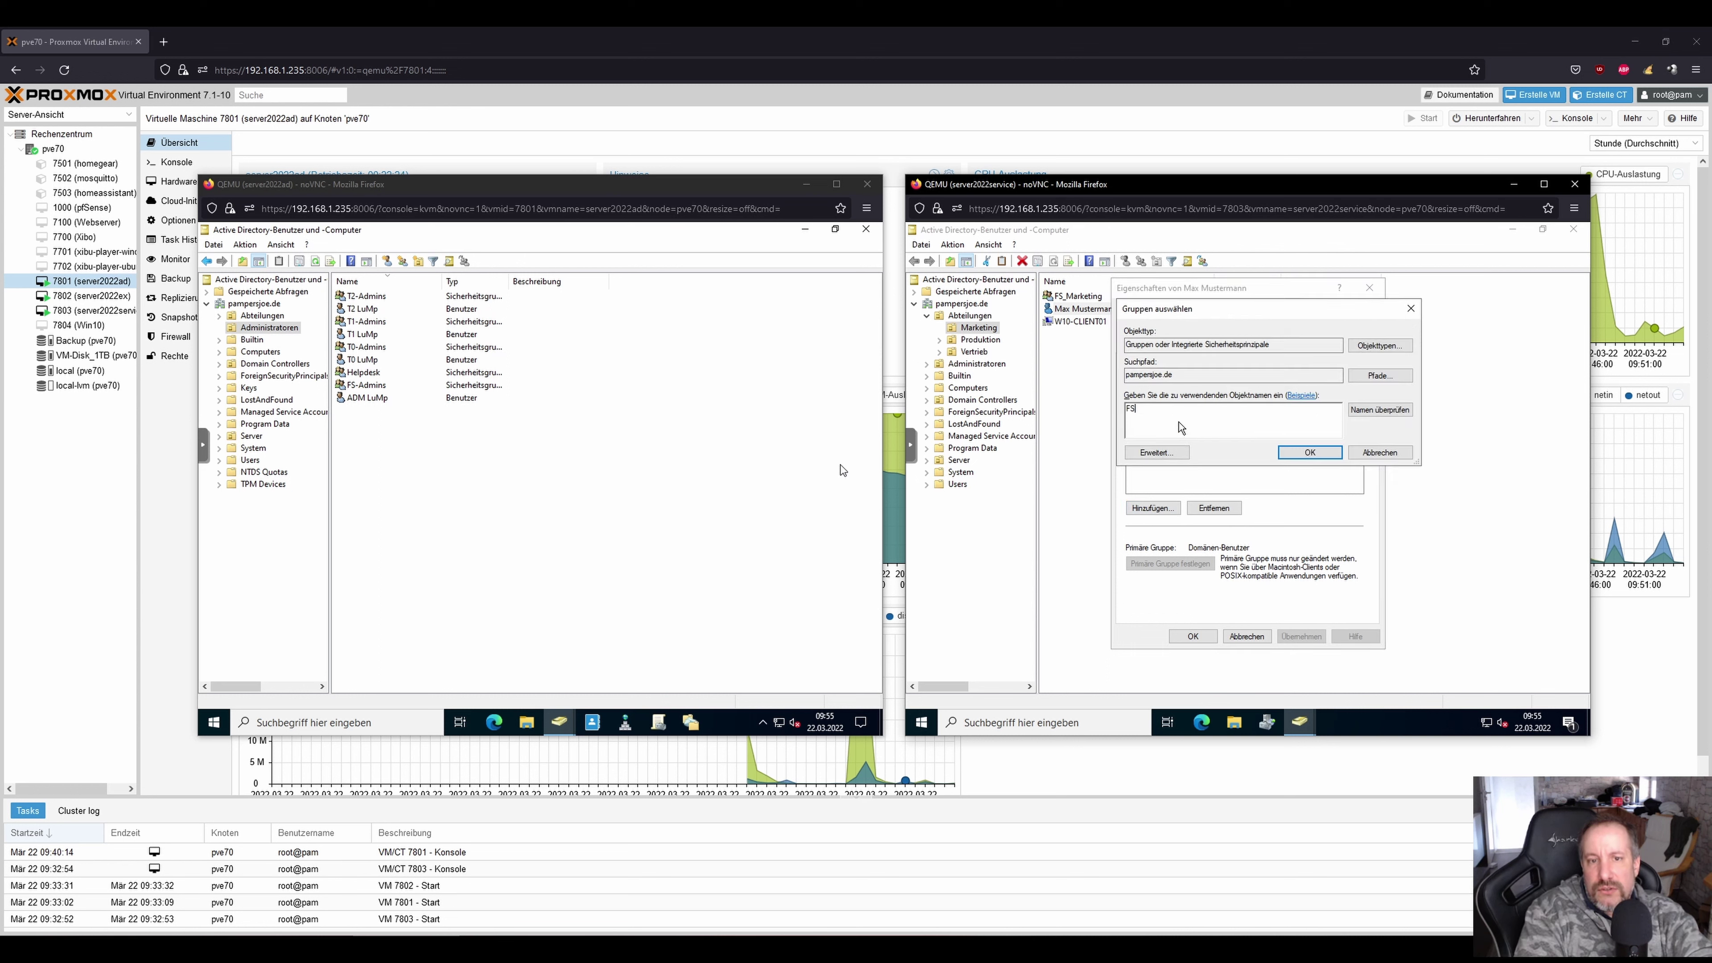
pyautogui.write('_V')
pyautogui.hotkey('alt', 'n')
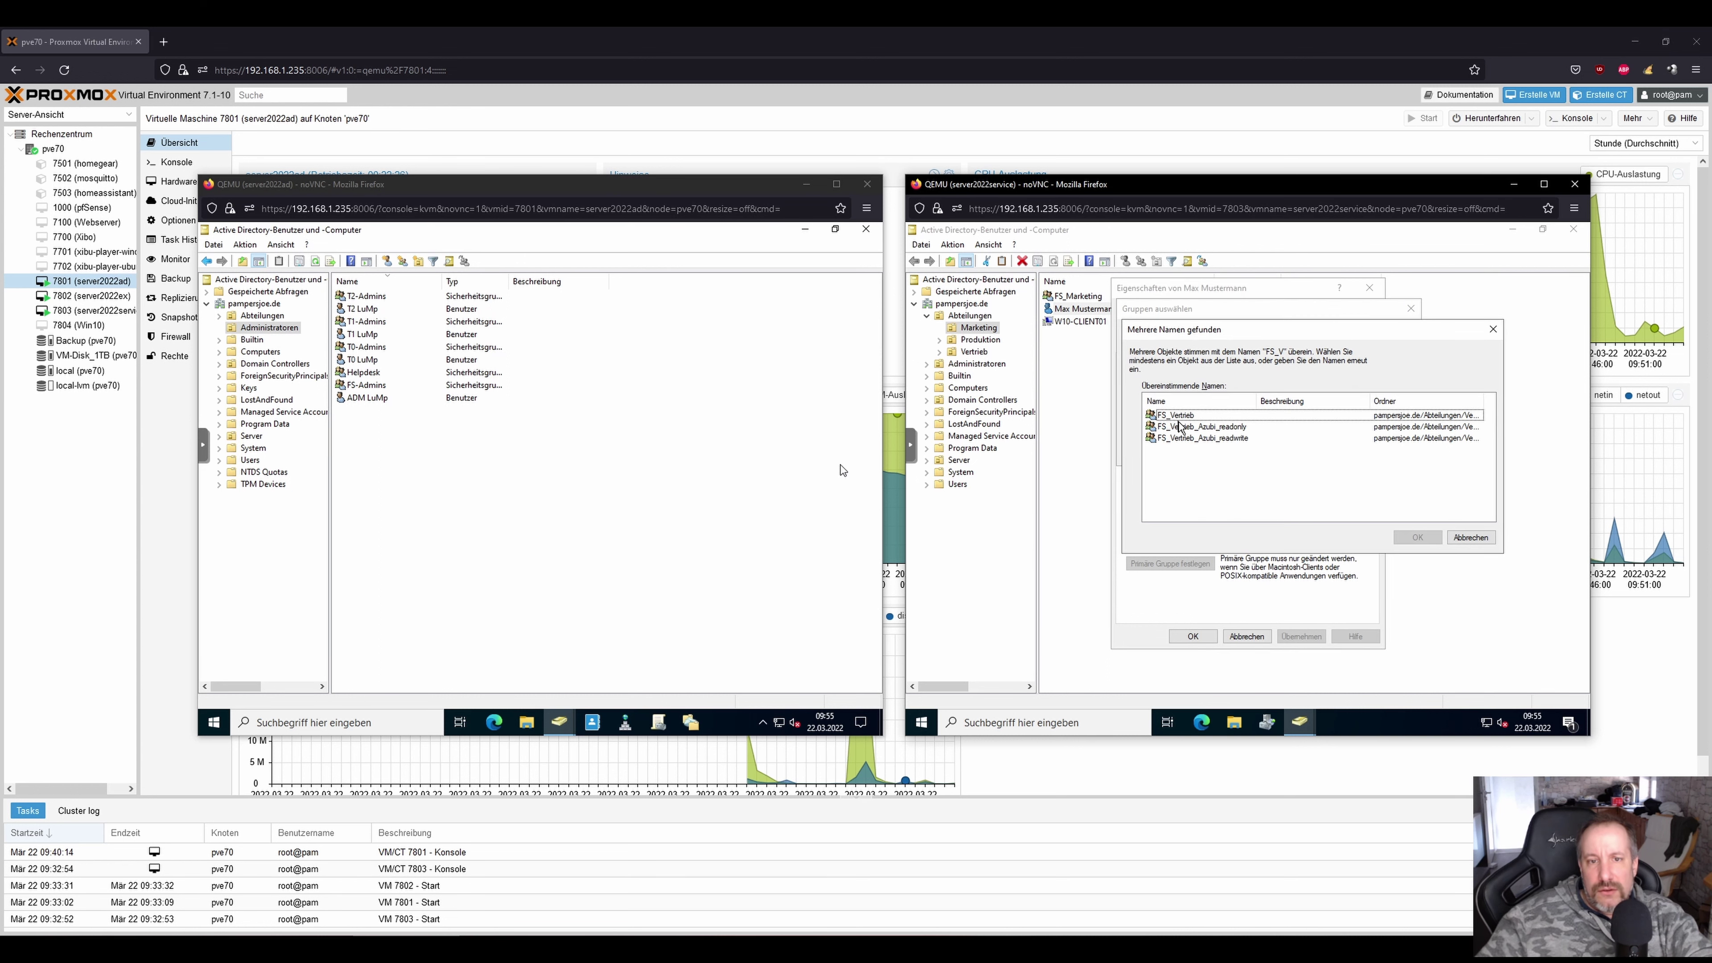
pyautogui.doubleClick(1185, 415)
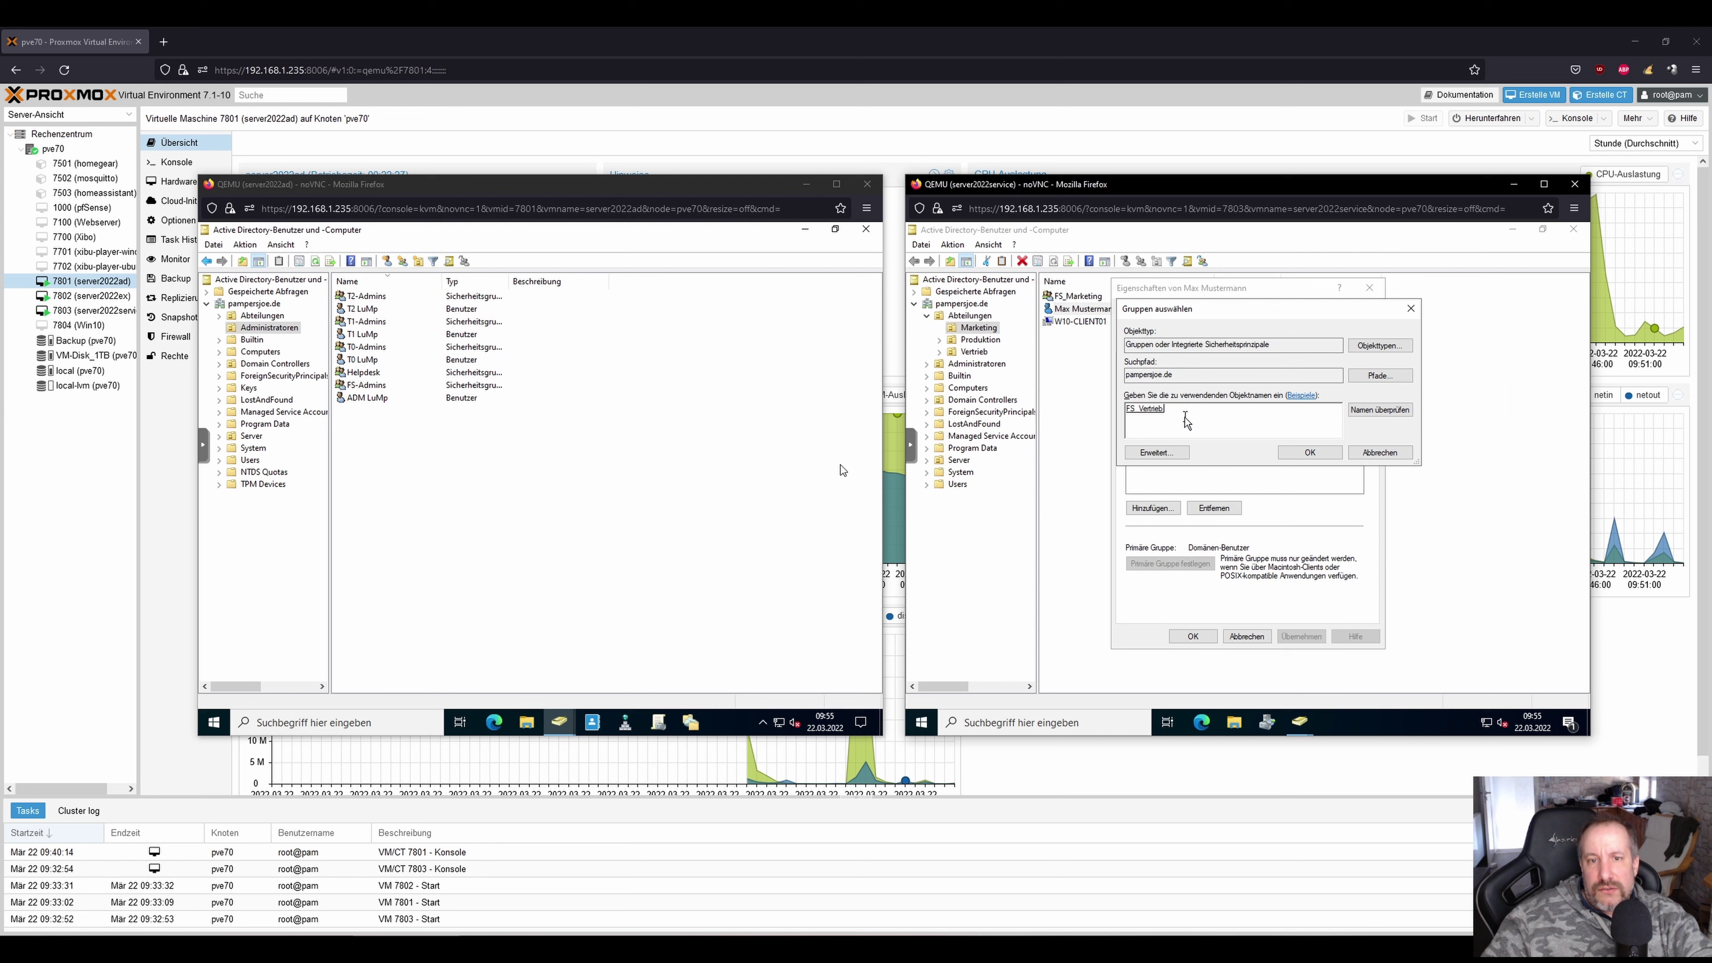
pyautogui.click(1309, 453)
pyautogui.click(1193, 637)
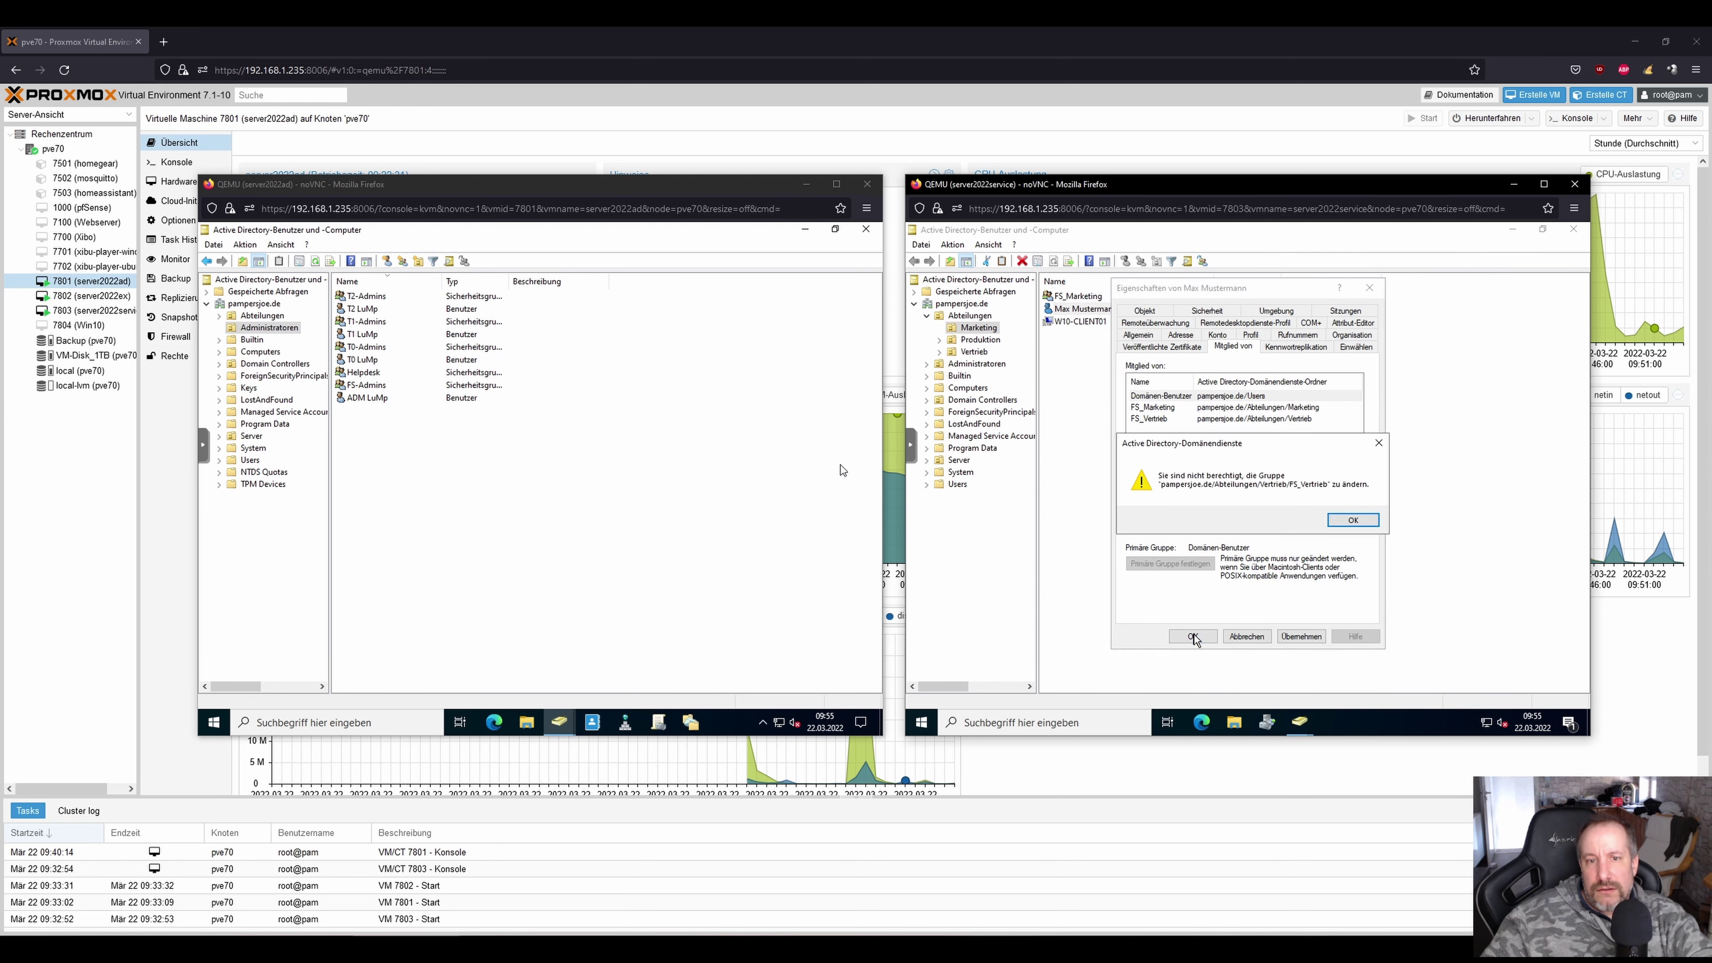
pyautogui.click(1353, 520)
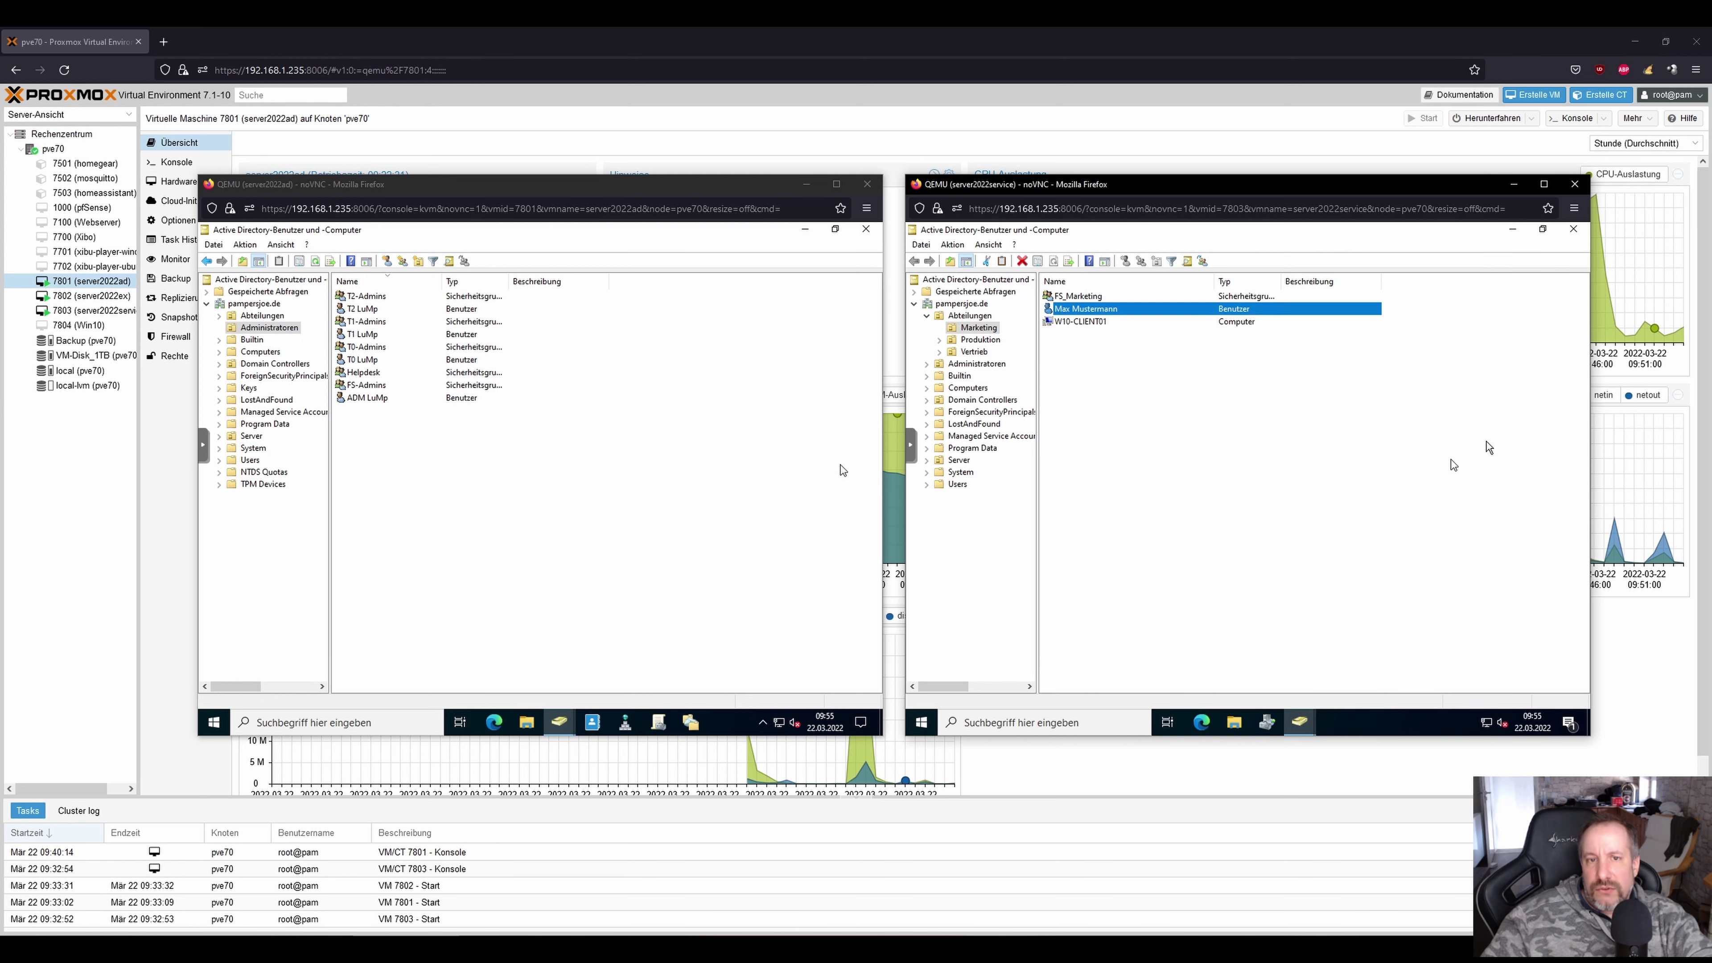
# Reopen Active Directory-Benutzer und -Computer and retry adding FS_Vertrieb to the Marketing user; refused again.
pyautogui.click(1572, 233)
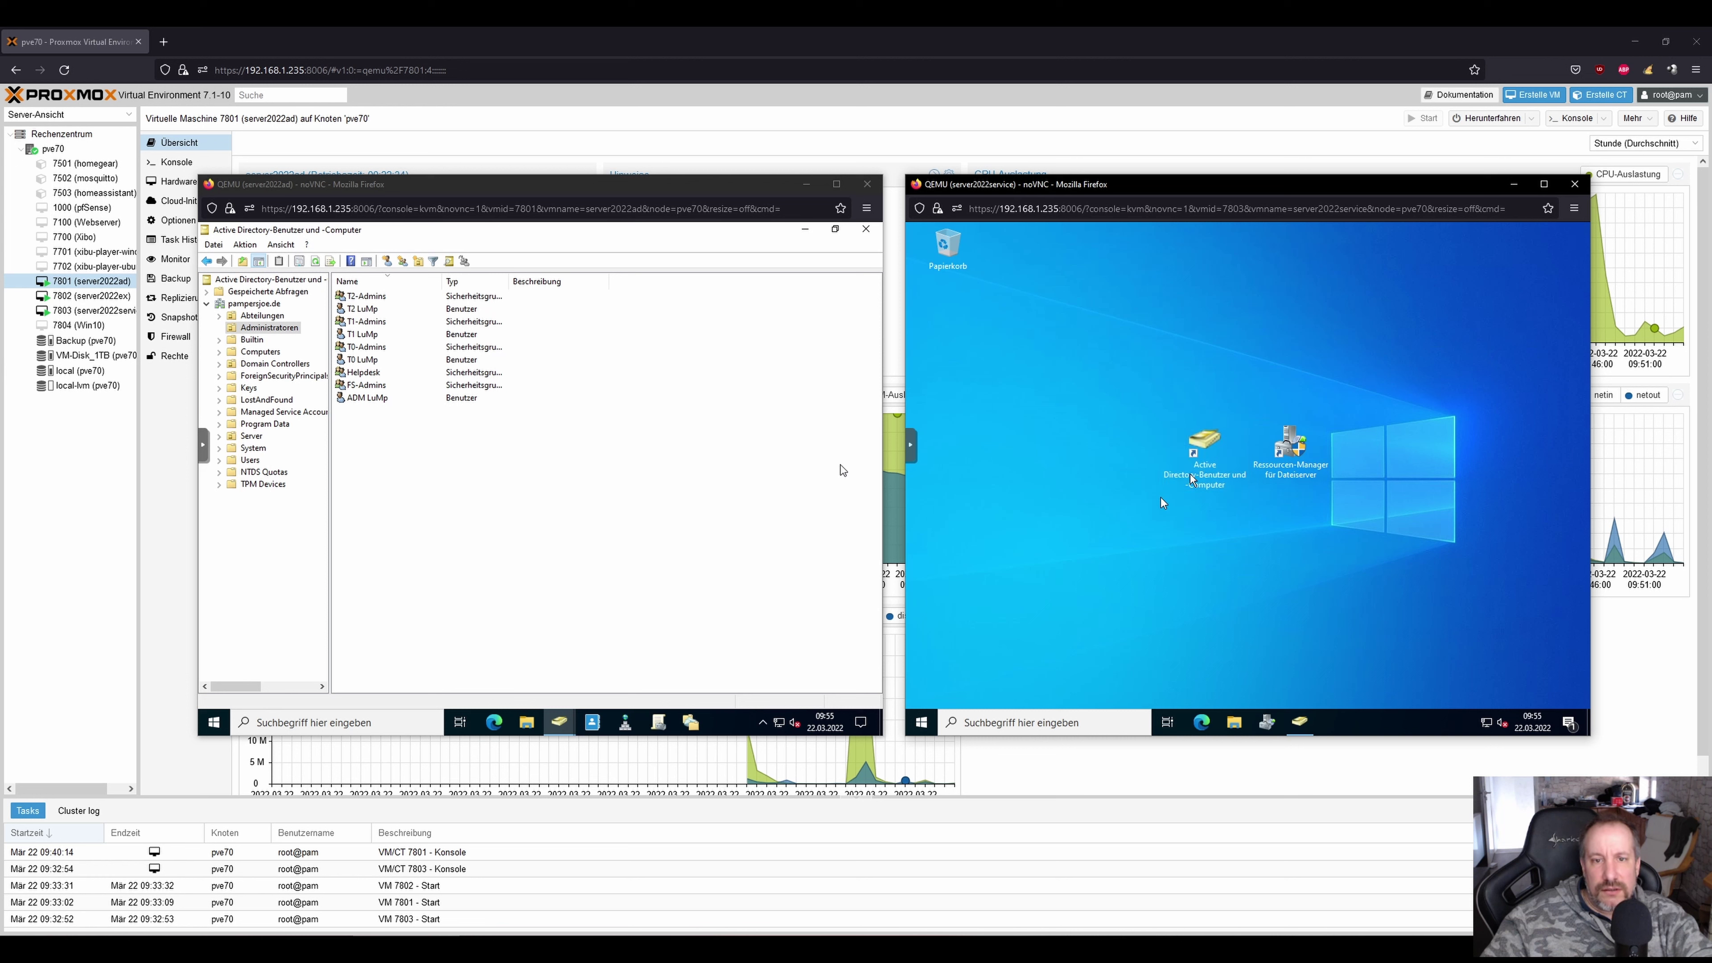
pyautogui.doubleClick(1233, 443)
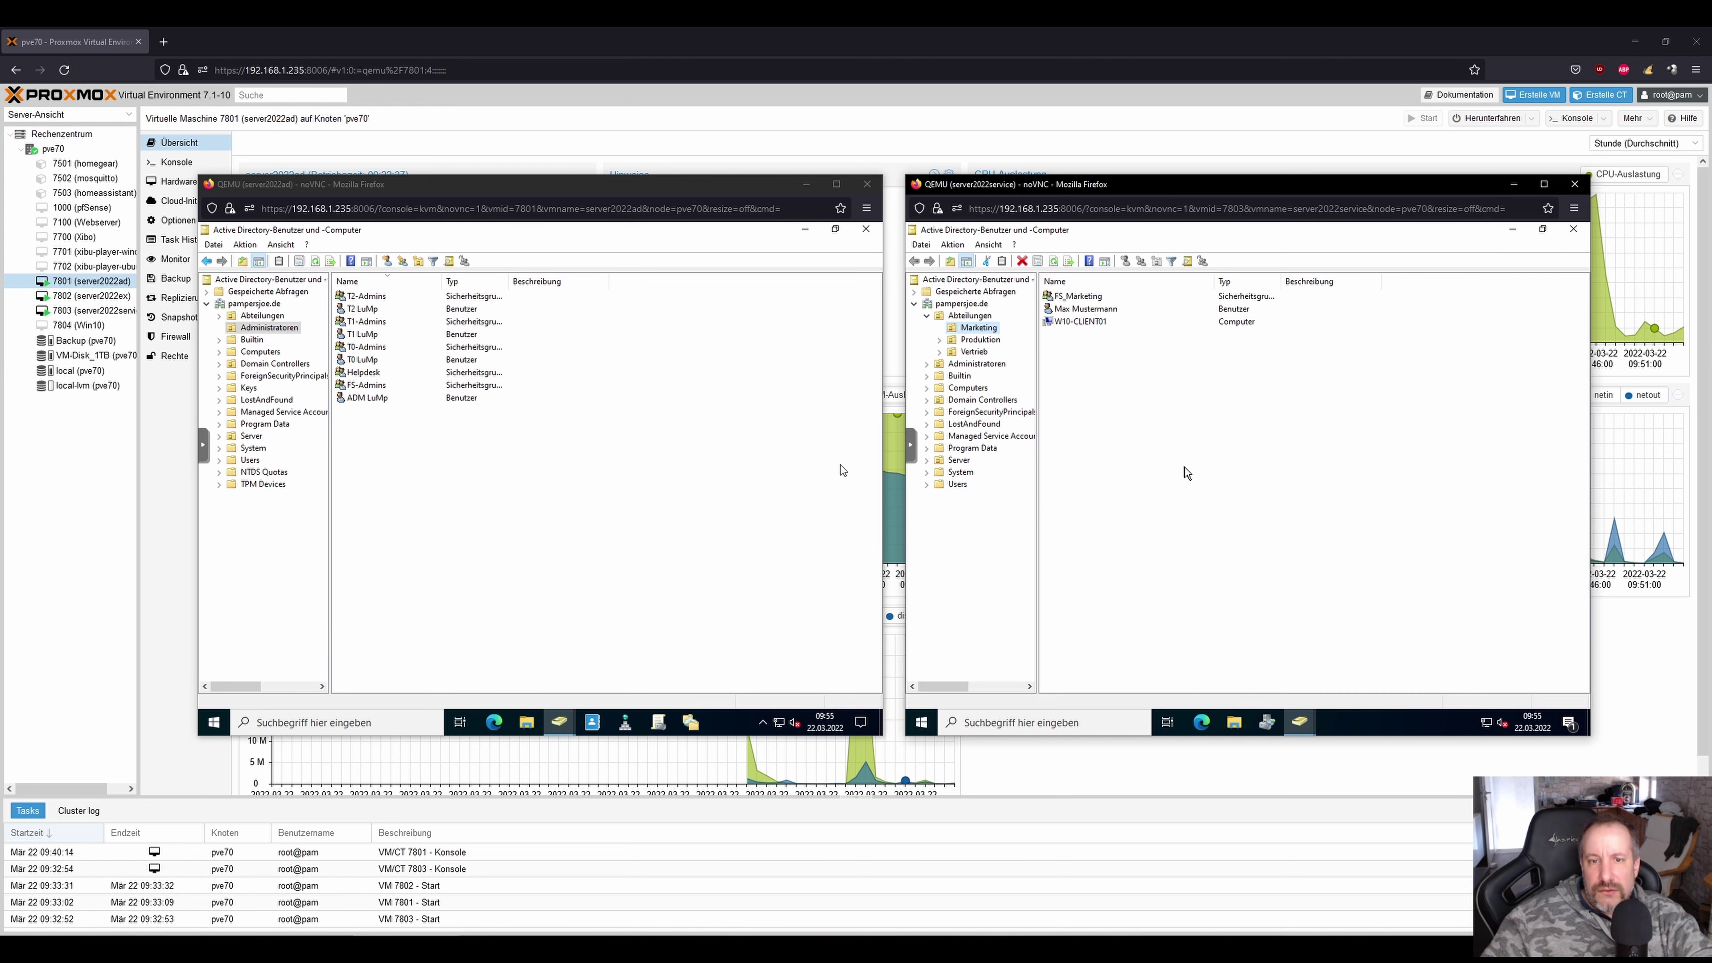
pyautogui.rightClick(1080, 299)
pyautogui.click(1035, 408)
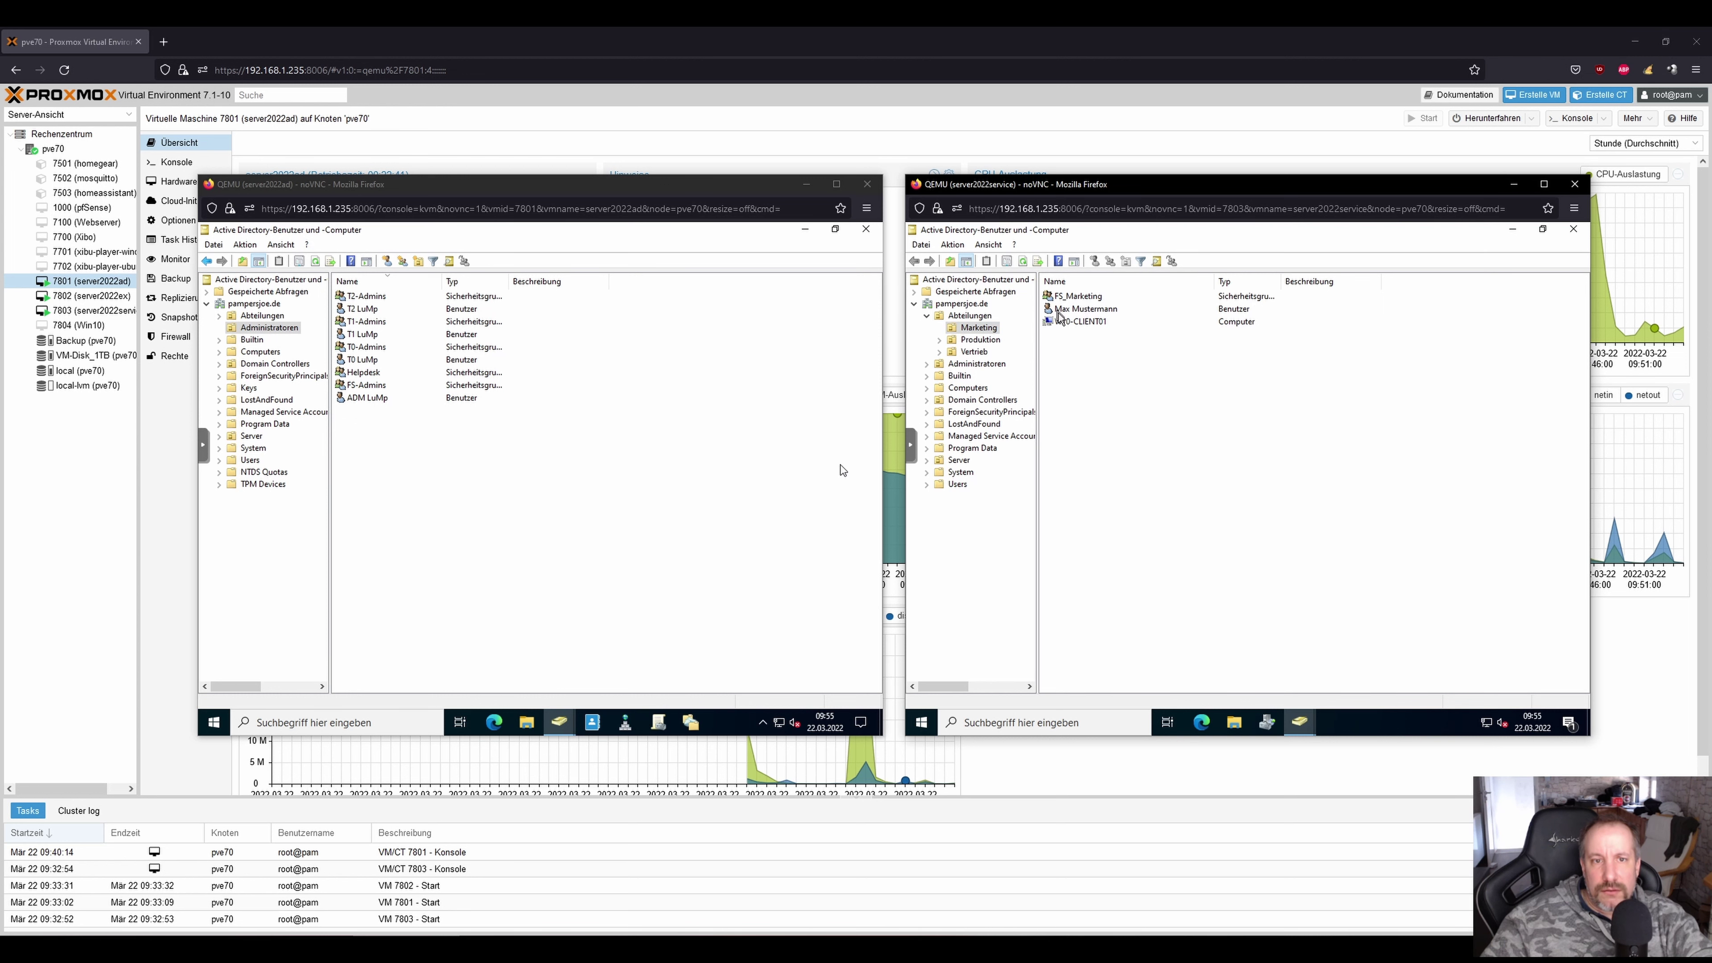
pyautogui.rightClick(1058, 310)
pyautogui.click(1107, 497)
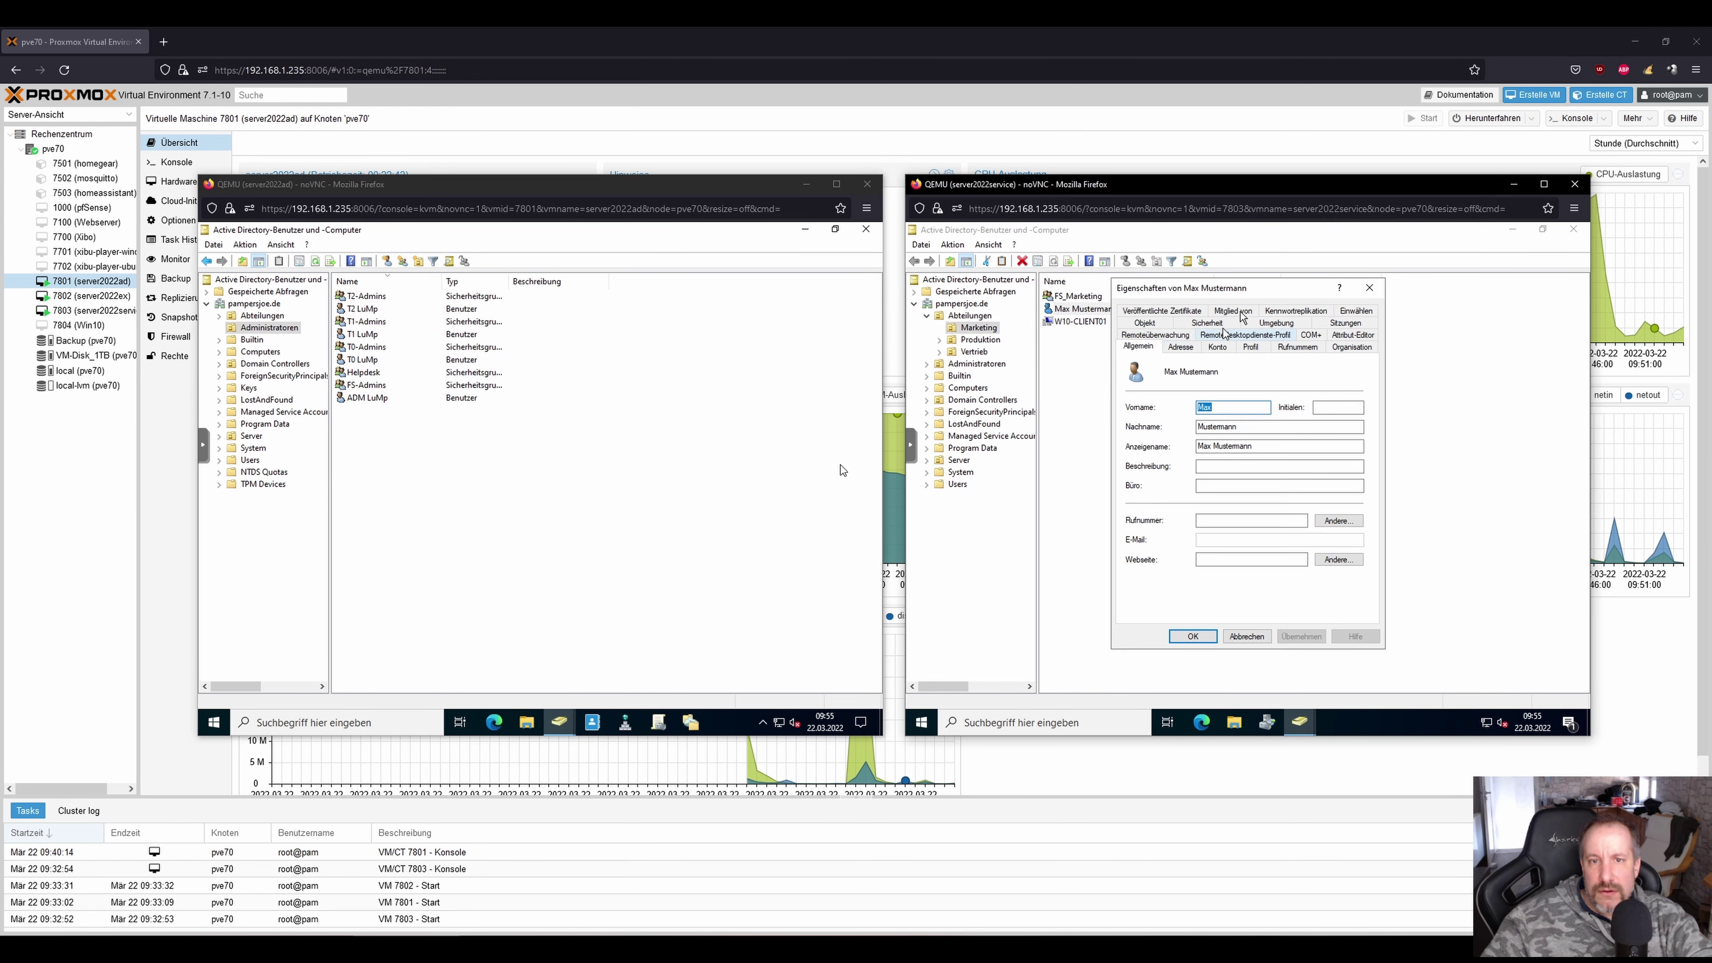
pyautogui.click(1237, 312)
pyautogui.click(1153, 510)
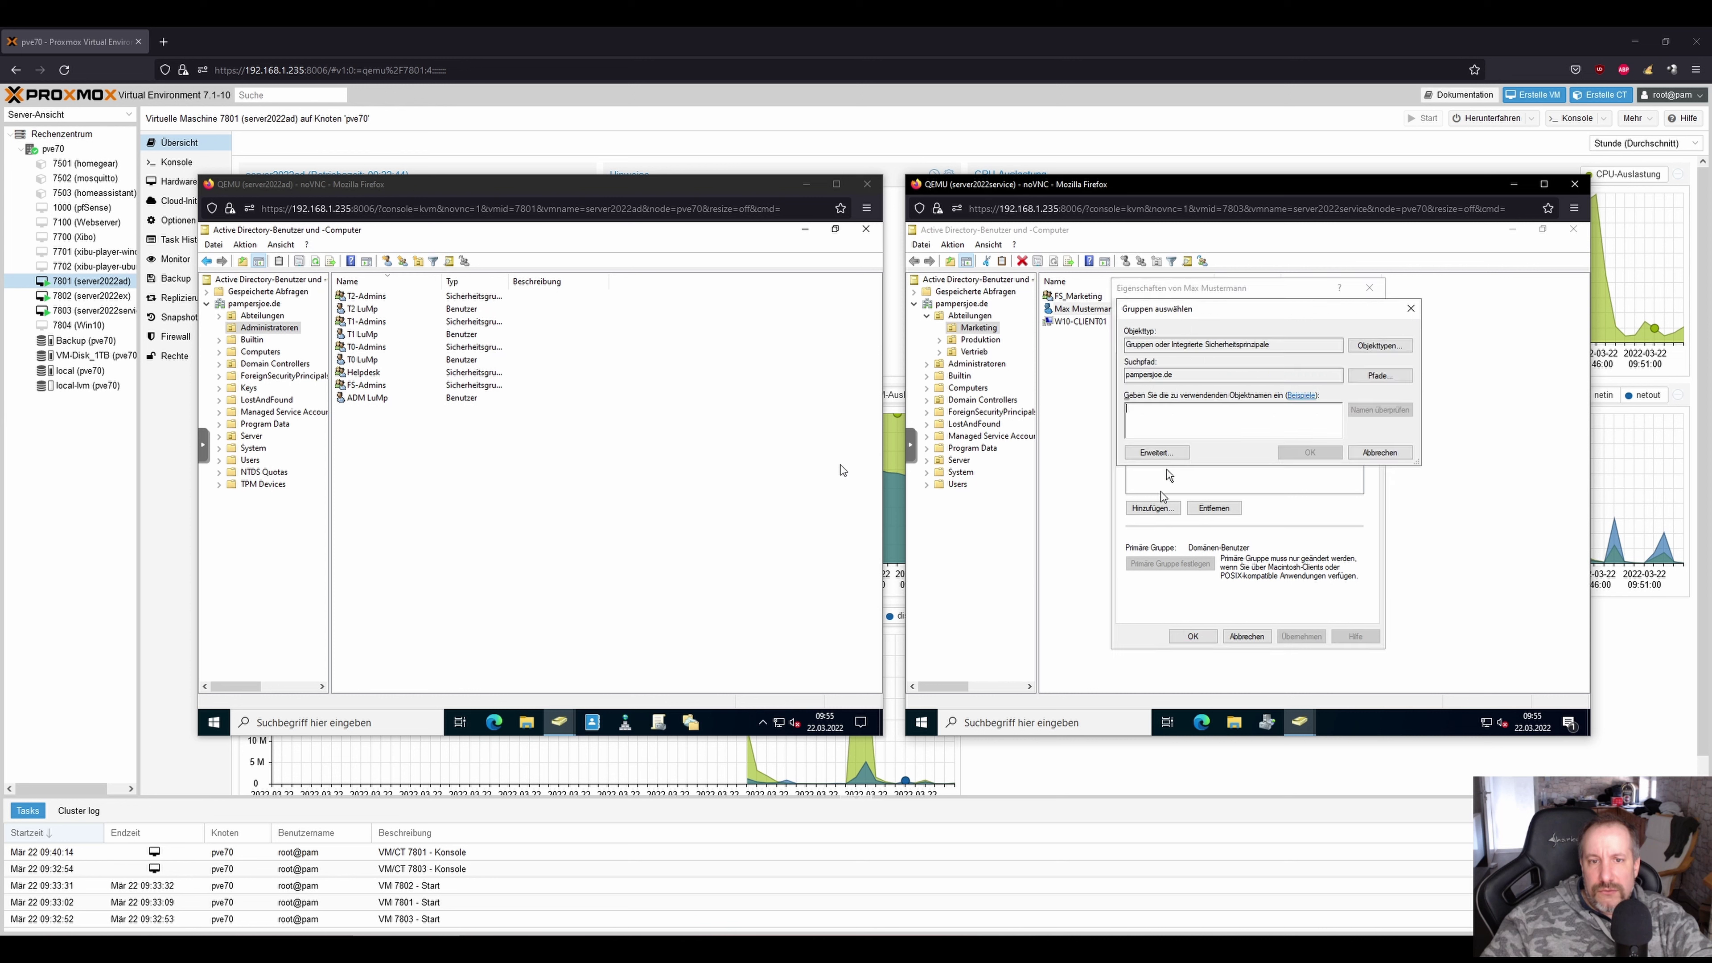
pyautogui.write('FS_Ve')
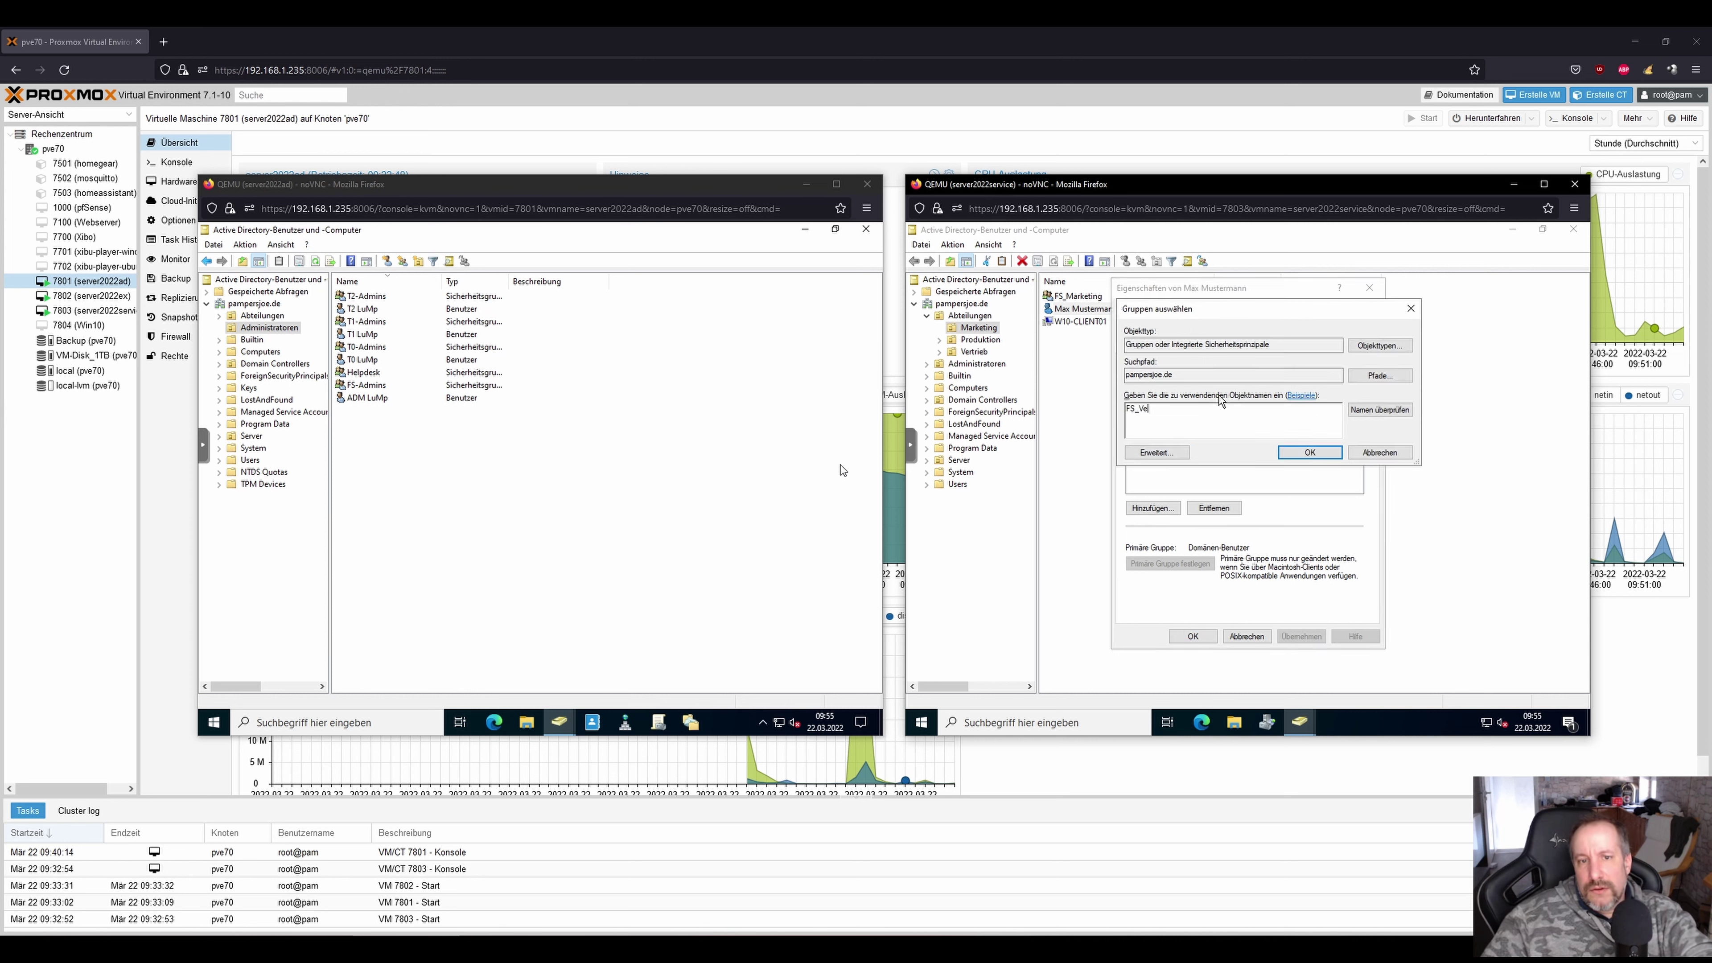
pyautogui.click(1358, 405)
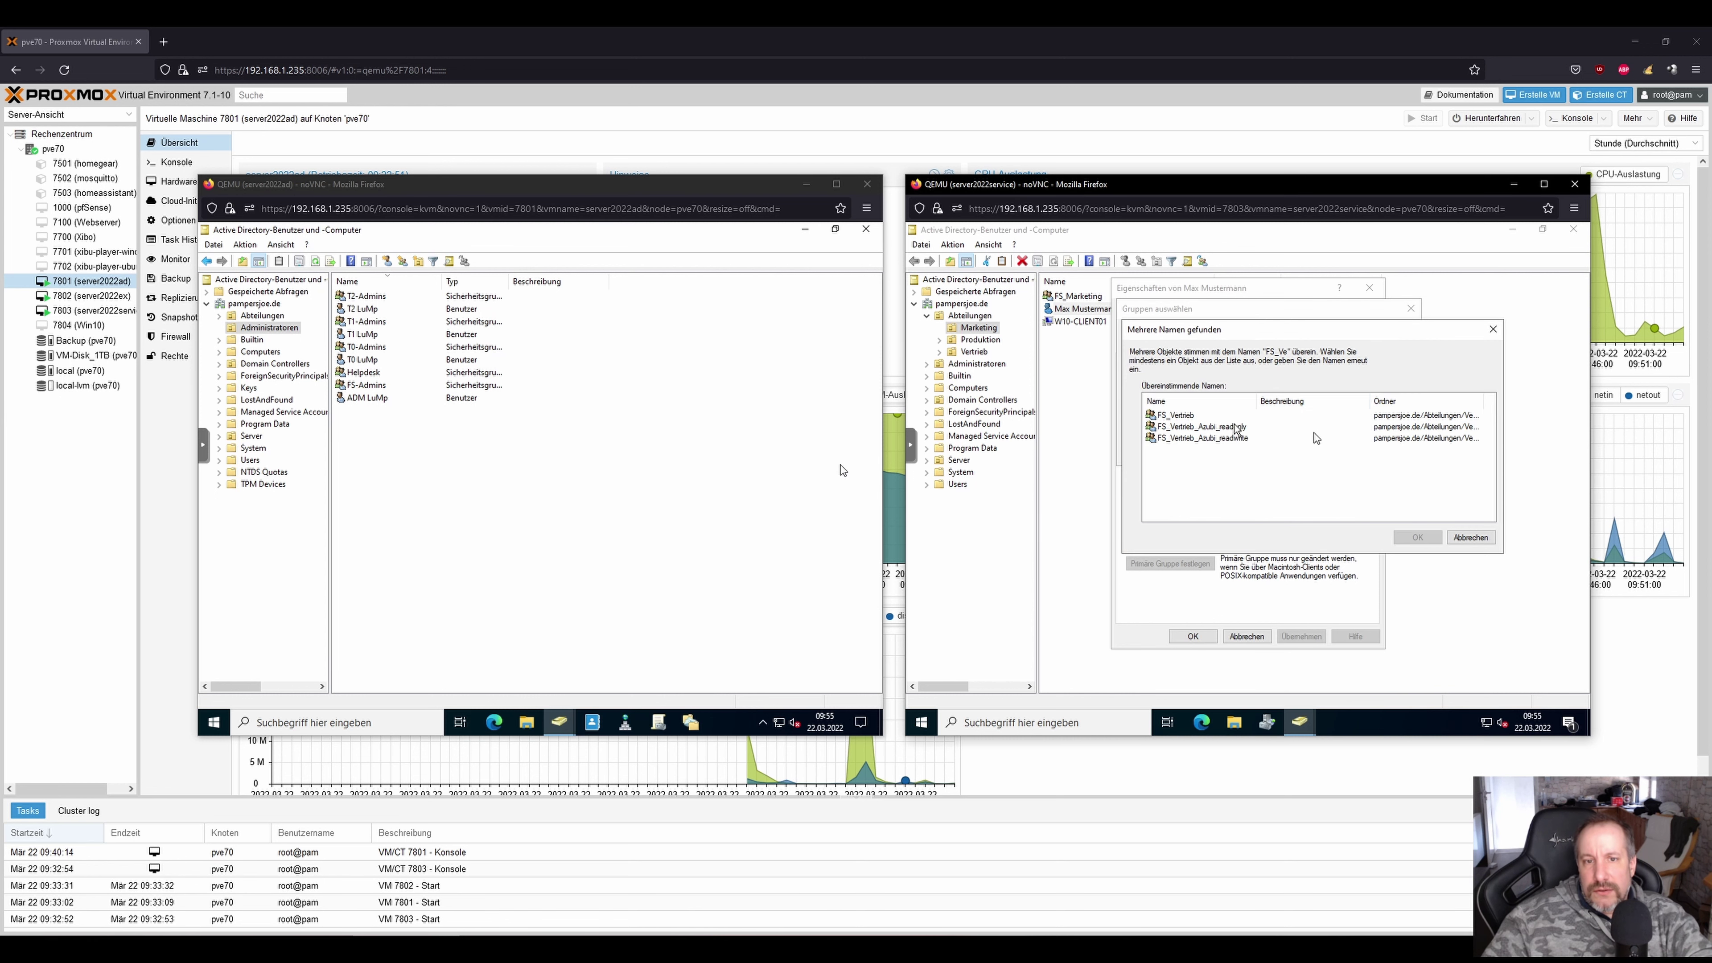
pyautogui.click(1418, 537)
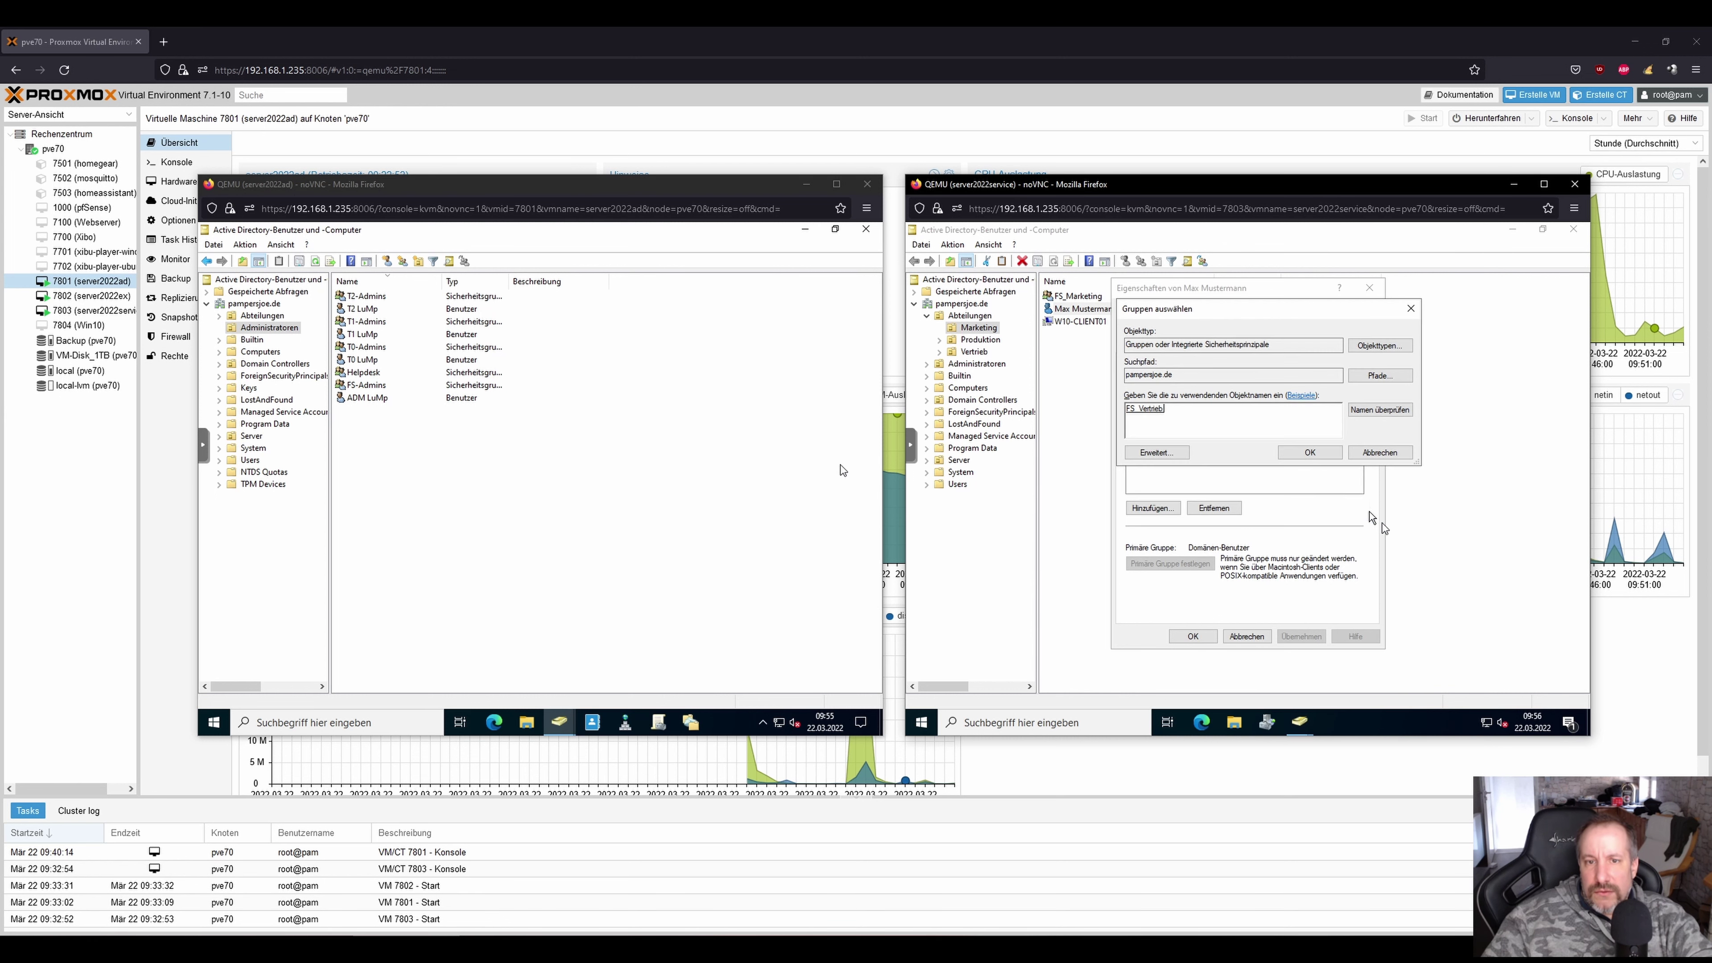
pyautogui.click(1307, 453)
pyautogui.click(1193, 636)
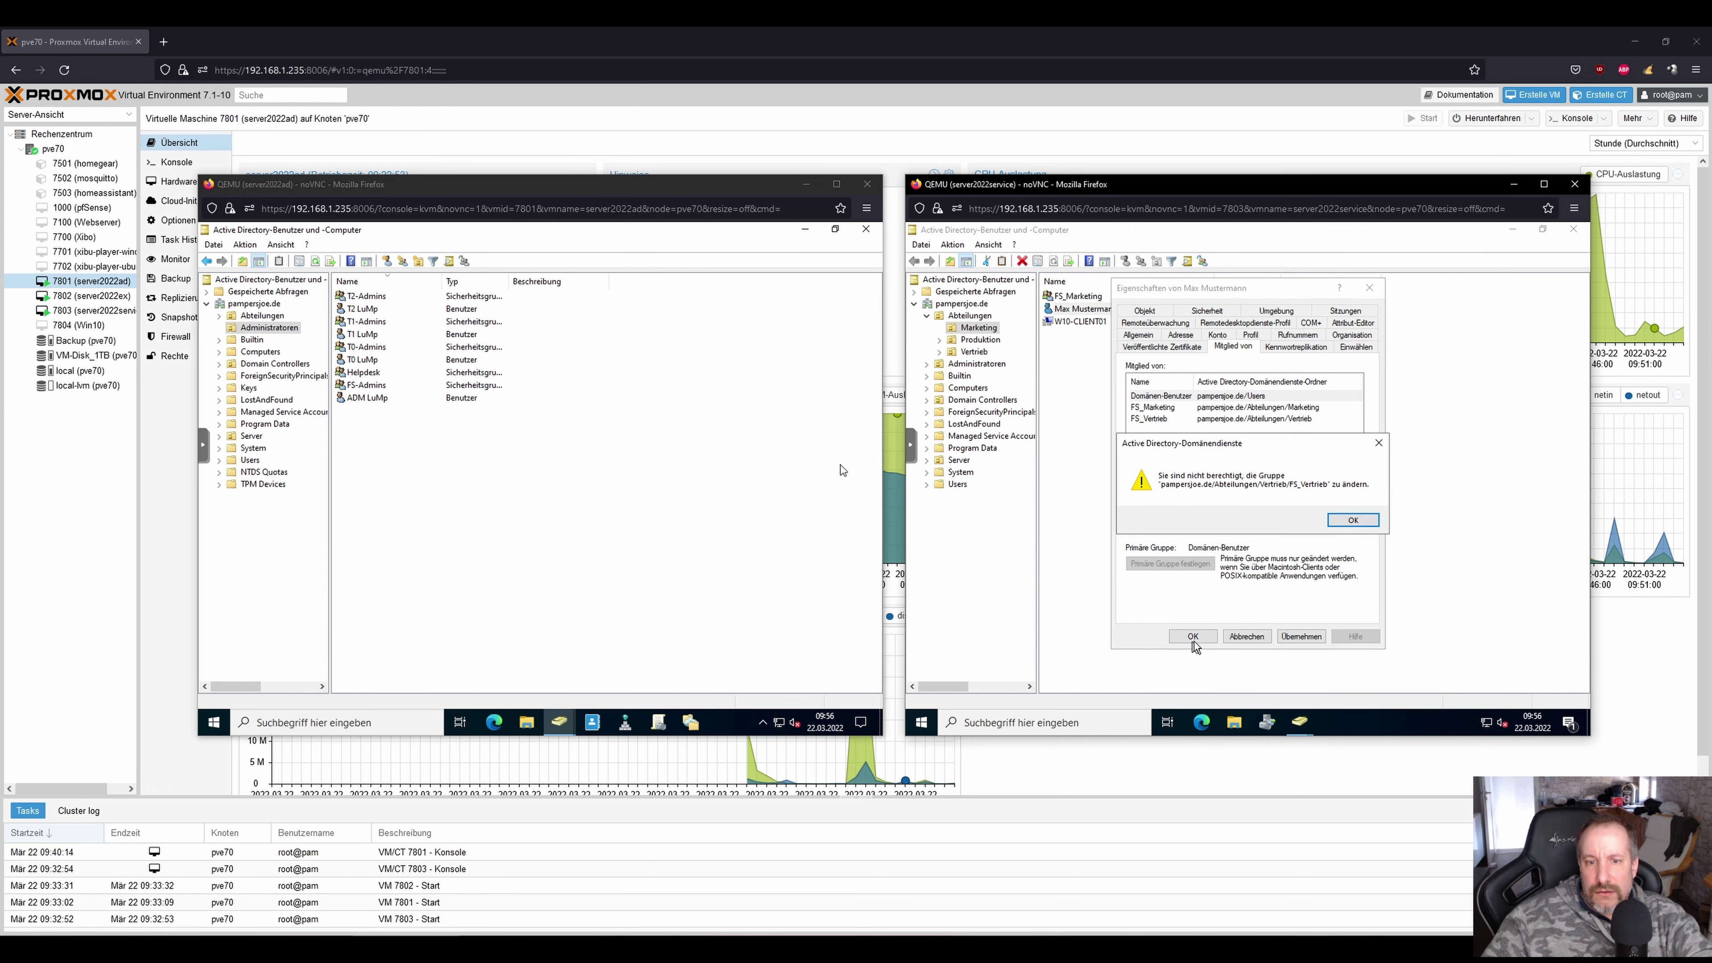
pyautogui.click(1353, 520)
# Close the directory console and bring up the Start button's sign-out and power menu.
pyautogui.click(1574, 229)
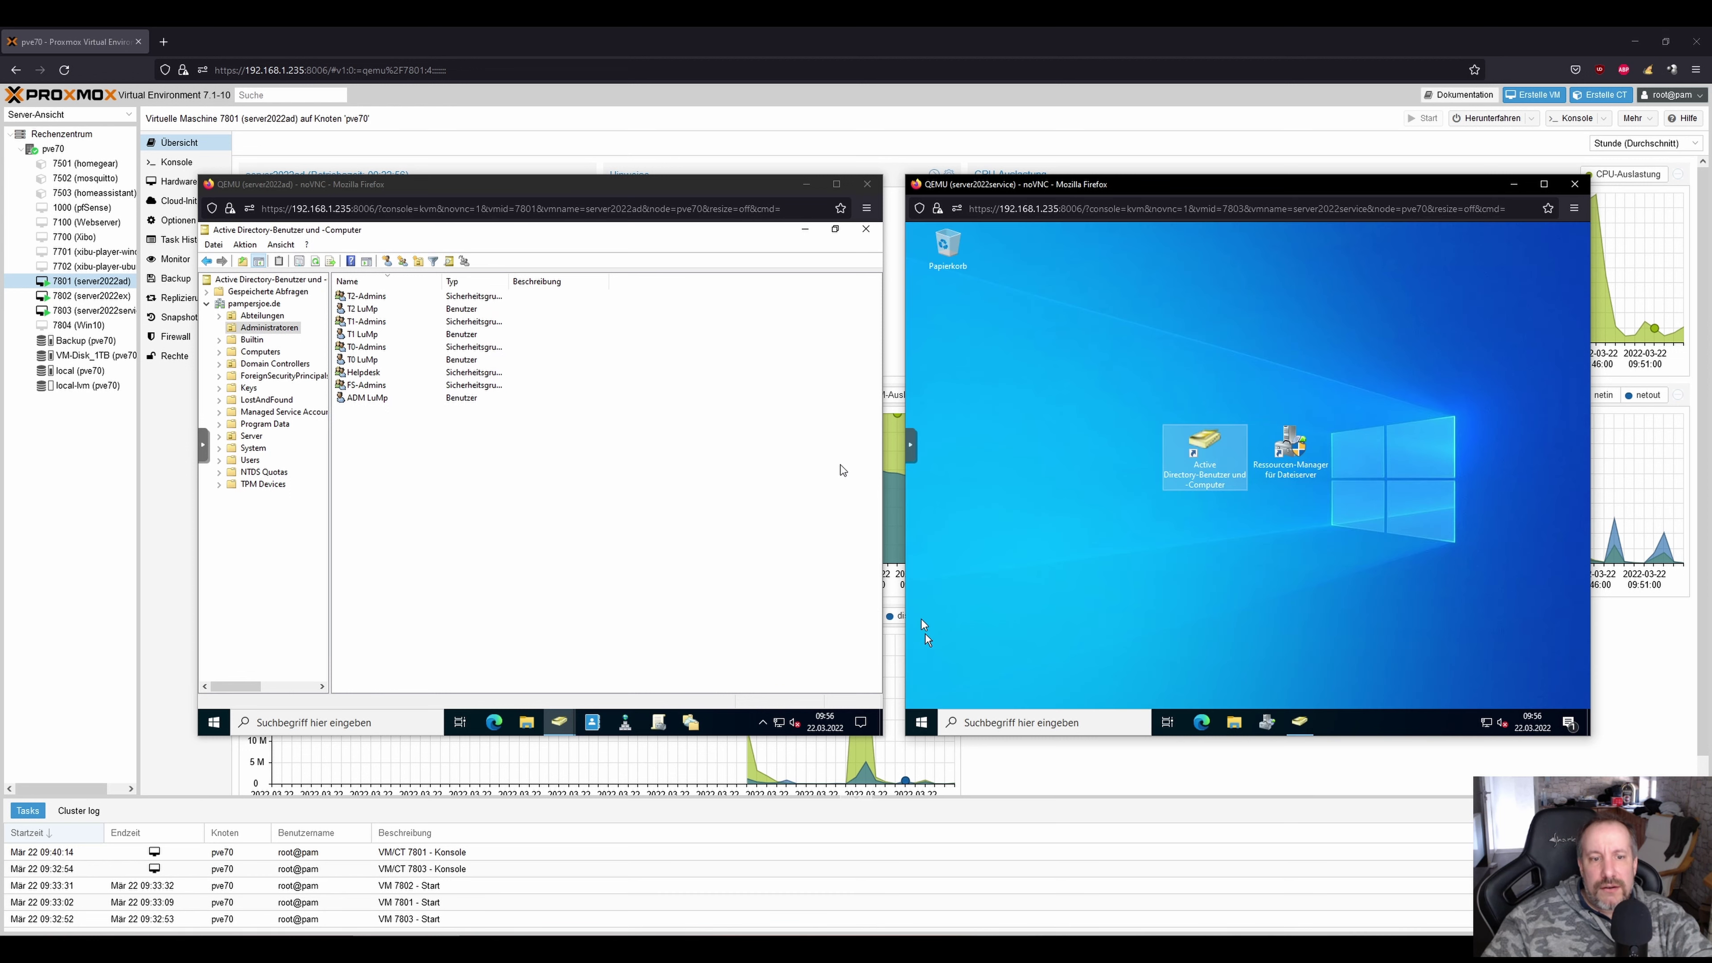
pyautogui.rightClick(921, 722)
pyautogui.moveTo(1007, 677)
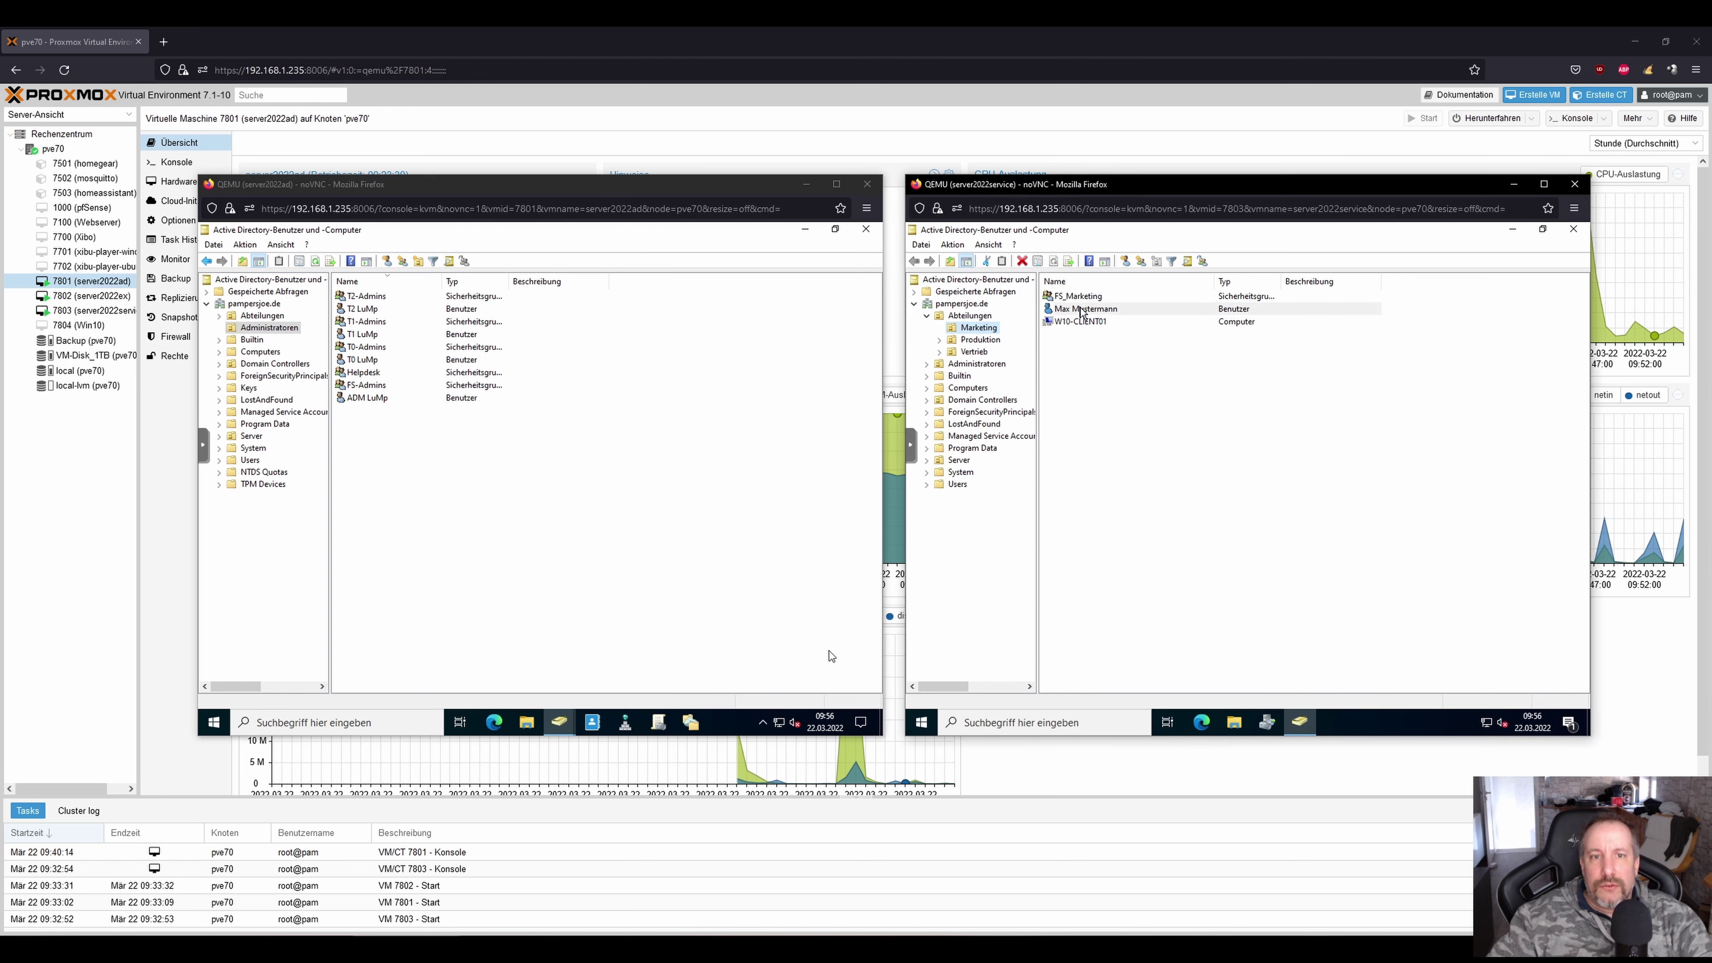
# Add FS_Vertrieb to the Marketing test user's Member Of list, apply, and close without error.
pyautogui.rightClick(1080, 310)
pyautogui.click(1119, 507)
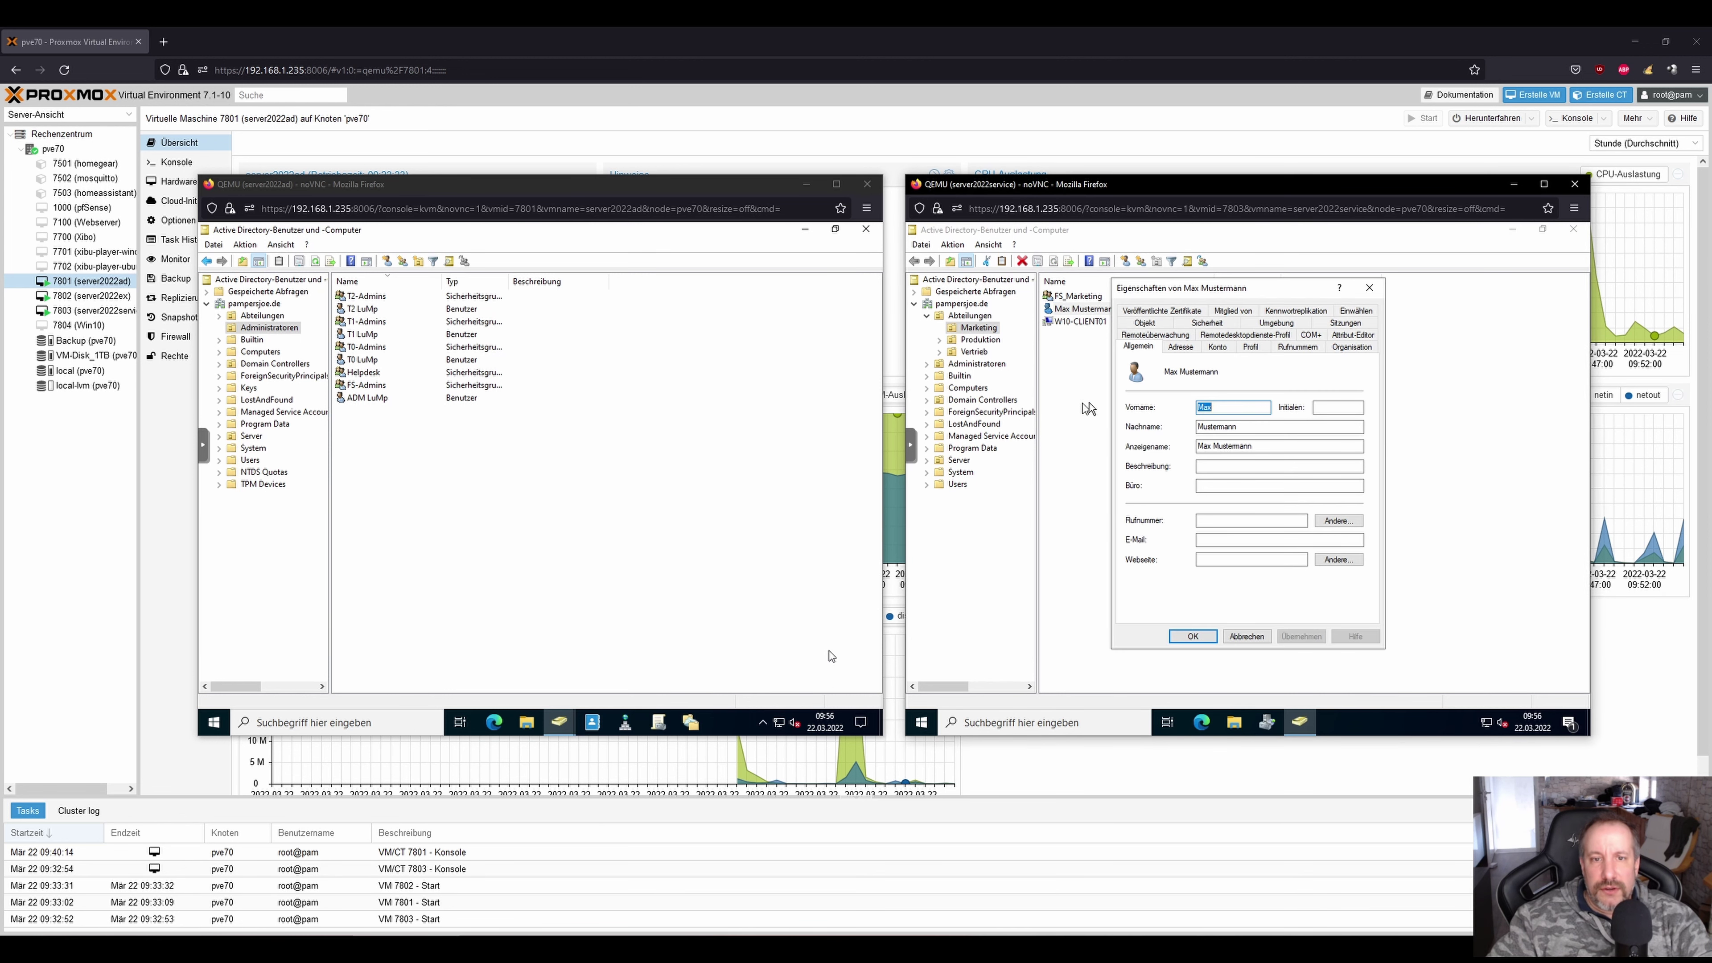
pyautogui.click(1231, 311)
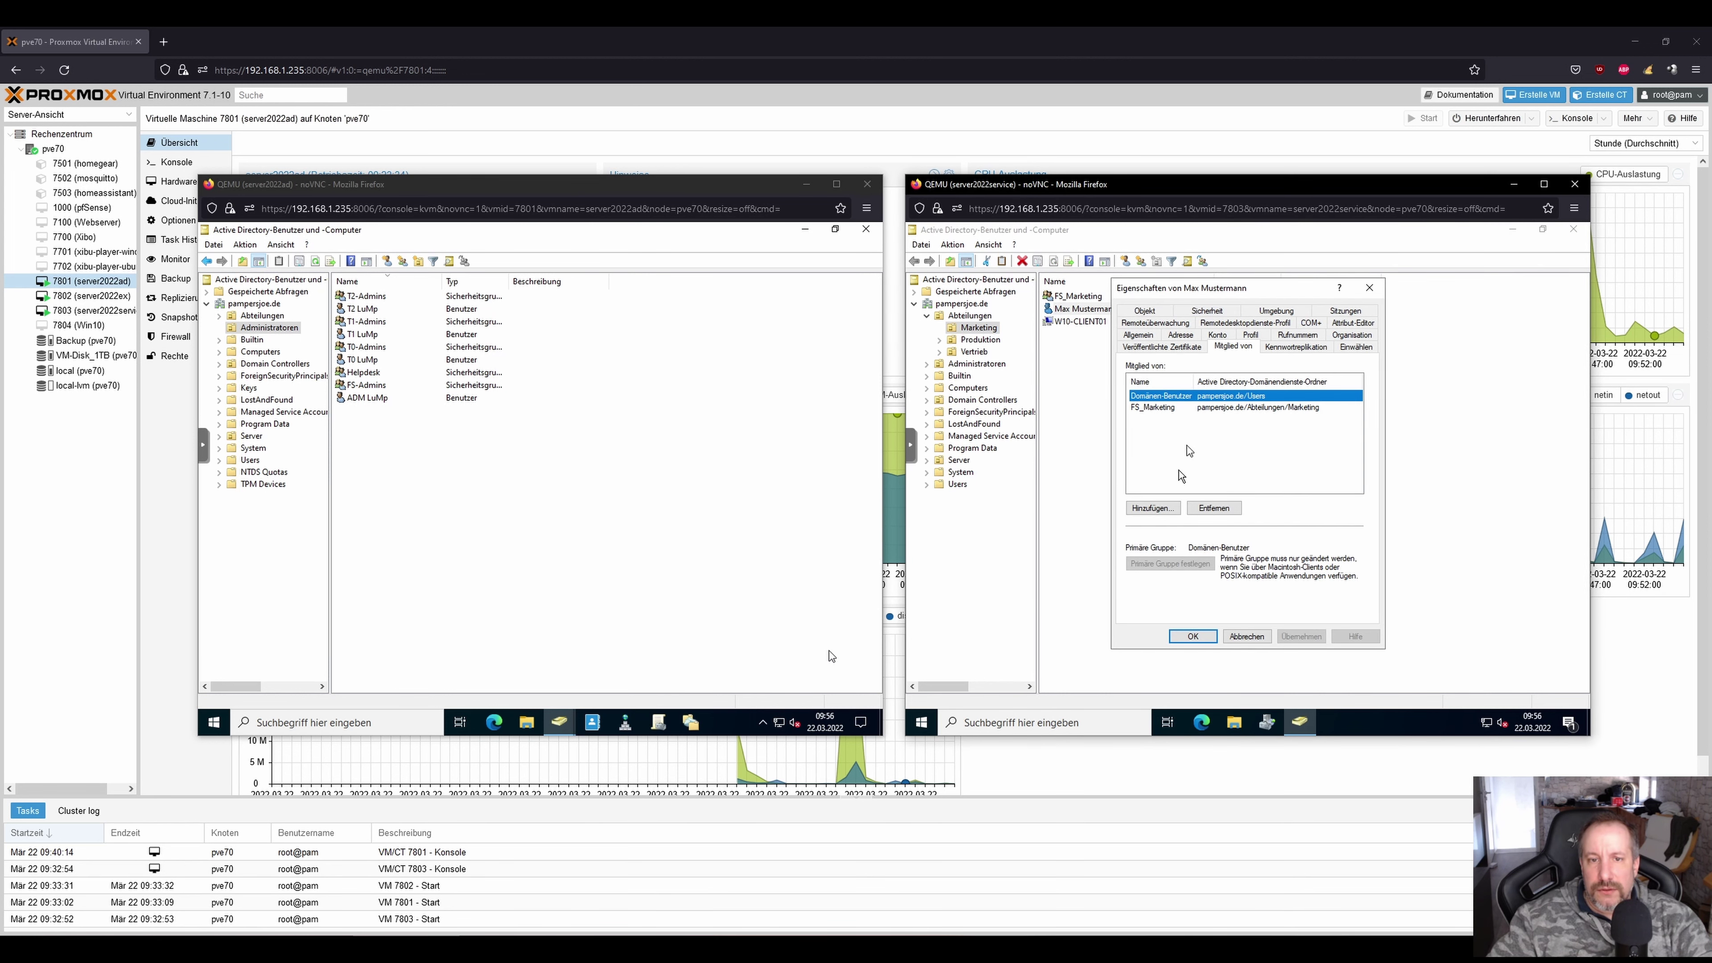
pyautogui.click(1152, 507)
pyautogui.write('FS_')
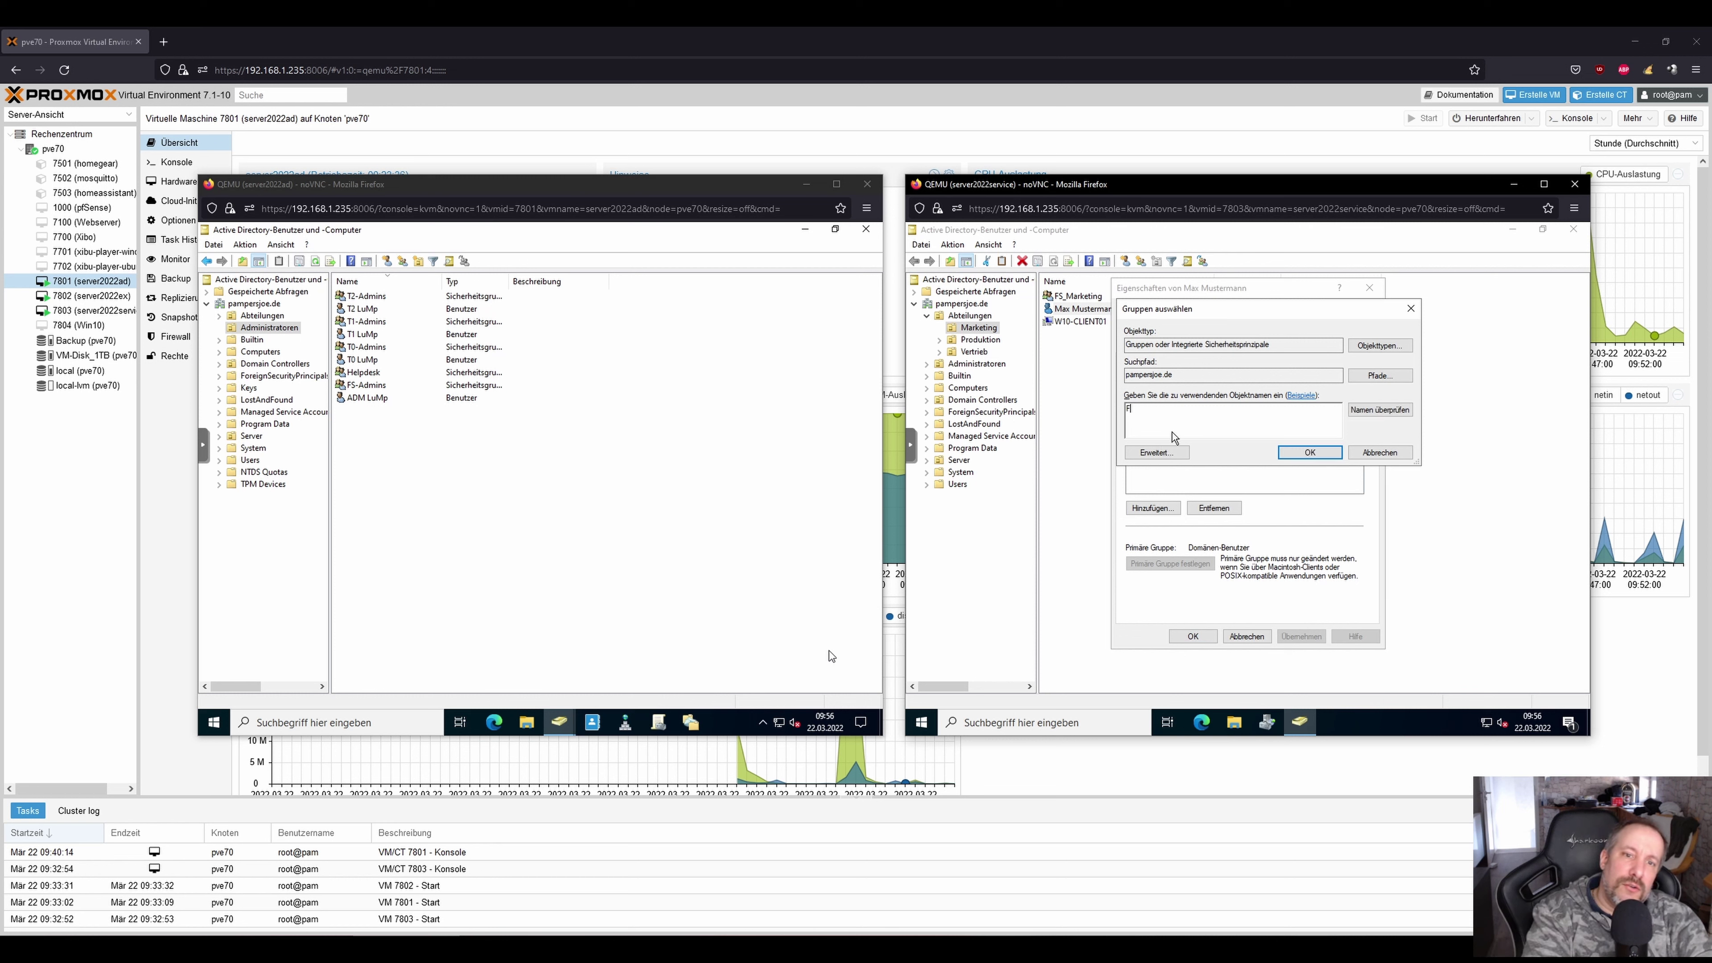
pyautogui.press('Return')
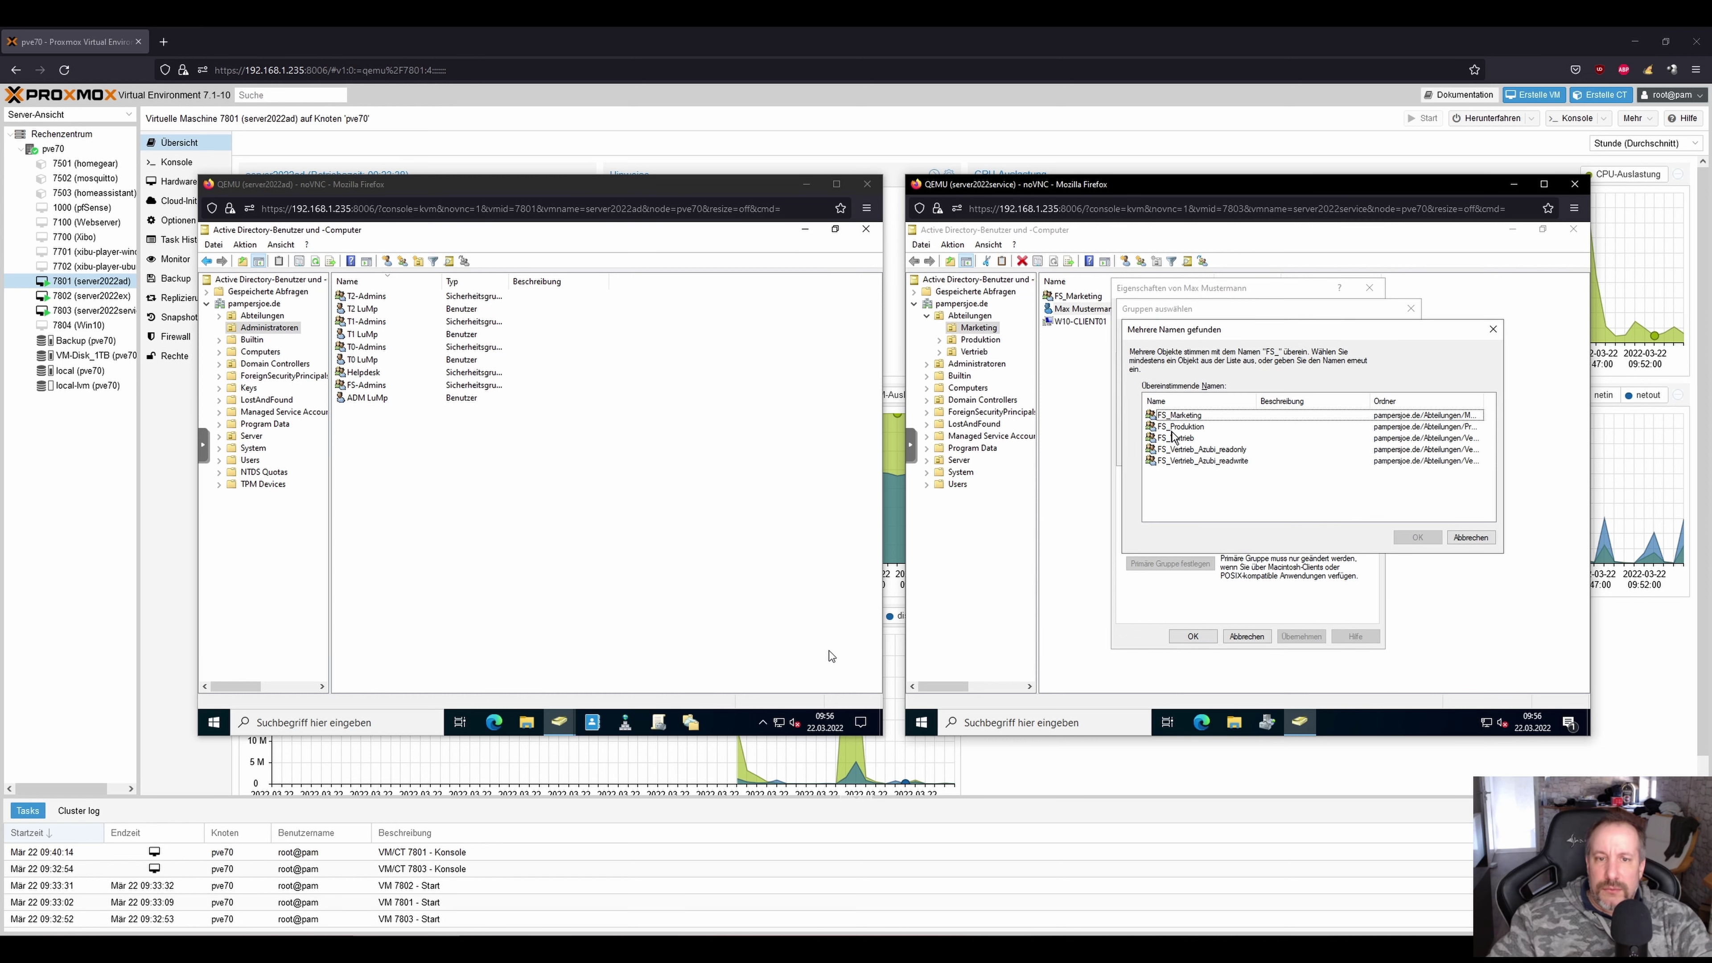
pyautogui.click(1176, 438)
pyautogui.doubleClick(1180, 440)
pyautogui.click(1293, 456)
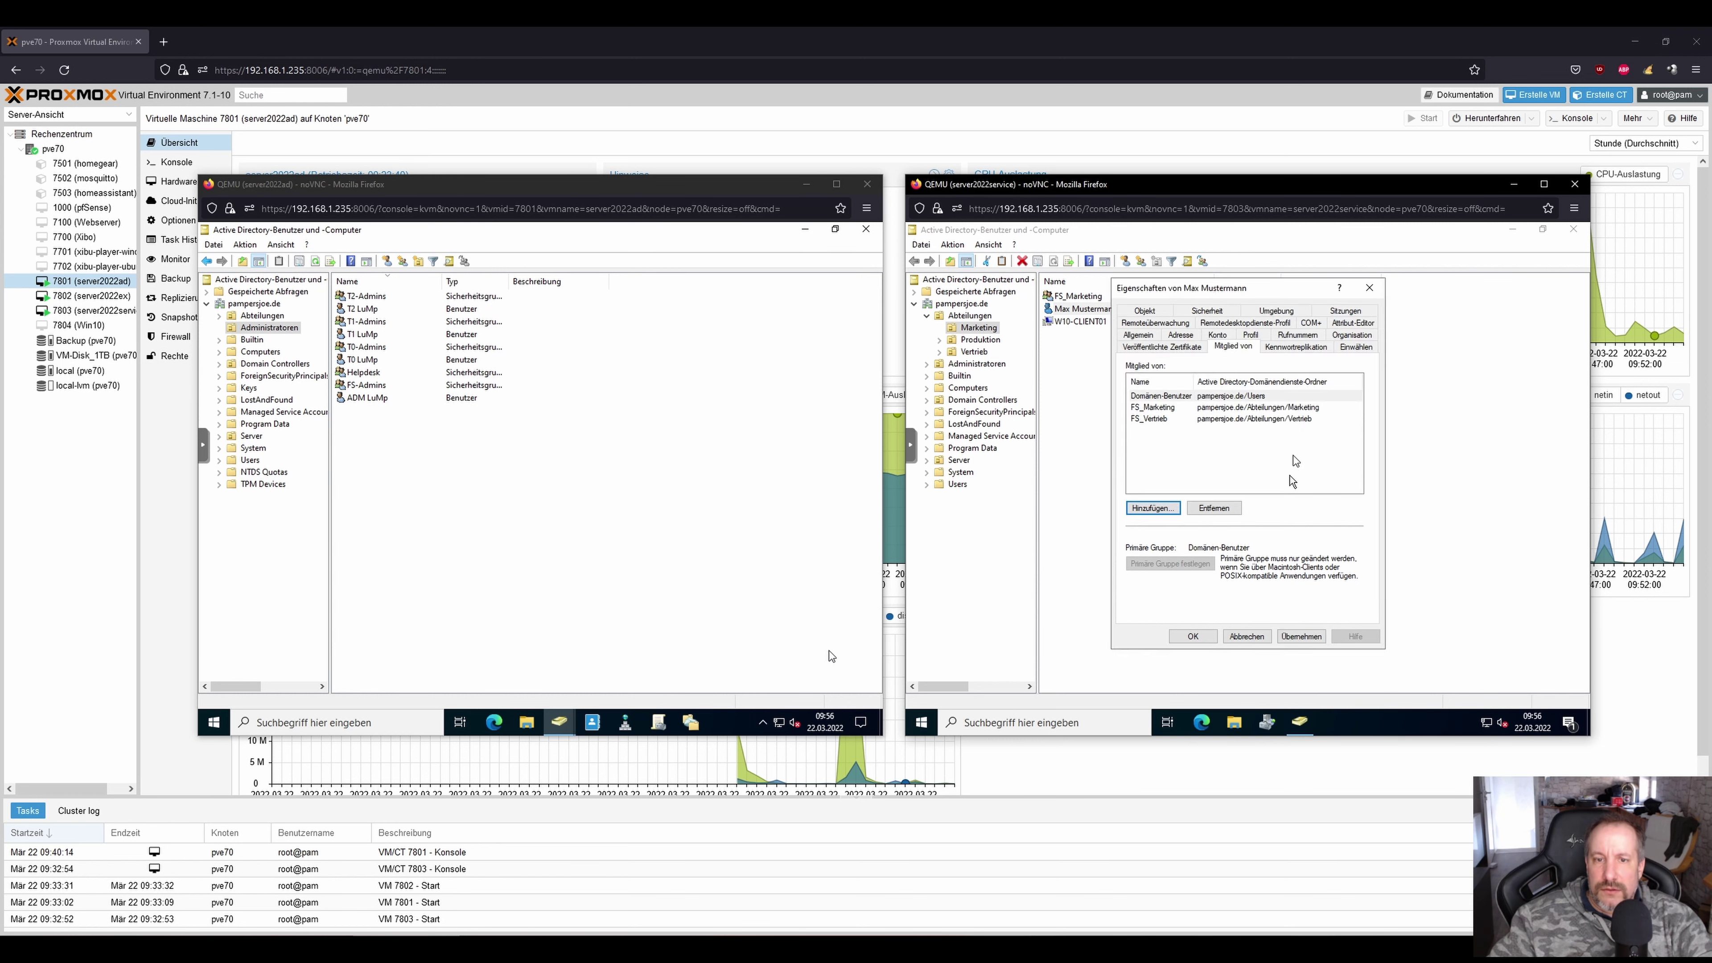
pyautogui.click(1295, 637)
pyautogui.click(1192, 636)
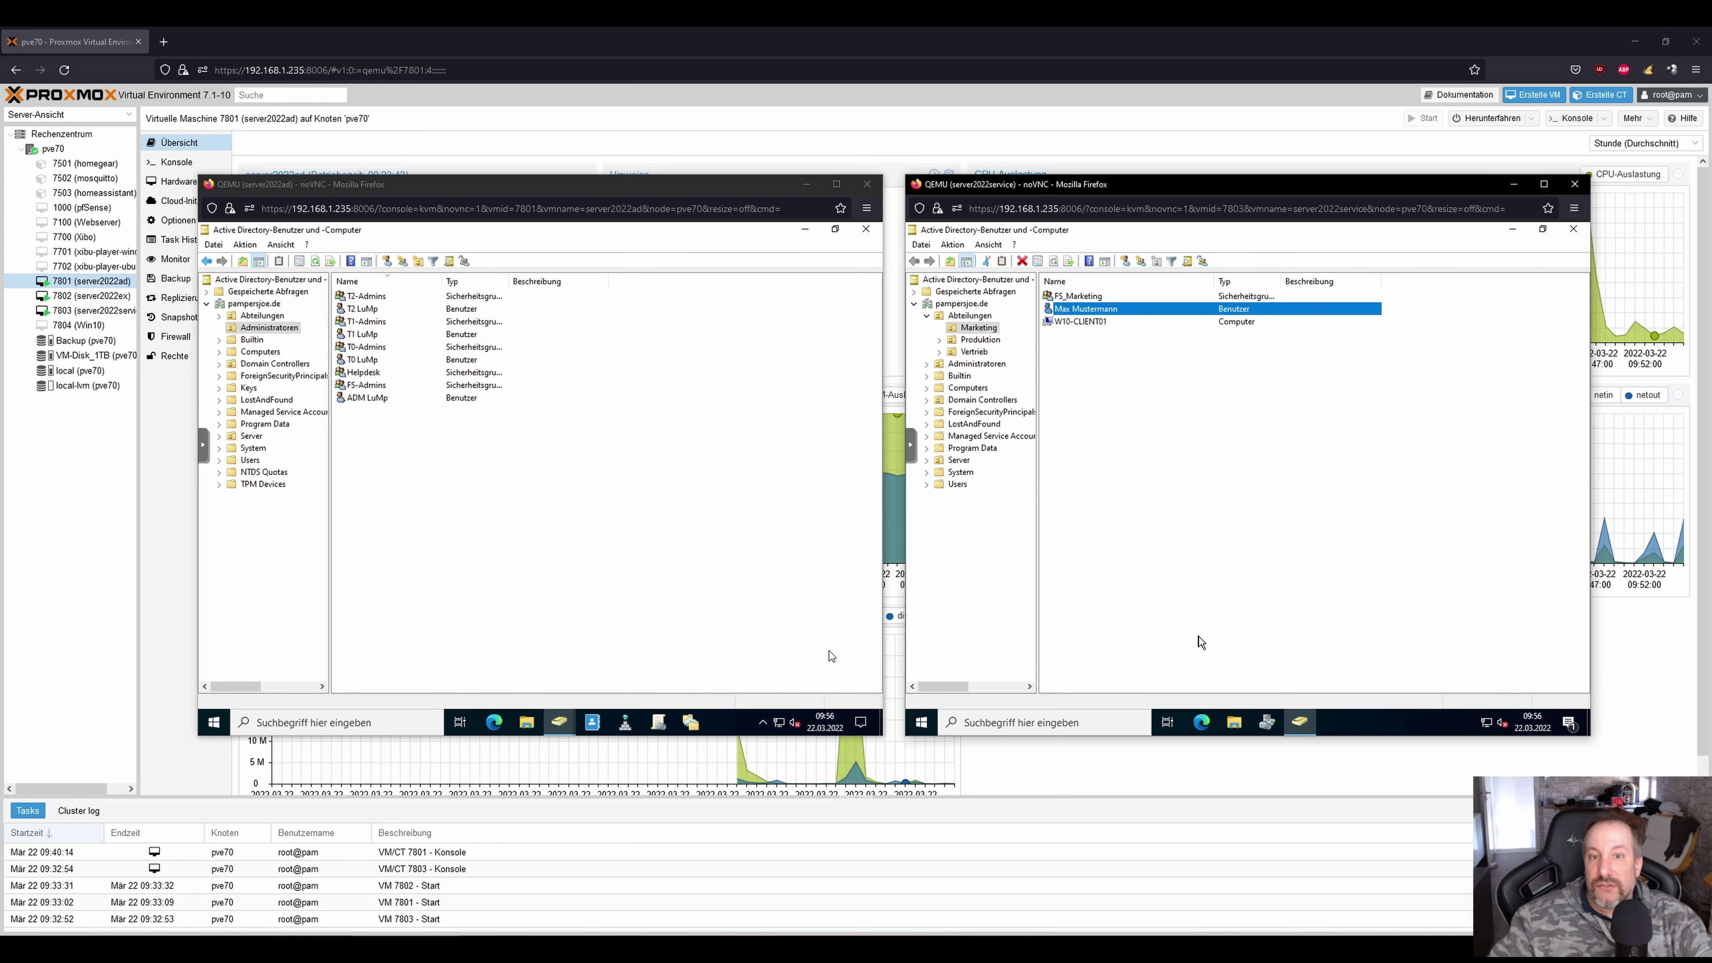
pyautogui.click(1205, 560)
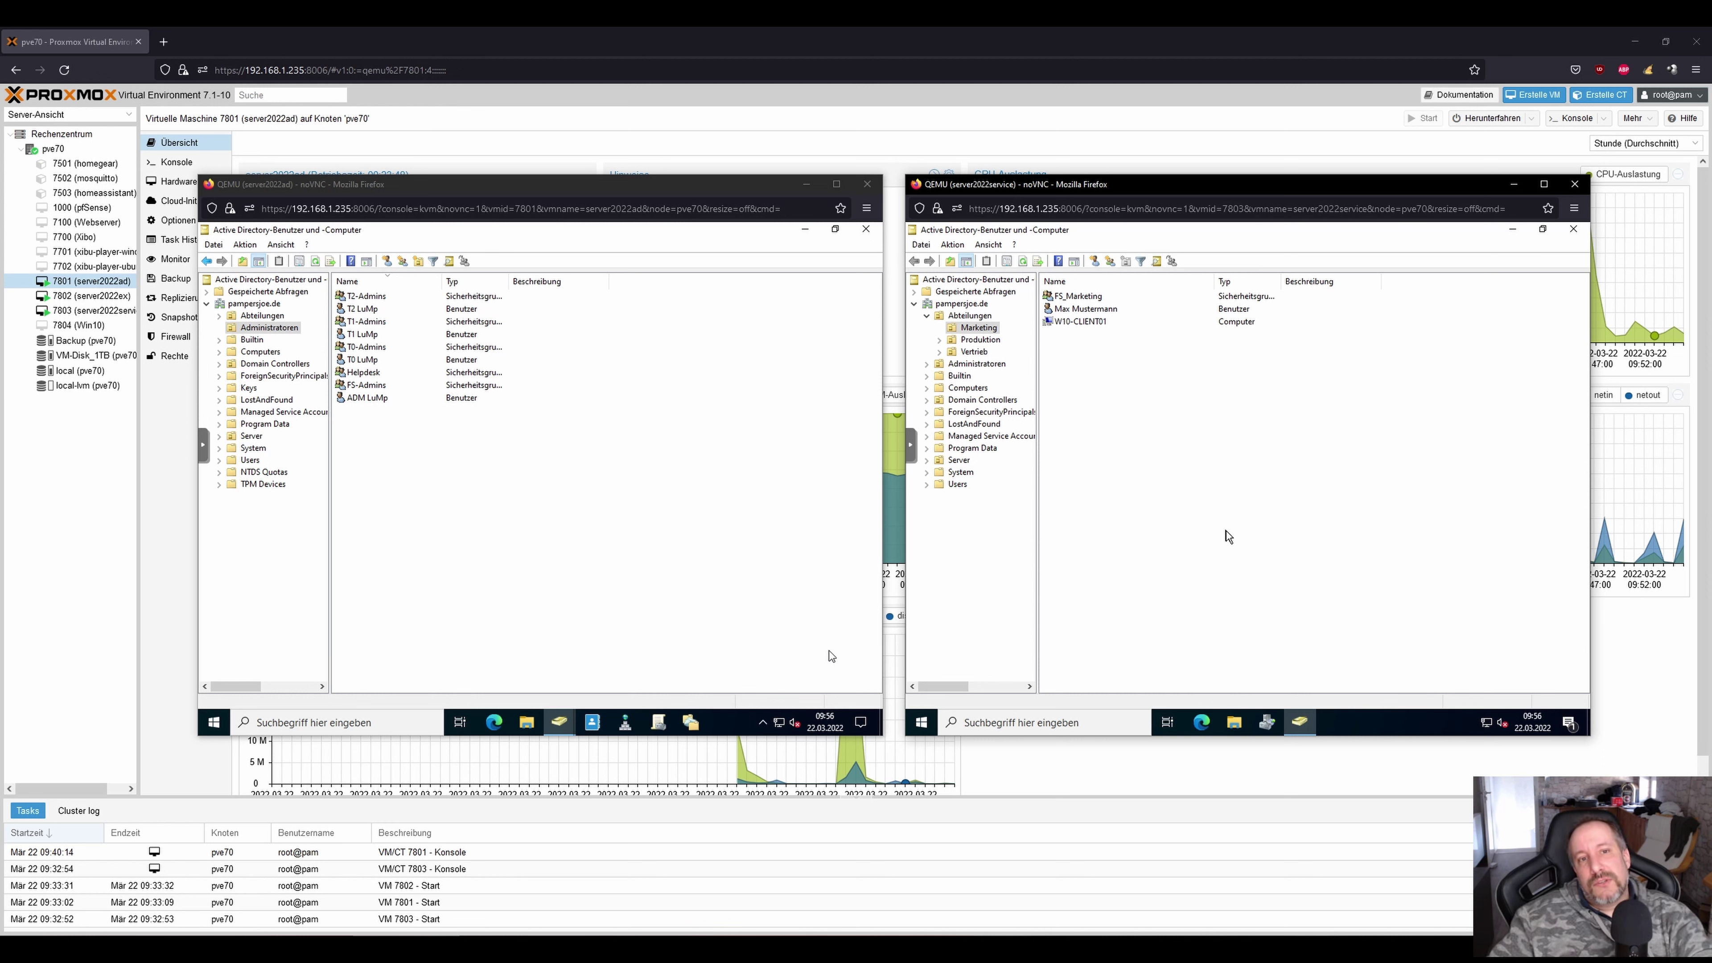
# Reset the Marketing test user's password to a new value and acknowledge the success message.
pyautogui.rightClick(1064, 311)
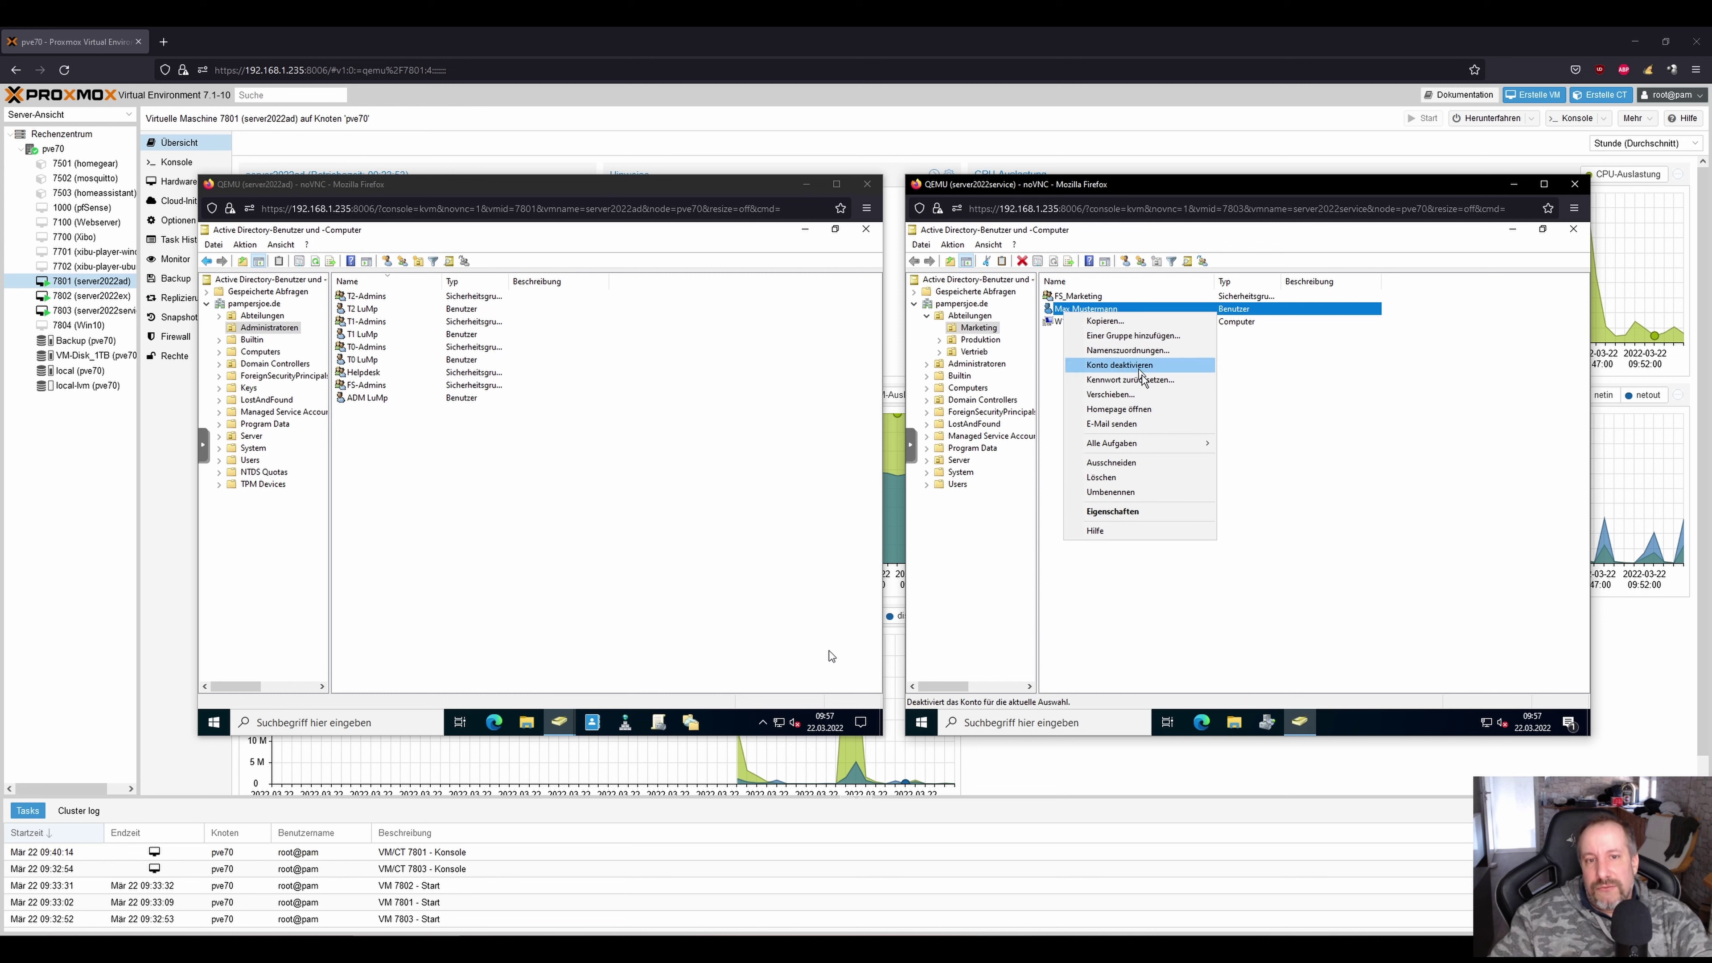
pyautogui.click(1132, 379)
pyautogui.write('Passwort1234')
pyautogui.press('Tab')
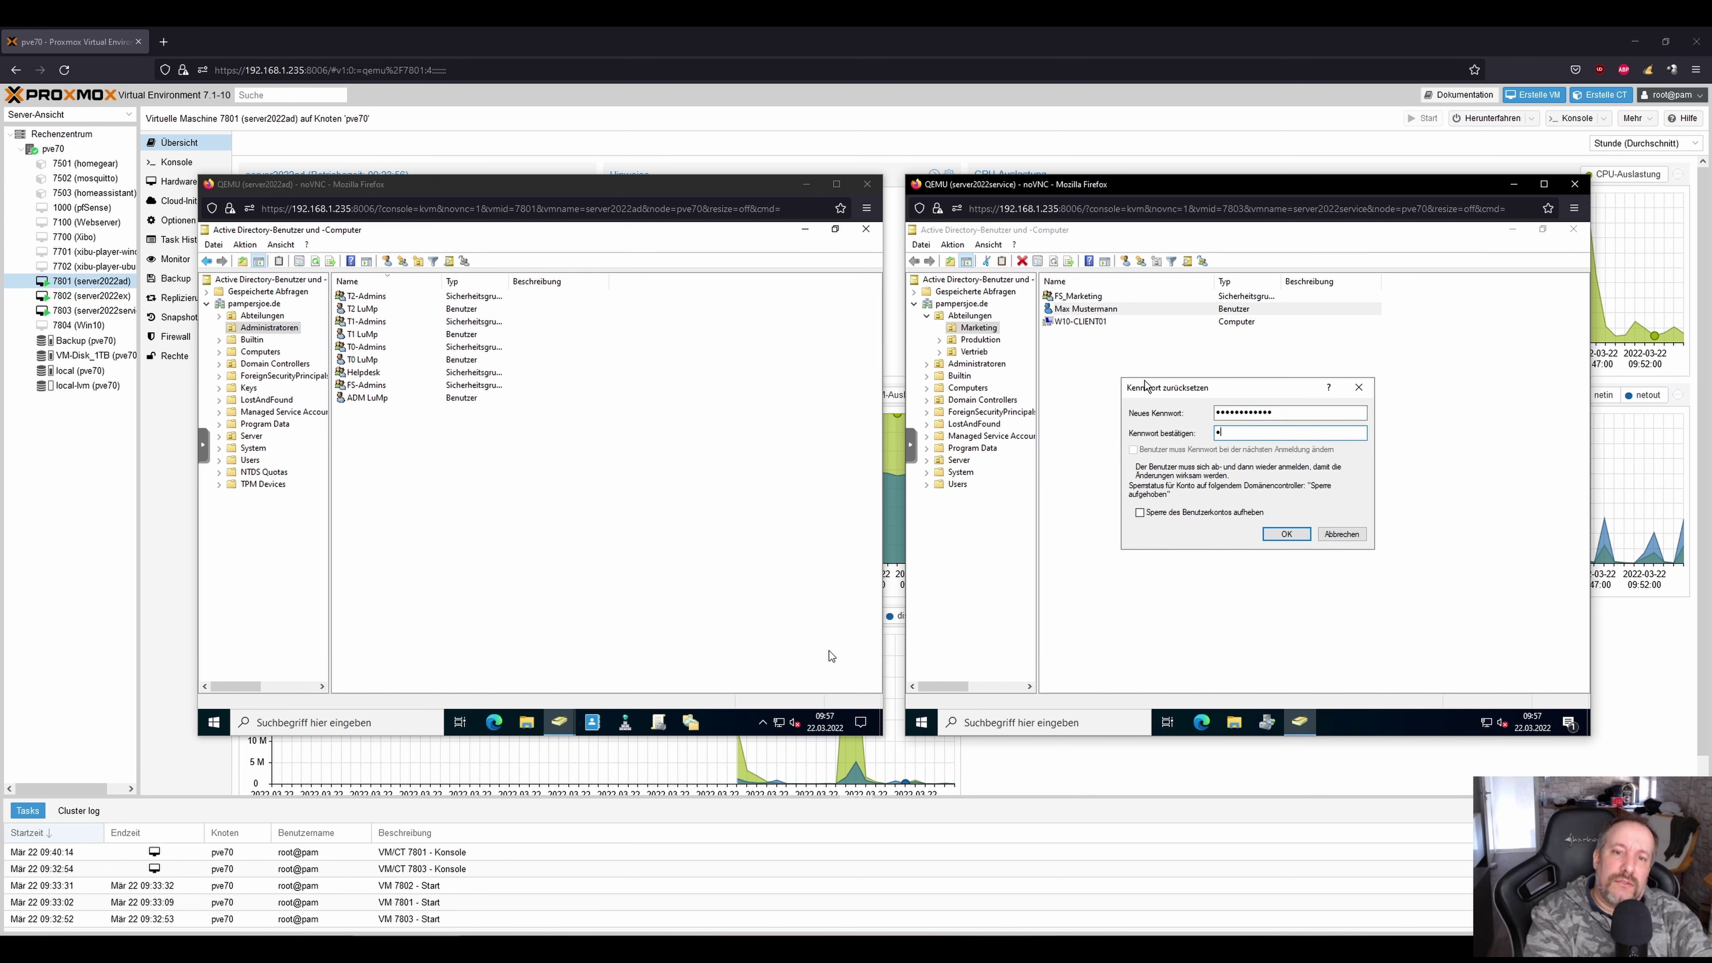
pyautogui.press('Return')
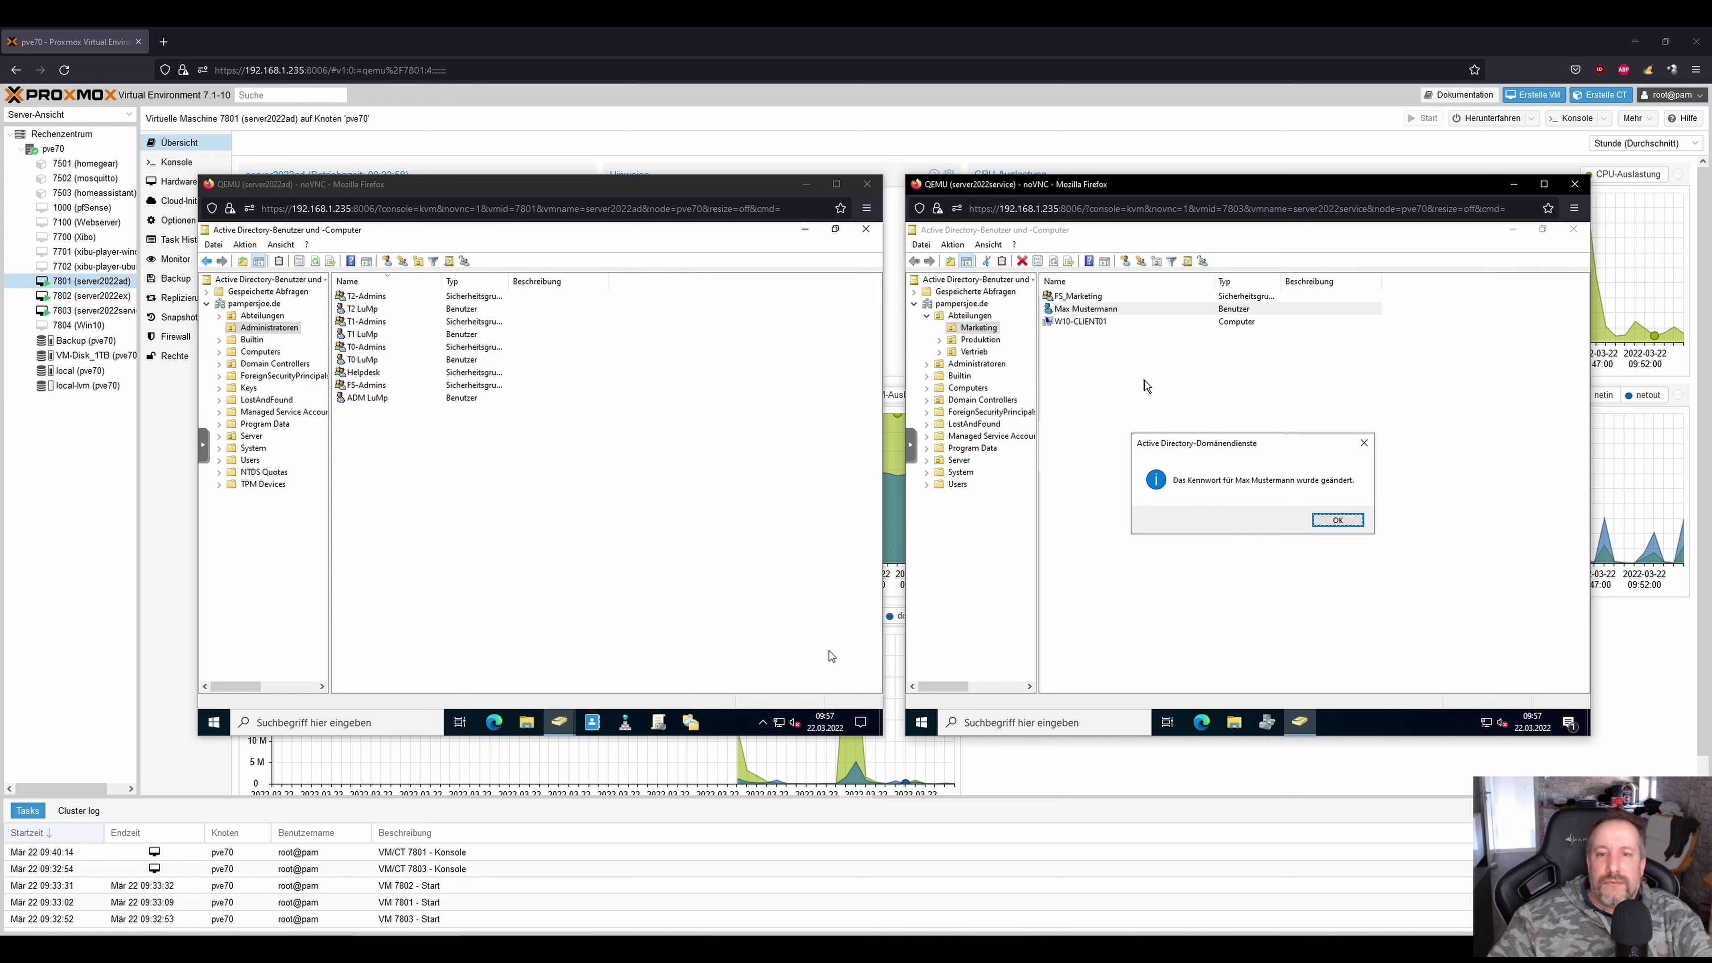
pyautogui.click(1321, 520)
pyautogui.click(1194, 436)
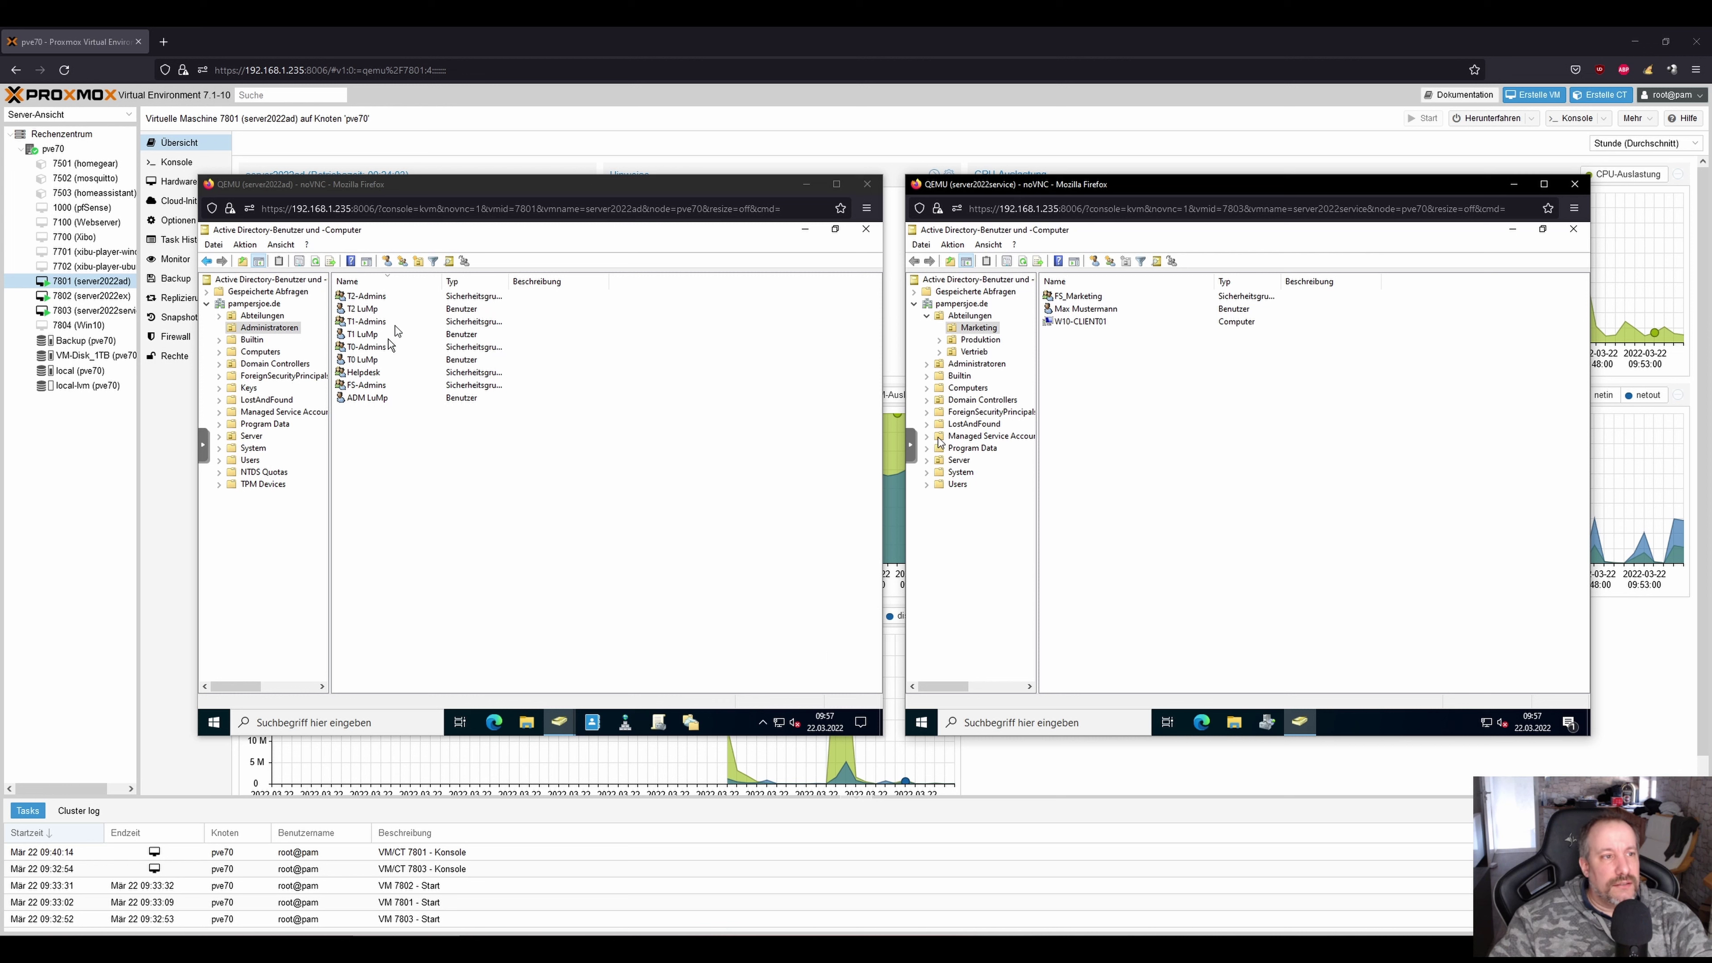
# Remove Konten-Operatoren from Helpdesk's Mitglied von list, confirm, apply, and close the properties.
pyautogui.click(364, 376)
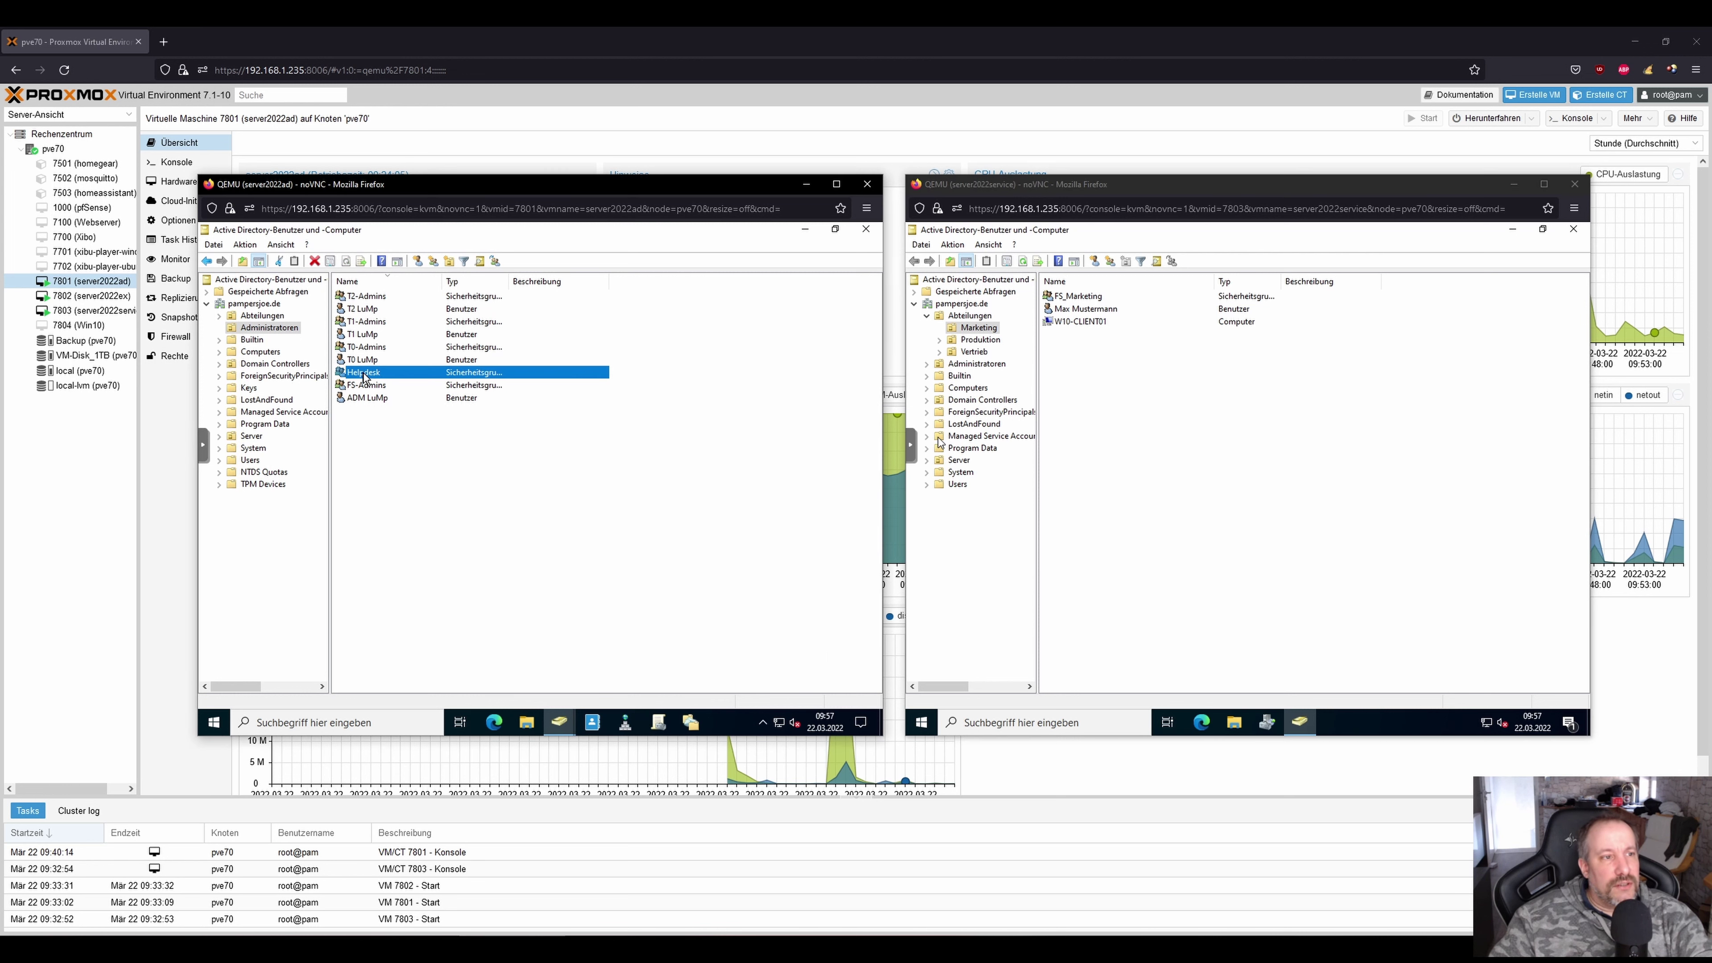
pyautogui.doubleClick(364, 376)
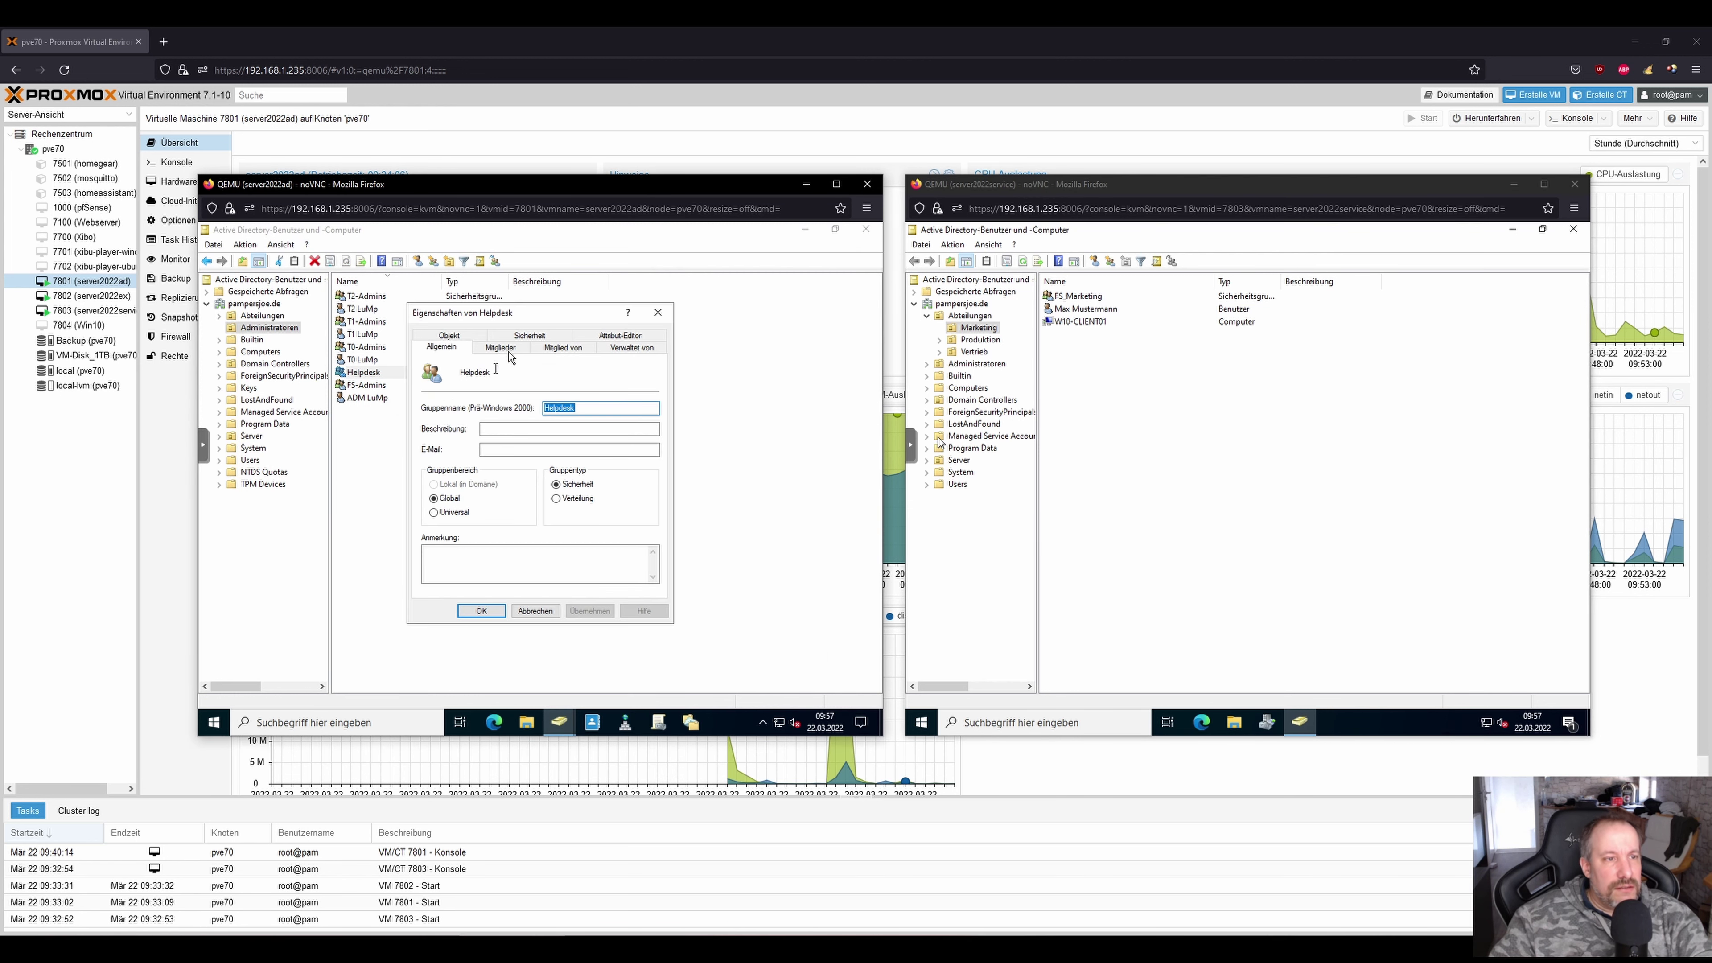
pyautogui.click(527, 337)
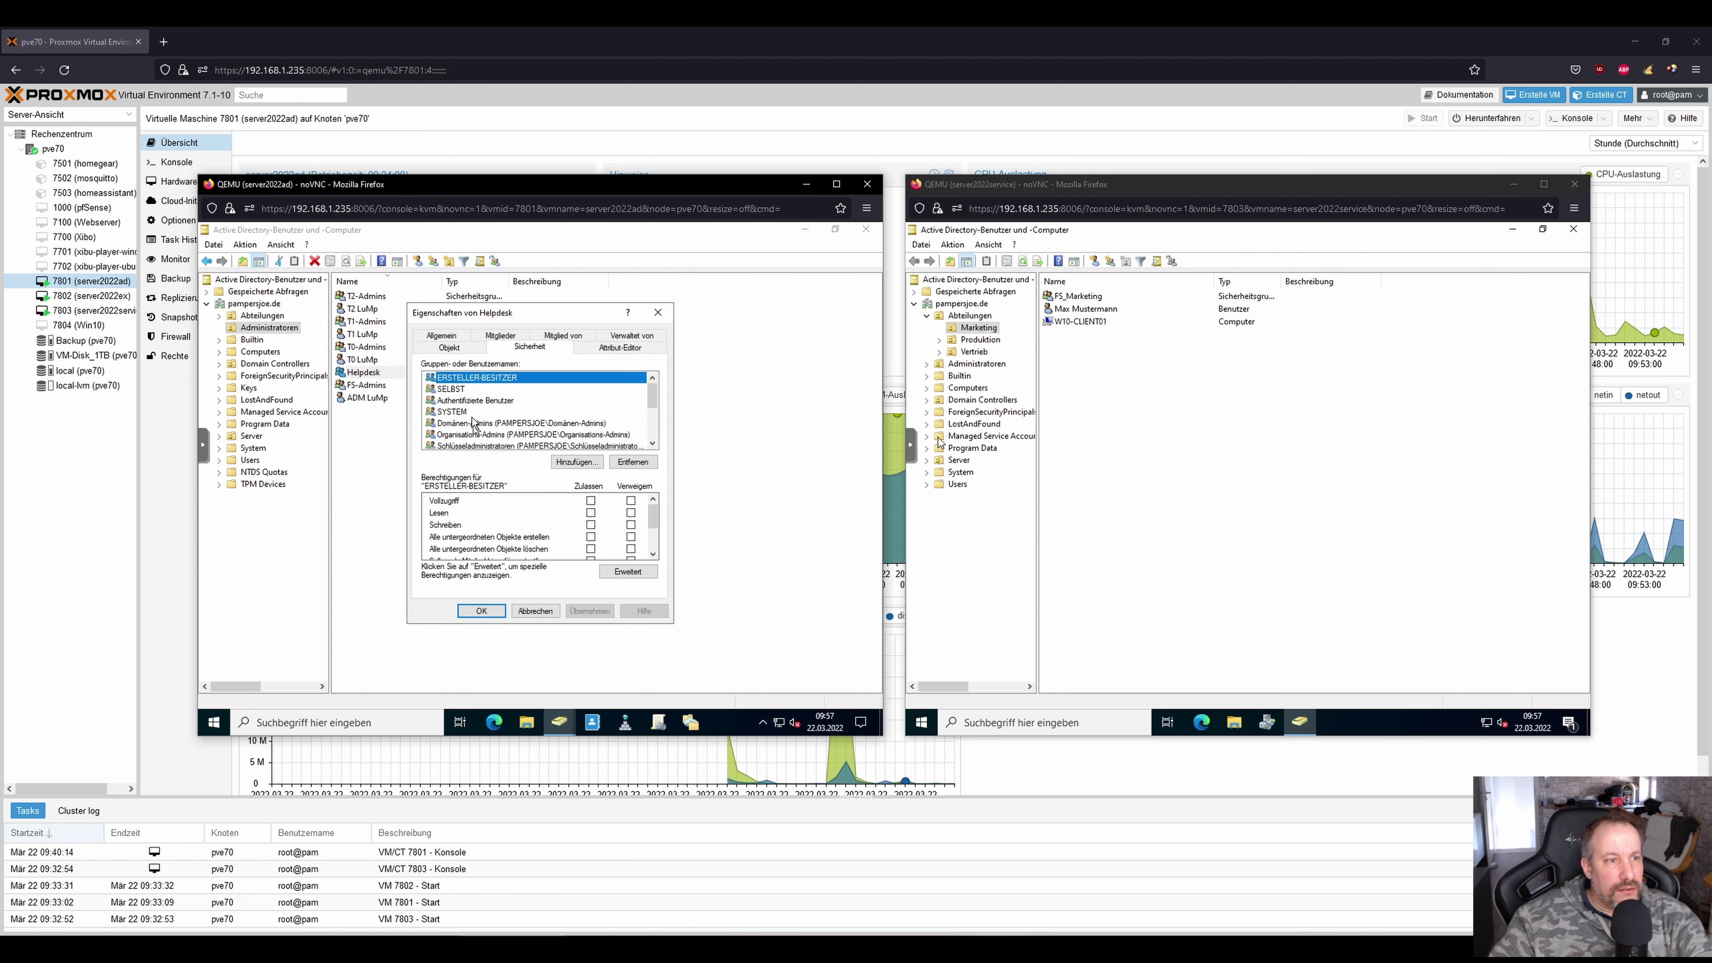
pyautogui.click(577, 342)
pyautogui.click(486, 396)
pyautogui.click(509, 506)
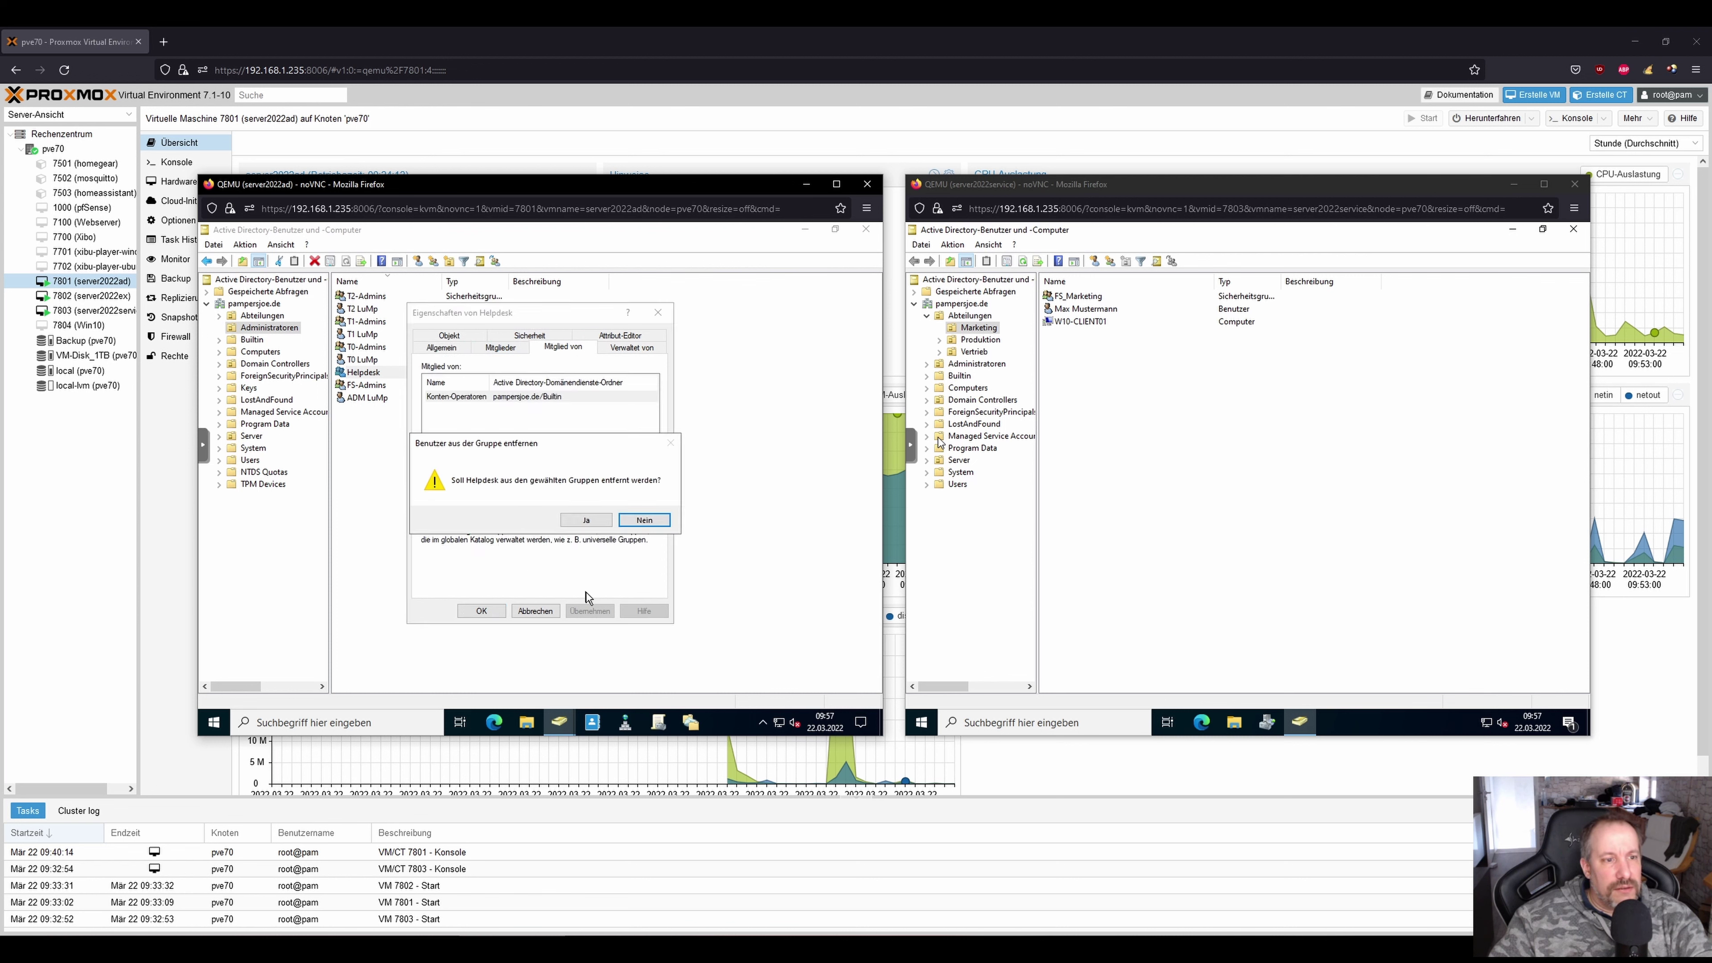
pyautogui.click(586, 520)
pyautogui.click(590, 610)
pyautogui.click(481, 610)
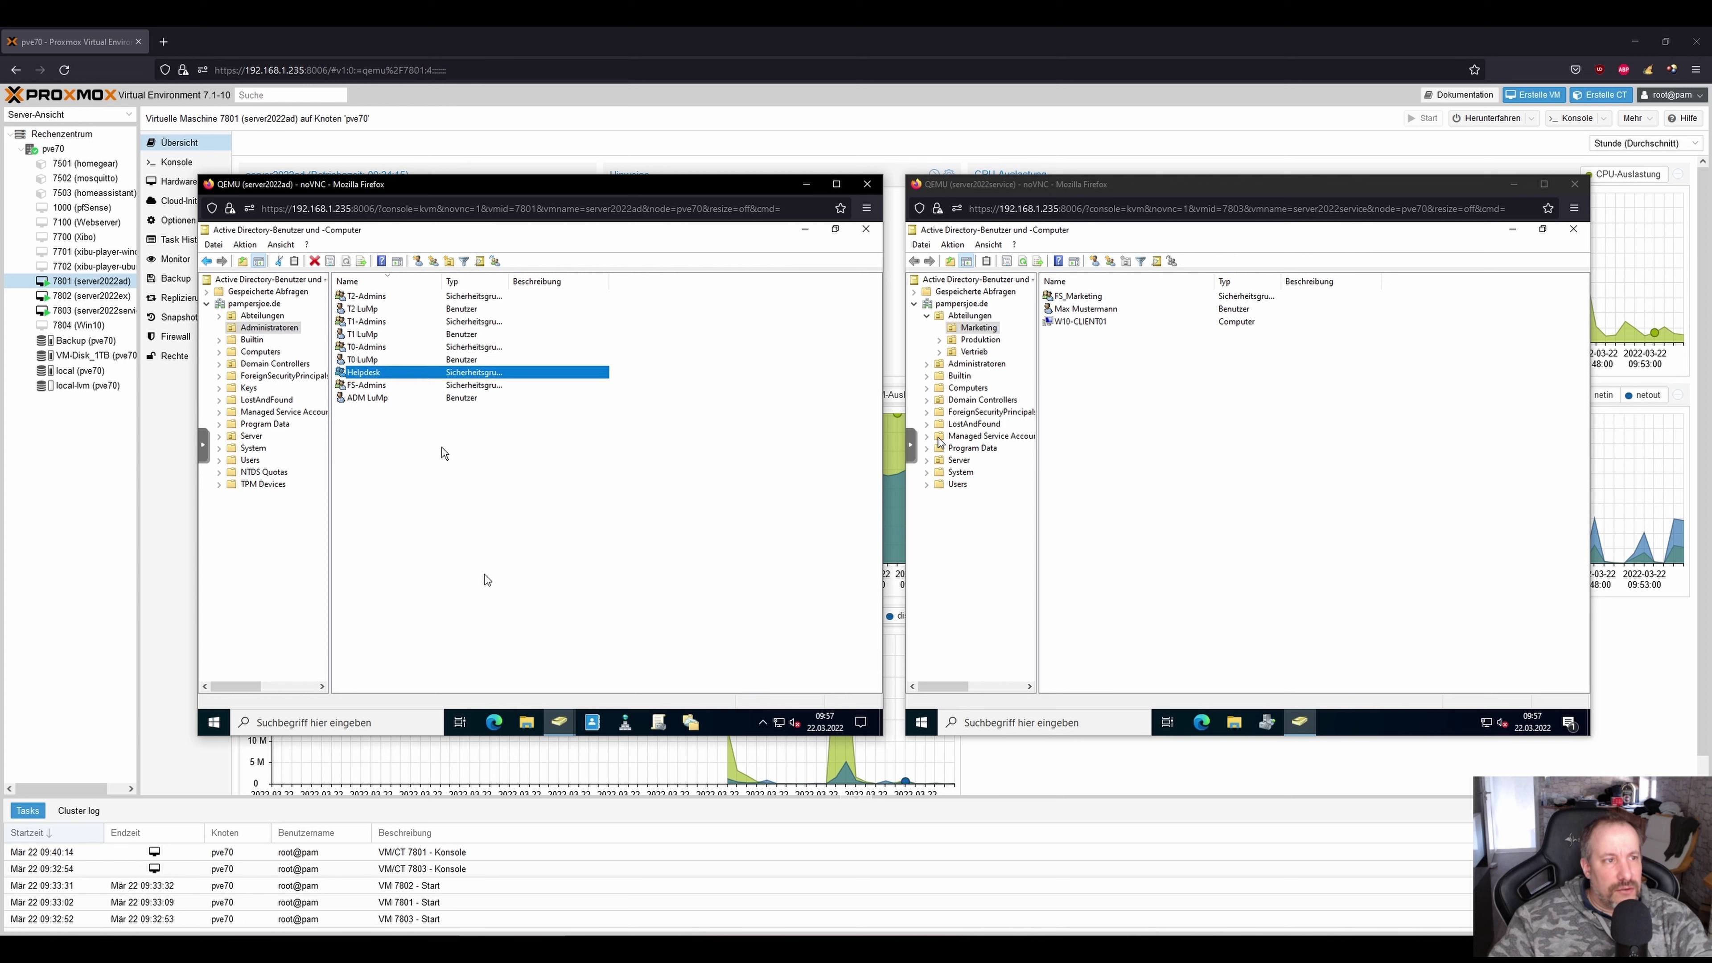
pyautogui.click(1067, 344)
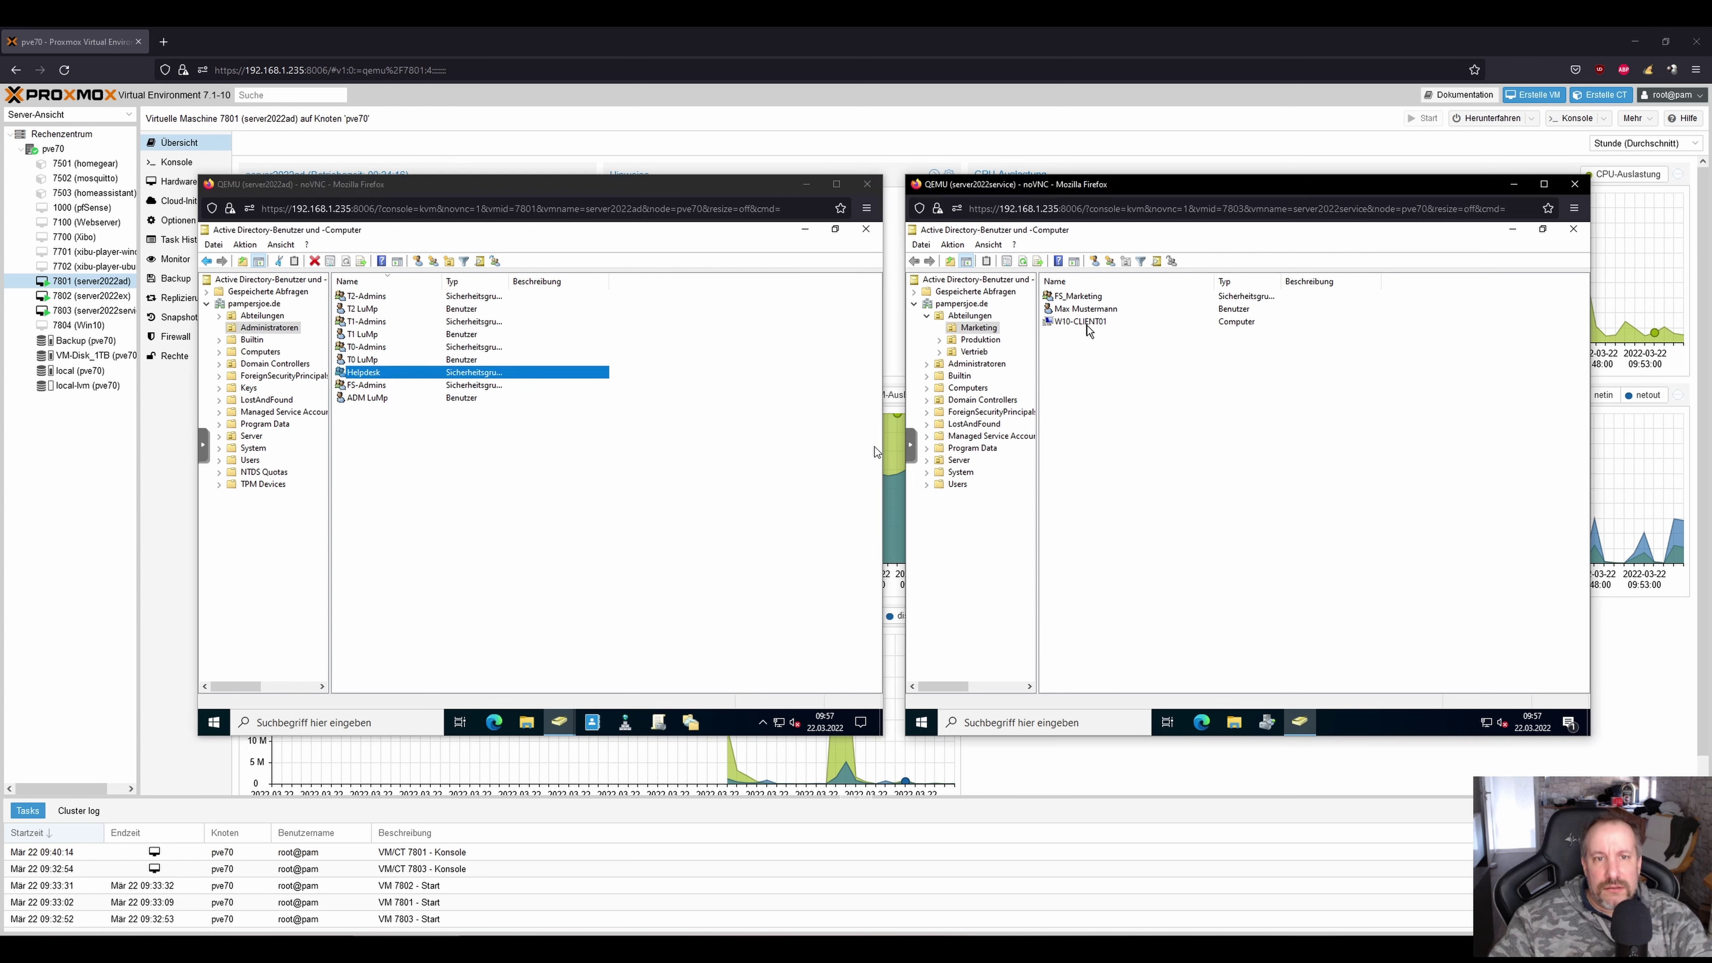
# Reopen the Marketing test user's Properties from the Marketing OU on the second server.
pyautogui.rightClick(921, 722)
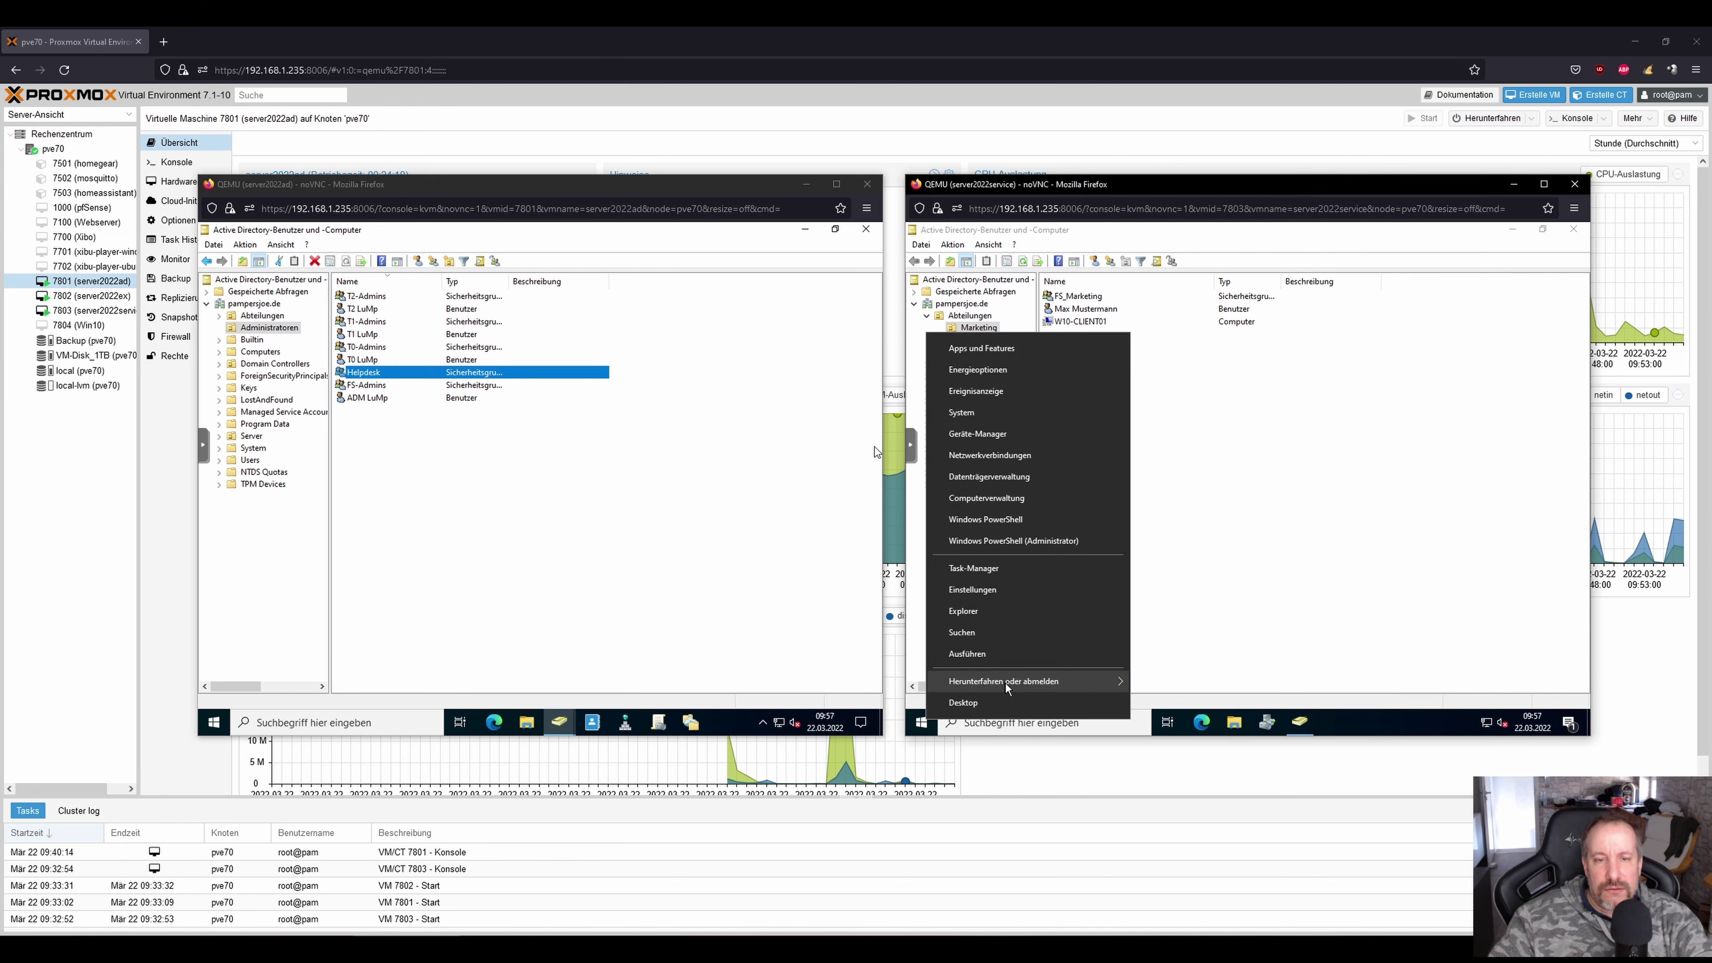
pyautogui.moveTo(1008, 683)
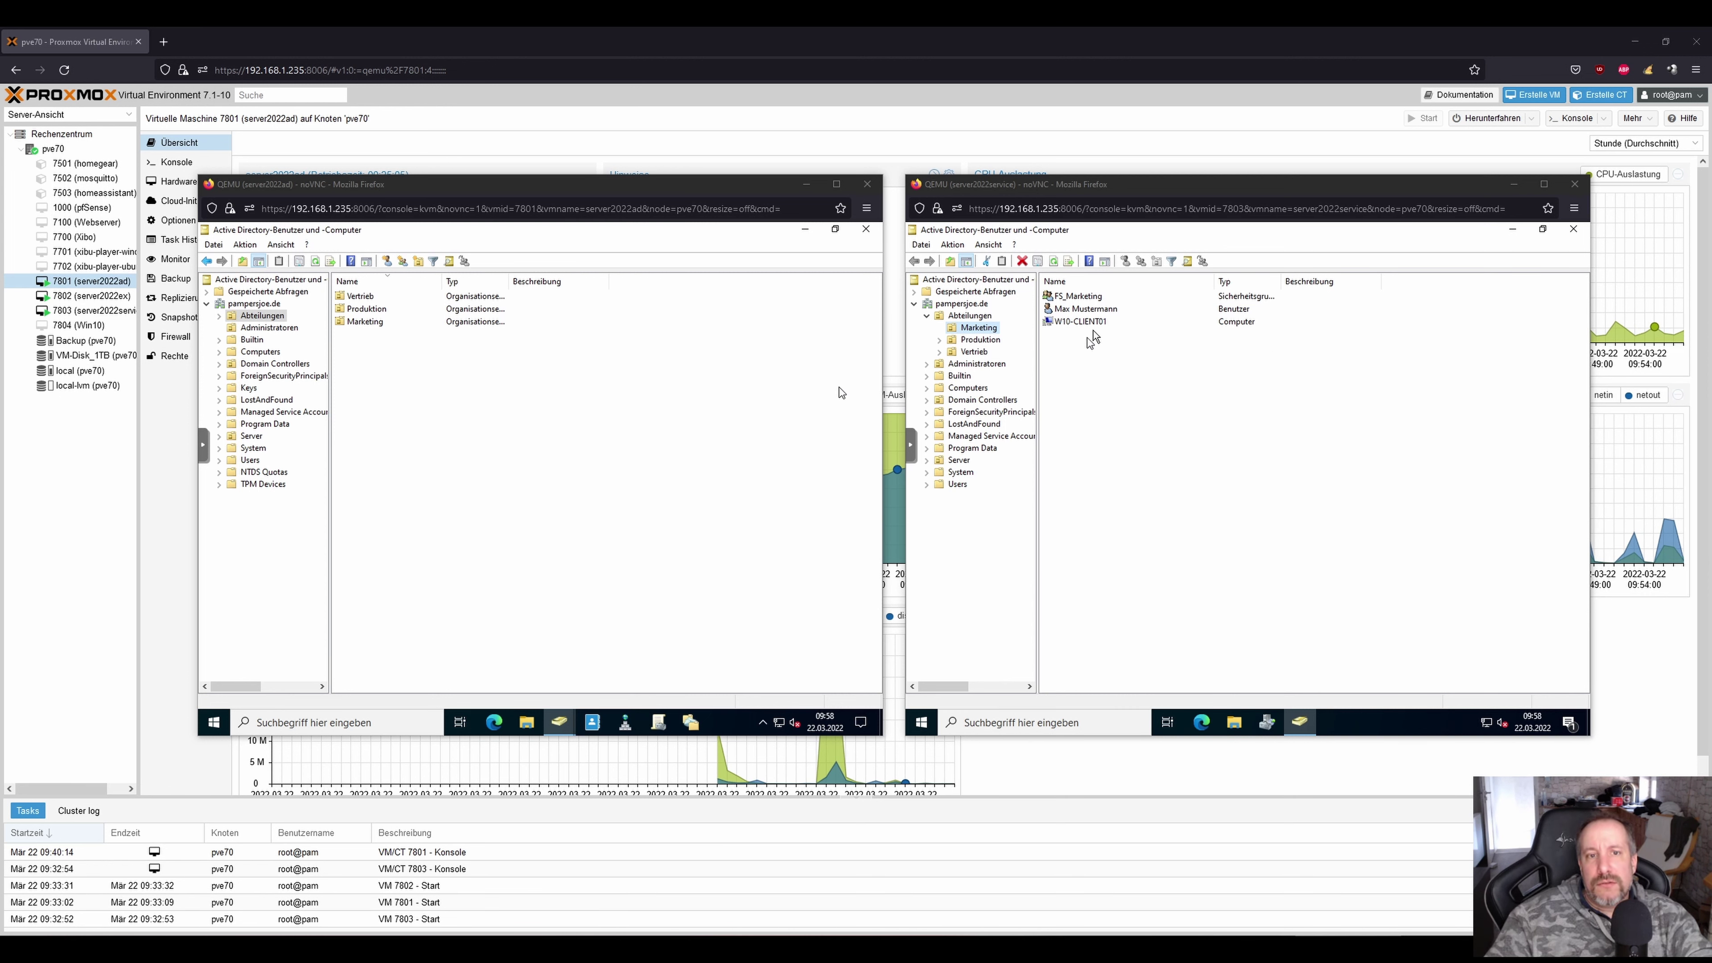
pyautogui.doubleClick(1087, 313)
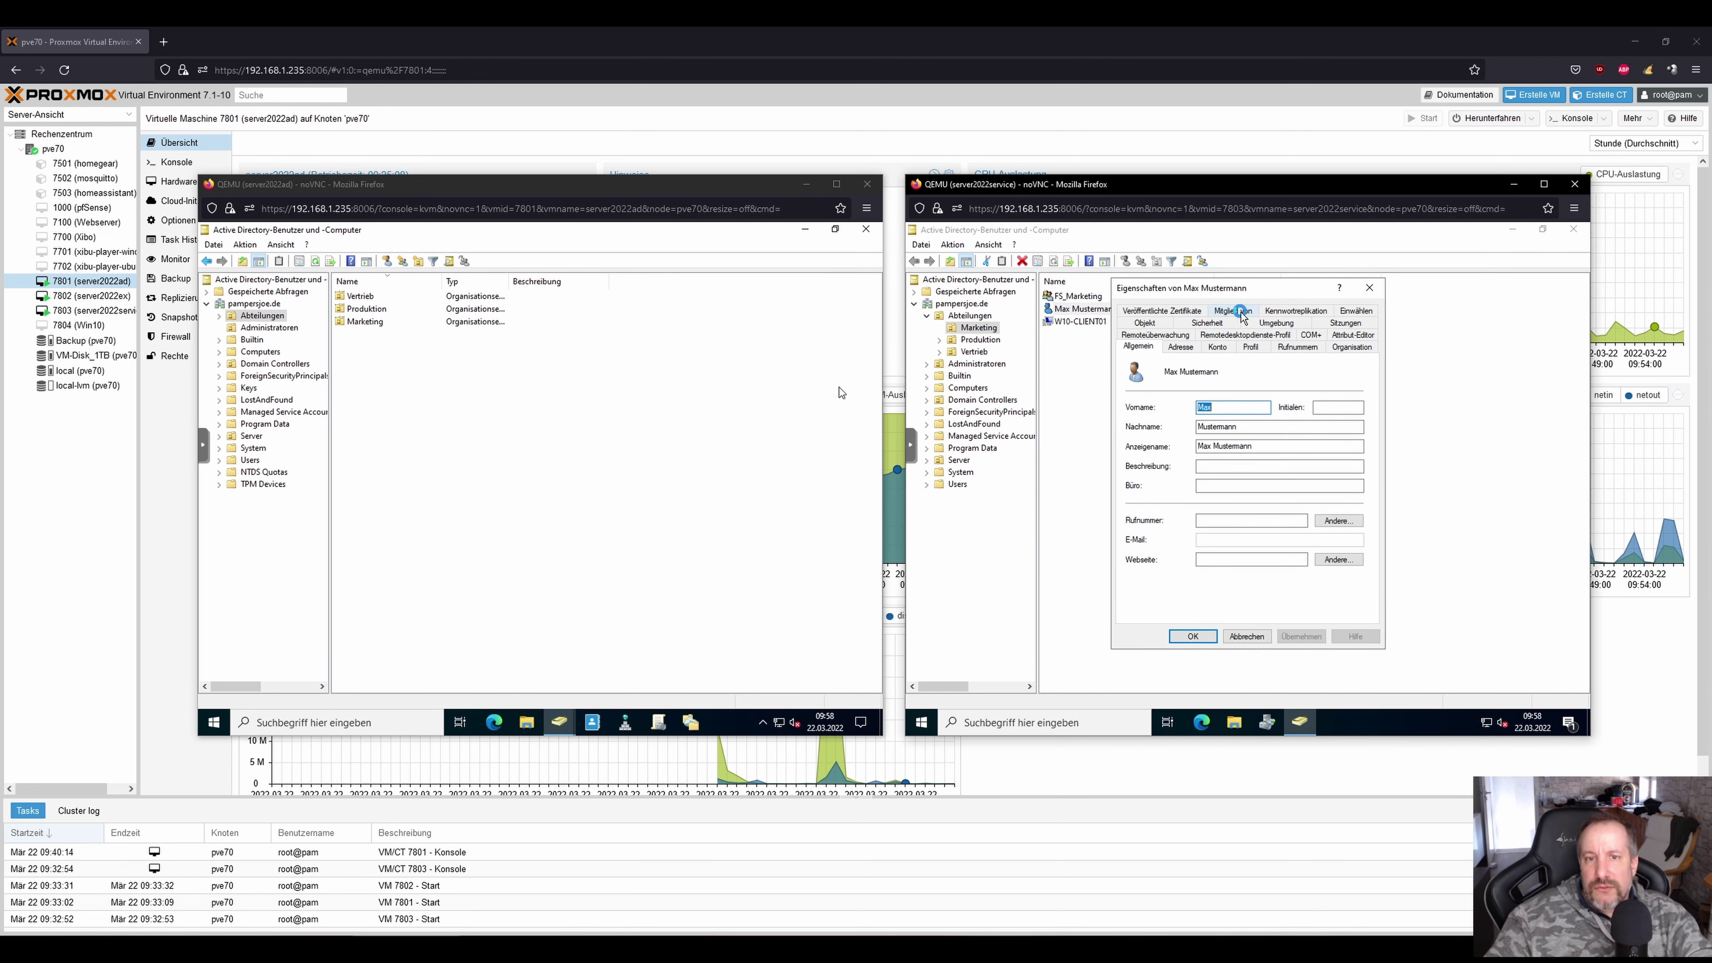
# Try removing the test user from FS_Vertrieb on the Member Of tab and dismiss the permission error.
pyautogui.click(1233, 311)
pyautogui.click(1149, 419)
pyautogui.click(1213, 508)
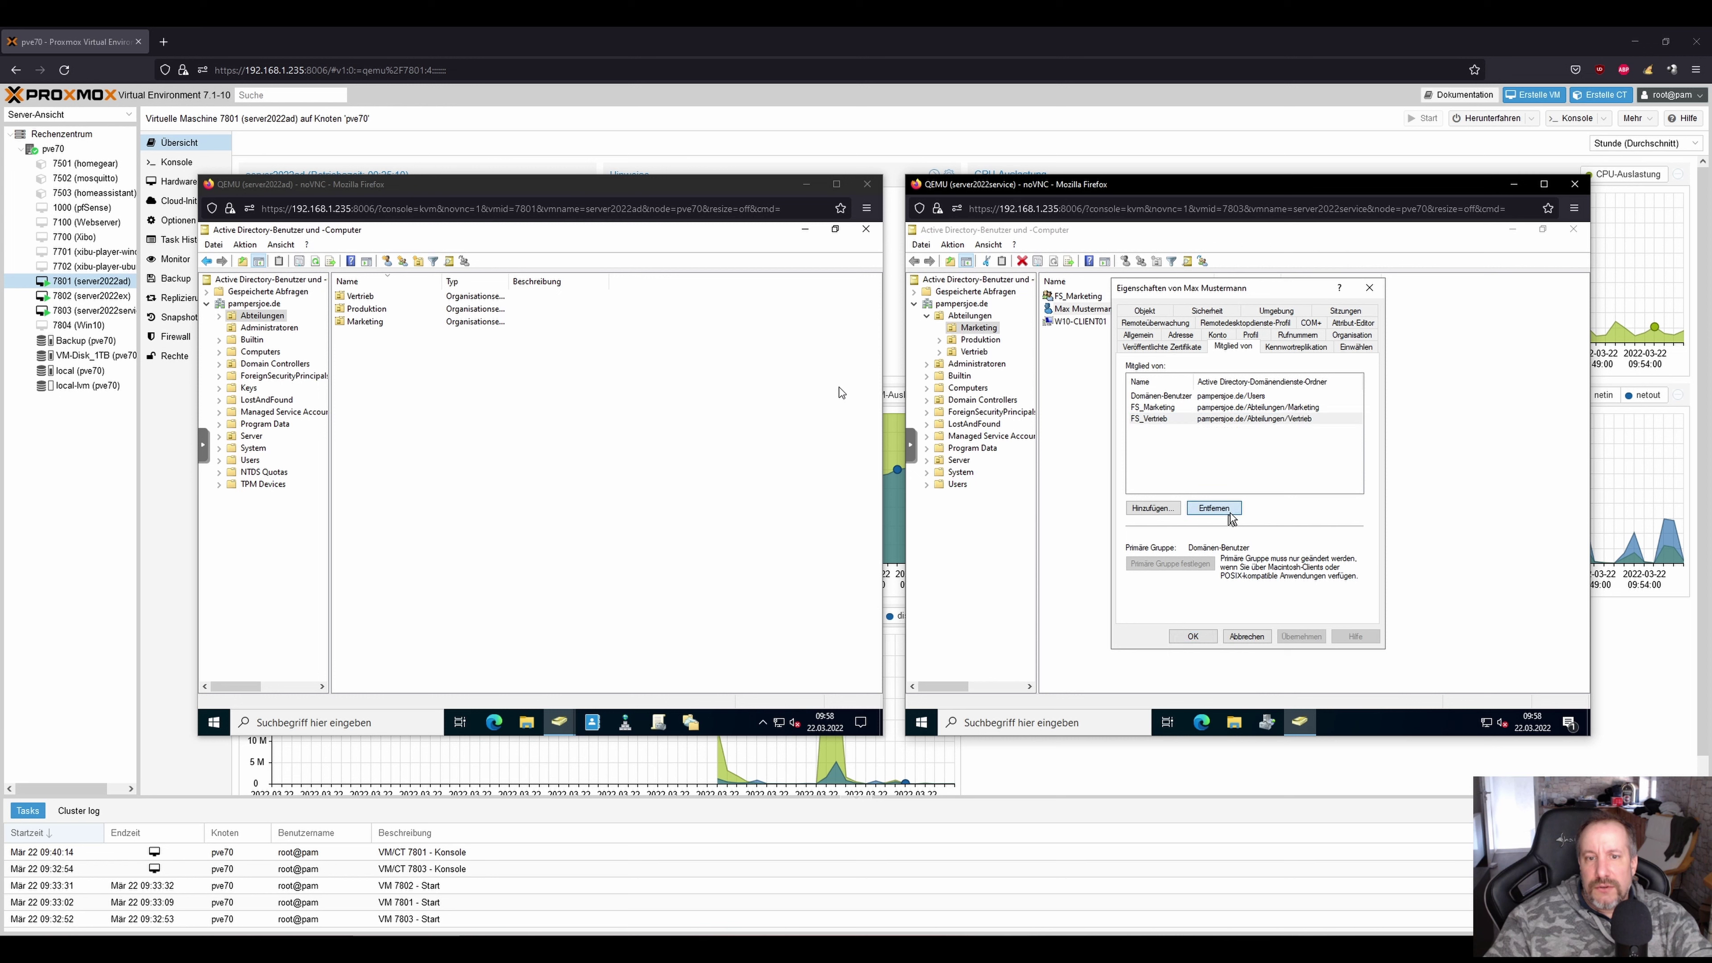
pyautogui.click(1292, 520)
pyautogui.click(1193, 636)
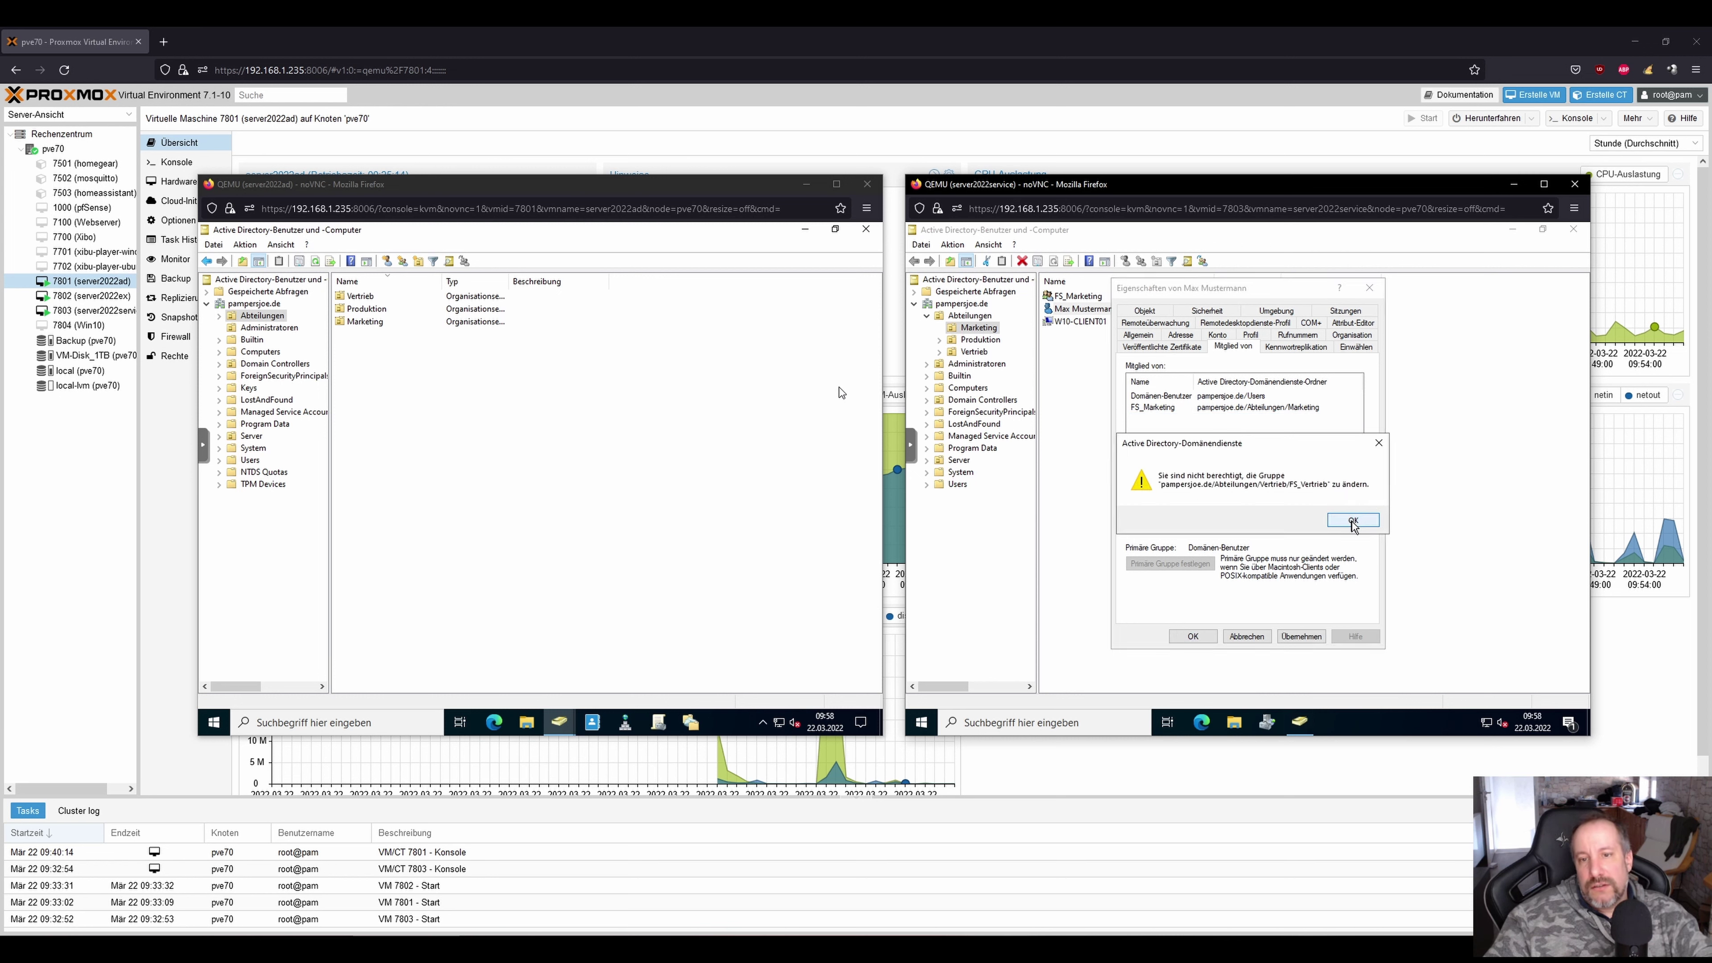
pyautogui.click(1351, 519)
# Show the Administratoren and then the Abteilungen OU contents on the domain controller.
pyautogui.click(1174, 398)
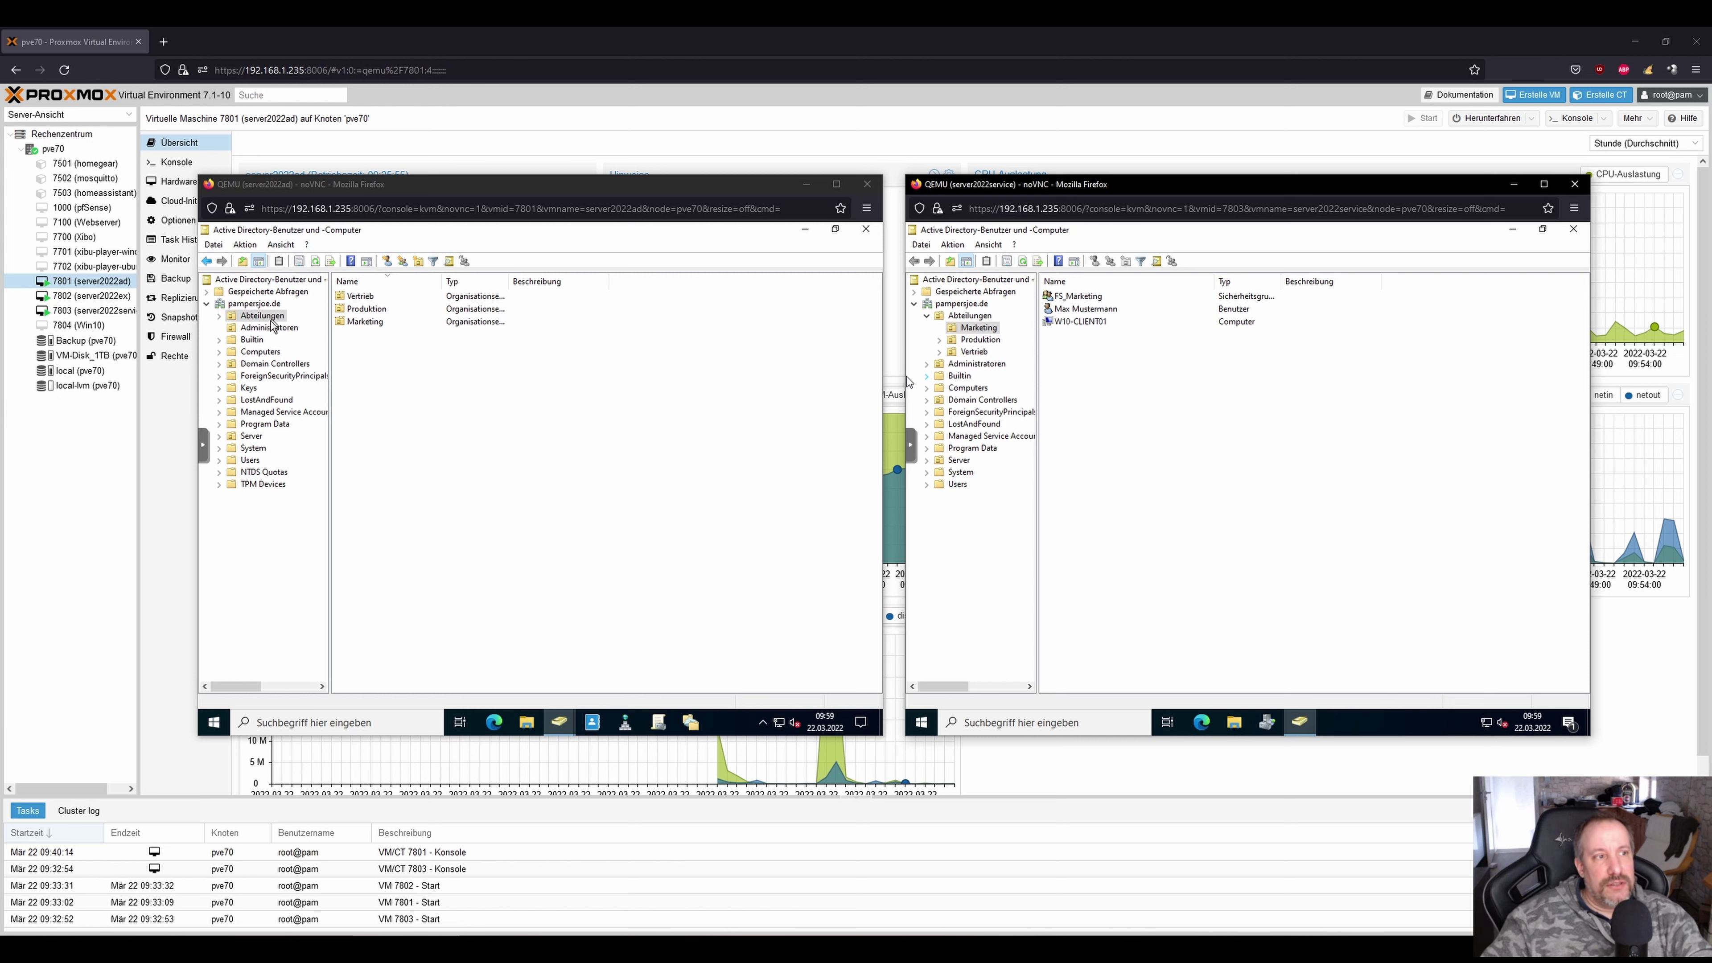
pyautogui.click(261, 329)
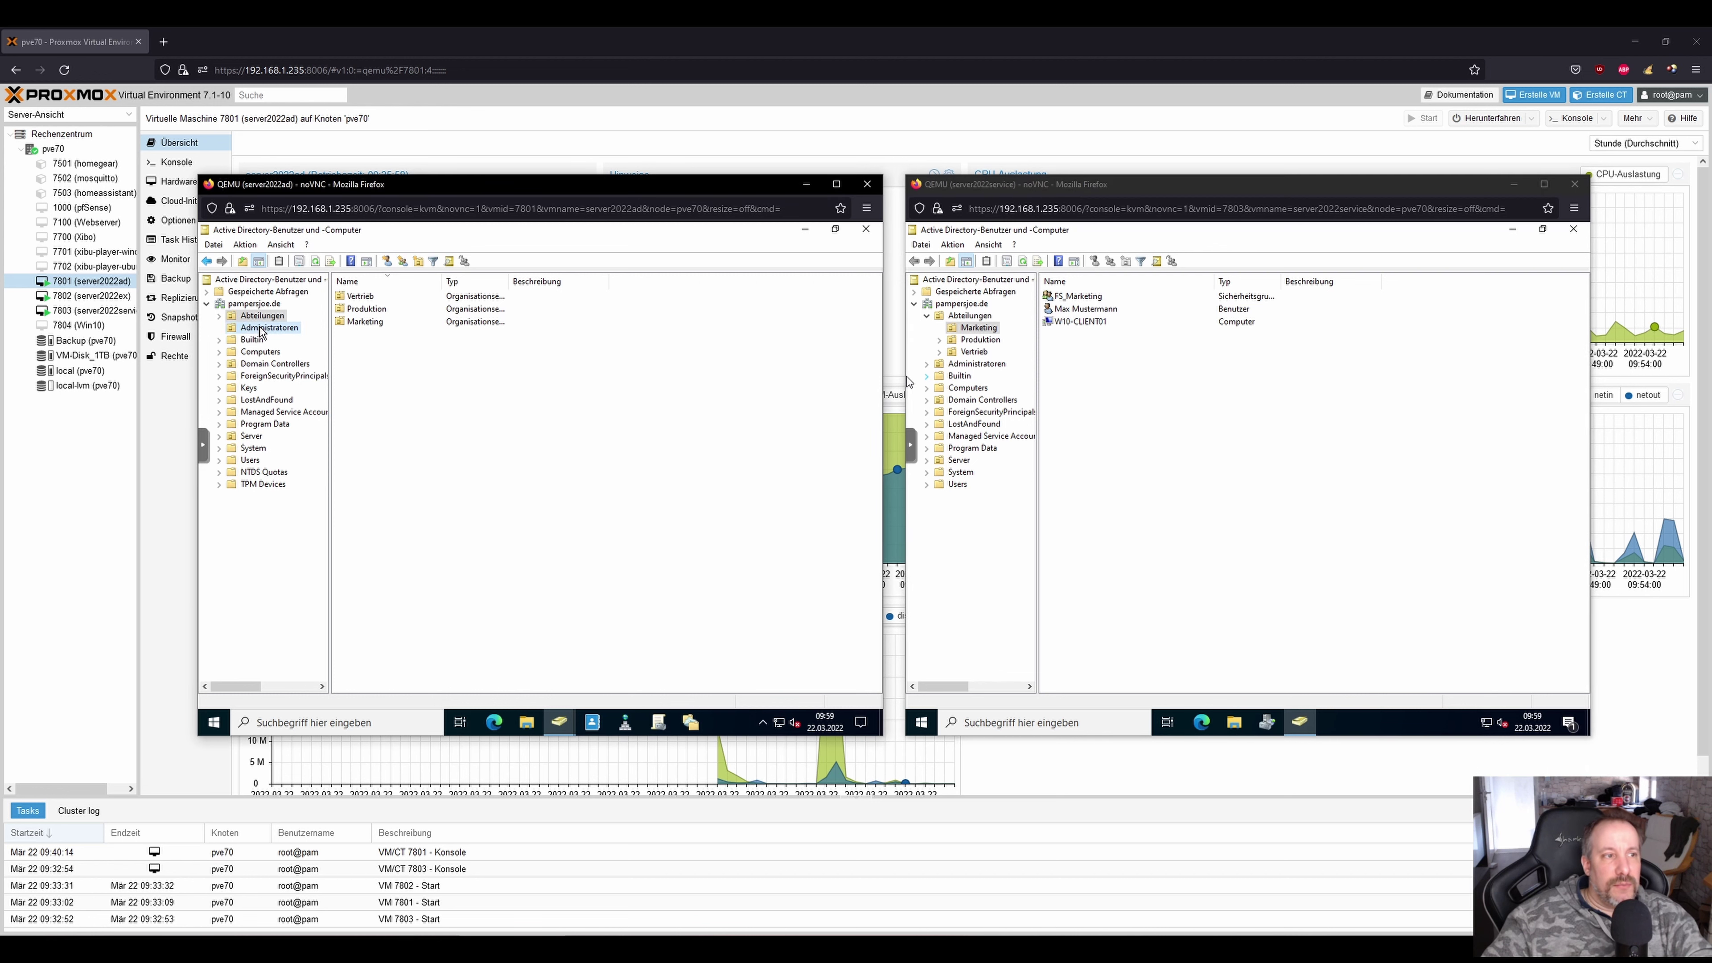
pyautogui.click(254, 317)
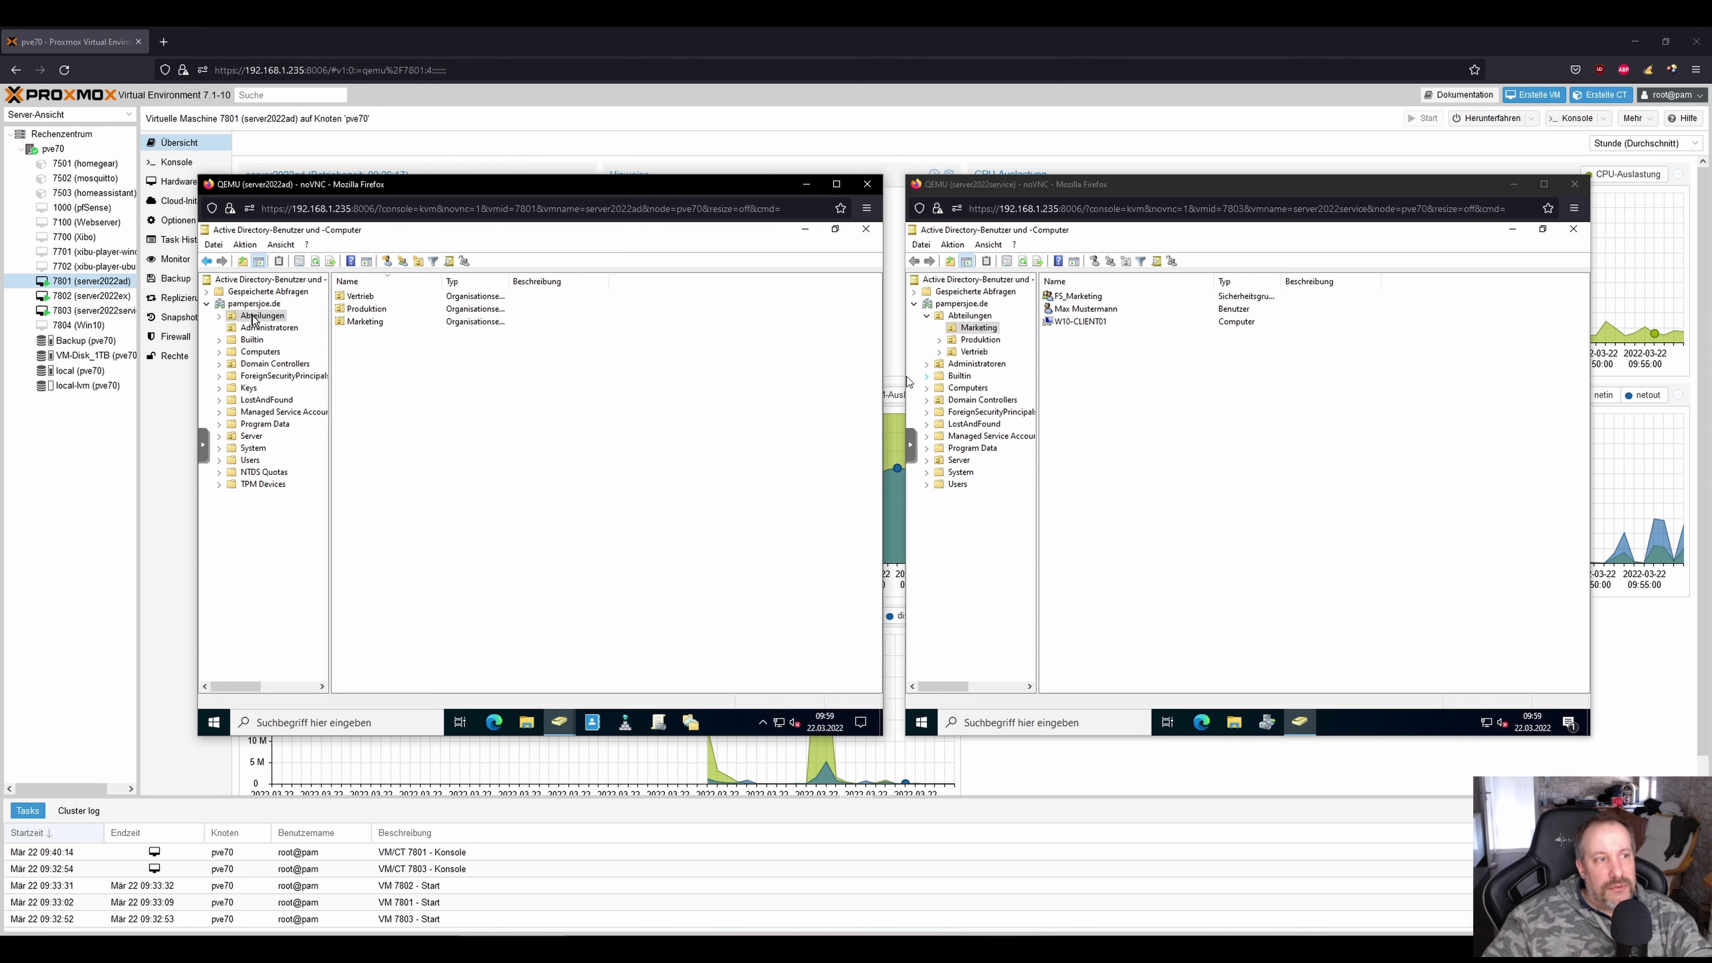
# Launch Objektverwaltung zuweisen on Abteilungen and select the Helpdesk group as the delegate.
pyautogui.rightClick(253, 317)
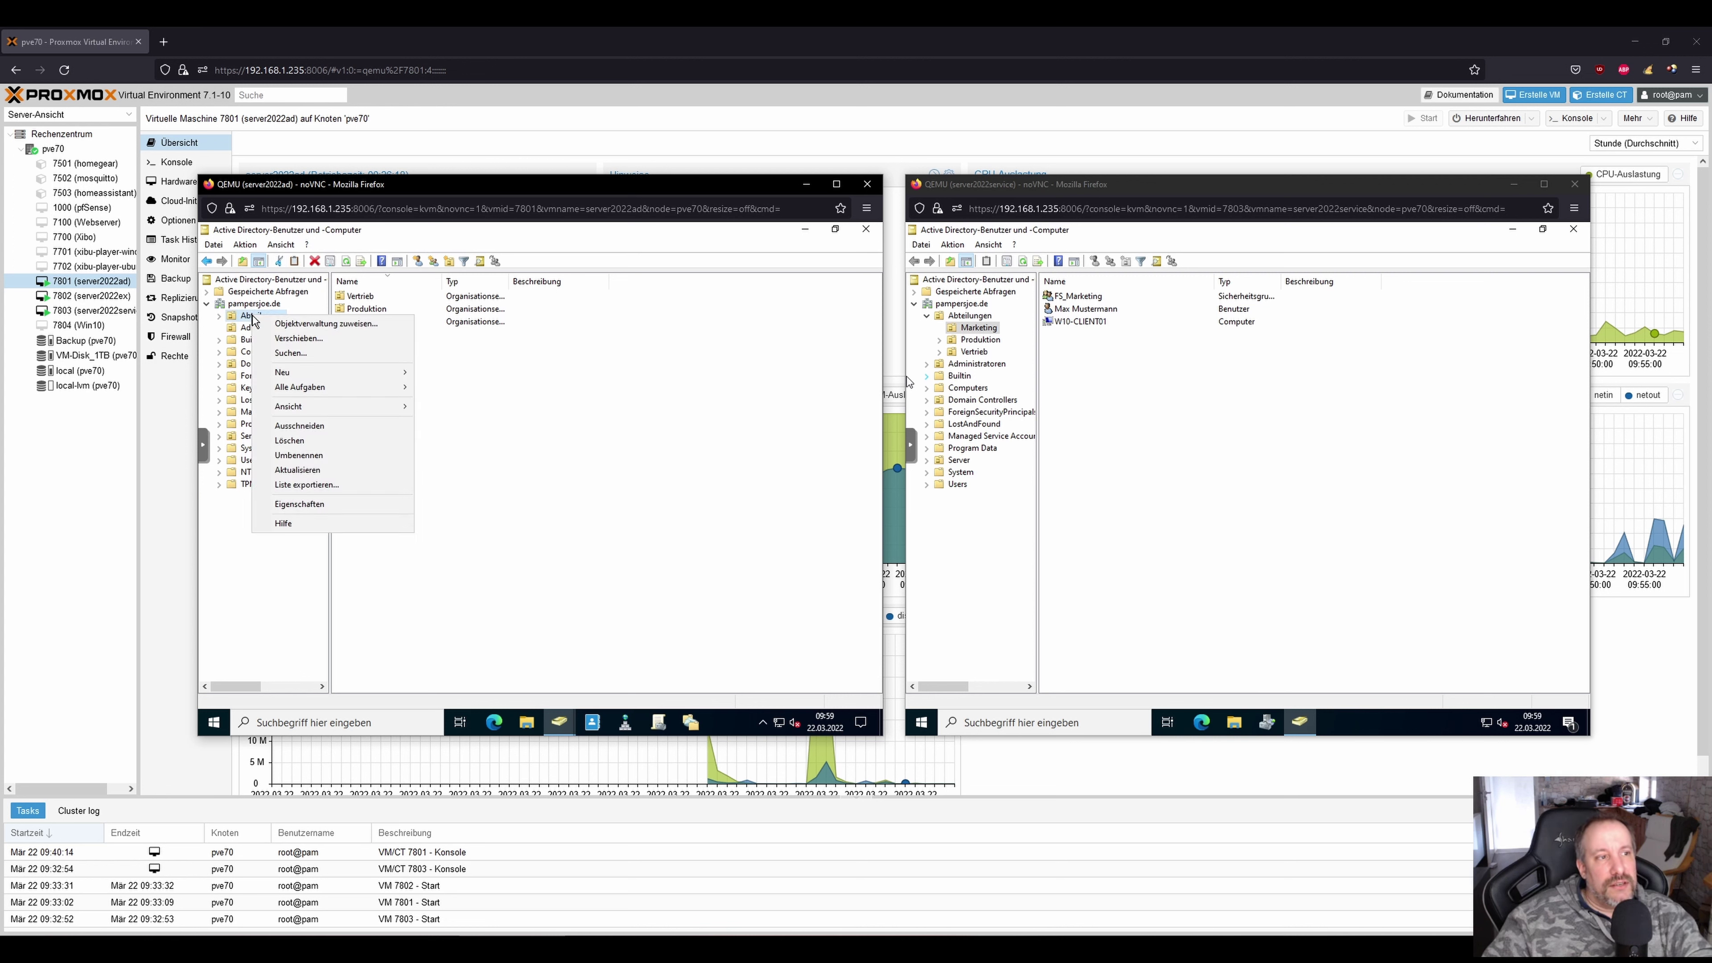
pyautogui.click(355, 325)
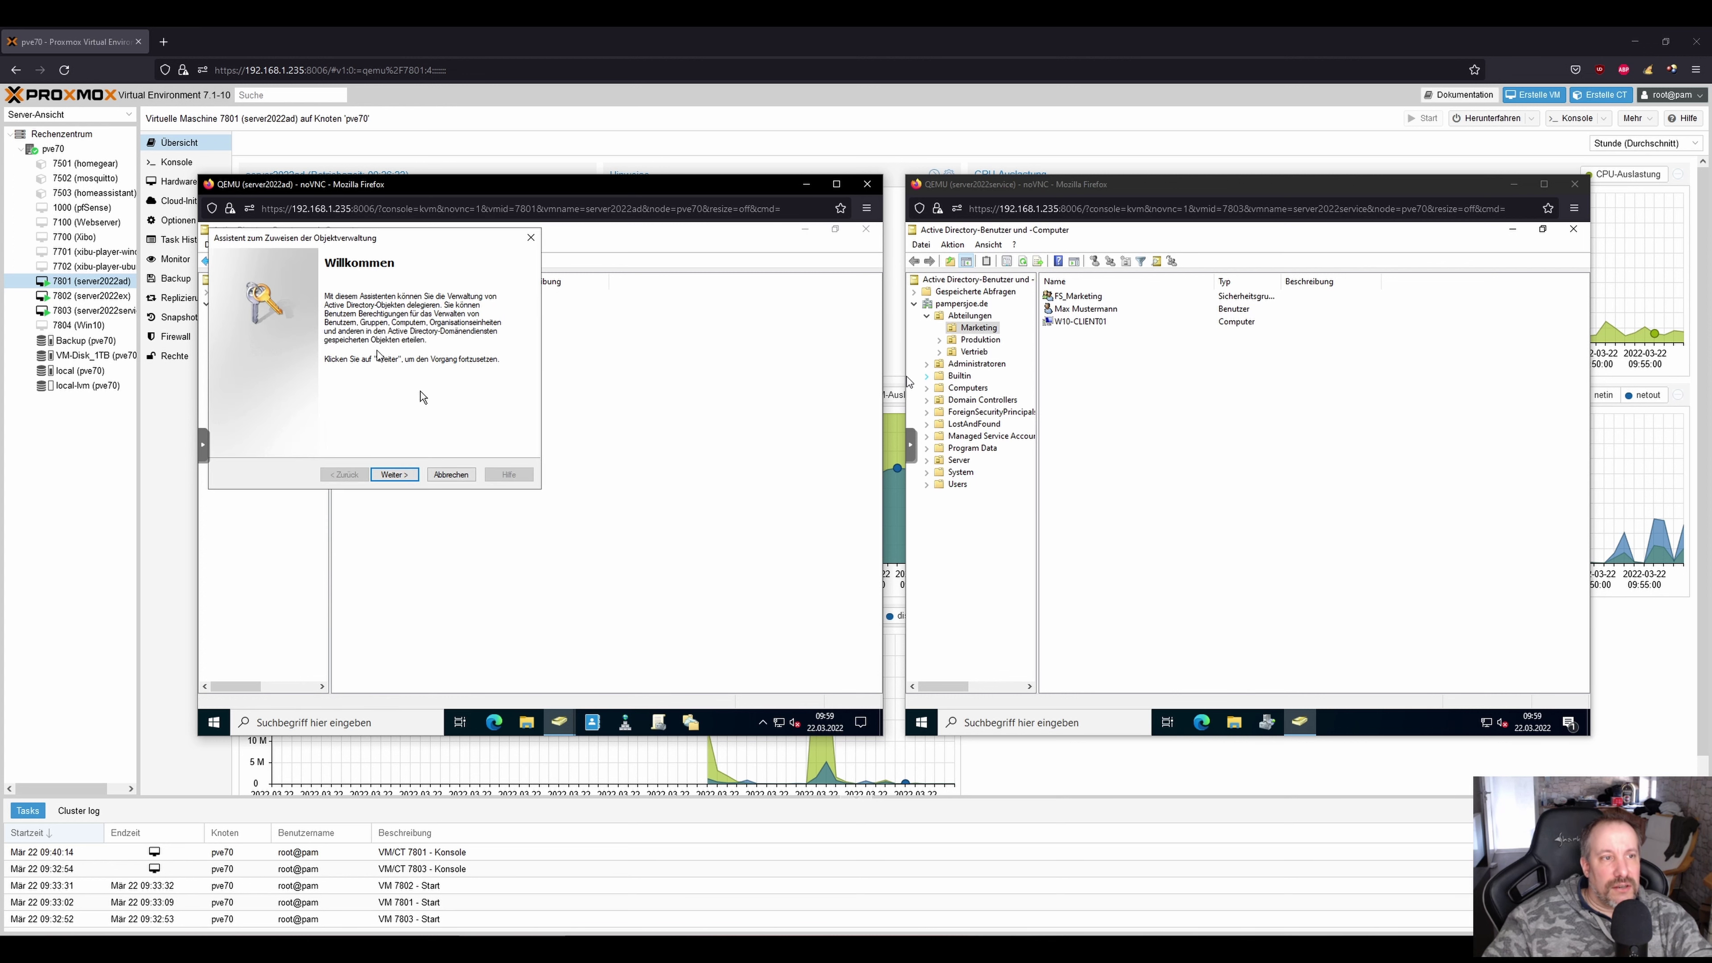
pyautogui.click(395, 474)
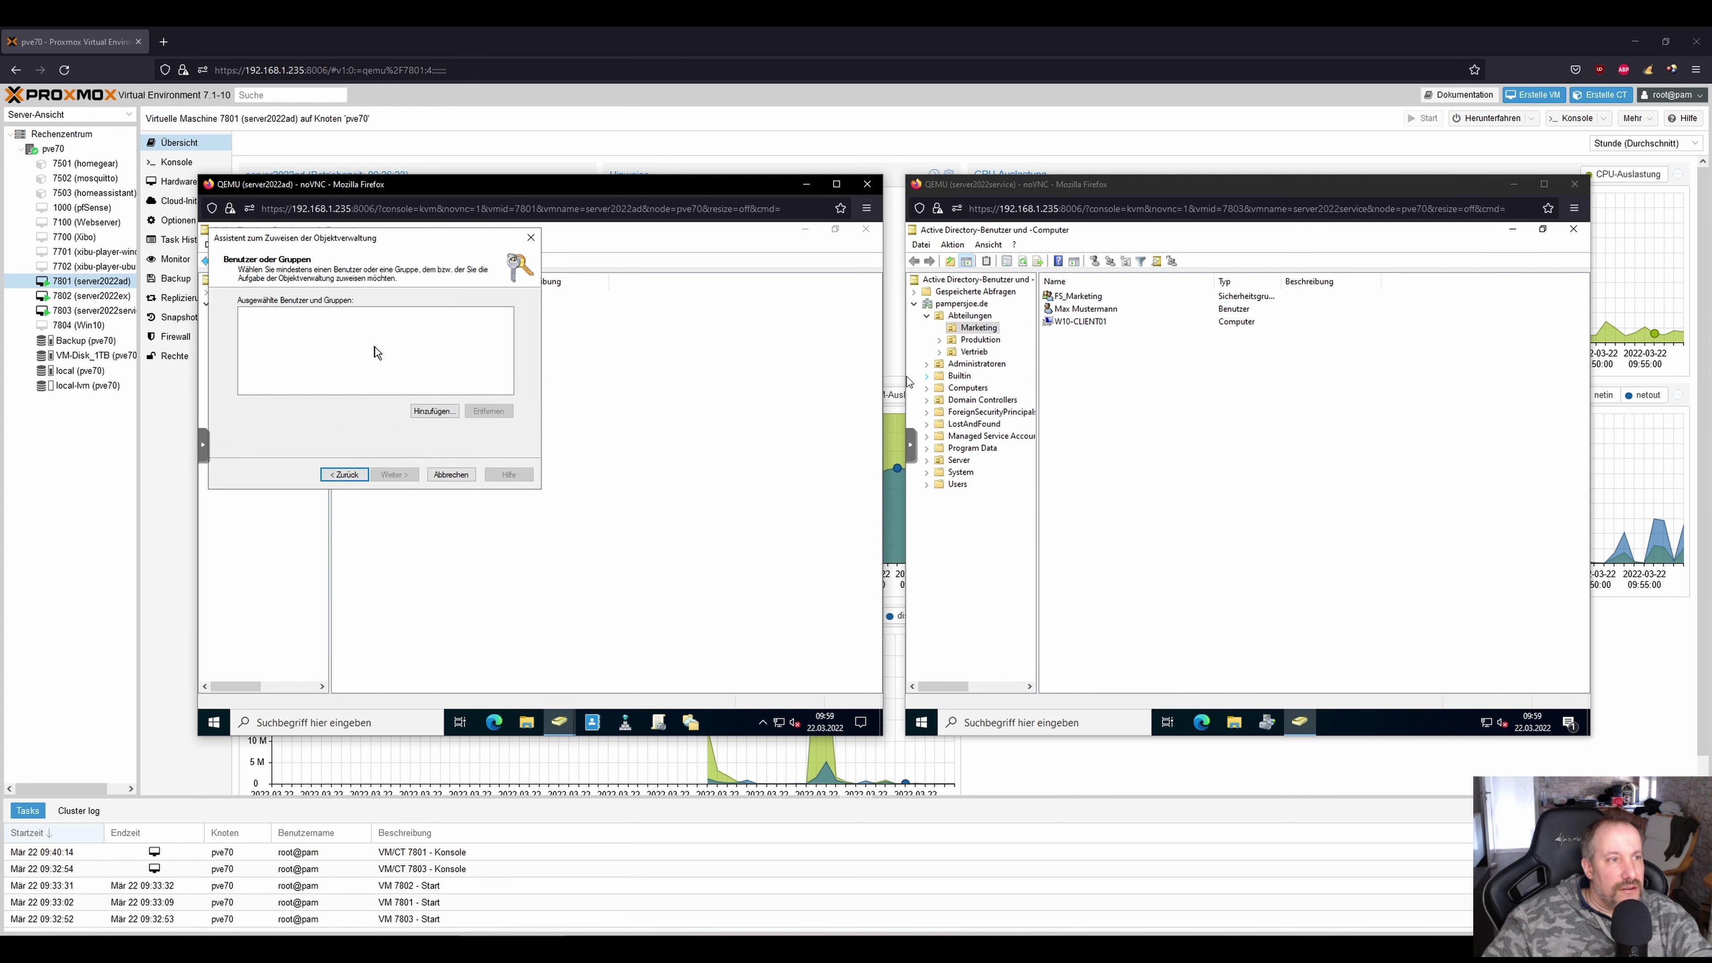
pyautogui.click(431, 411)
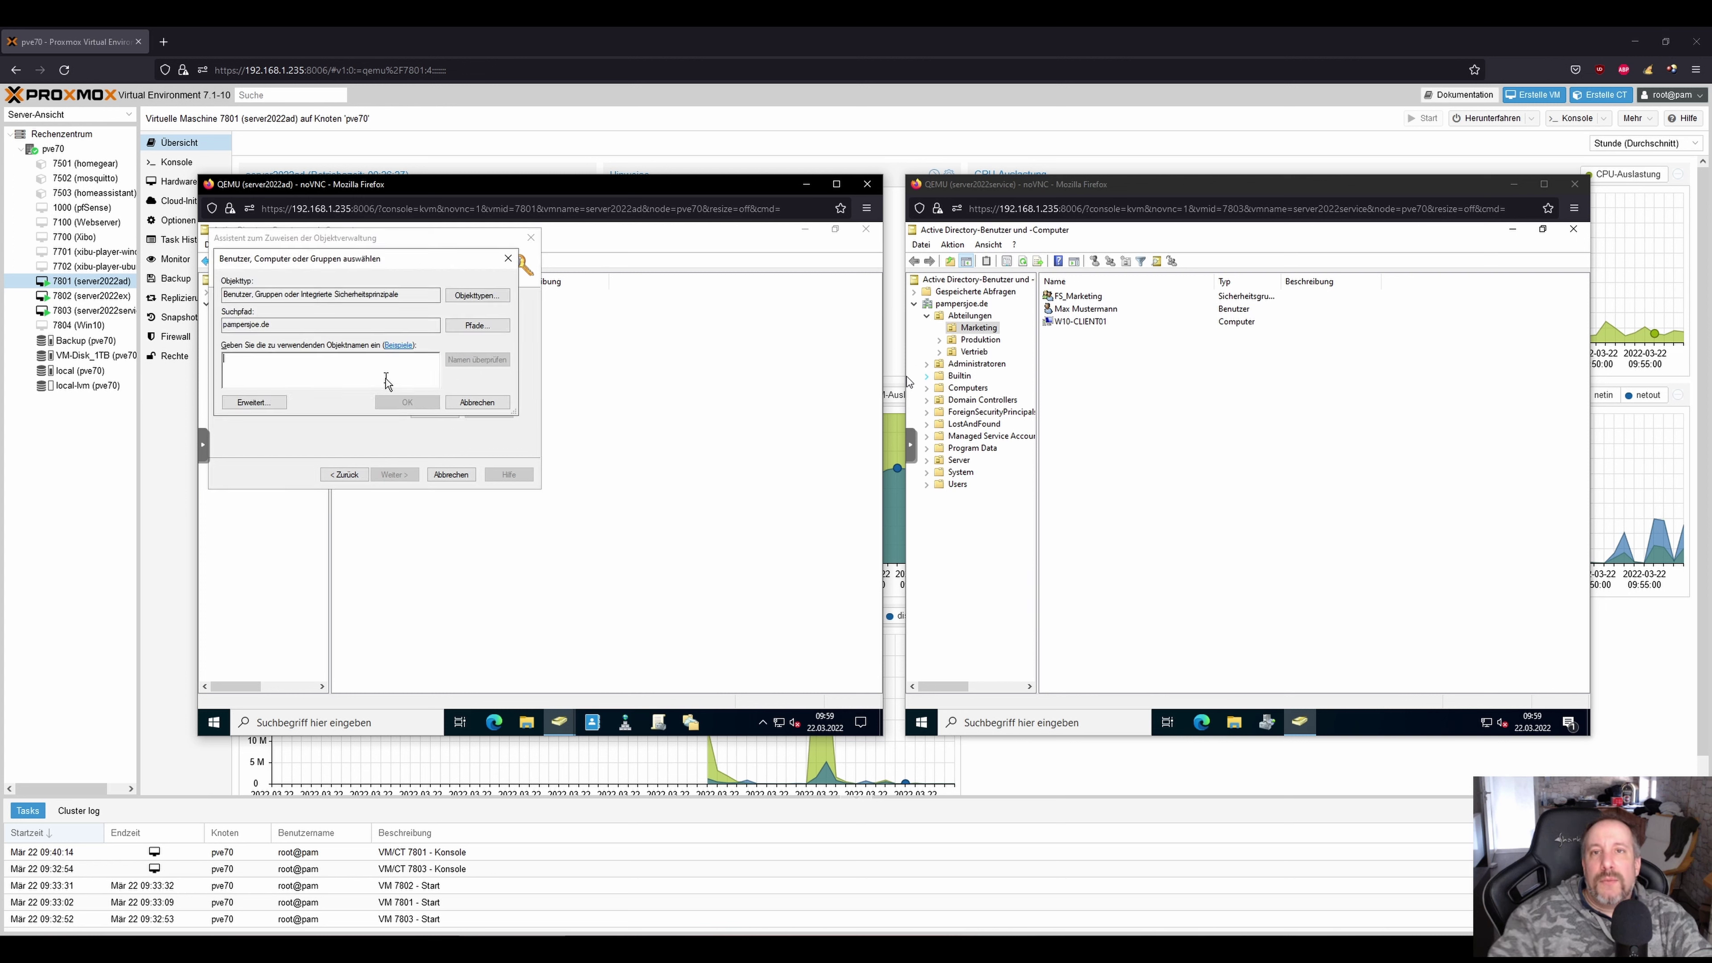
pyautogui.write('Helpdesk')
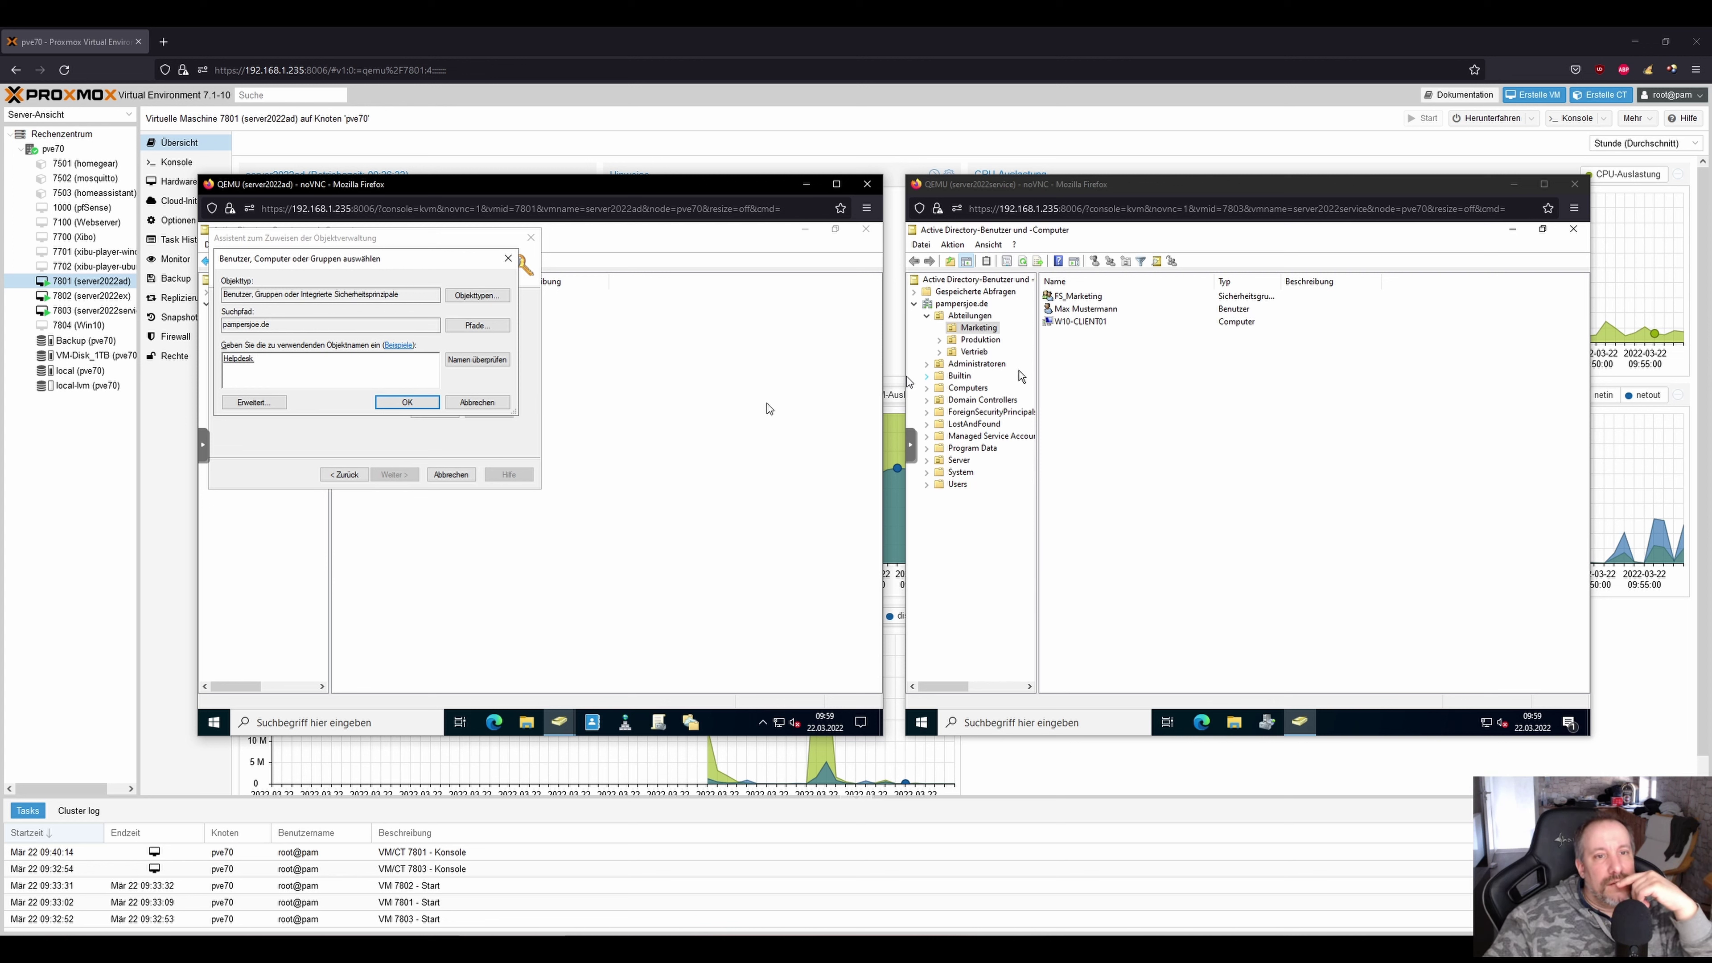
pyautogui.click(977, 364)
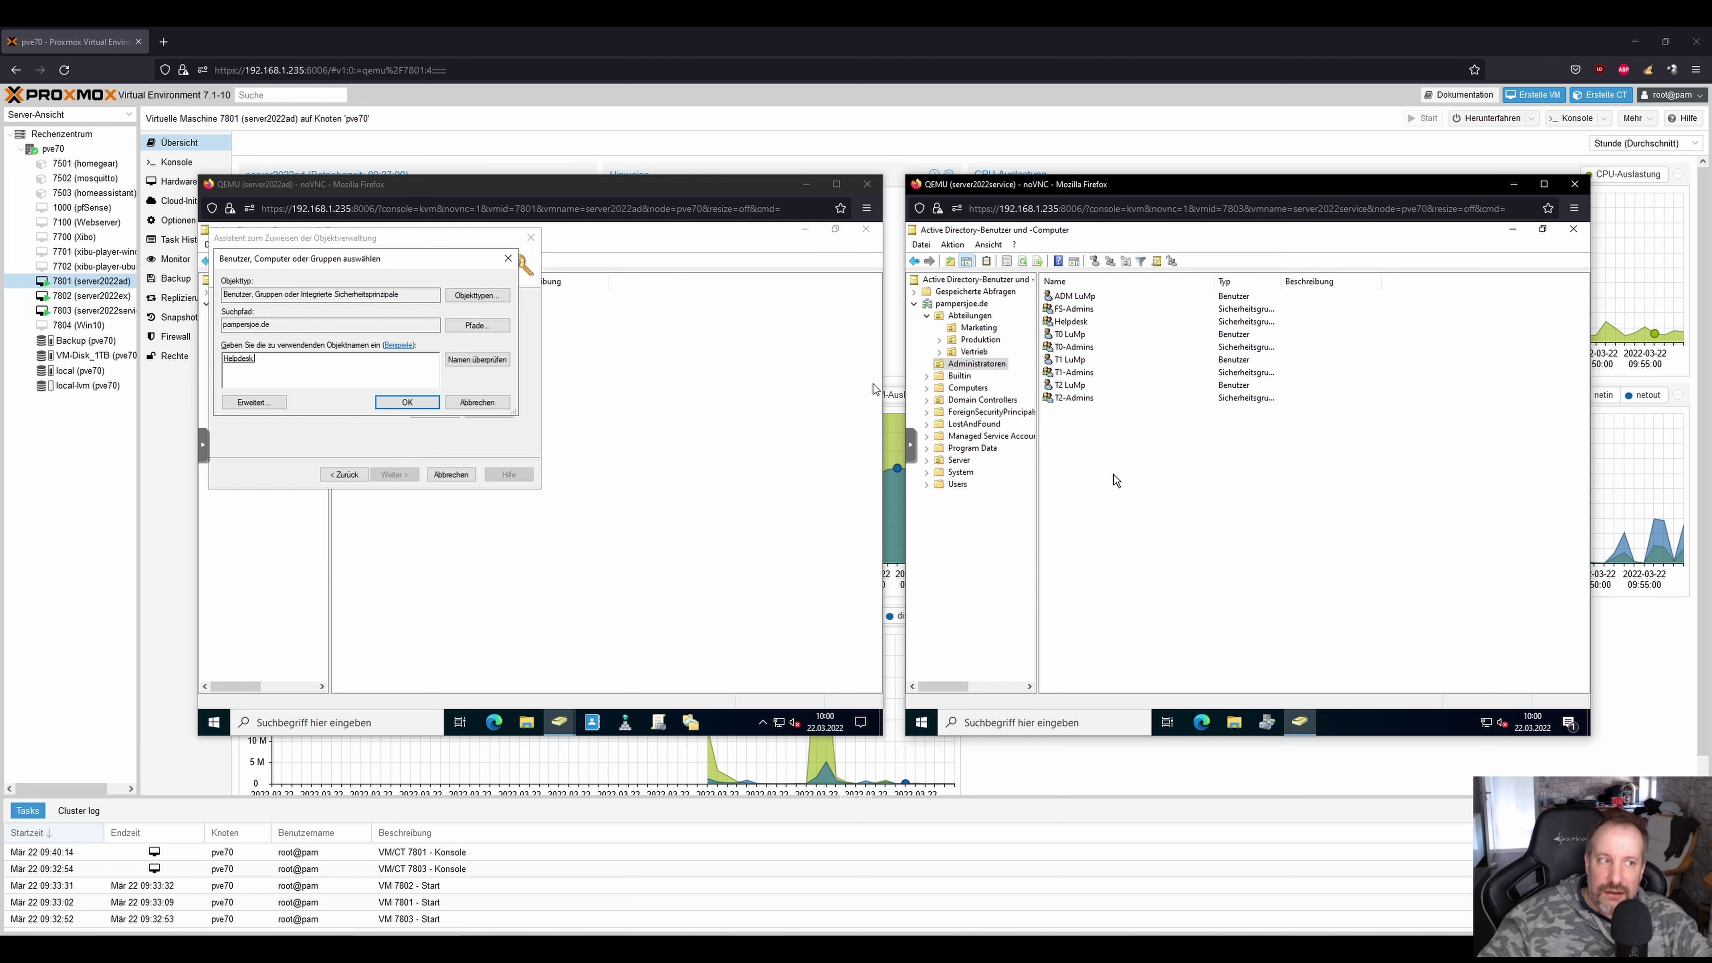
pyautogui.click(404, 402)
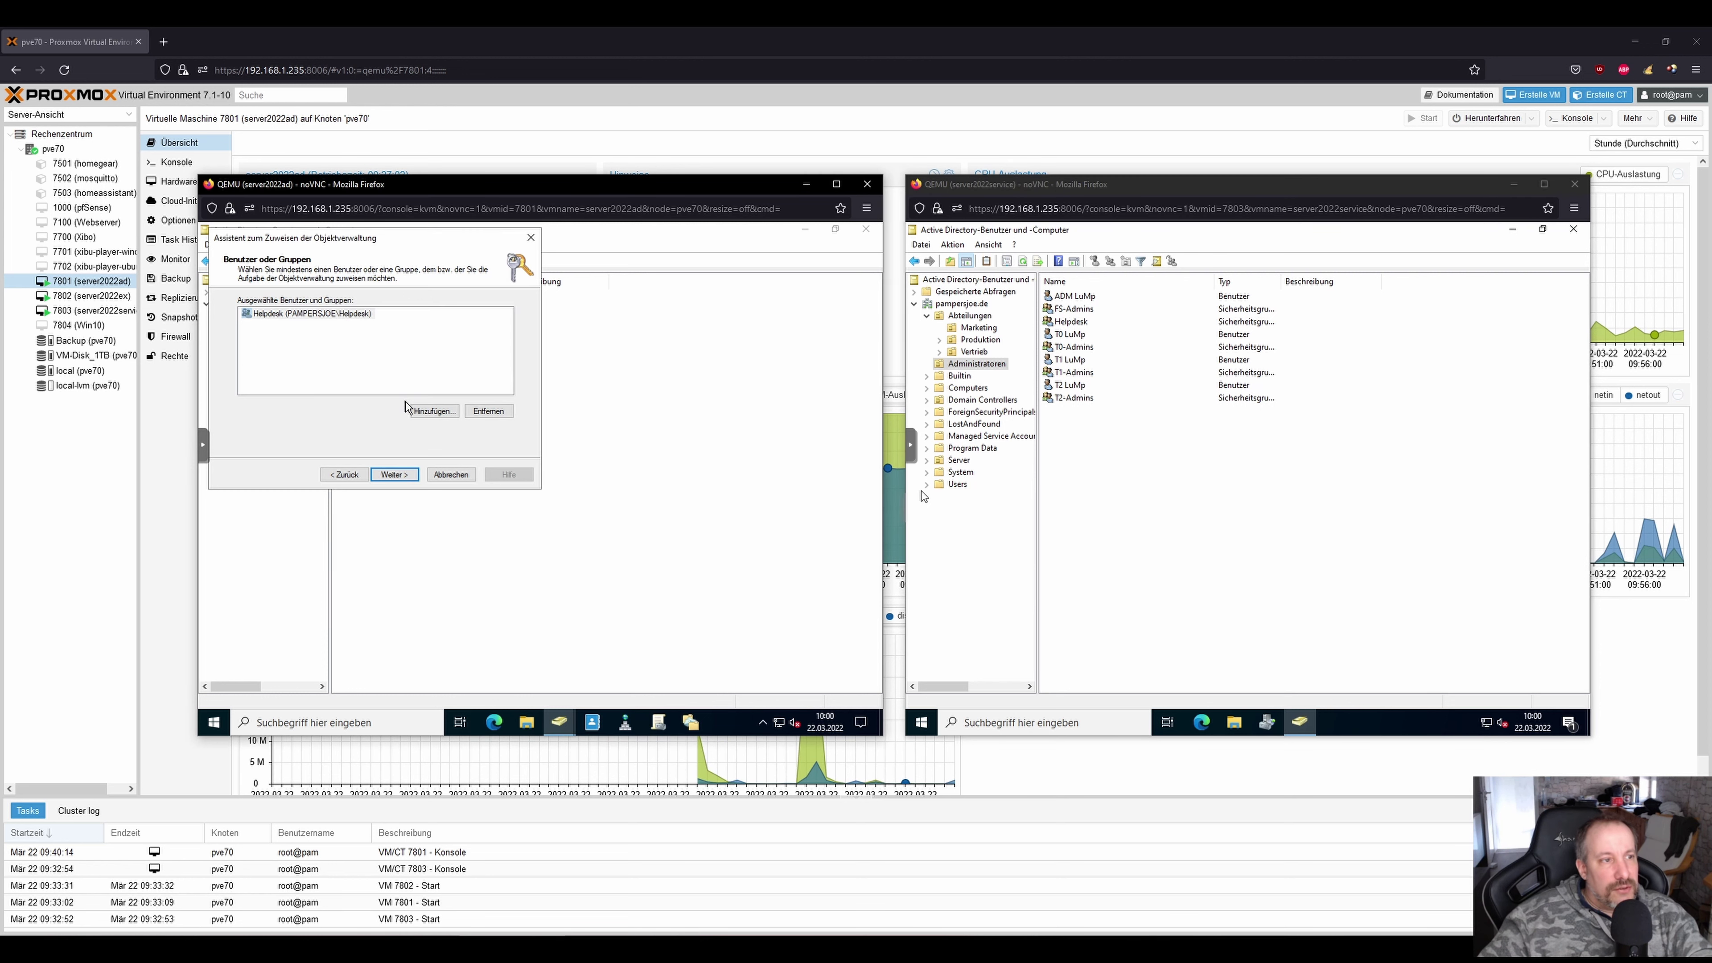
# Delegate the 'reset user passwords' task on Abteilungen to Helpdesk and finish the wizard.
pyautogui.click(395, 475)
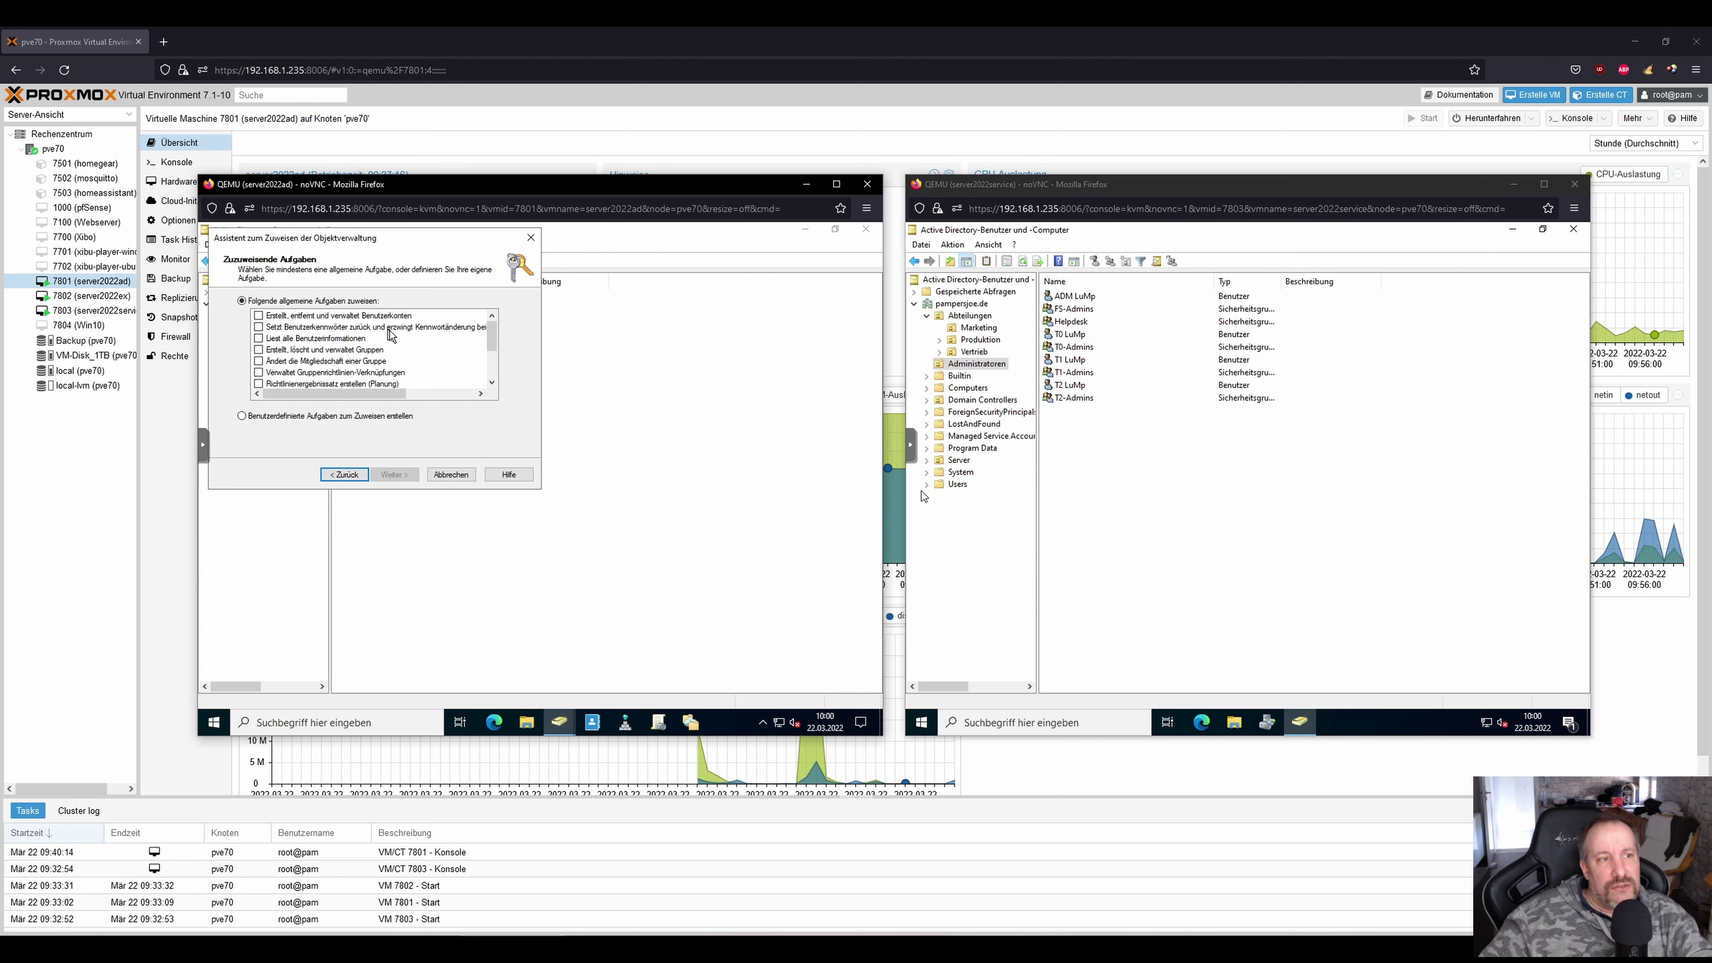
pyautogui.moveTo(378, 393); pyautogui.dragTo(290, 396)
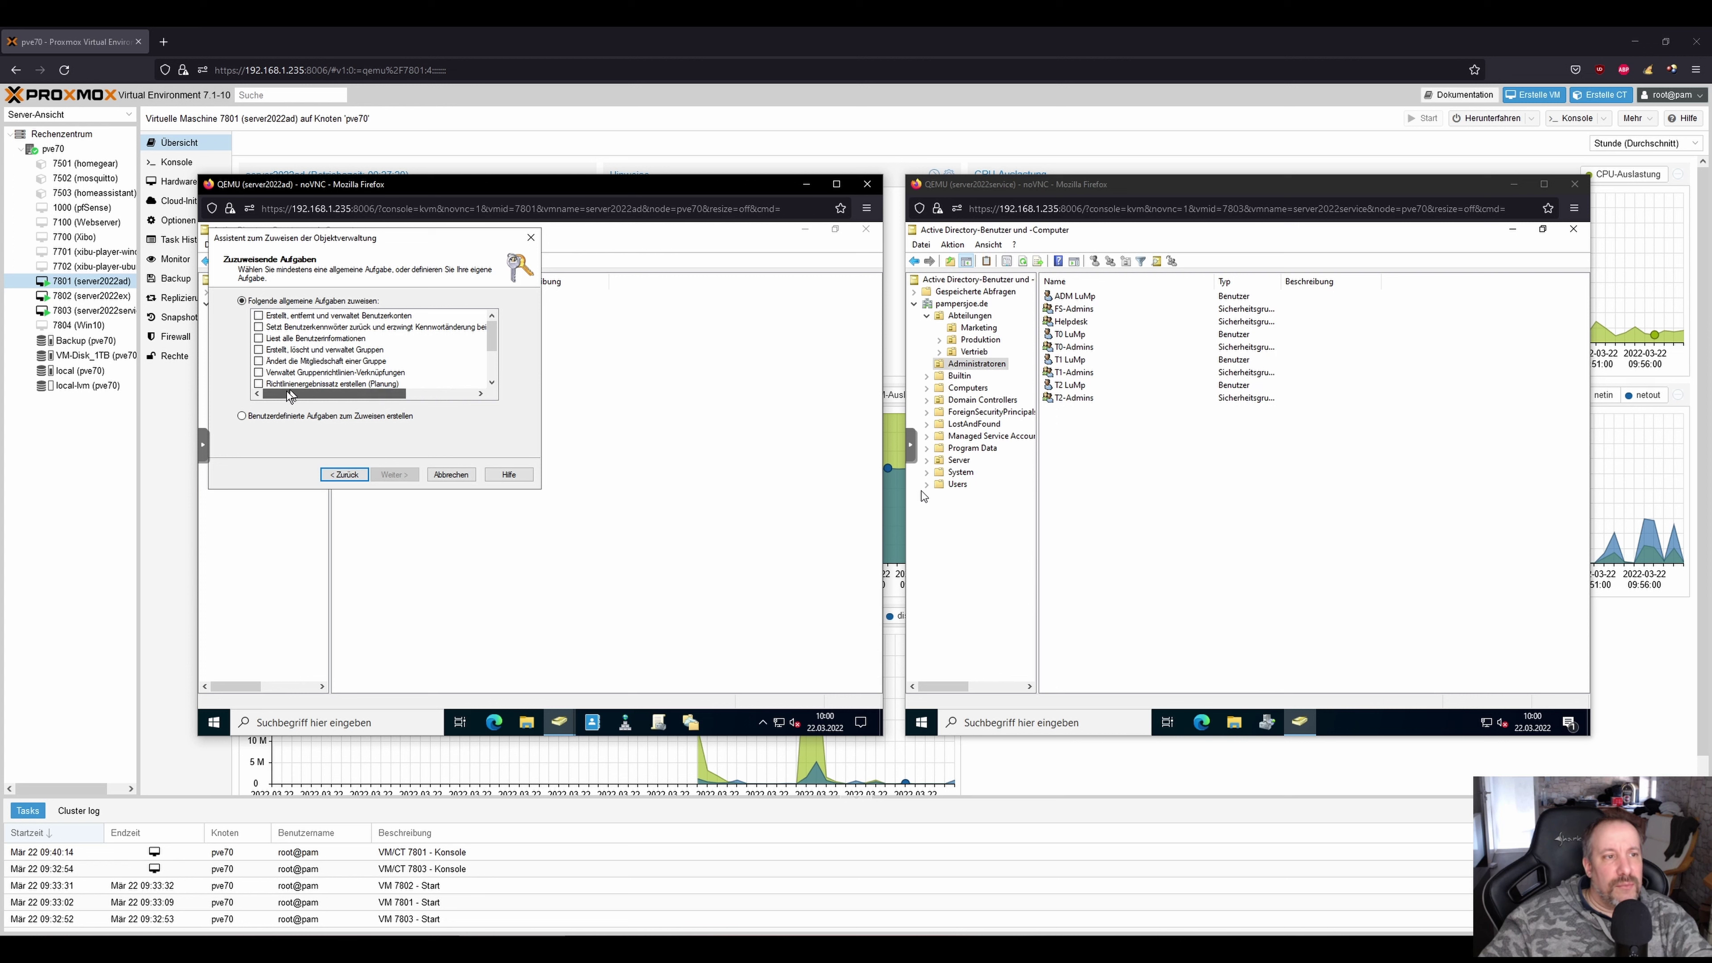
pyautogui.click(258, 326)
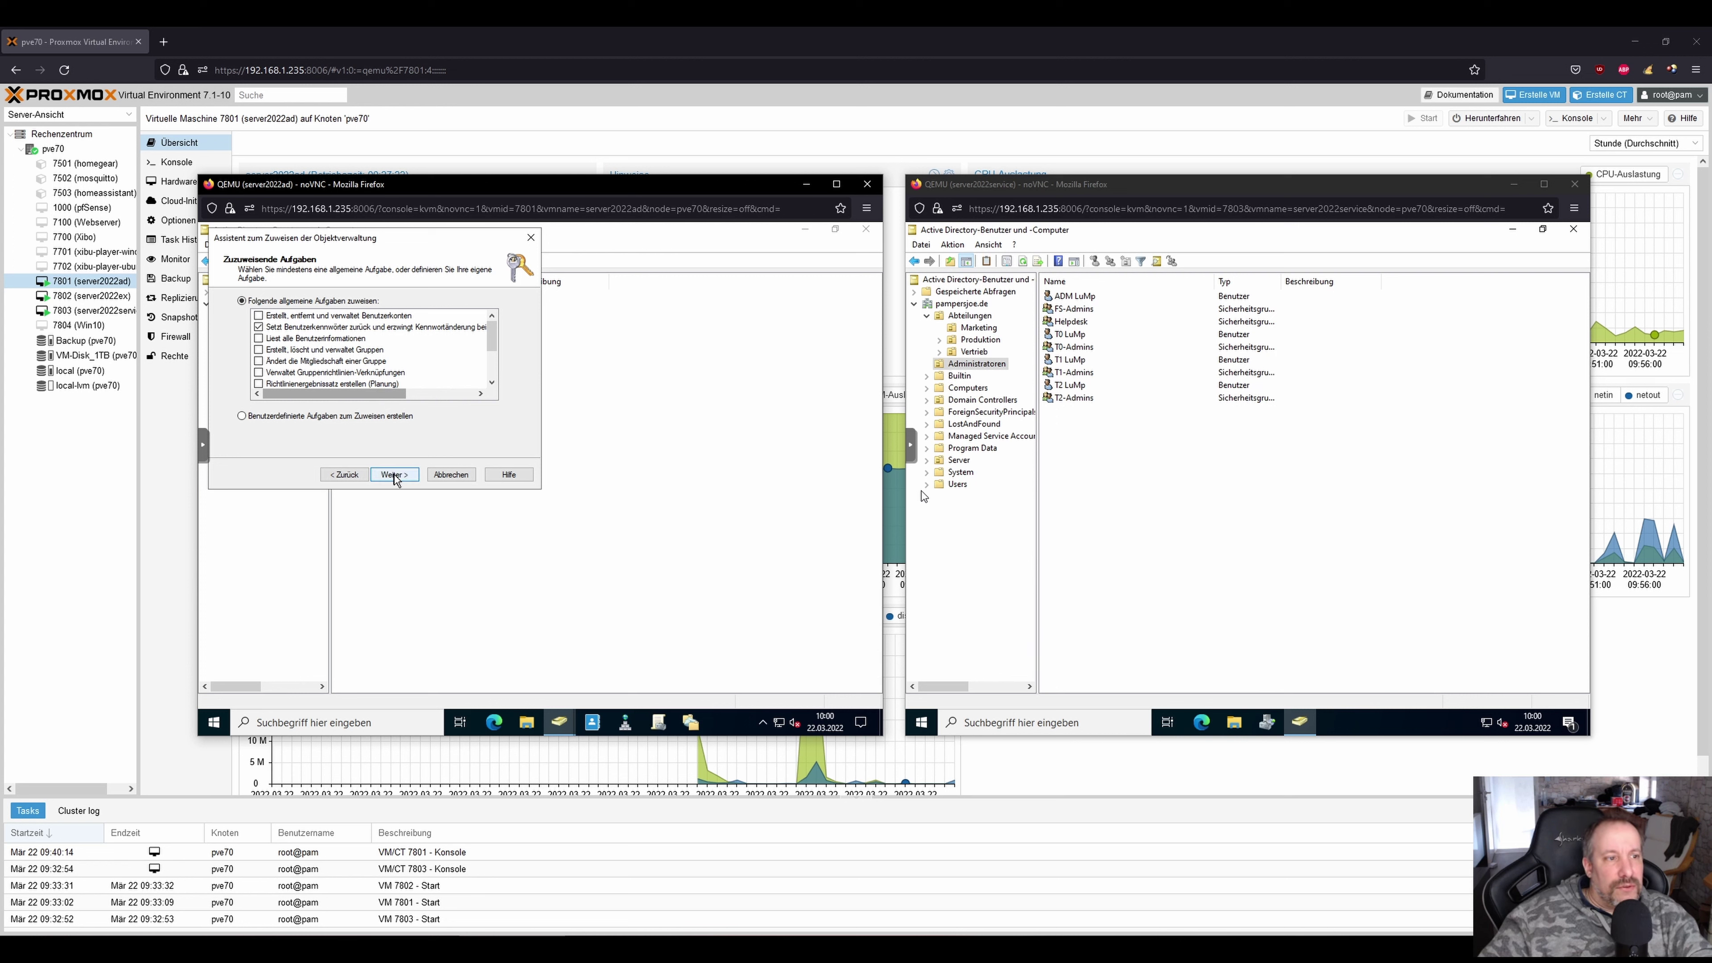
pyautogui.click(394, 474)
pyautogui.click(397, 478)
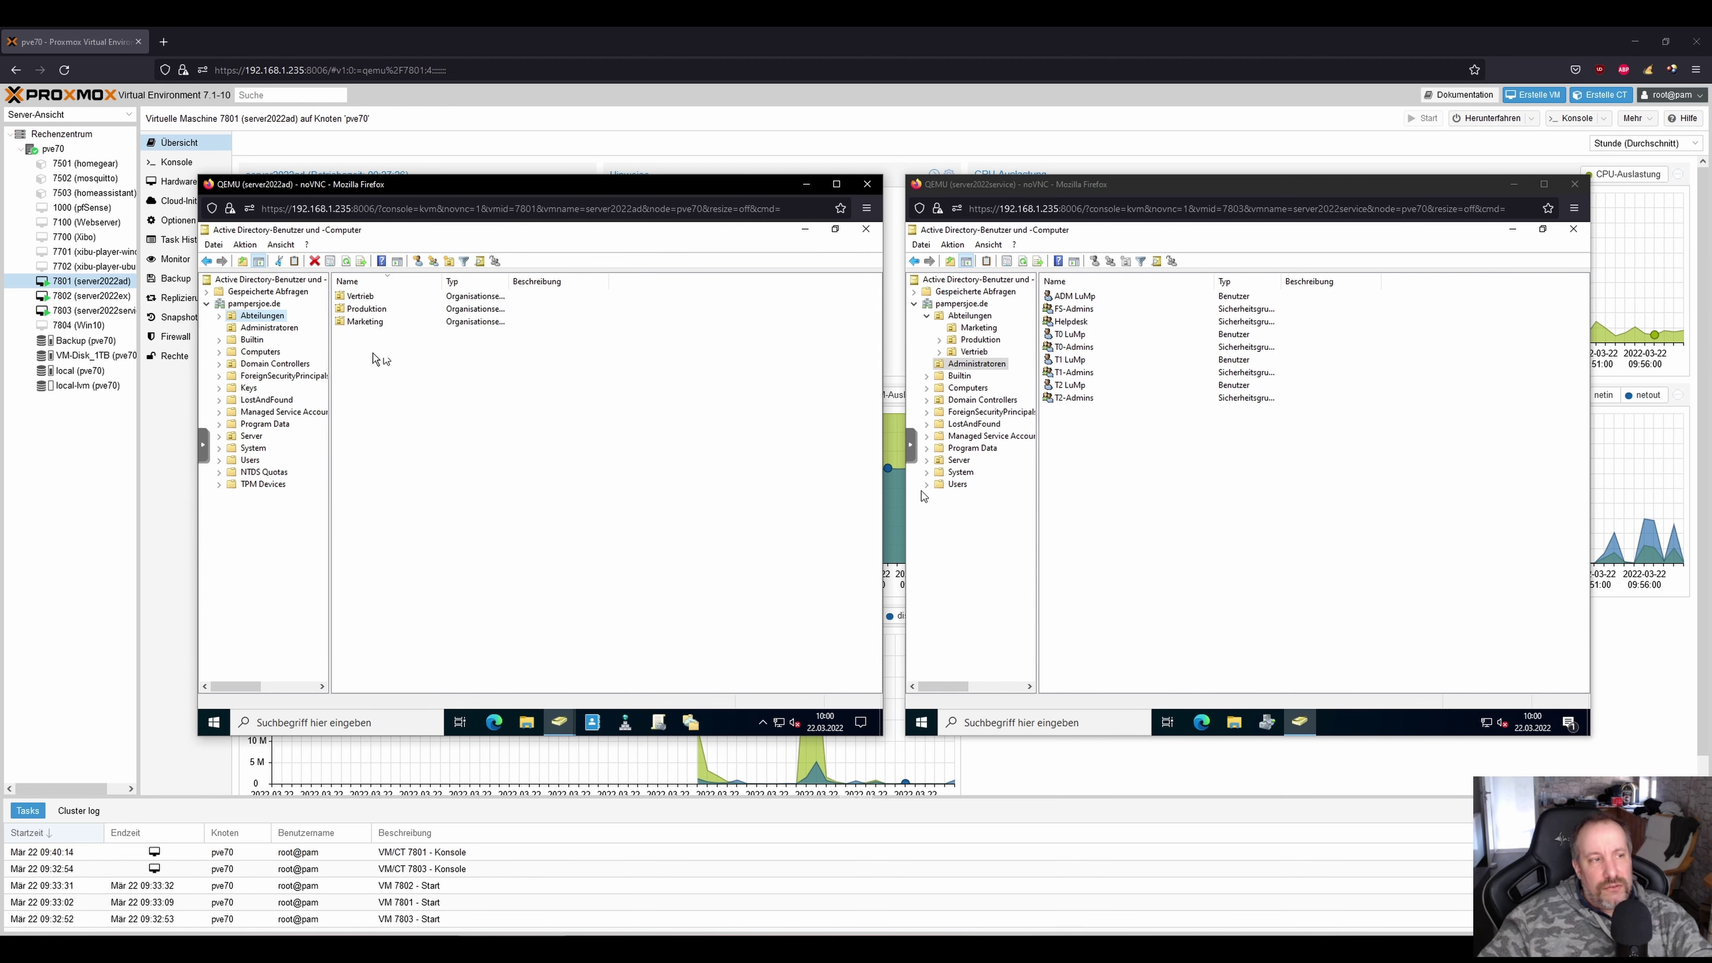
# Open Abteilungen's Eigenschaften to the Sicherheit tab and its Erweitert permission entries.
pyautogui.rightClick(261, 319)
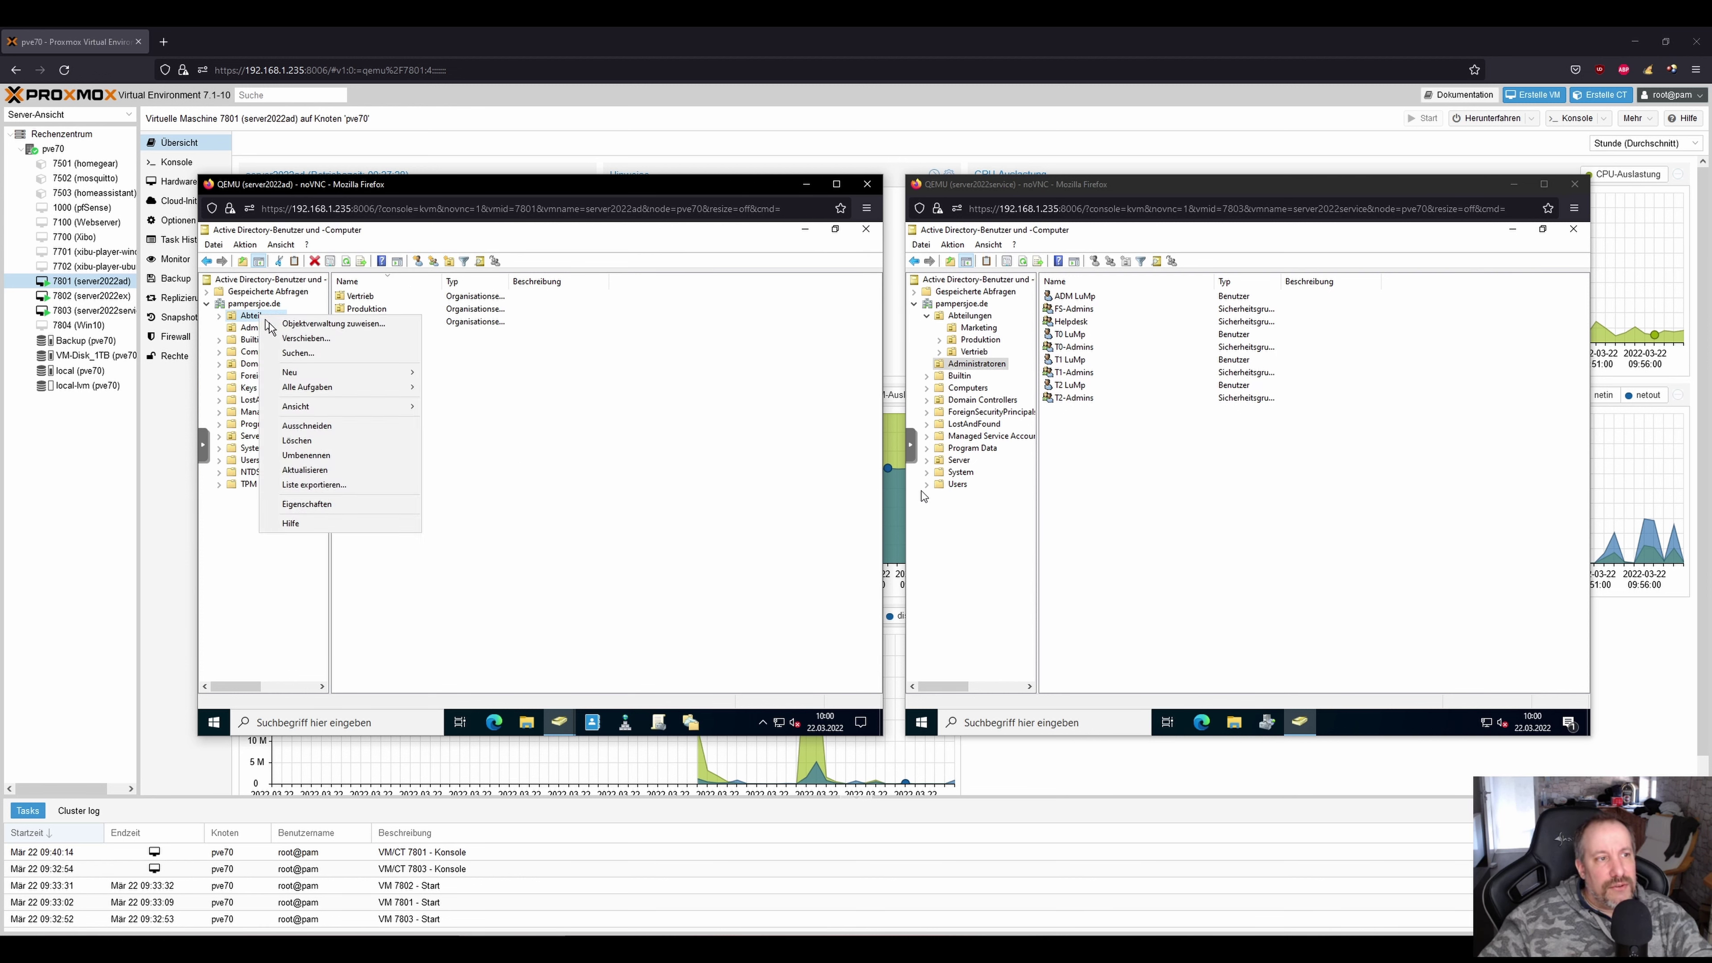
pyautogui.click(325, 504)
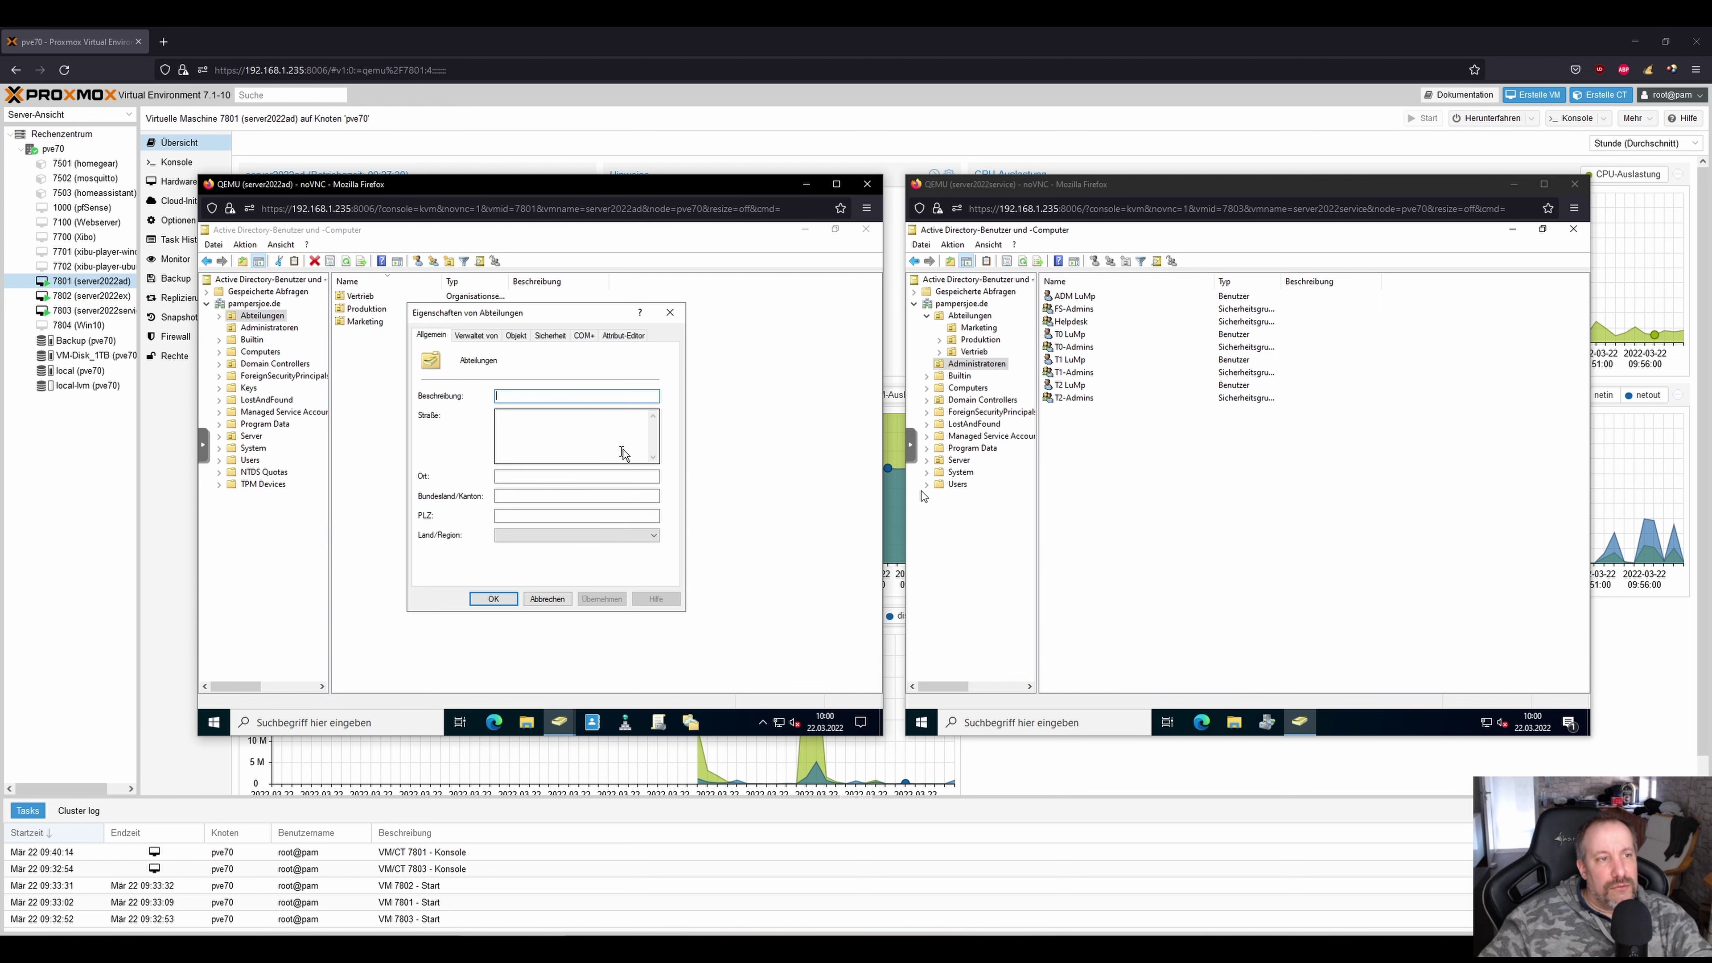
pyautogui.click(545, 337)
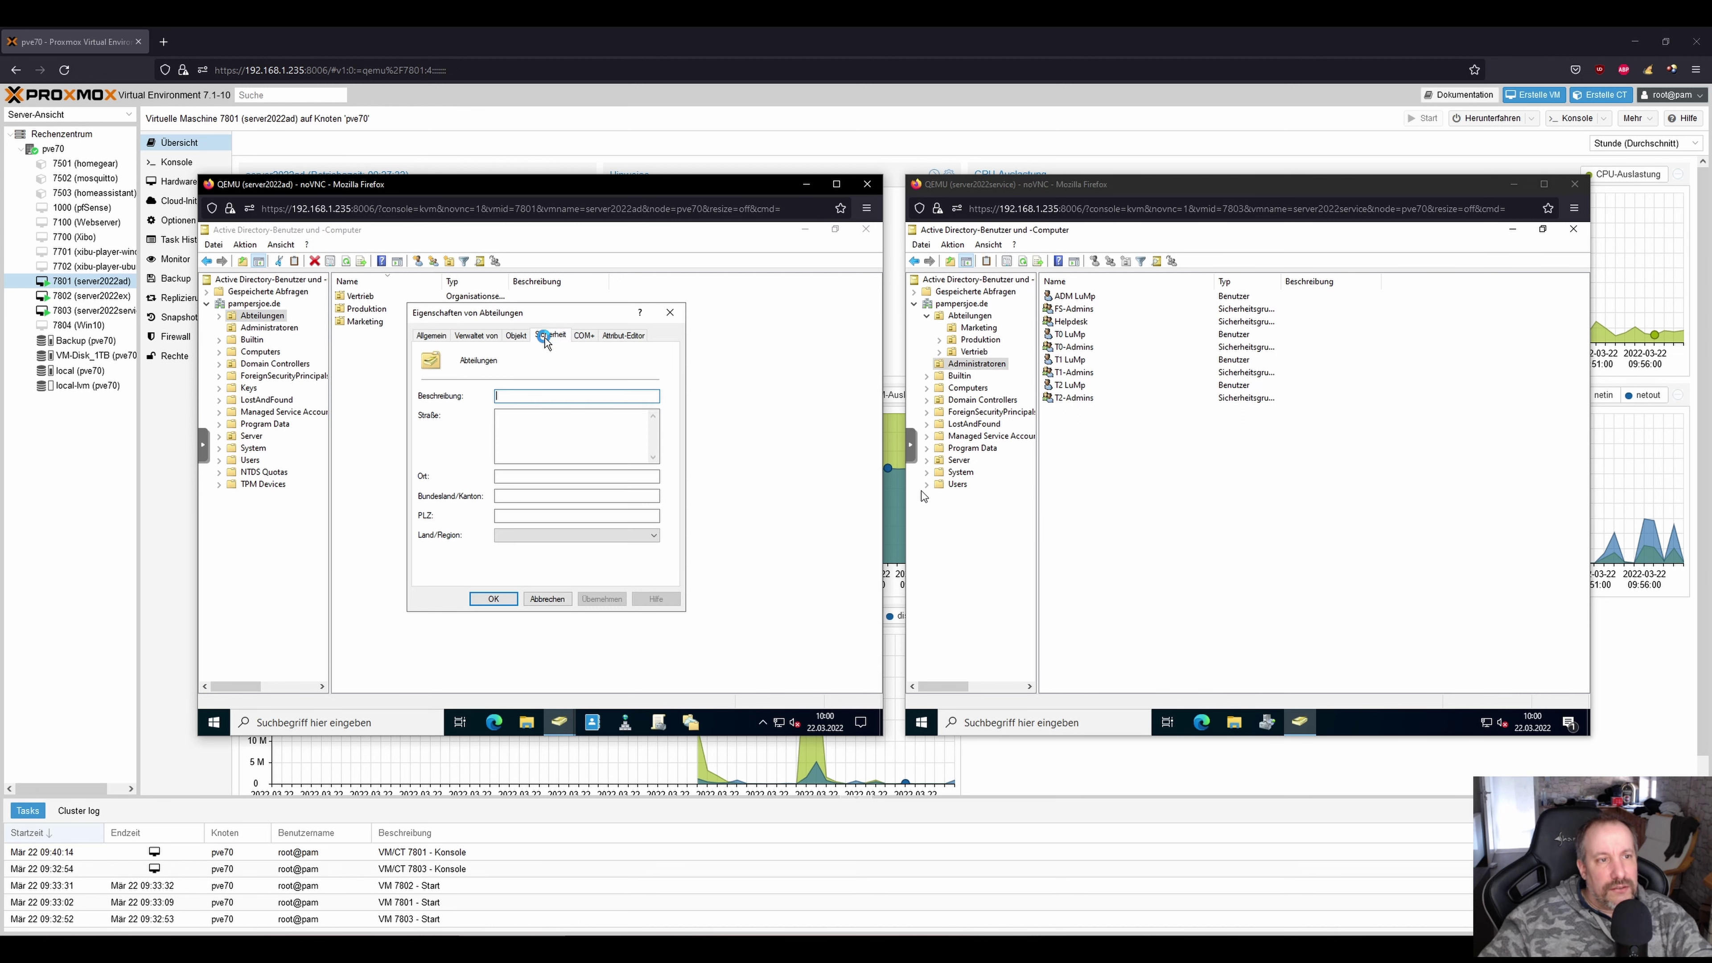
pyautogui.click(639, 560)
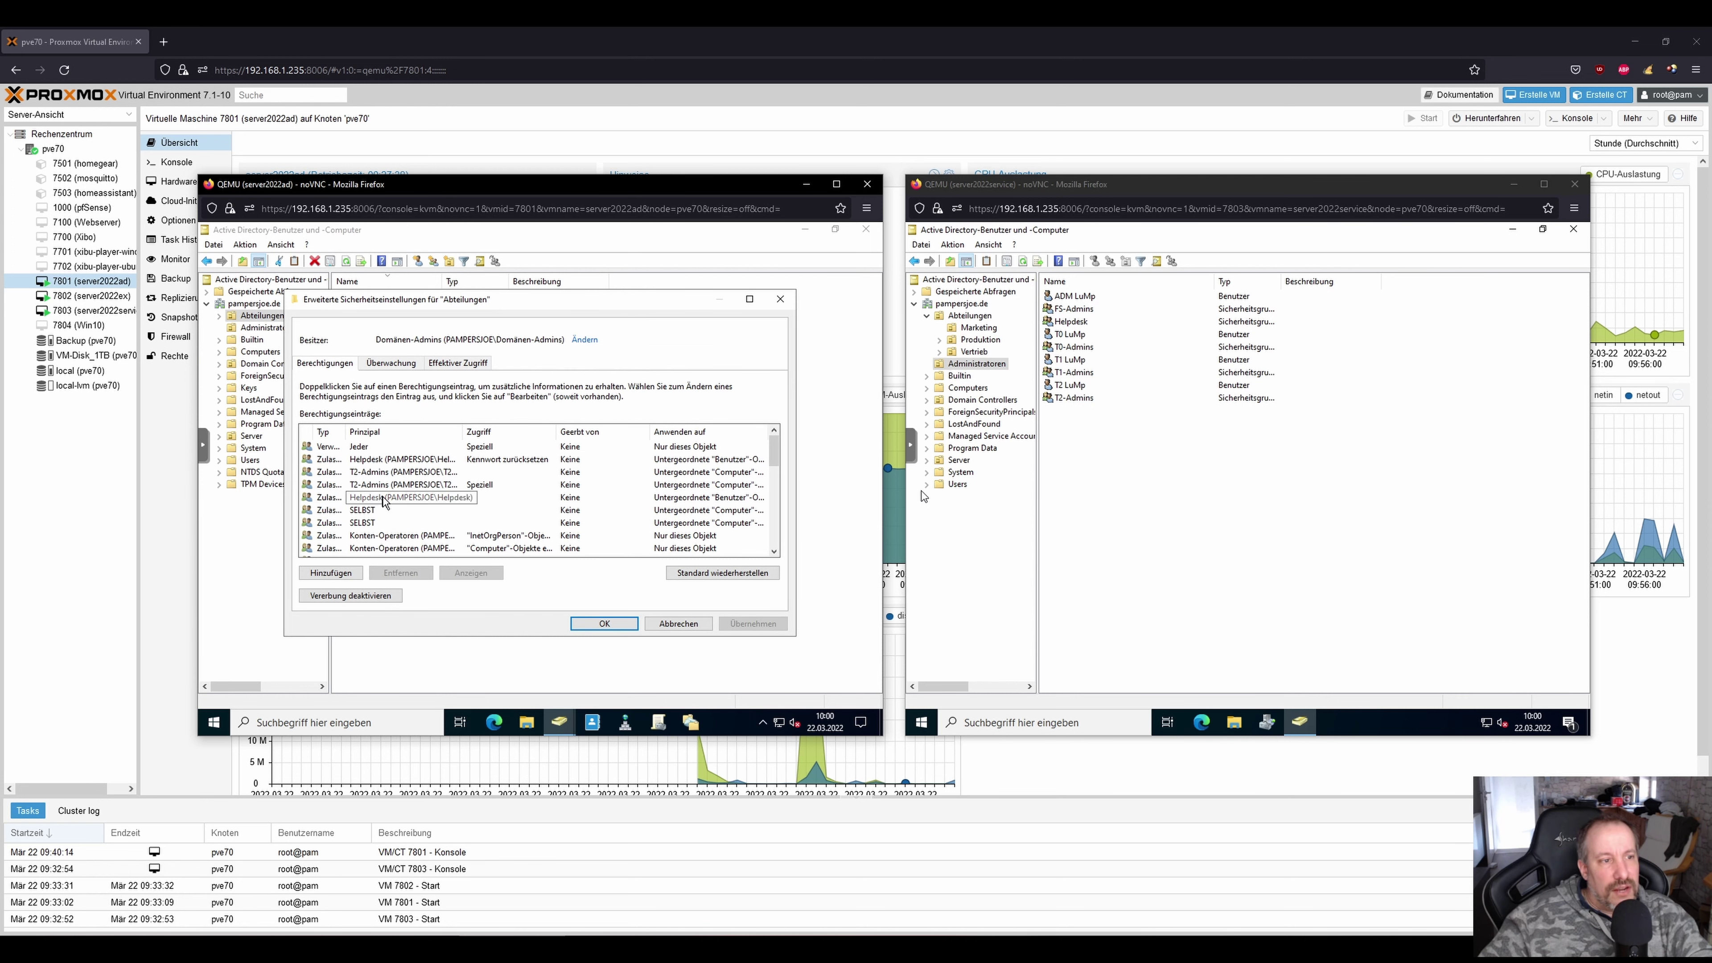
# Inspect the Helpdesk password-reset permission entry, then cancel out of both dialogs without changes.
pyautogui.click(448, 497)
pyautogui.click(412, 459)
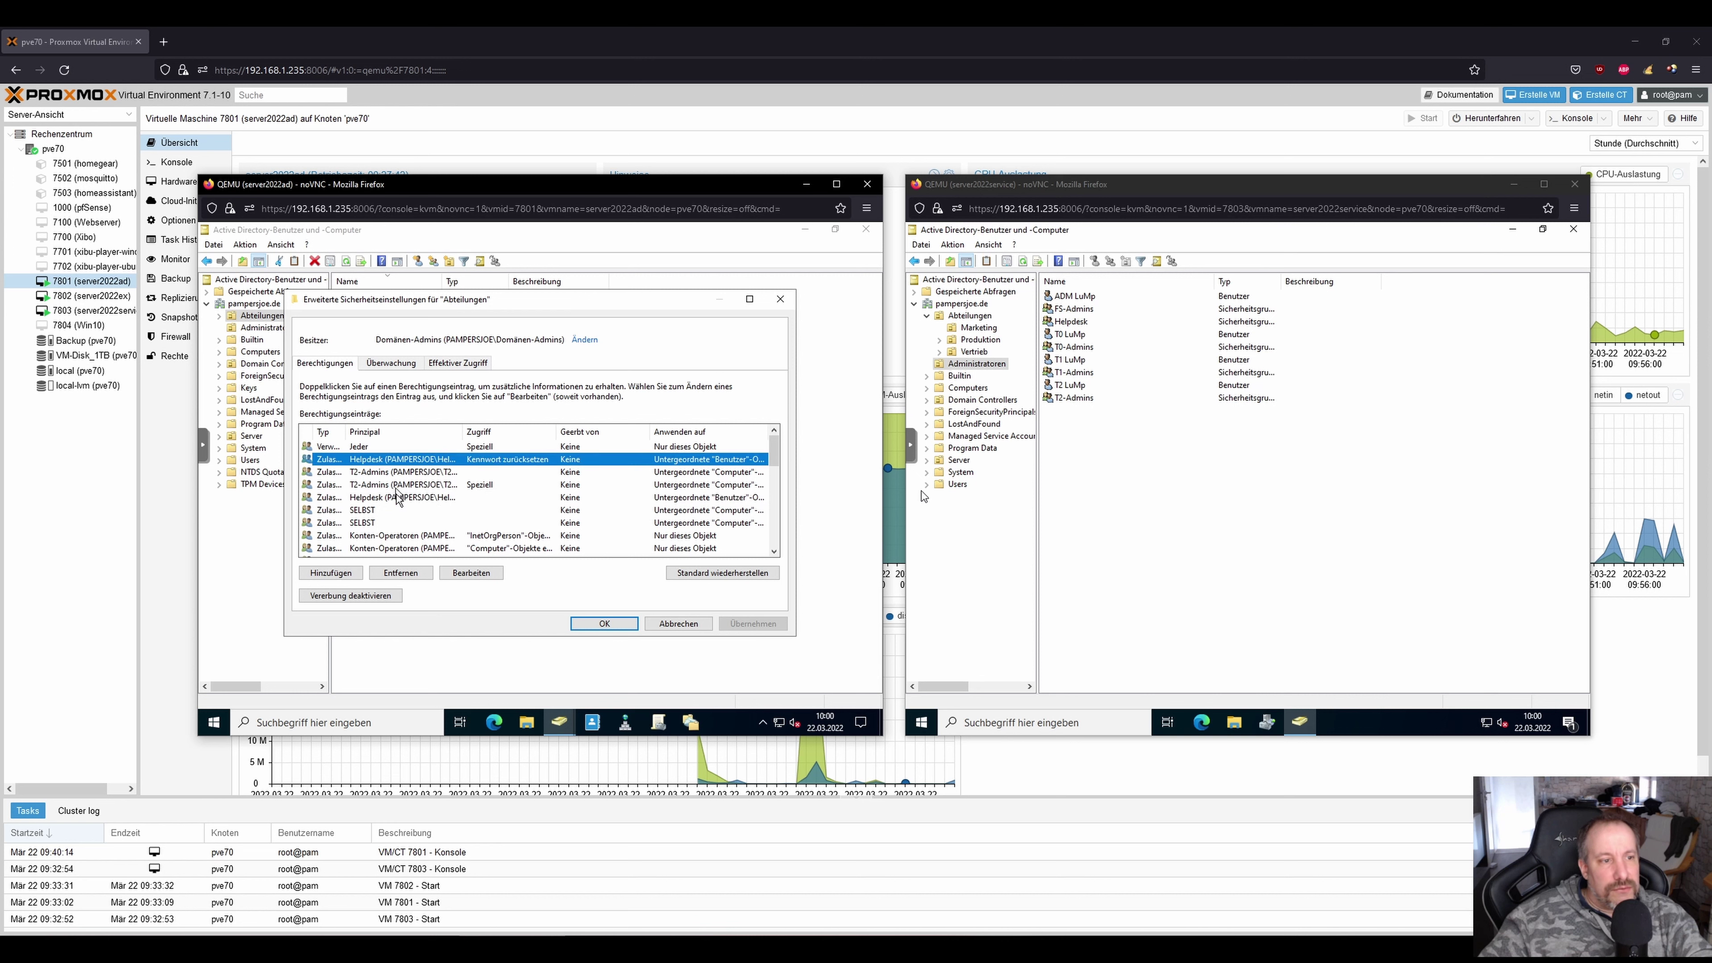
pyautogui.click(471, 573)
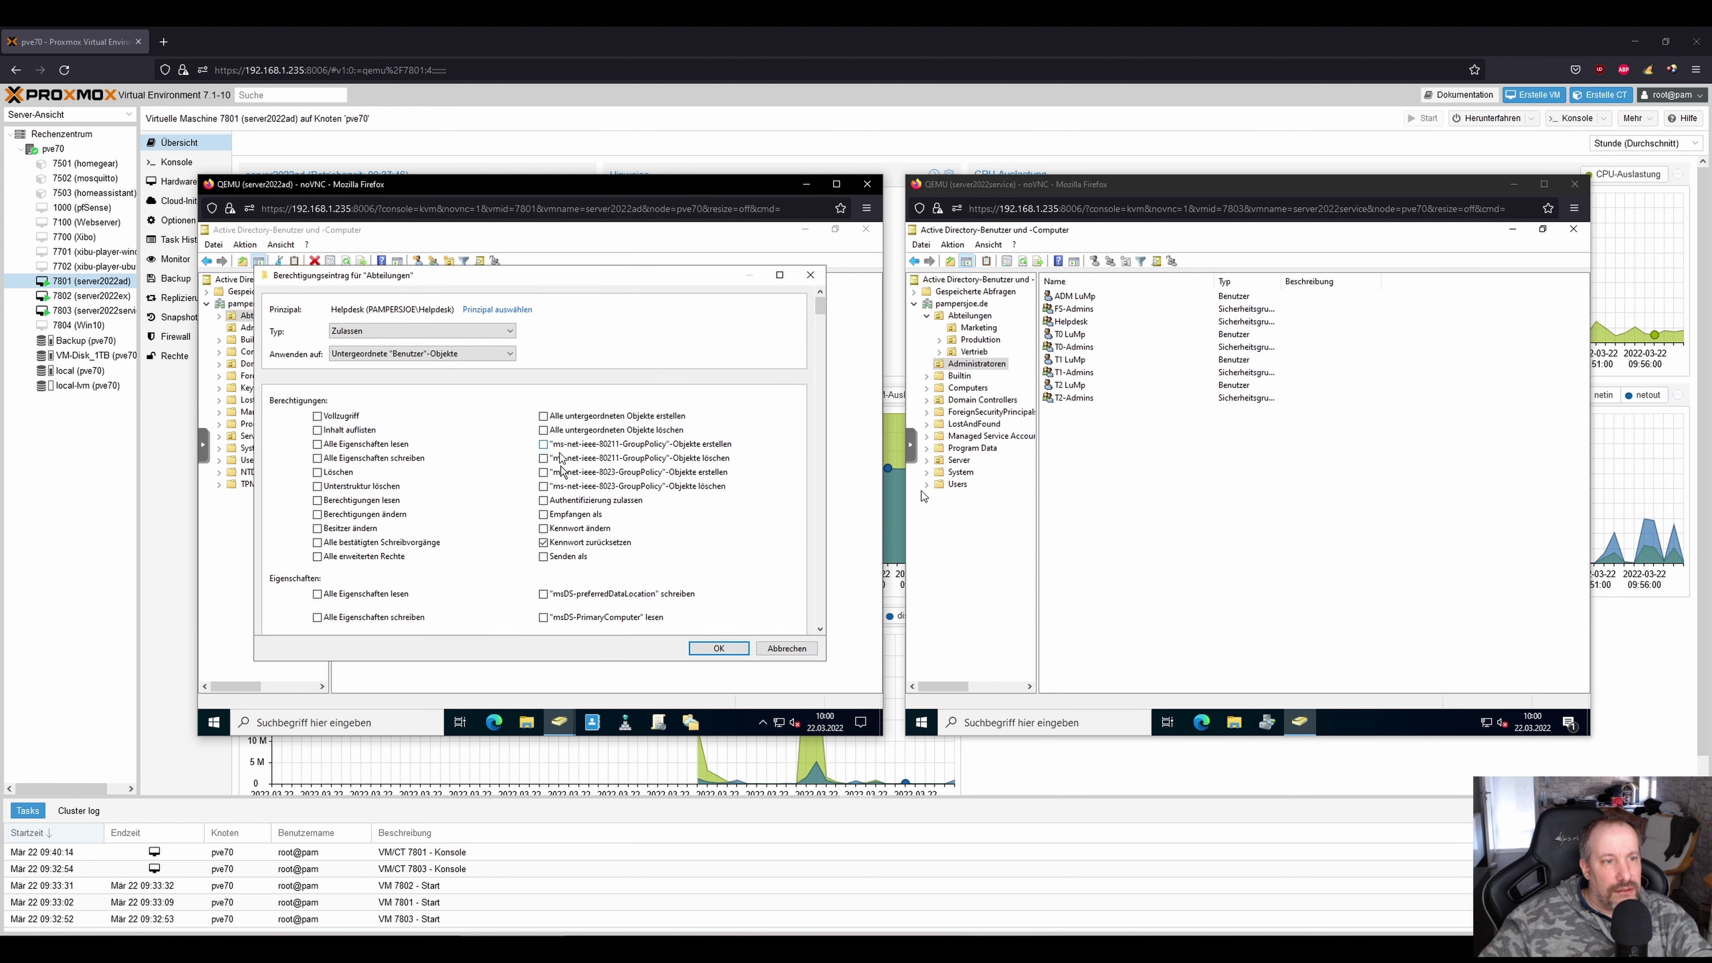
pyautogui.click(806, 653)
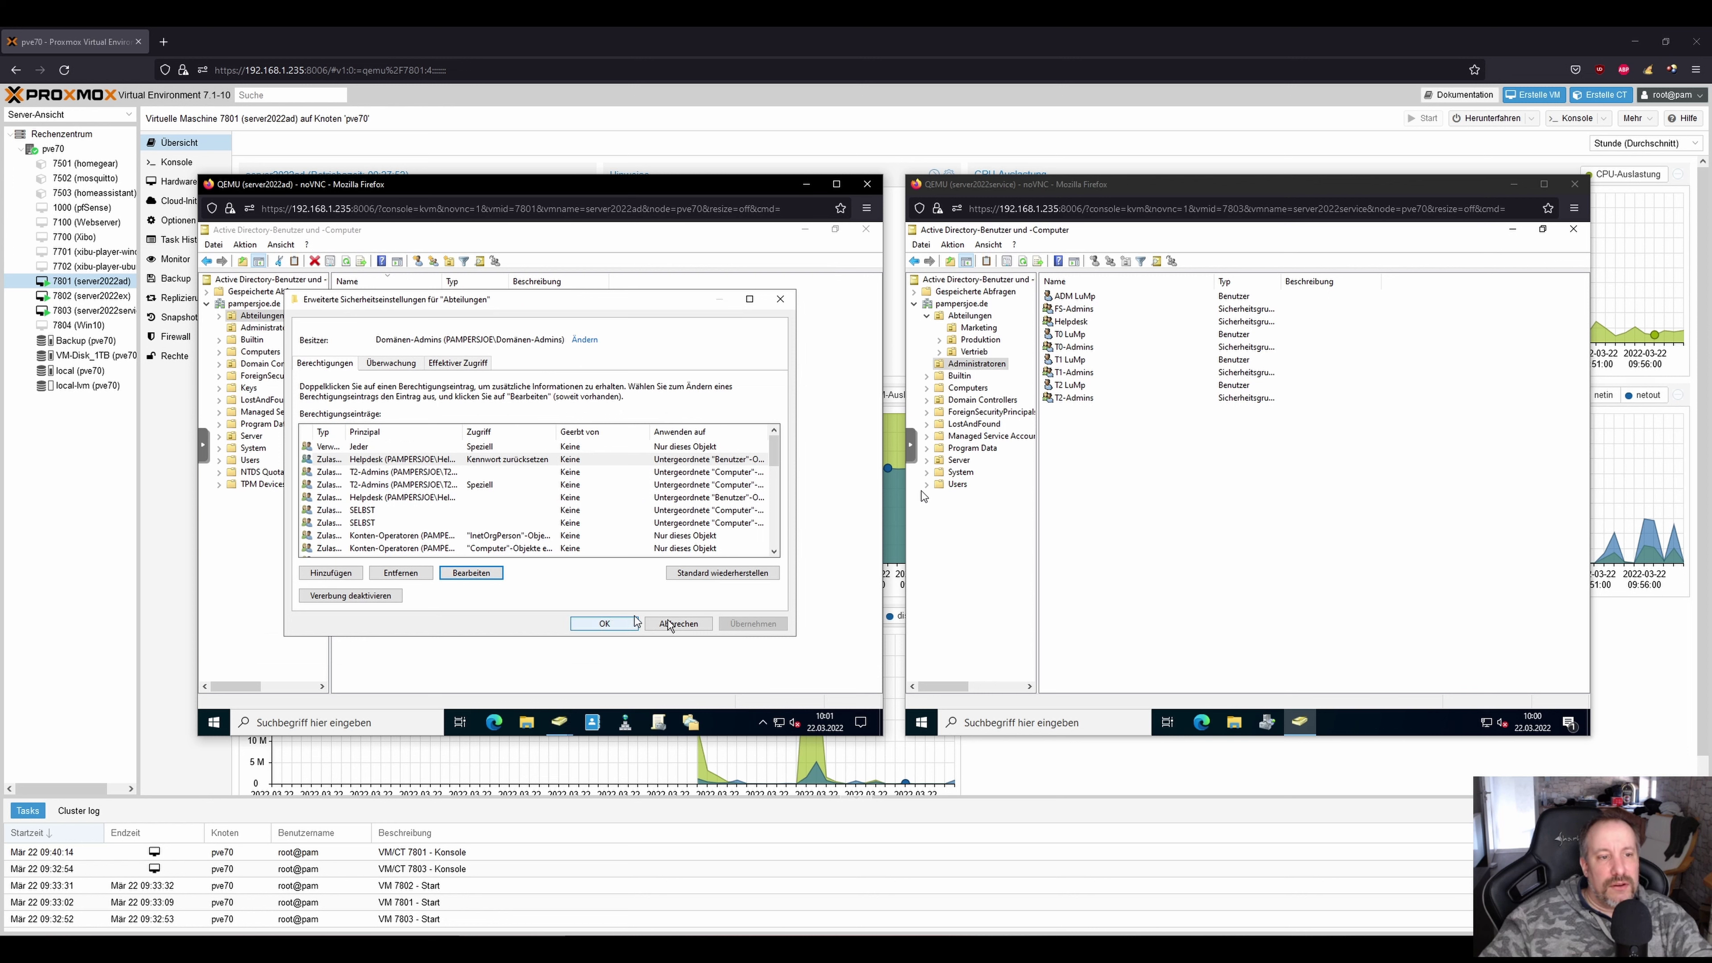
pyautogui.click(616, 624)
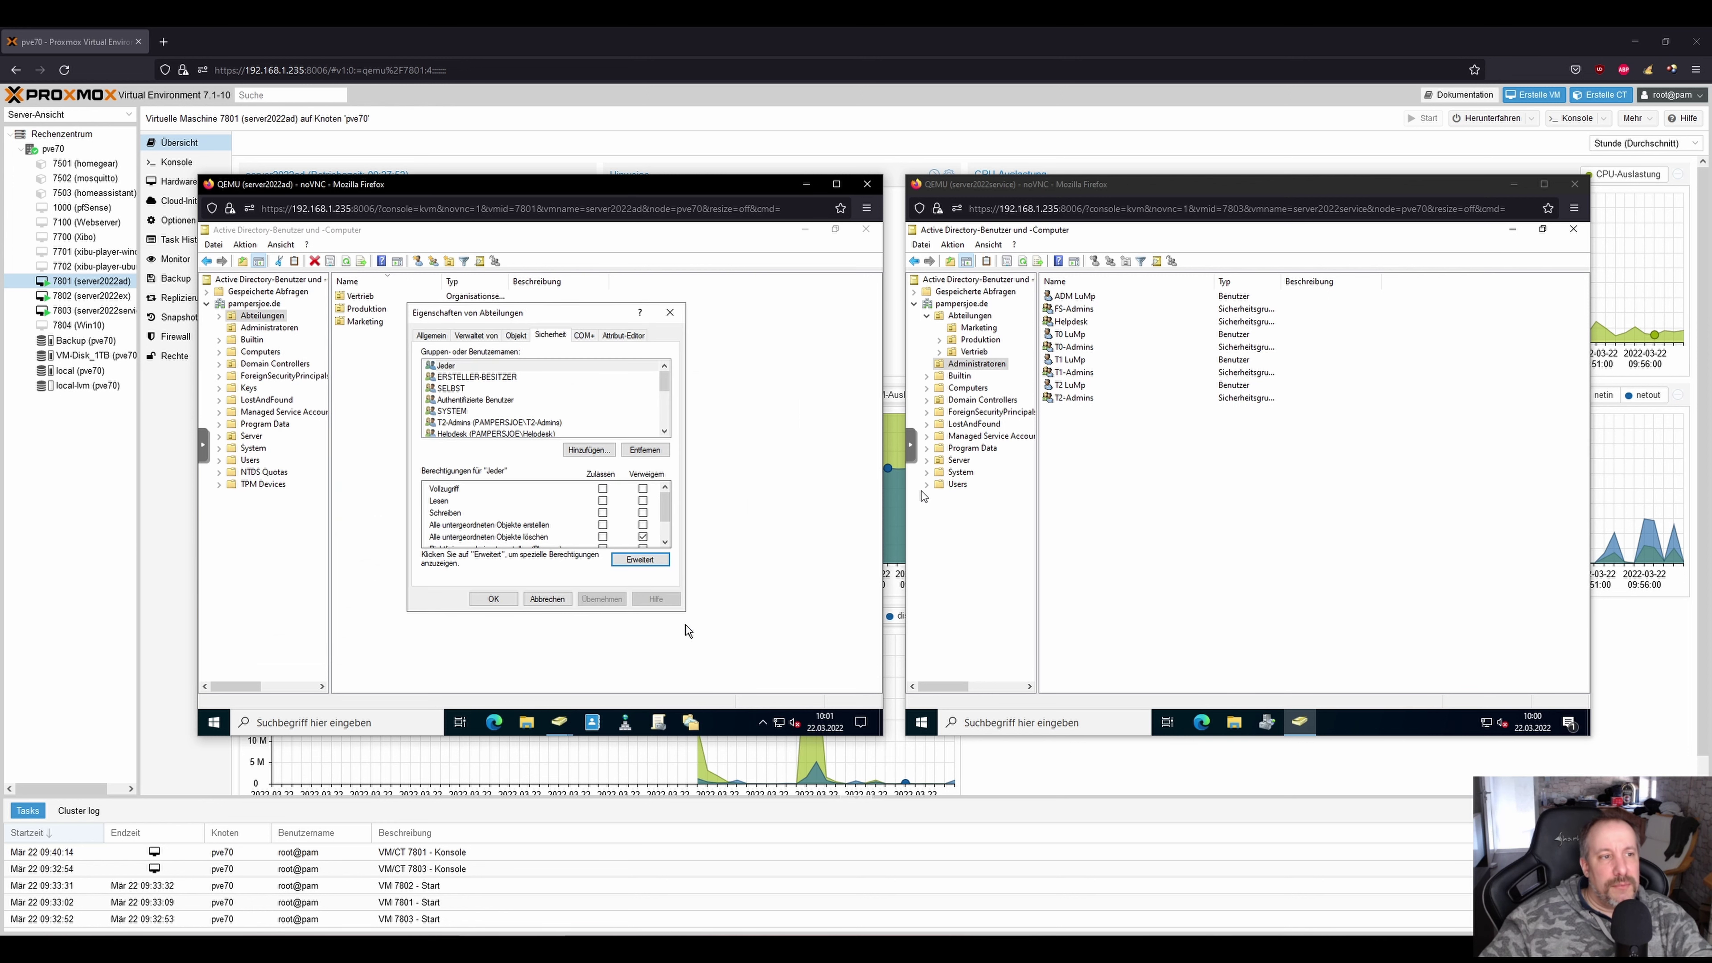
# Reopen Abteilungen's advanced security entries, shift the window aside, and dismiss it with Escape.
pyautogui.click(633, 559)
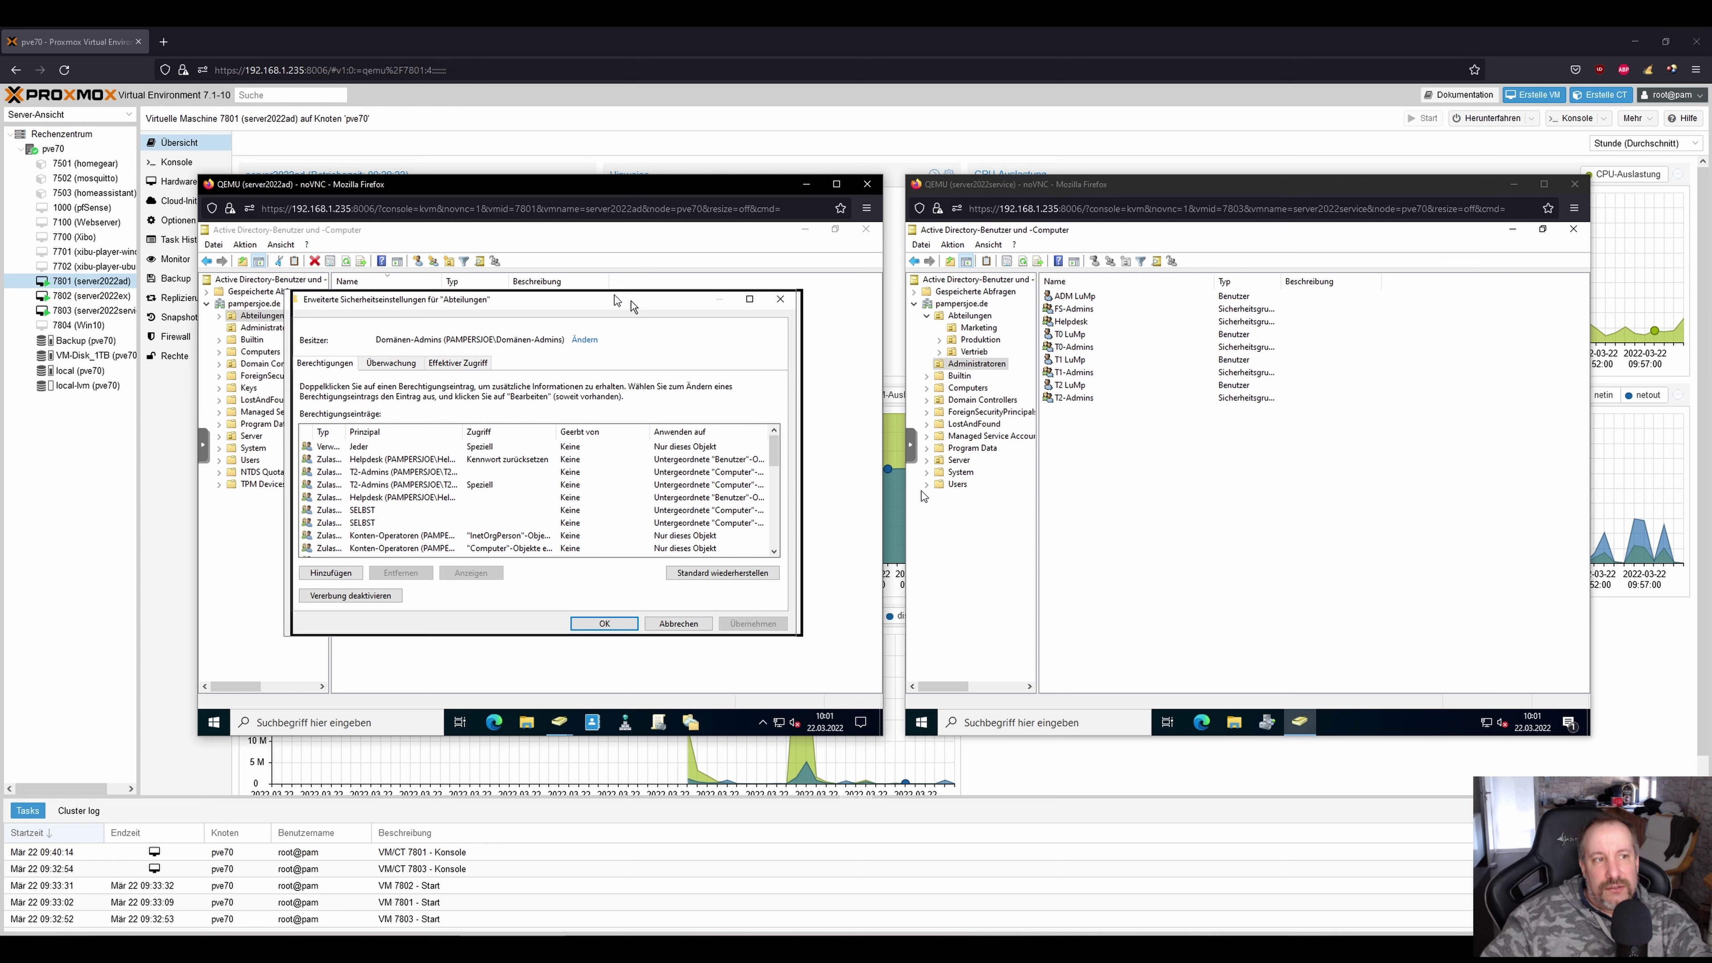
pyautogui.moveTo(629, 302); pyautogui.dragTo(669, 309)
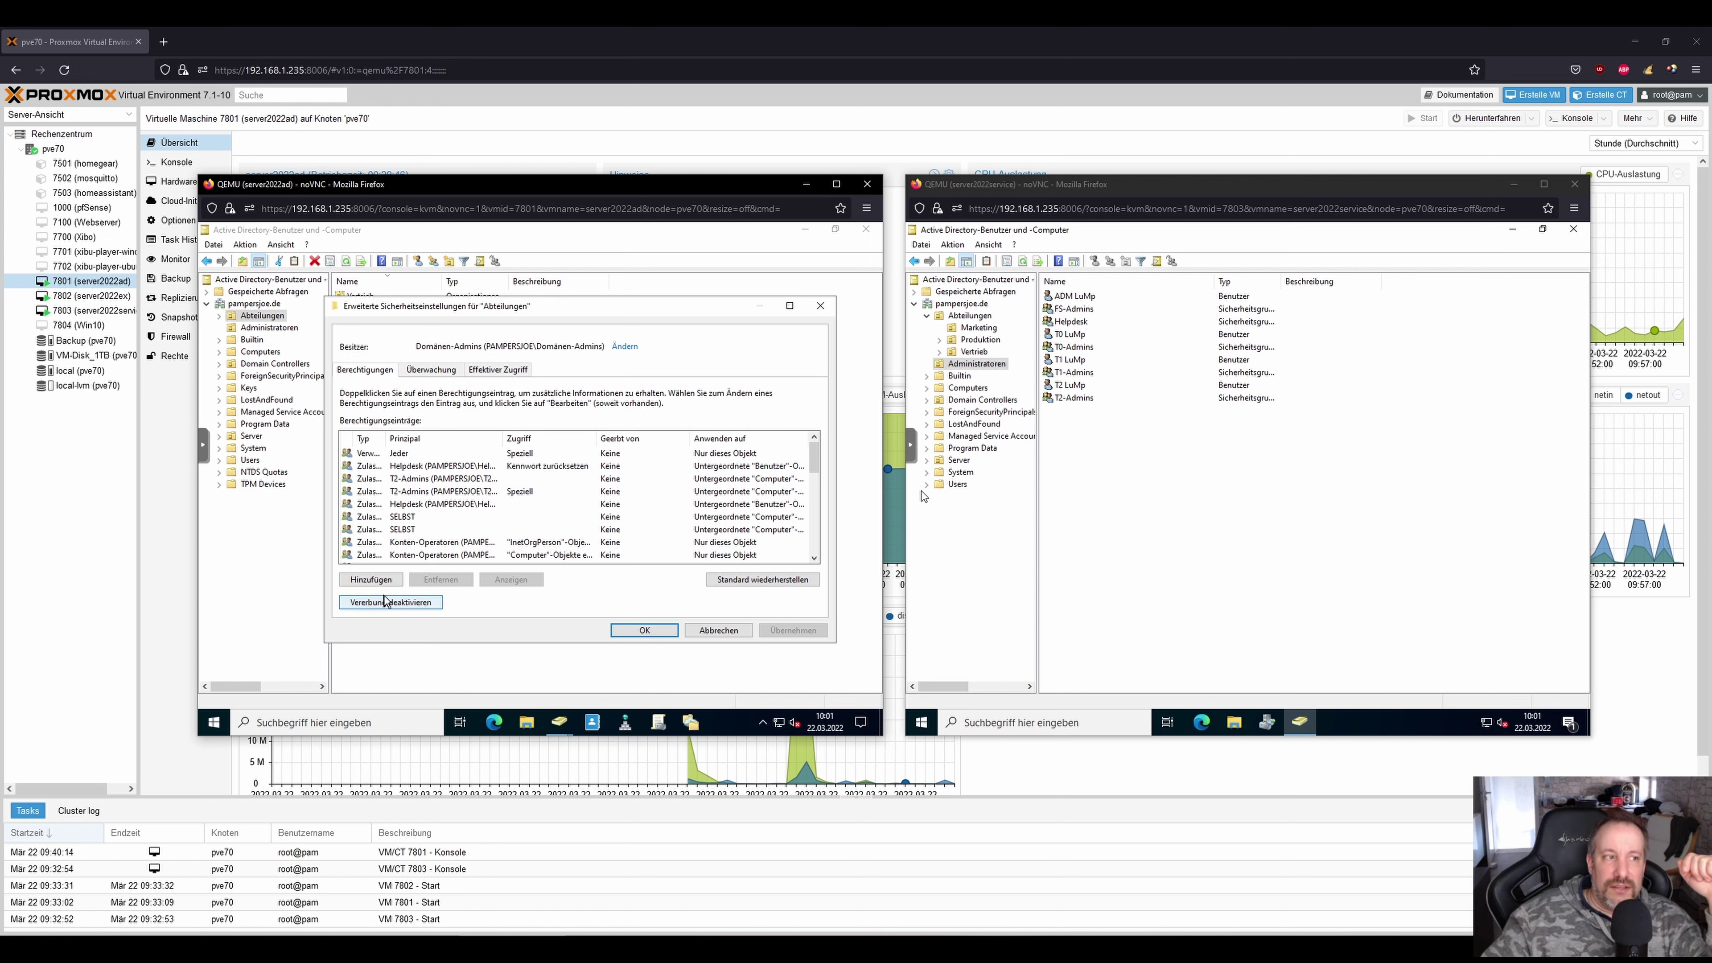
pyautogui.press('Escape')
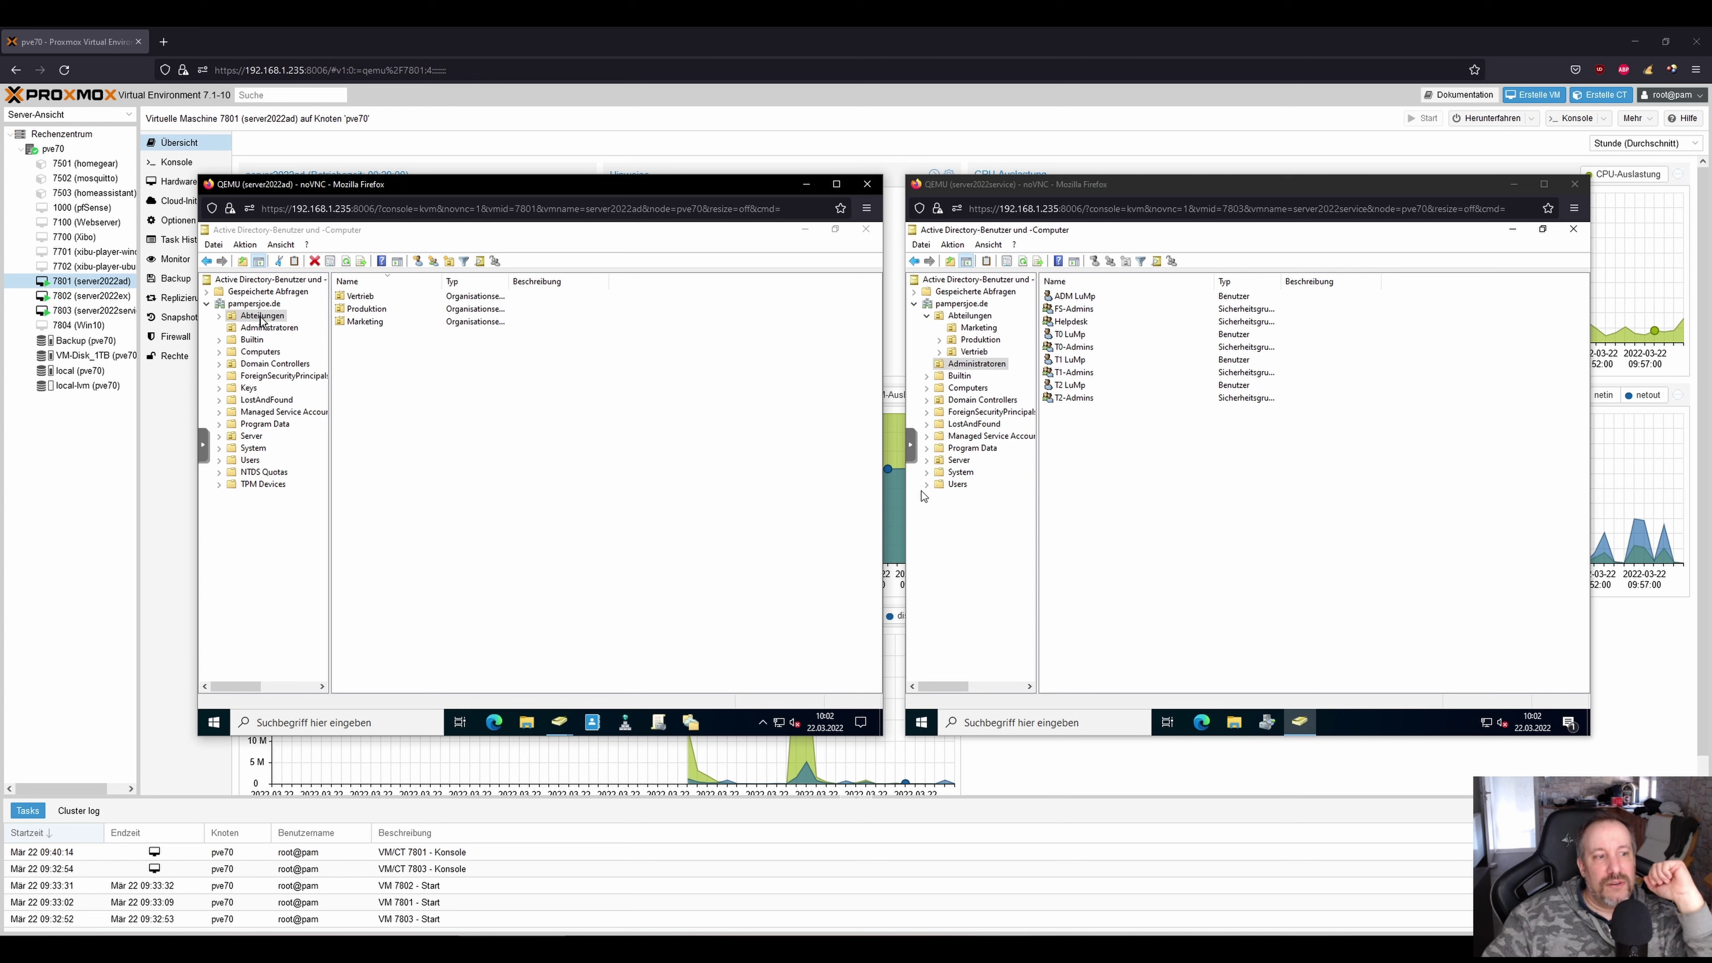
pyautogui.moveTo(566, 720)
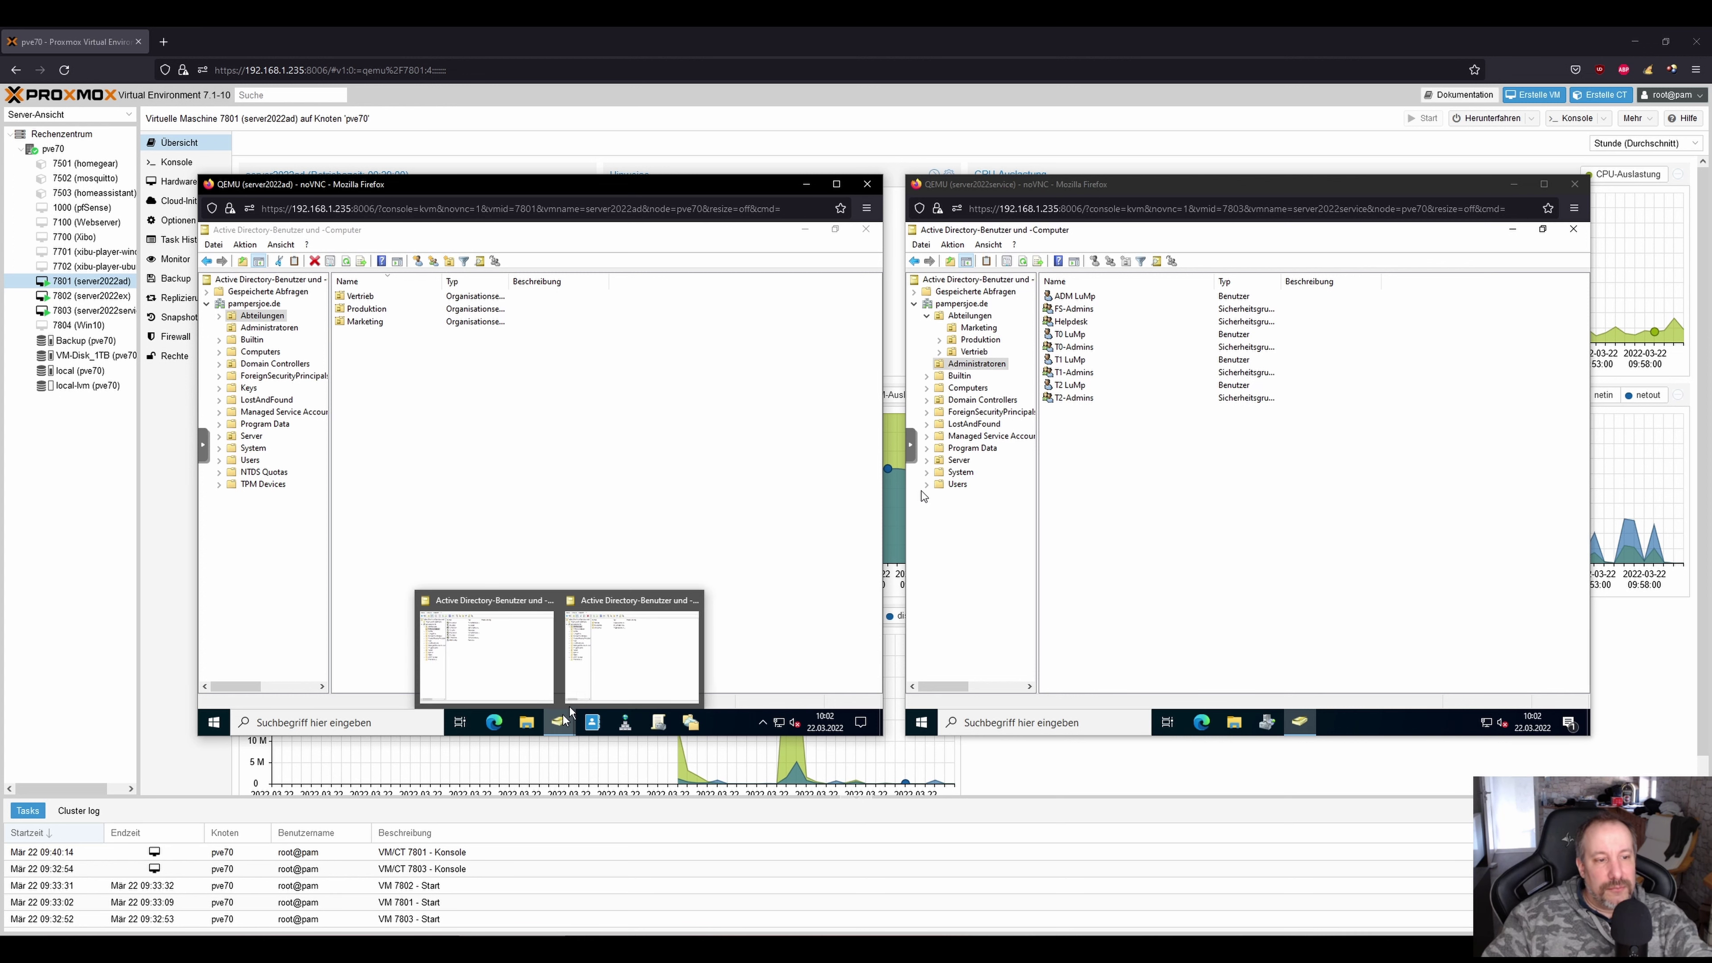
pyautogui.click(598, 661)
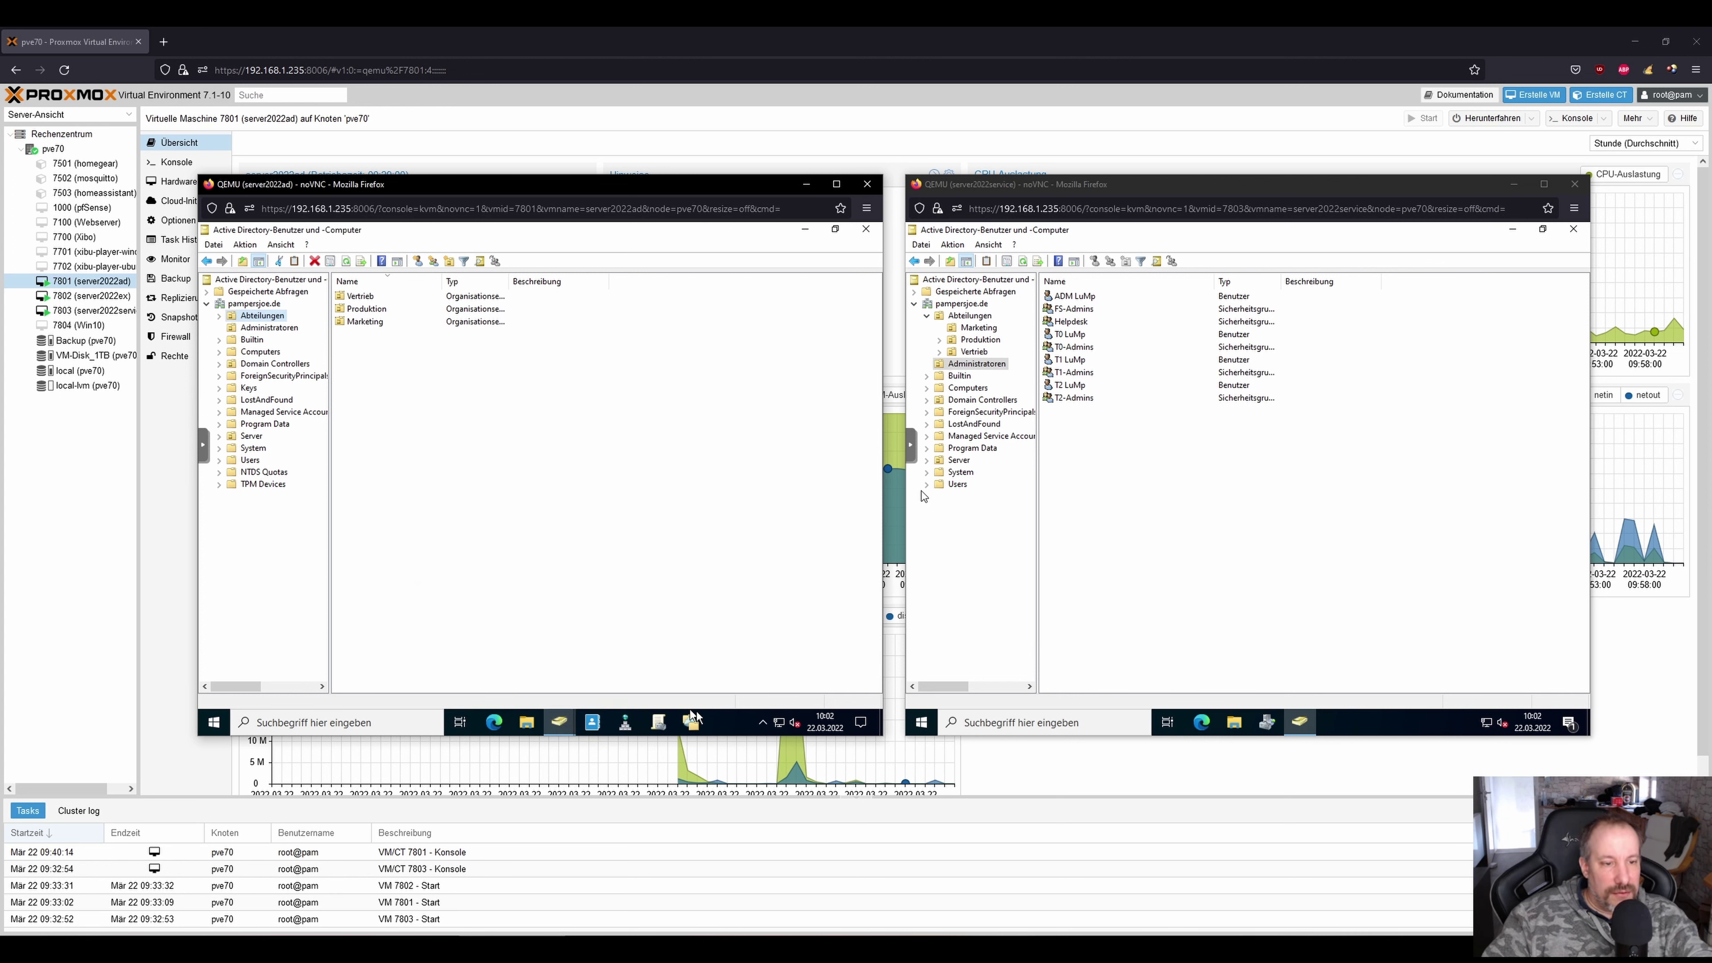
pyautogui.hotkey('alt', 'Tab')
pyautogui.click(699, 464)
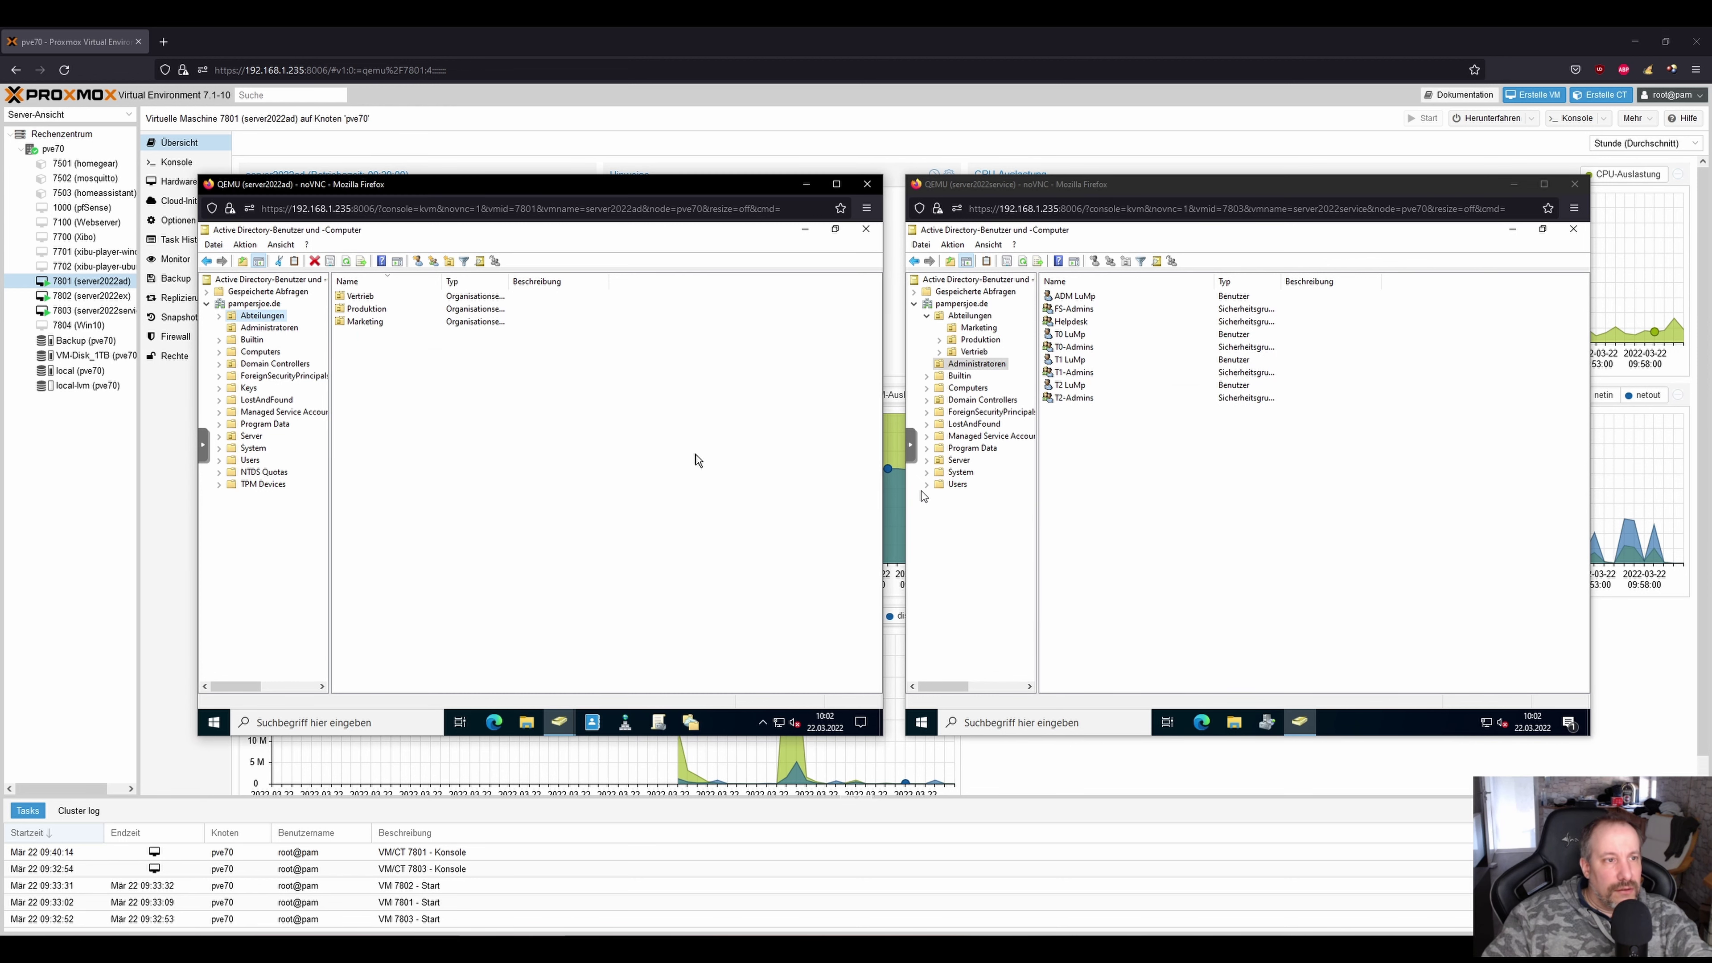
pyautogui.rightClick(262, 318)
pyautogui.click(337, 504)
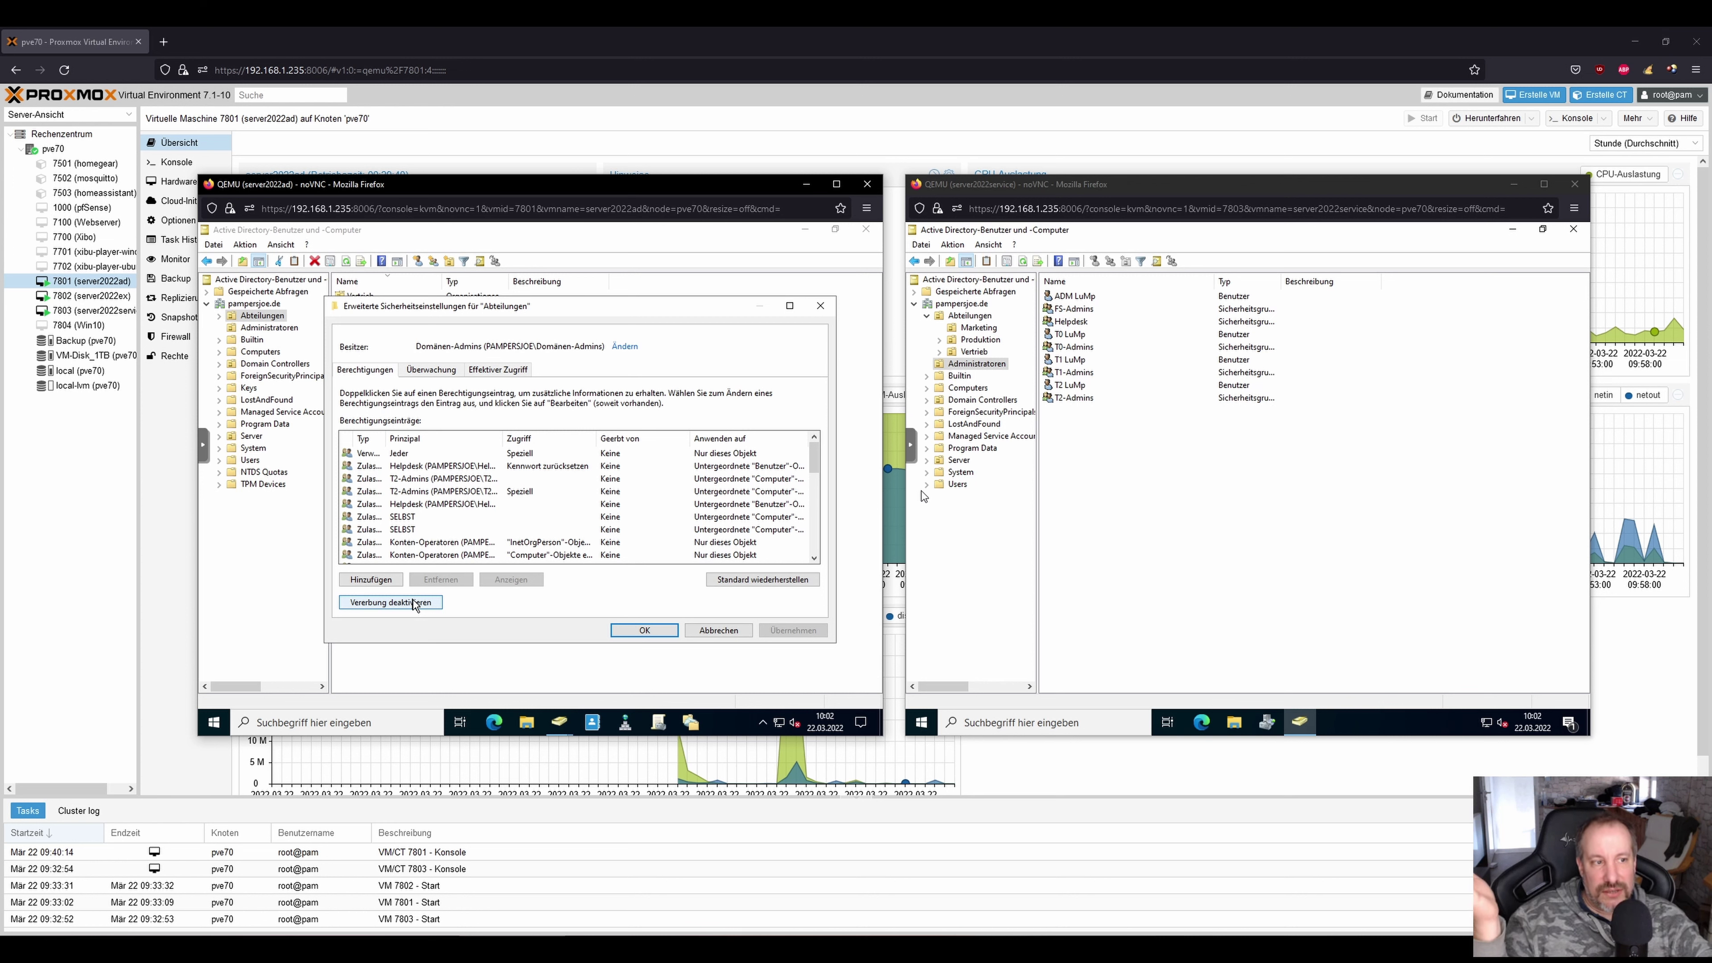
pyautogui.click(648, 633)
pyautogui.click(494, 599)
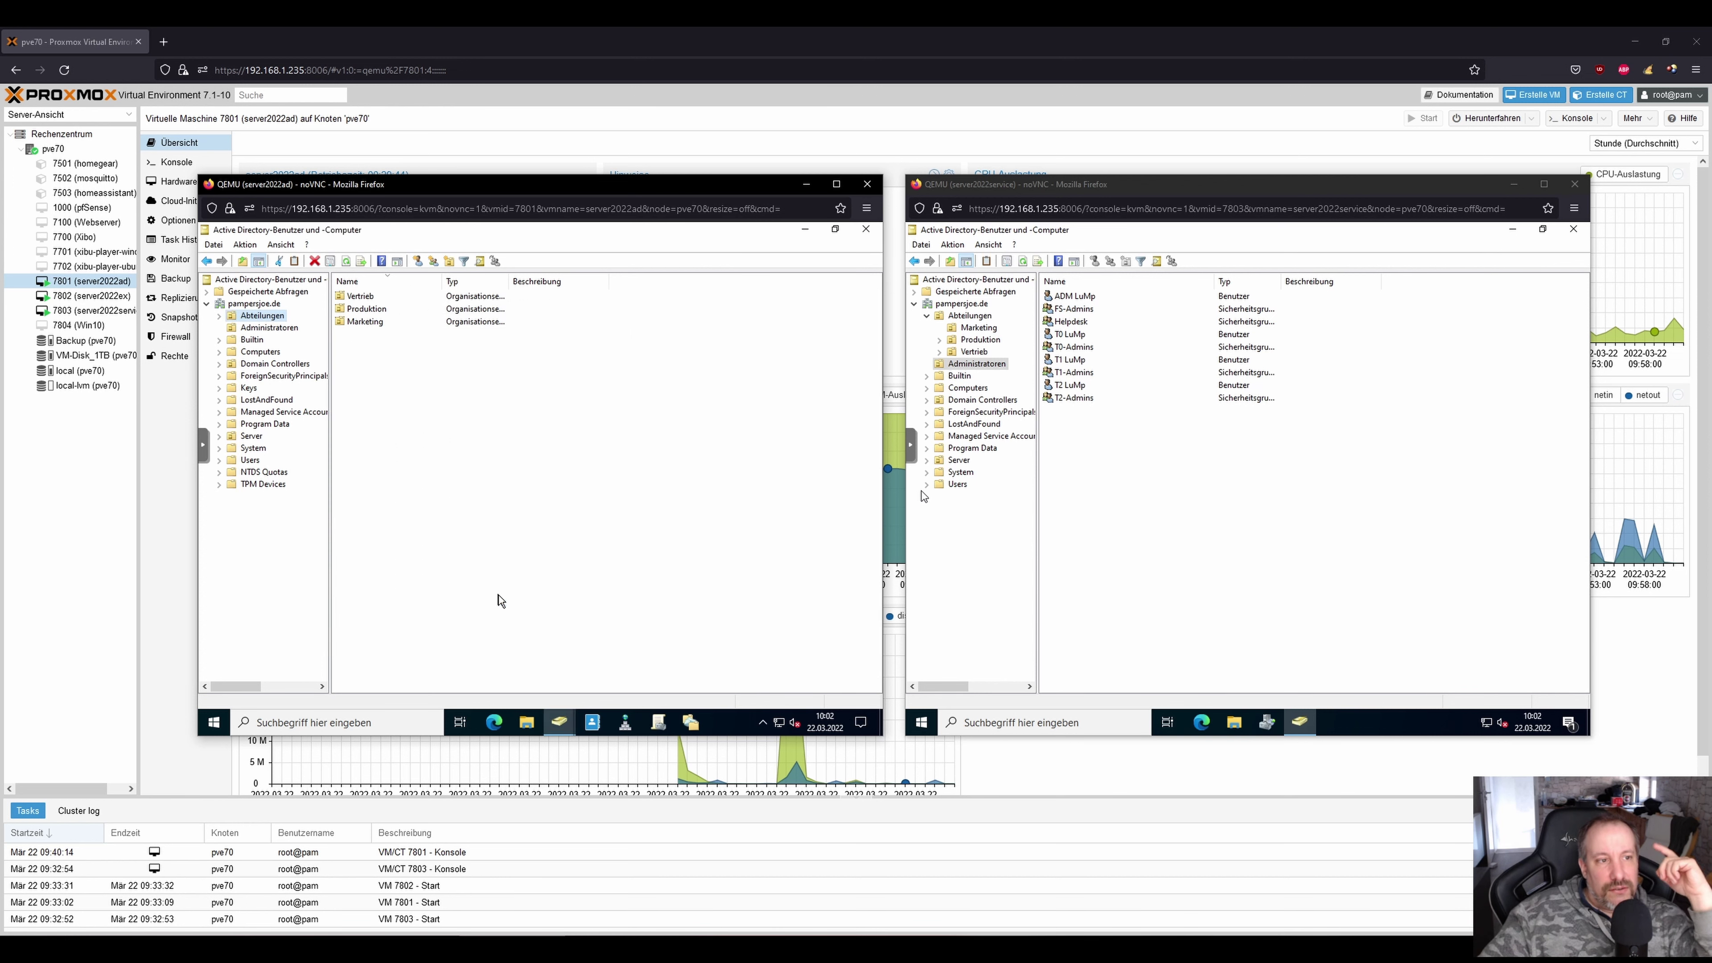
pyautogui.click(1100, 451)
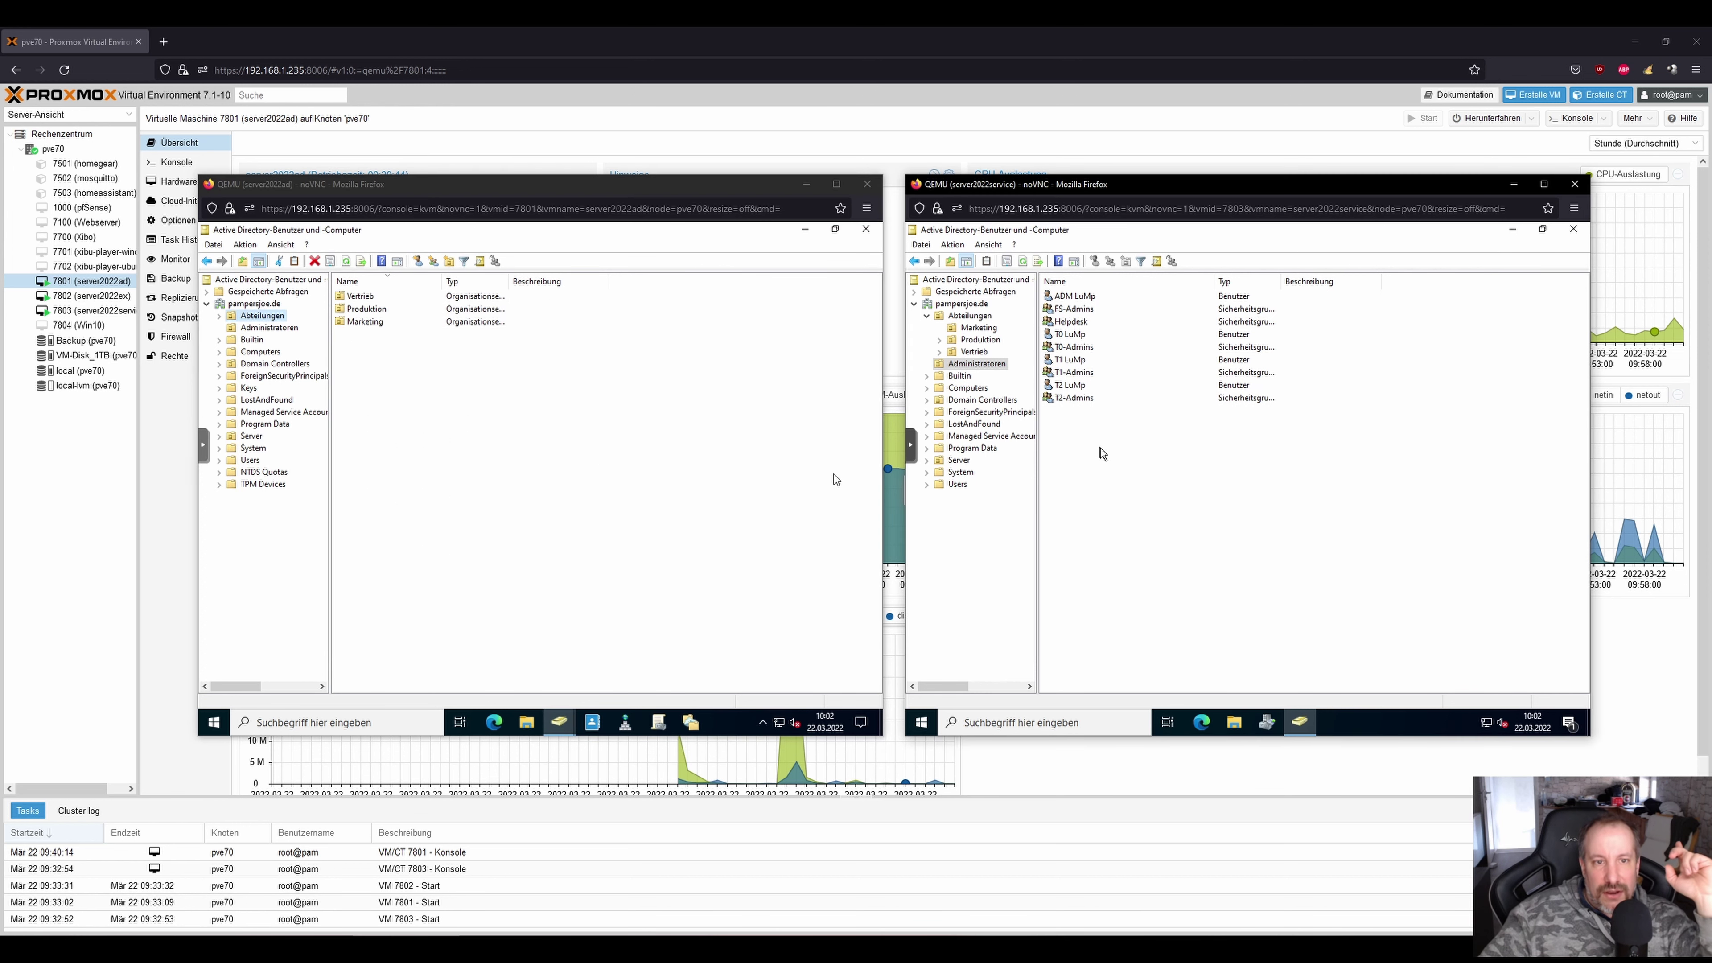
# In the Marketing OU, start a password reset for the Marketing user and cancel it.
pyautogui.click(974, 328)
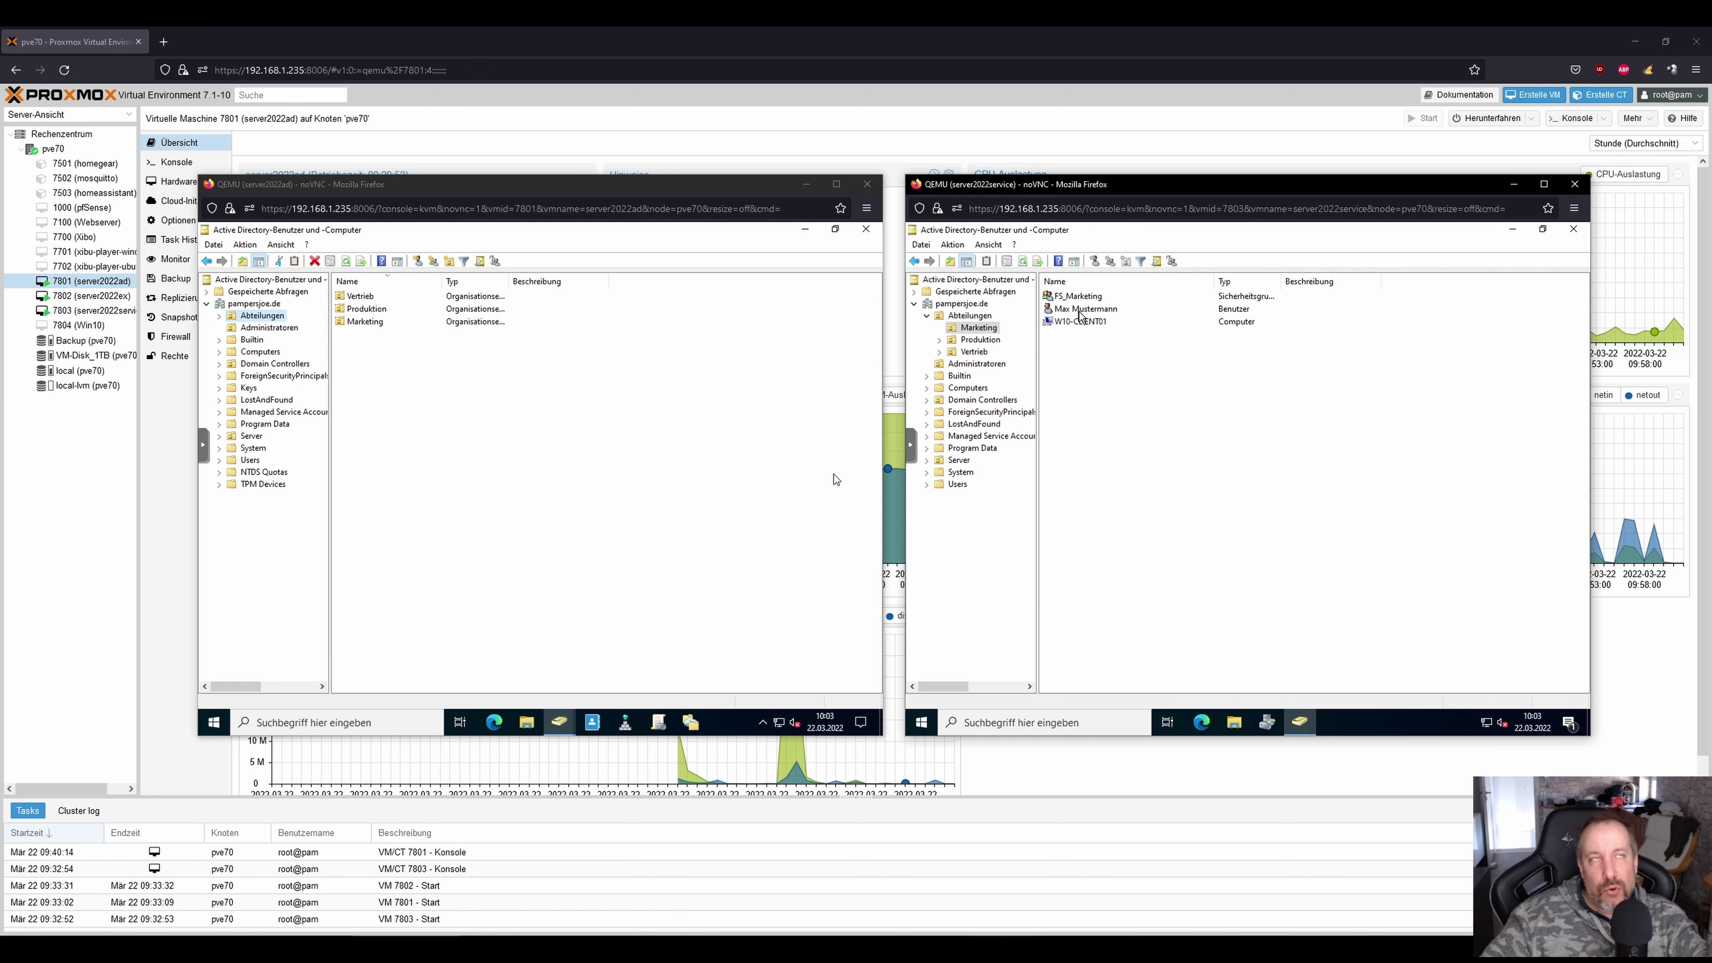
pyautogui.rightClick(1079, 313)
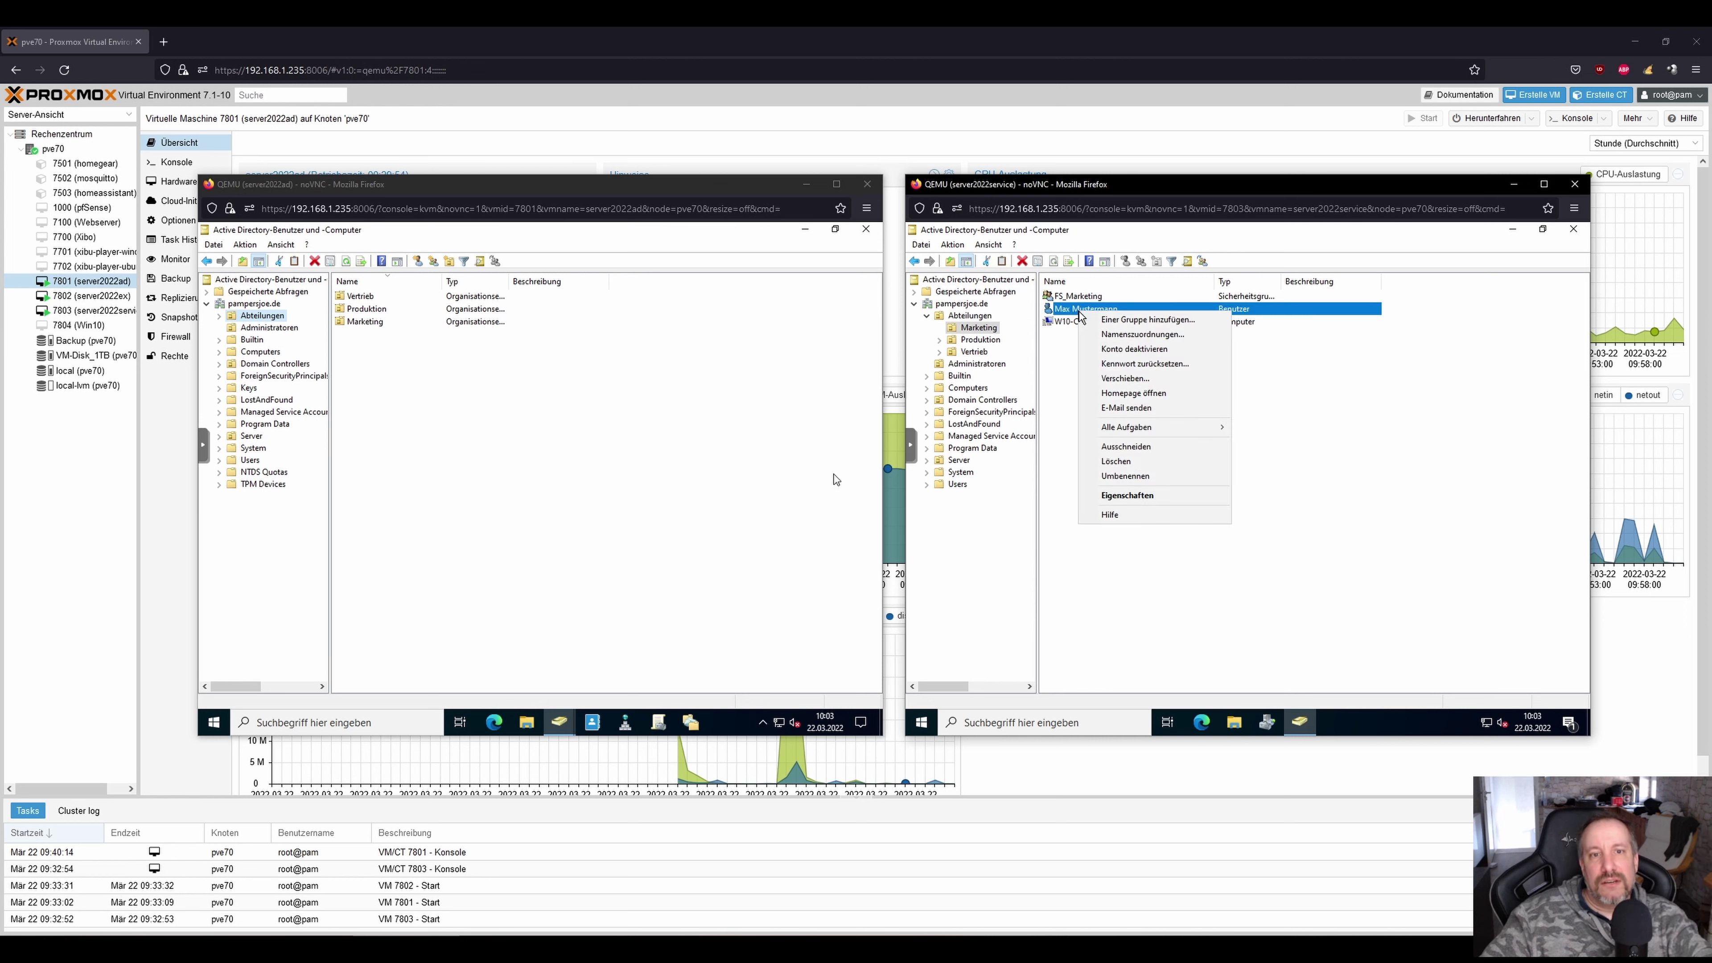
pyautogui.click(1136, 363)
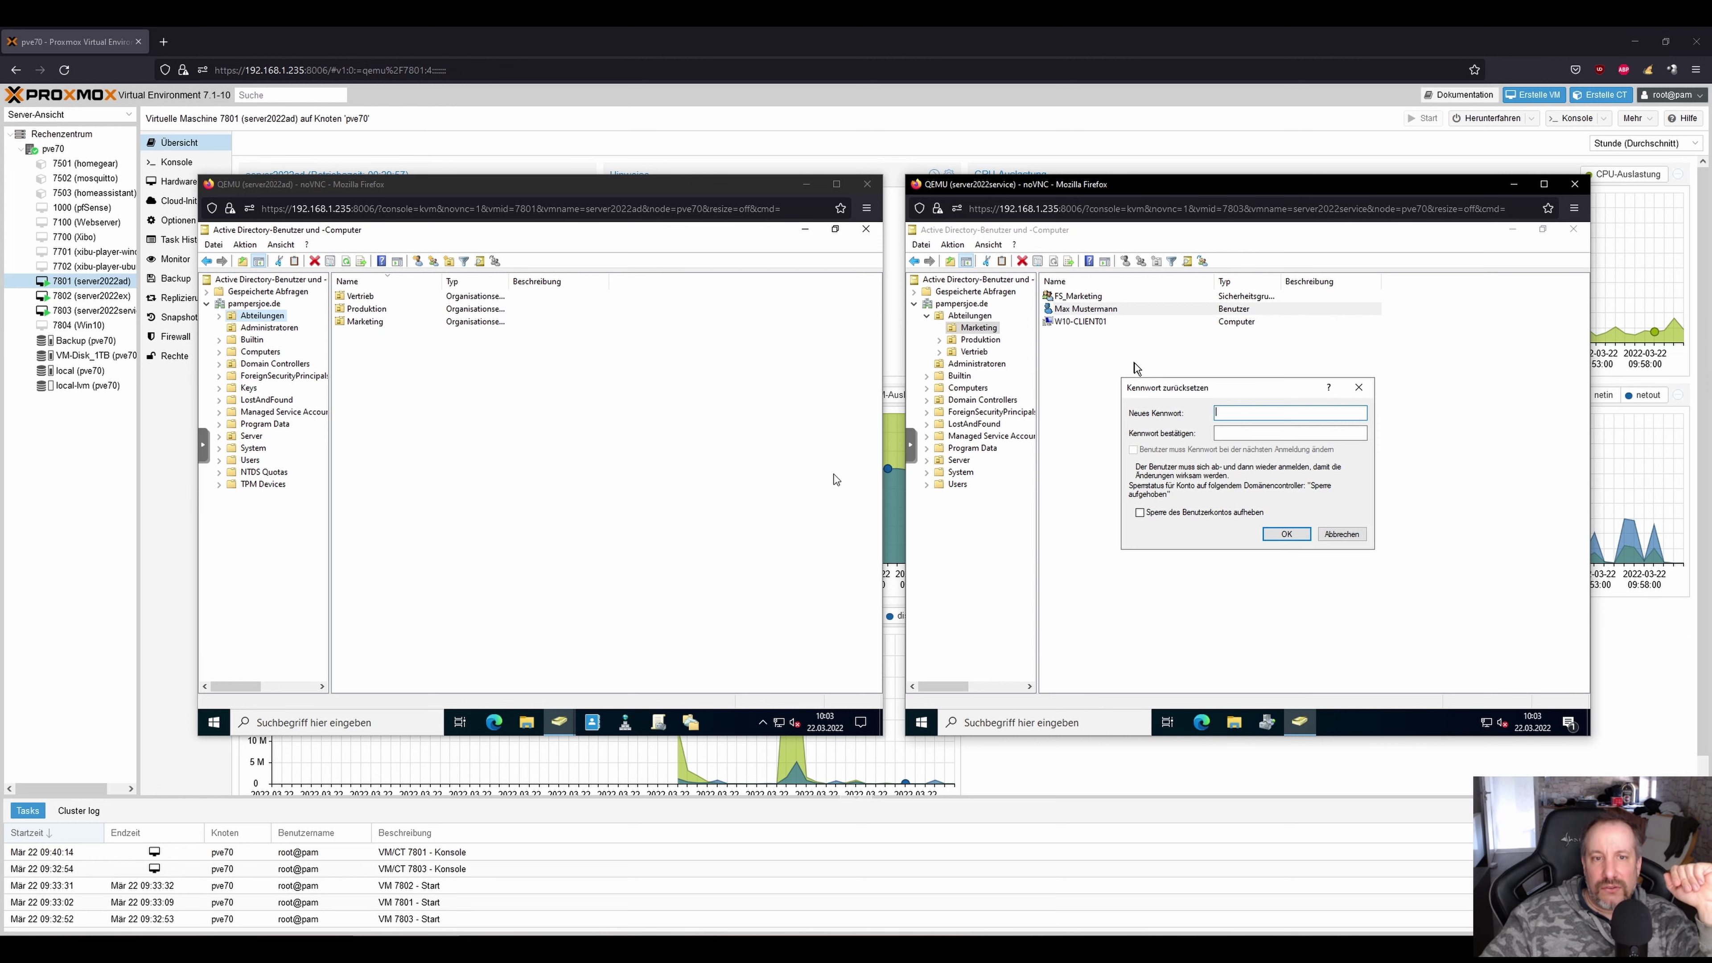
pyautogui.click(1342, 533)
# Close and reopen the directory console, then start and cancel another Marketing password reset.
pyautogui.click(1573, 229)
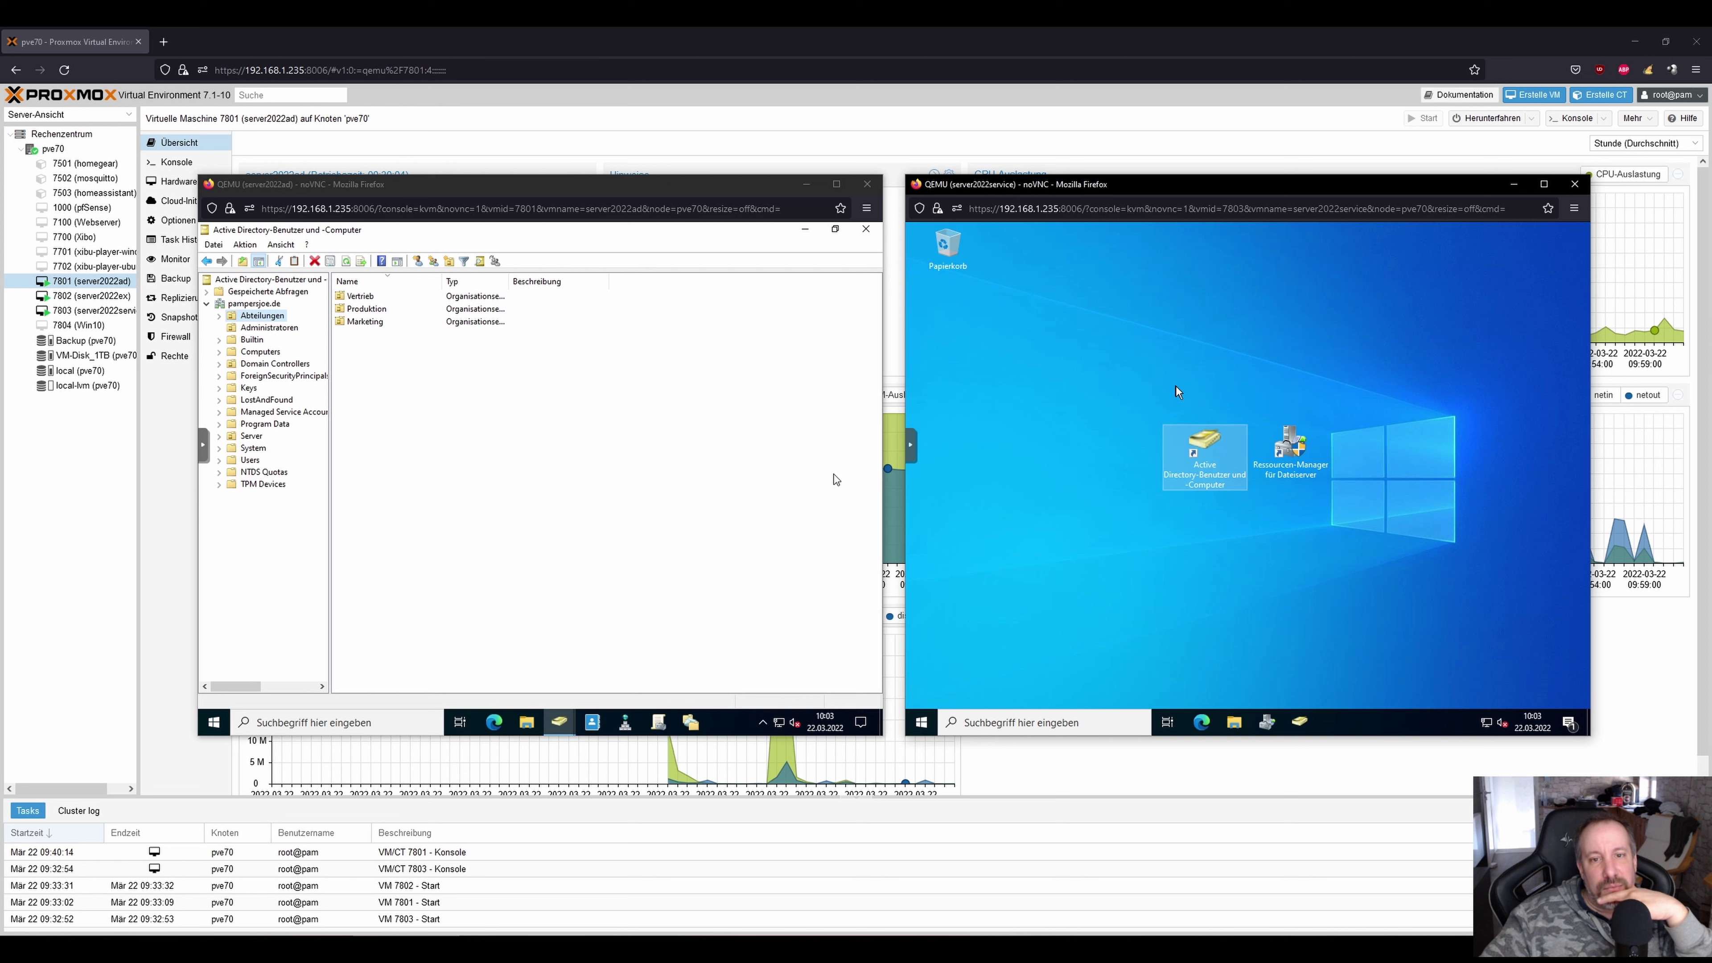
pyautogui.rightClick(1087, 311)
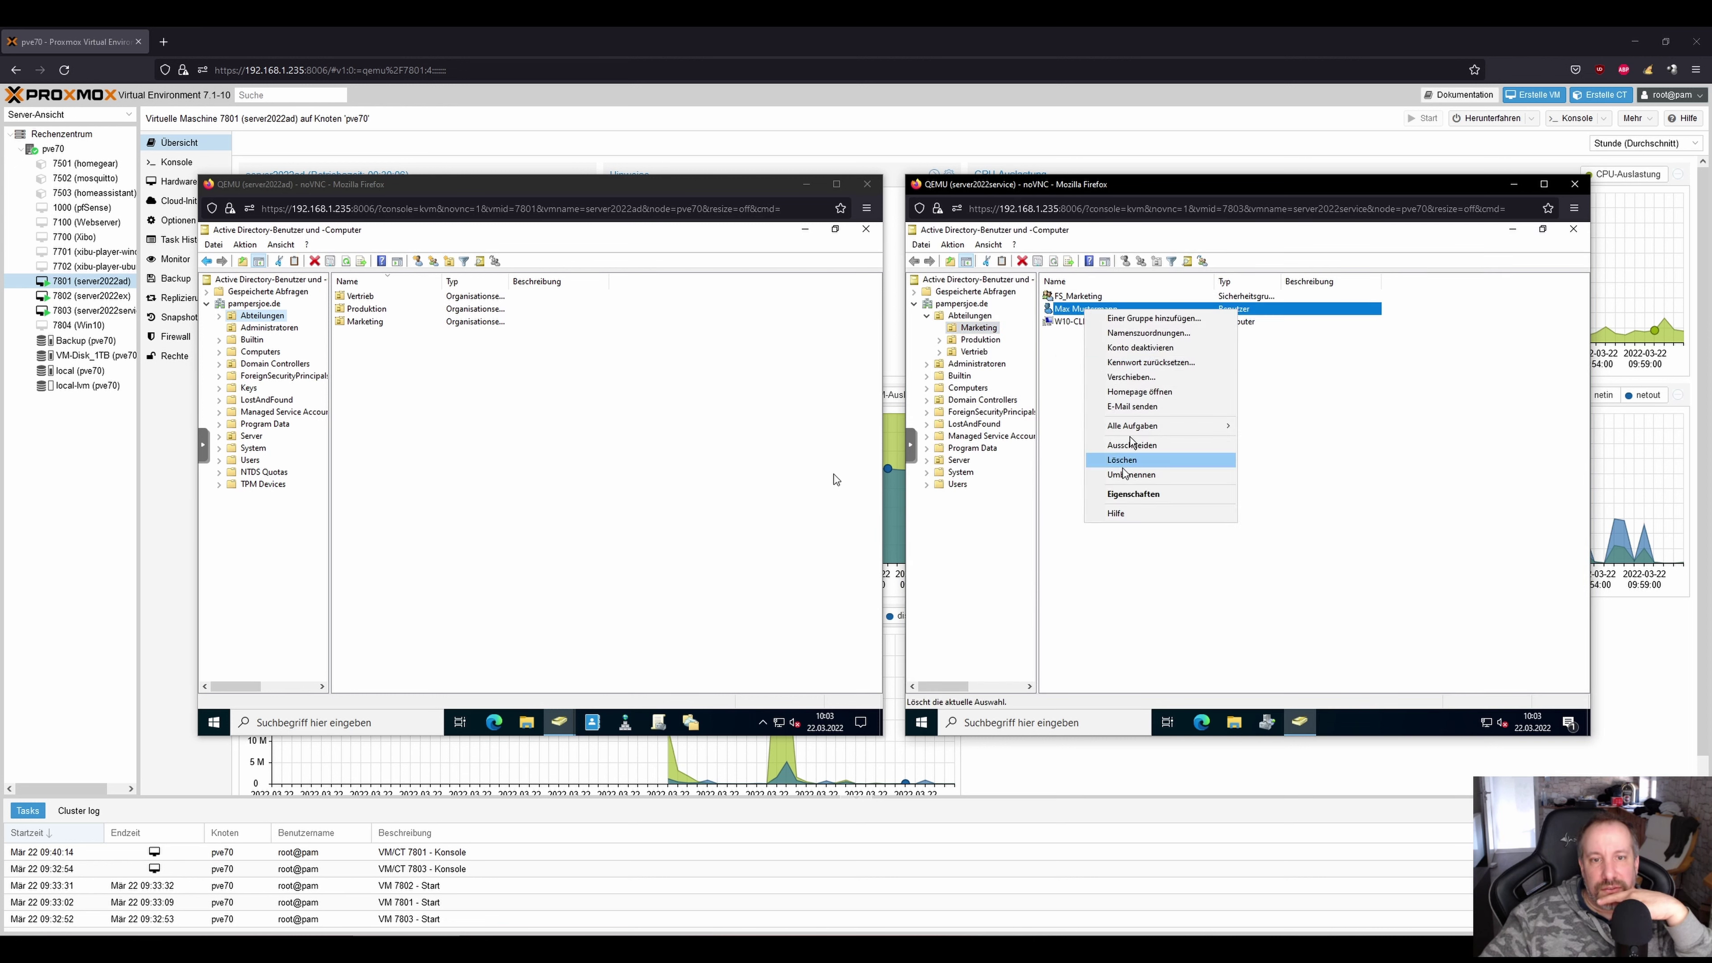
pyautogui.click(1139, 362)
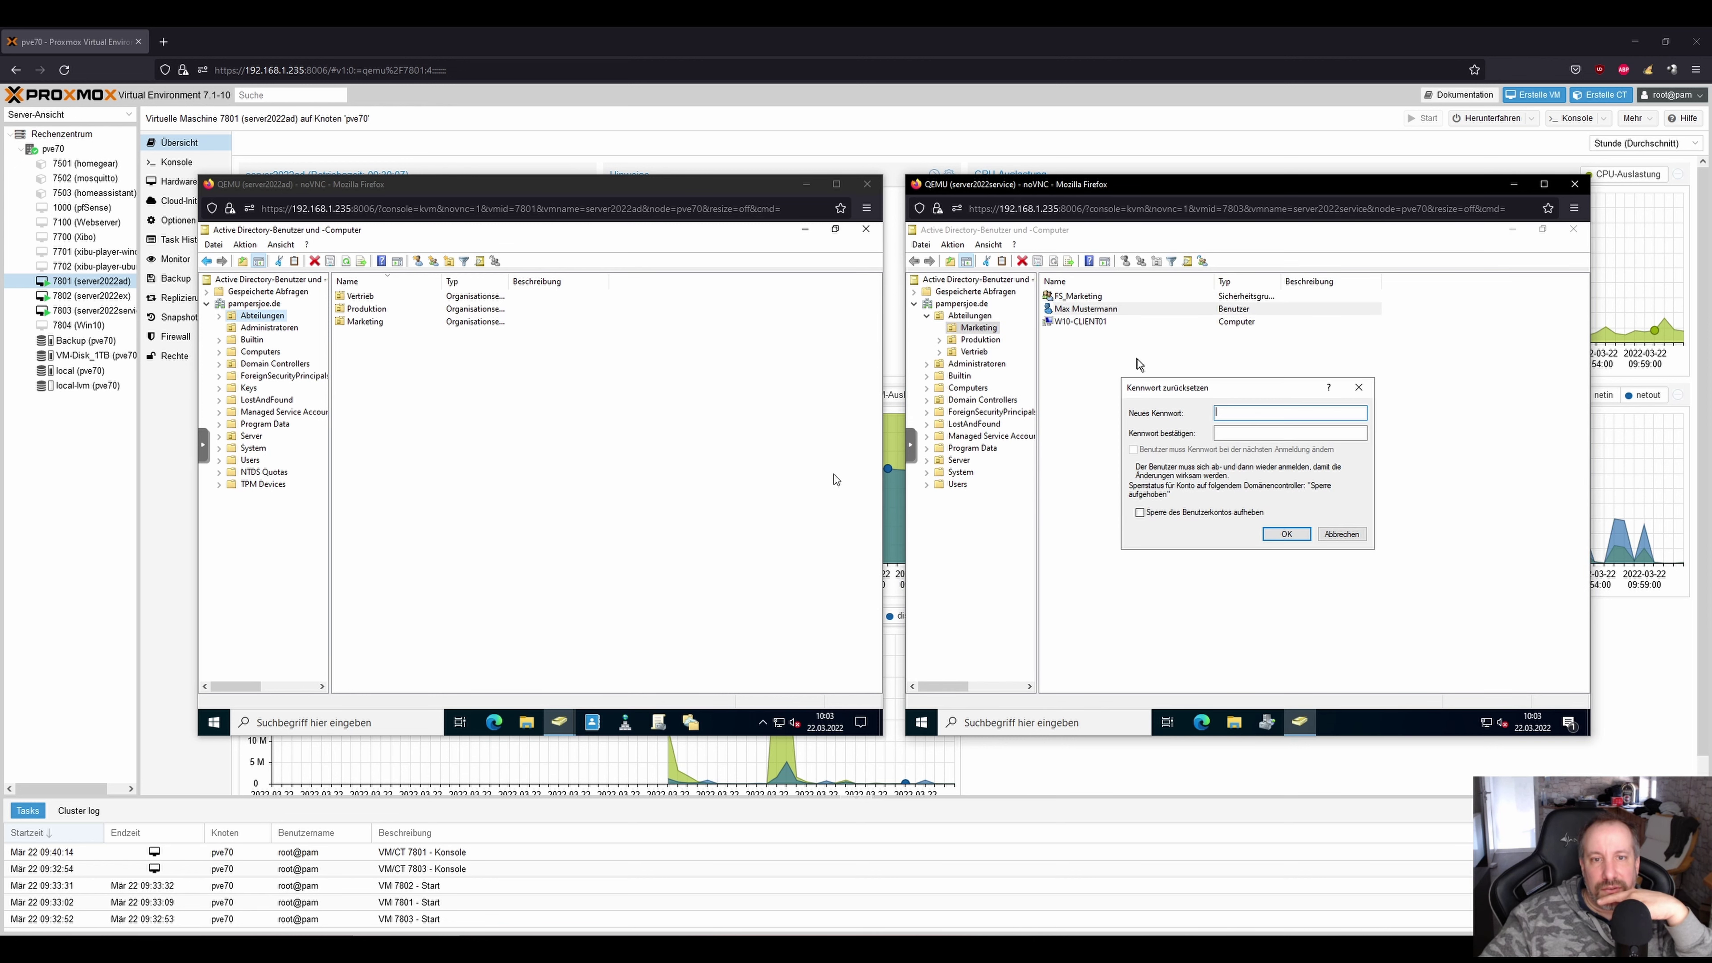
pyautogui.click(1356, 388)
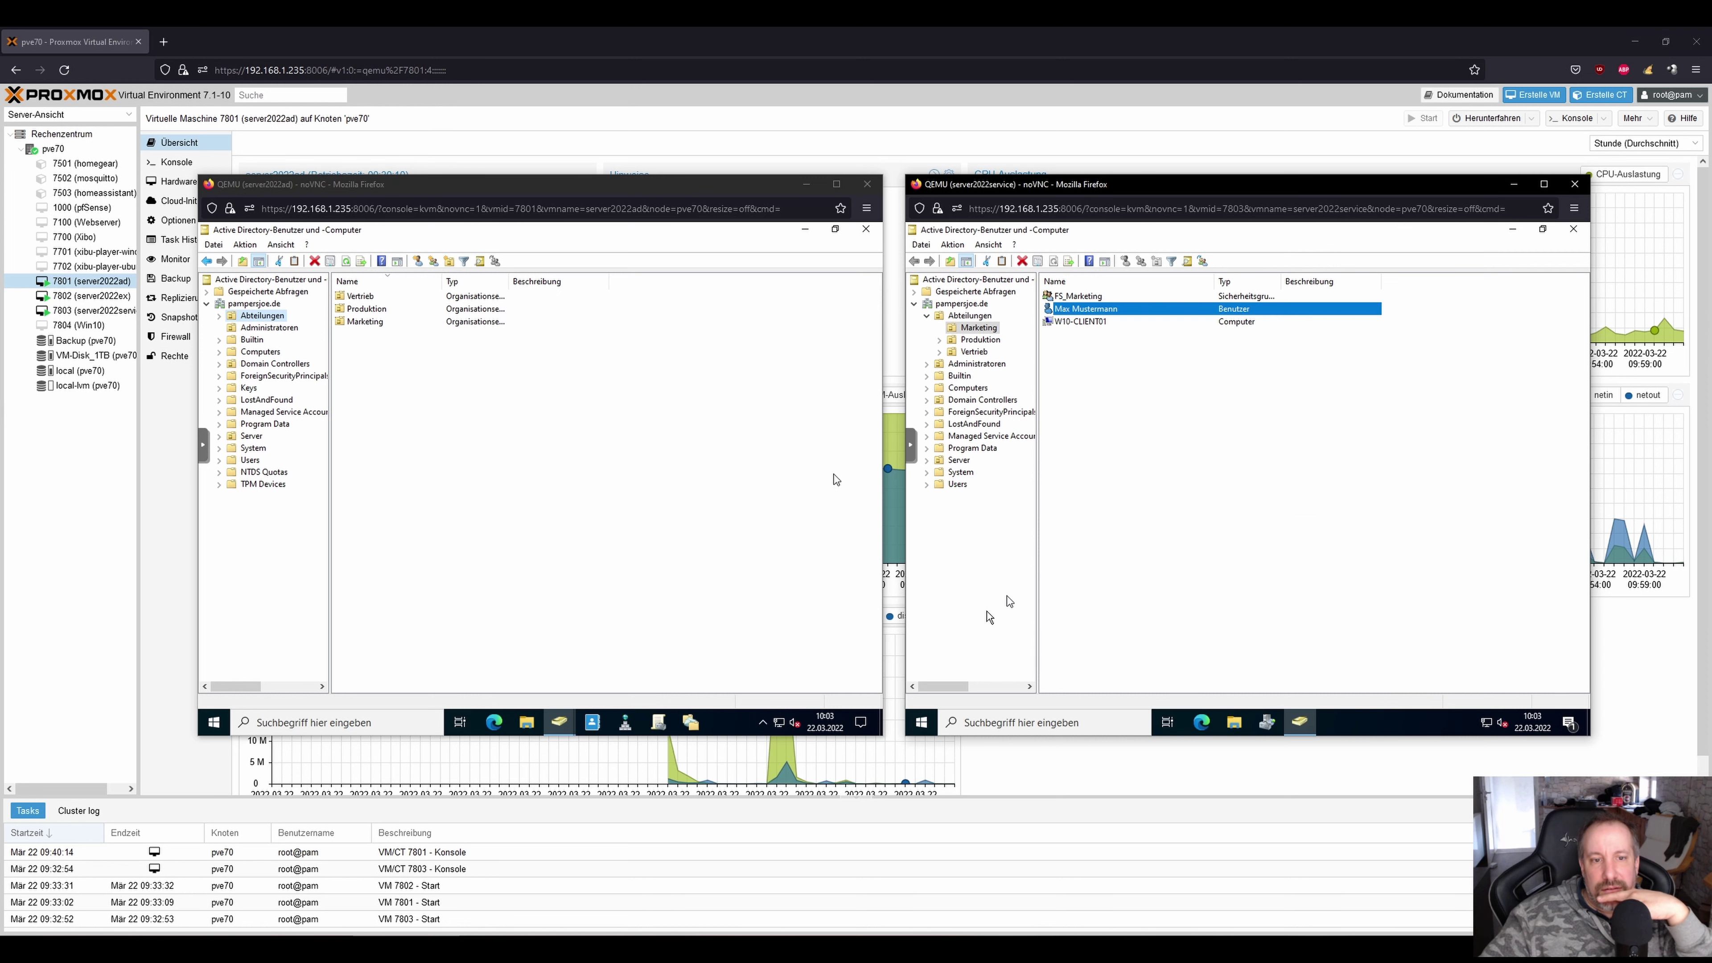
# Sign out of the server2022service VM from the Start button's shutdown menu.
pyautogui.rightClick(924, 728)
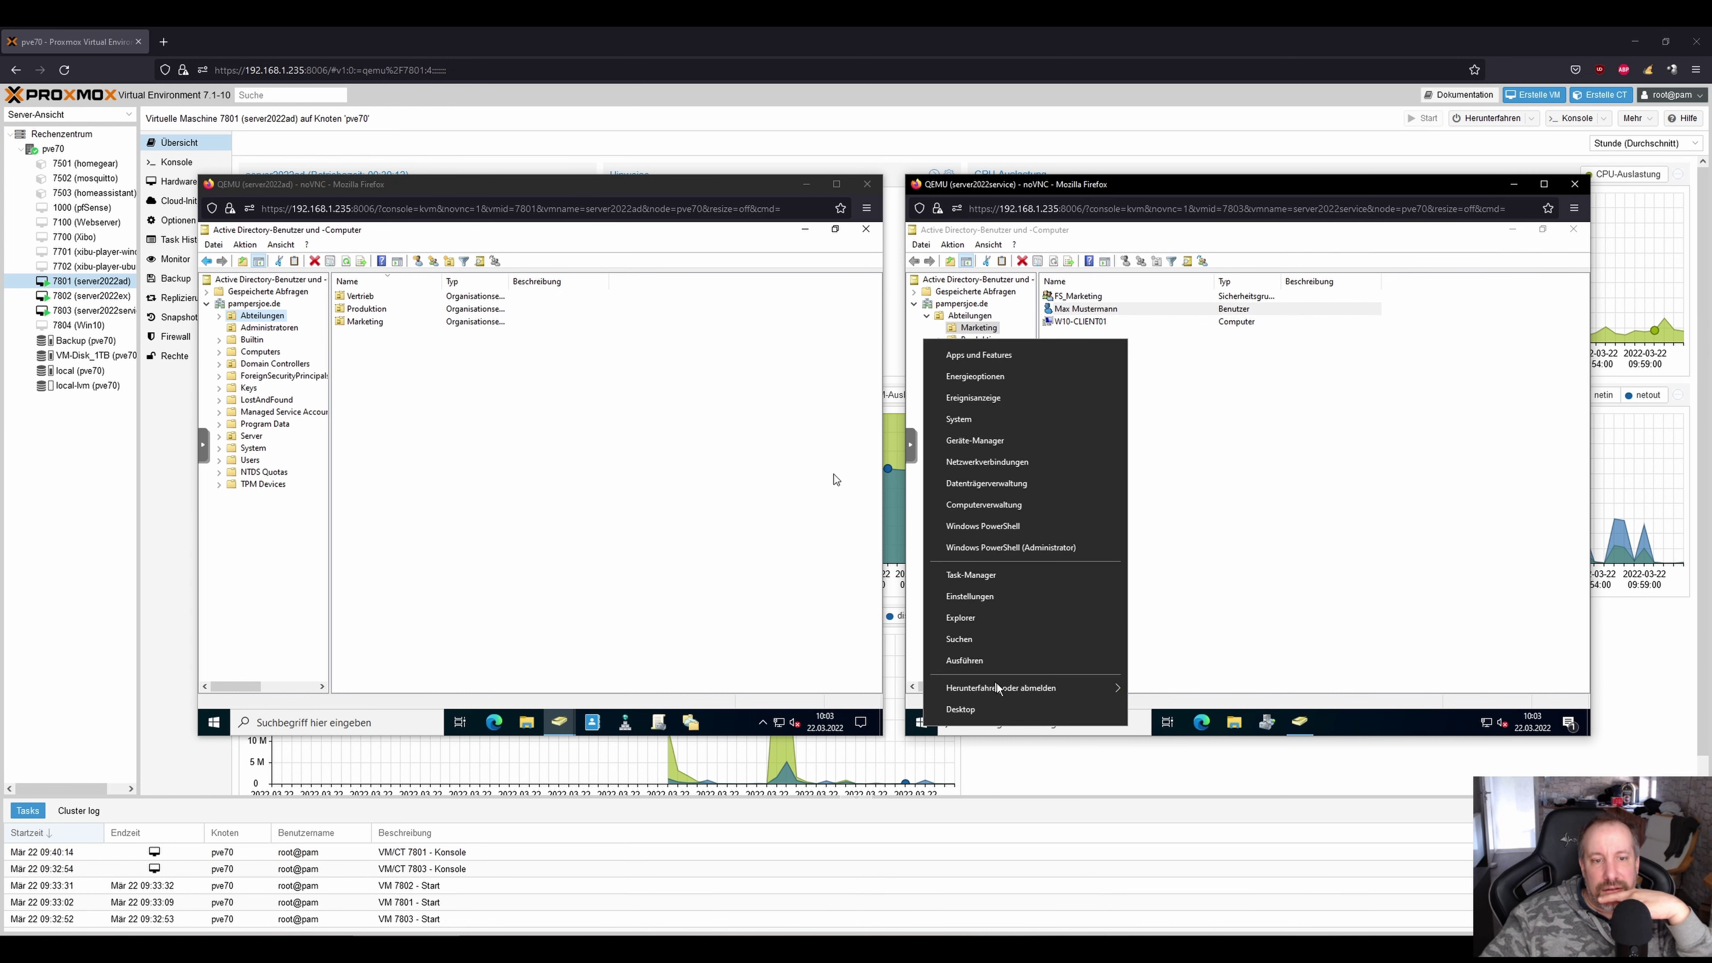
pyautogui.moveTo(1001, 688)
pyautogui.click(1178, 646)
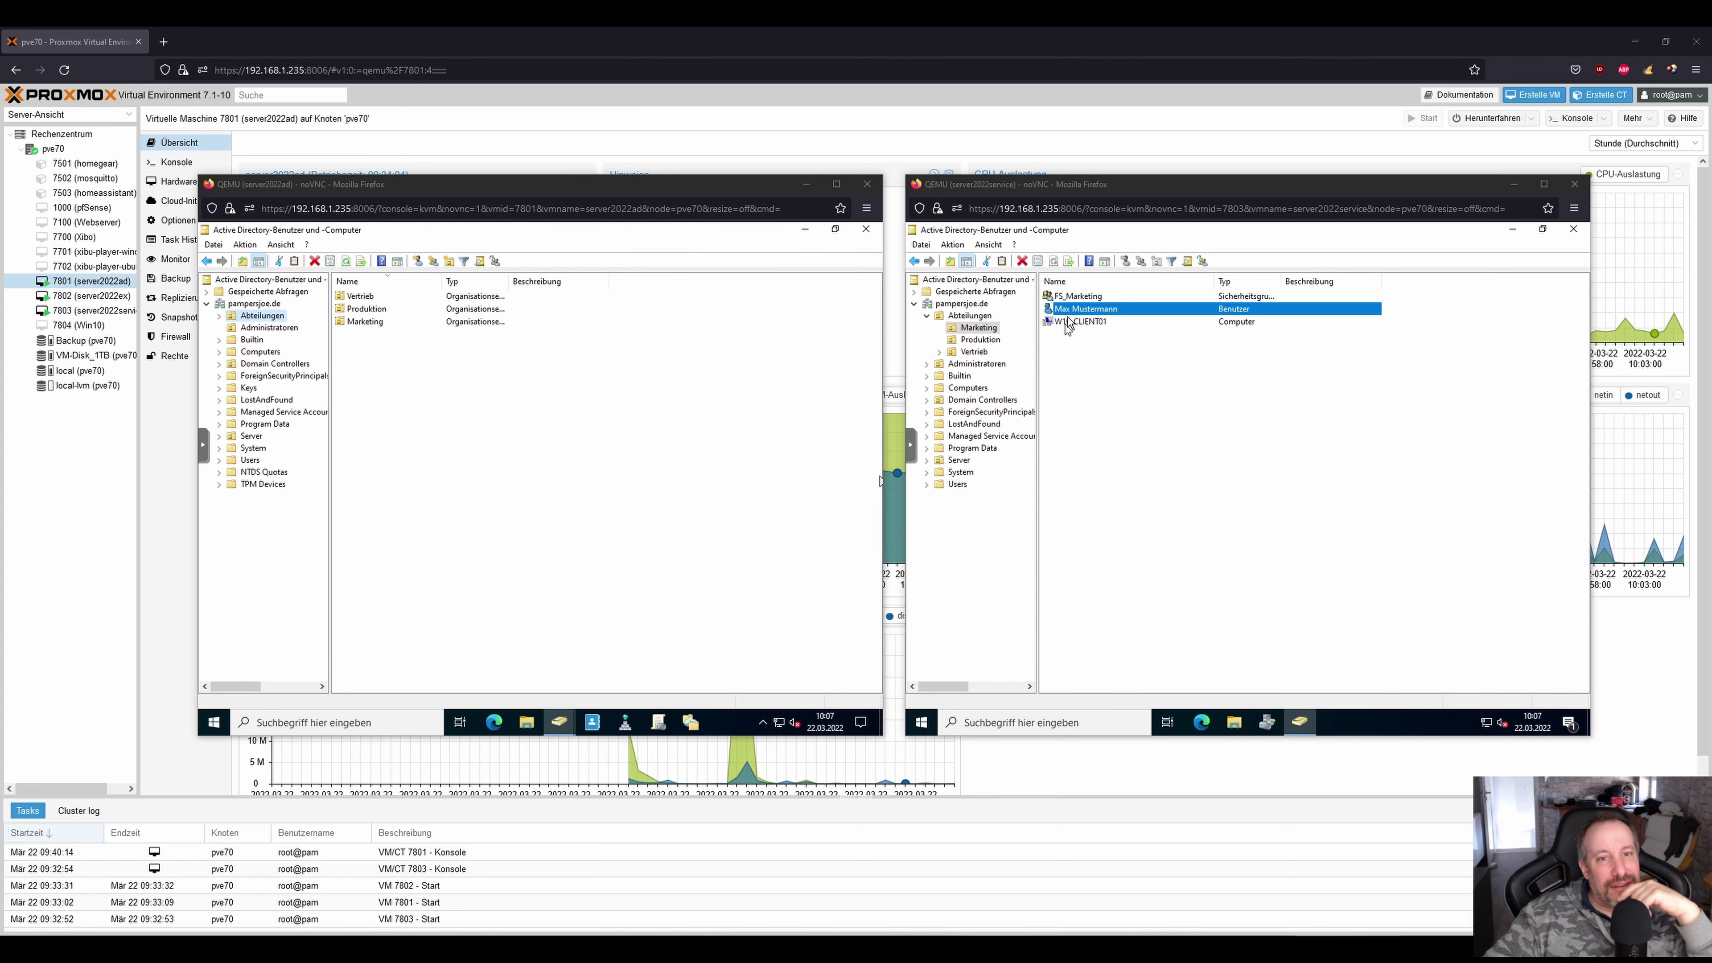
# On the service VM, start and cancel password resets for the Produktion and Marketing users.
pyautogui.click(981, 341)
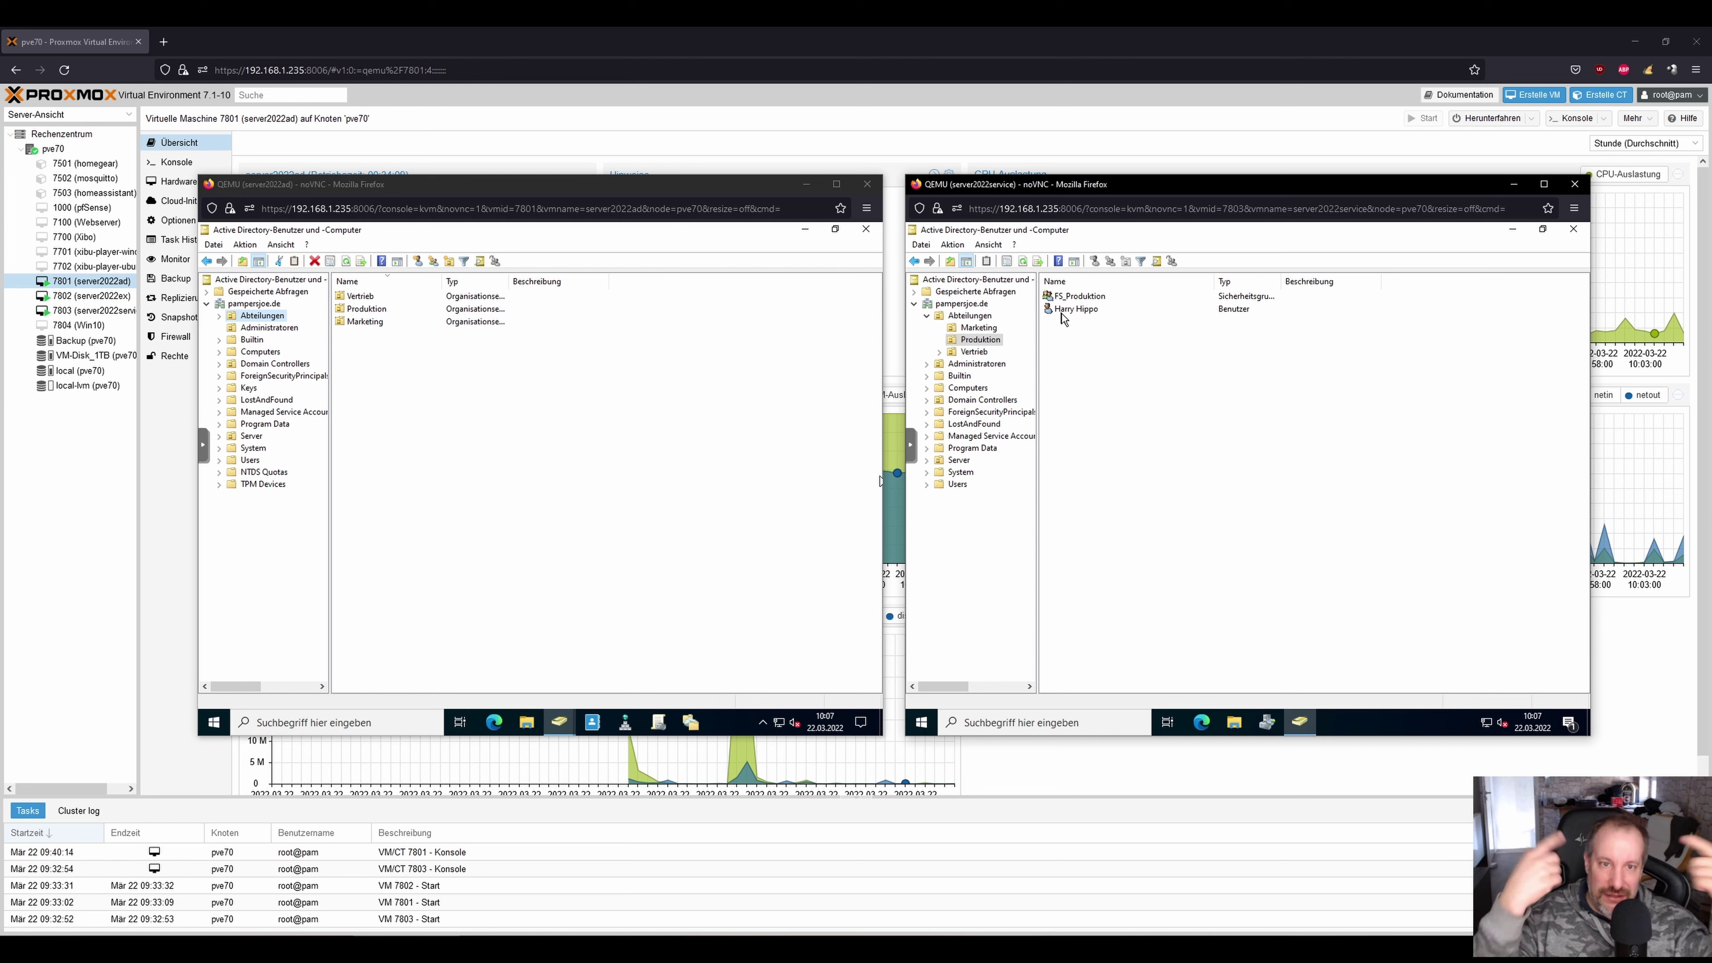
pyautogui.click(1071, 311)
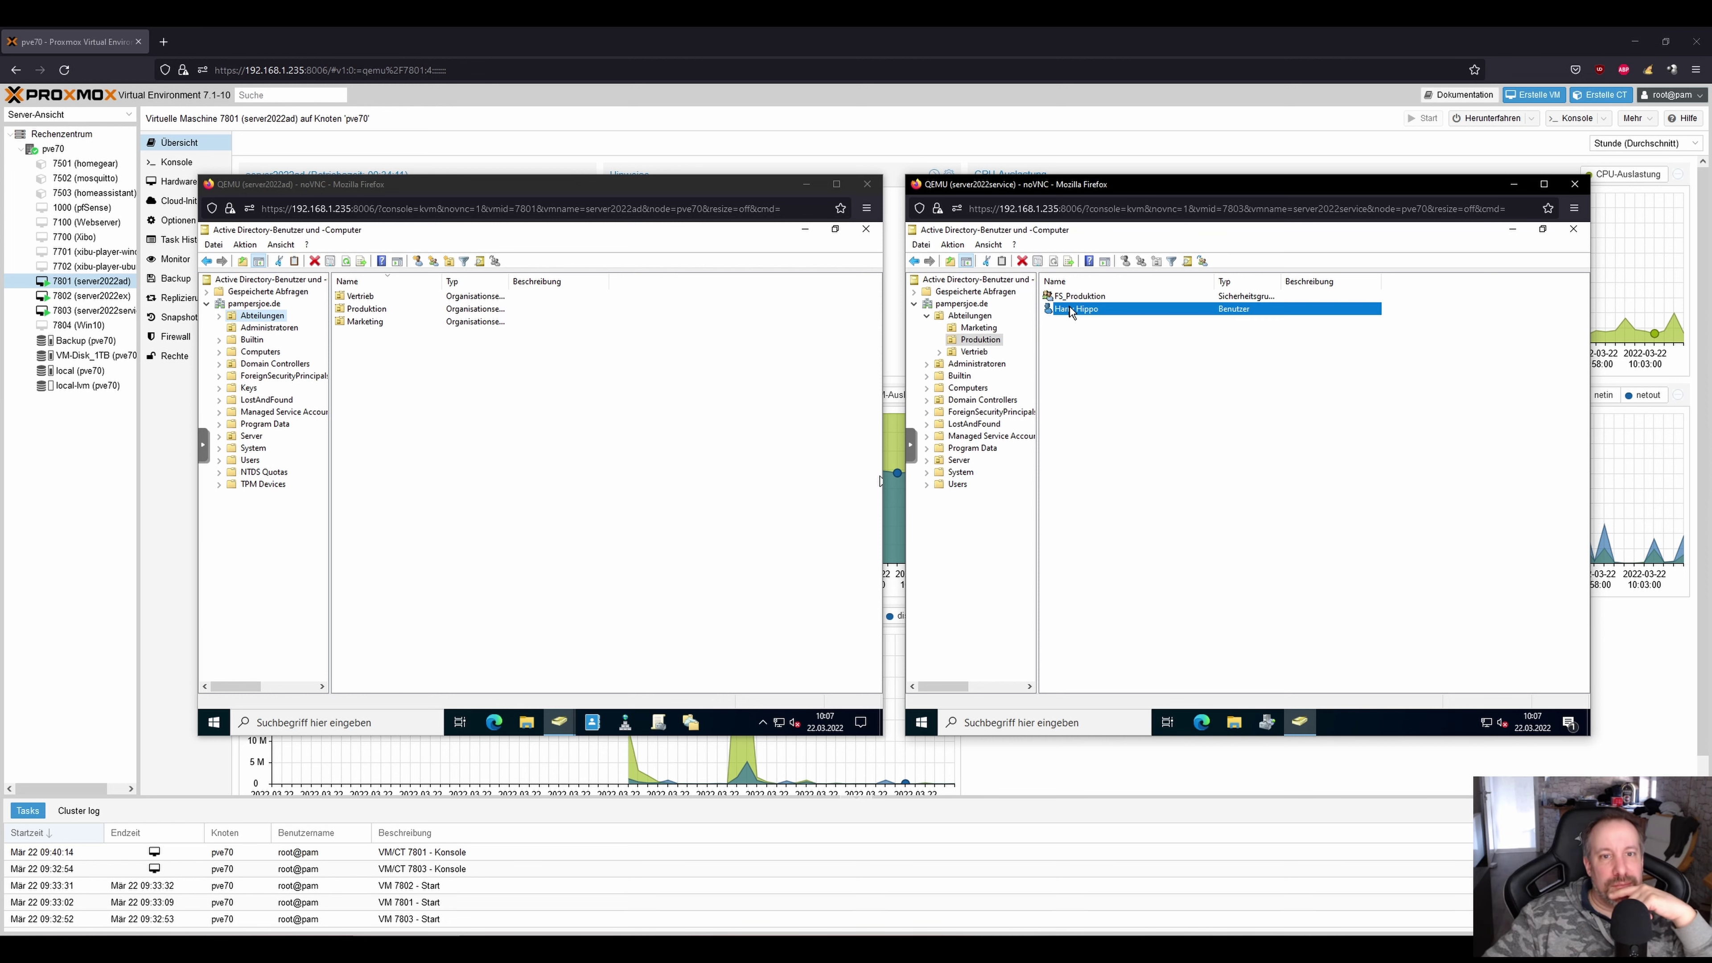
pyautogui.rightClick(1087, 314)
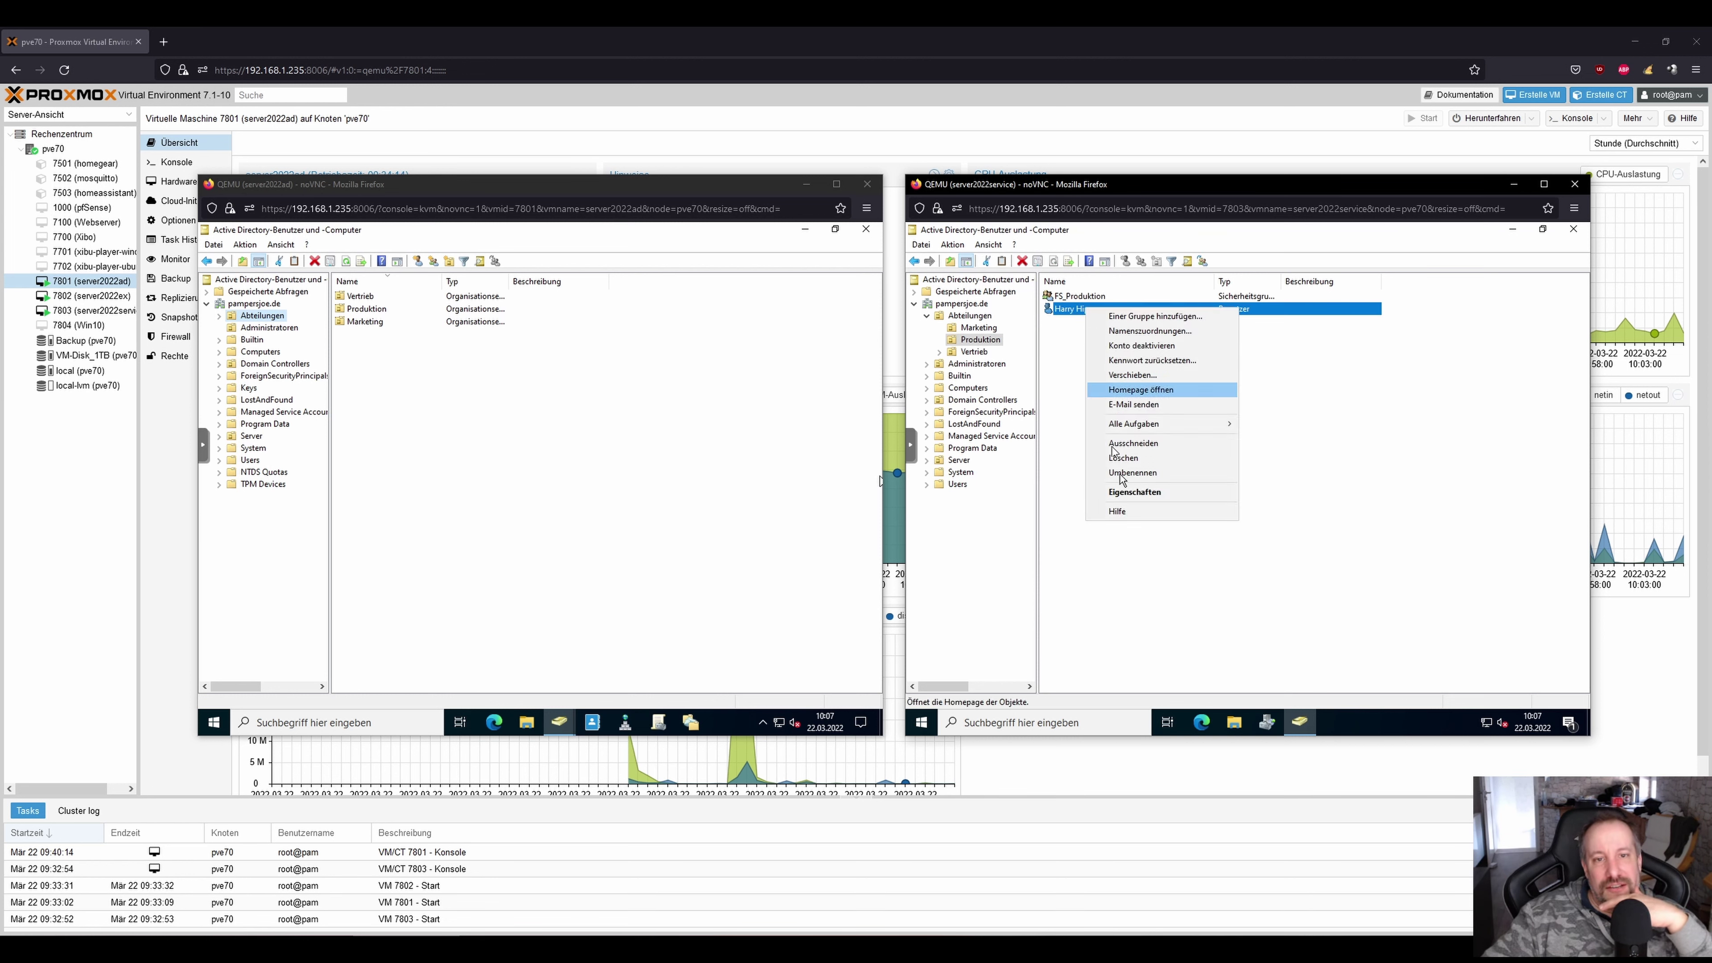
pyautogui.click(1165, 363)
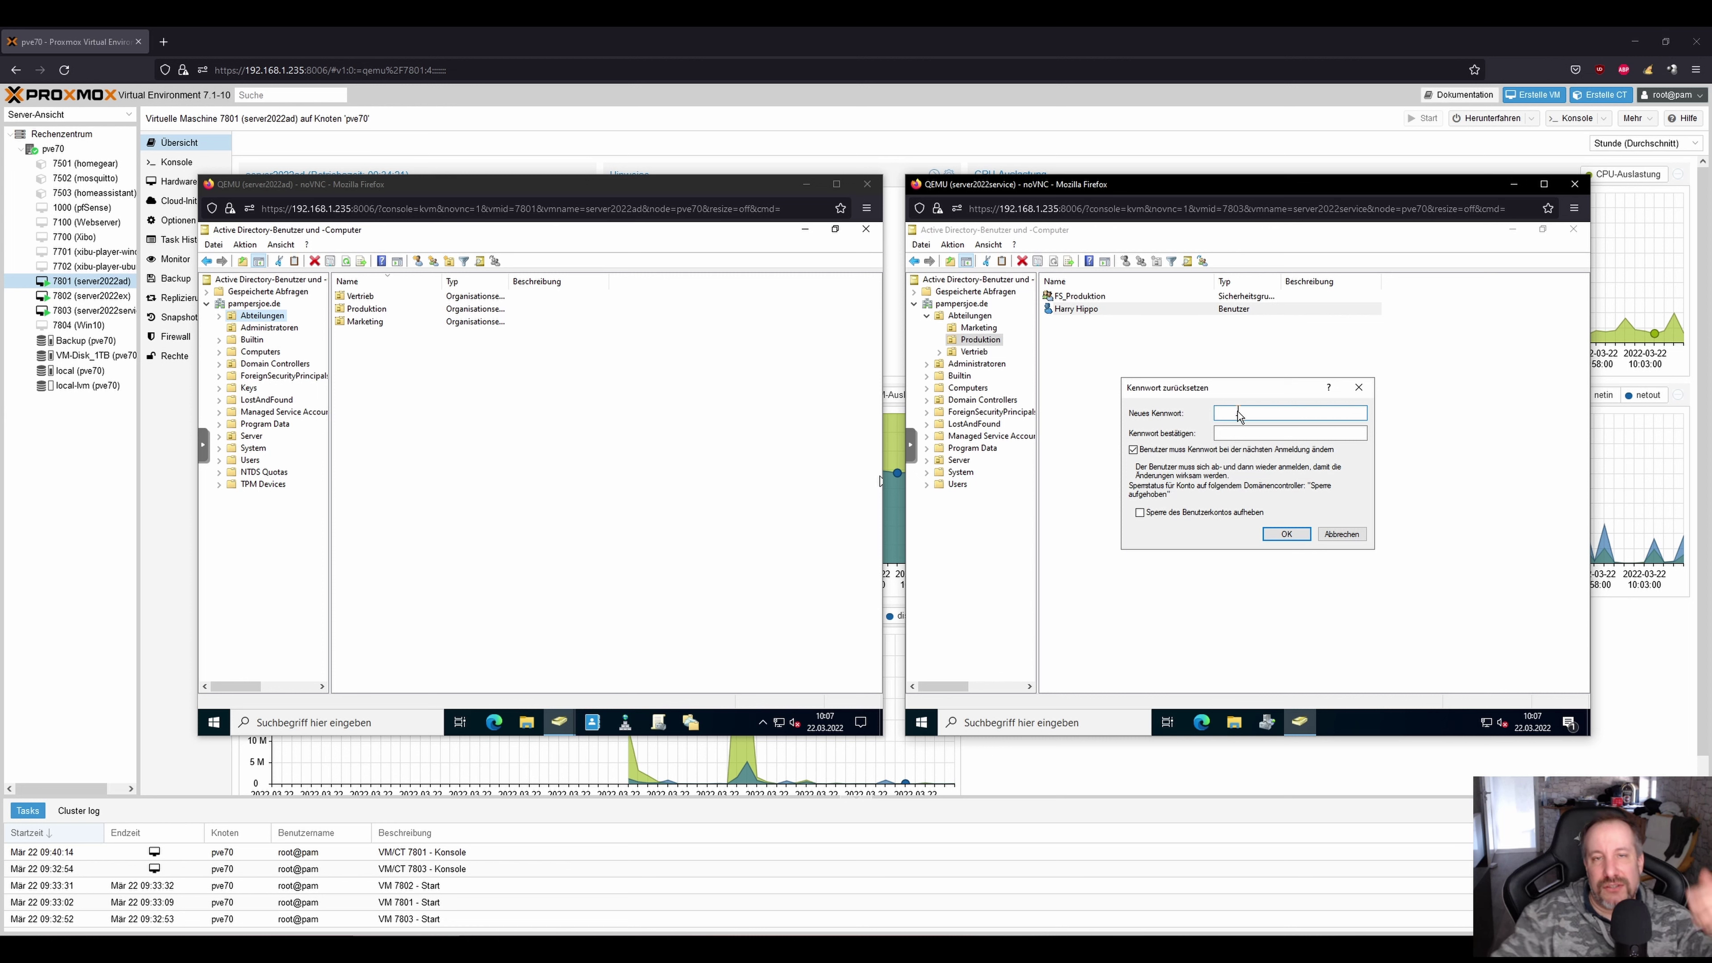
pyautogui.click(1341, 533)
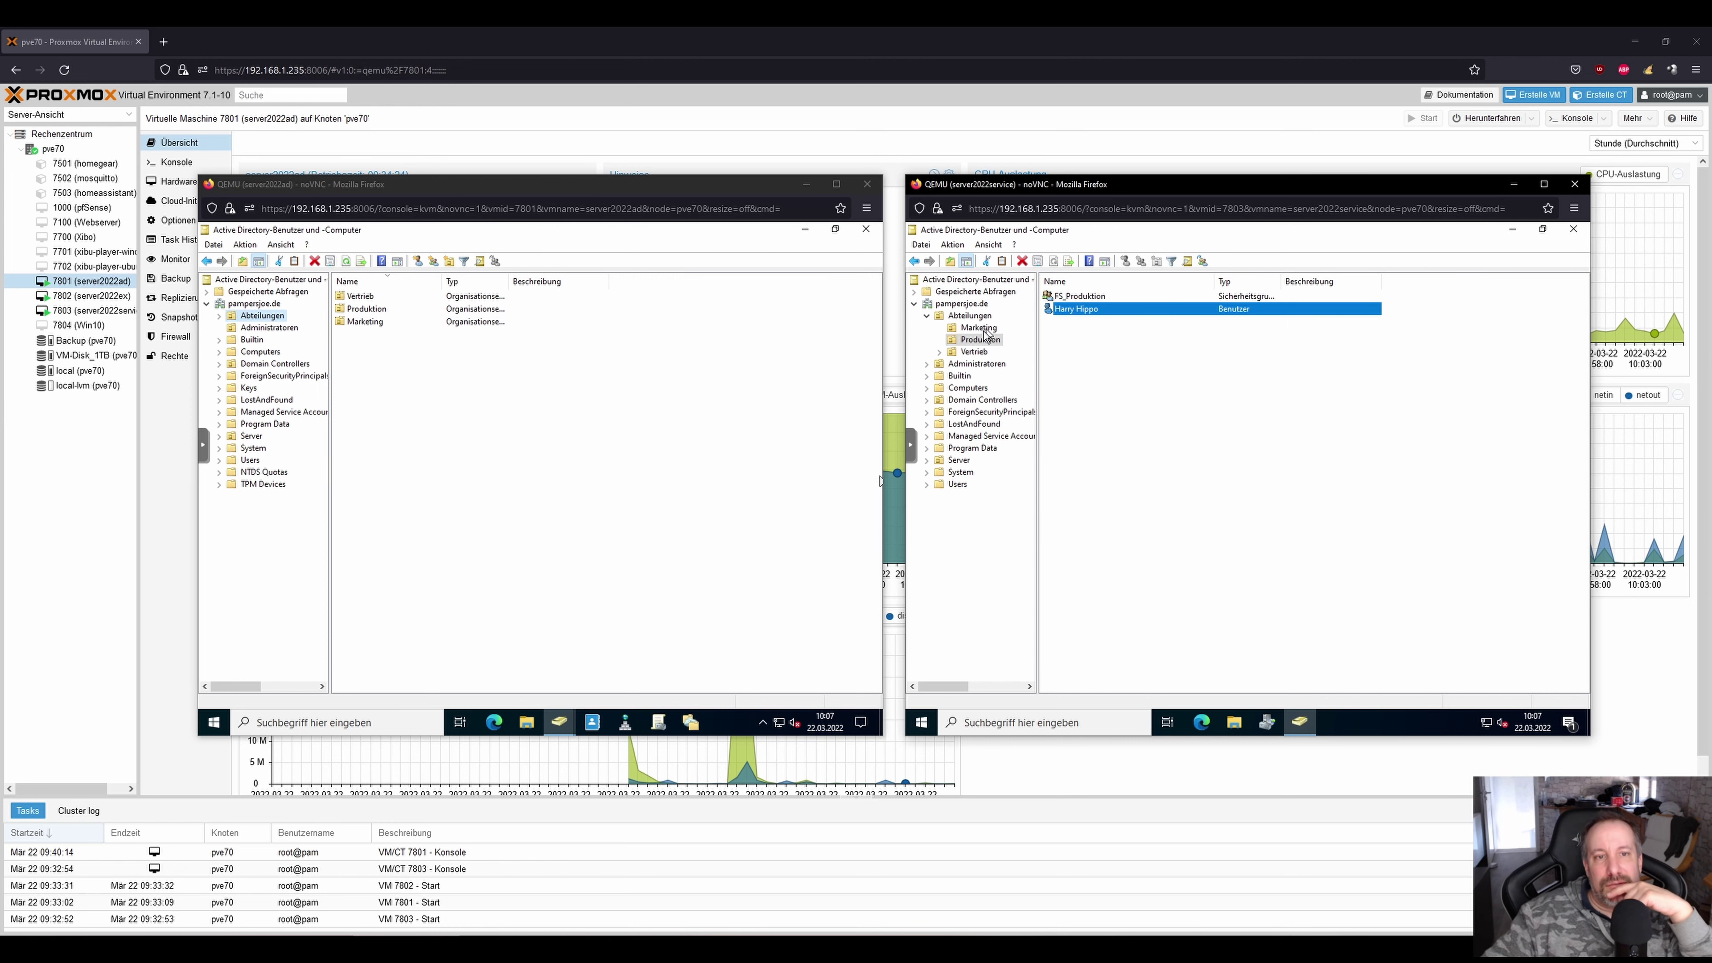
pyautogui.click(978, 328)
pyautogui.rightClick(1077, 308)
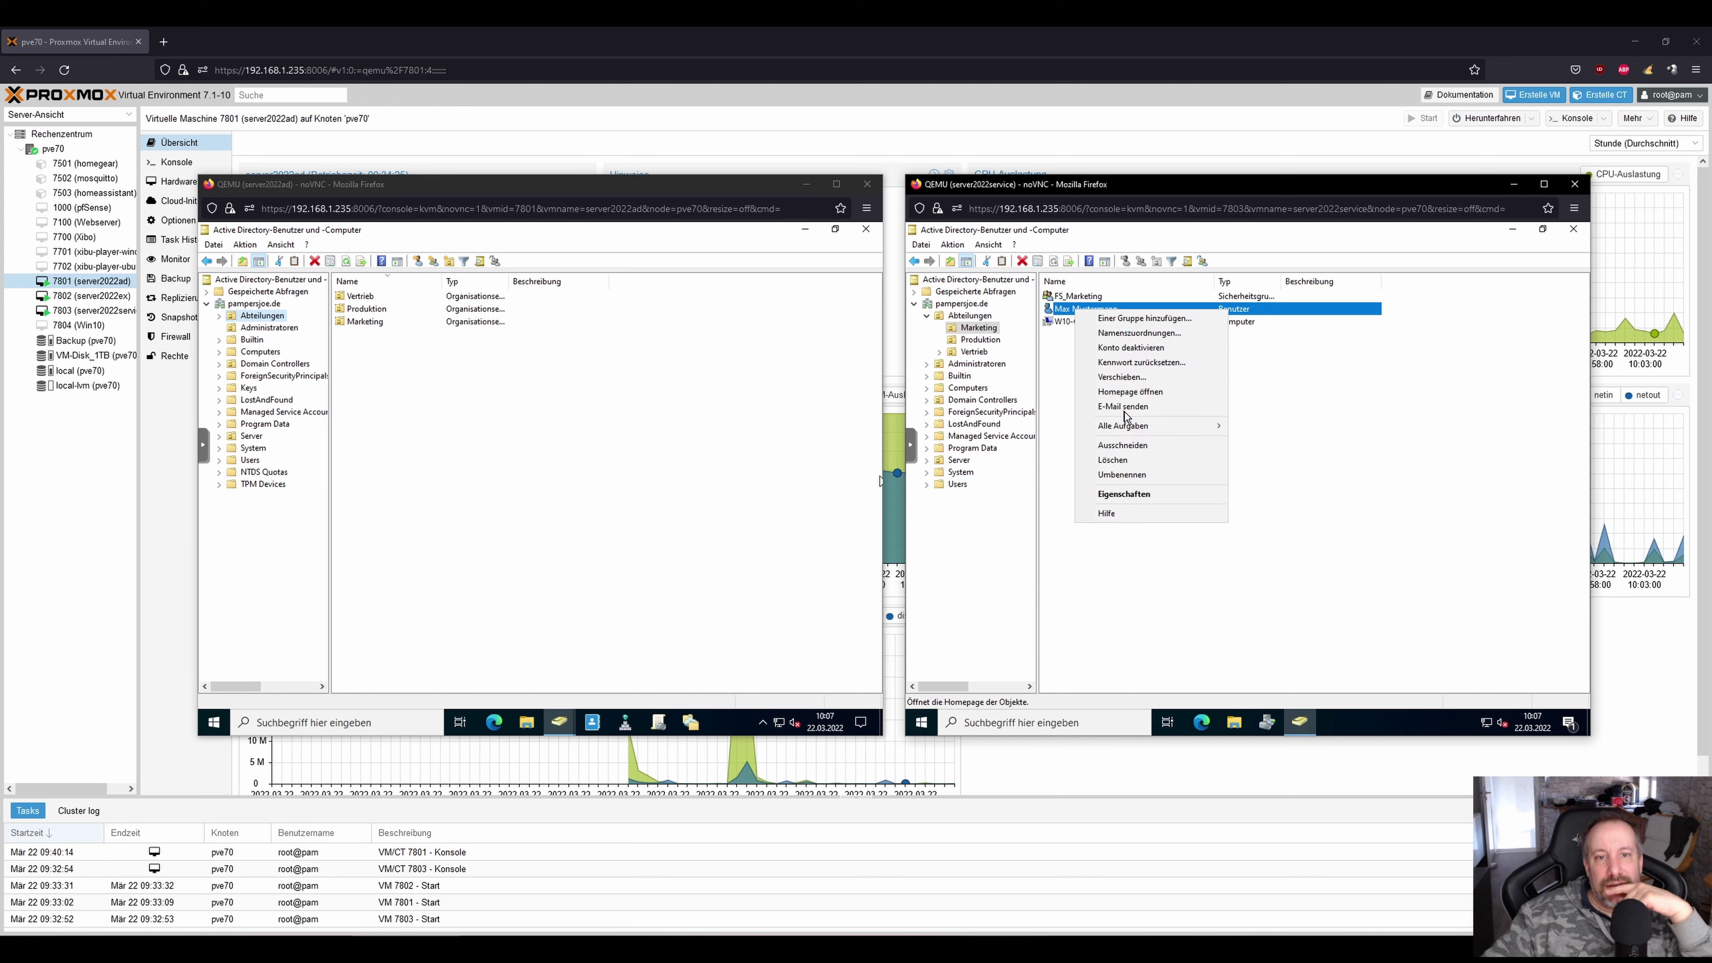
pyautogui.click(1152, 363)
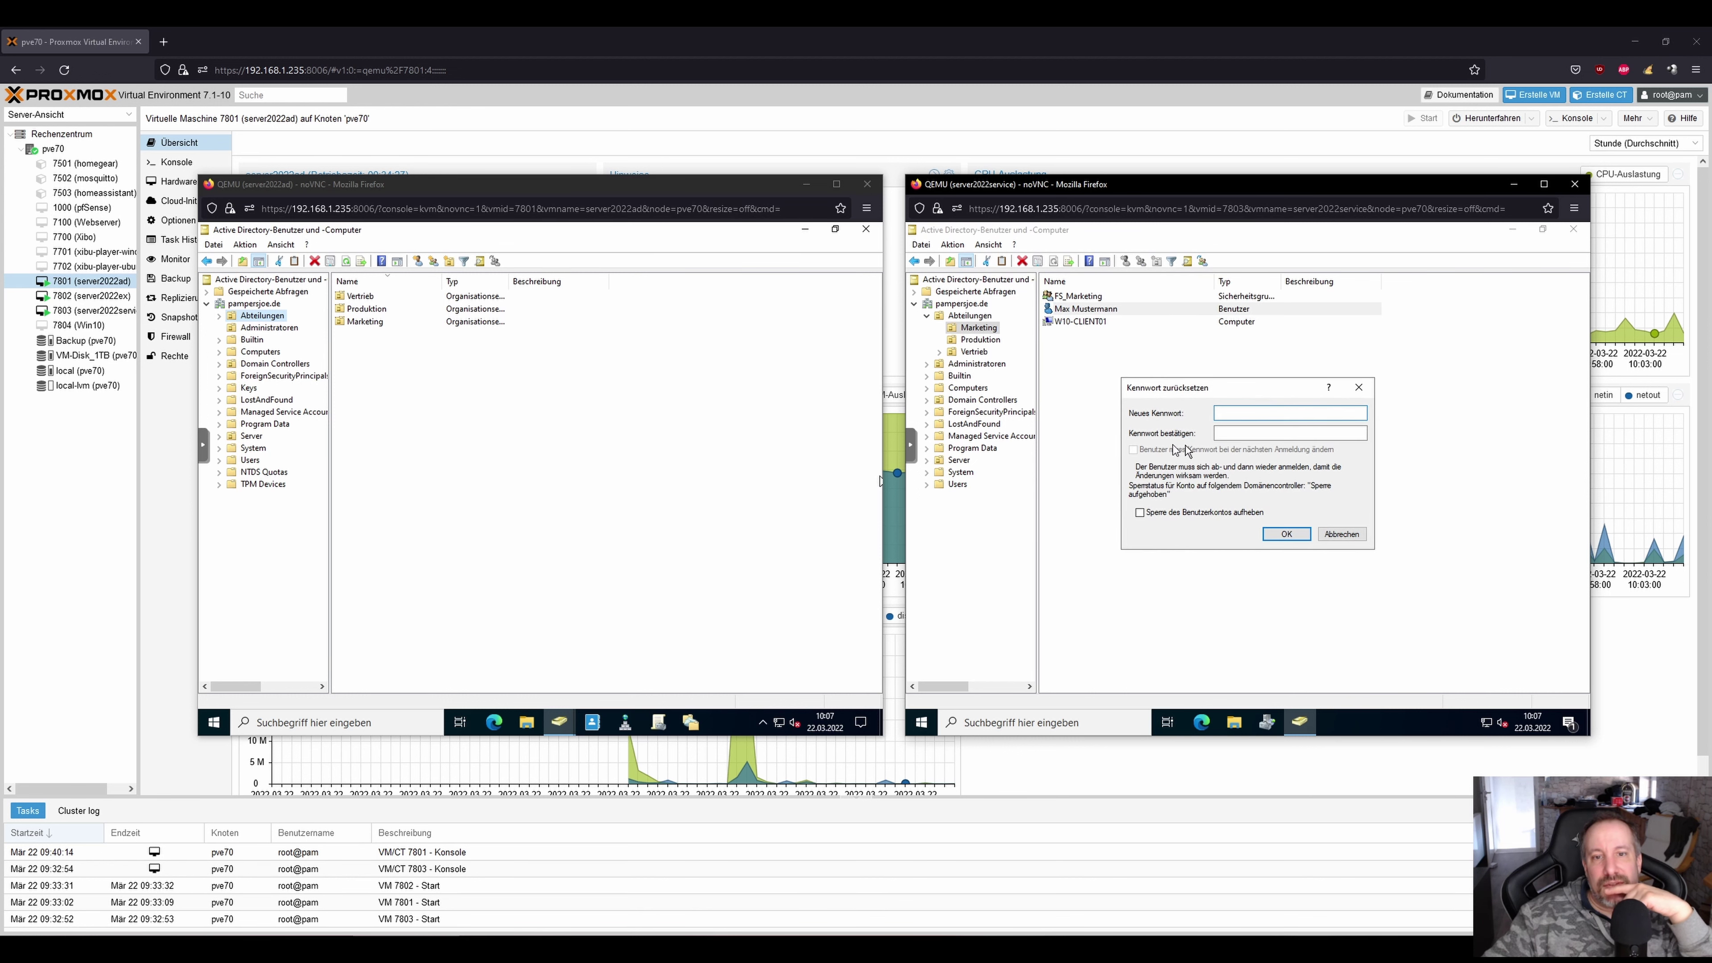
pyautogui.click(1341, 529)
# View the Produktion and Marketing users' account settings on the service VM, closing both unchanged.
pyautogui.click(977, 339)
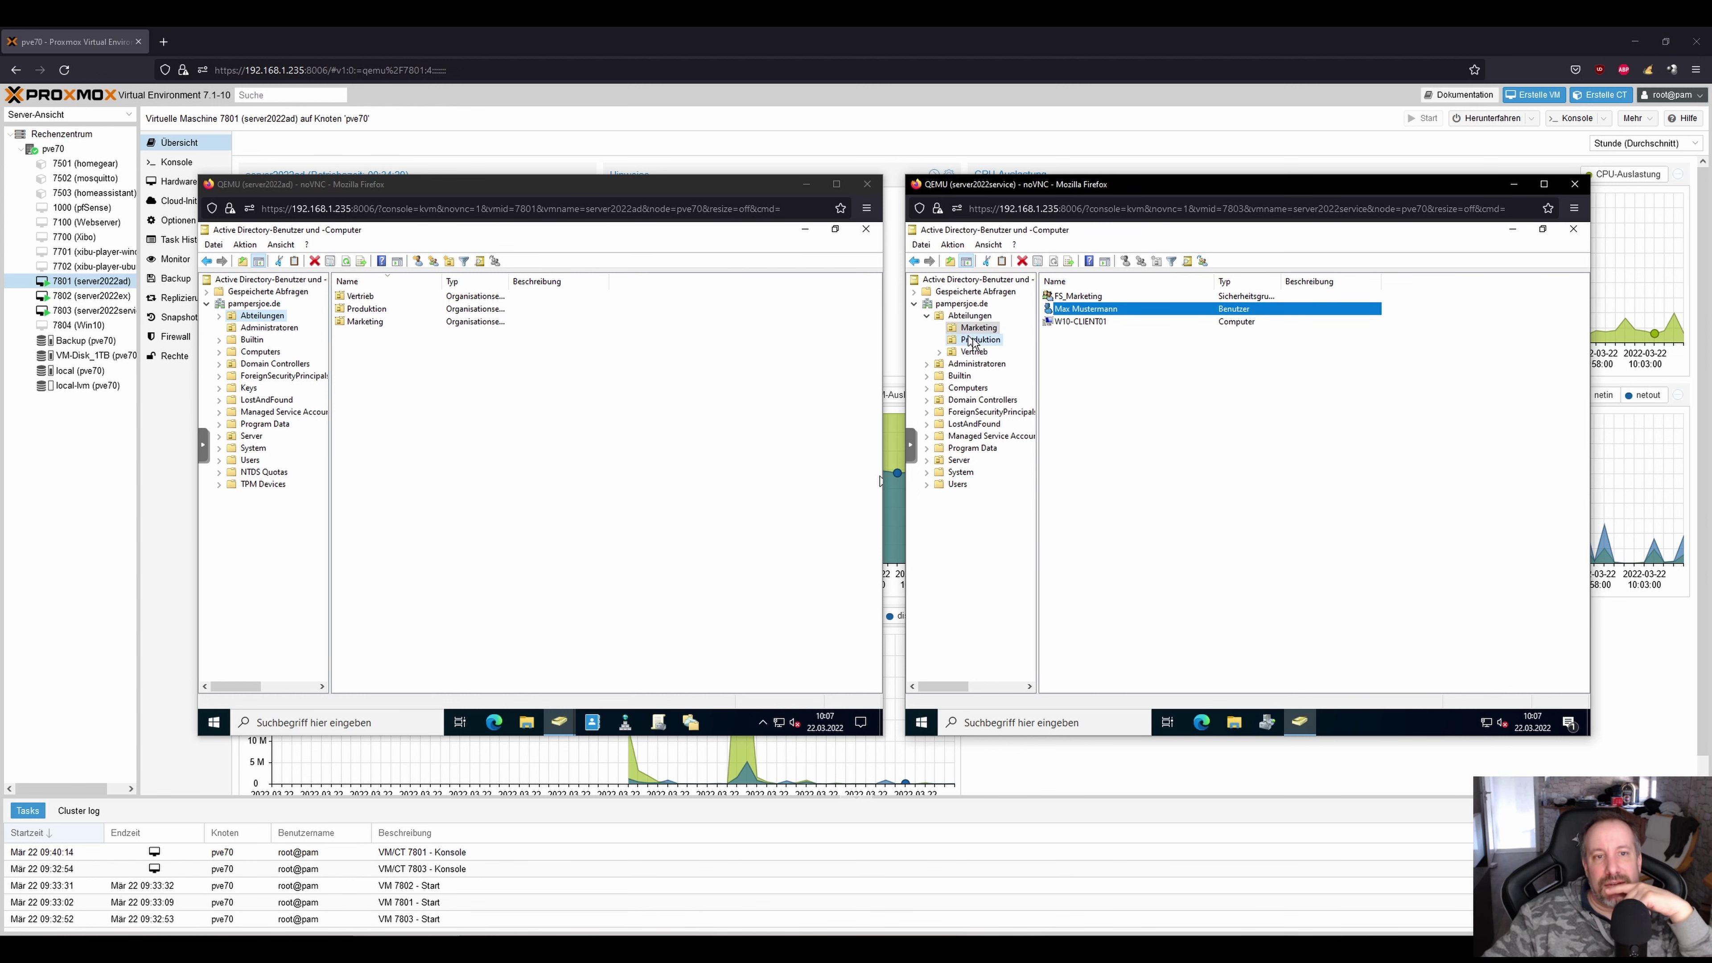
pyautogui.doubleClick(1079, 310)
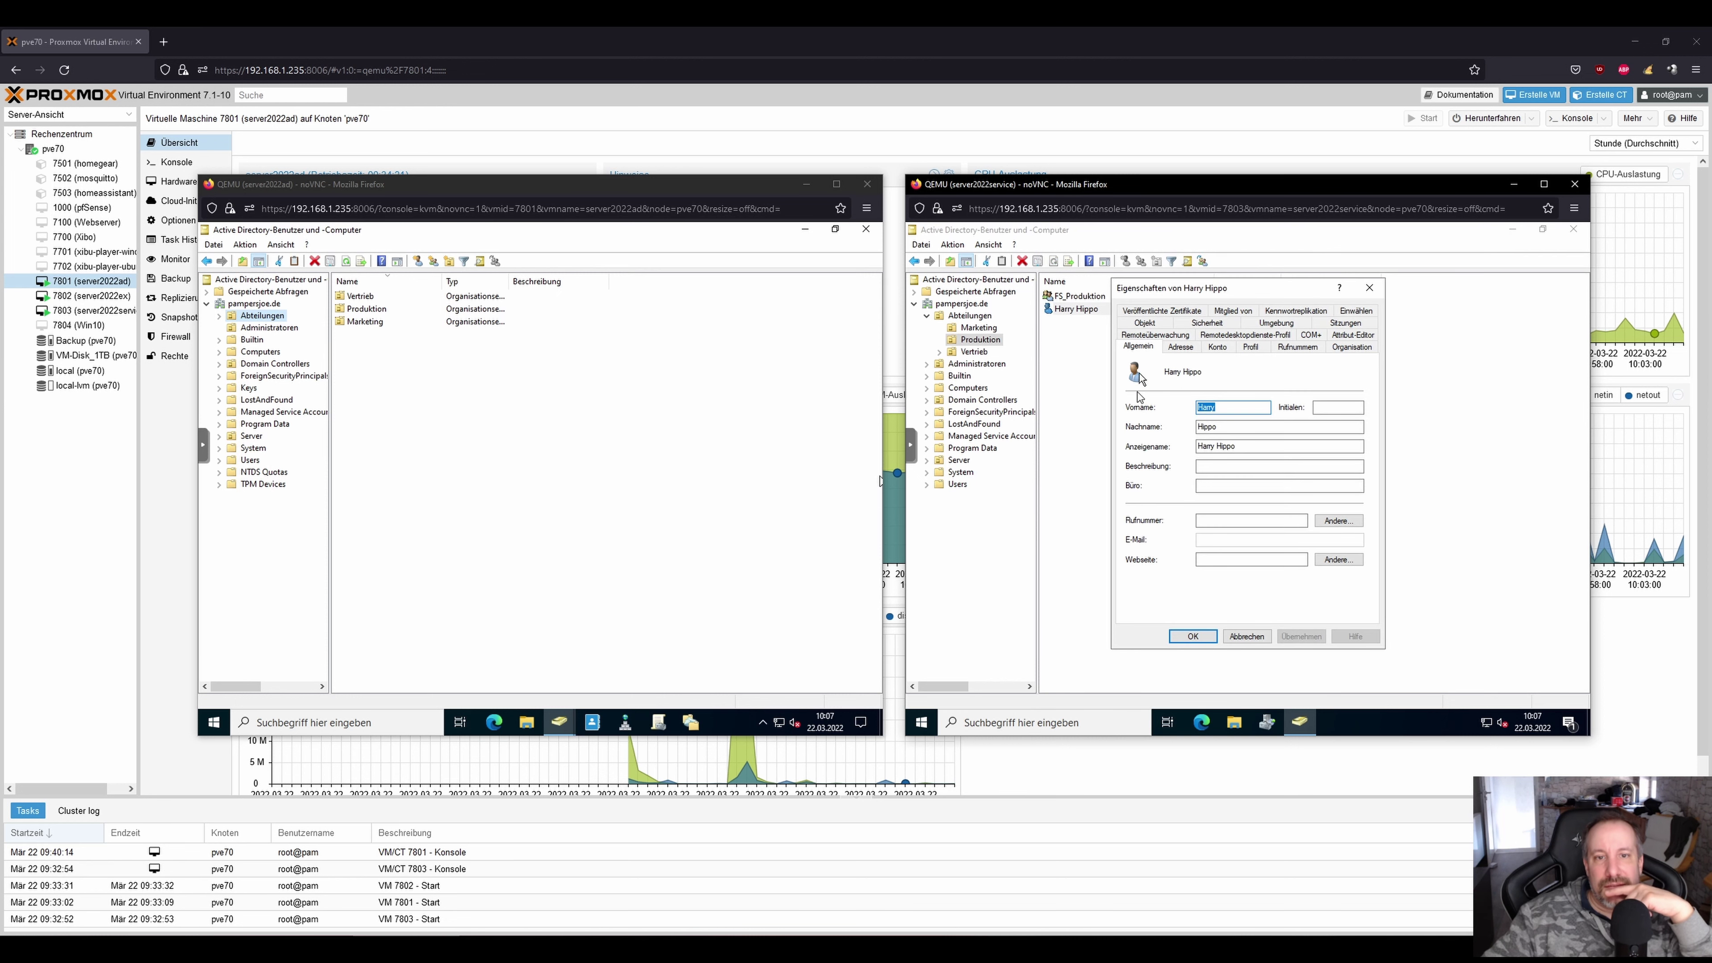
pyautogui.click(1217, 346)
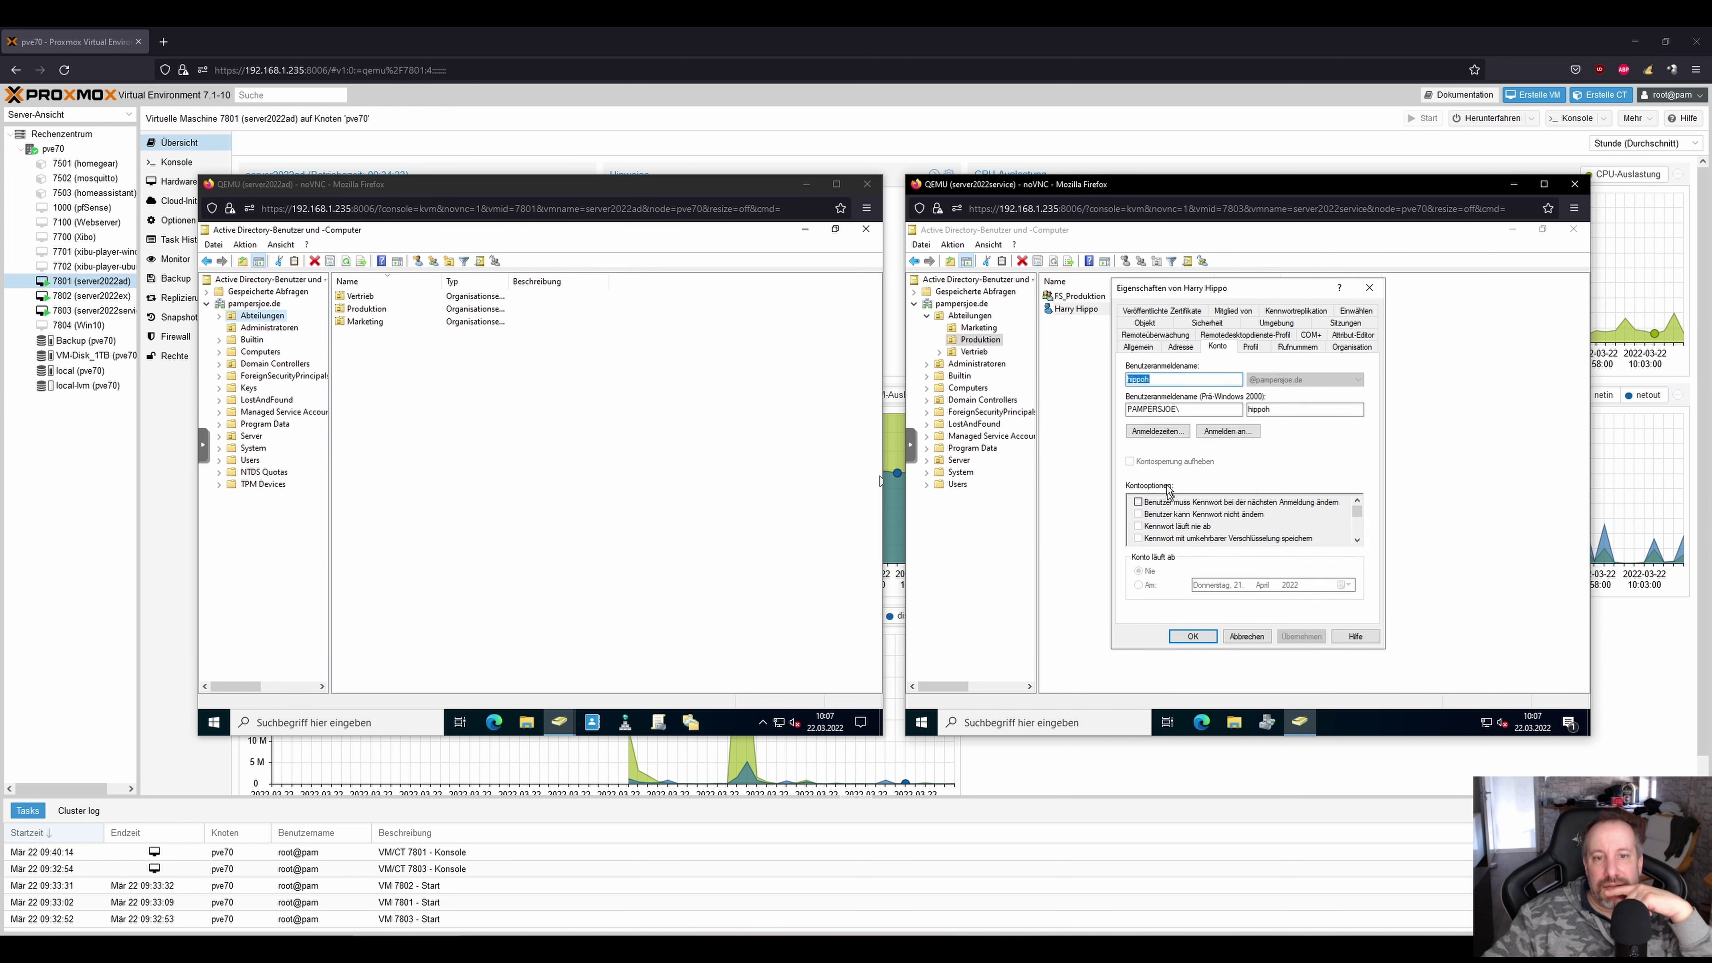
pyautogui.scroll(-3, 1359, 516)
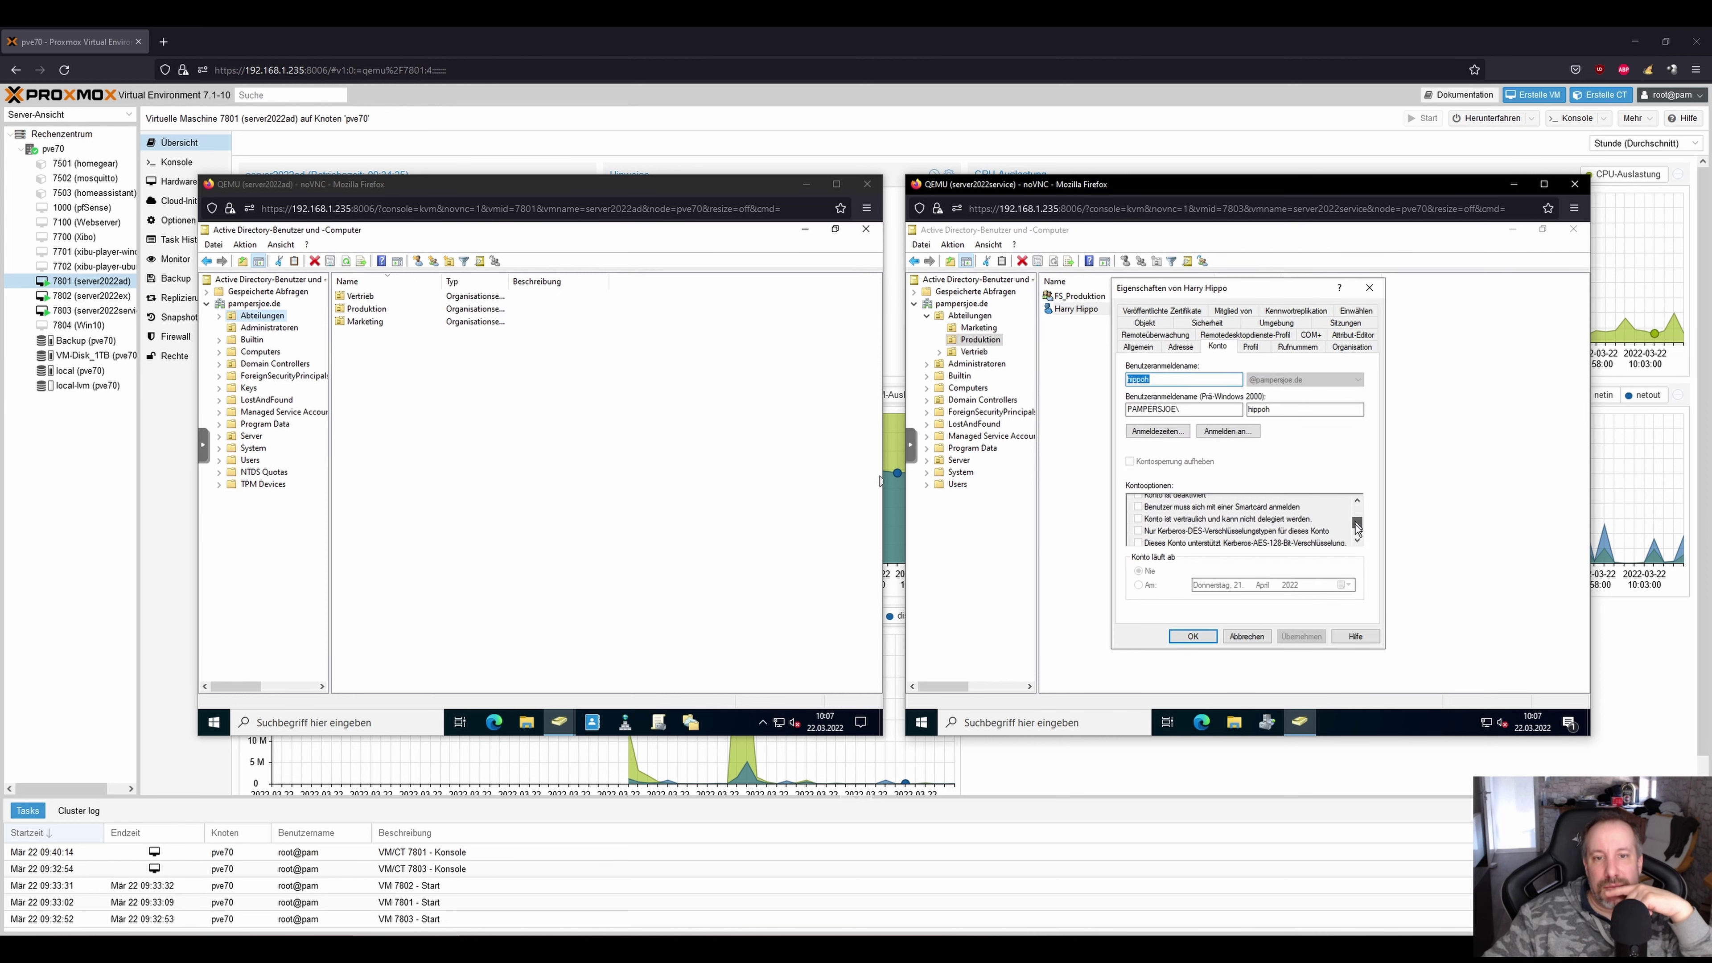
pyautogui.click(1247, 635)
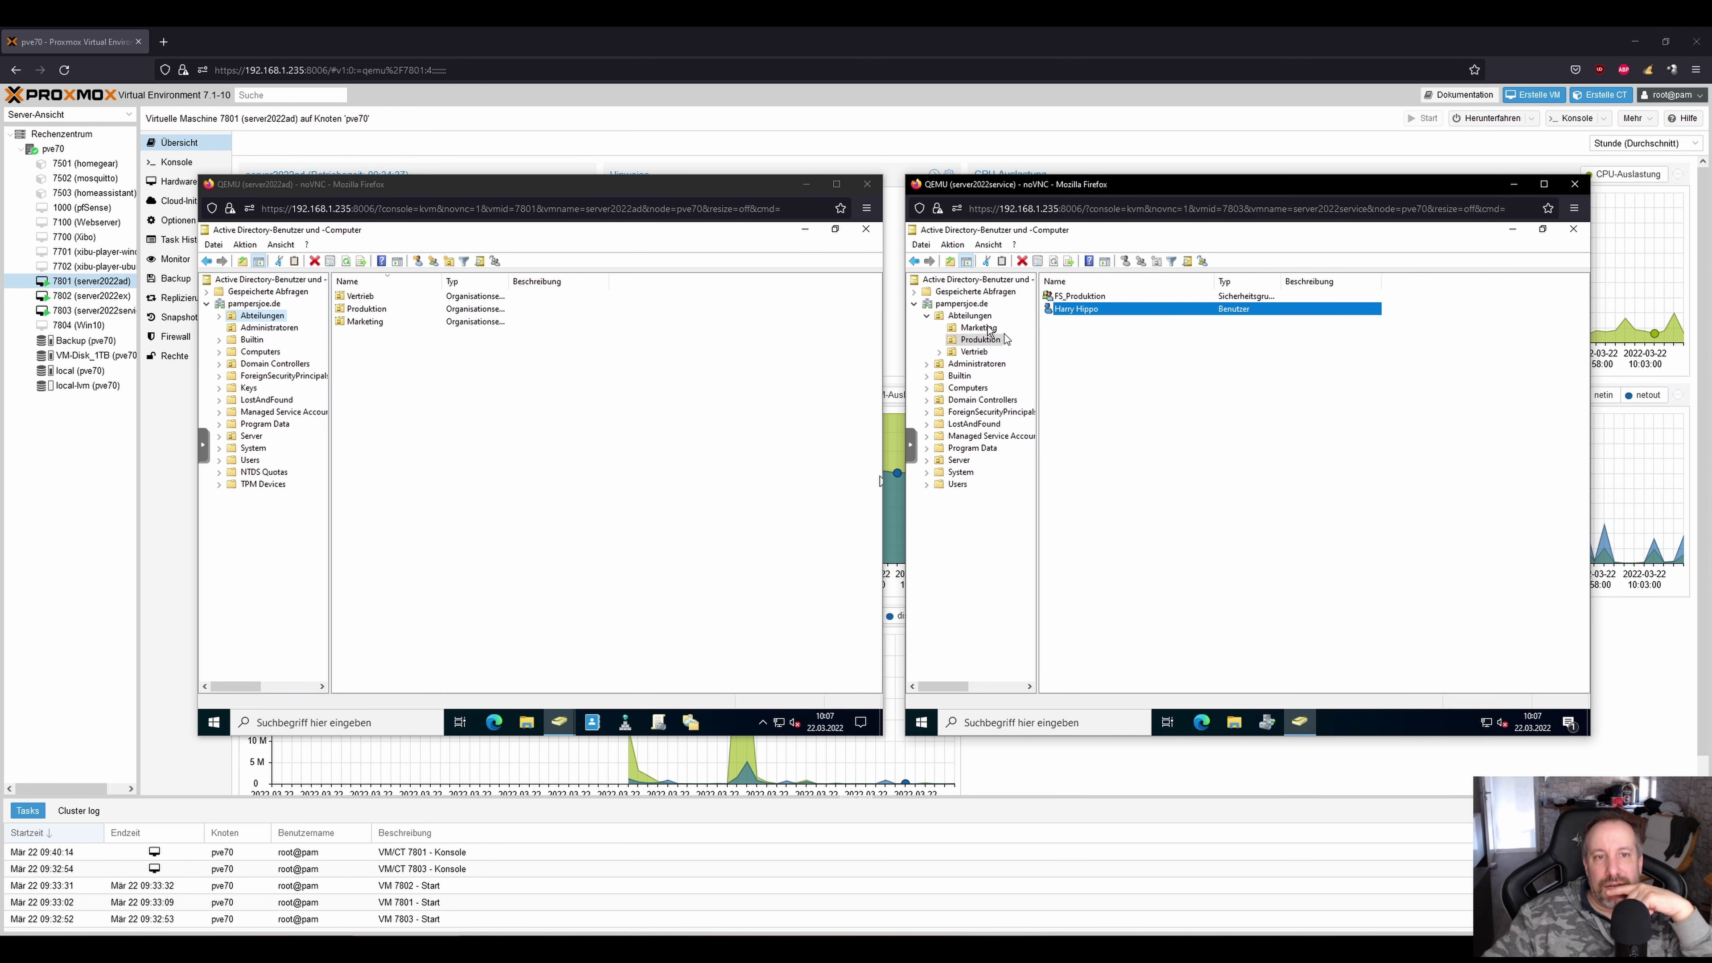
pyautogui.click(978, 327)
pyautogui.doubleClick(1077, 309)
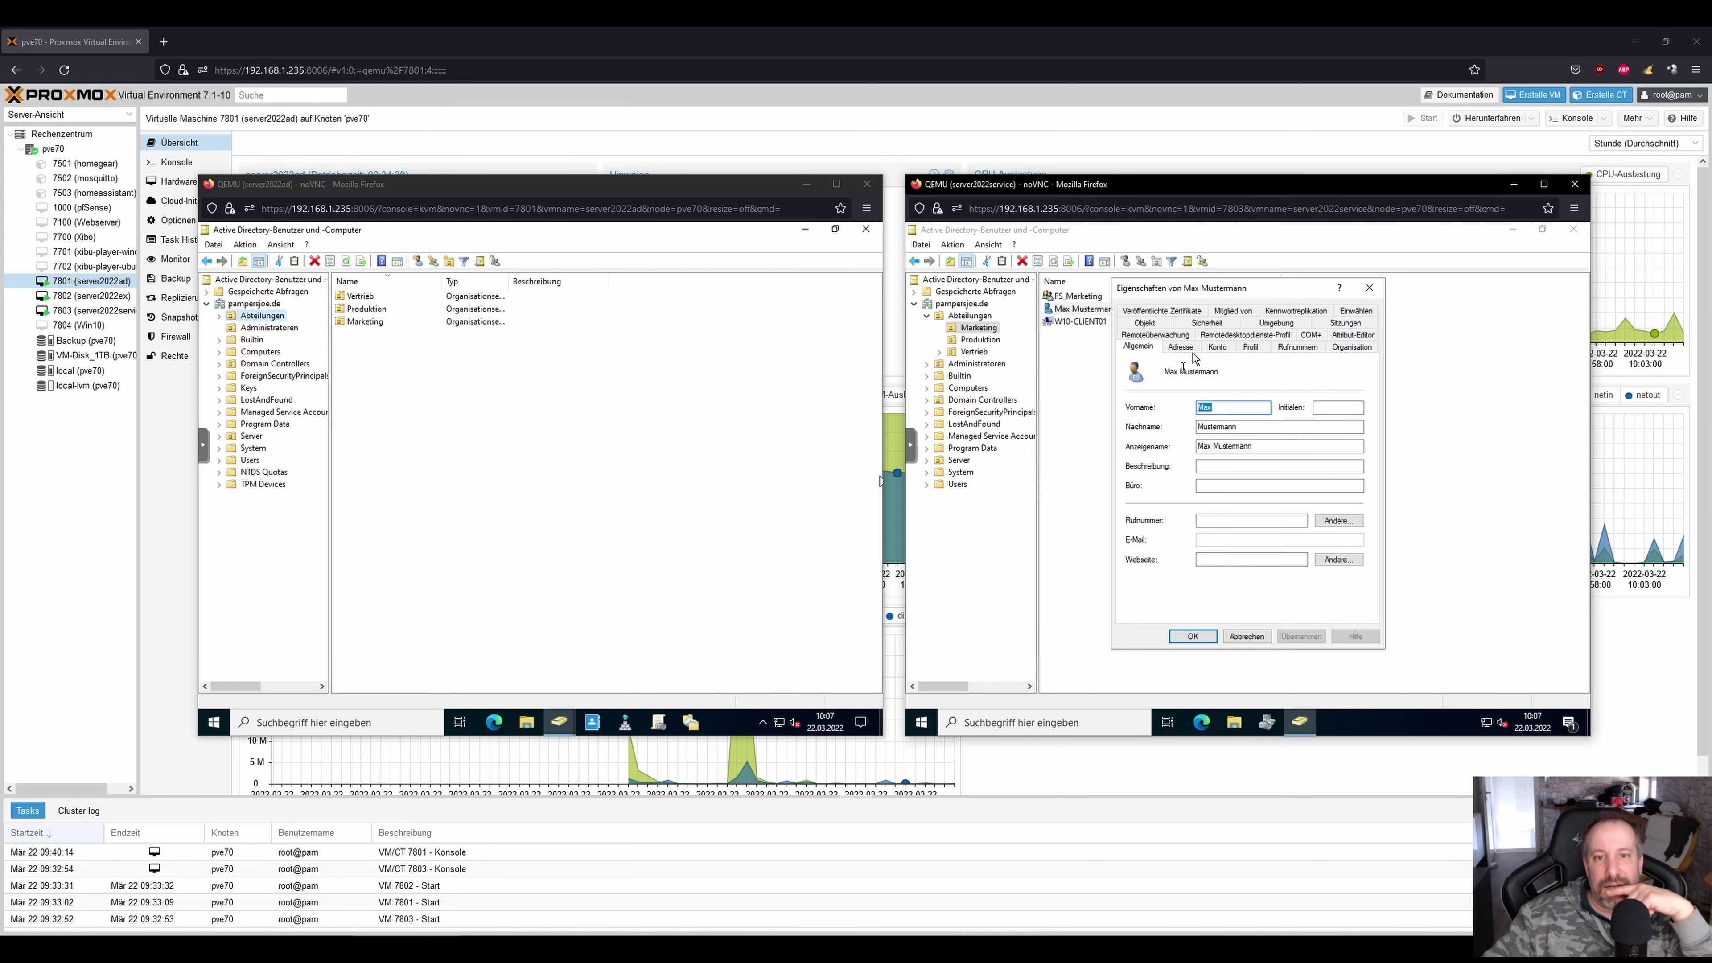
pyautogui.click(1217, 347)
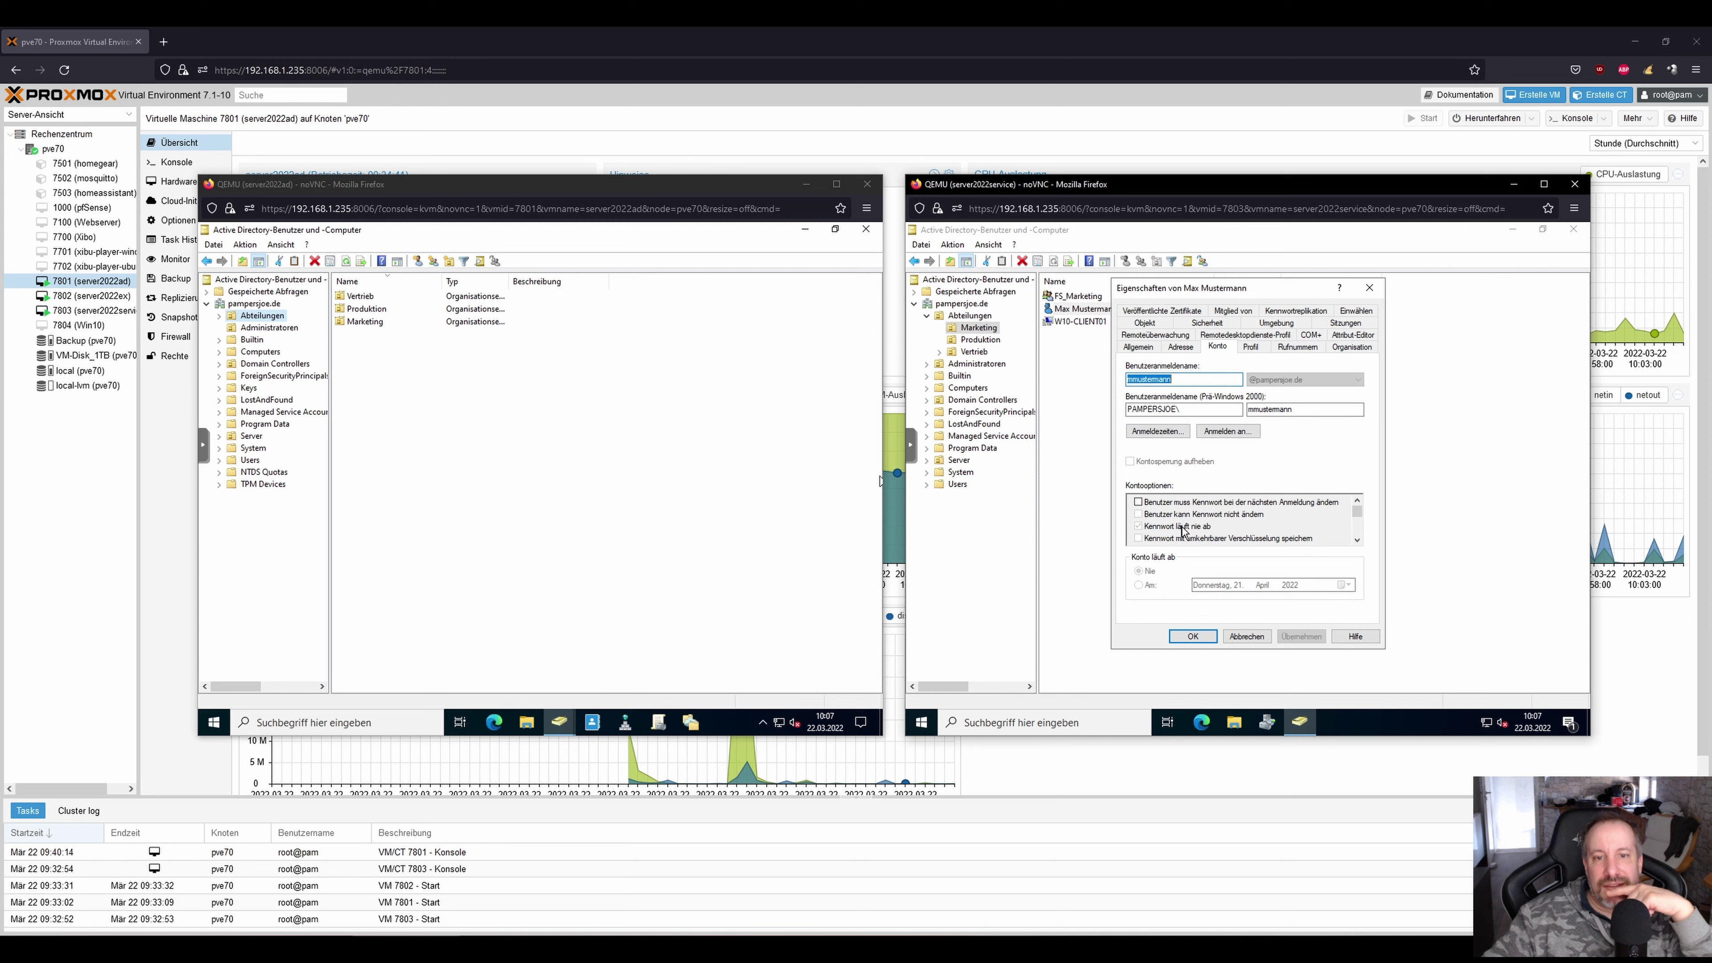
pyautogui.click(1368, 287)
# On the domain controller, open the Marketing user's properties to the Konto tab.
pyautogui.click(554, 428)
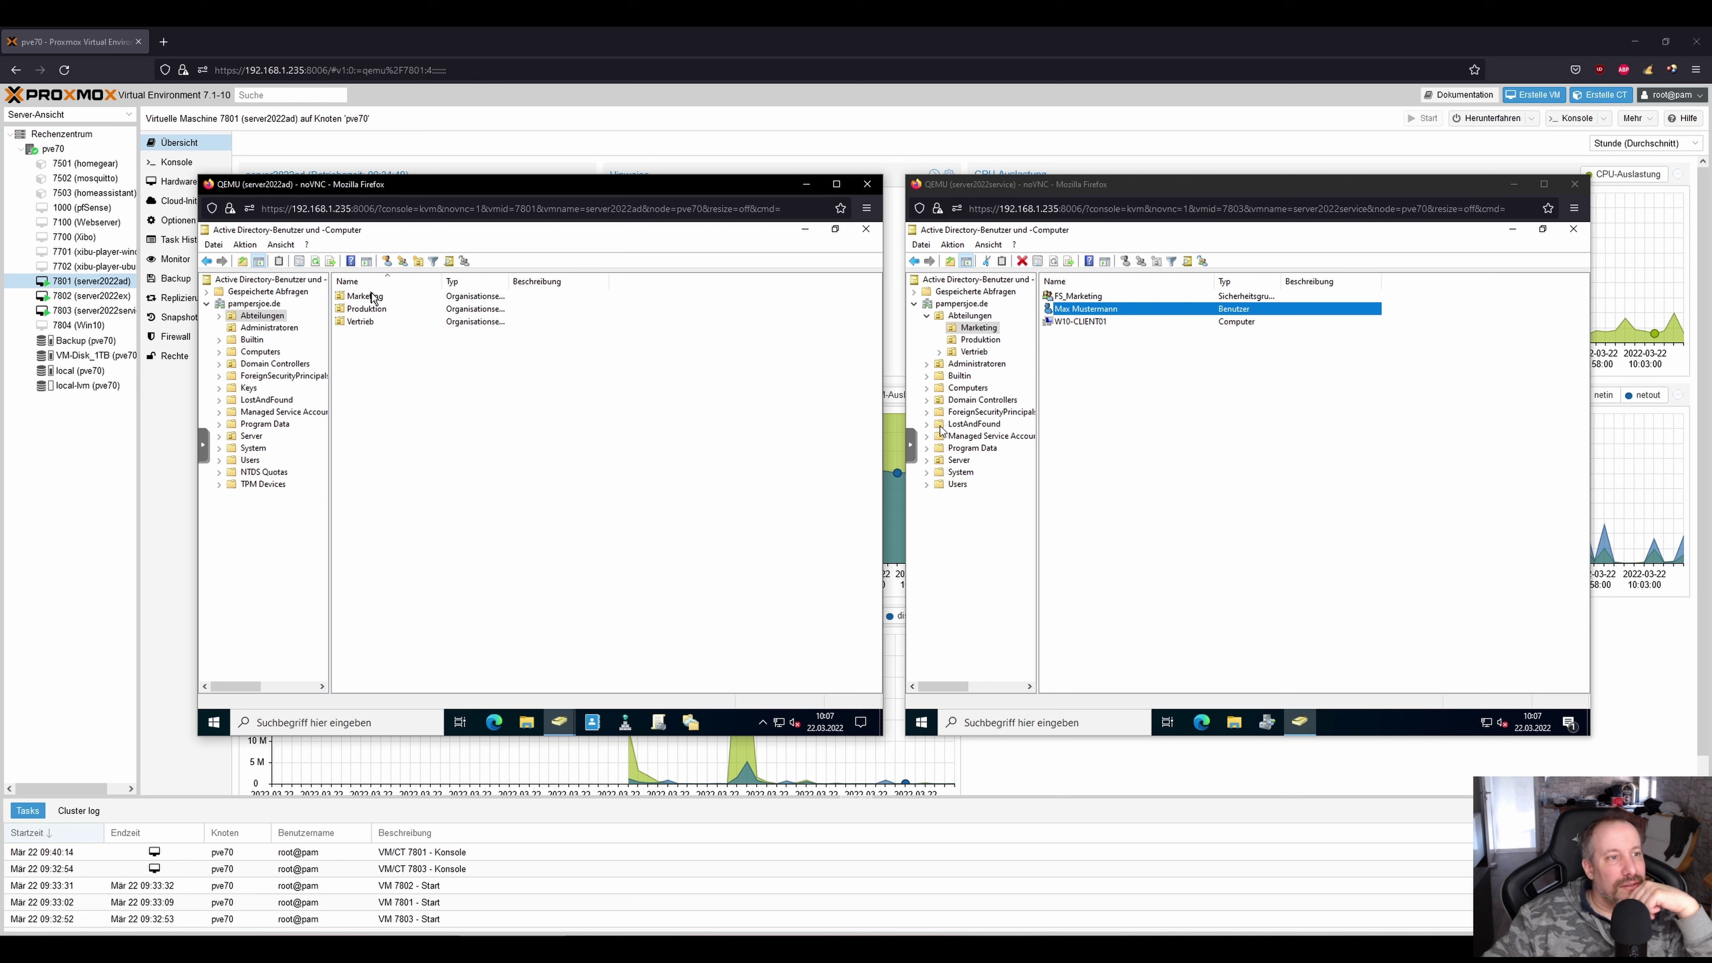
pyautogui.doubleClick(370, 322)
pyautogui.rightClick(370, 309)
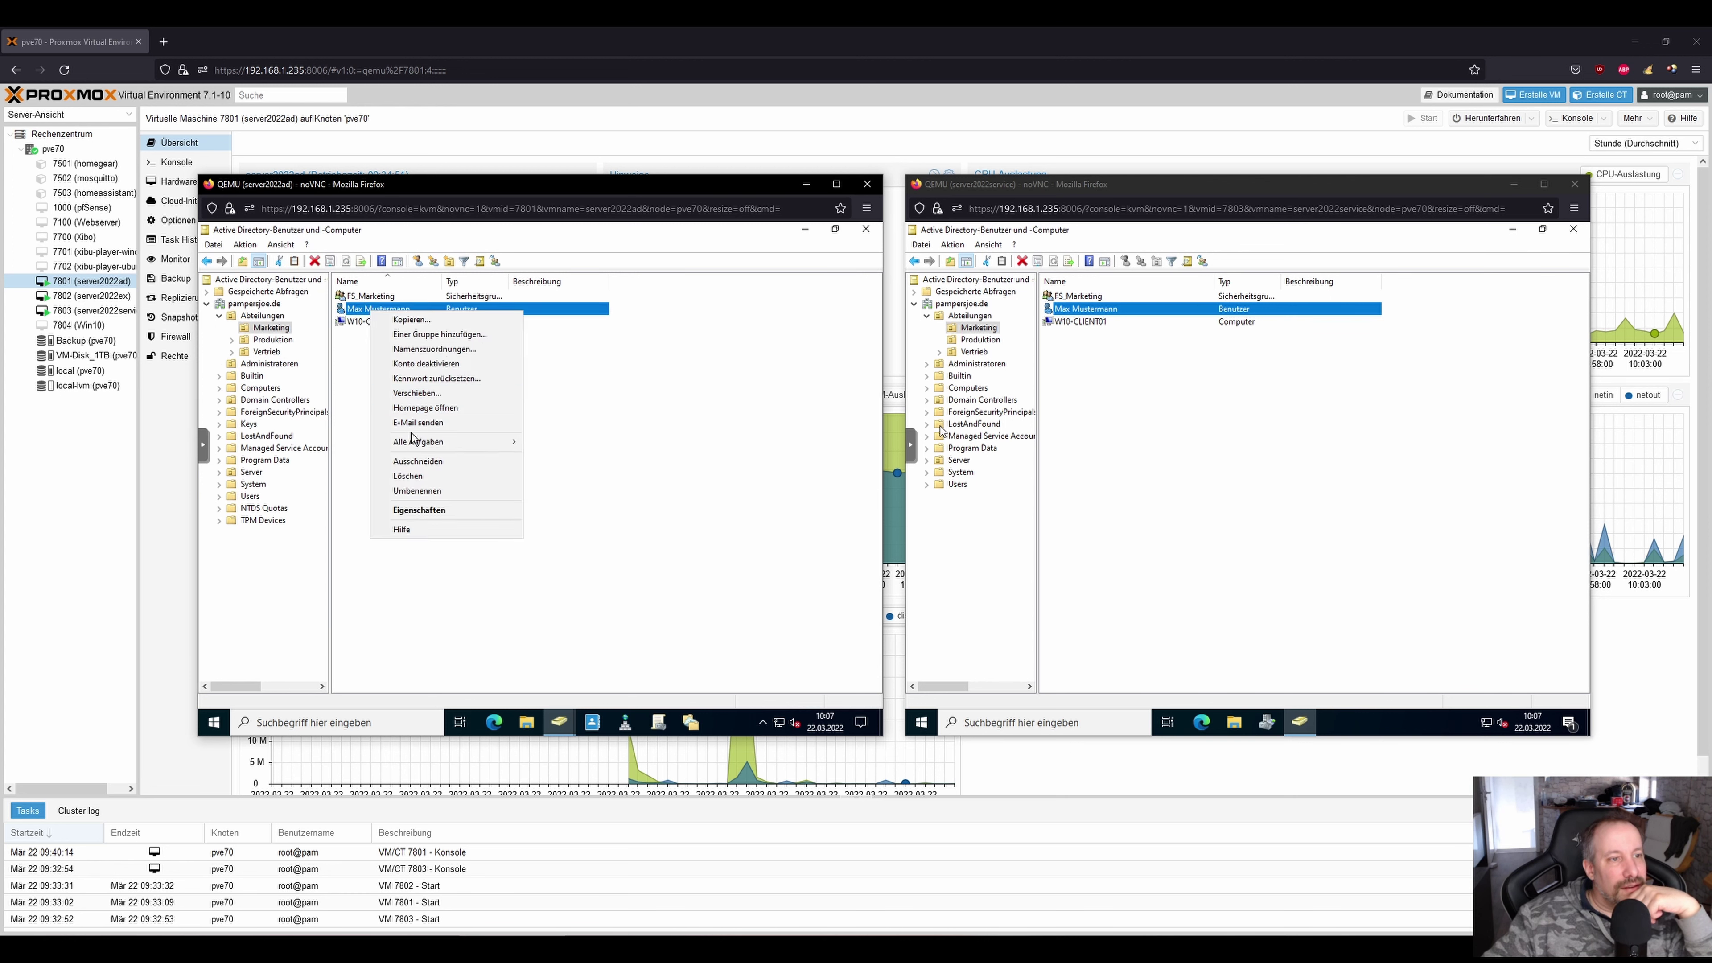
pyautogui.click(437, 507)
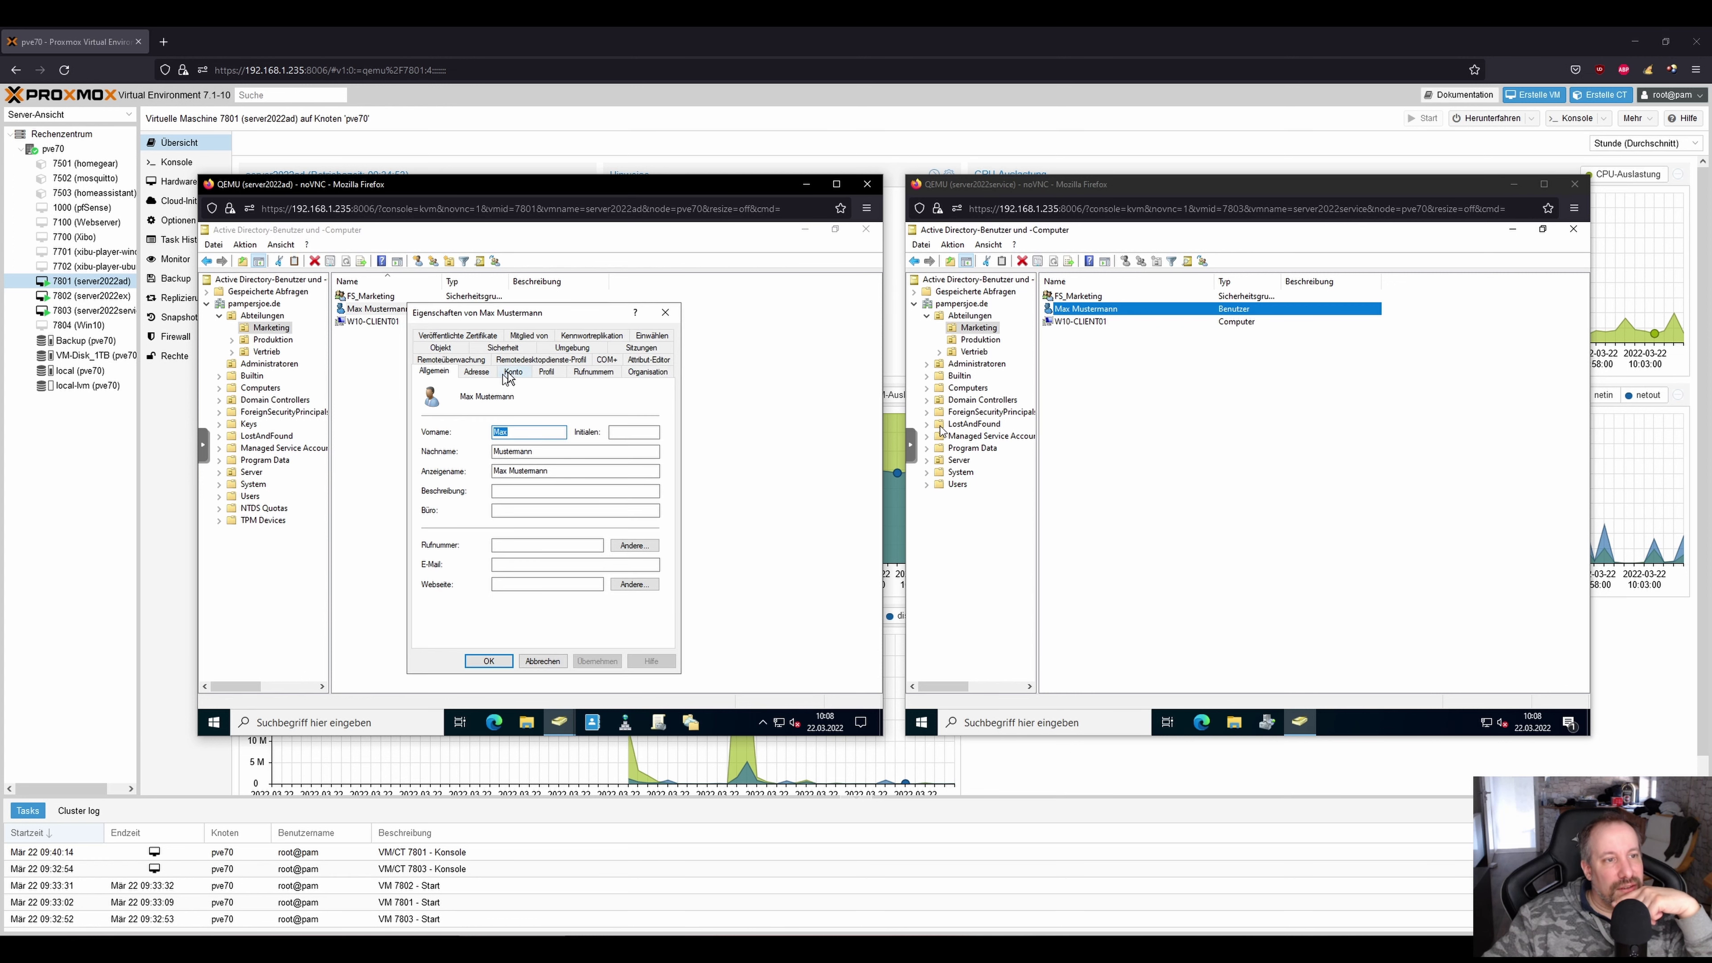
pyautogui.click(512, 371)
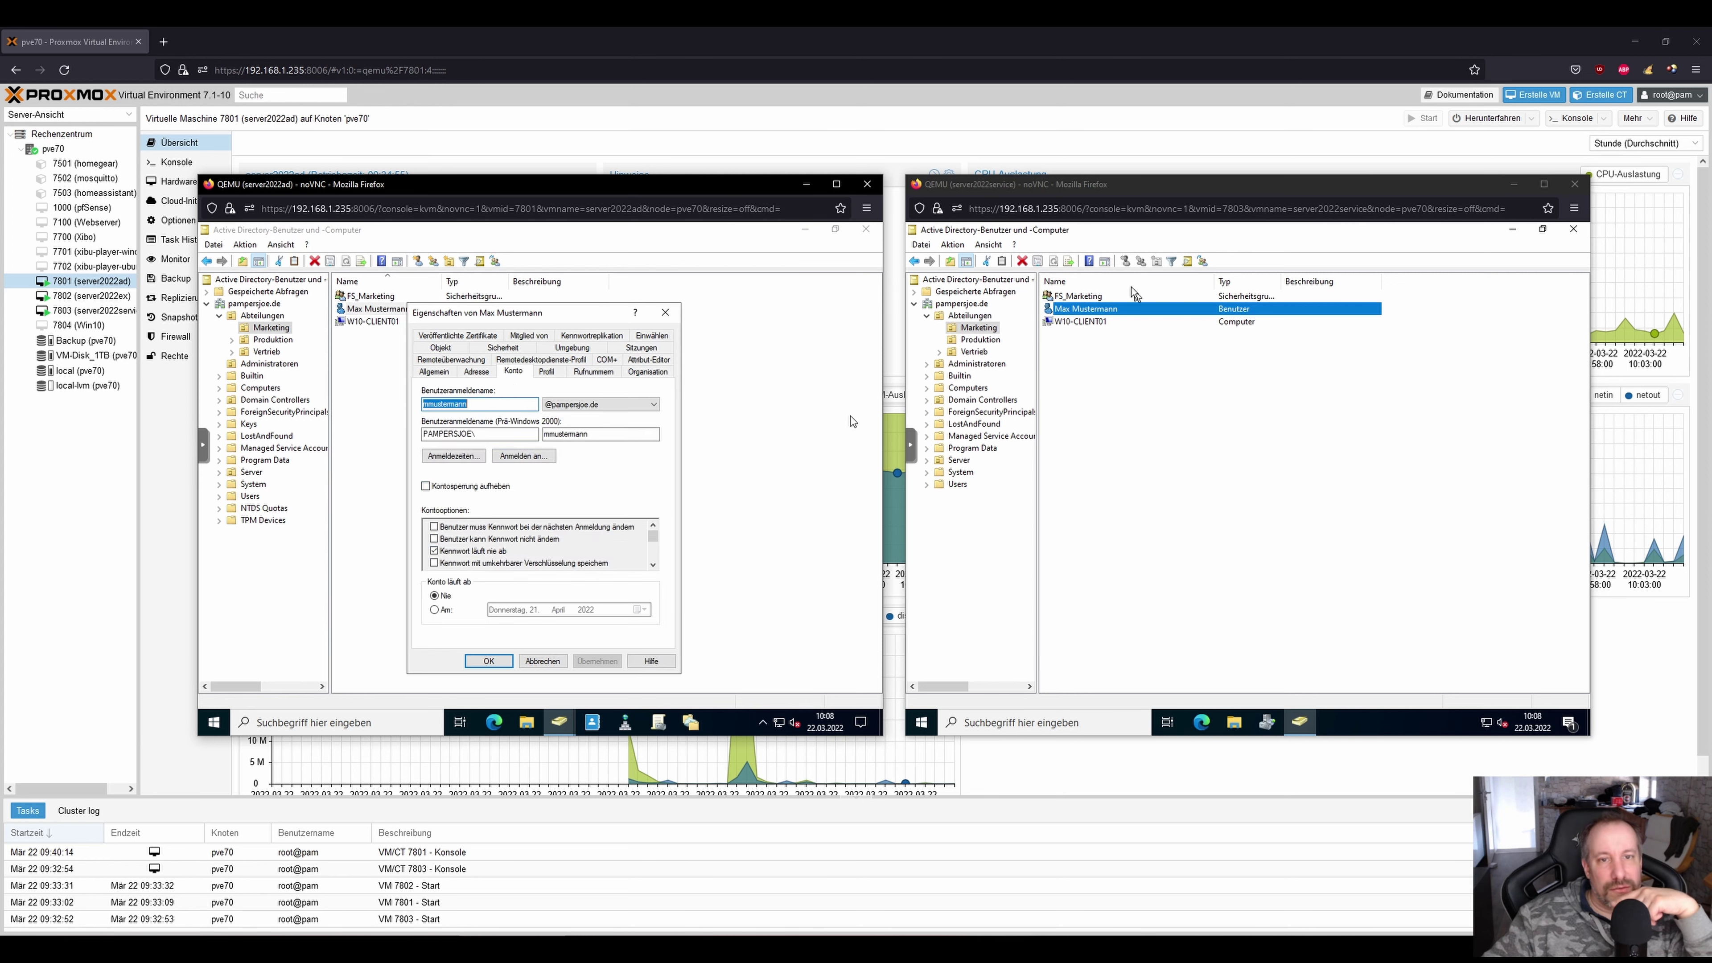
# Compare the same user's account settings on the service VM and close them unchanged.
pyautogui.rightClick(1106, 311)
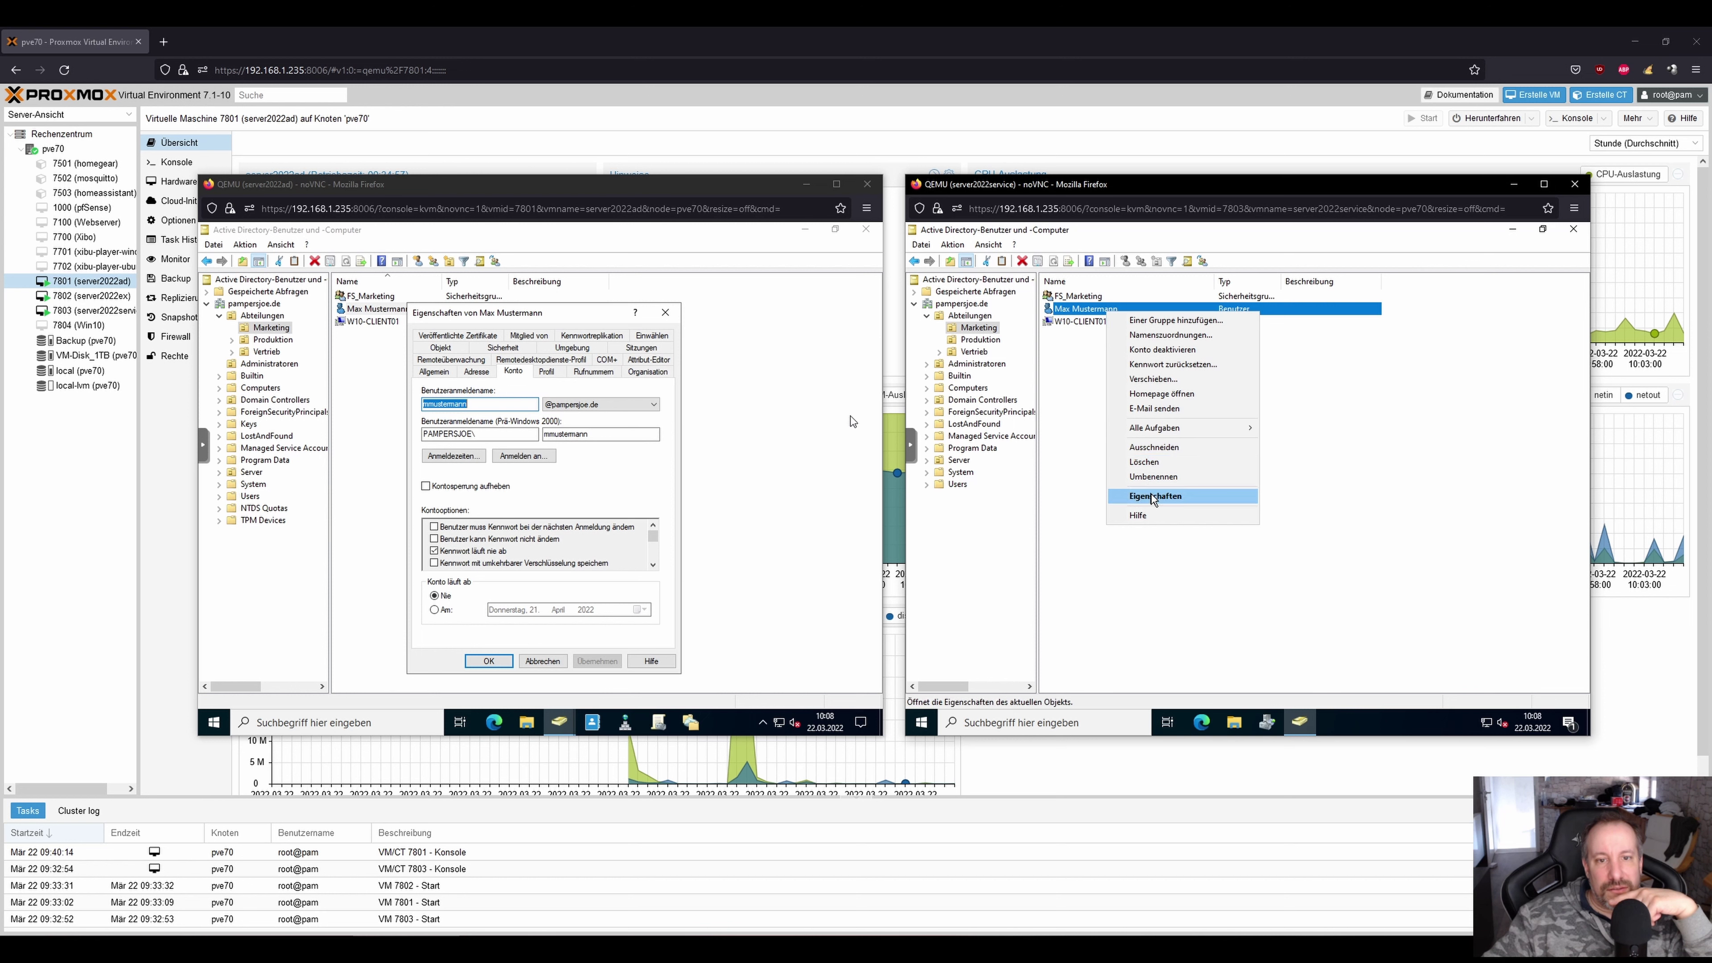
pyautogui.click(1155, 495)
pyautogui.click(1217, 347)
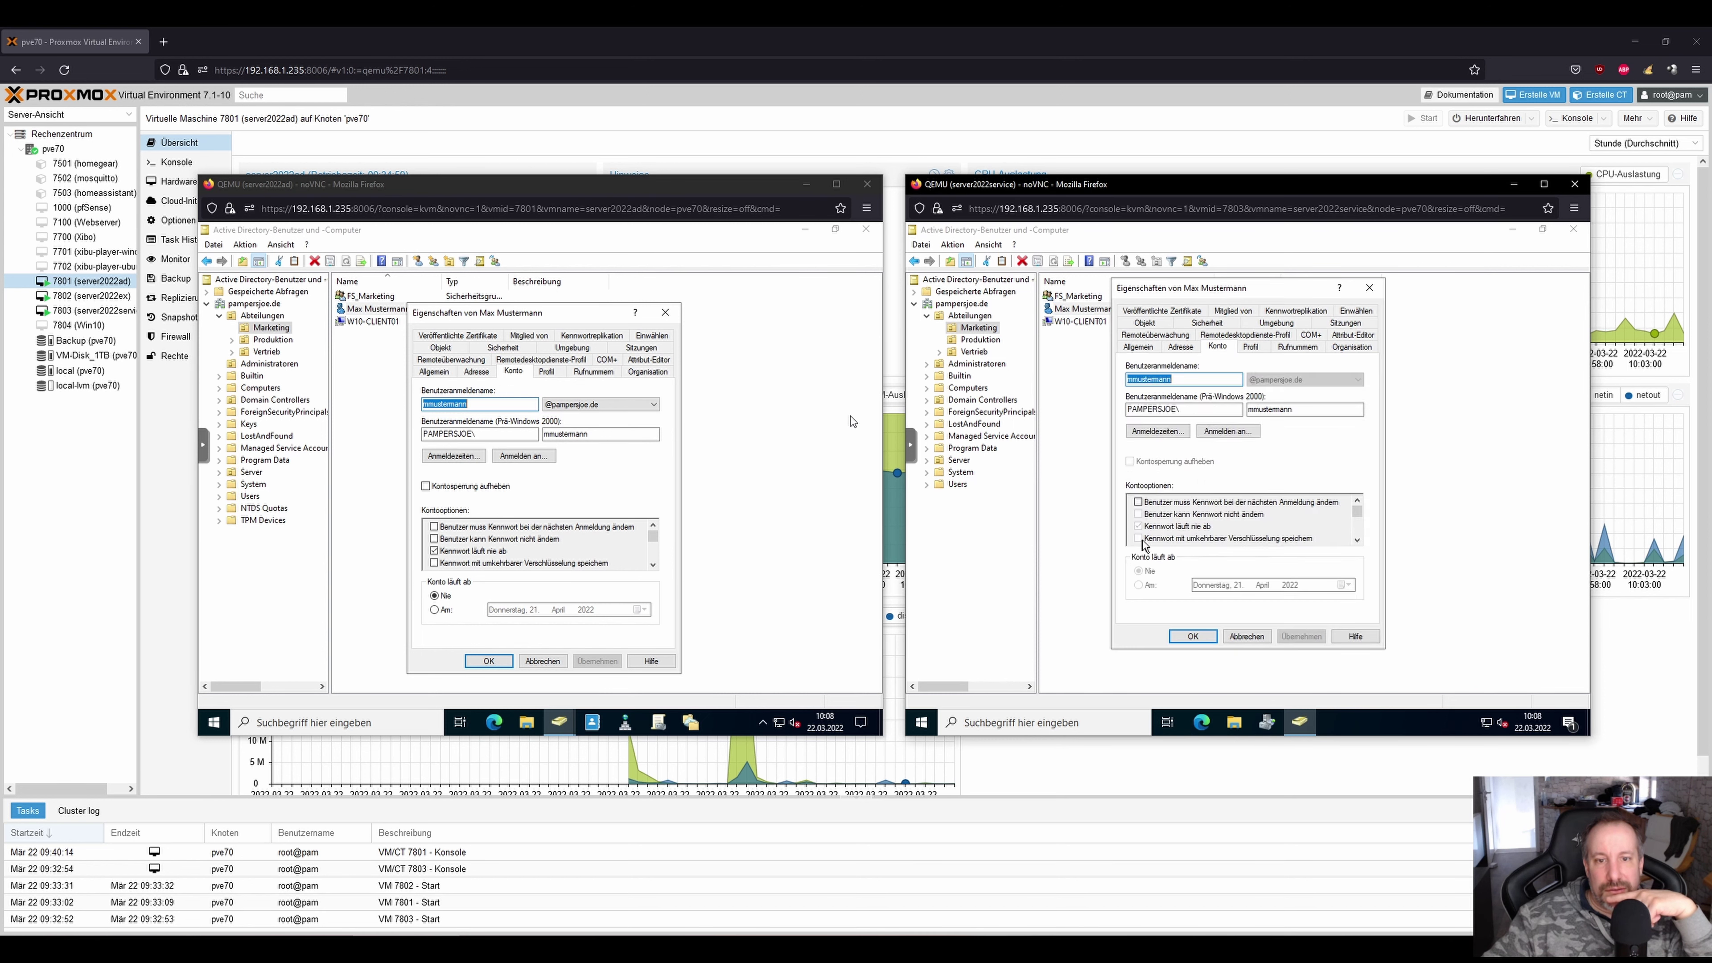
pyautogui.click(1246, 636)
# Uncheck Kennwort läuft nie ab on the domain controller, then close the service VM's directory console.
pyautogui.click(435, 552)
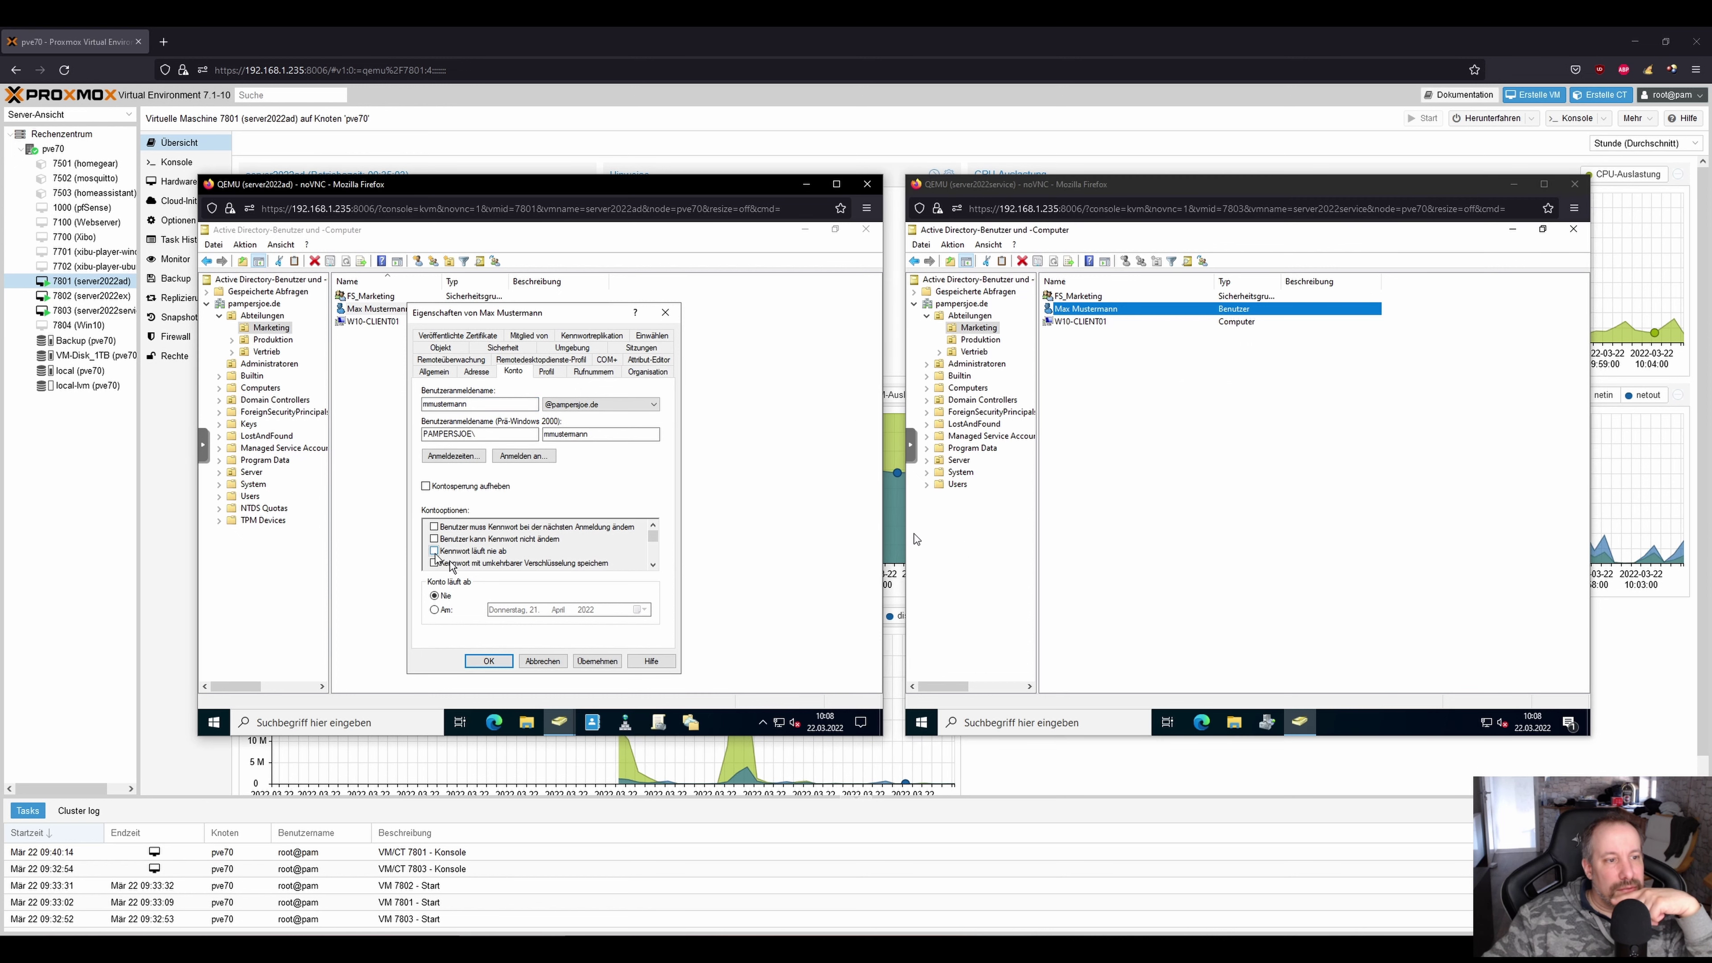
pyautogui.click(507, 667)
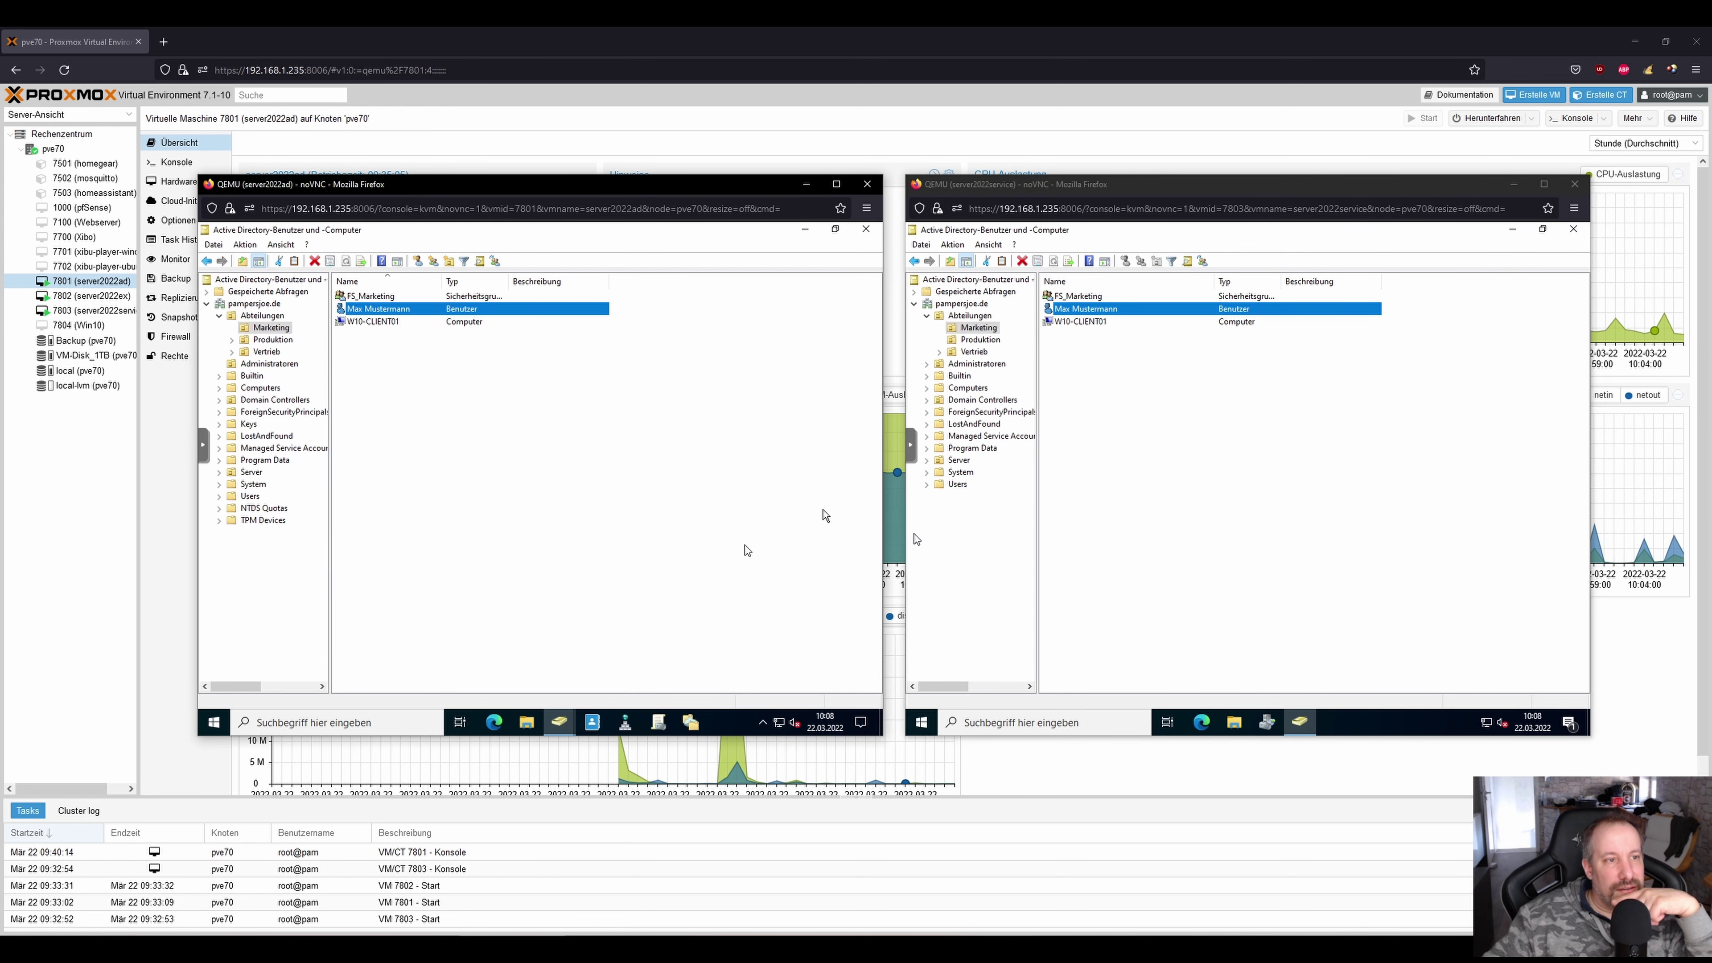
pyautogui.click(1394, 371)
pyautogui.click(1574, 230)
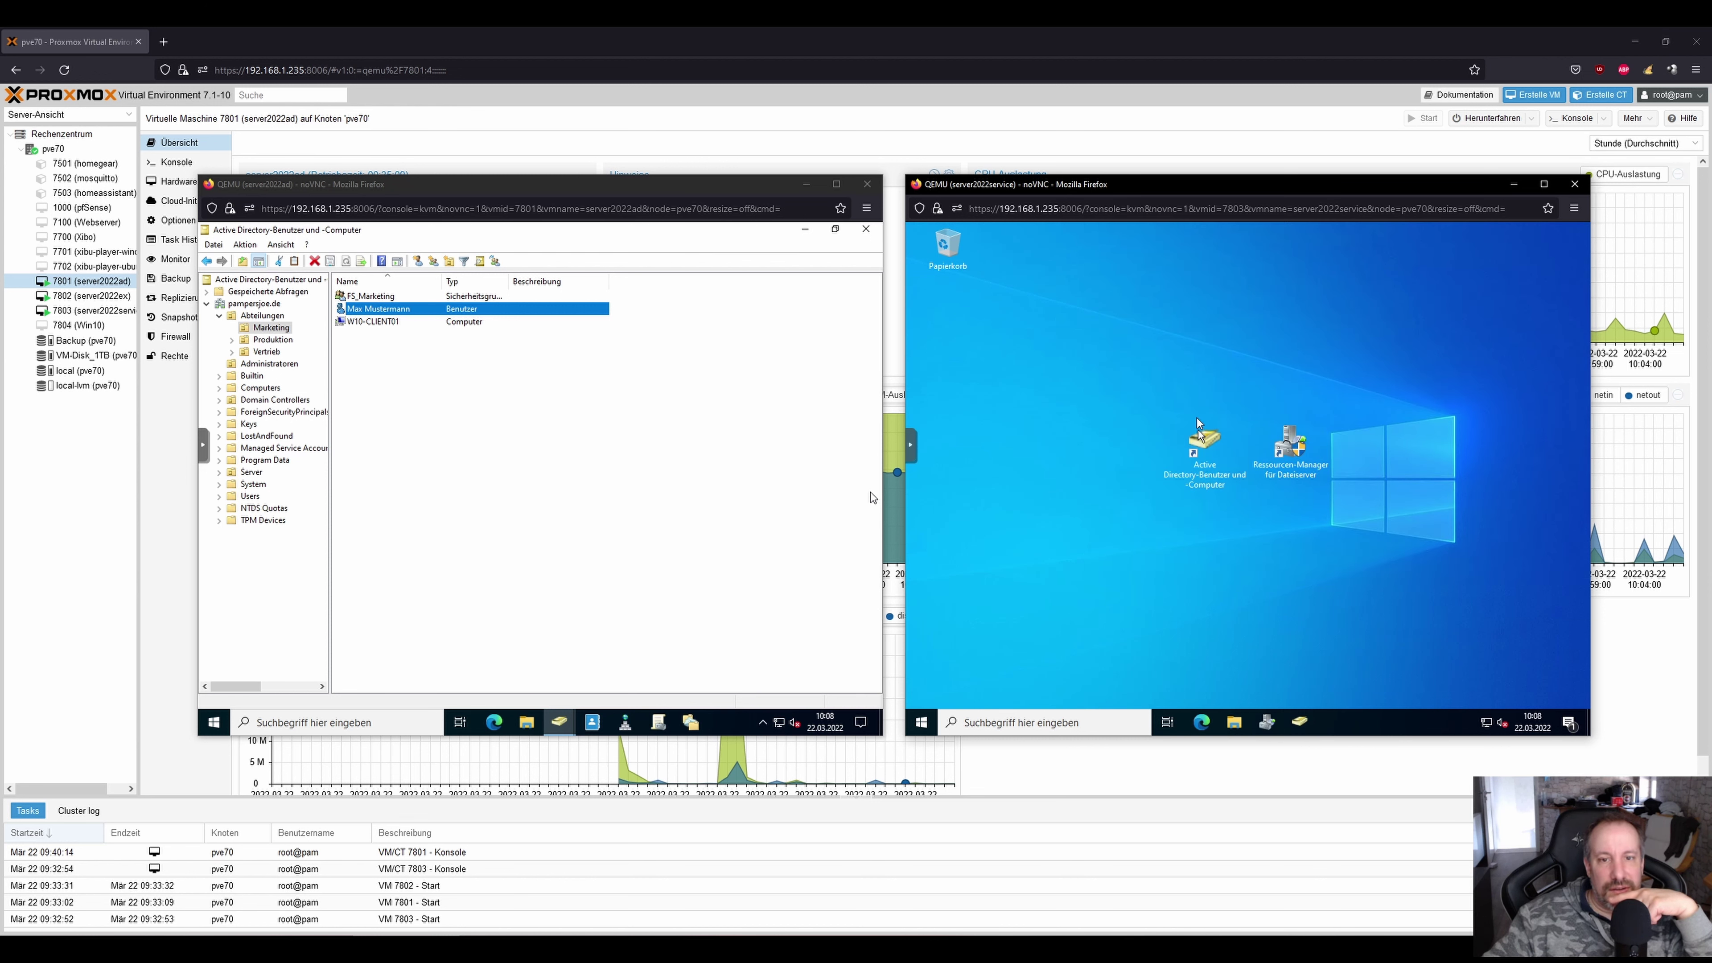
pyautogui.click(1204, 448)
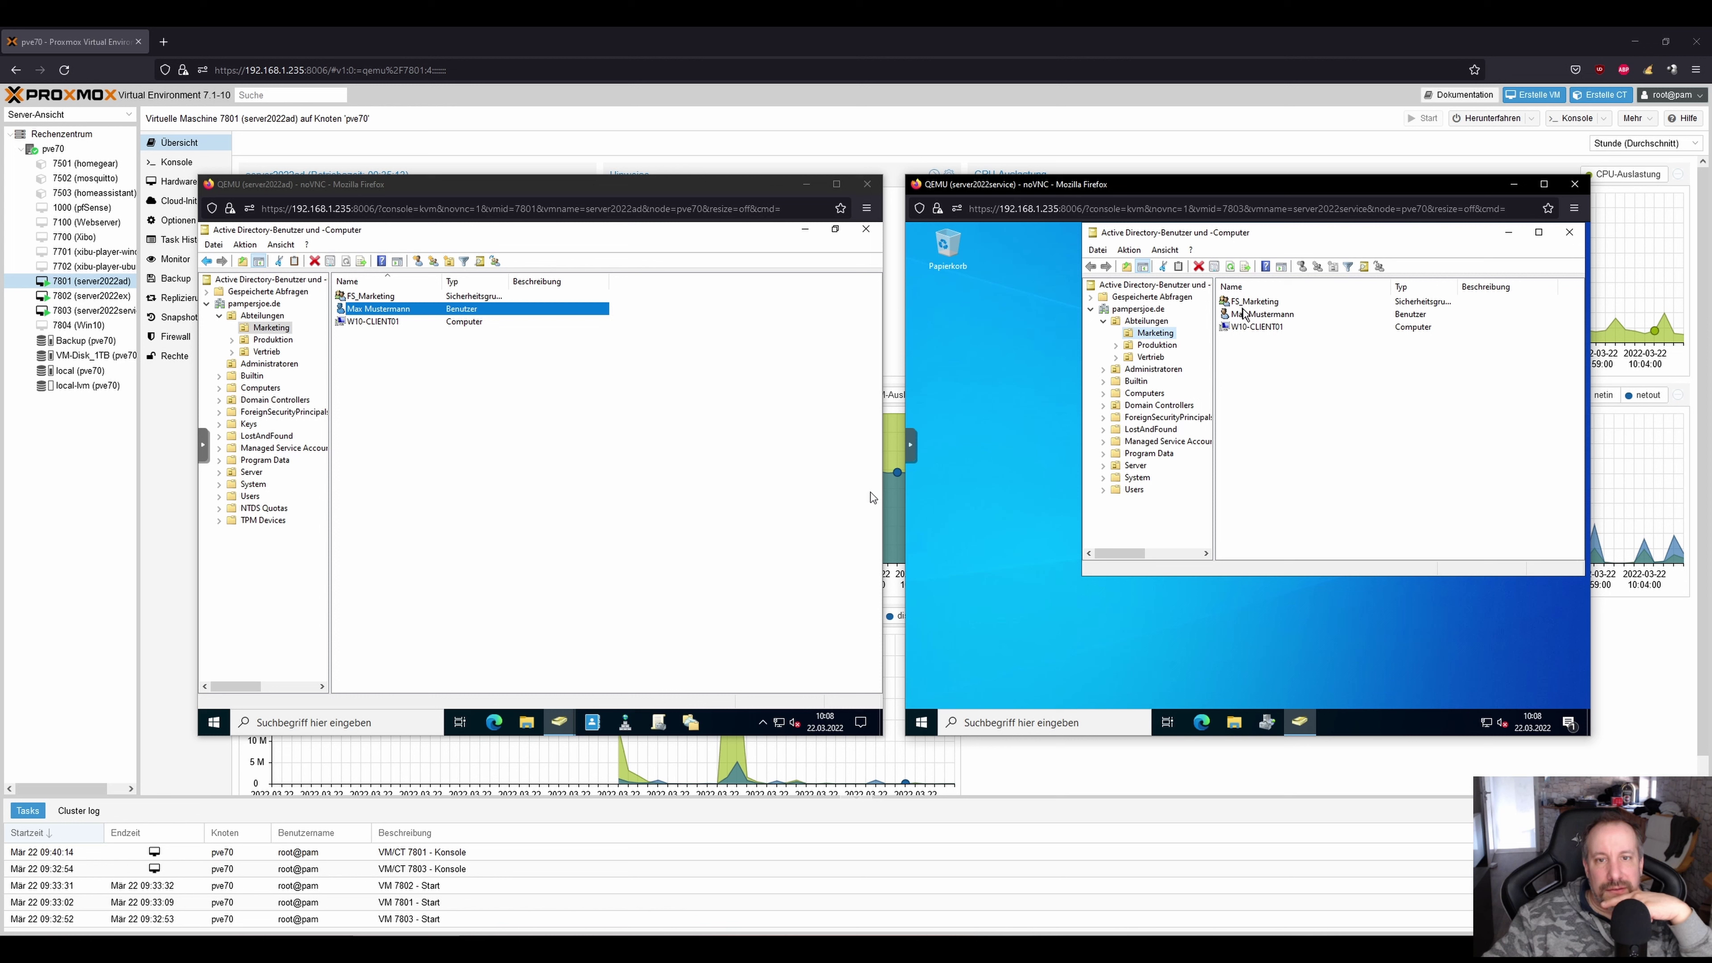
pyautogui.rightClick(1247, 315)
pyautogui.click(1302, 372)
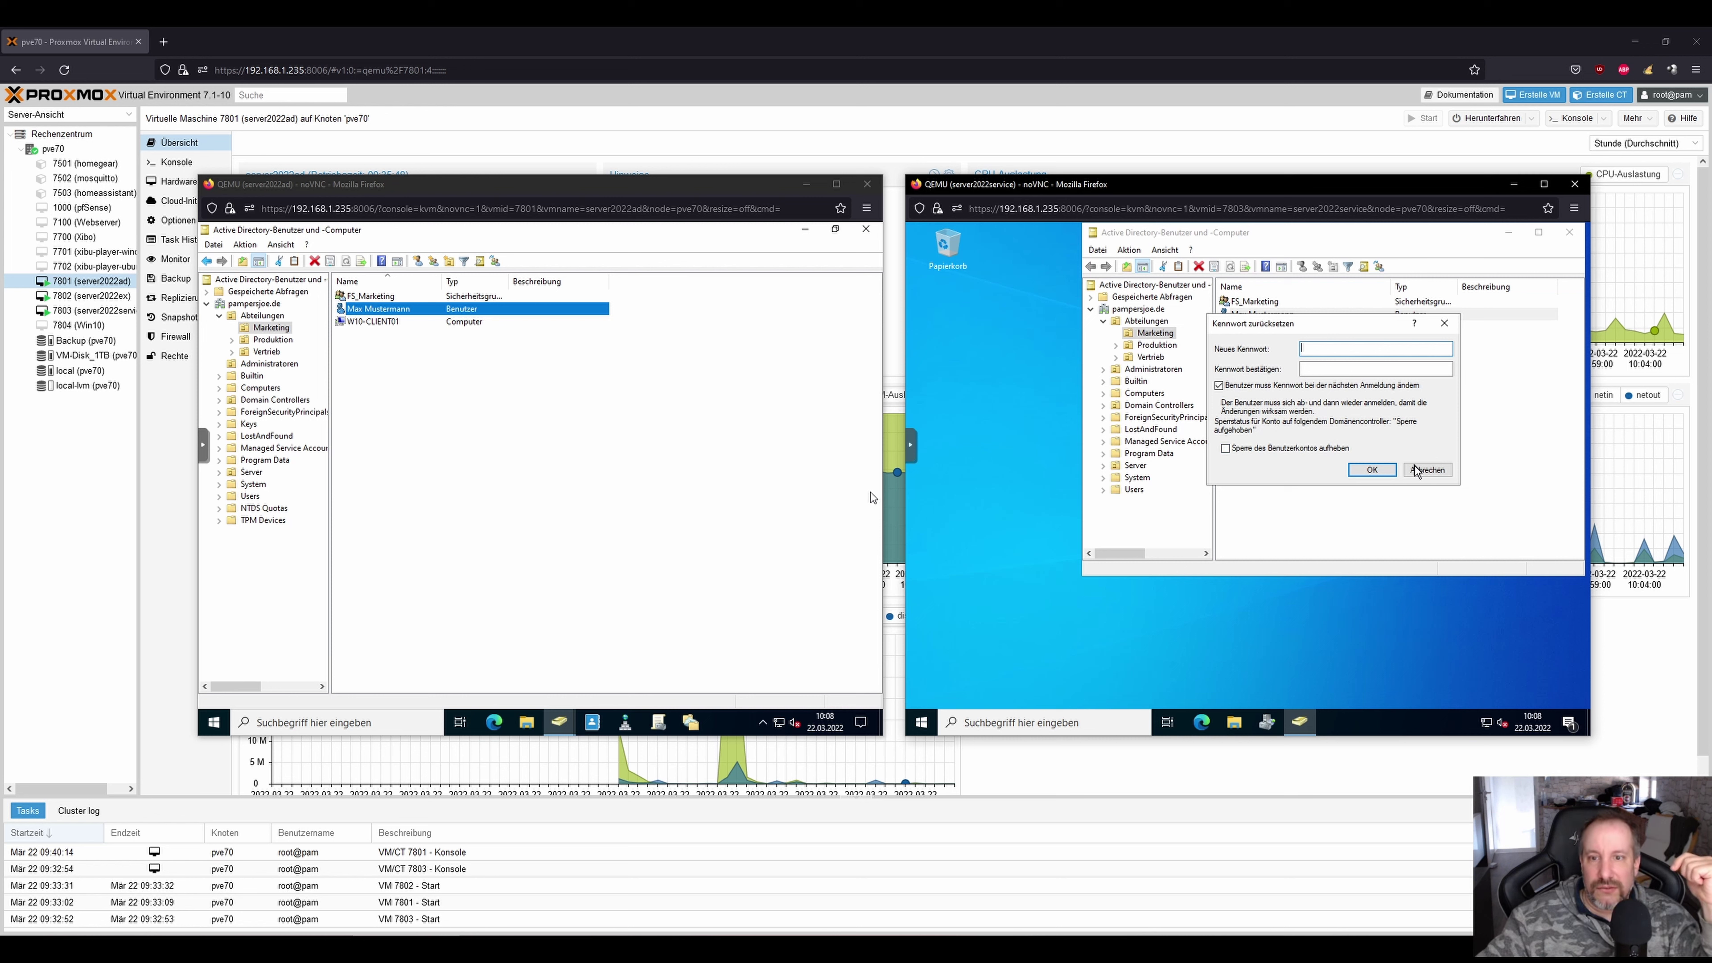
pyautogui.click(1427, 470)
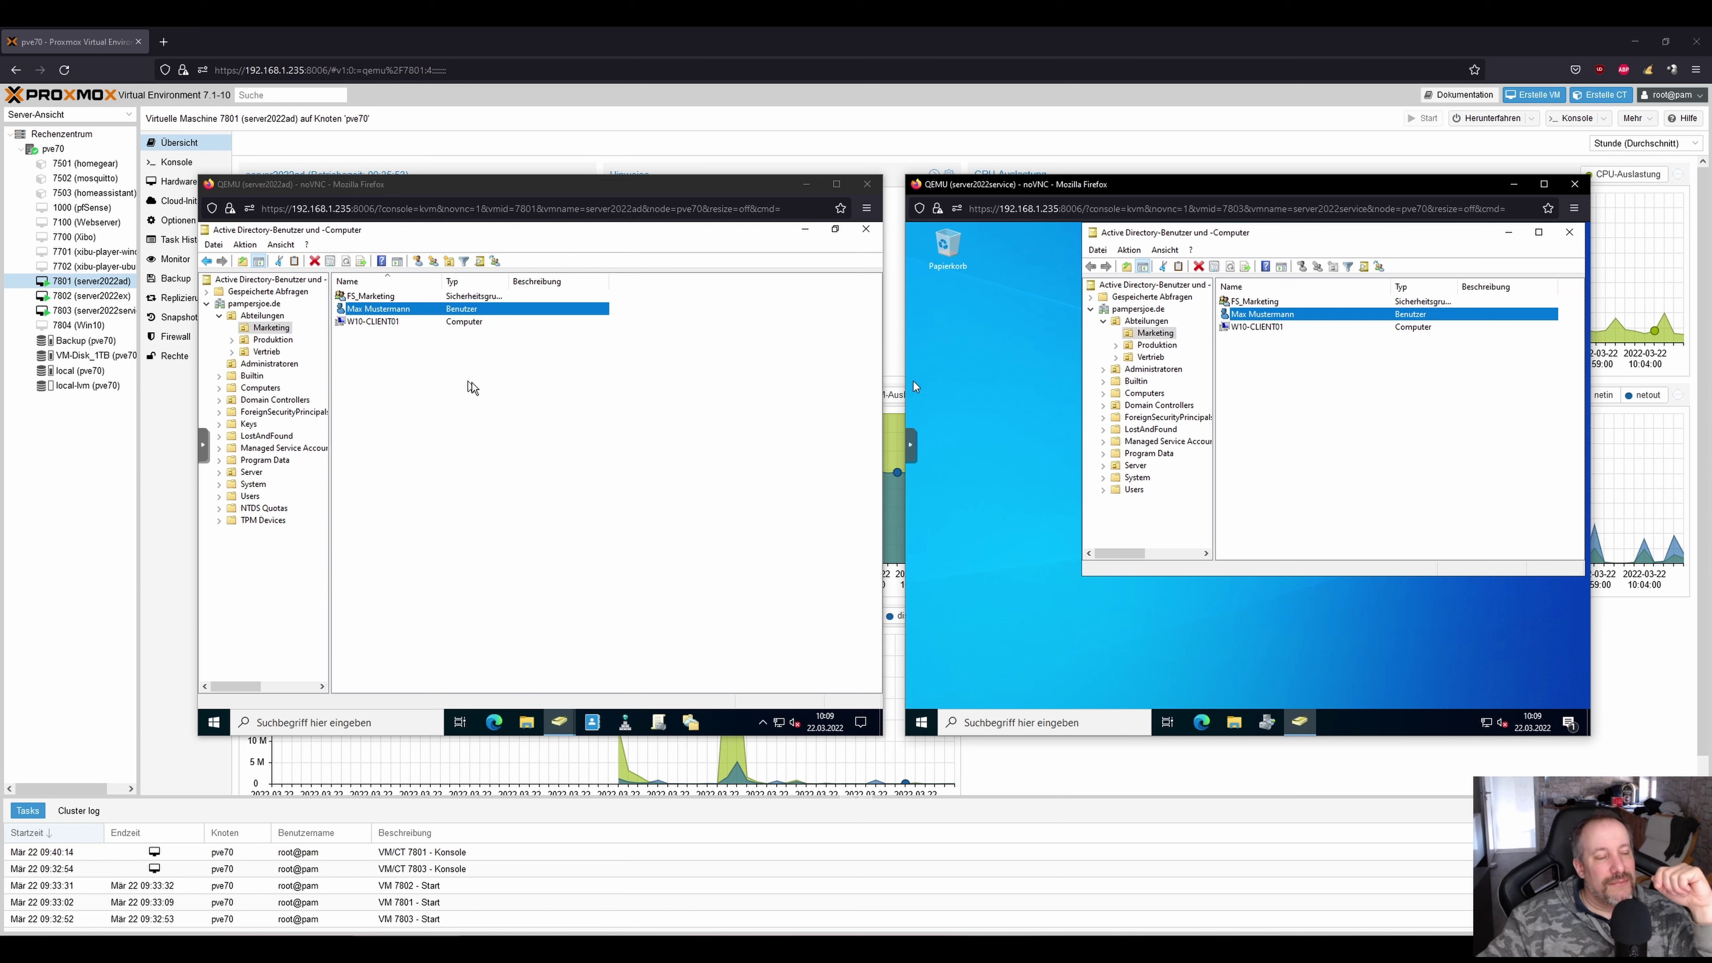
pyautogui.click(262, 316)
# On server2022service, try removing the Marketing test user from FS_Vertrieb and dismiss the permission error.
pyautogui.rightClick(262, 317)
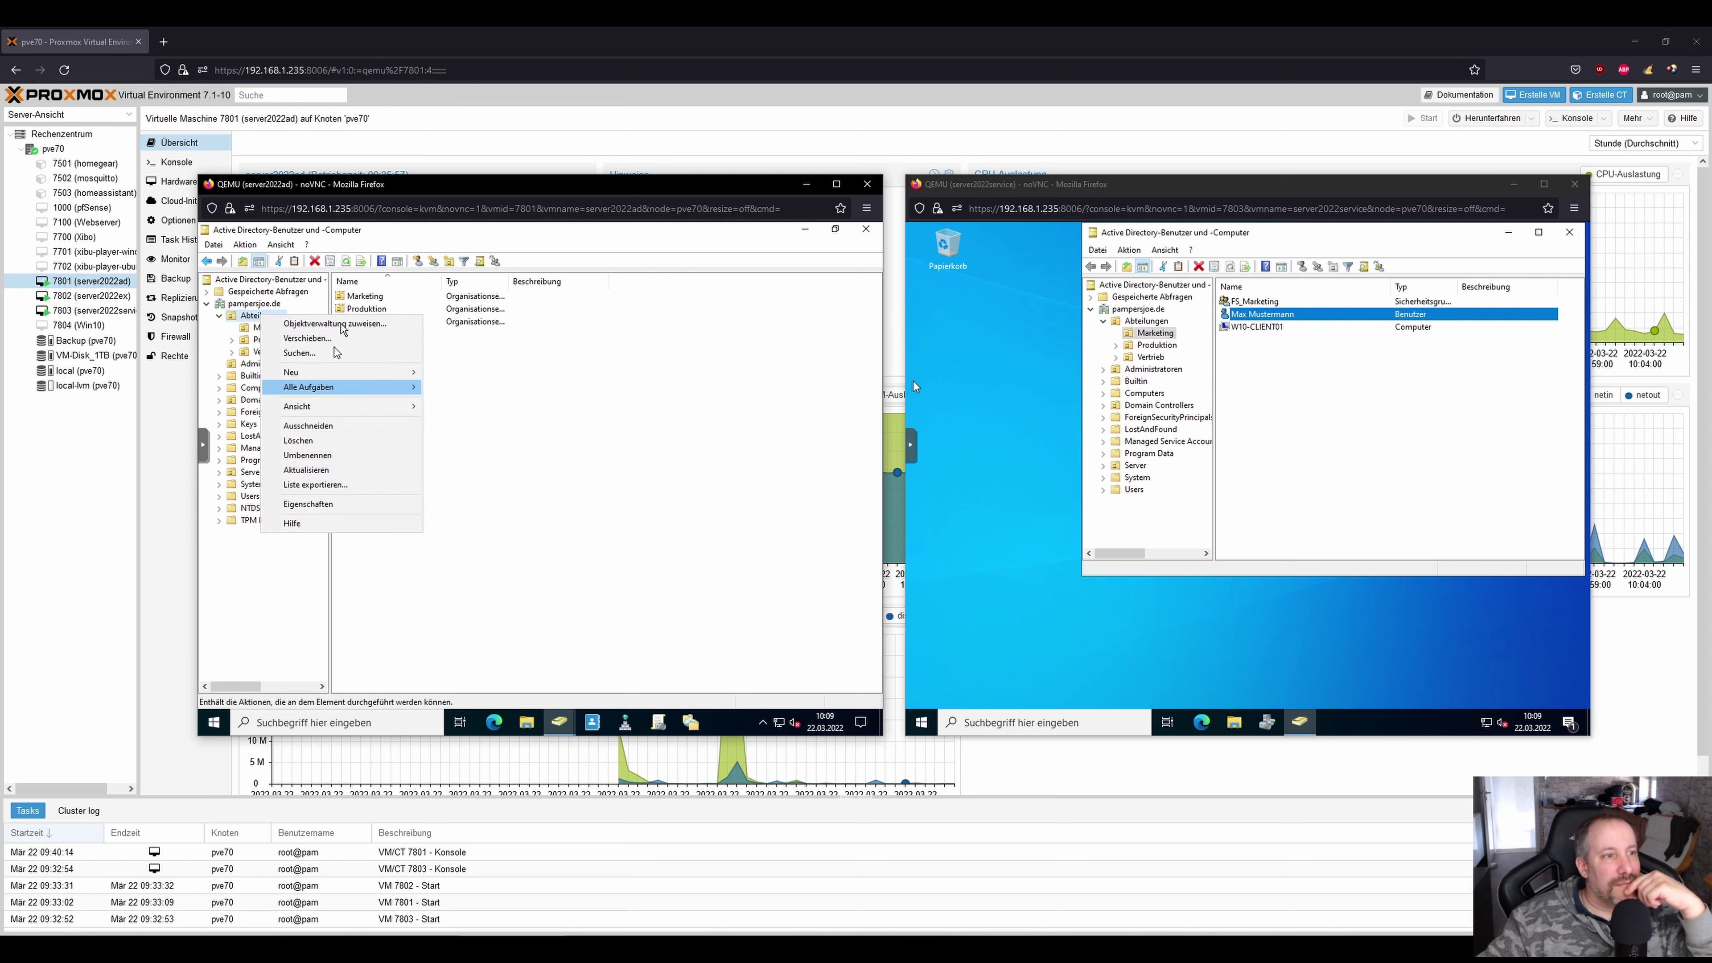
pyautogui.click(1263, 313)
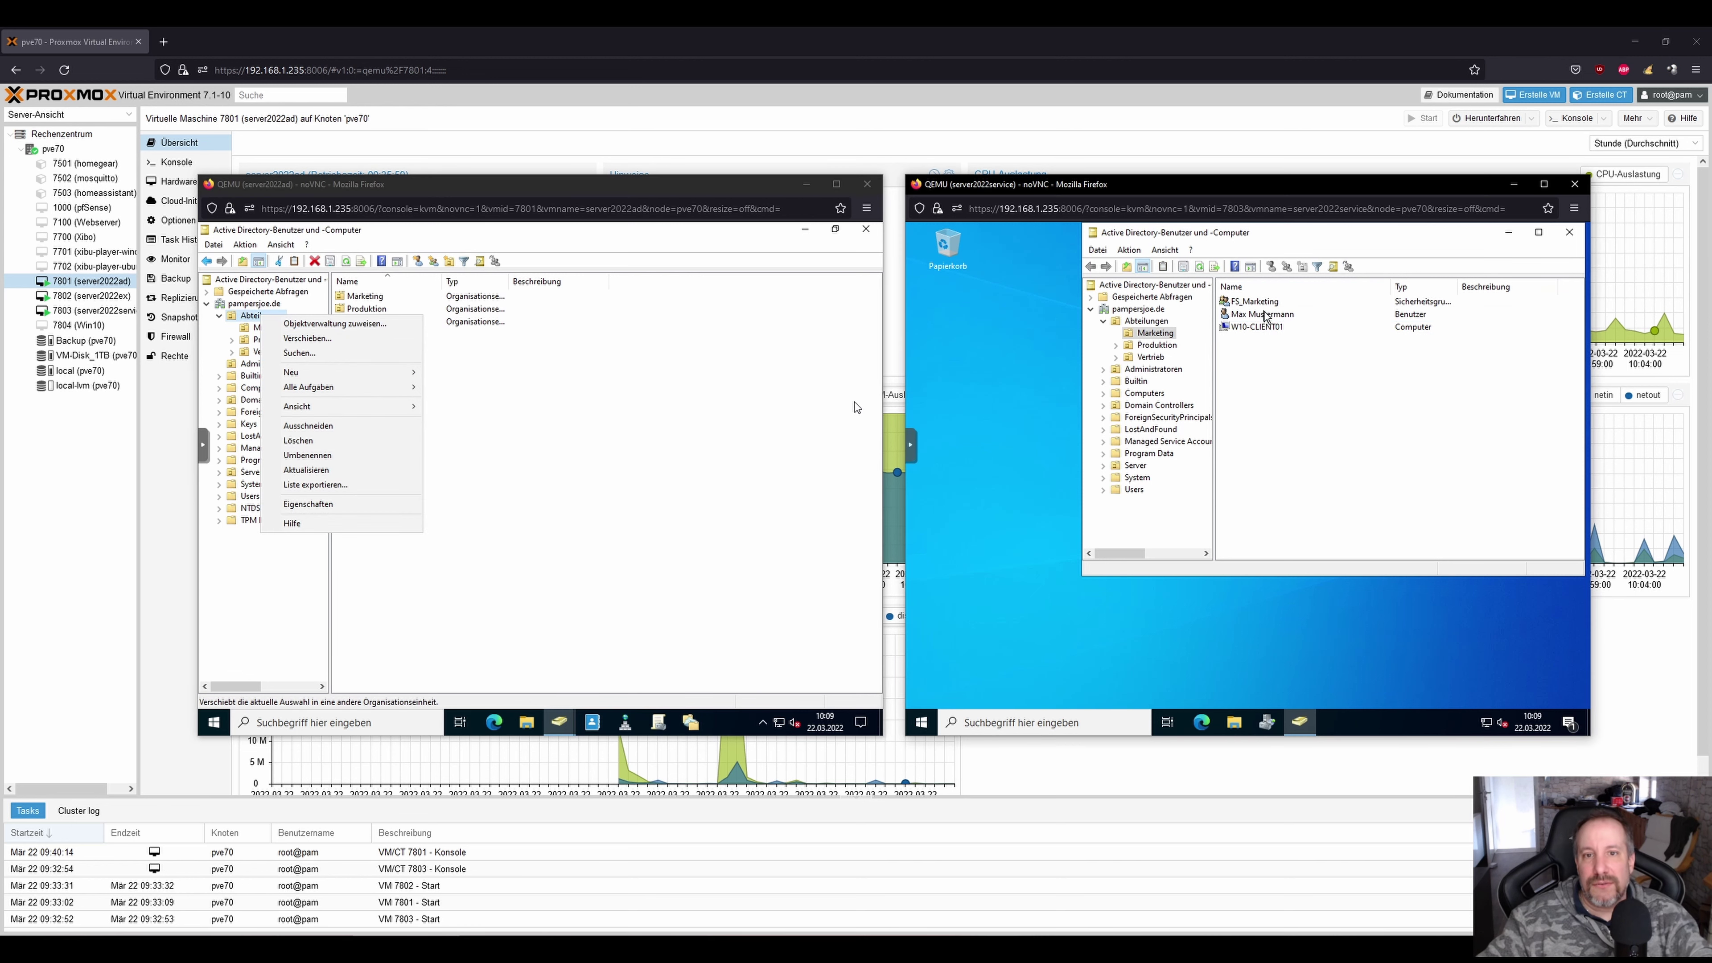
pyautogui.doubleClick(1263, 314)
pyautogui.click(1318, 255)
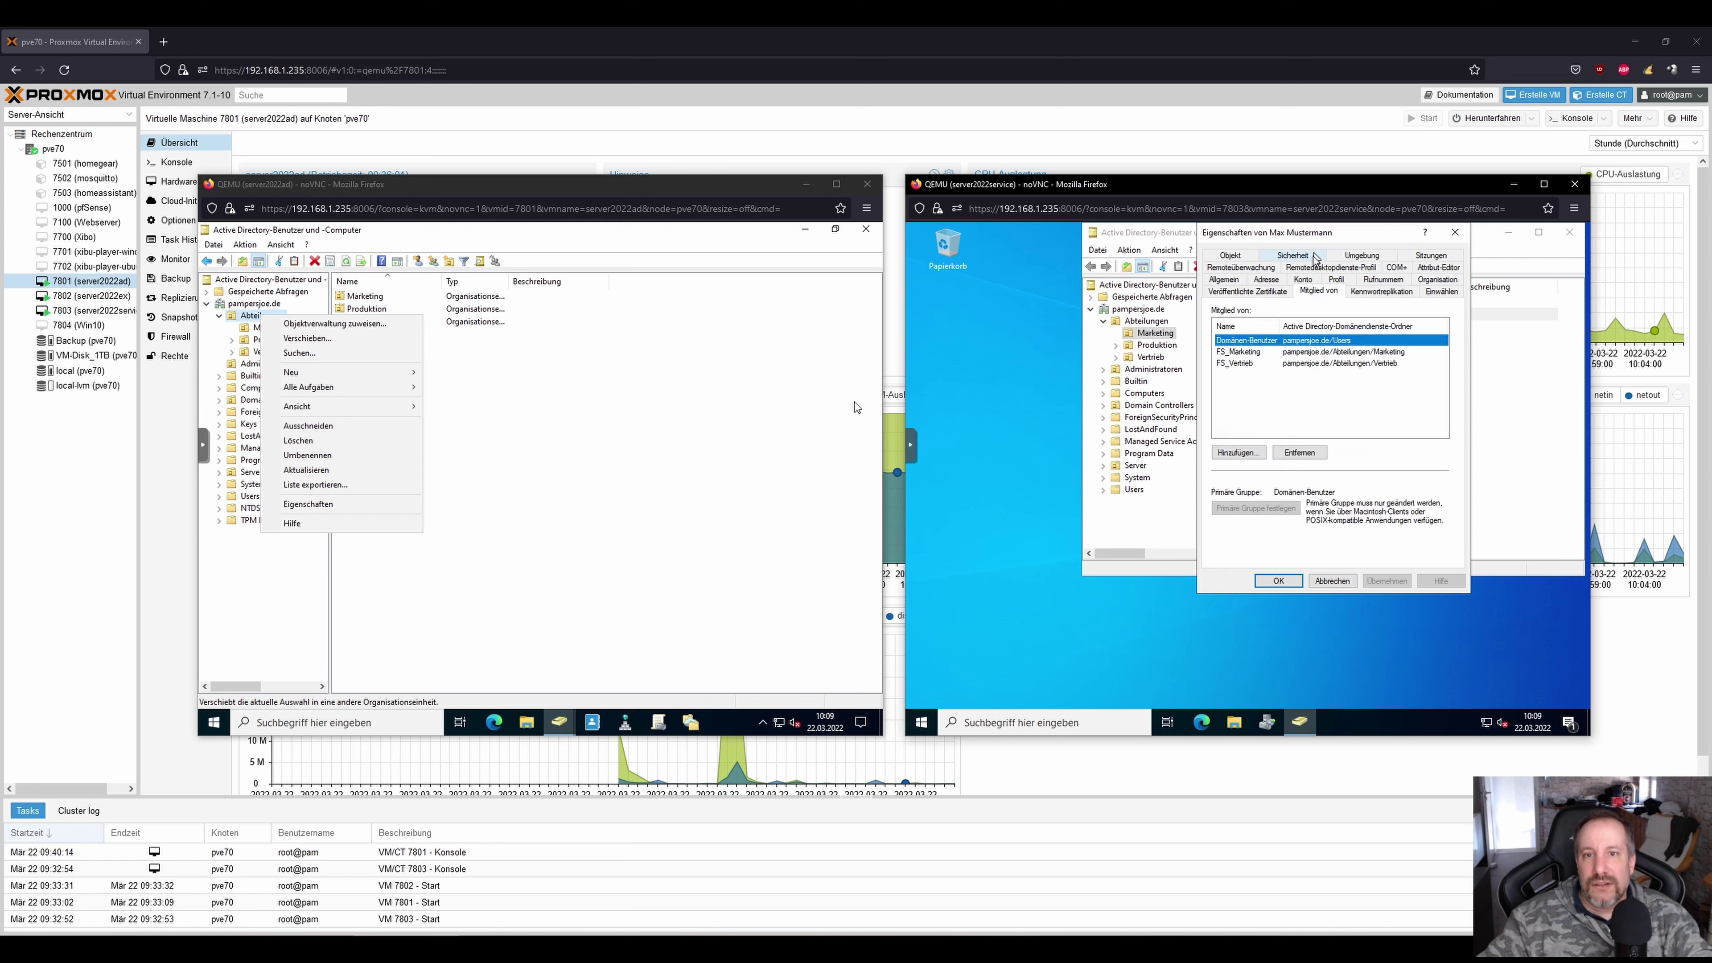
pyautogui.click(1239, 453)
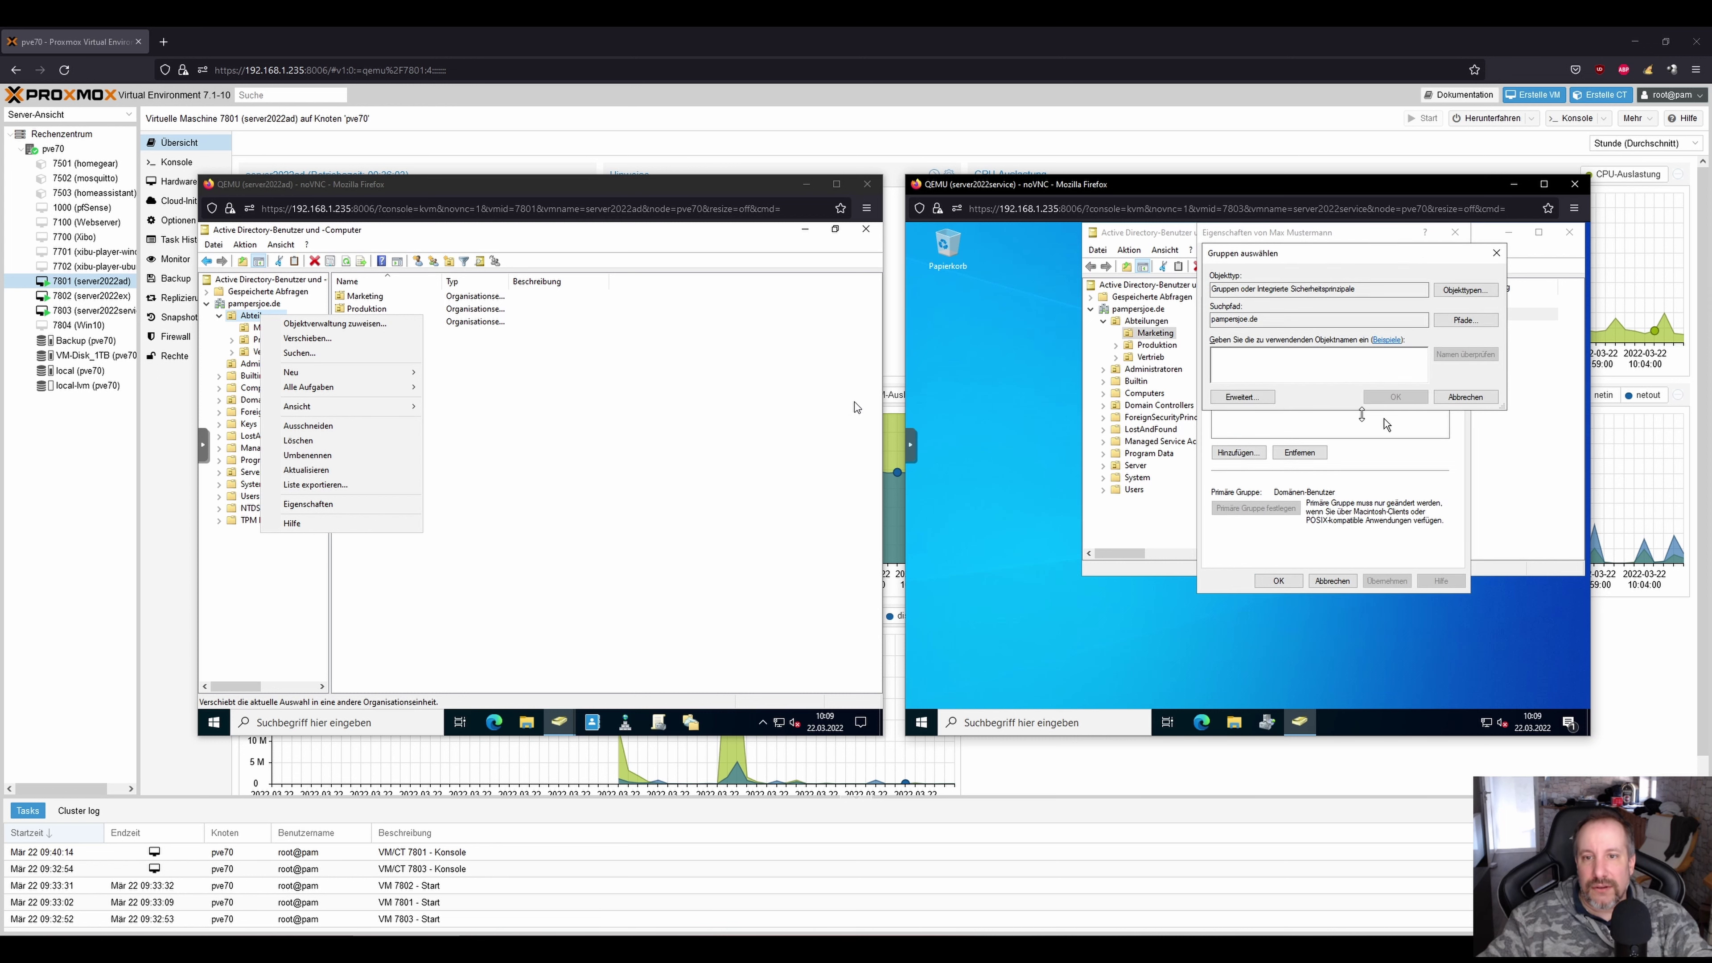
pyautogui.click(1287, 448)
pyautogui.click(1293, 520)
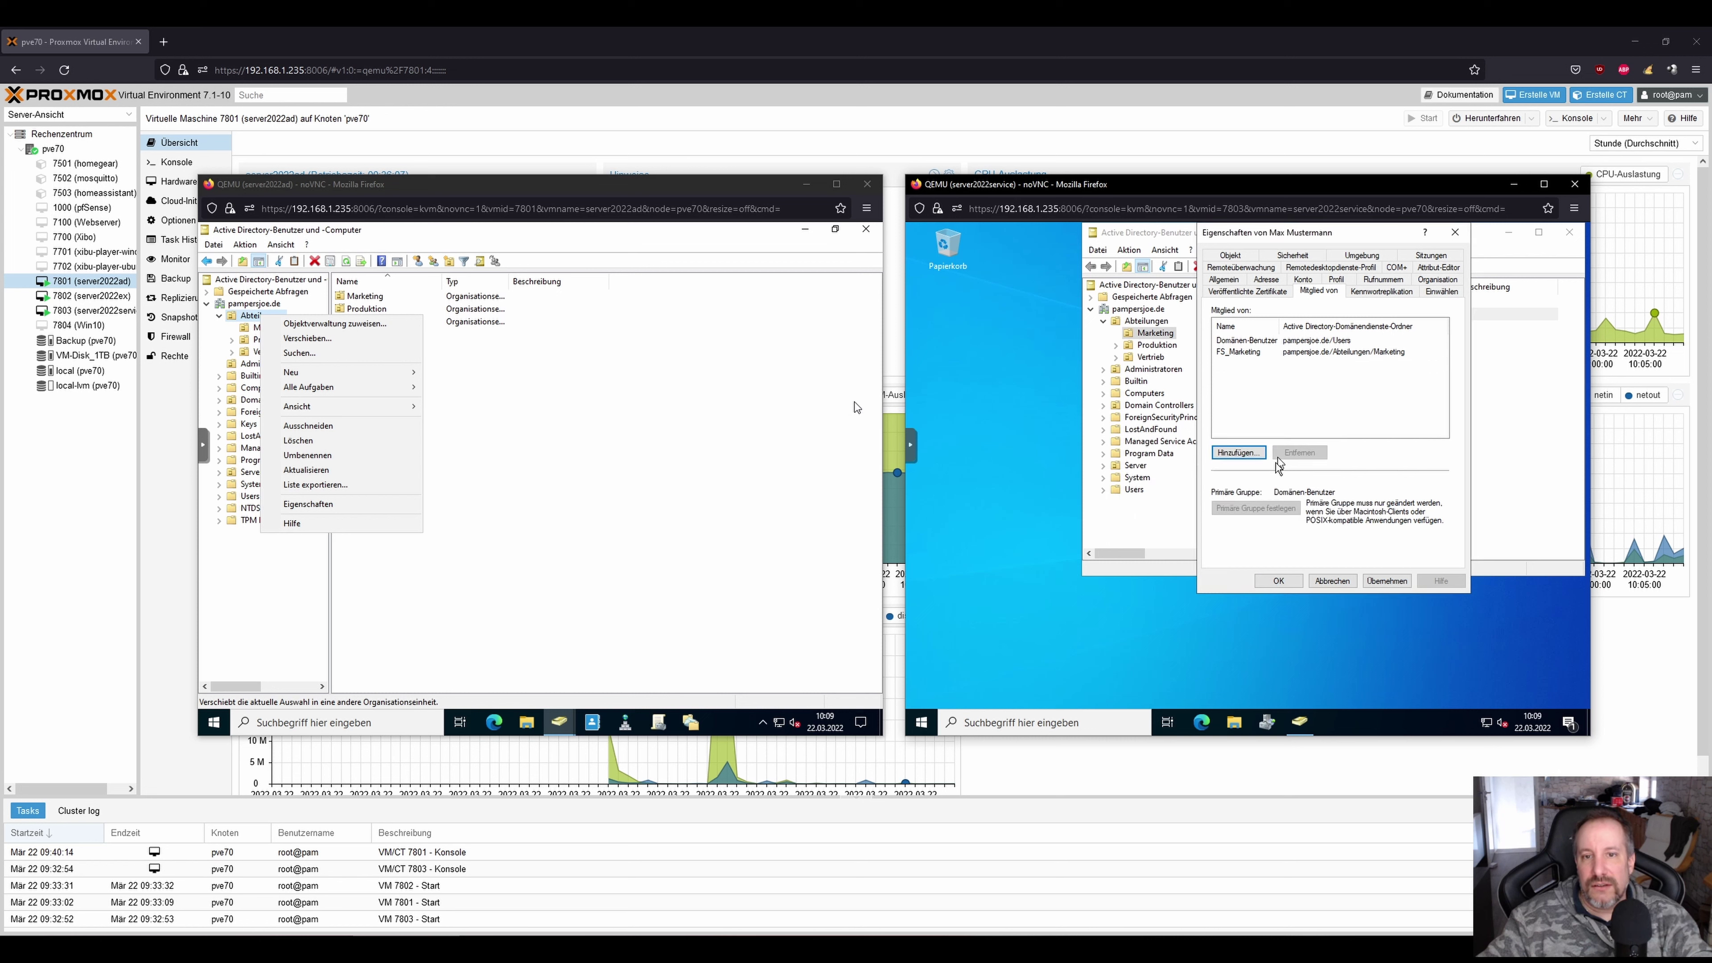
pyautogui.click(1276, 582)
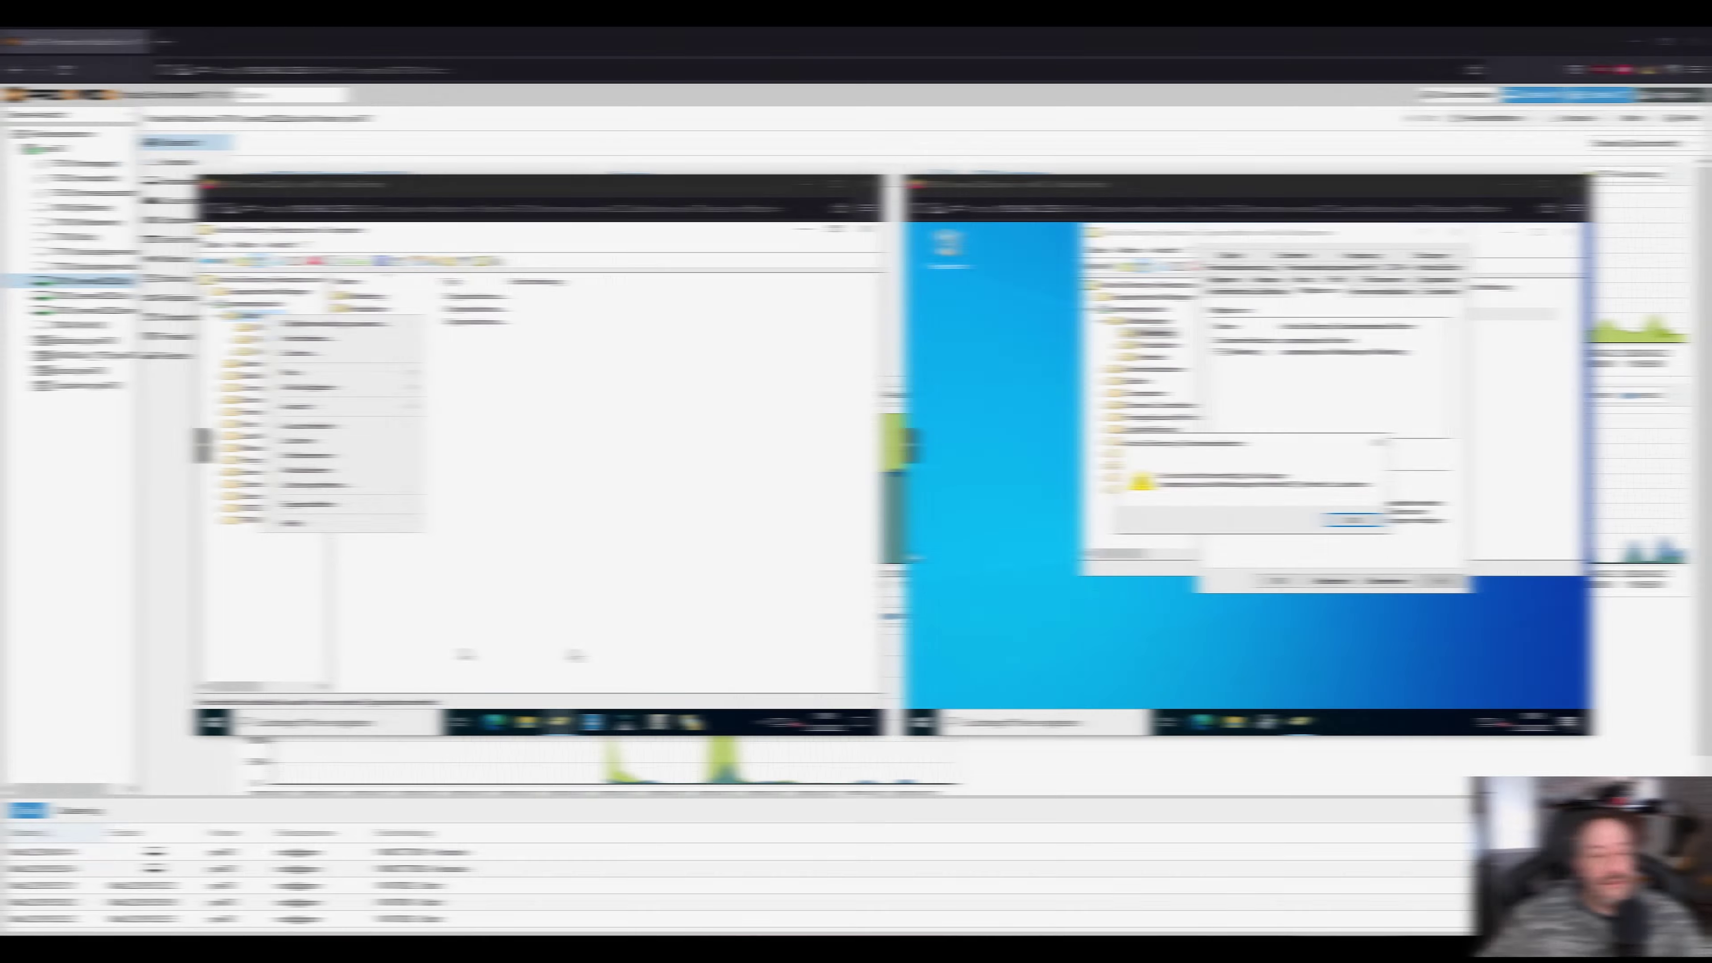
pyautogui.click(1341, 530)
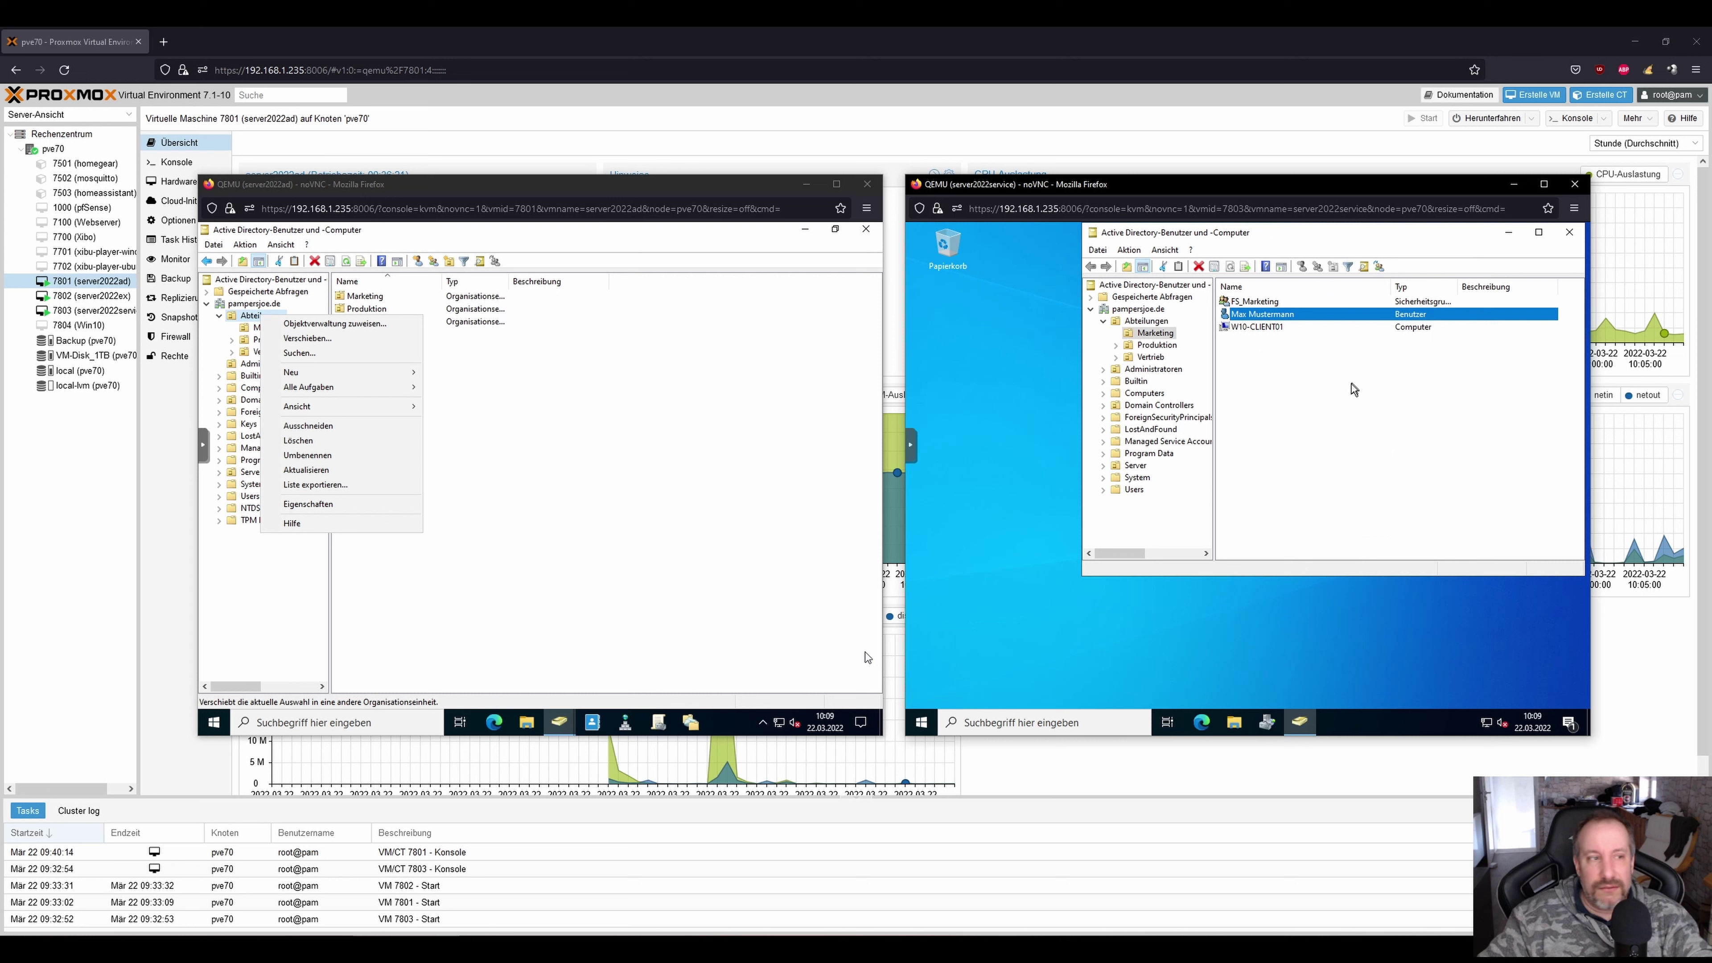
# Launch Objektverwaltung zuweisen on Abteilungen and select Helpdesk as the delegated group.
pyautogui.click(334, 323)
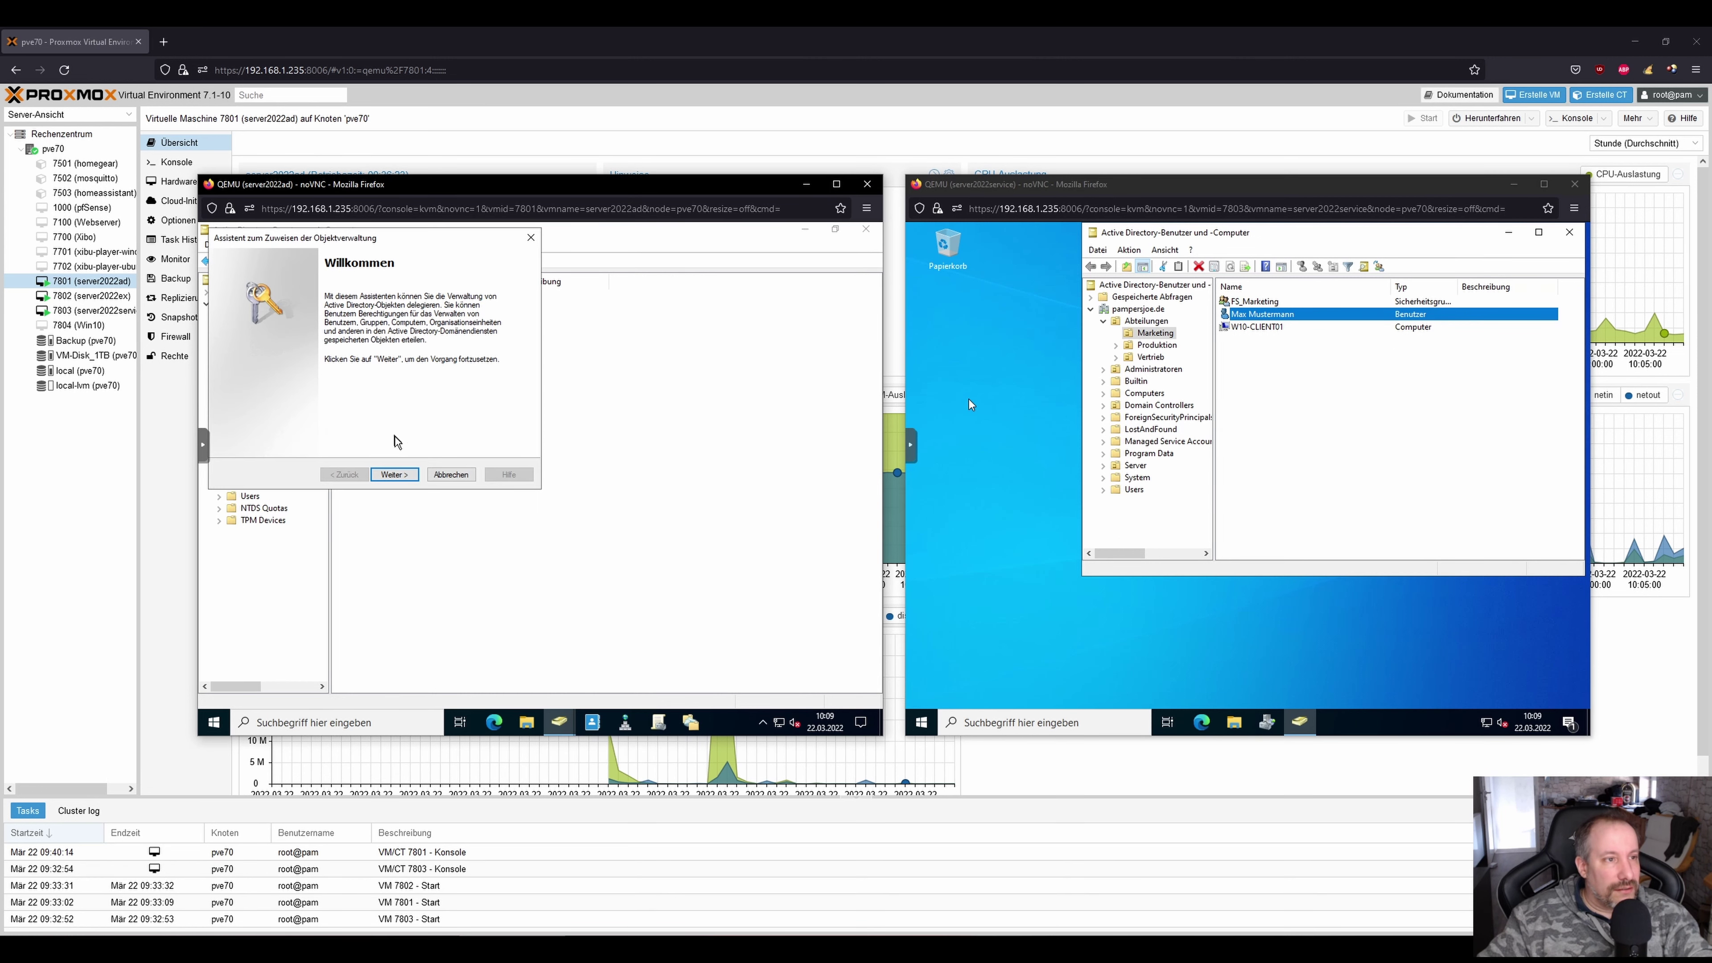
pyautogui.click(397, 474)
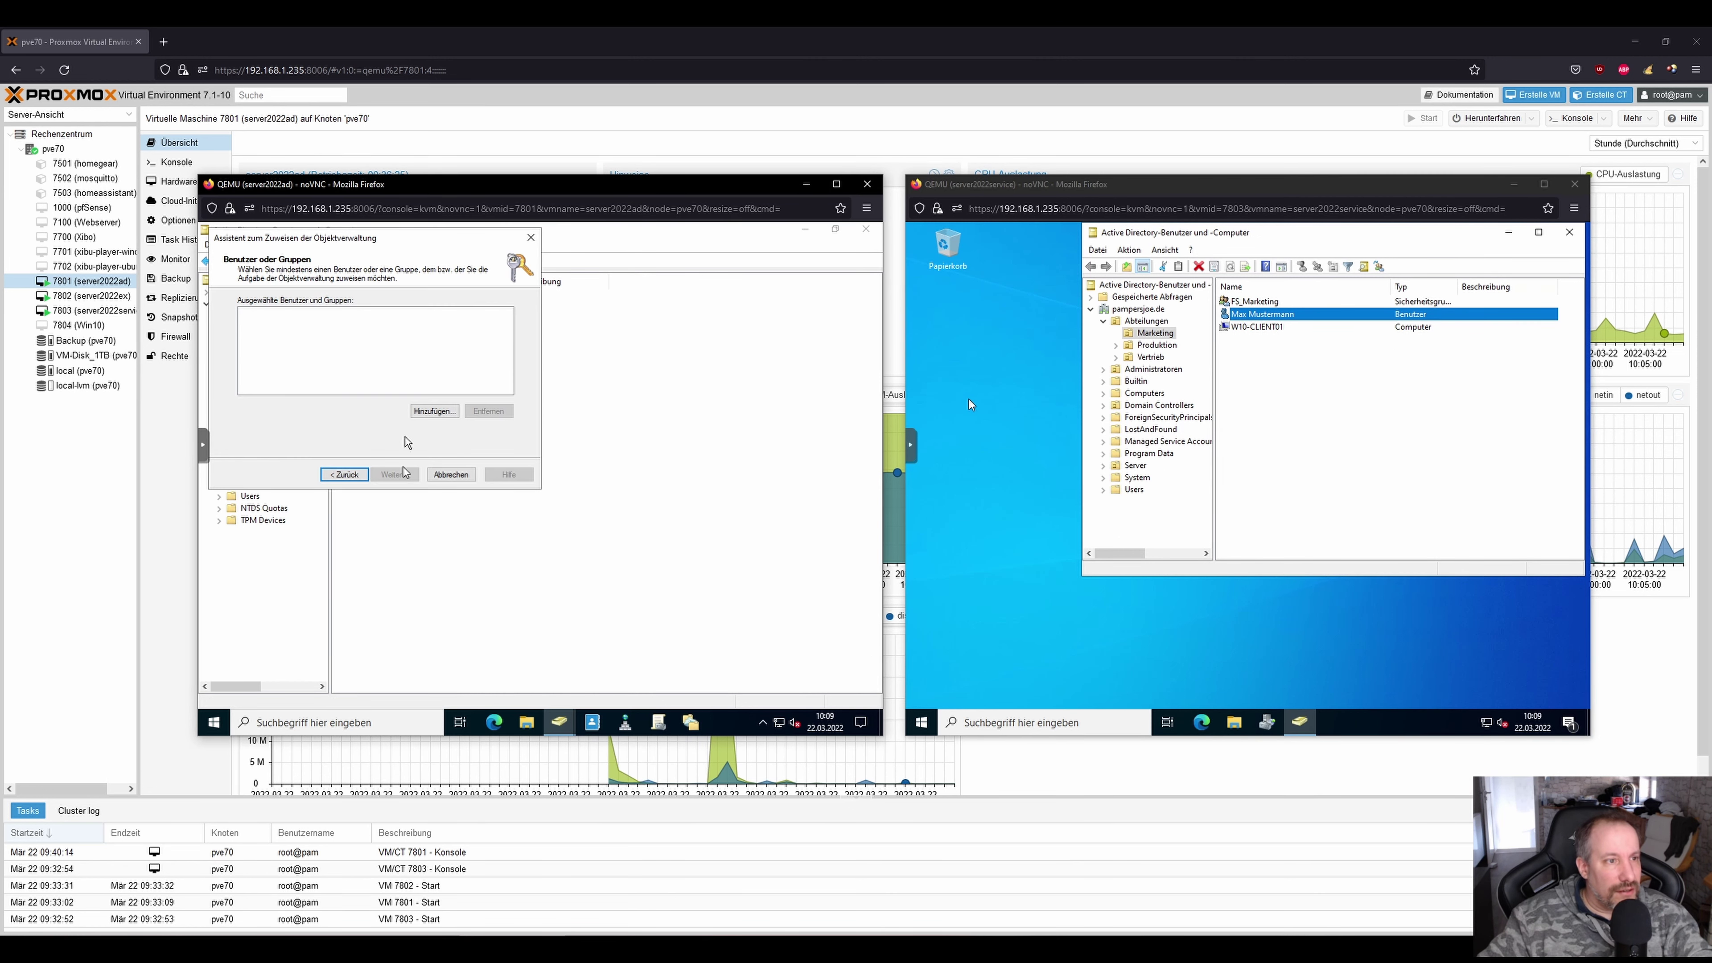
pyautogui.click(434, 410)
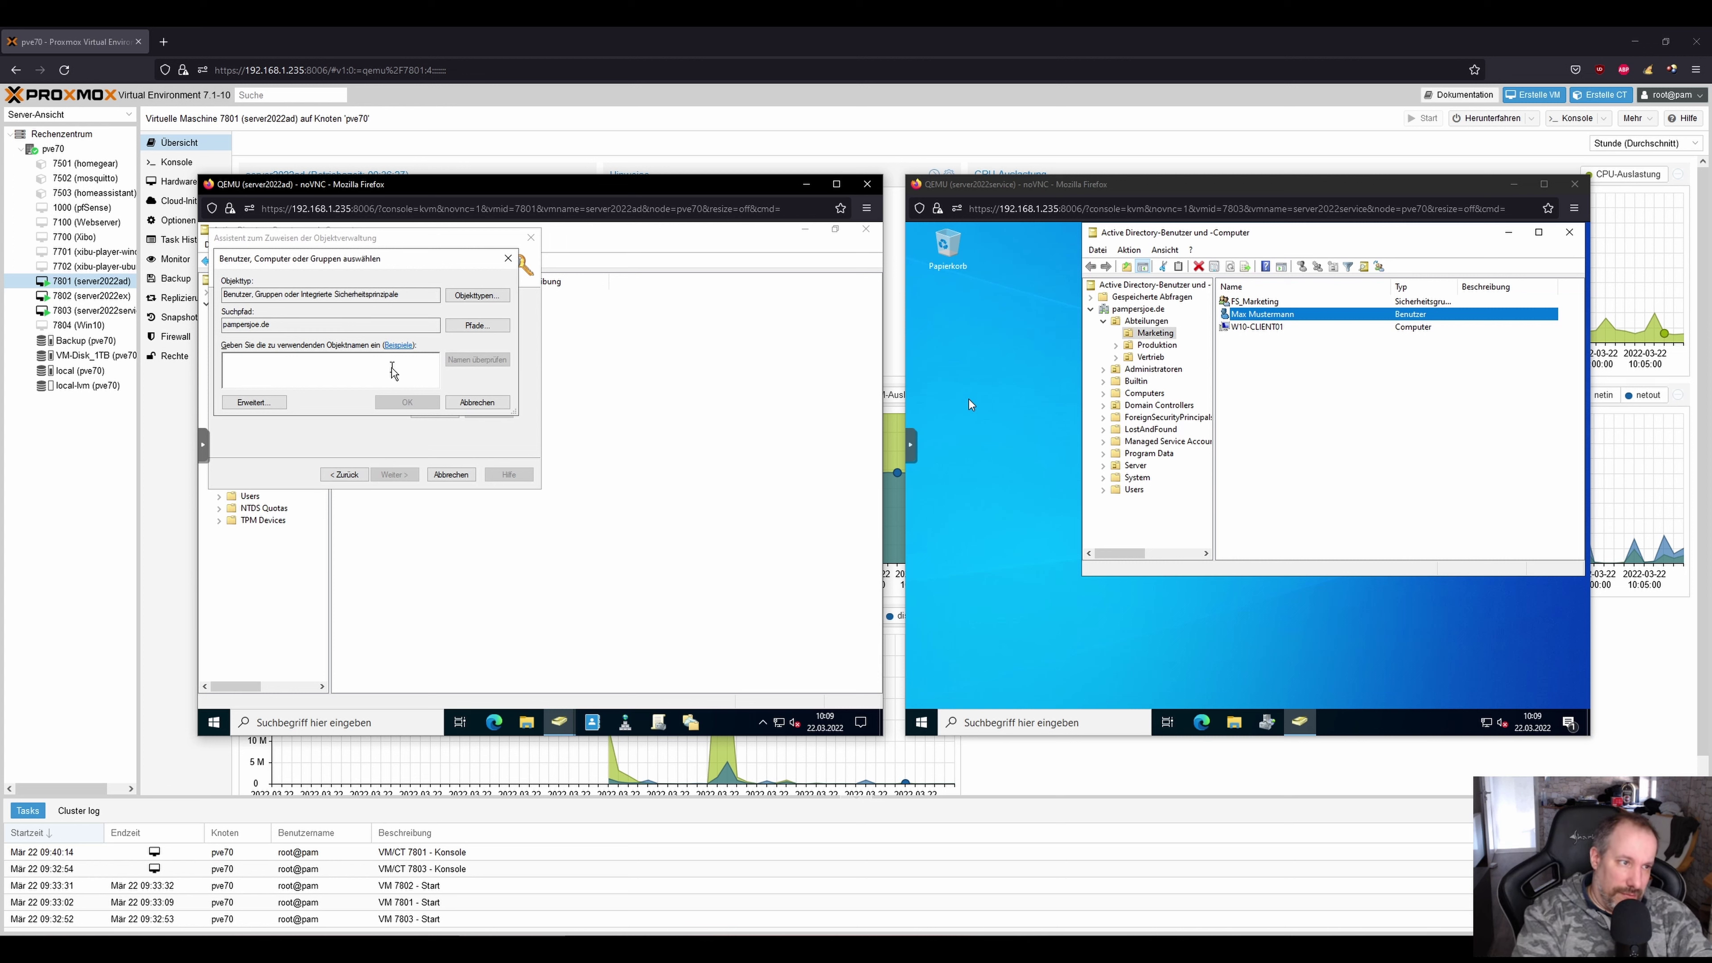
pyautogui.write('Helpdesk')
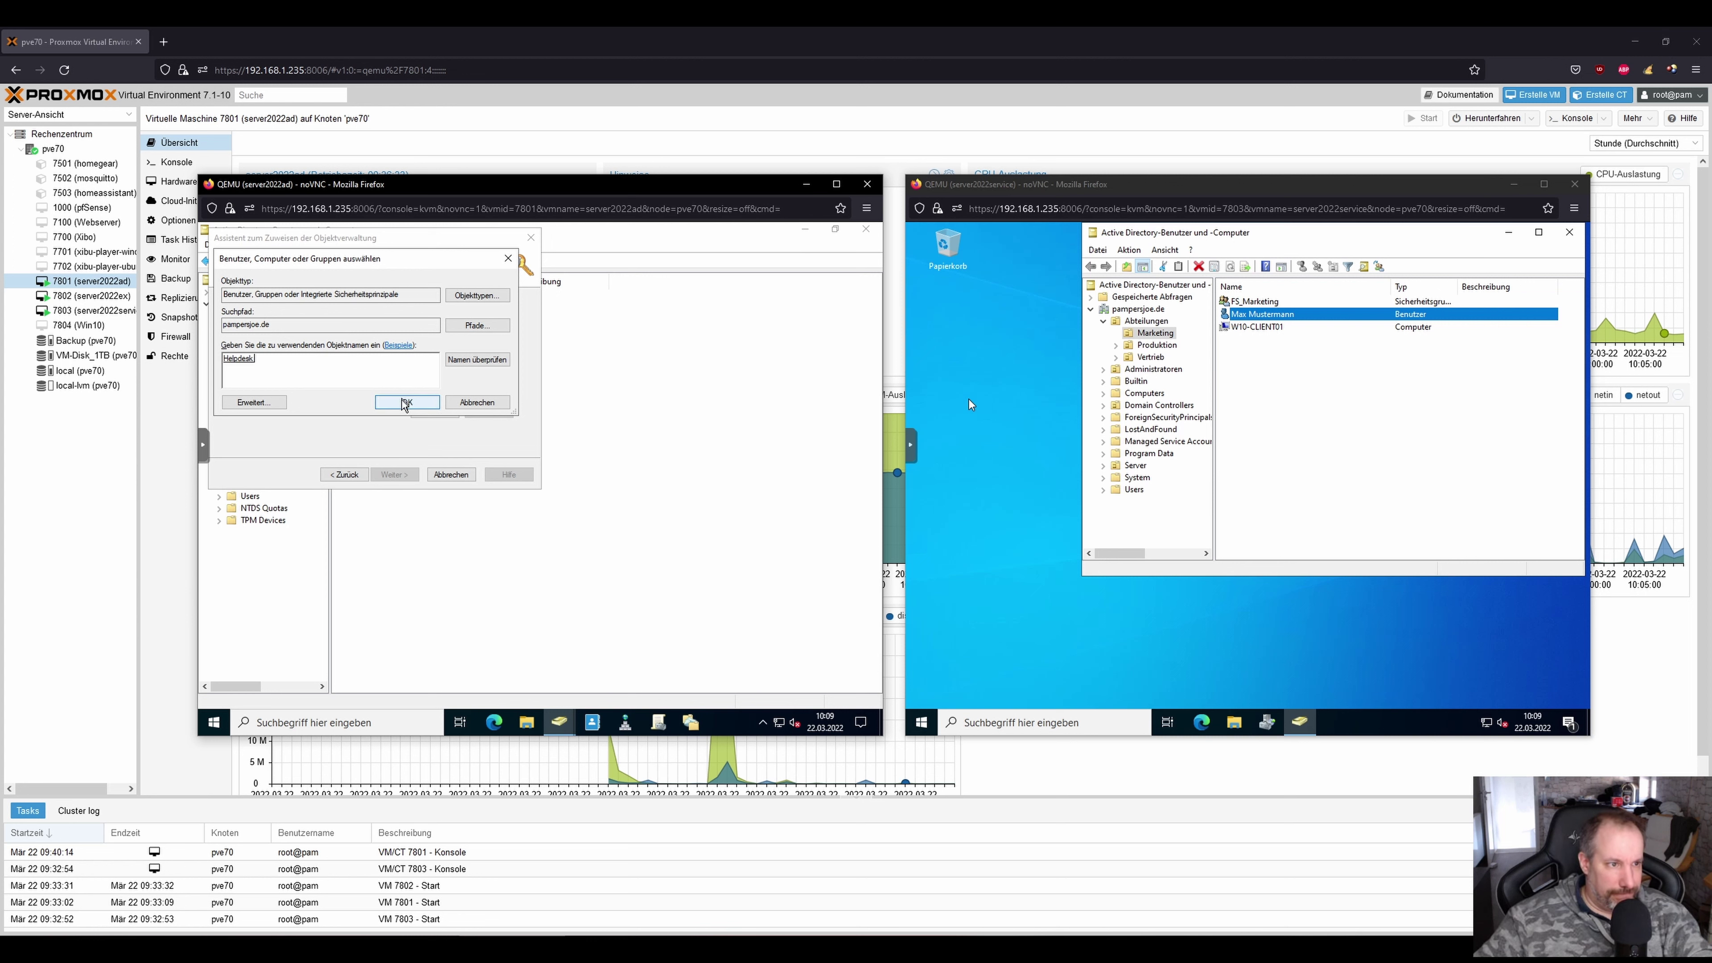
pyautogui.click(405, 402)
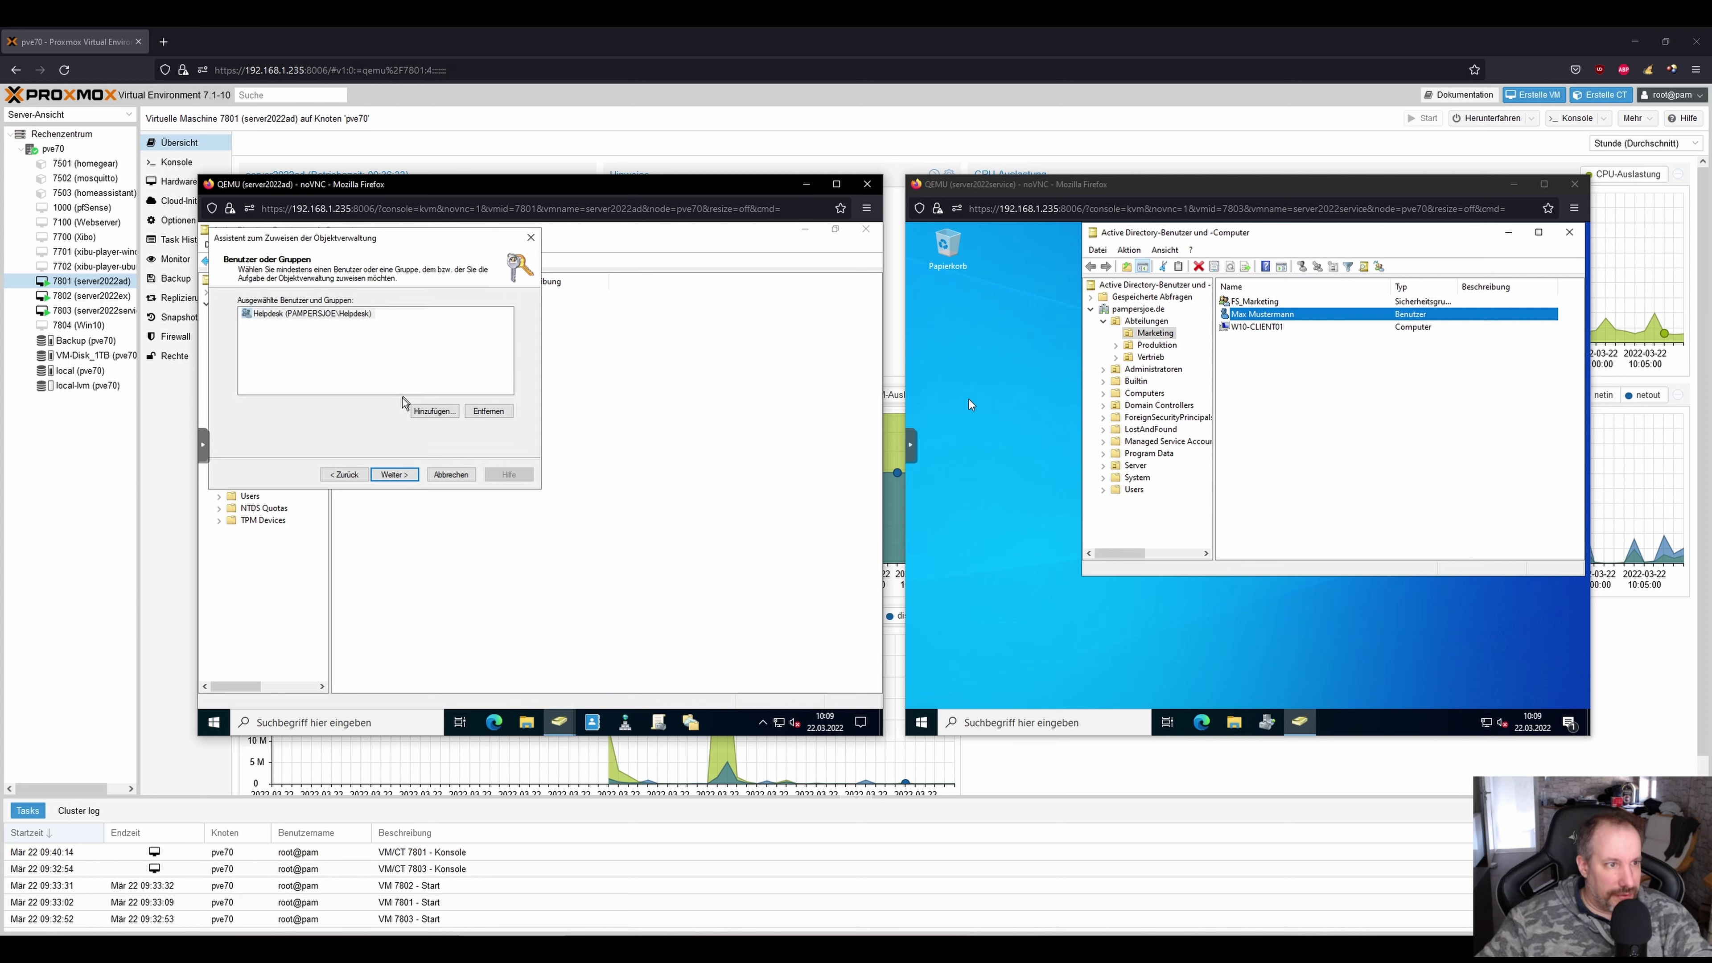
pyautogui.click(394, 474)
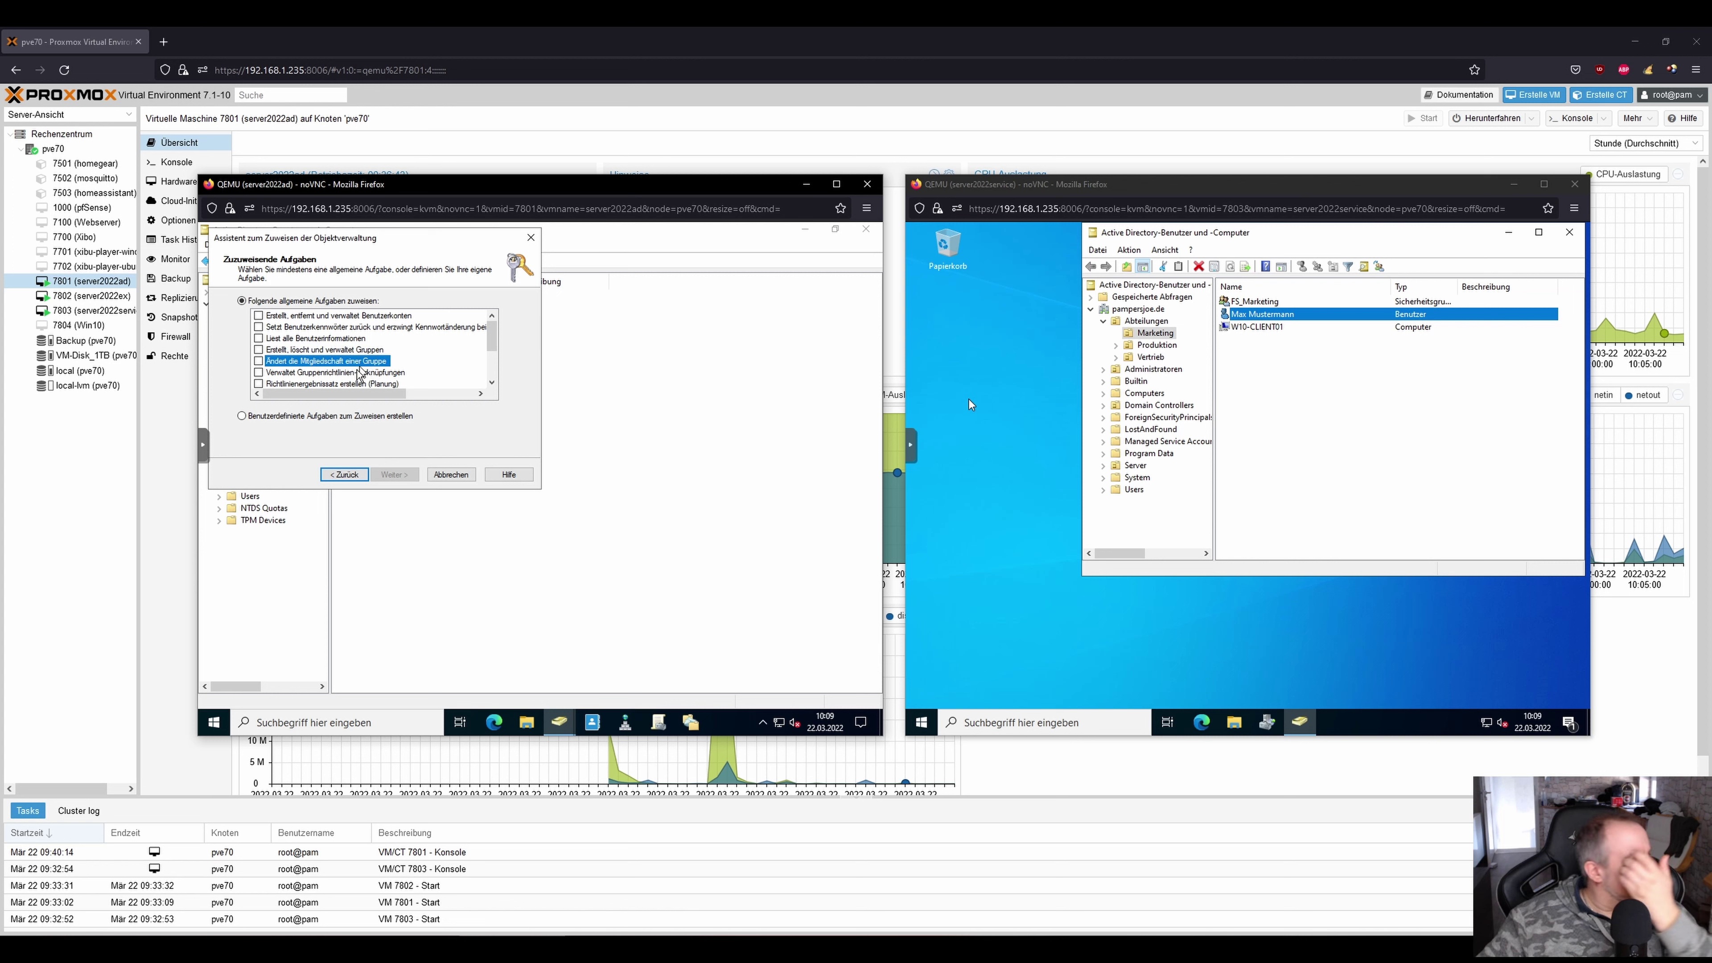
# Choose a custom task limited to specific object types and browse the object list.
pyautogui.click(242, 416)
pyautogui.click(394, 474)
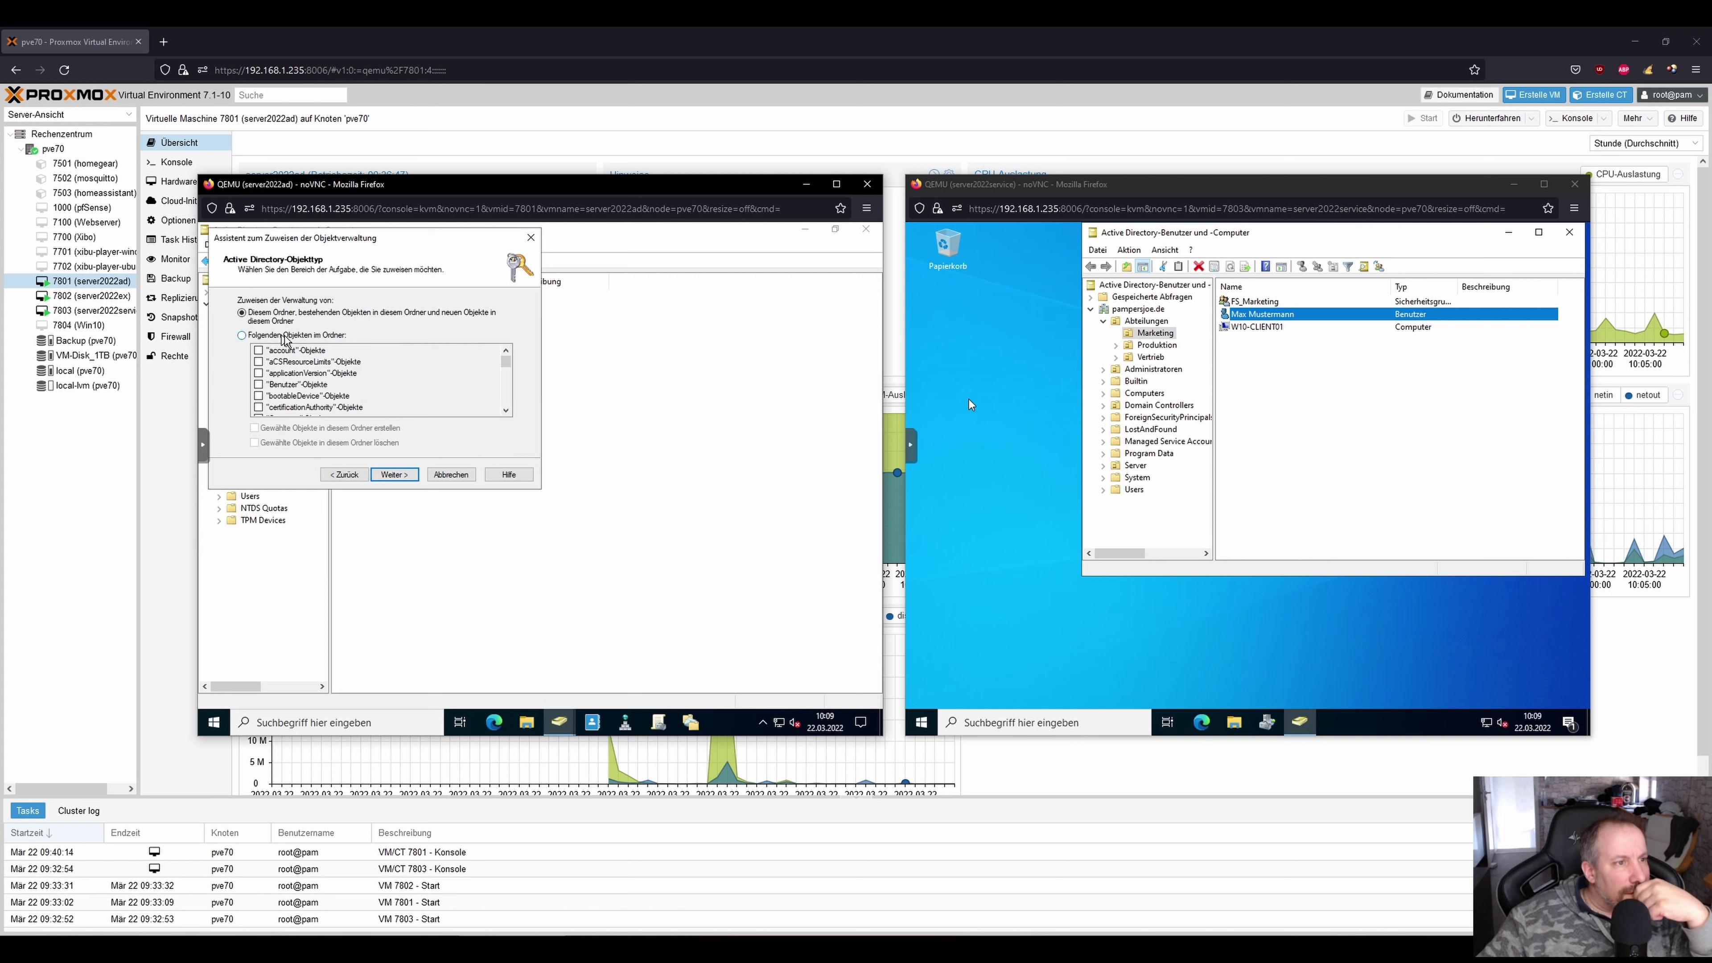
pyautogui.click(311, 336)
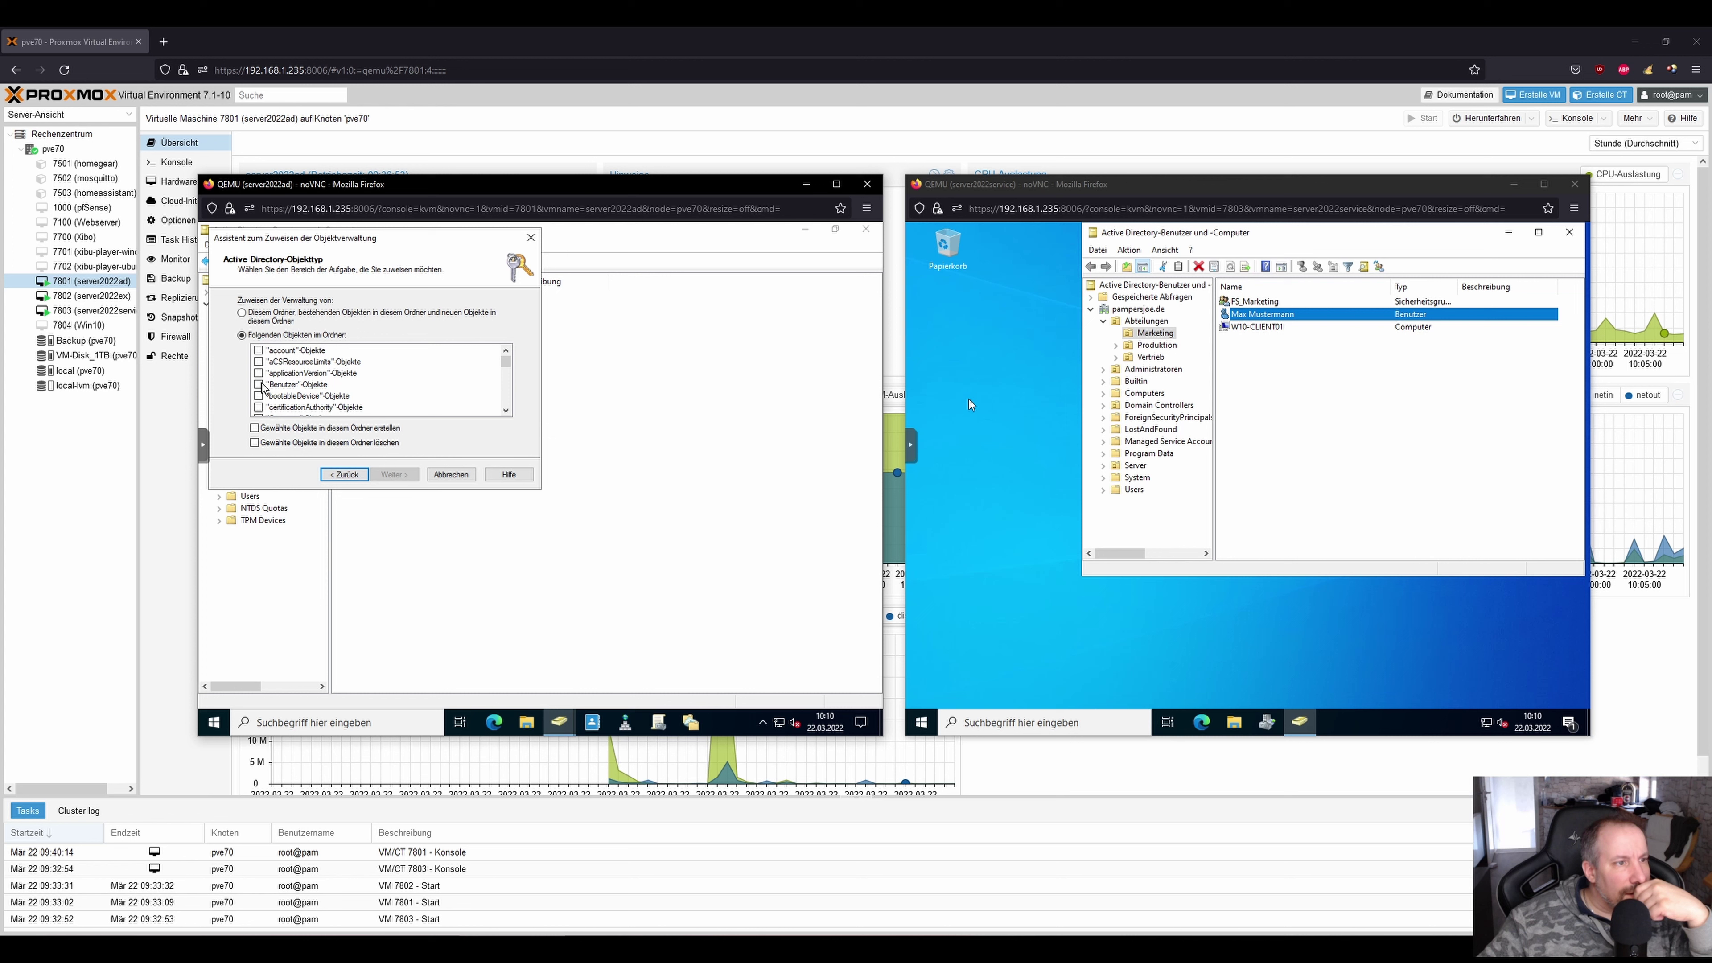
pyautogui.click(505, 410)
pyautogui.click(506, 410)
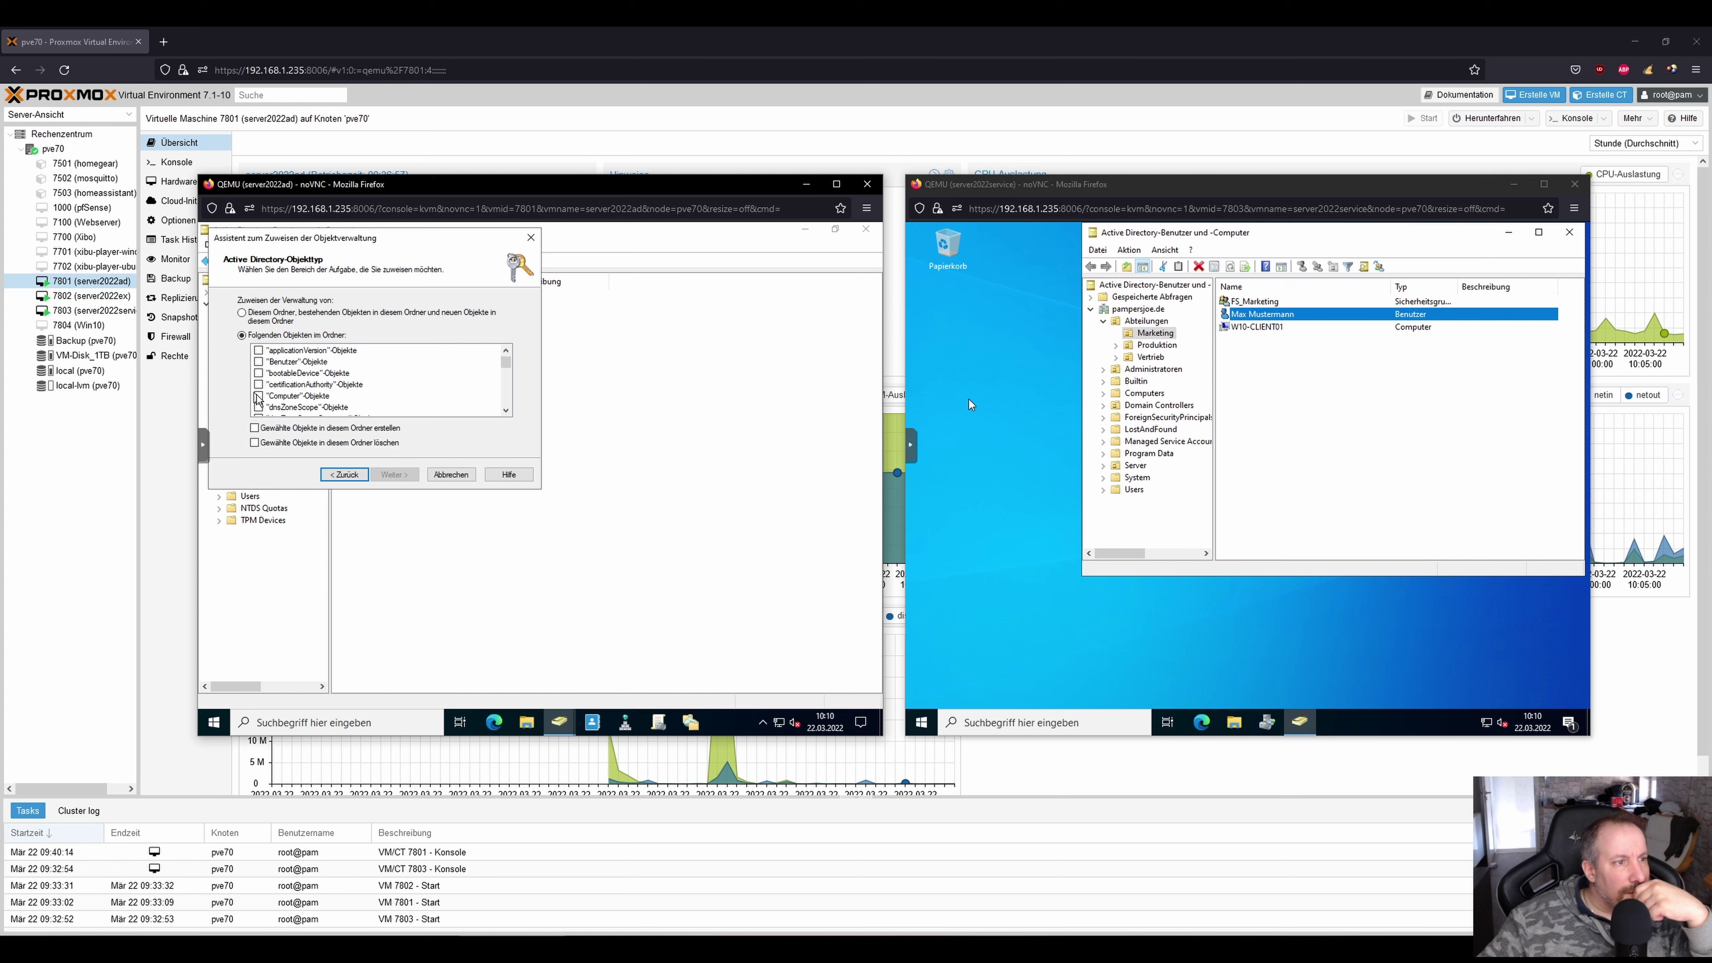
pyautogui.click(505, 411)
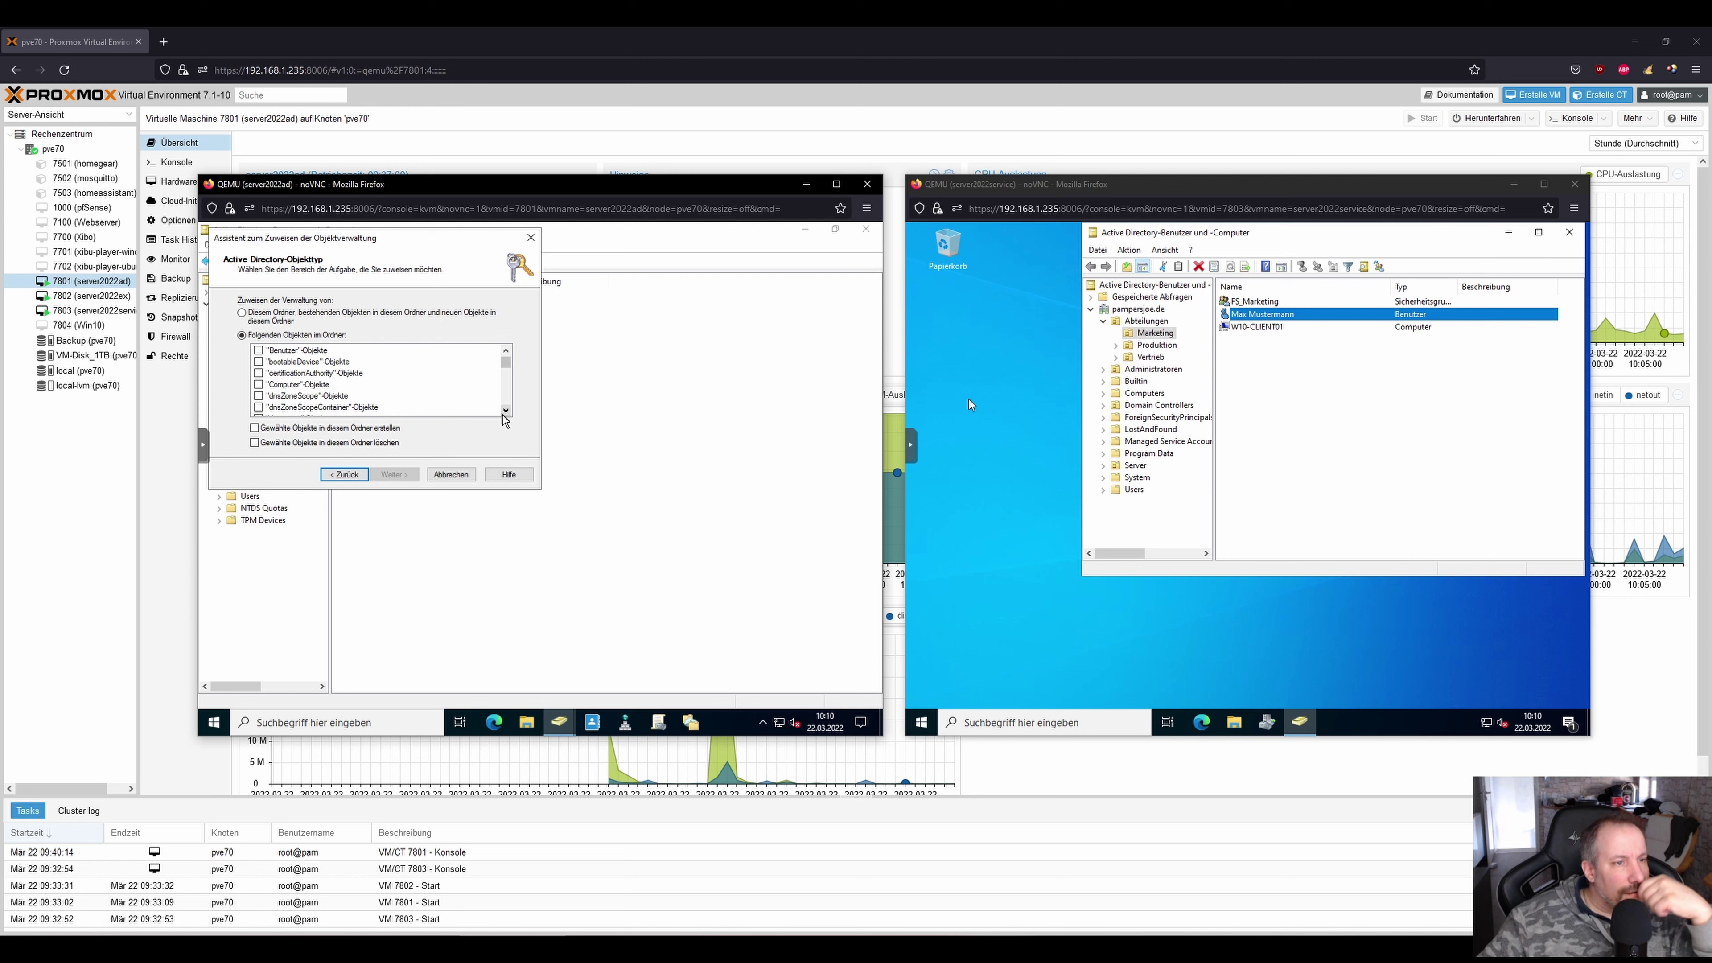
pyautogui.click(506, 410)
pyautogui.scroll(-3, 503, 413)
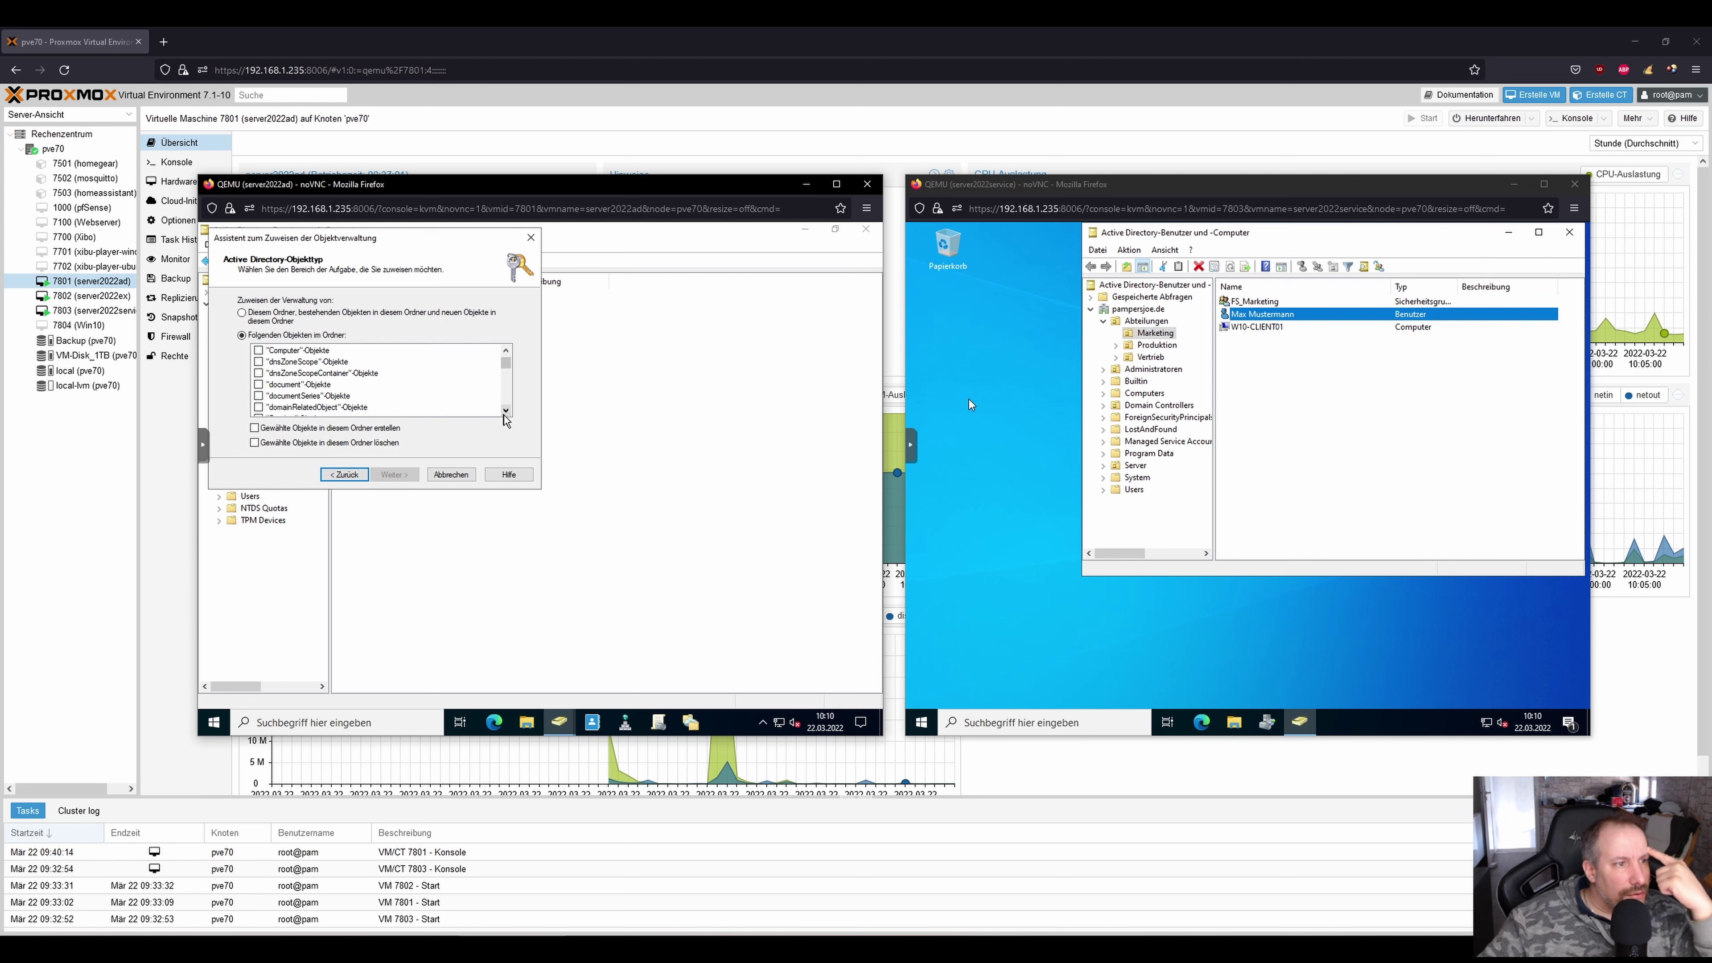
pyautogui.click(505, 410)
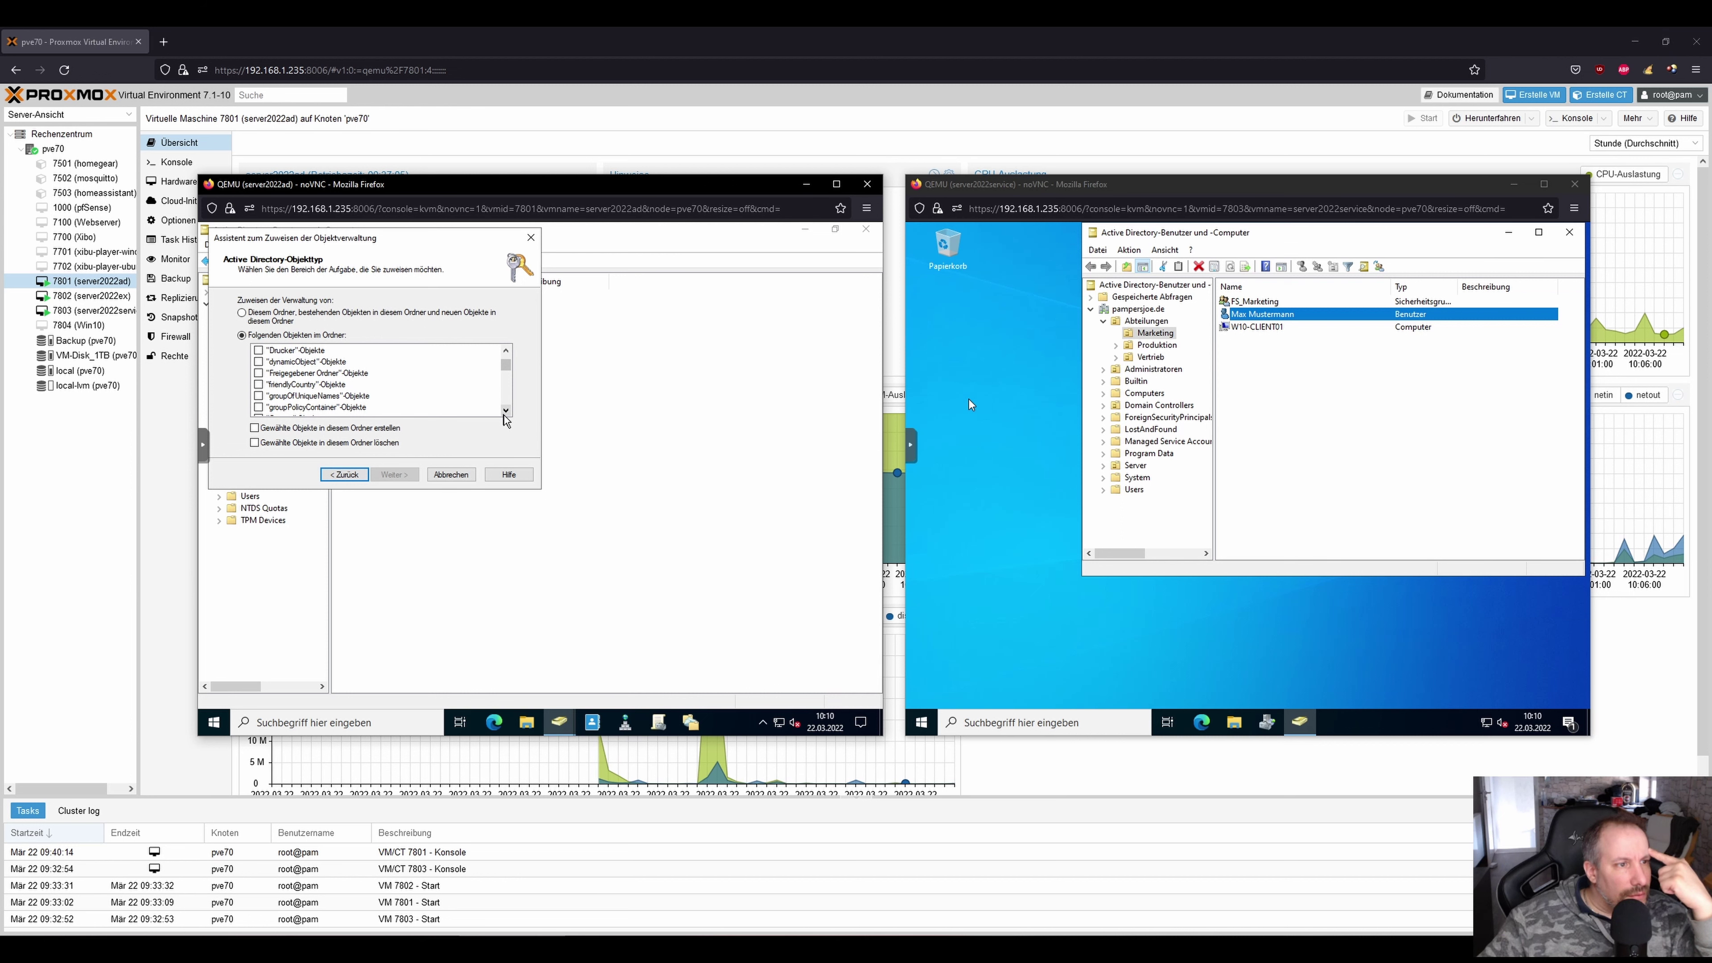
pyautogui.click(505, 410)
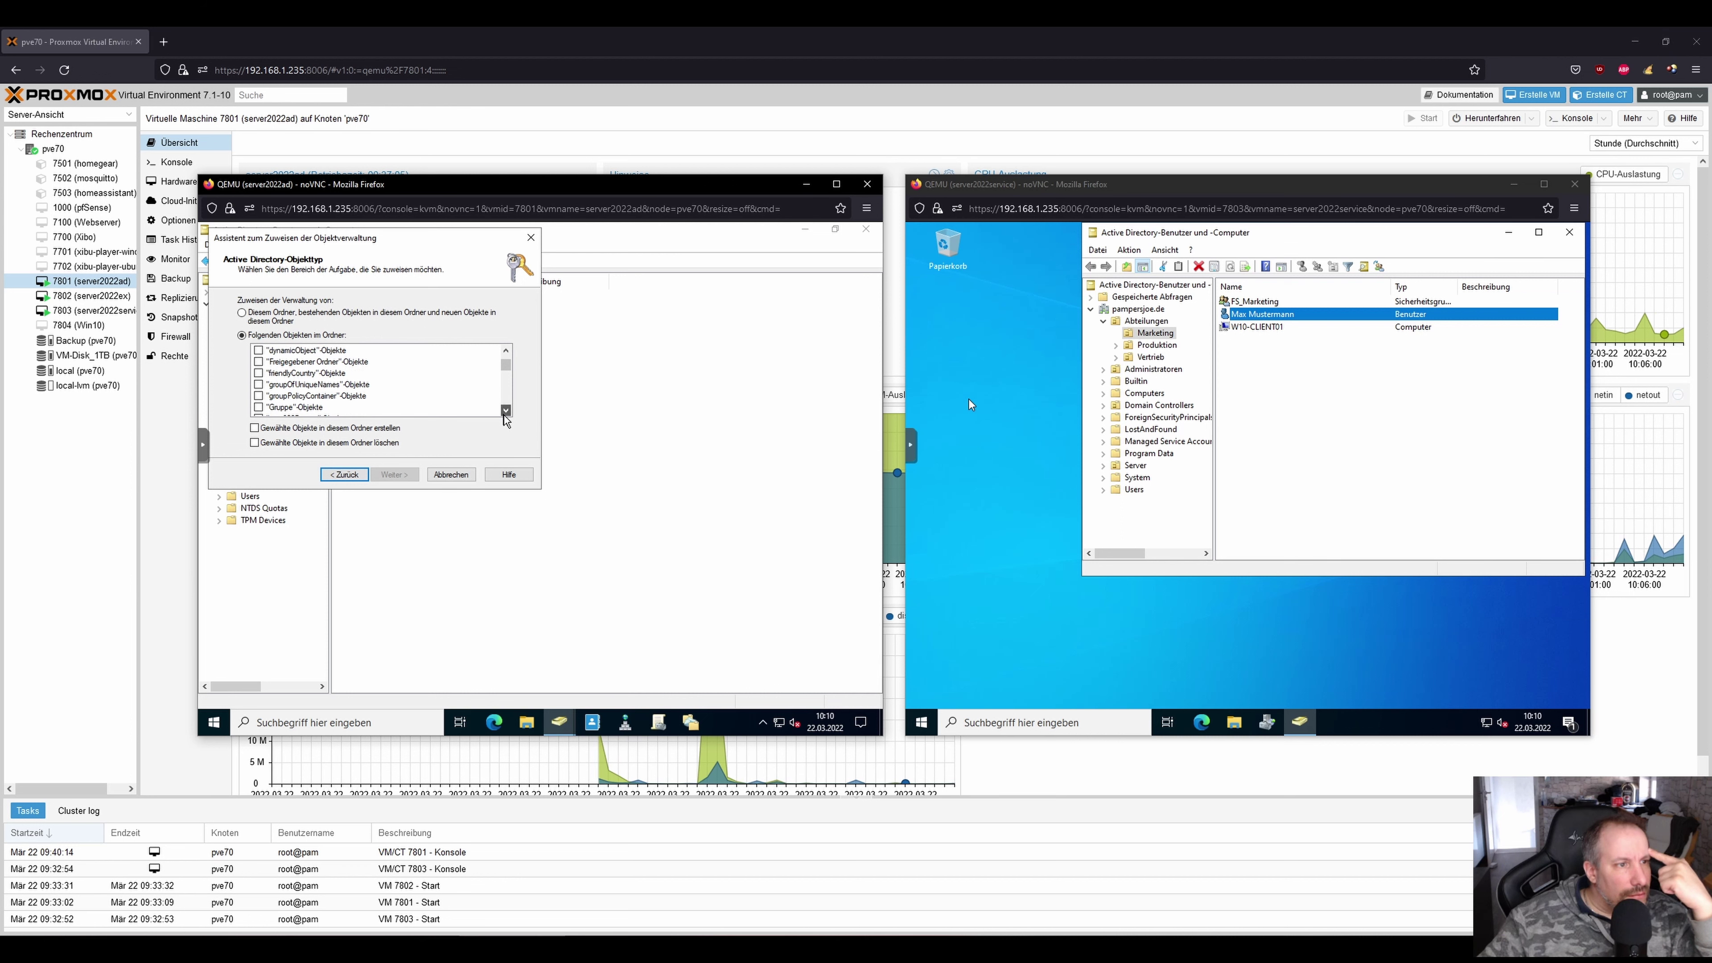
# Tick Gruppe objects with permission to create them, then step back to the task choice.
pyautogui.click(258, 408)
pyautogui.click(506, 410)
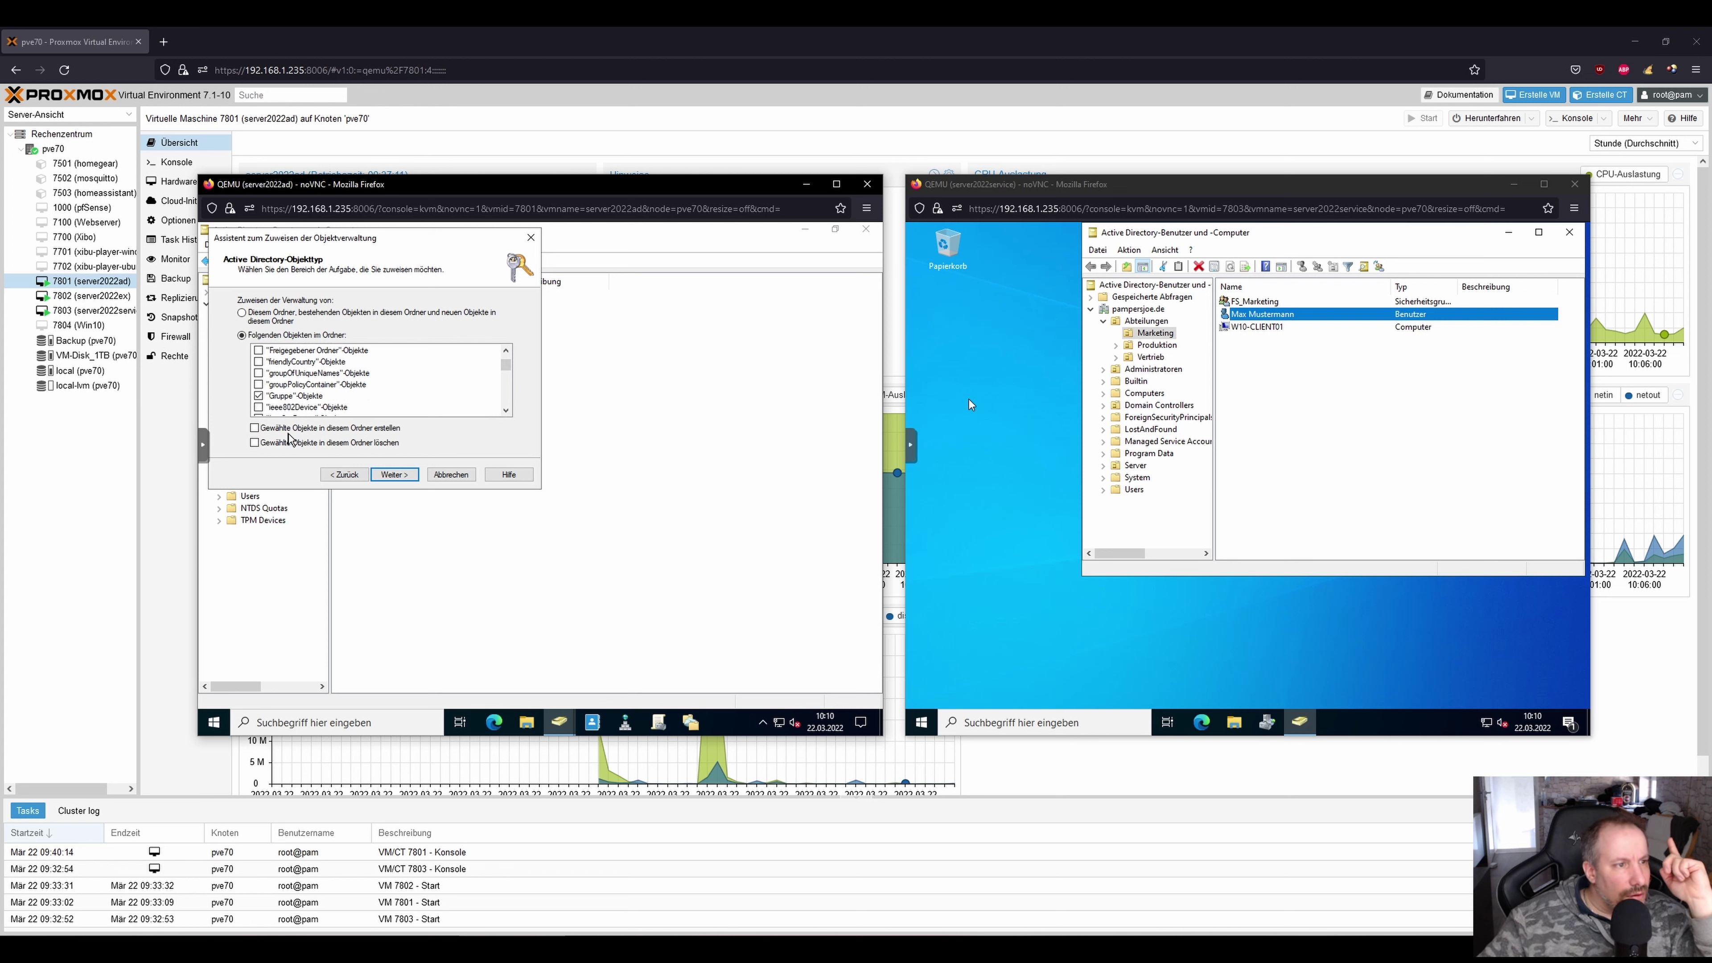
pyautogui.click(379, 432)
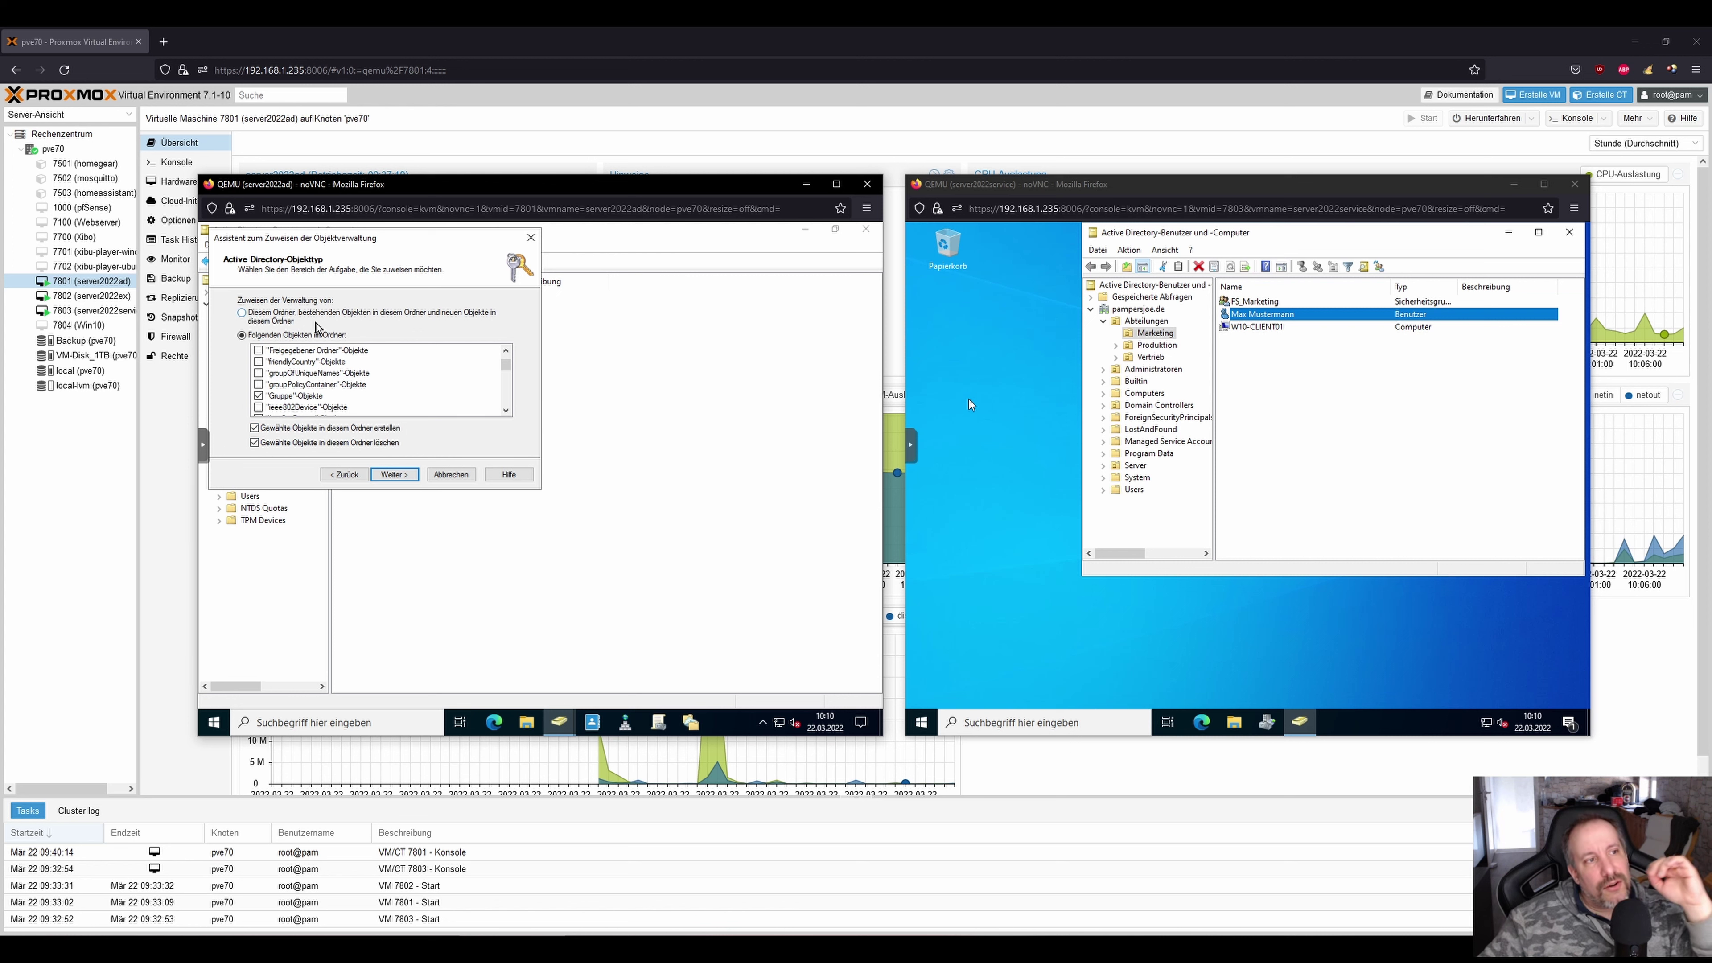
pyautogui.click(344, 475)
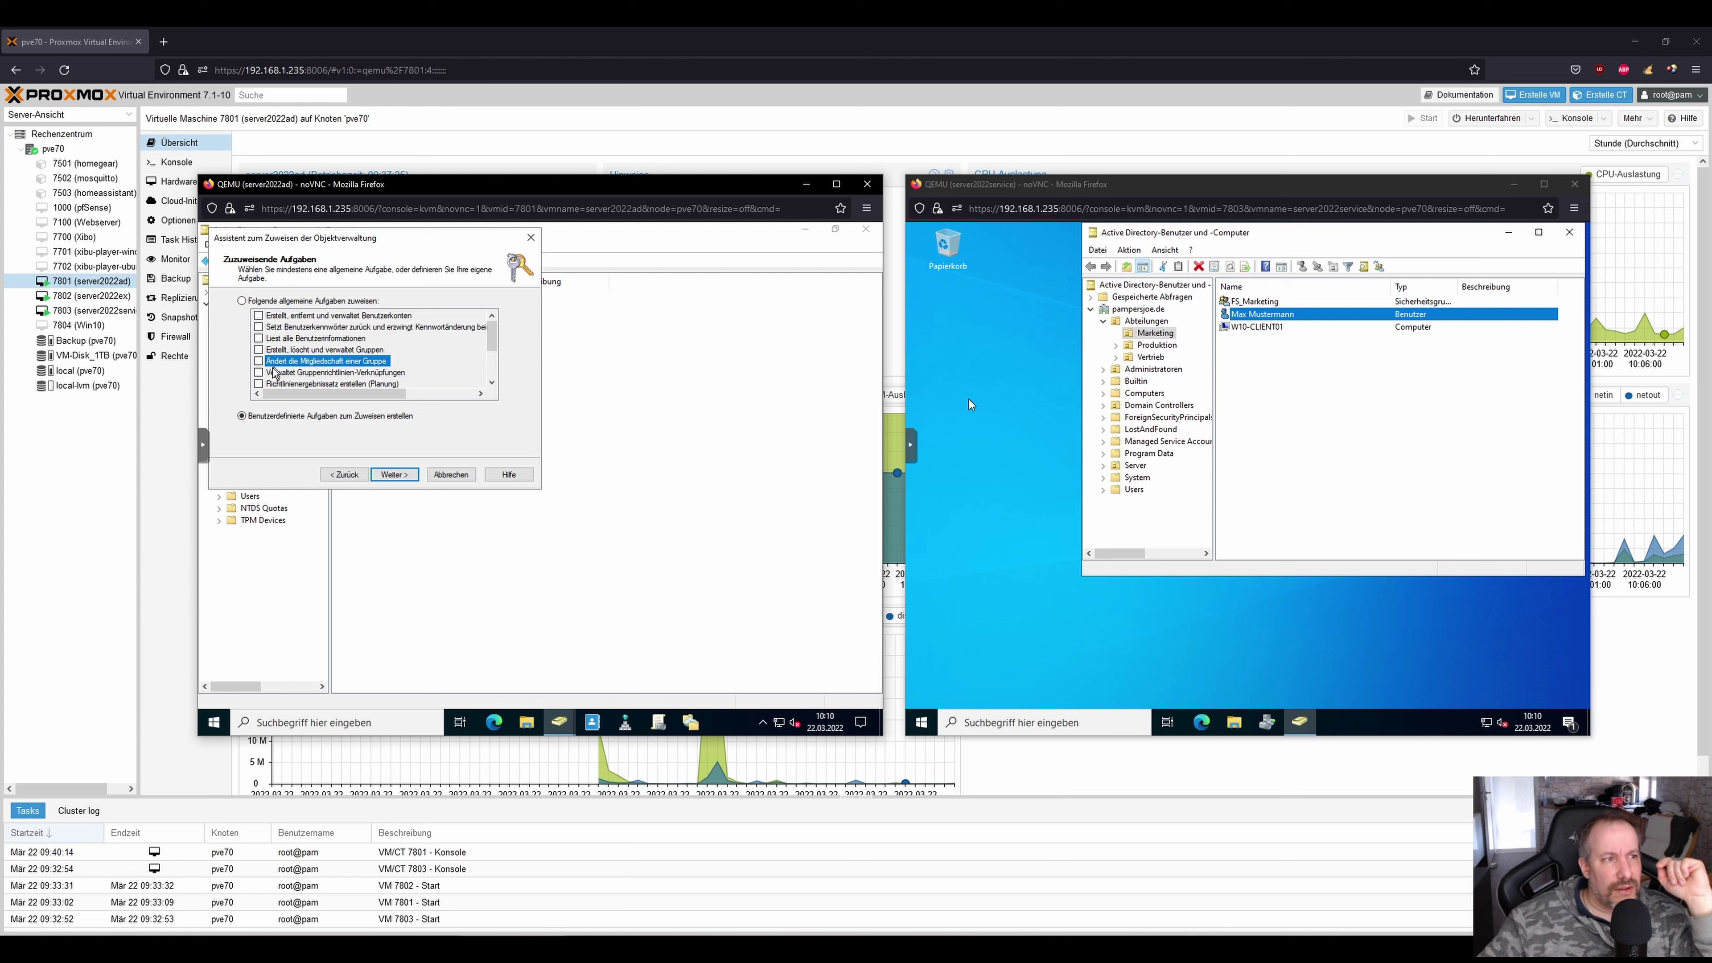
# Delegate the common task 'Ändert die Mitgliedschaft einer Gruppe' to Helpdesk and finish the wizard.
pyautogui.click(242, 301)
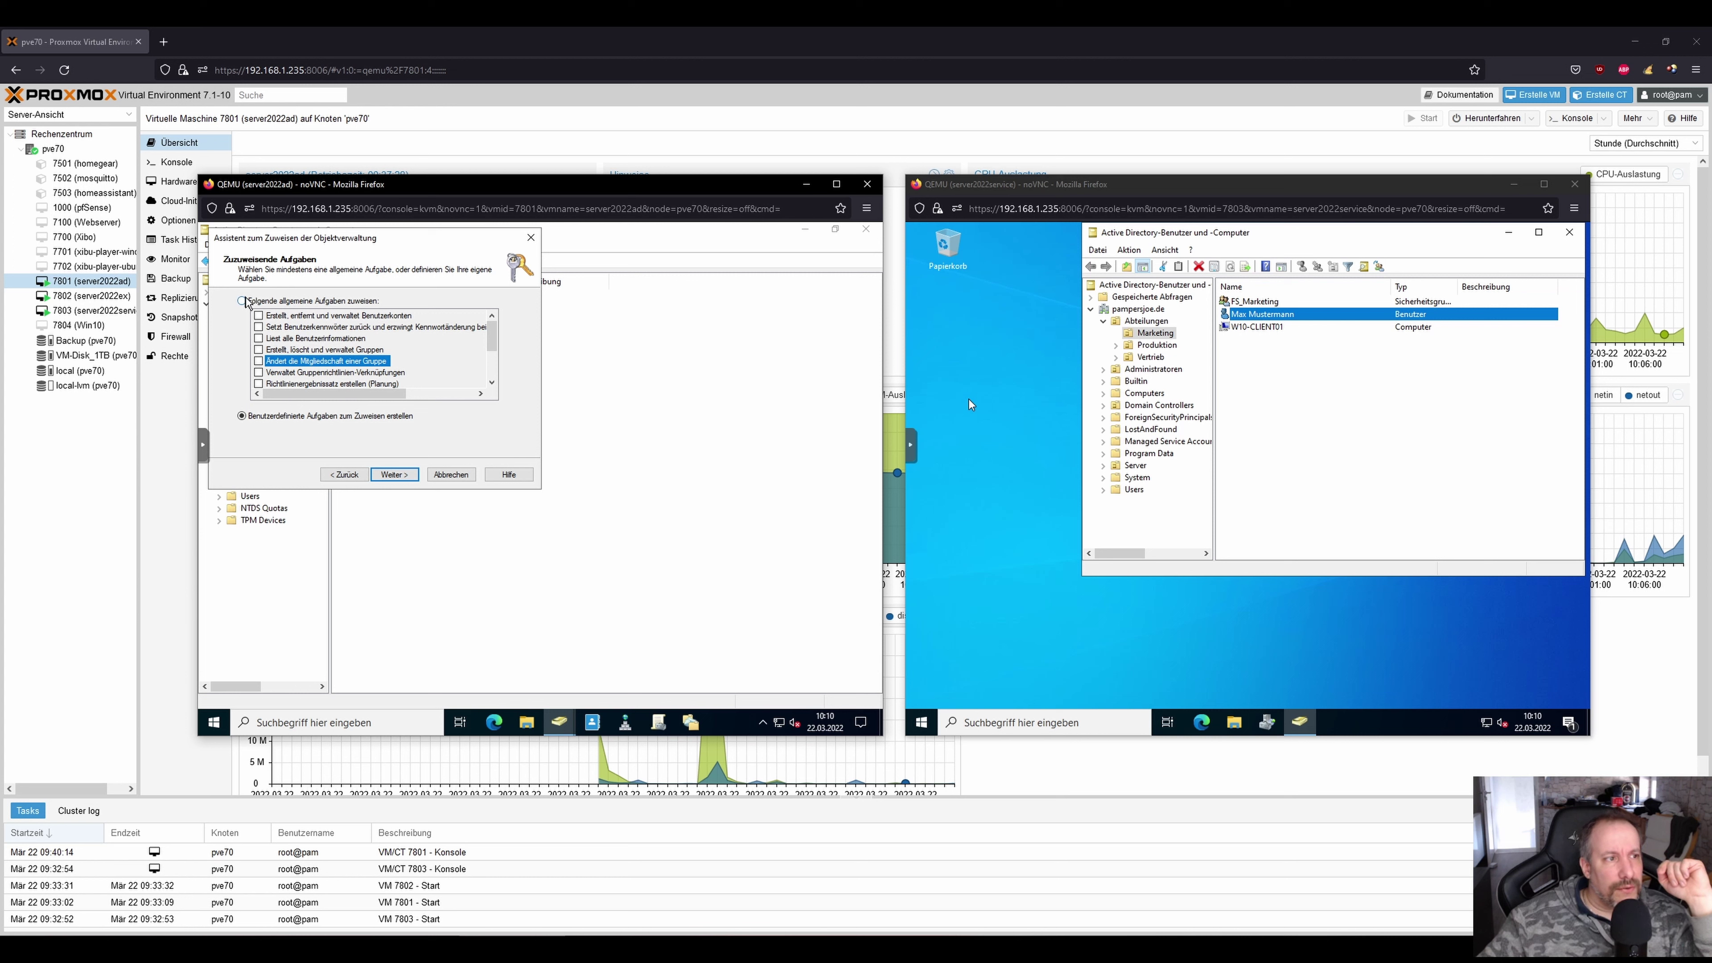
pyautogui.click(258, 361)
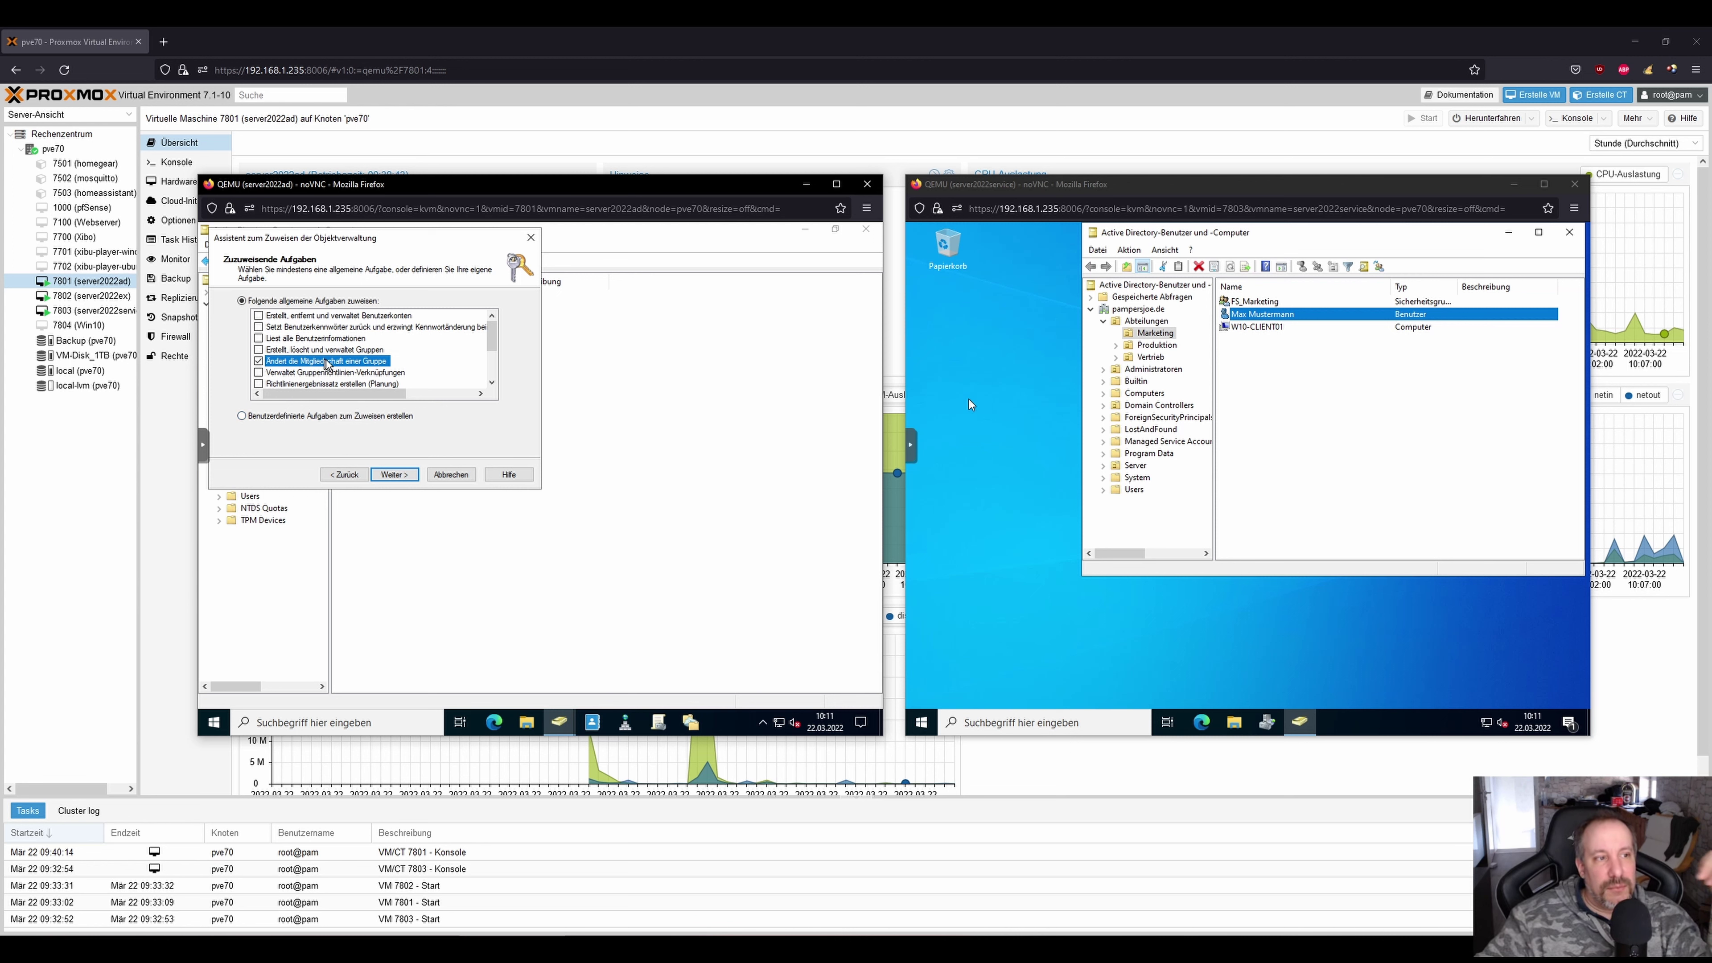
pyautogui.click(394, 474)
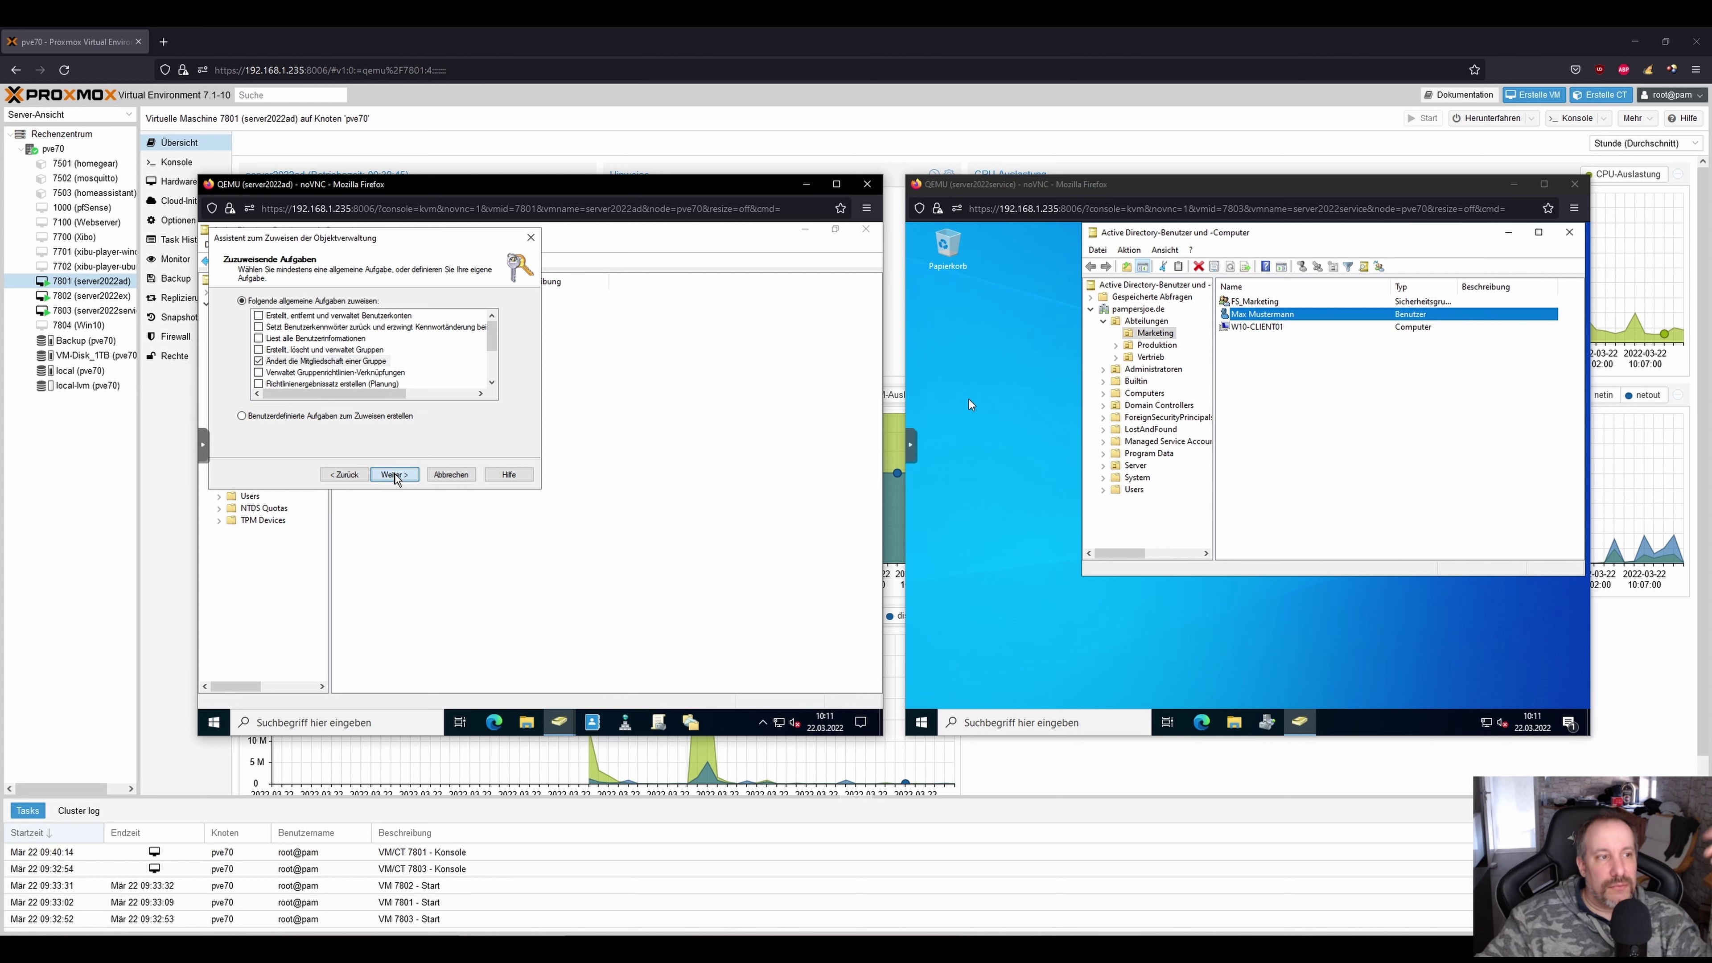
pyautogui.click(394, 475)
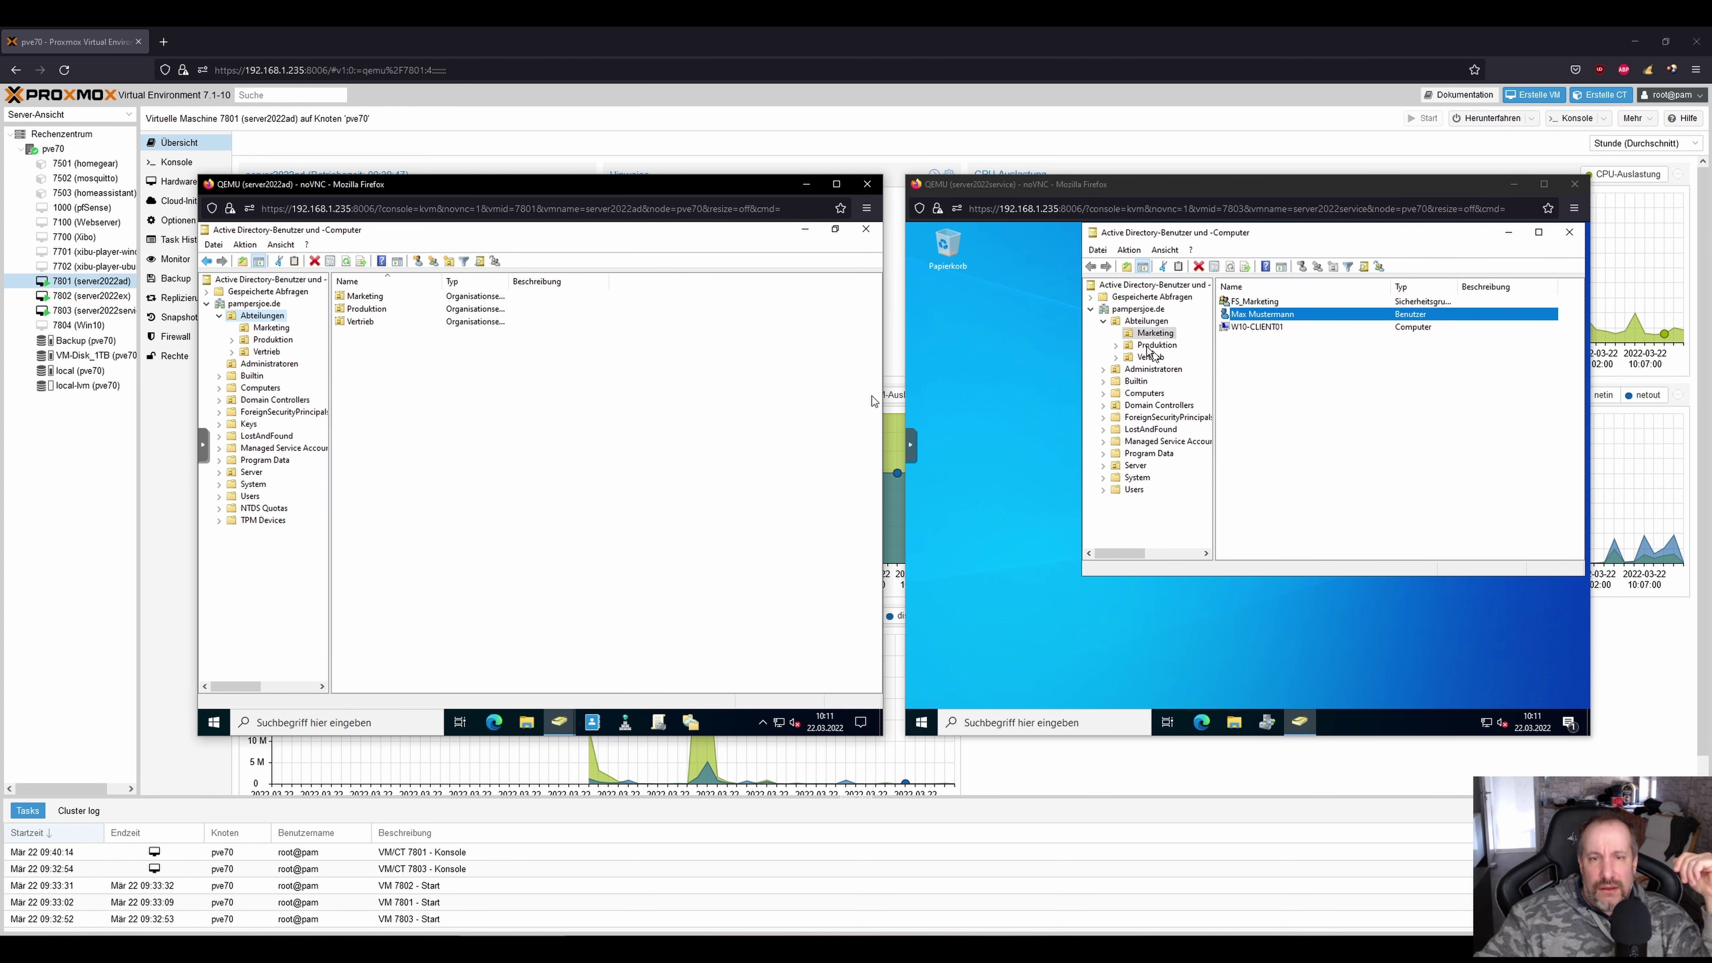
# Remove the FS_Vertrieb membership from the Marketing user's Mitglied von list and save.
pyautogui.click(1259, 315)
pyautogui.click(1259, 315)
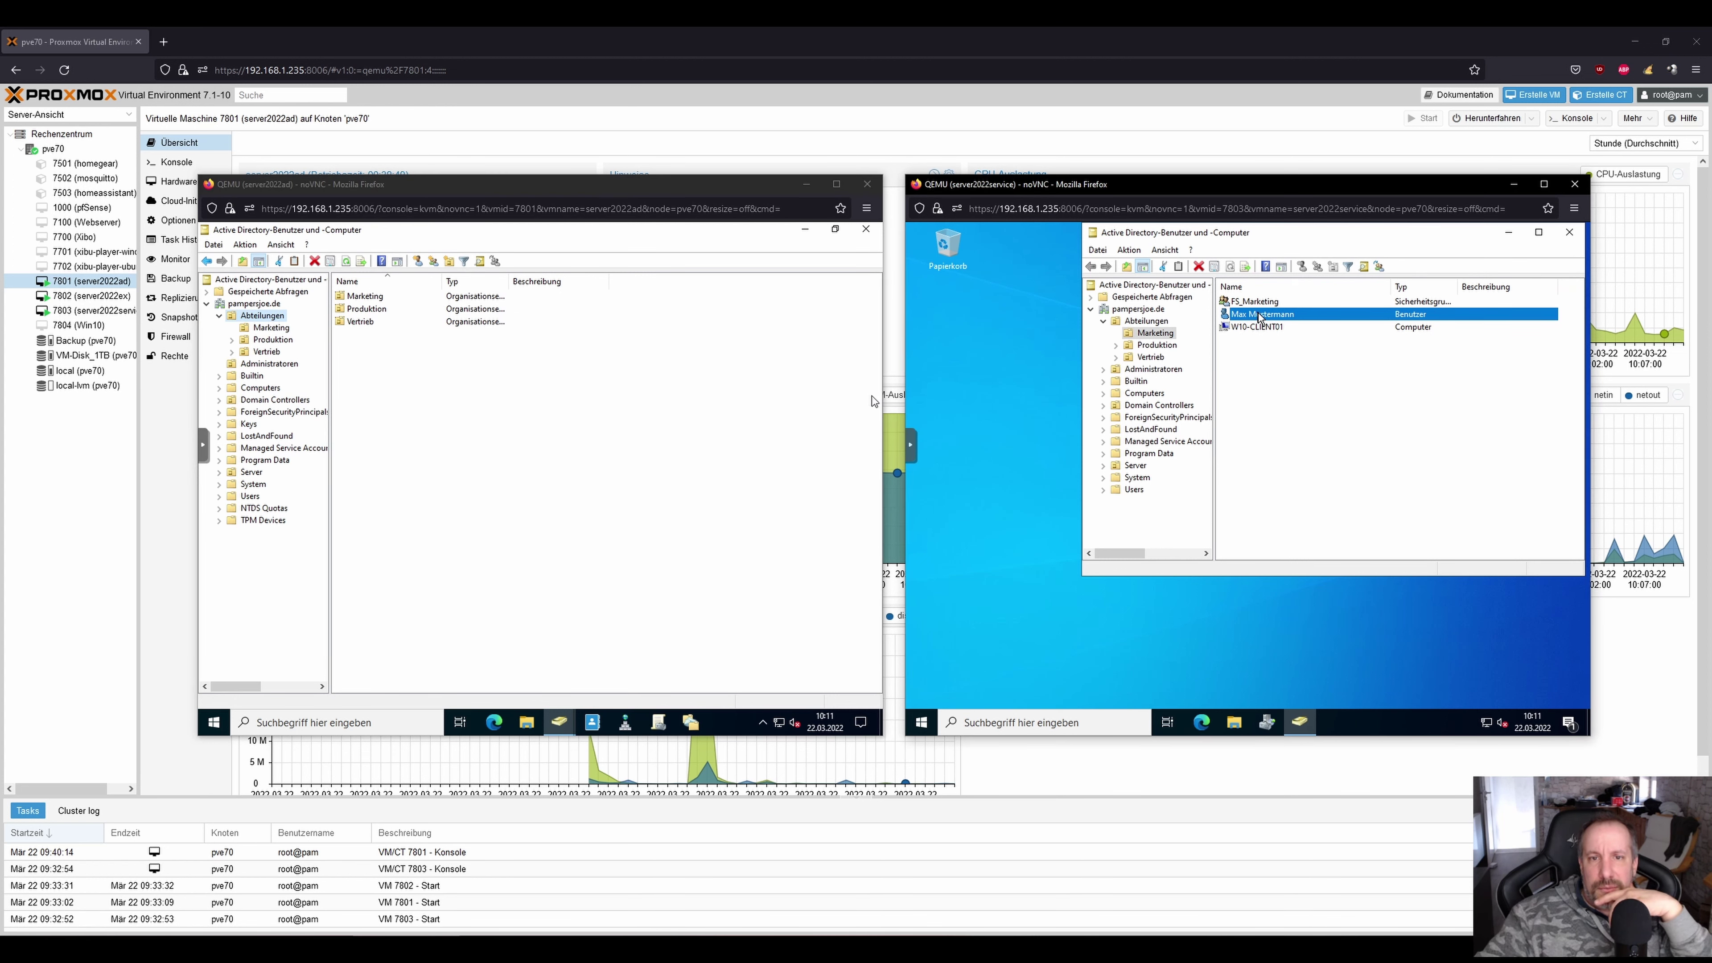
pyautogui.rightClick(1259, 316)
pyautogui.click(1320, 498)
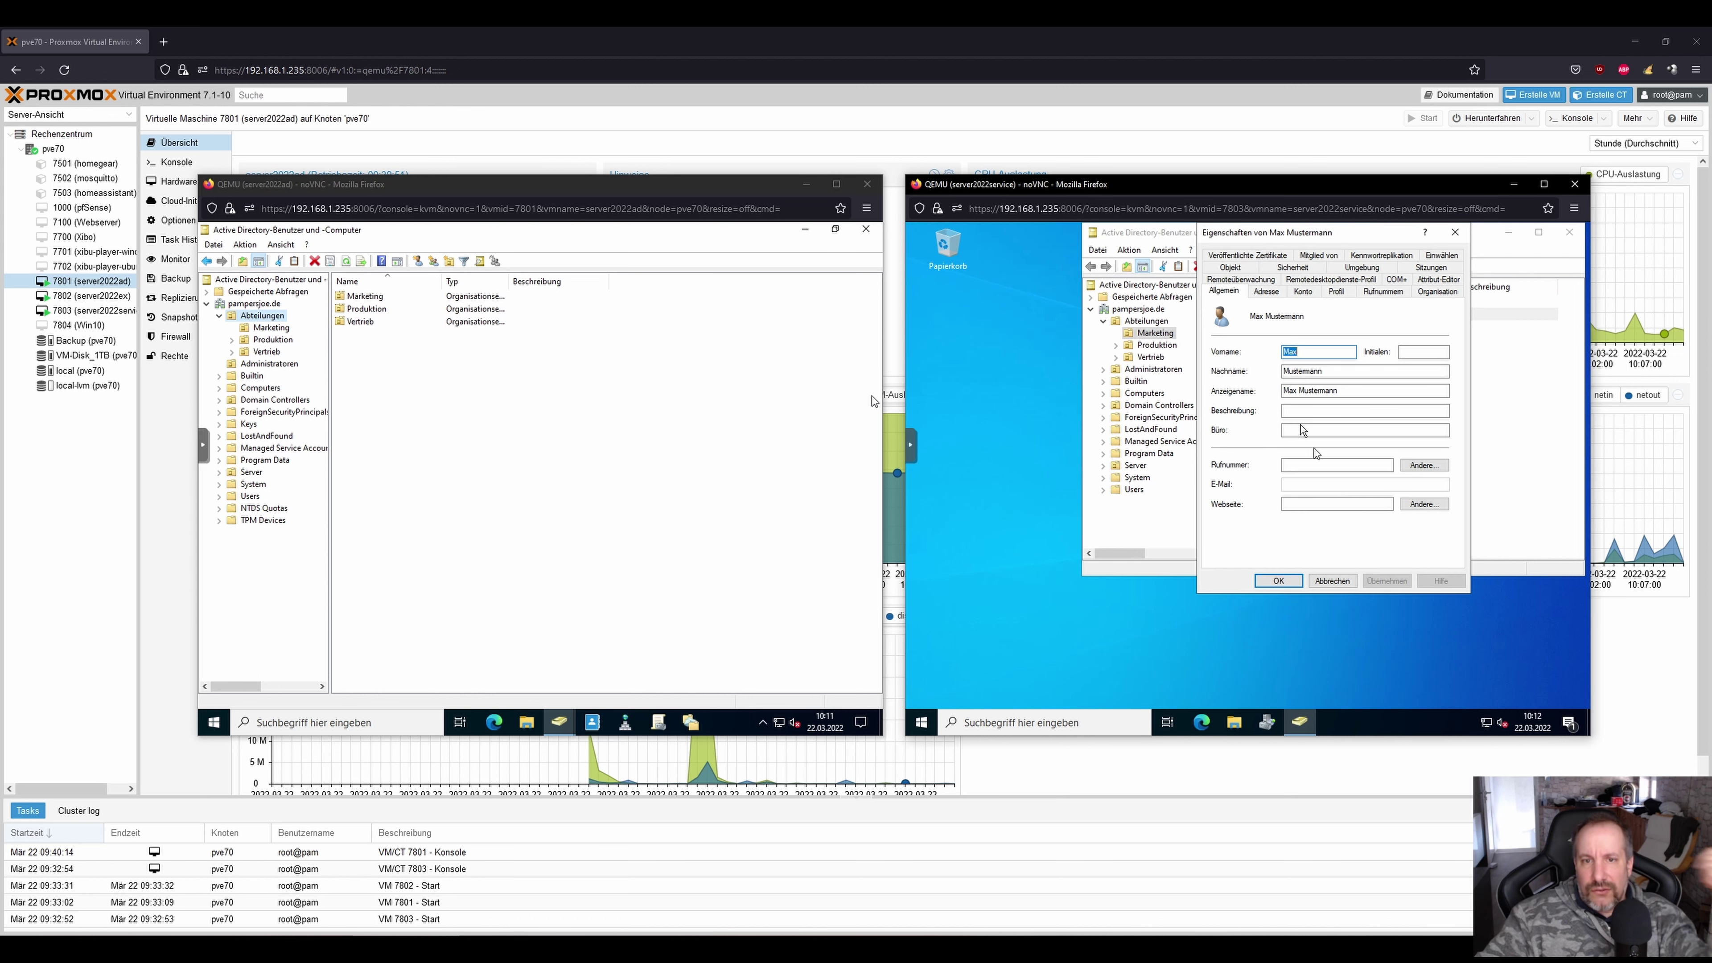
pyautogui.click(1319, 259)
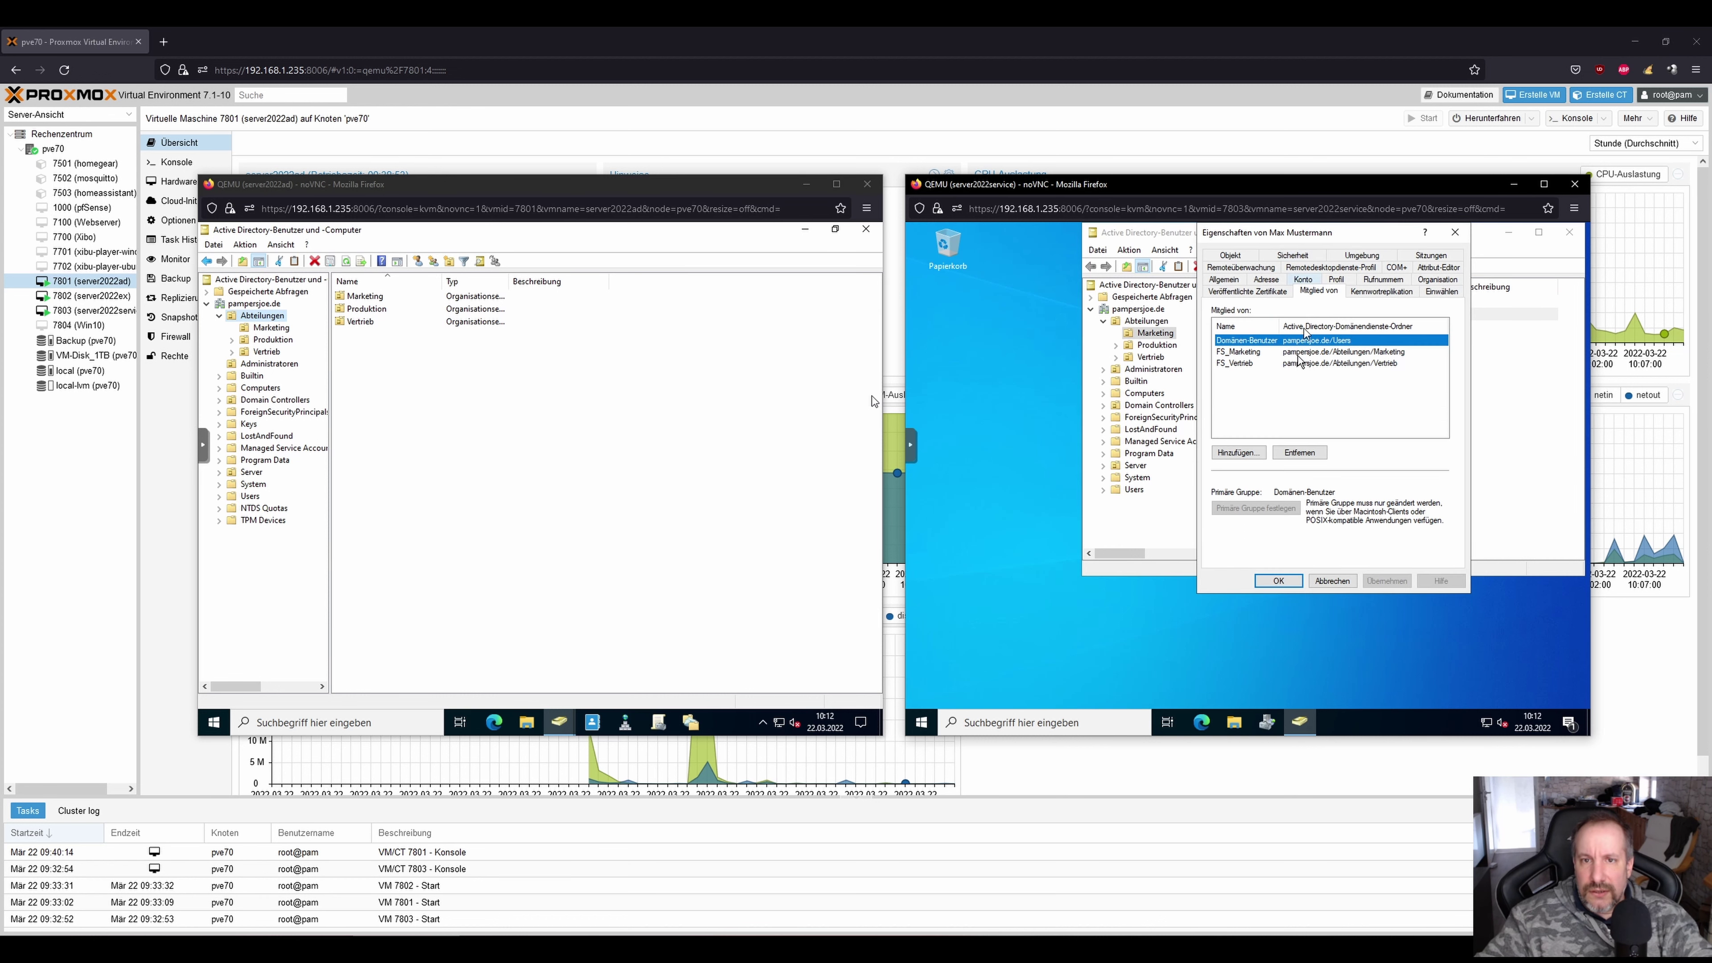
pyautogui.click(1240, 366)
pyautogui.click(1299, 453)
pyautogui.click(1293, 522)
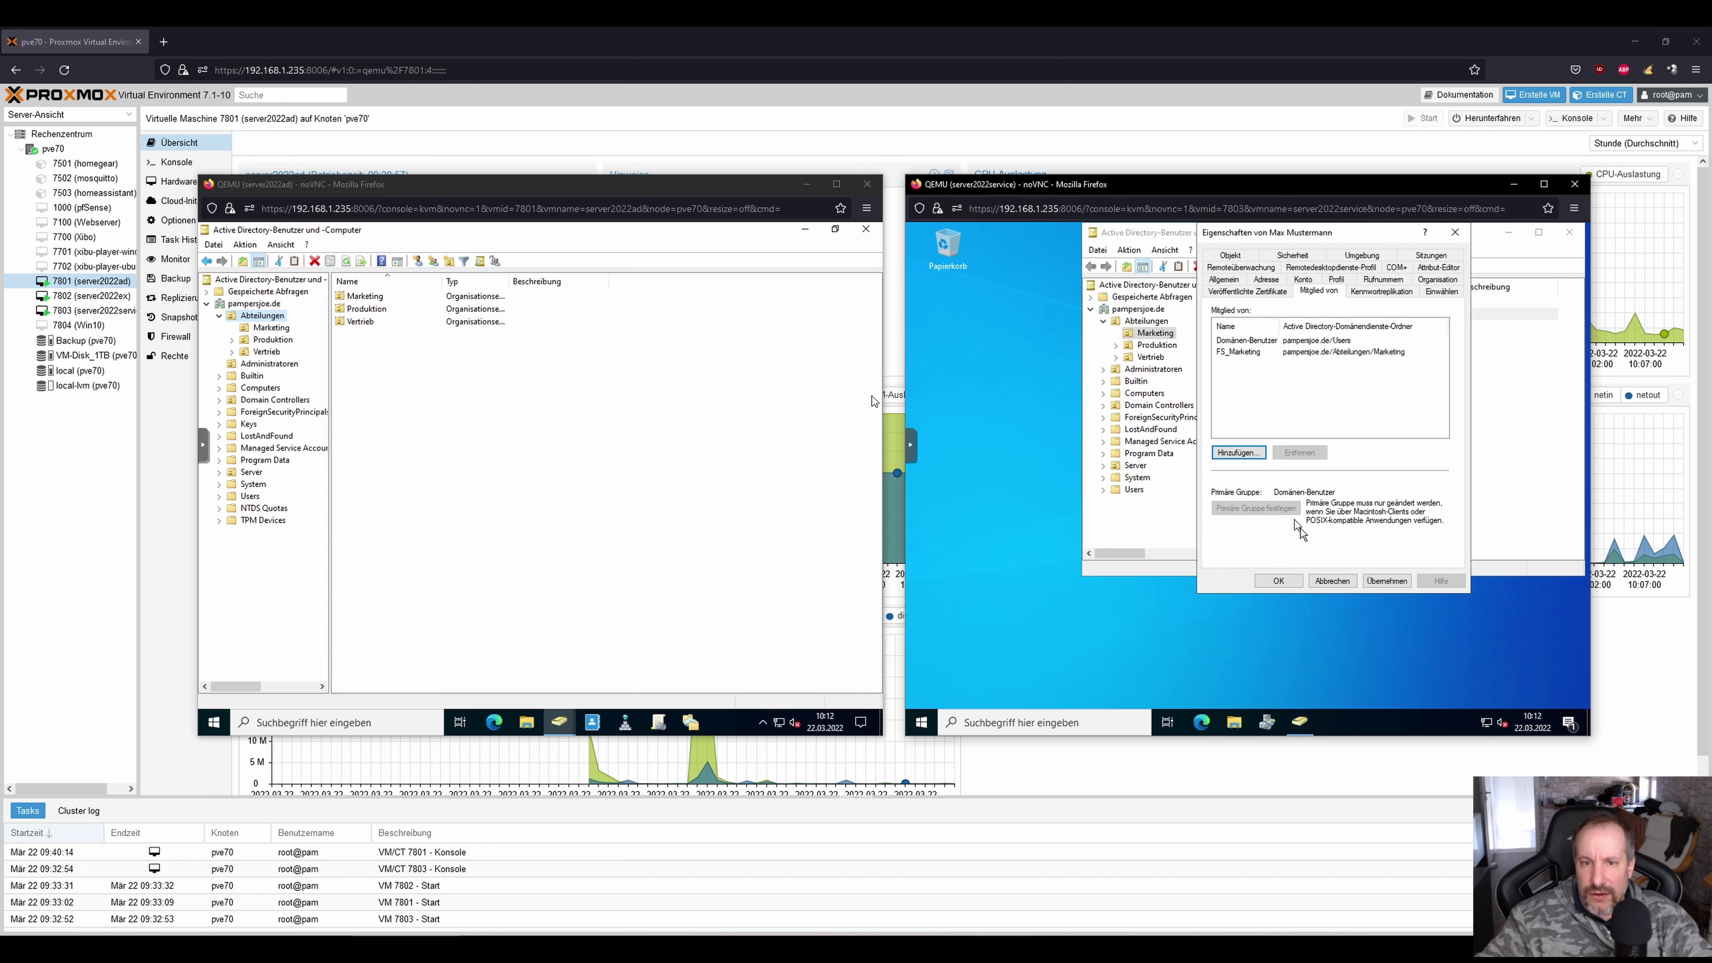
pyautogui.click(1292, 579)
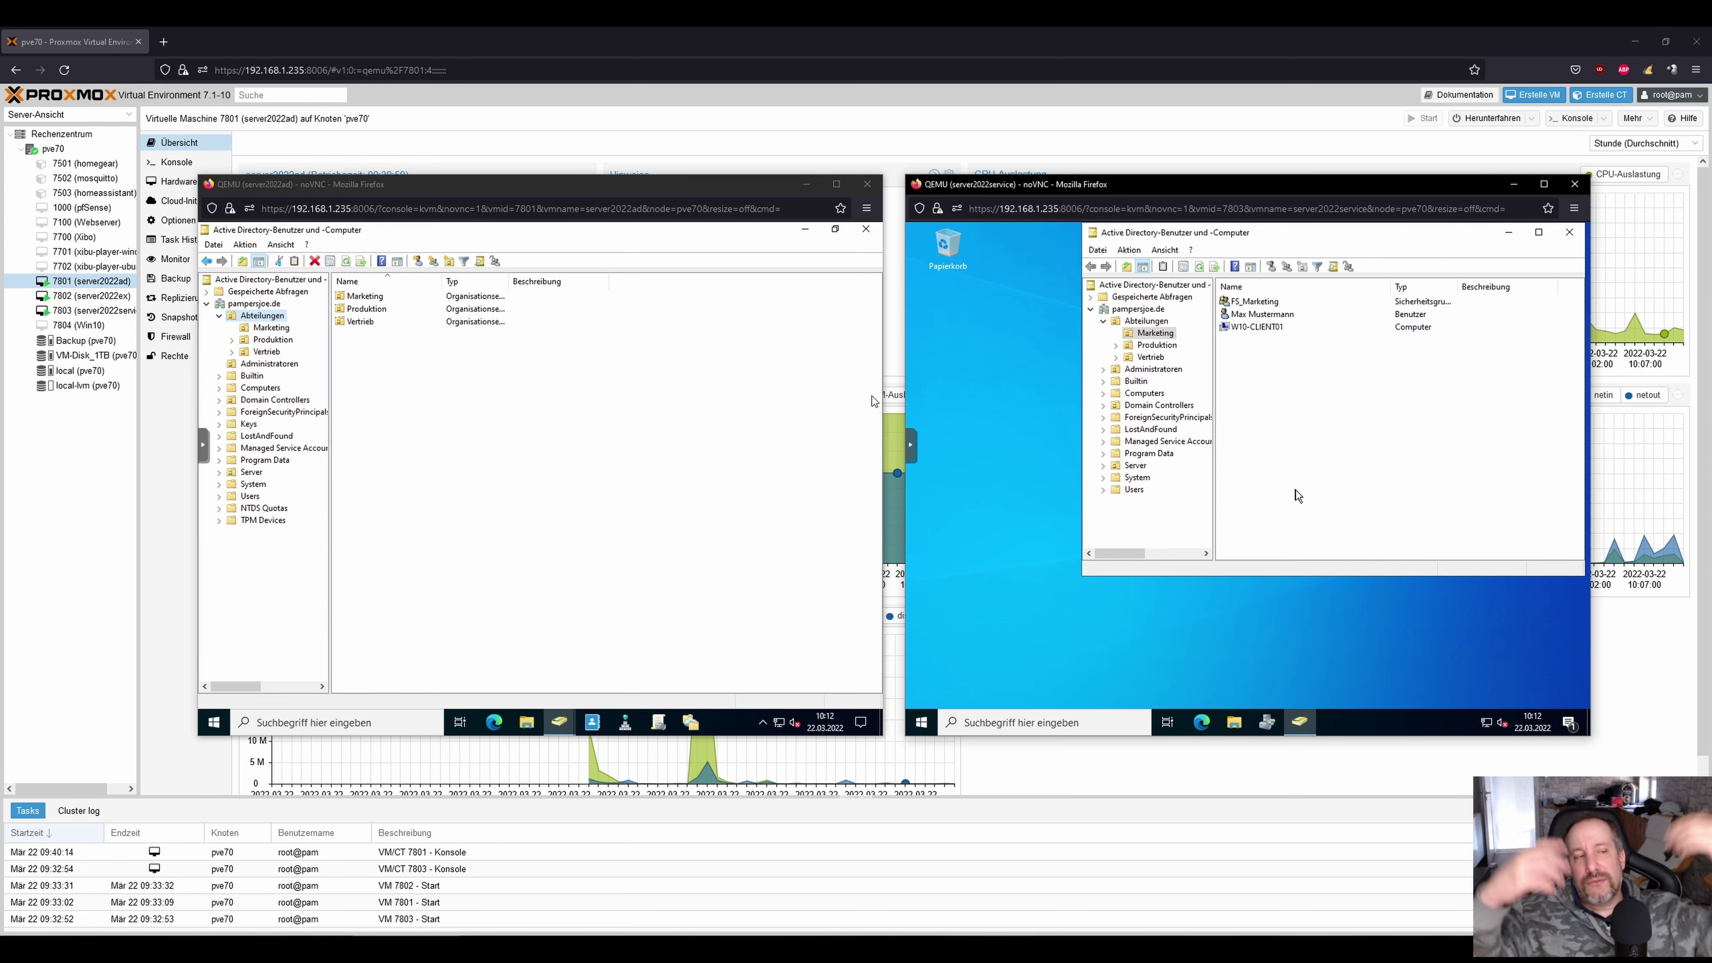
# Reopen the Marketing user's properties to verify only Domänen-Benutzer and FS_Marketing remain.
pyautogui.click(1257, 317)
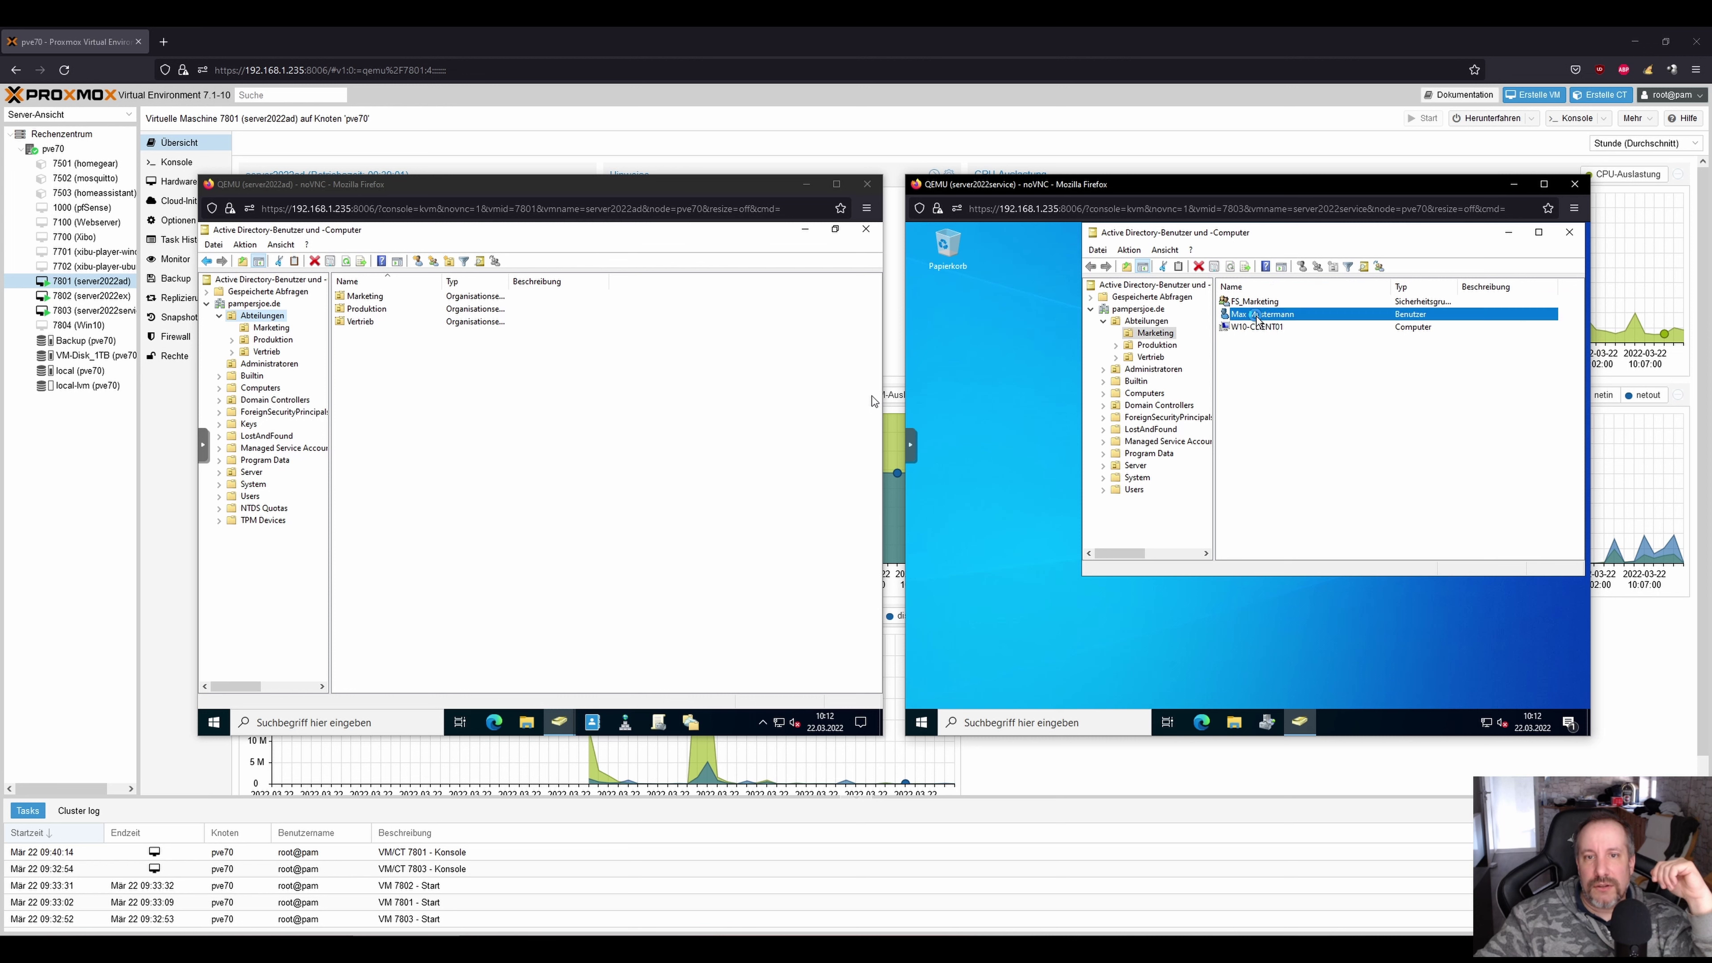
pyautogui.doubleClick(1258, 320)
pyautogui.click(1318, 279)
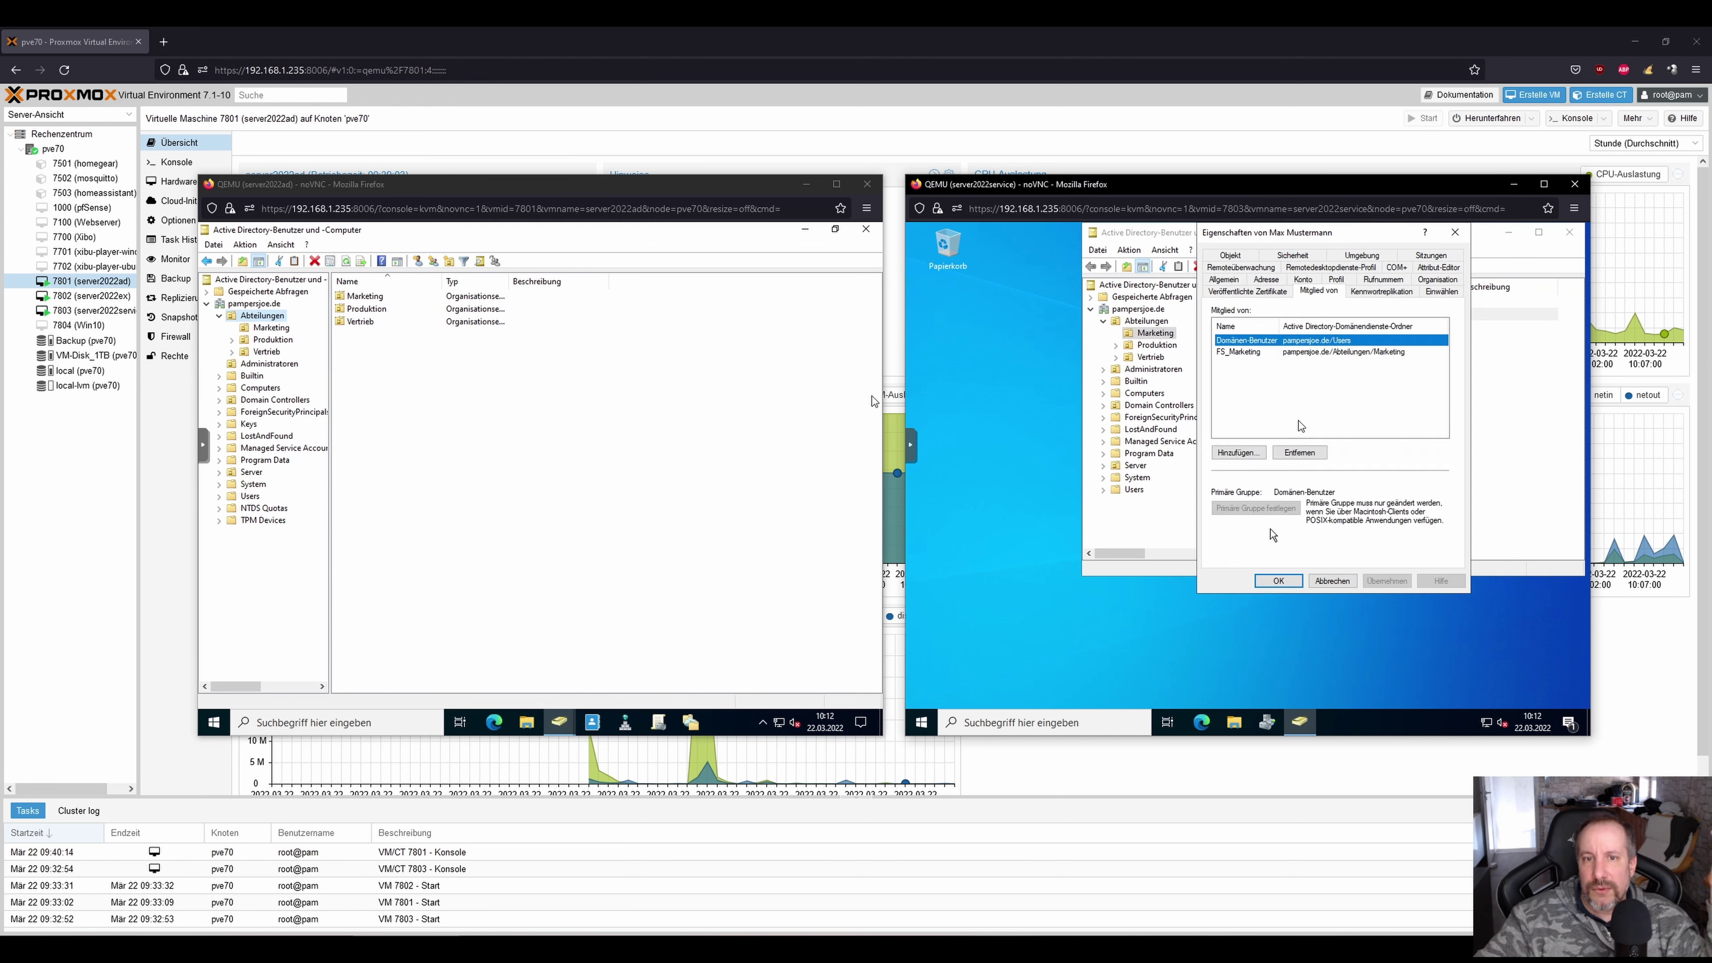
pyautogui.click(1278, 581)
pyautogui.click(1297, 448)
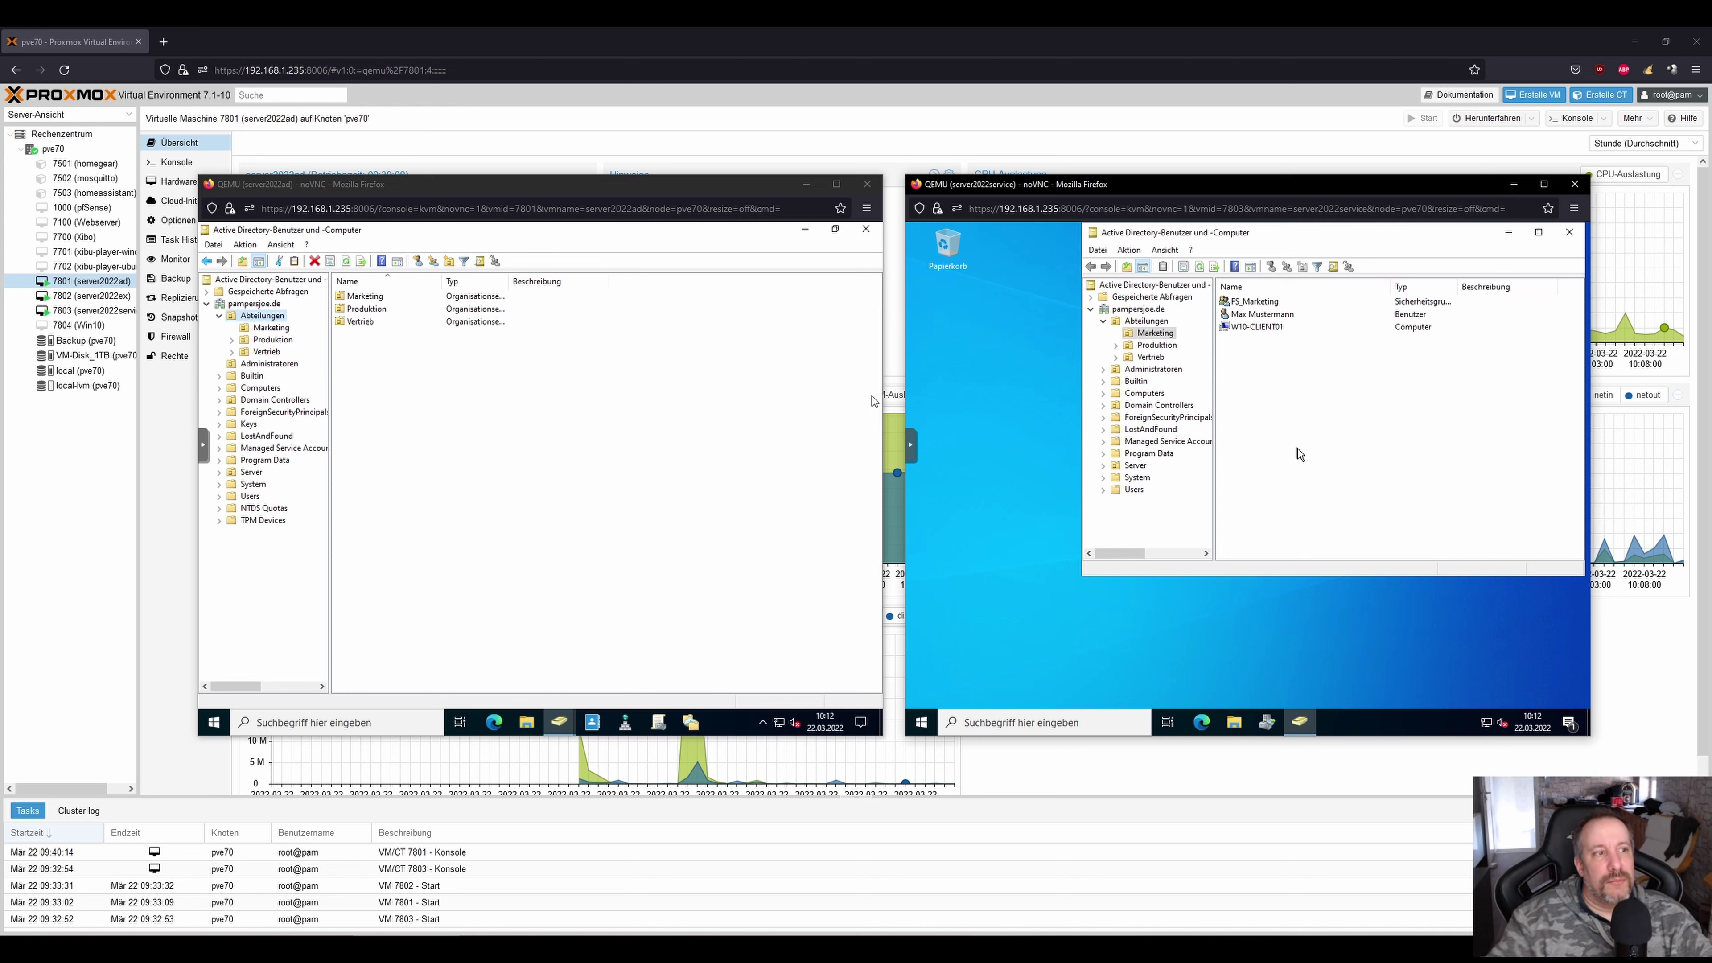
pyautogui.click(256, 321)
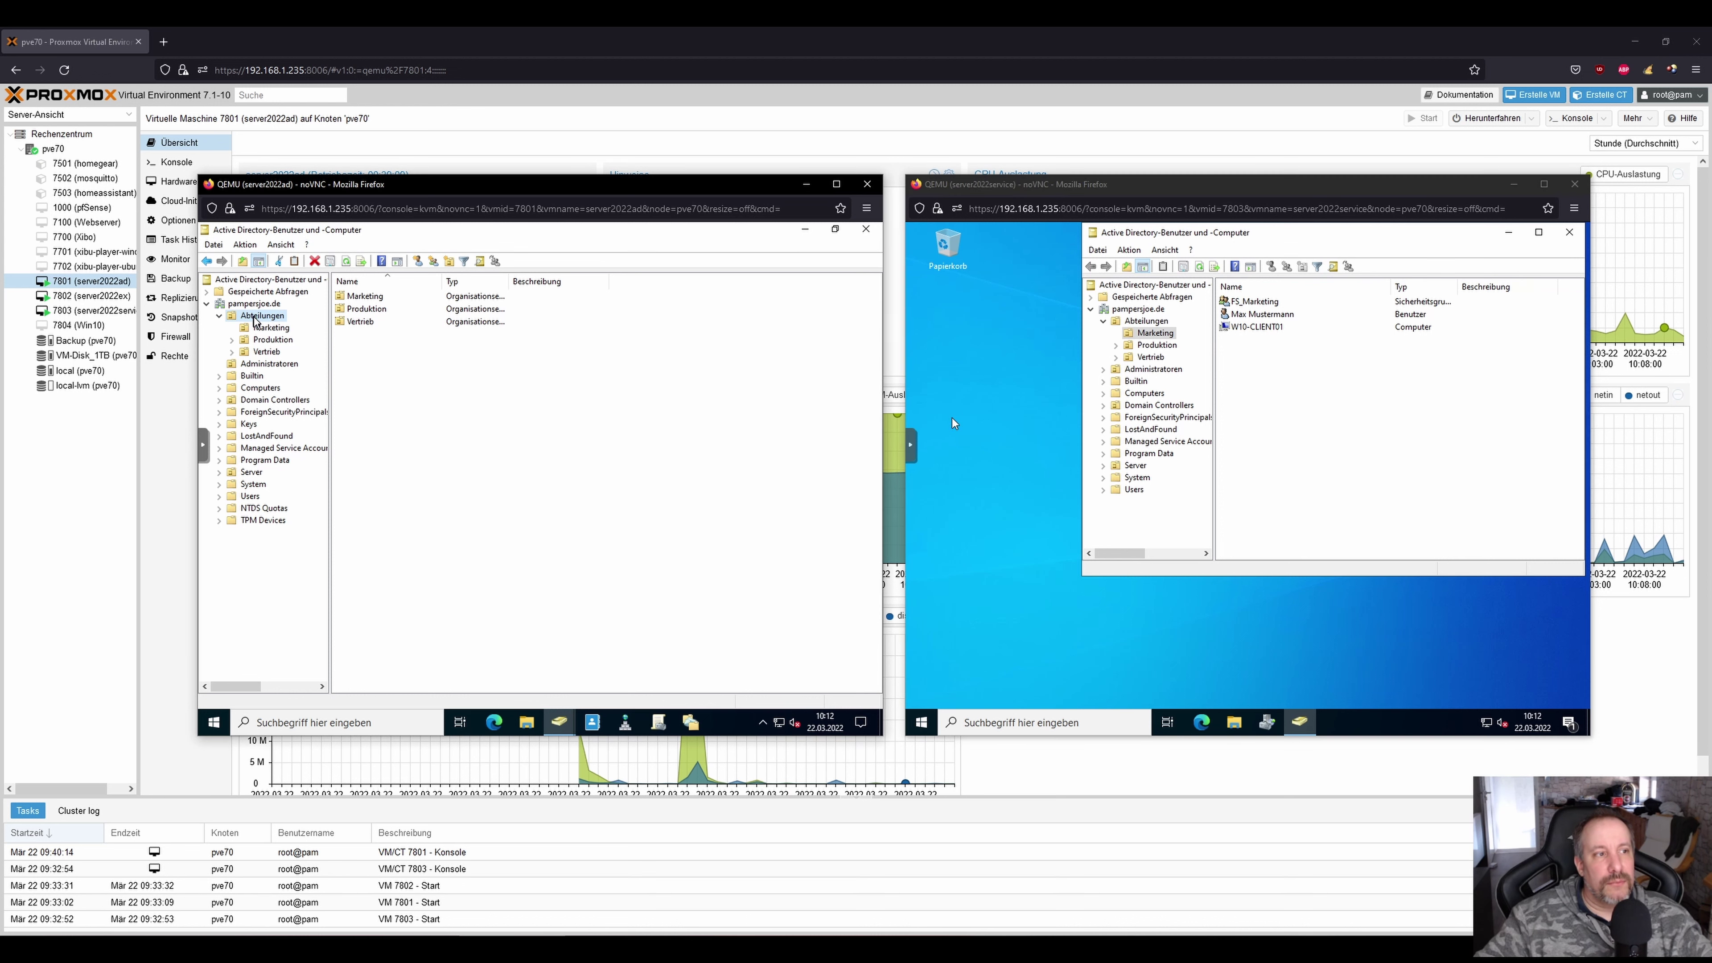
pyautogui.rightClick(254, 318)
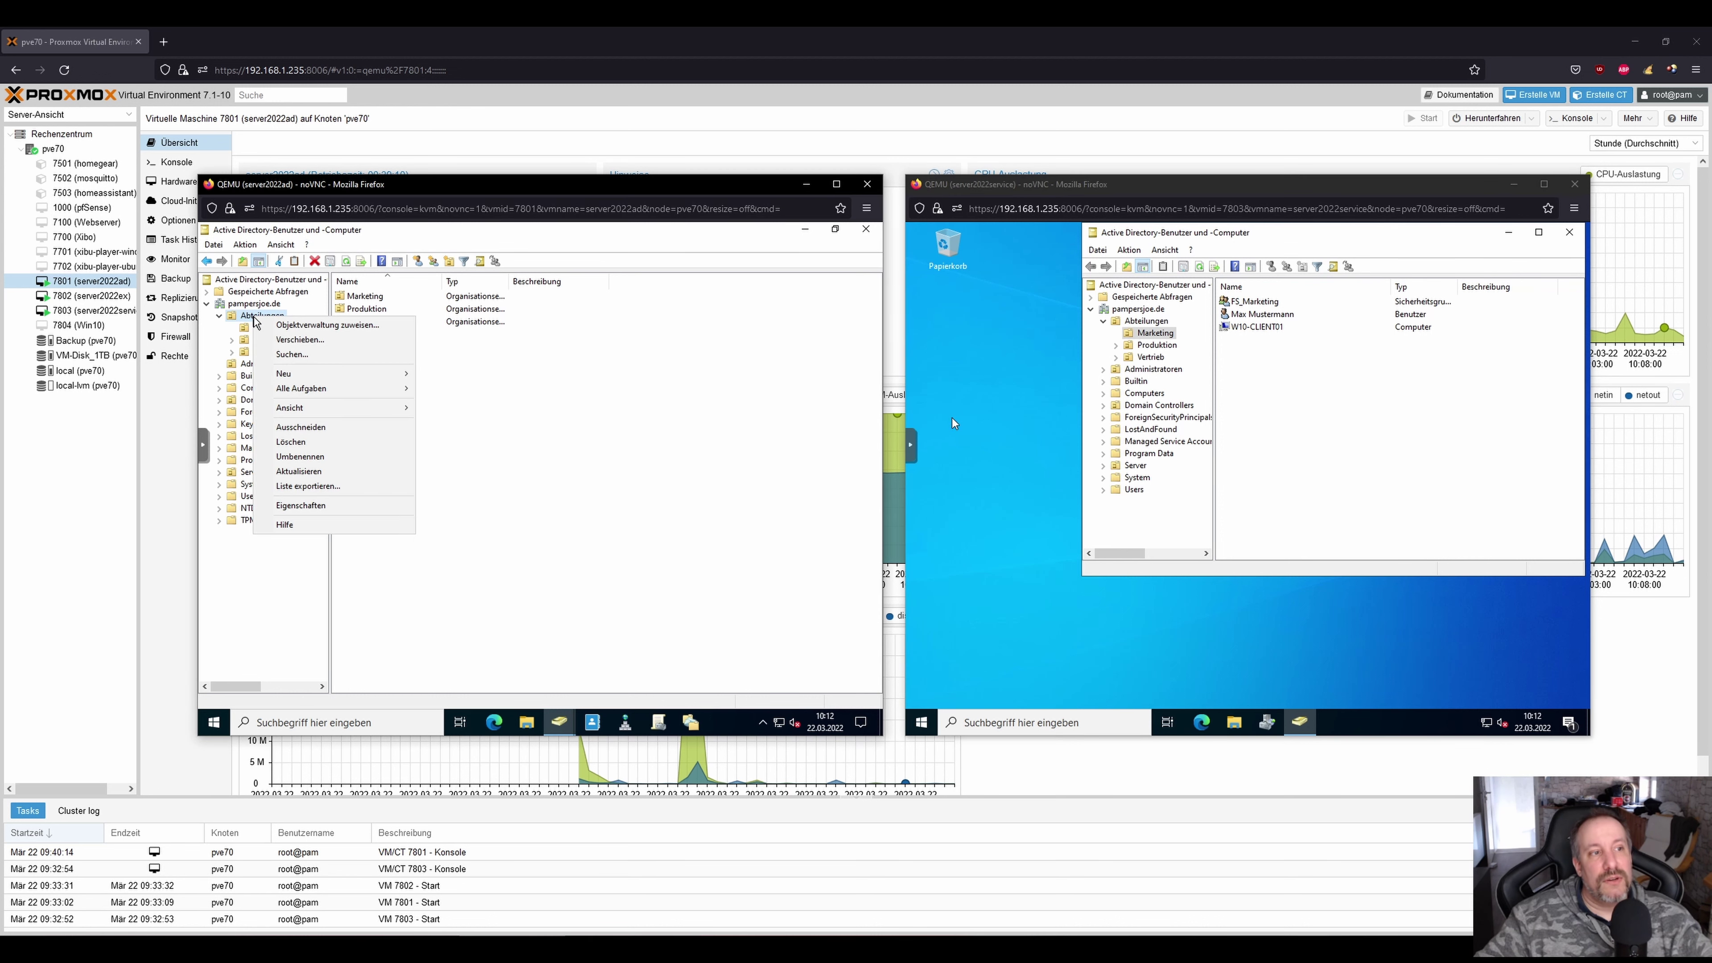
pyautogui.click(295, 326)
pyautogui.click(394, 474)
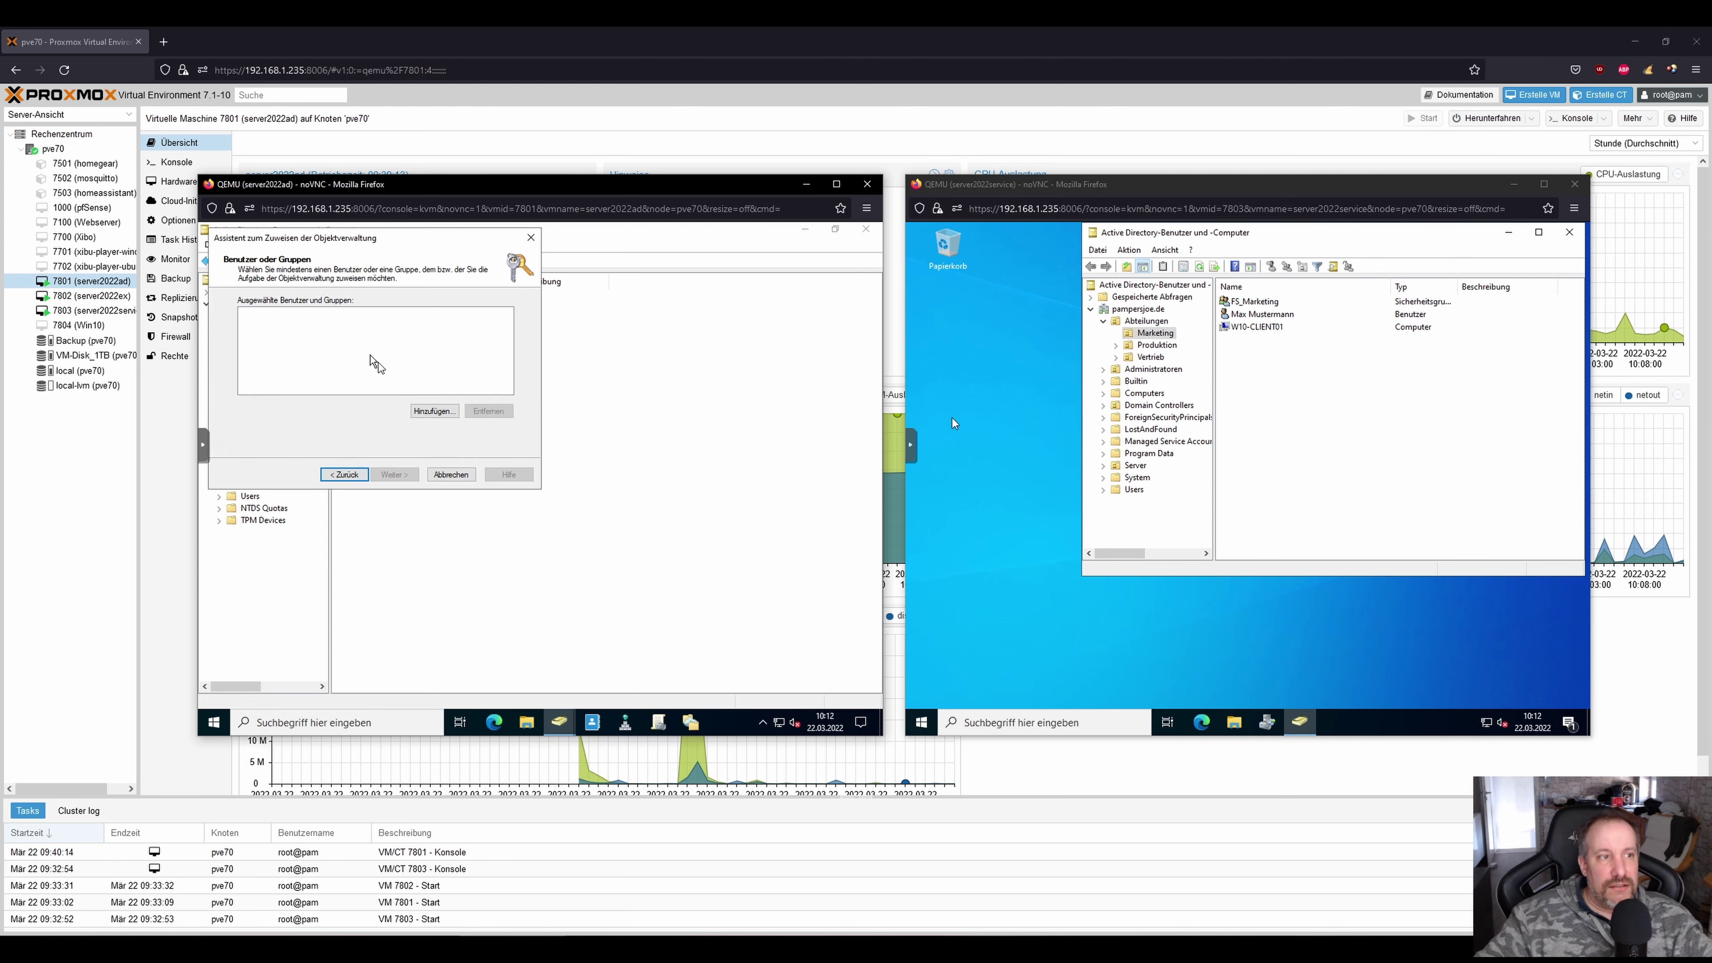
pyautogui.click(435, 410)
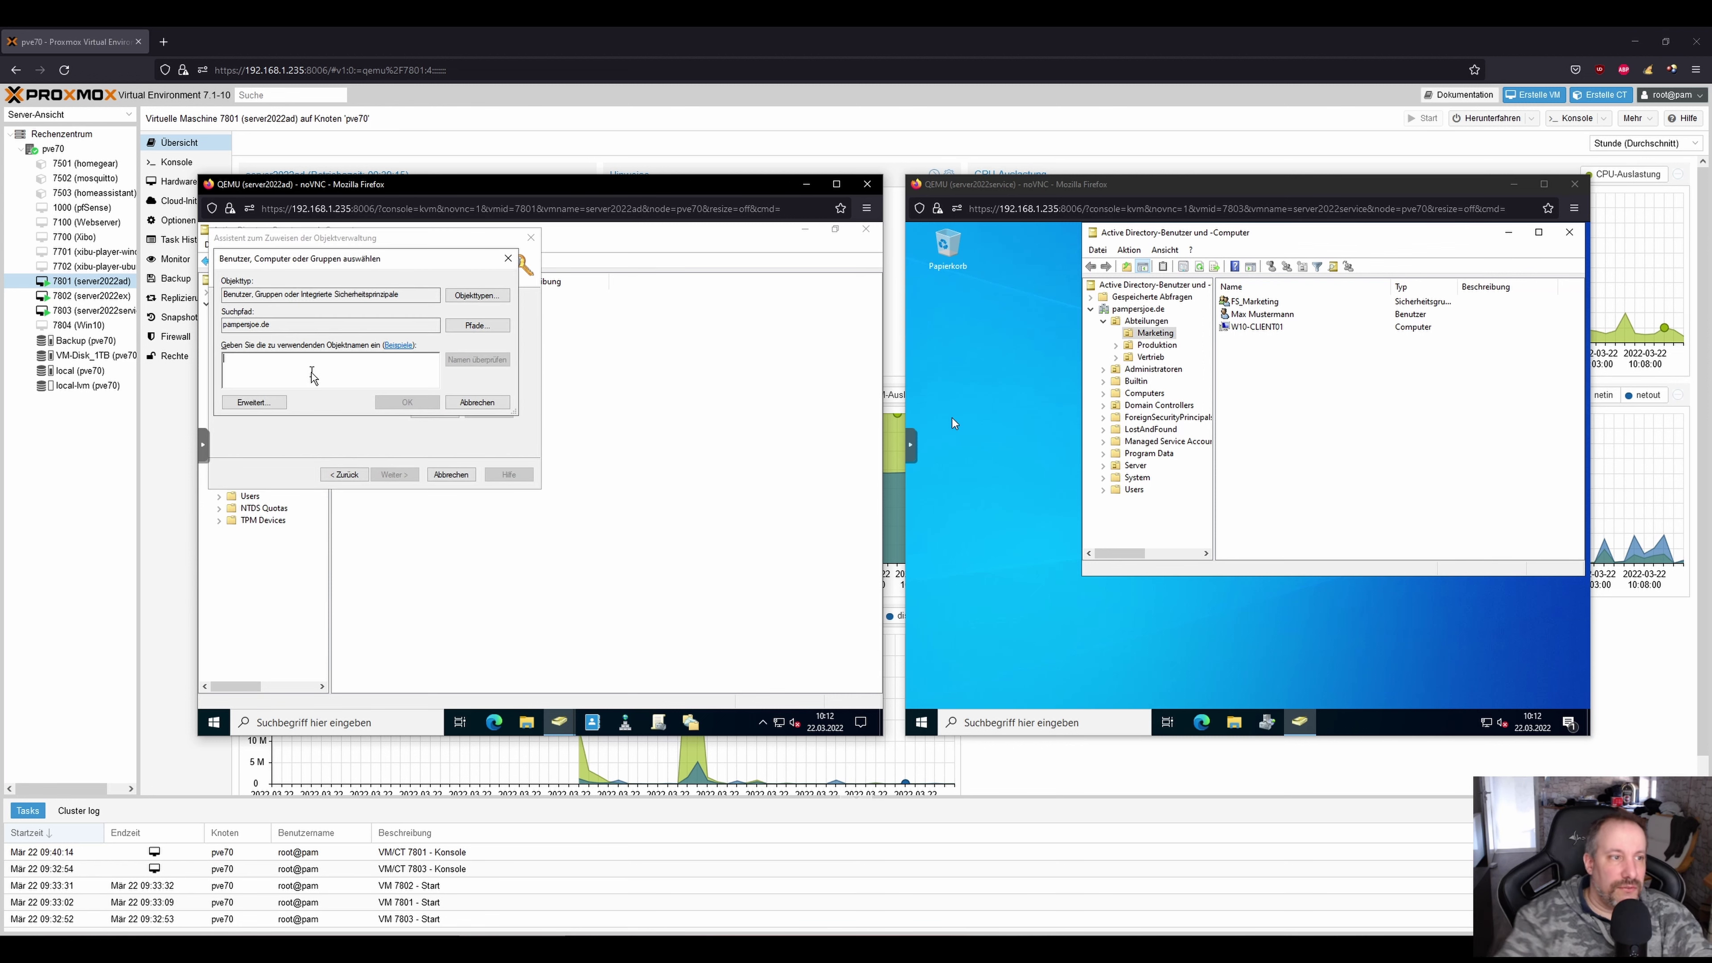
pyautogui.write('hel')
pyautogui.press('Return')
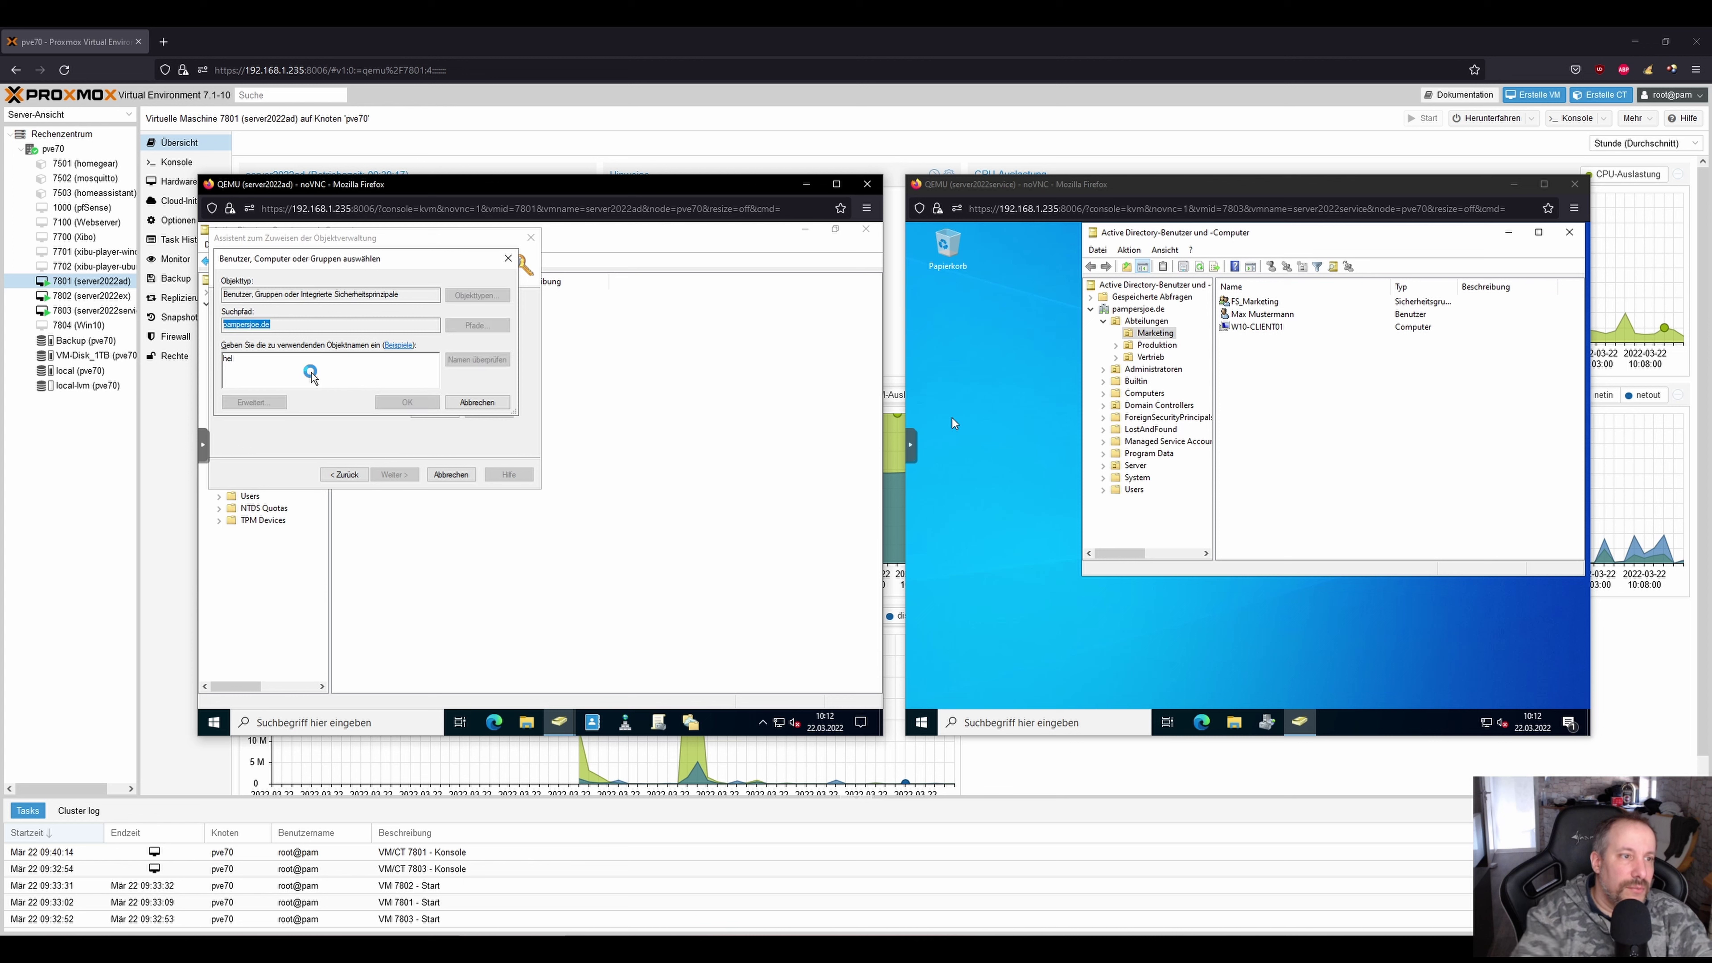
pyautogui.click(405, 402)
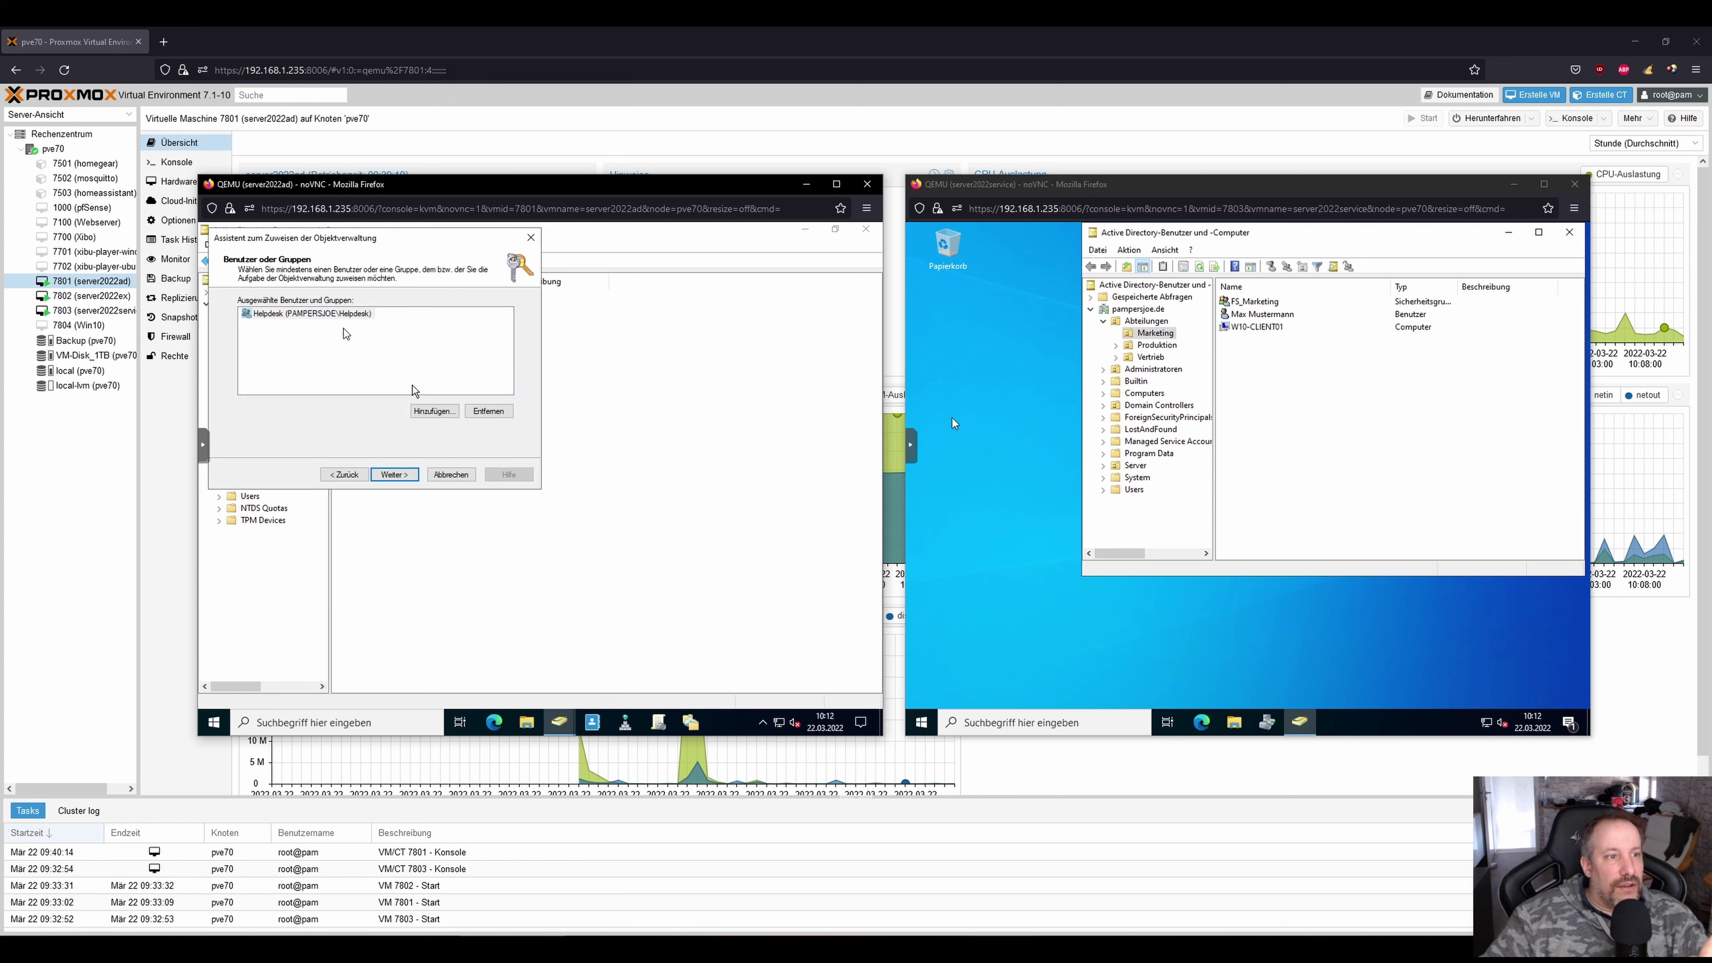
pyautogui.click(394, 474)
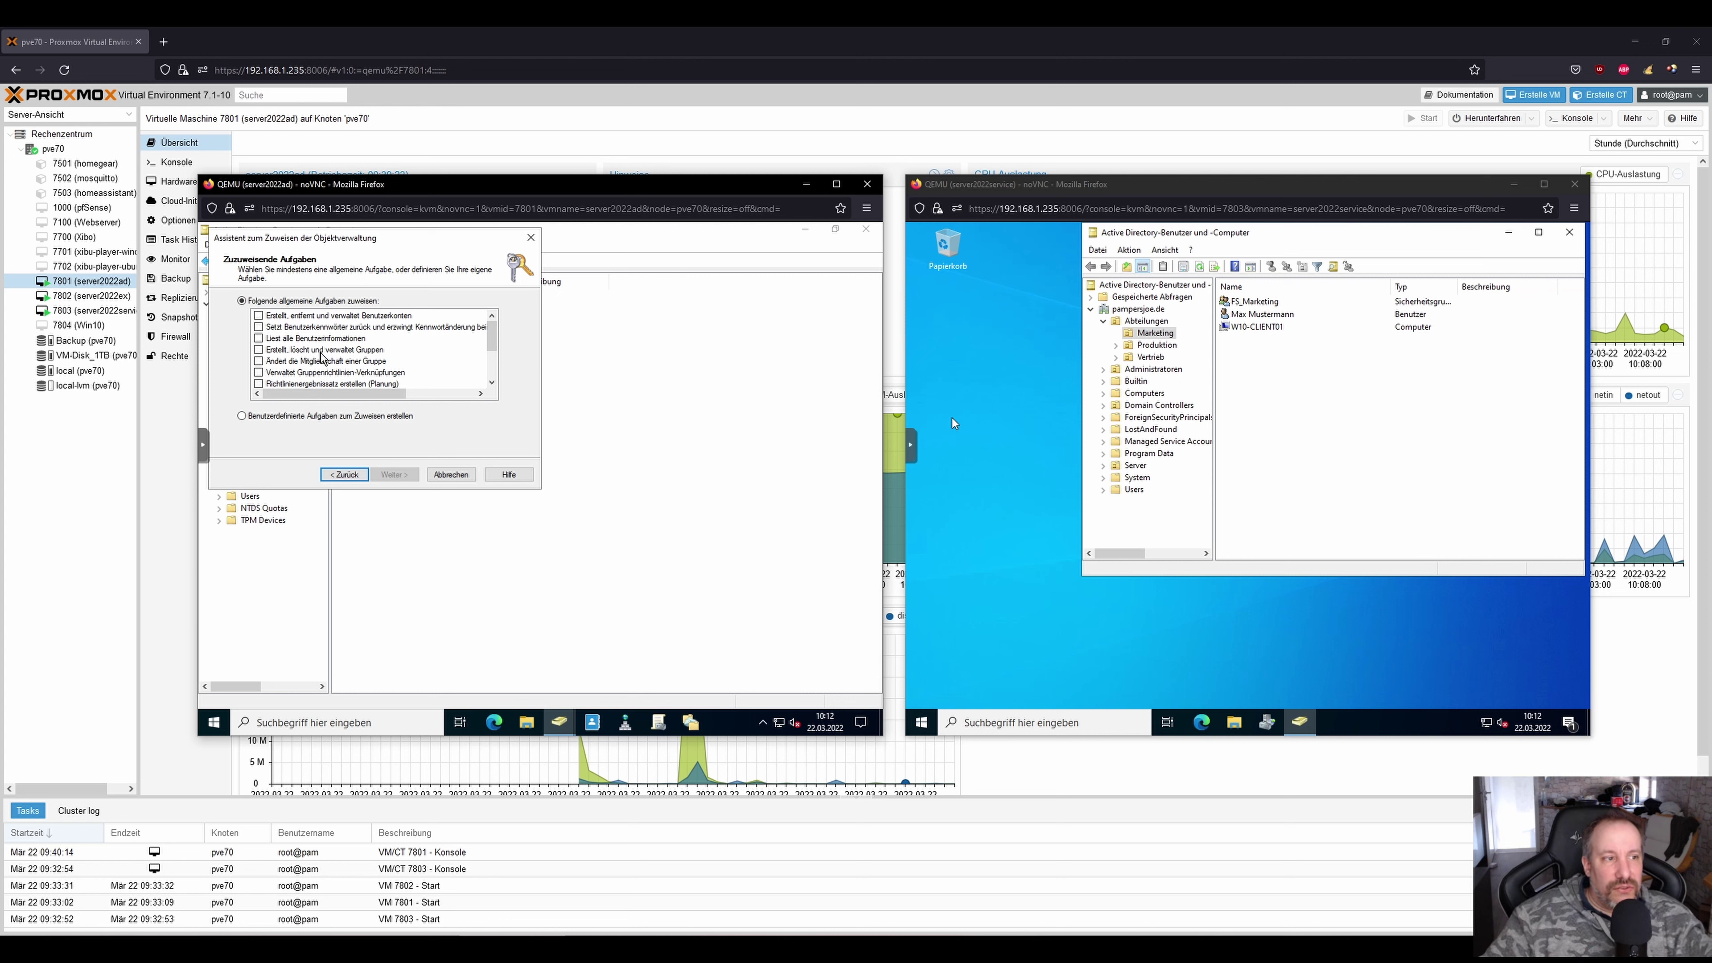
pyautogui.click(310, 415)
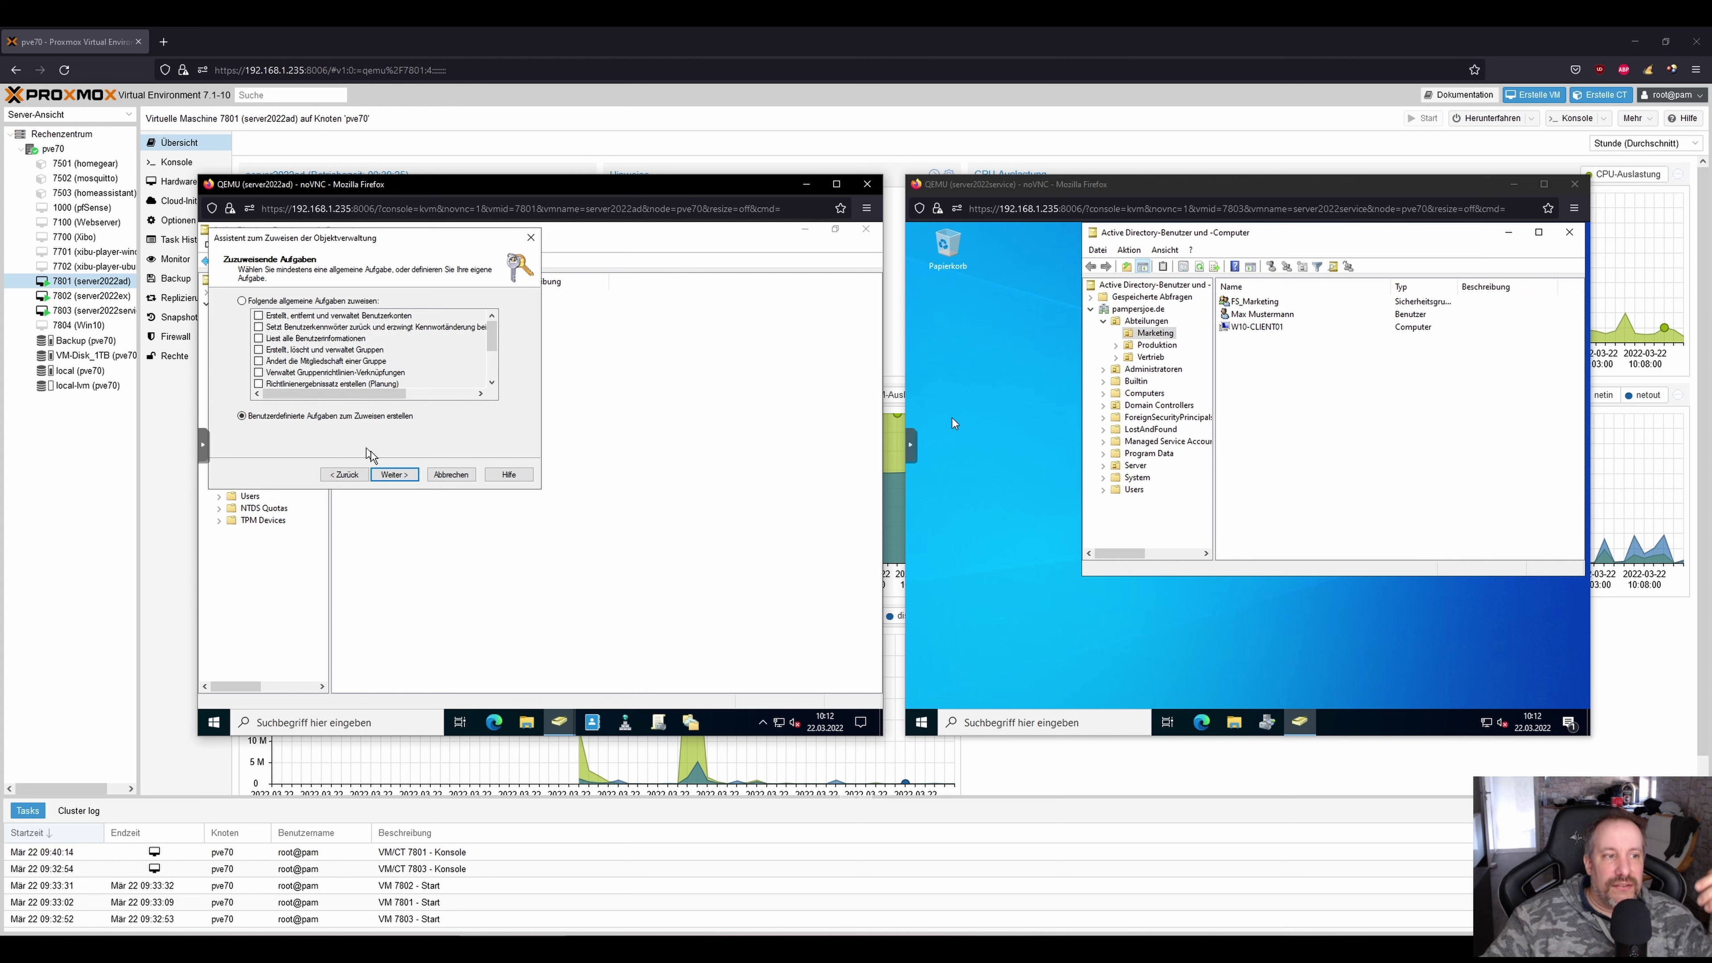
pyautogui.click(380, 475)
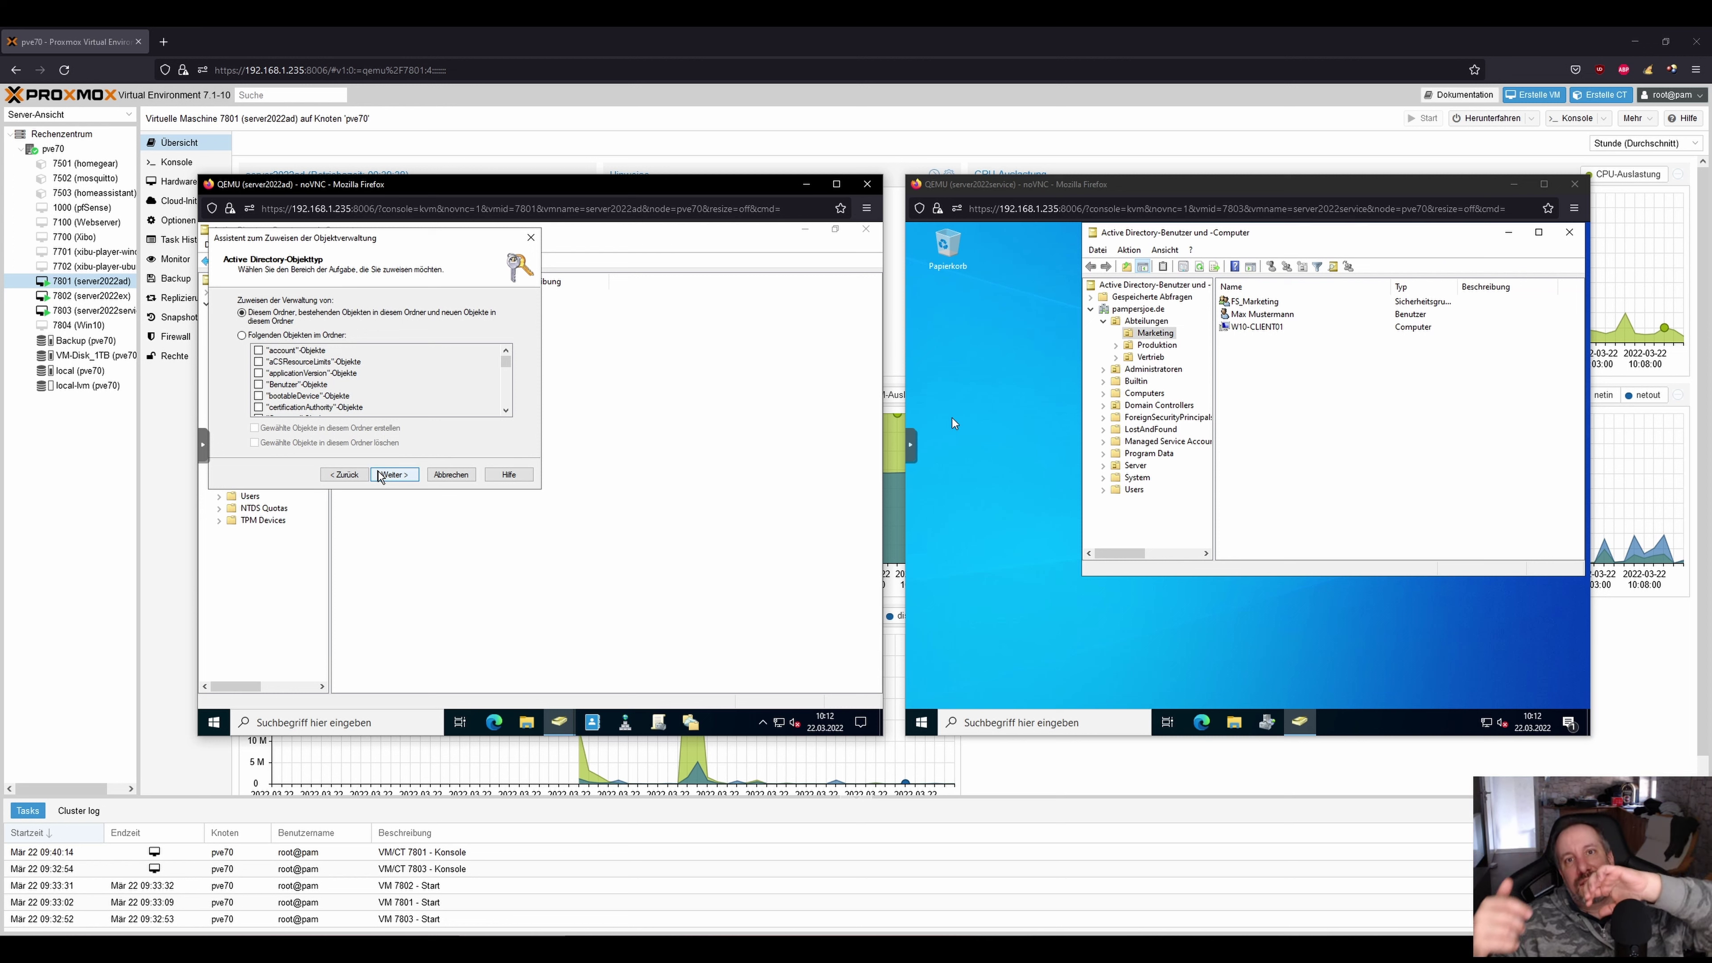
pyautogui.click(450, 475)
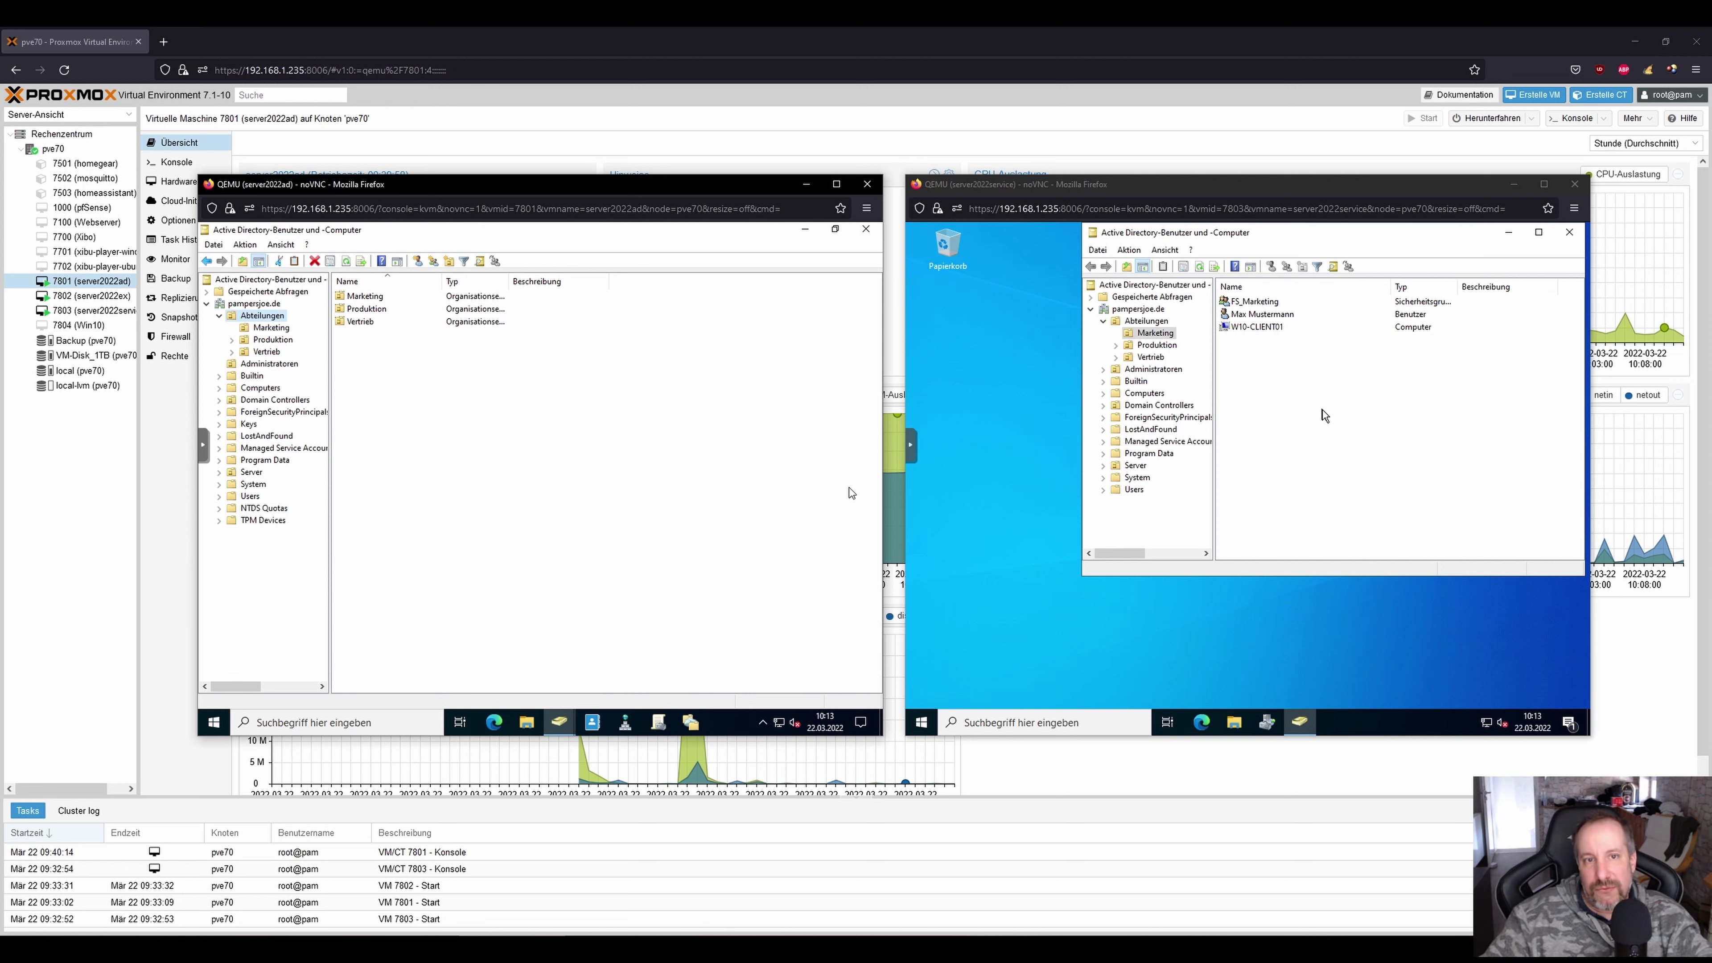
# Drag the service VM's ADUC window lower and to the left on its desktop.
pyautogui.click(1341, 232)
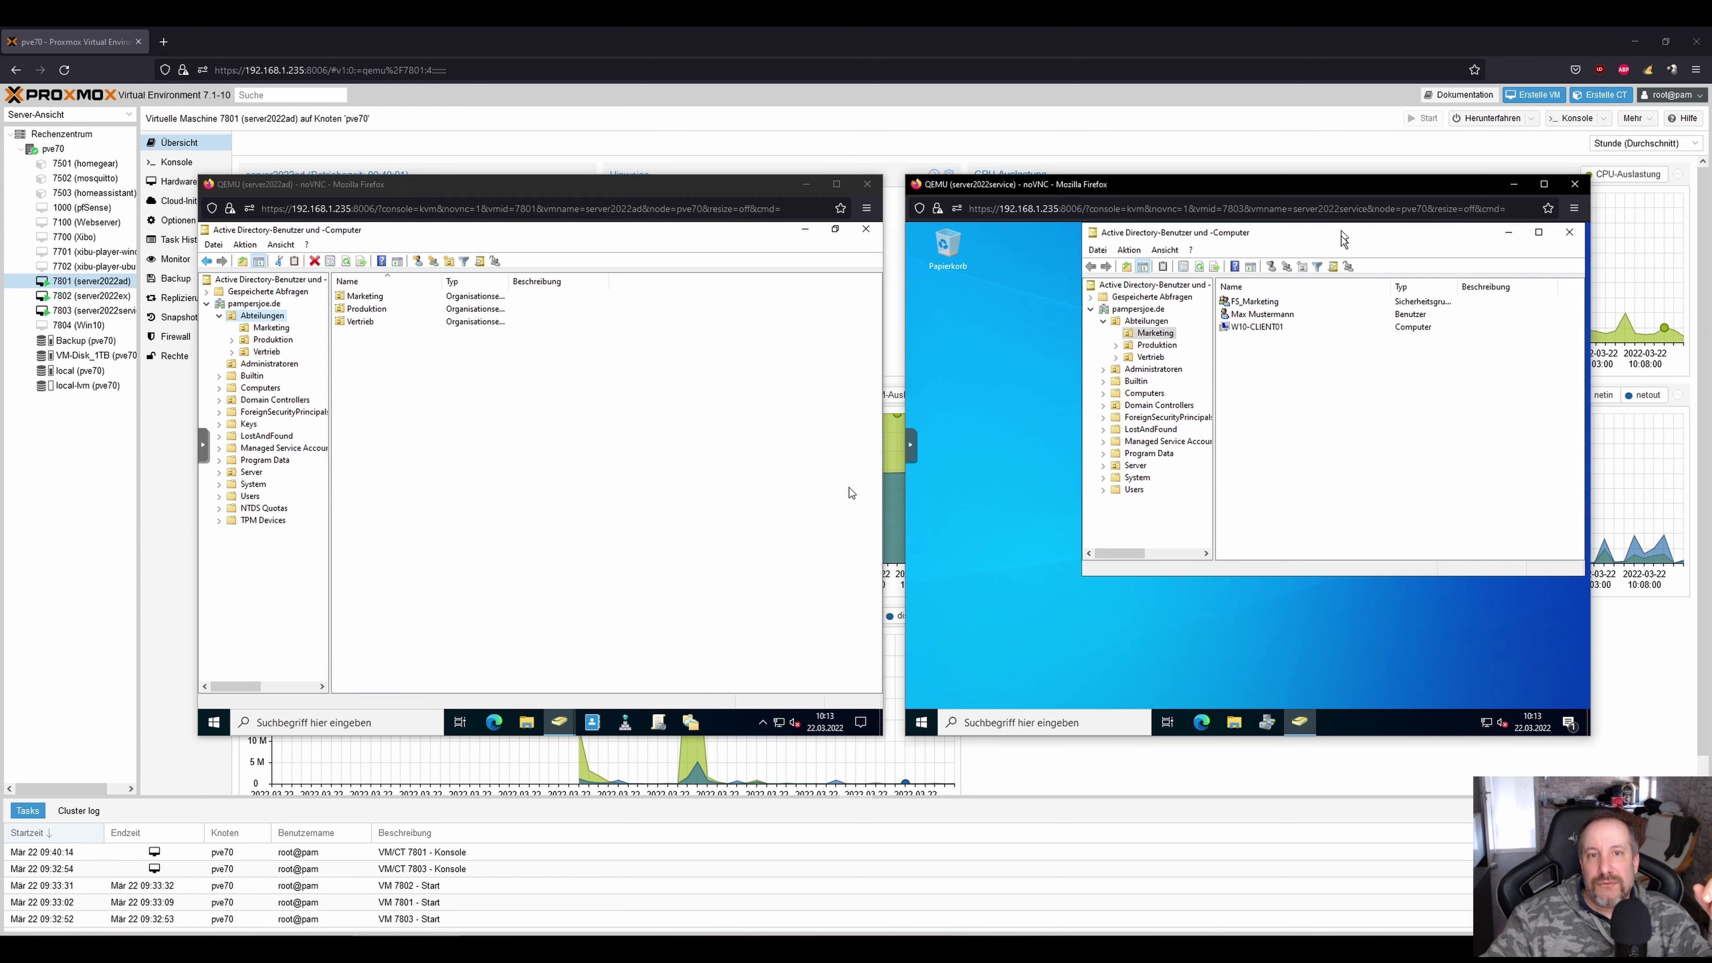
pyautogui.moveTo(1237, 299); pyautogui.dragTo(1237, 298)
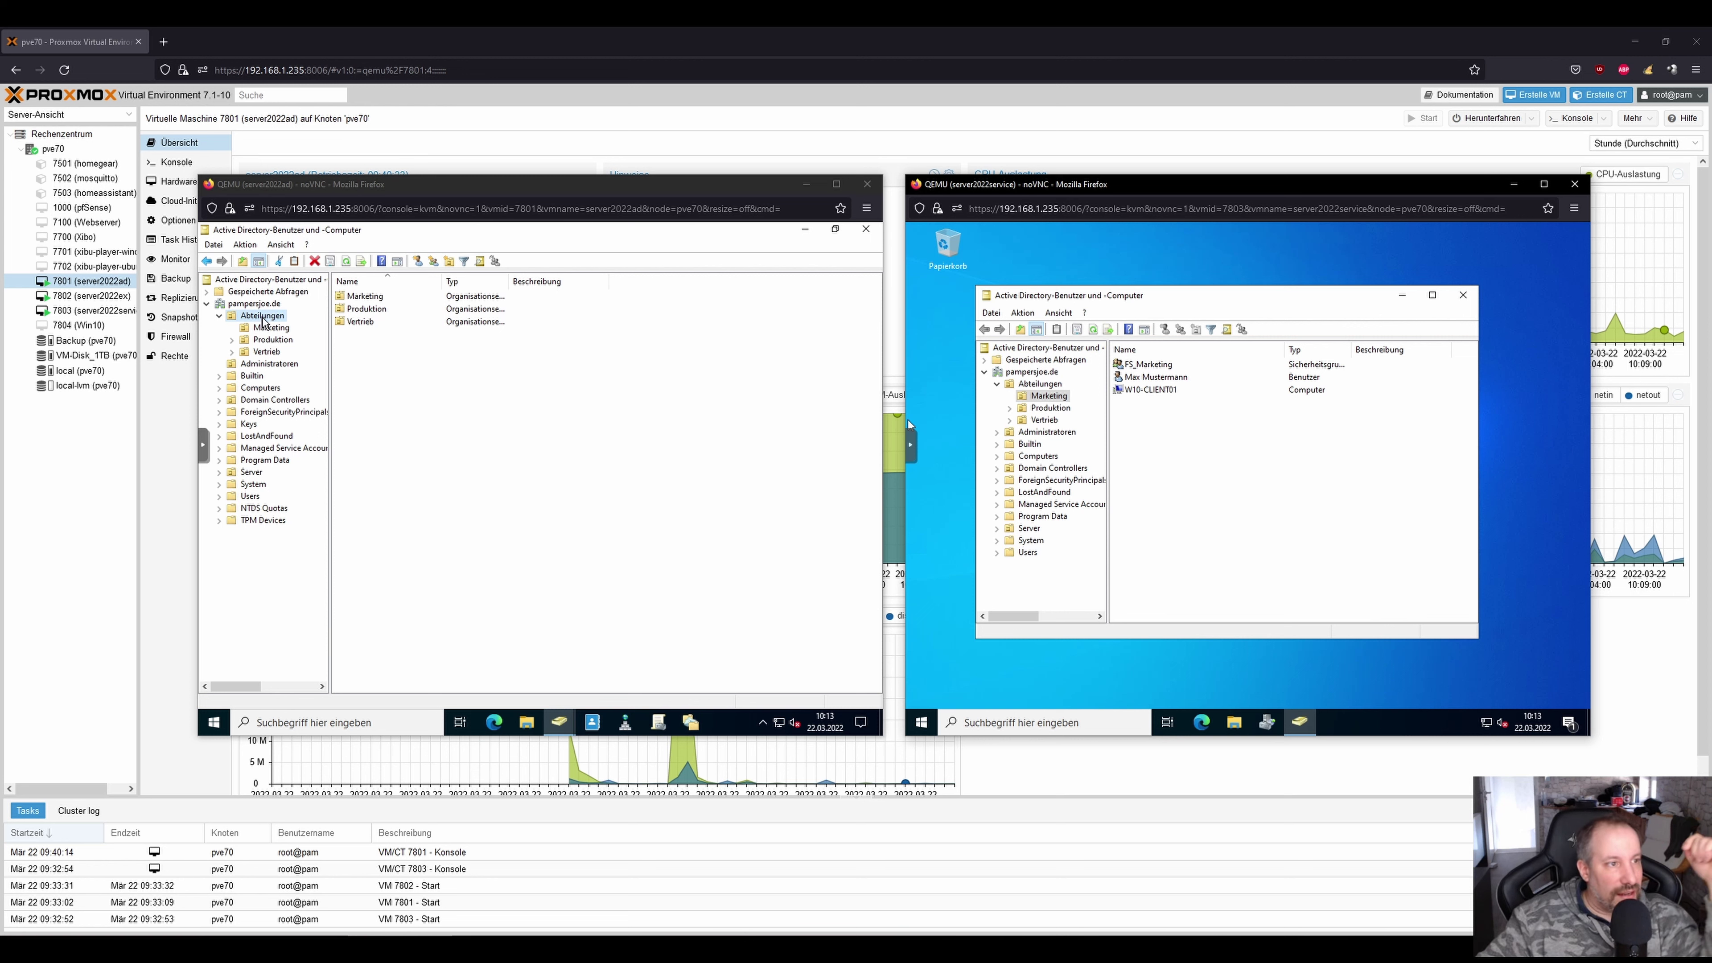
# Open Abteilungen's advanced security settings and remove Helpdesk's password-reset permission entry.
pyautogui.rightClick(263, 317)
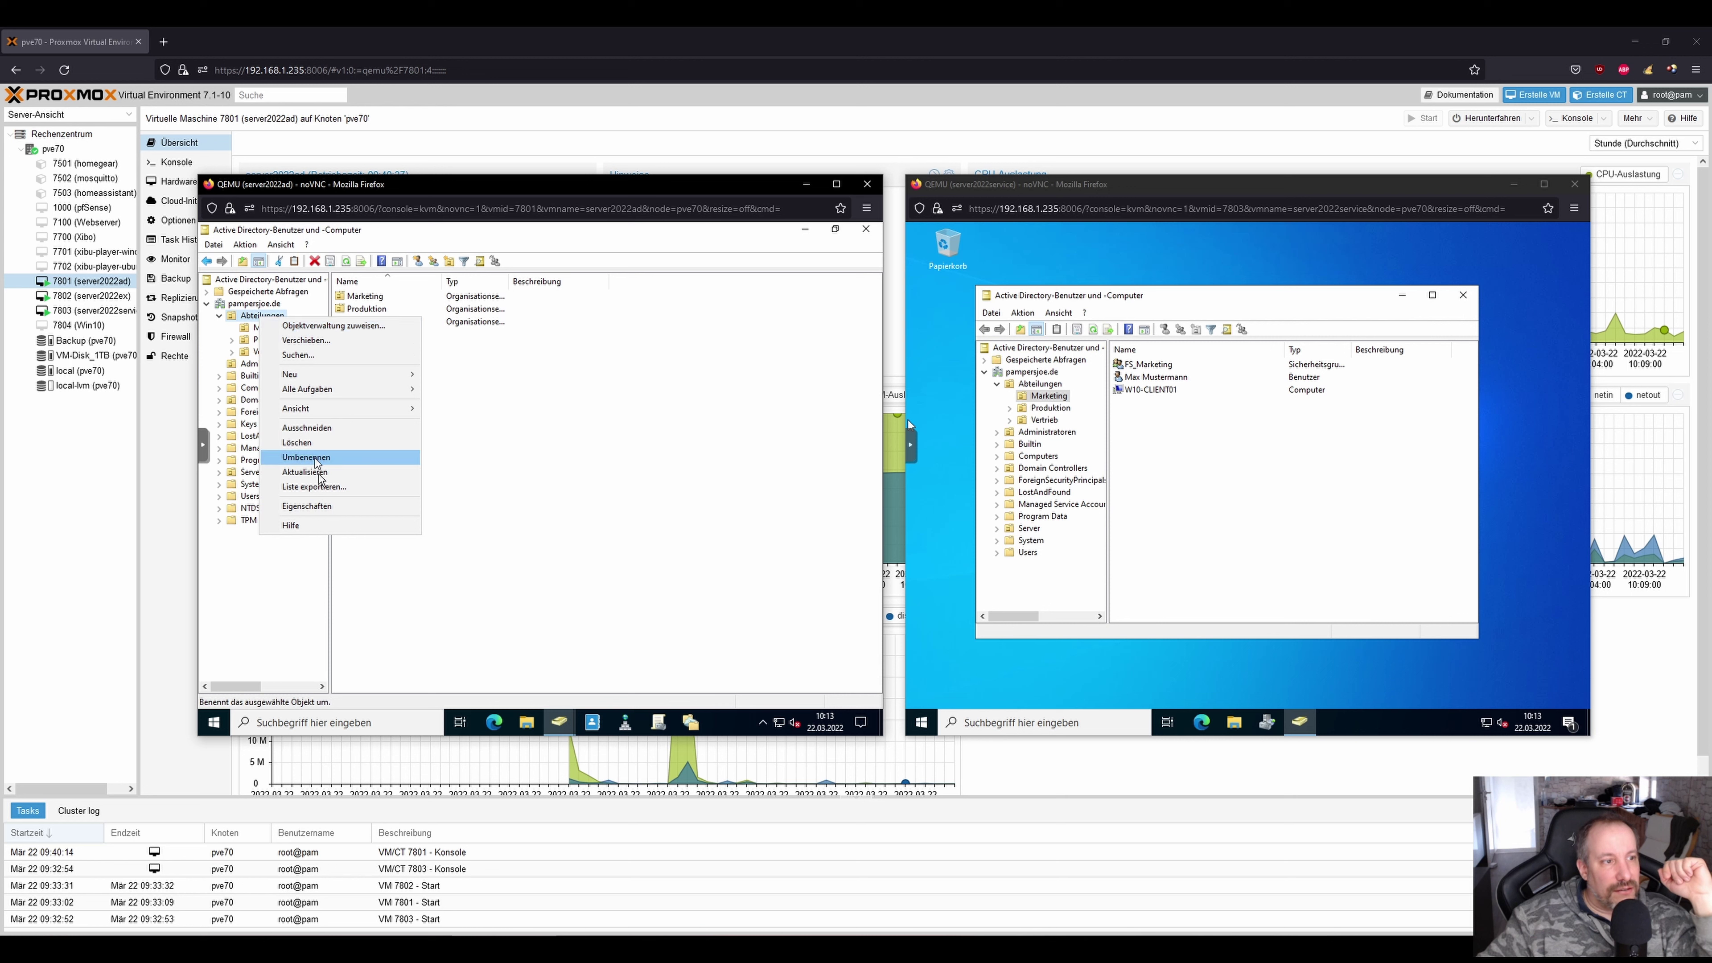
pyautogui.click(317, 506)
pyautogui.click(484, 335)
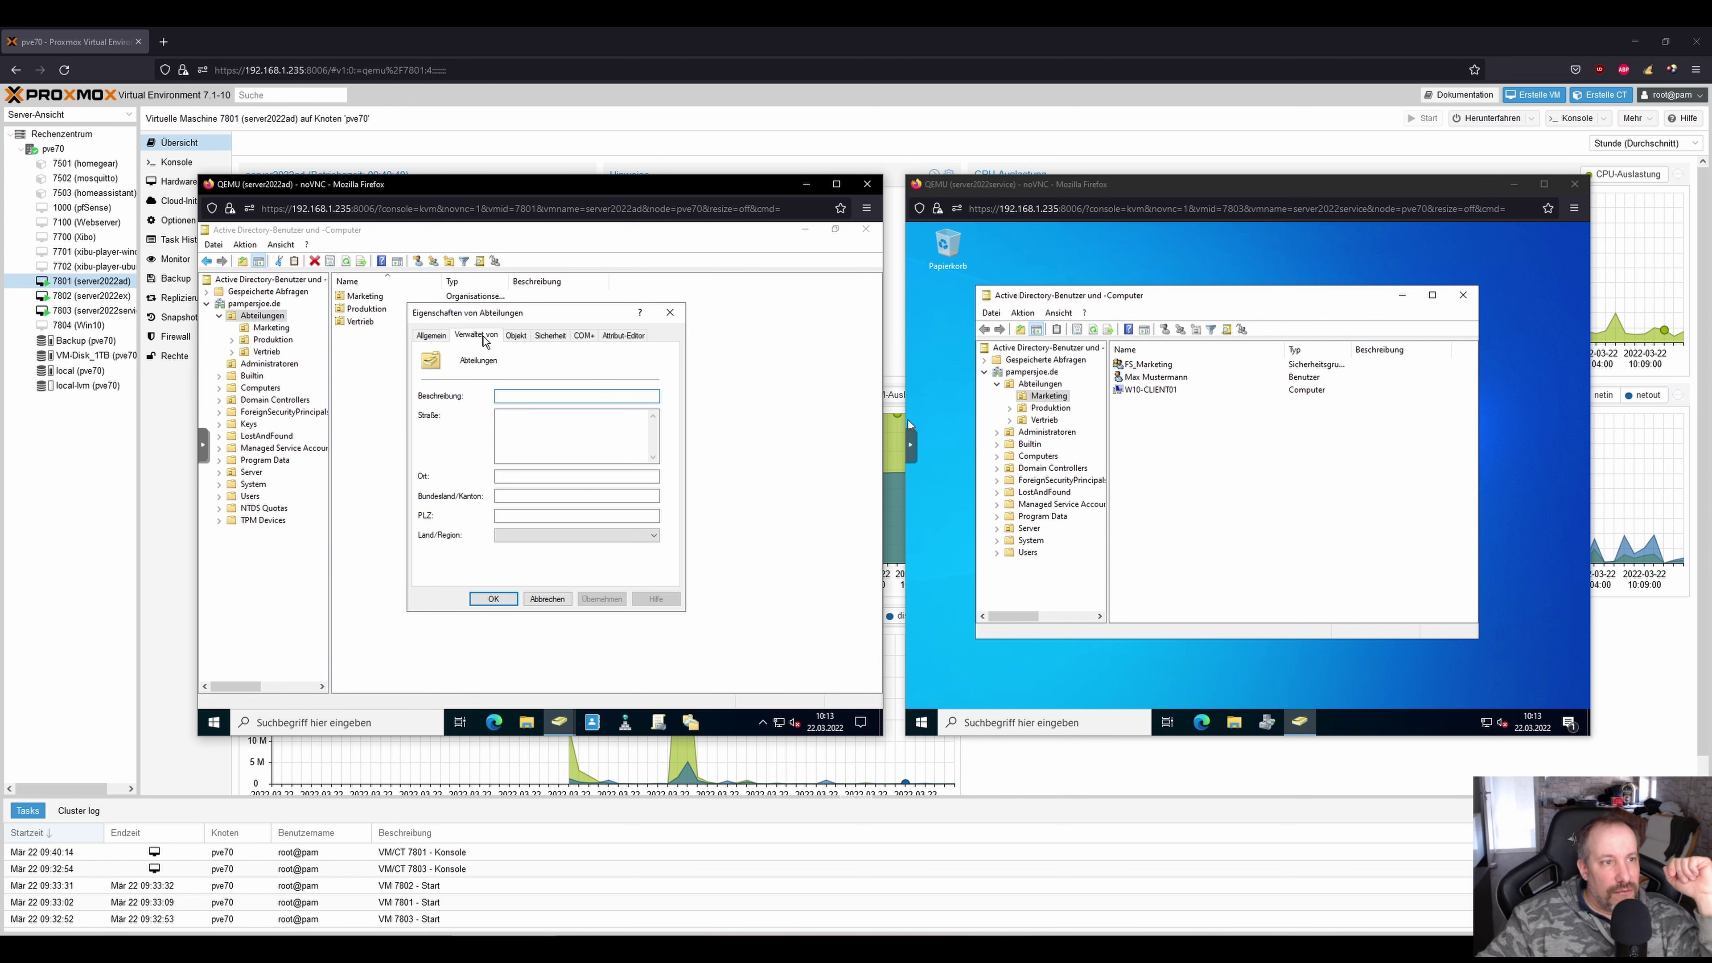
pyautogui.click(551, 336)
pyautogui.click(640, 560)
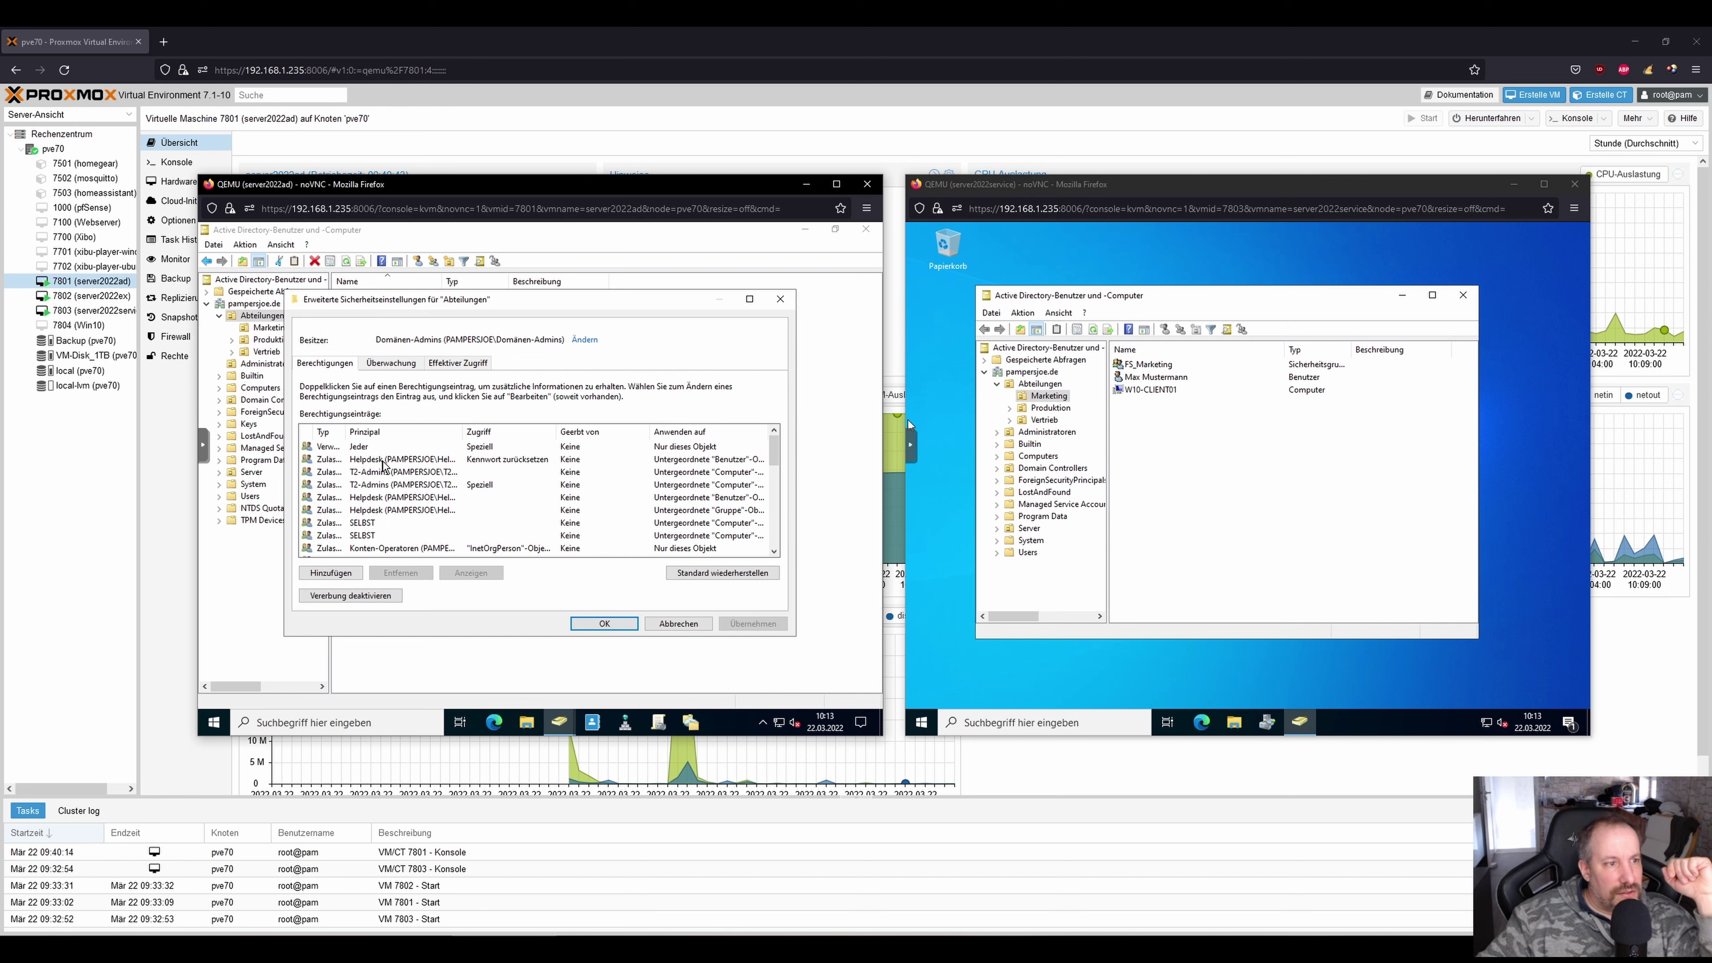
pyautogui.click(384, 460)
pyautogui.click(407, 574)
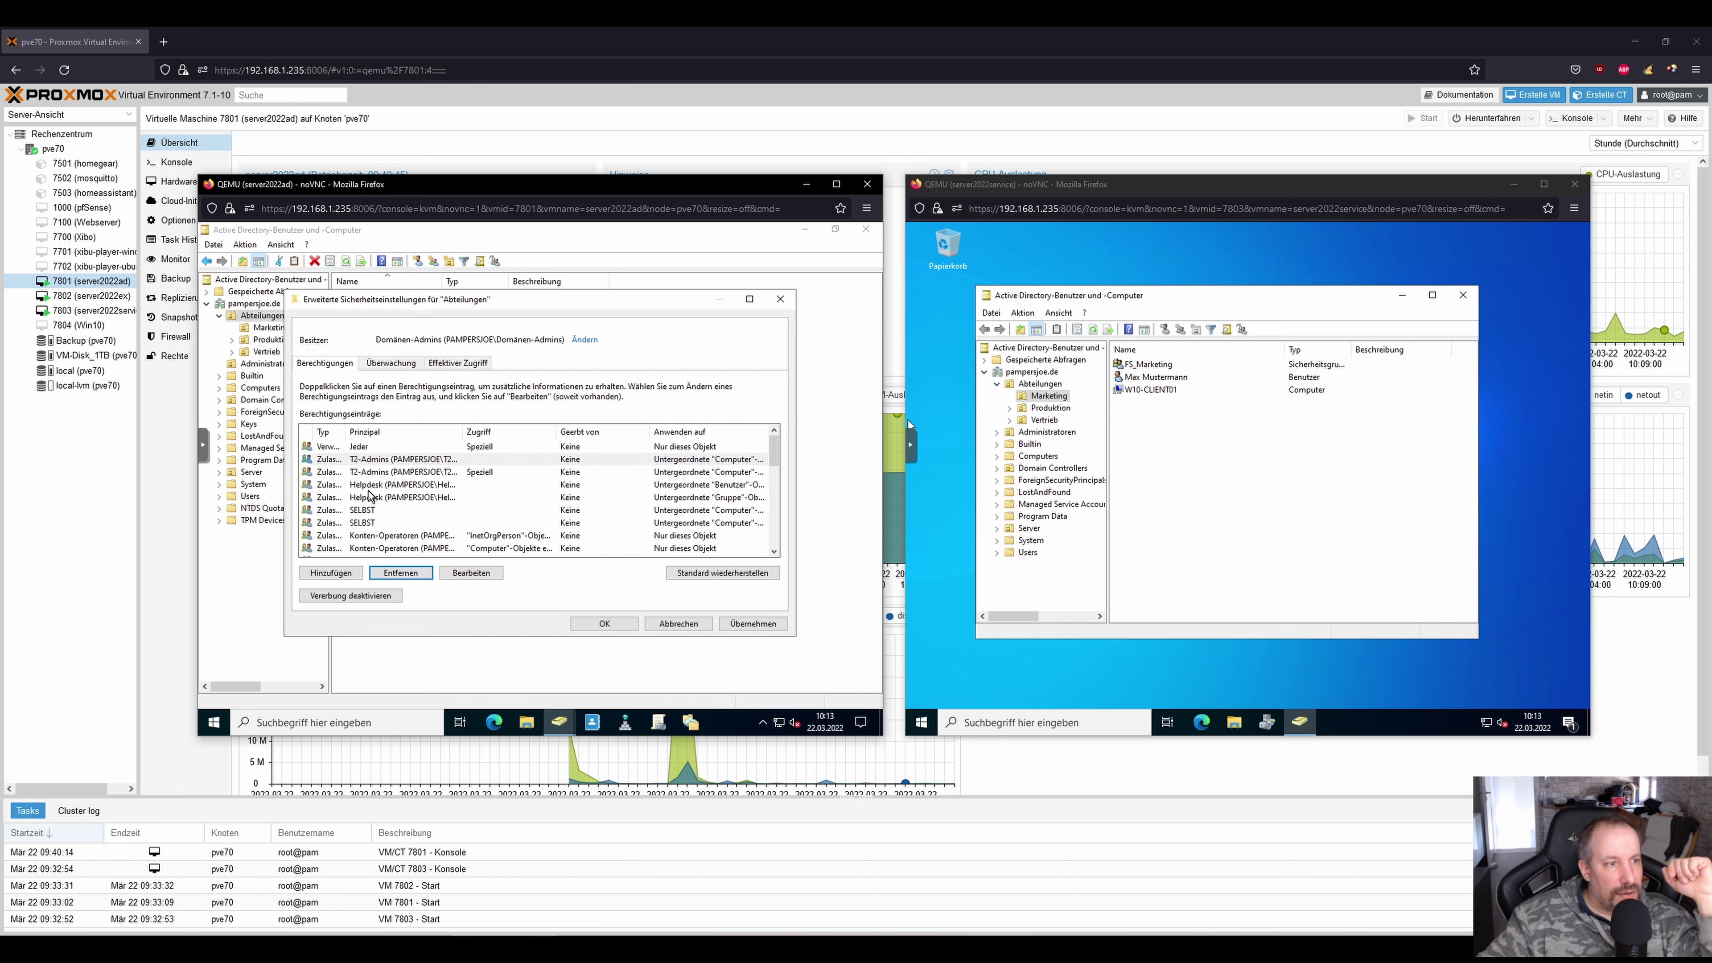
# Remove Helpdesk's user-object and group-object permission entries.
pyautogui.click(371, 484)
pyautogui.click(401, 572)
pyautogui.click(375, 487)
pyautogui.click(402, 573)
# Sort the permissions by principal, review the list, then discard the changes.
pyautogui.scroll(-1, 407, 503)
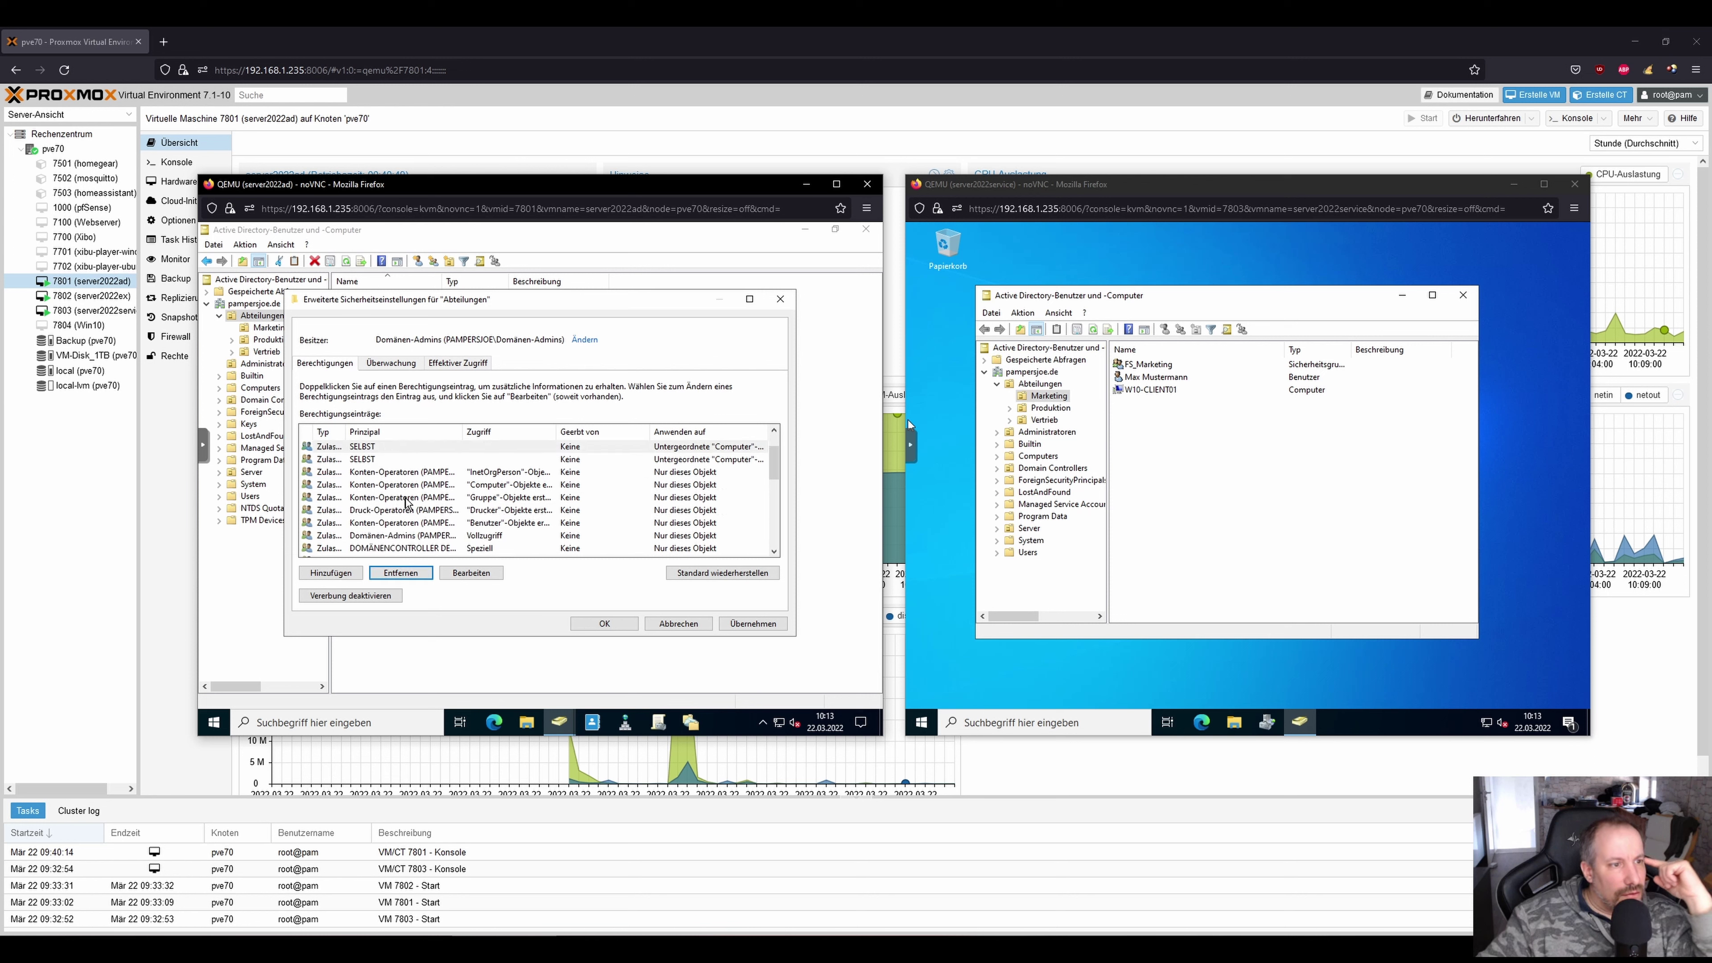
pyautogui.scroll(-5, 407, 503)
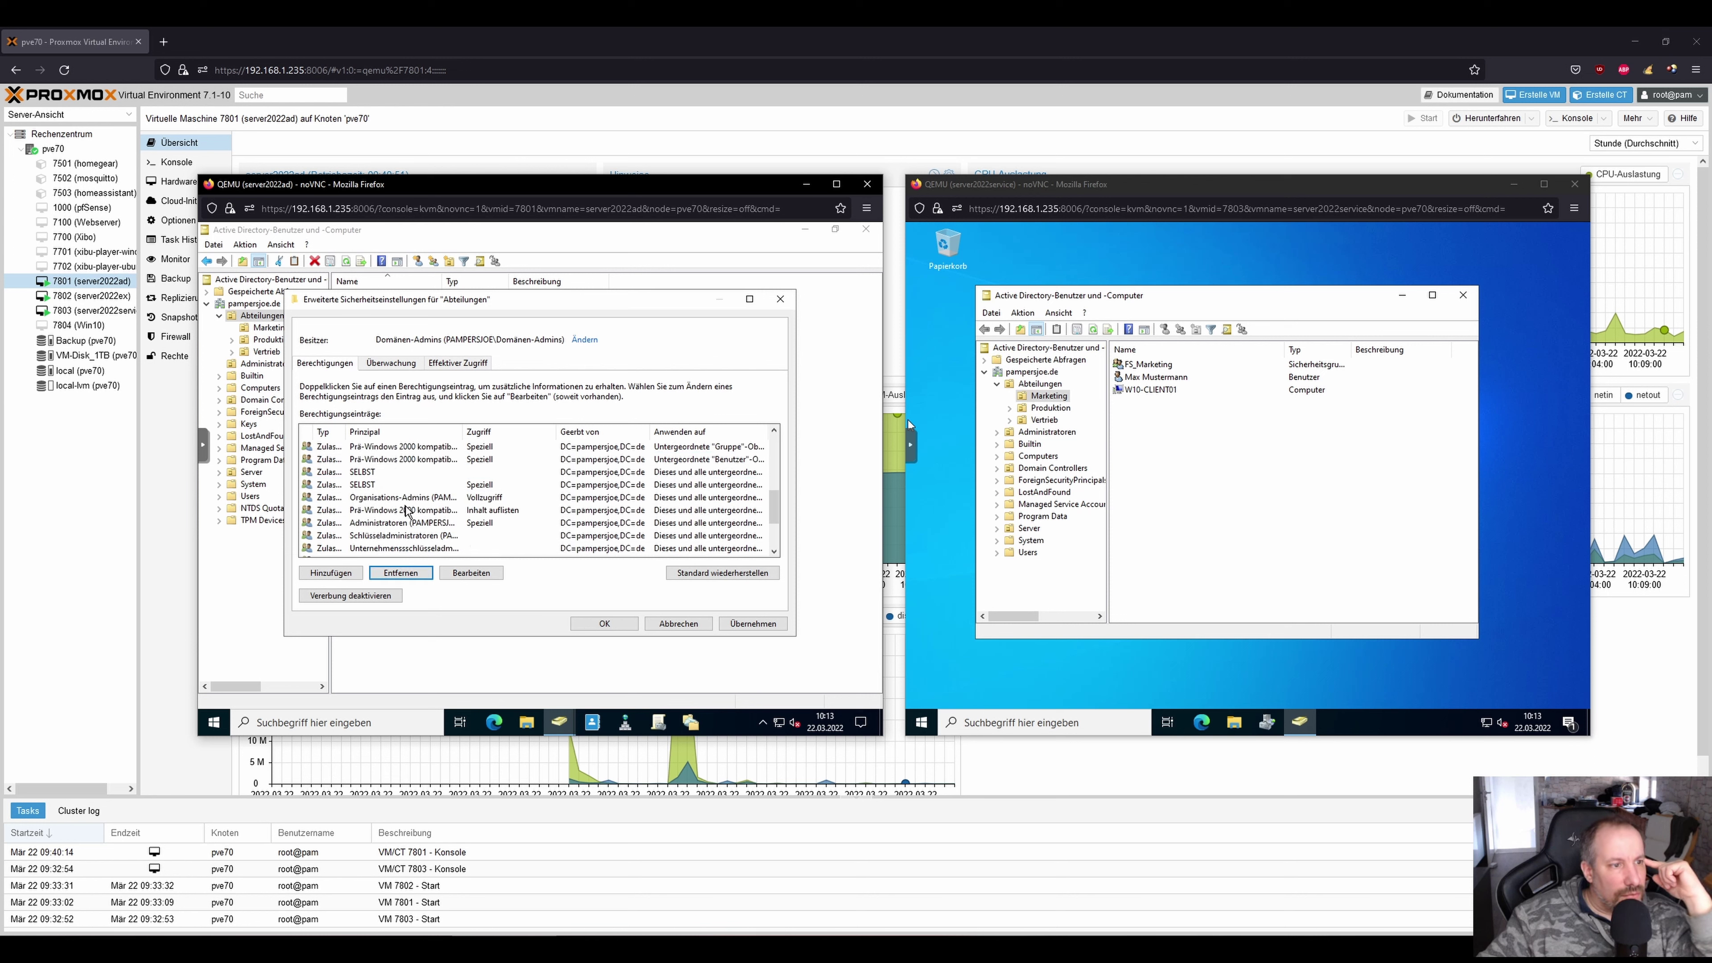
pyautogui.scroll(-1, 406, 511)
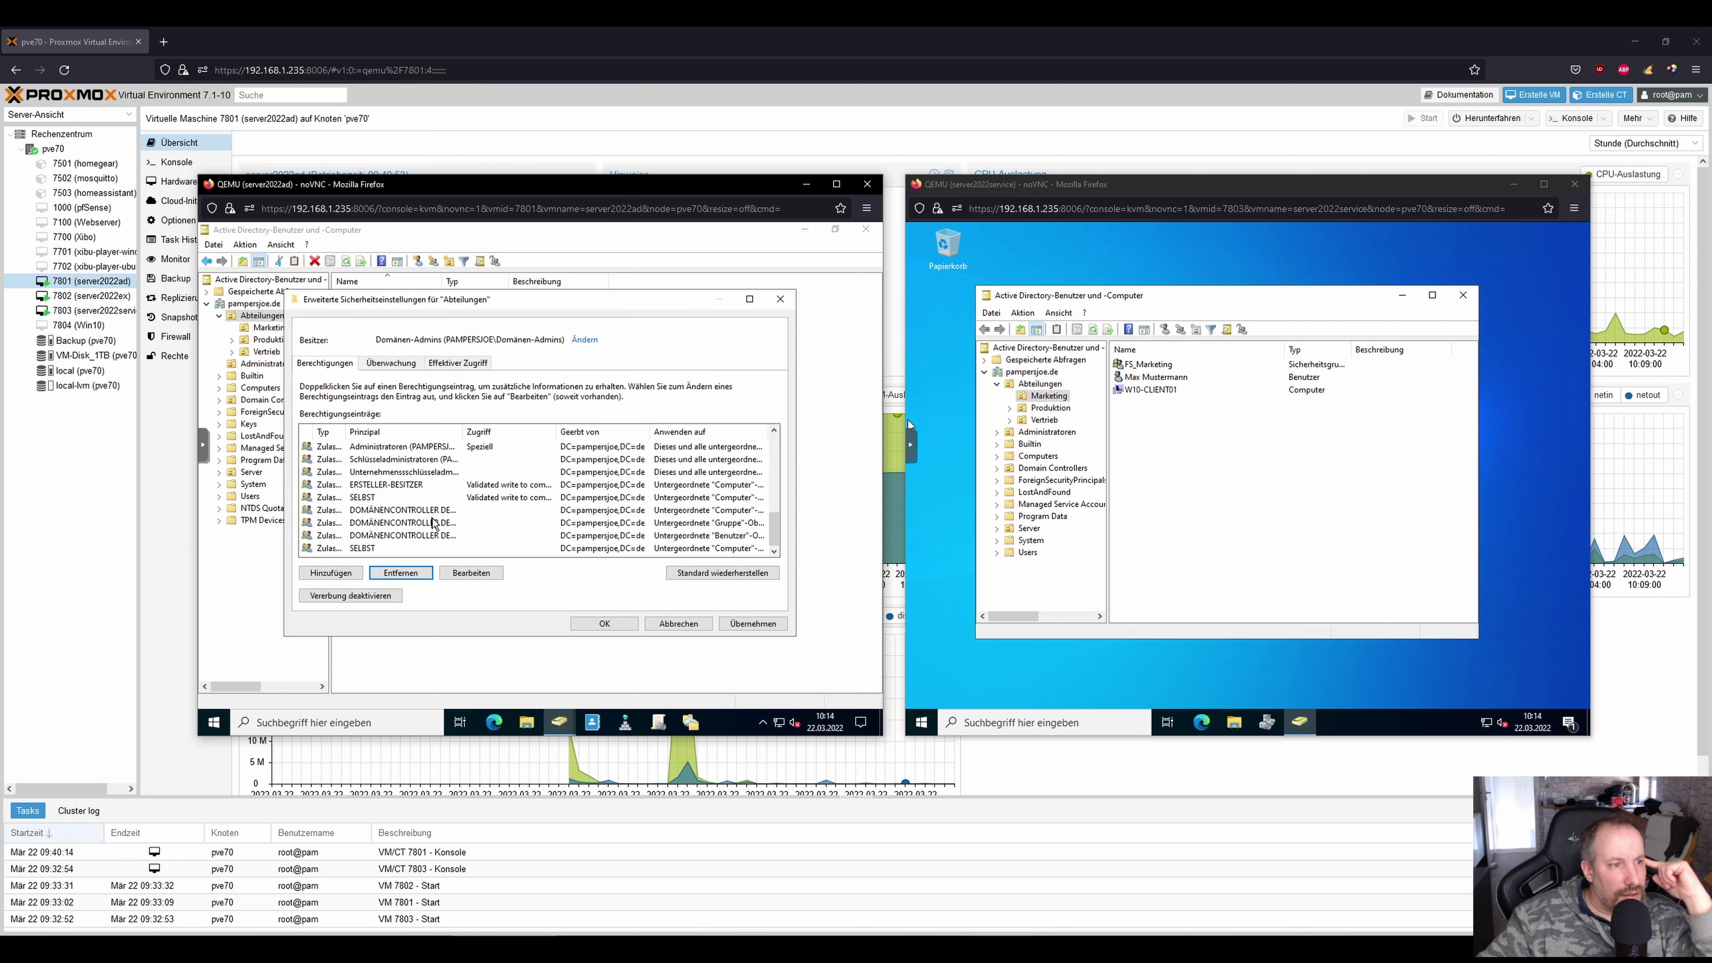
pyautogui.scroll(7, 411, 485)
pyautogui.click(396, 437)
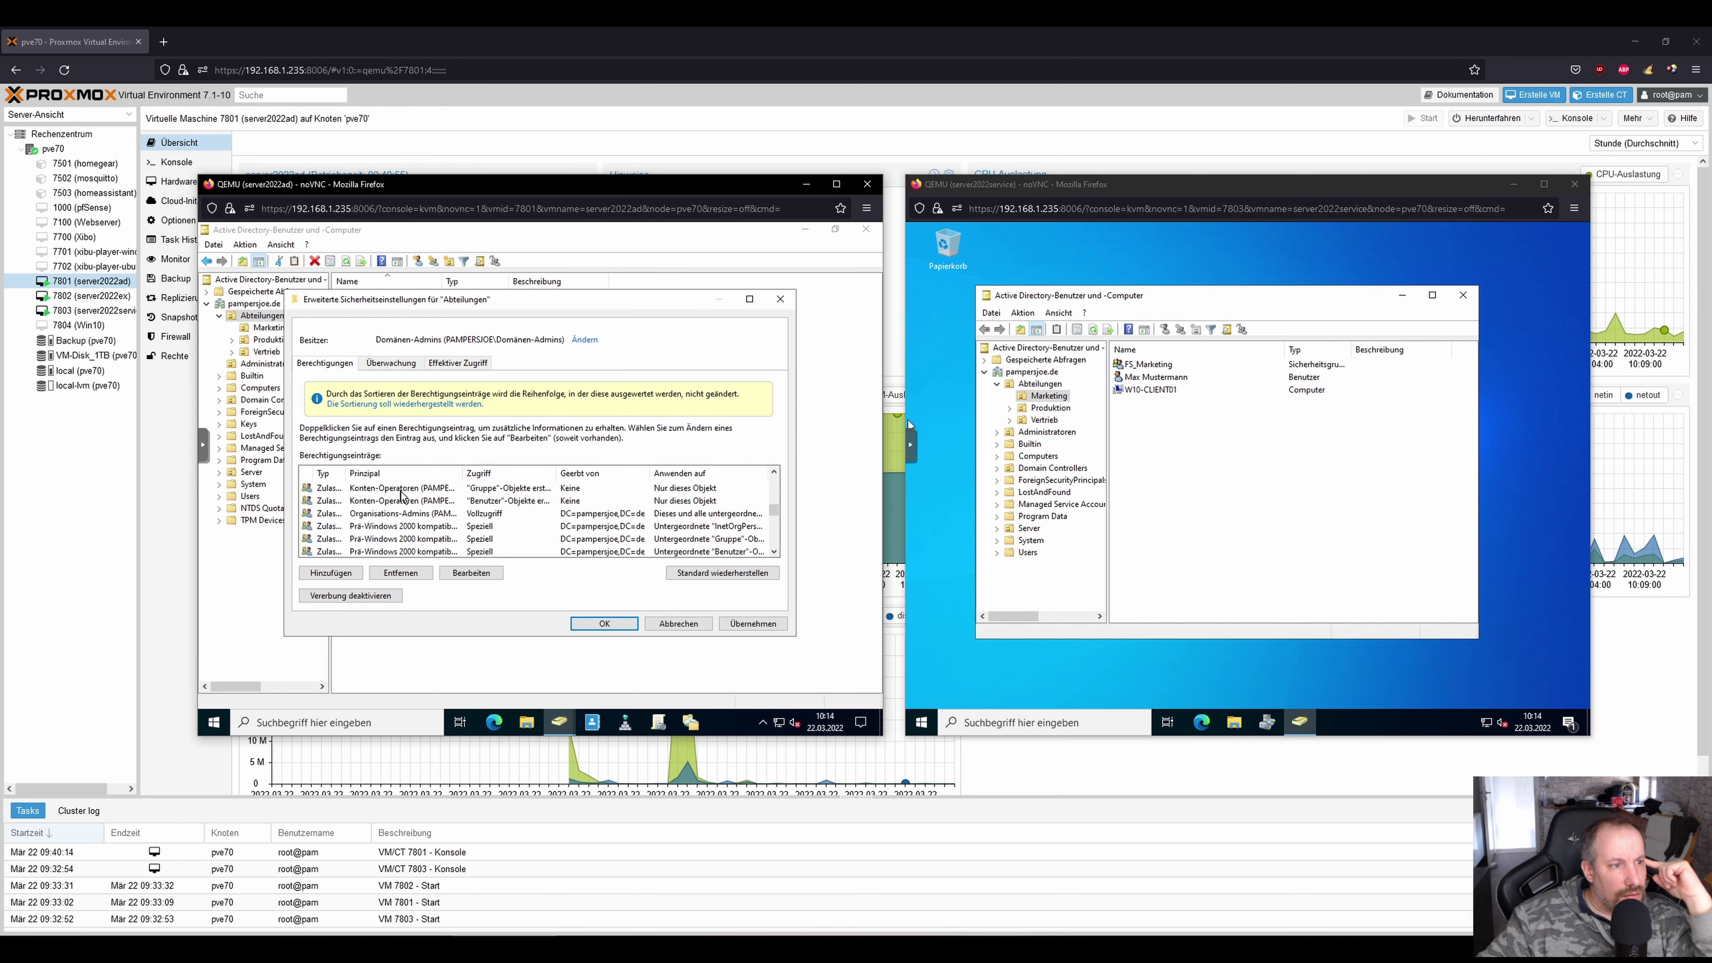
pyautogui.scroll(-3, 415, 505)
pyautogui.click(418, 514)
pyautogui.scroll(5, 417, 514)
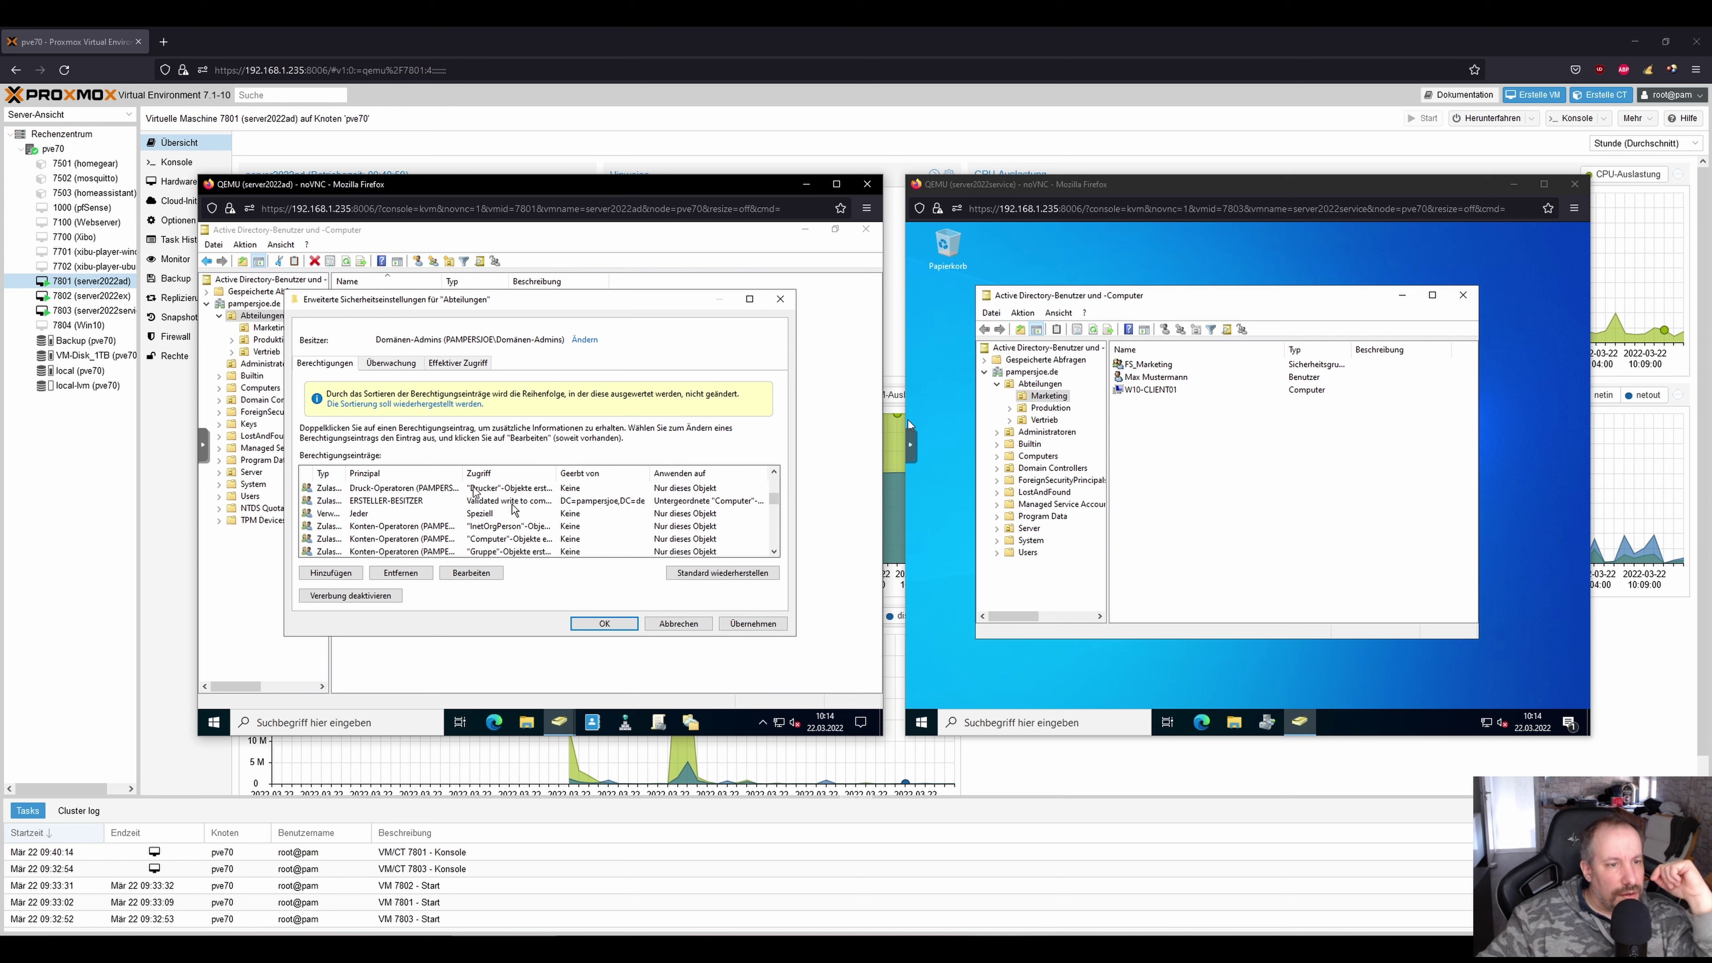
pyautogui.click(678, 624)
# Reopen advanced settings and remove Helpdesk's Kennwort zurücksetzen, Gruppe and Benutzer entries.
pyautogui.click(657, 565)
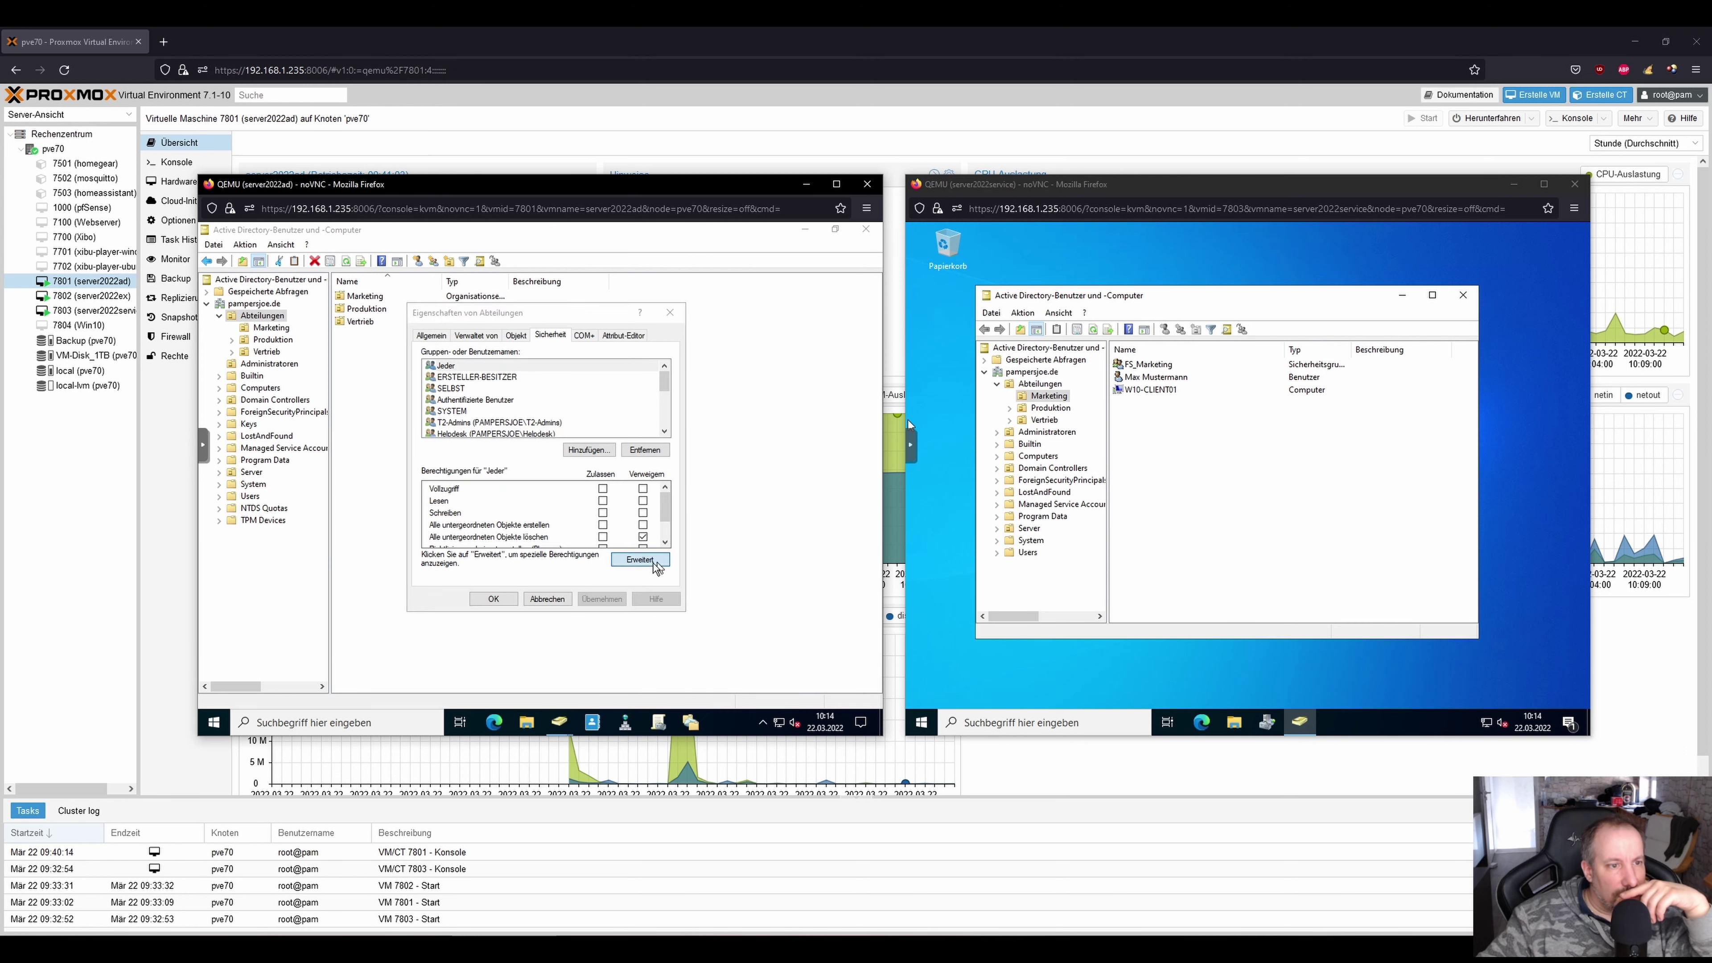
pyautogui.click(468, 459)
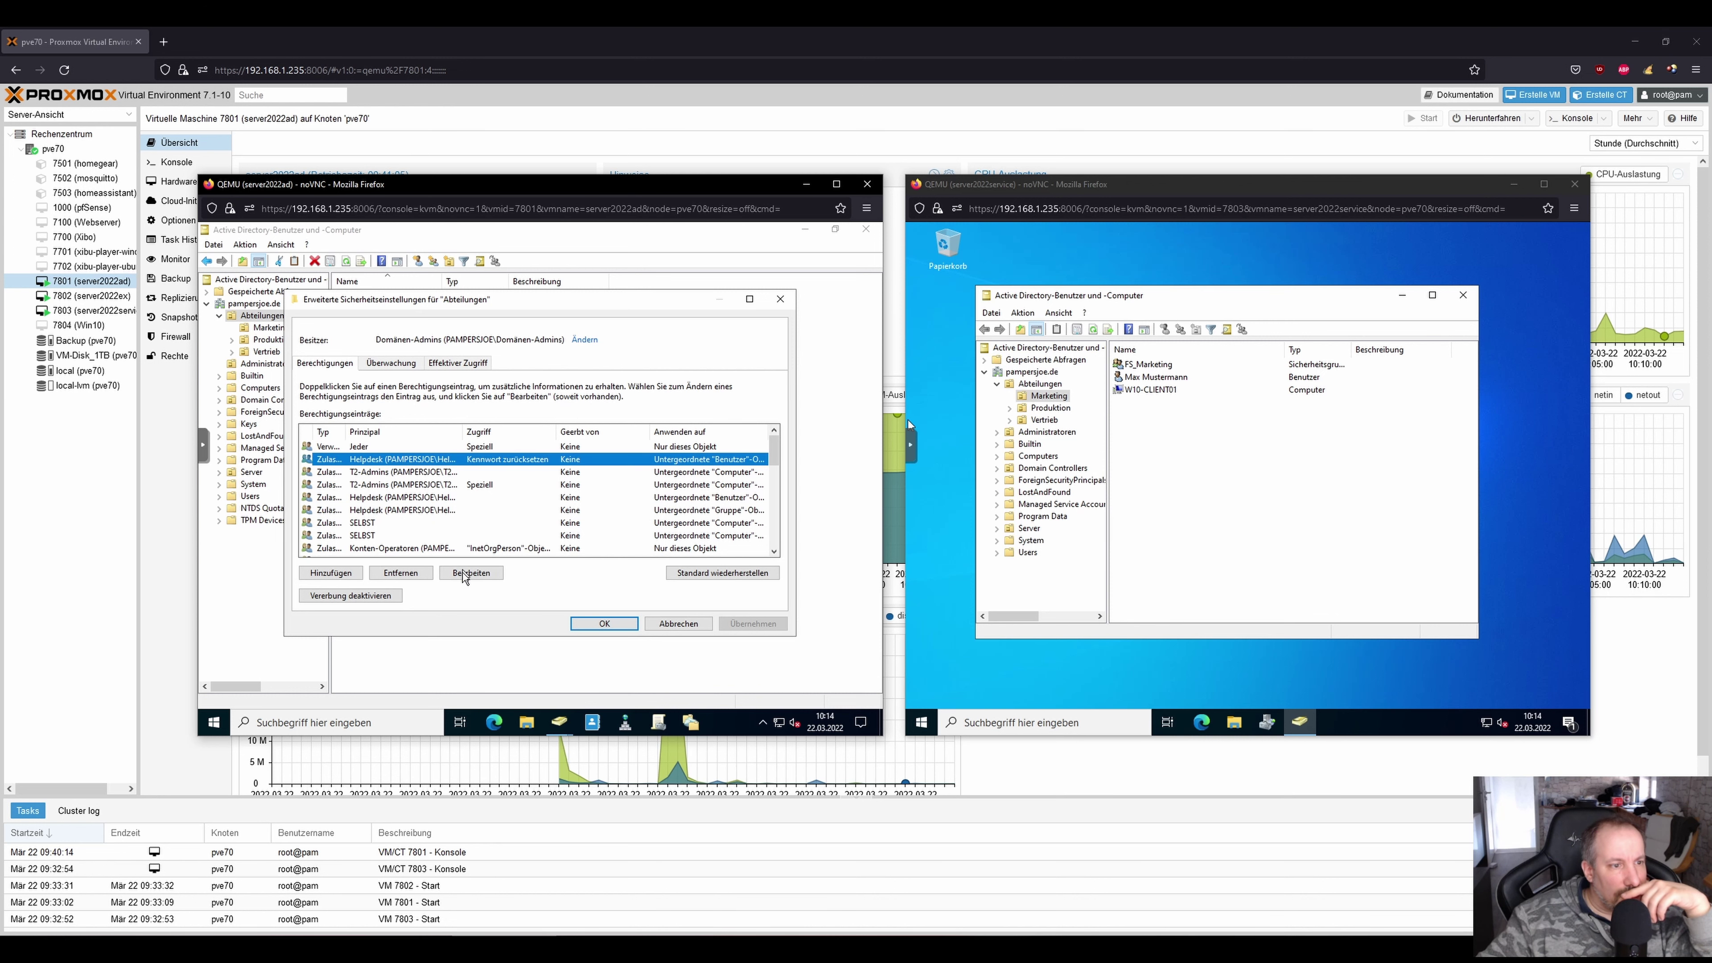
pyautogui.click(401, 573)
pyautogui.click(377, 498)
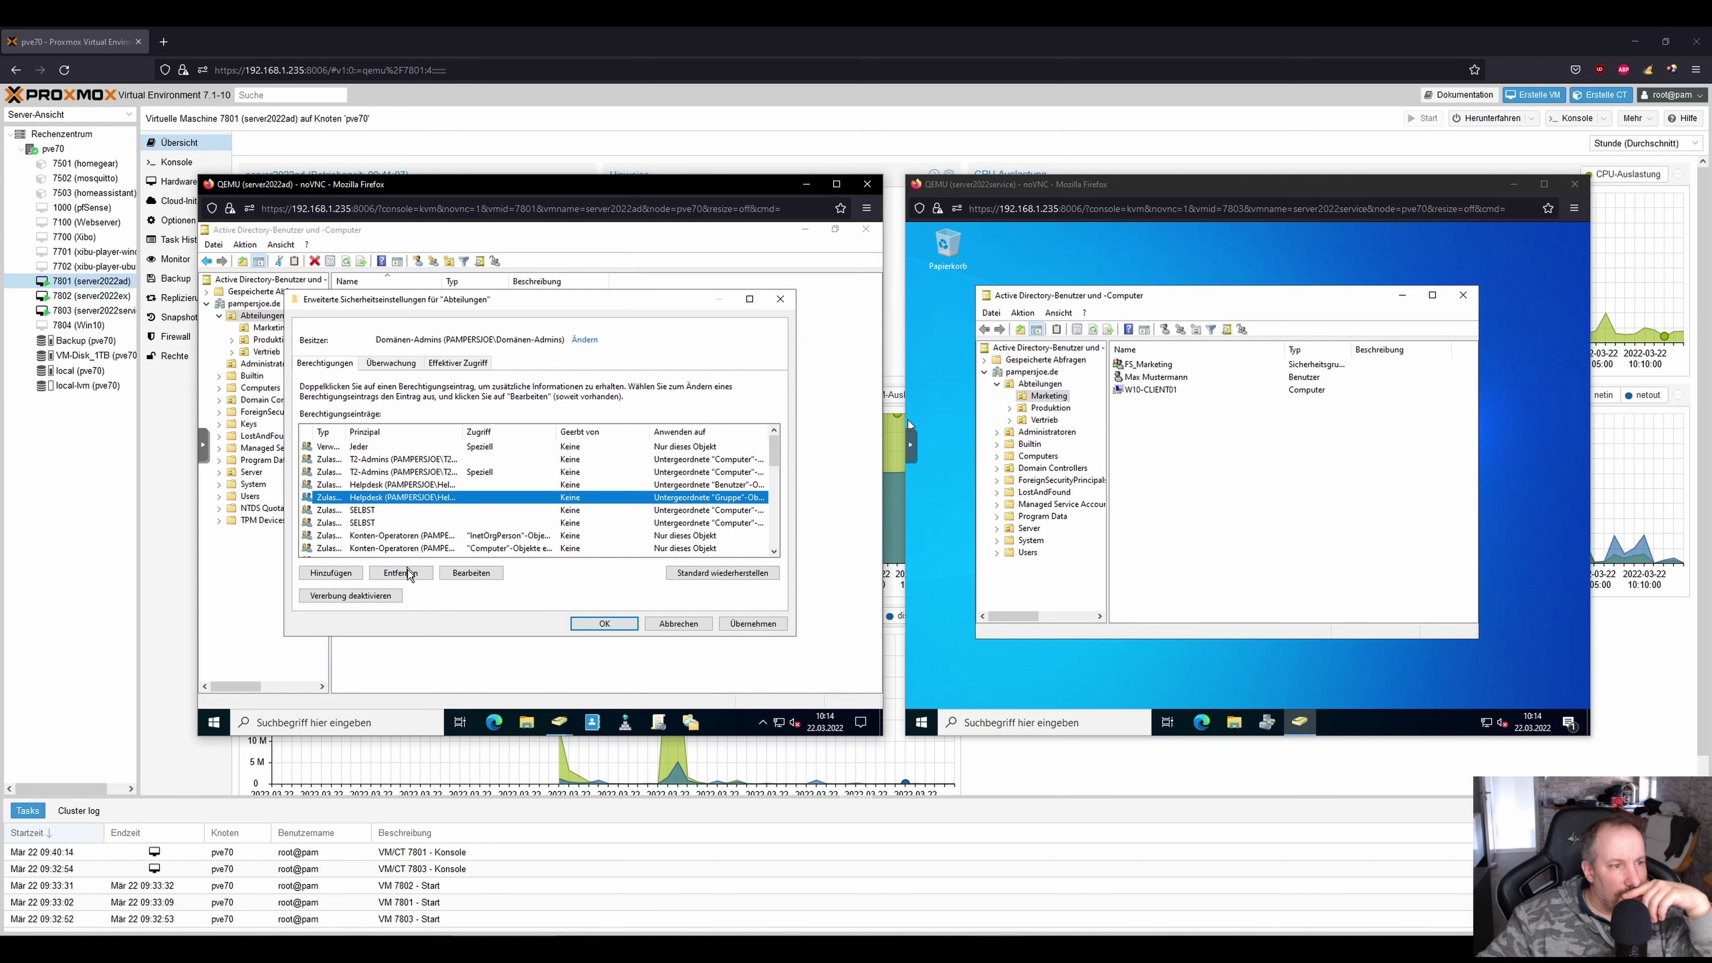
pyautogui.click(401, 573)
pyautogui.click(388, 484)
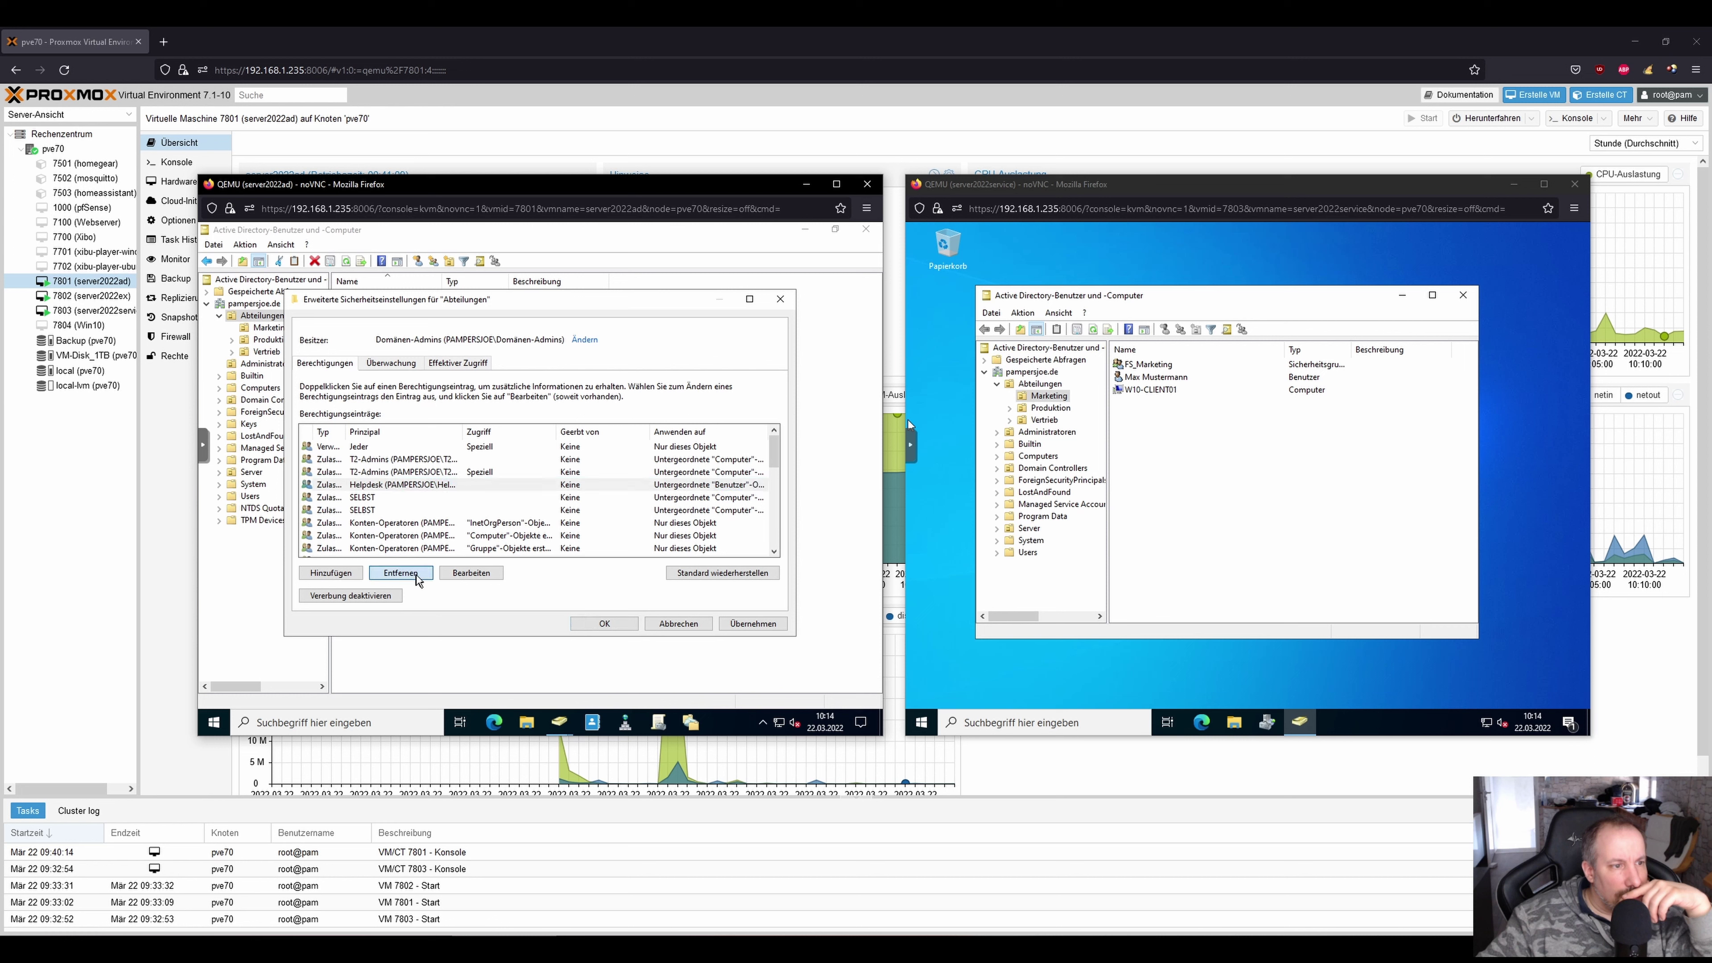
pyautogui.click(401, 572)
# Check the Konten-Operatoren Computer and Gruppe entries, apply, and close Abteilungen's properties.
pyautogui.scroll(-5, 398, 504)
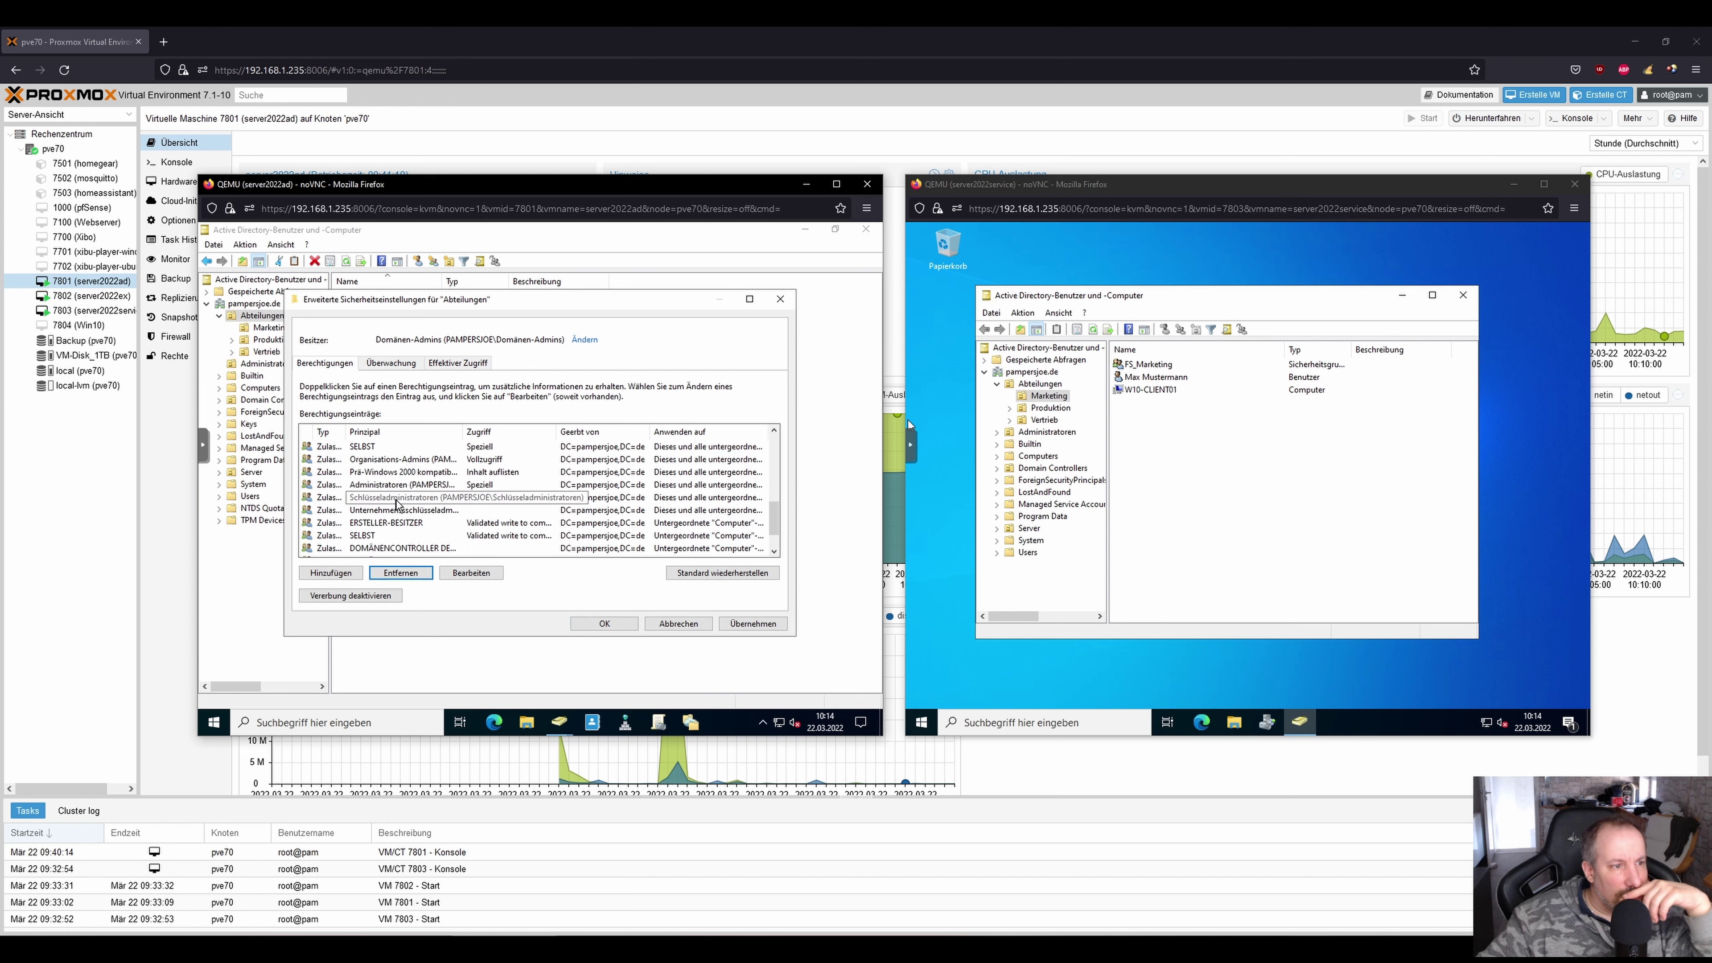
pyautogui.scroll(-1, 398, 504)
pyautogui.scroll(3, 398, 505)
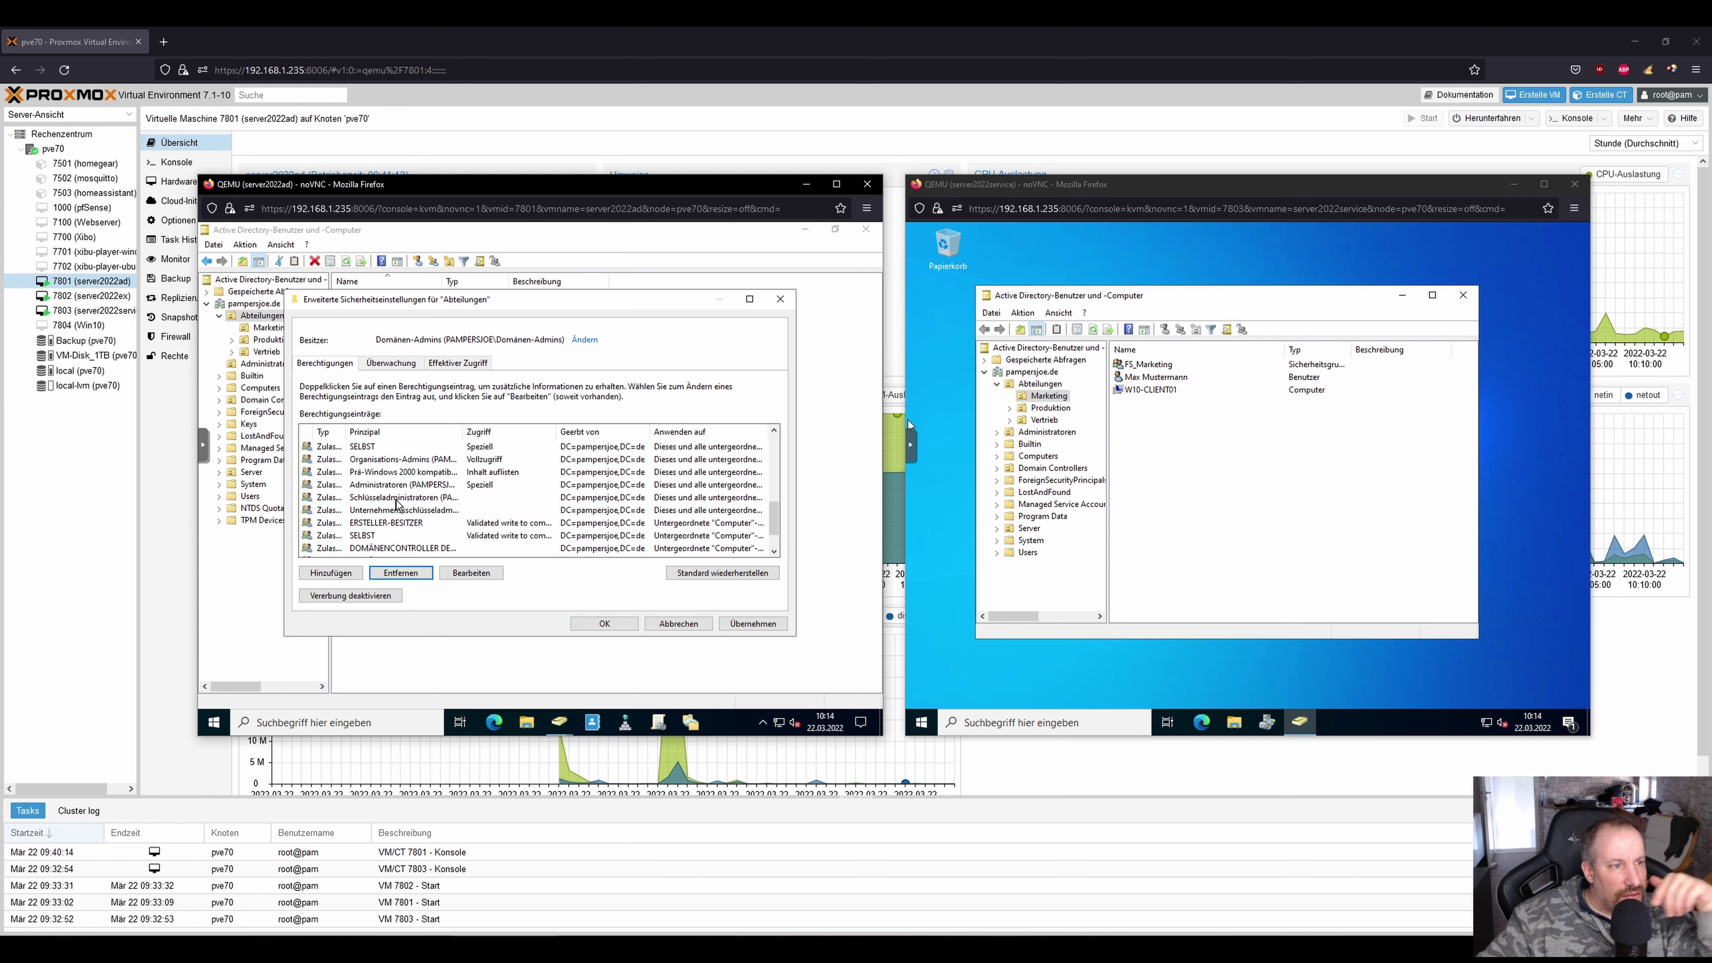
pyautogui.scroll(3, 398, 504)
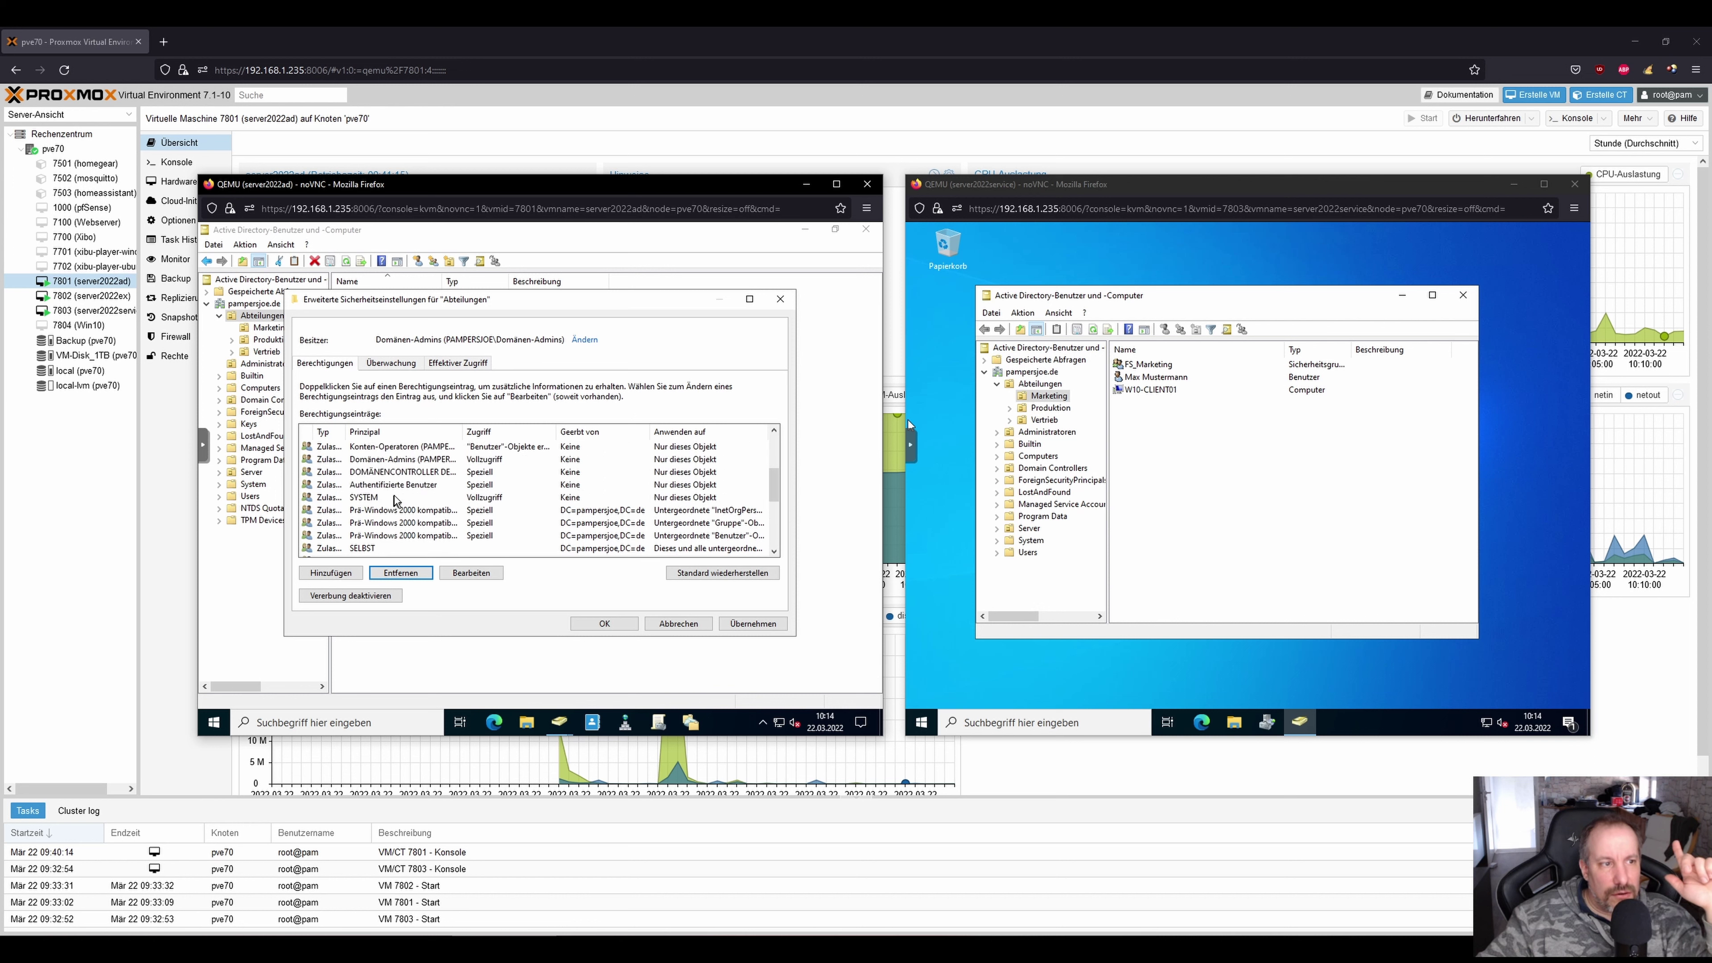
pyautogui.click(394, 447)
pyautogui.click(404, 459)
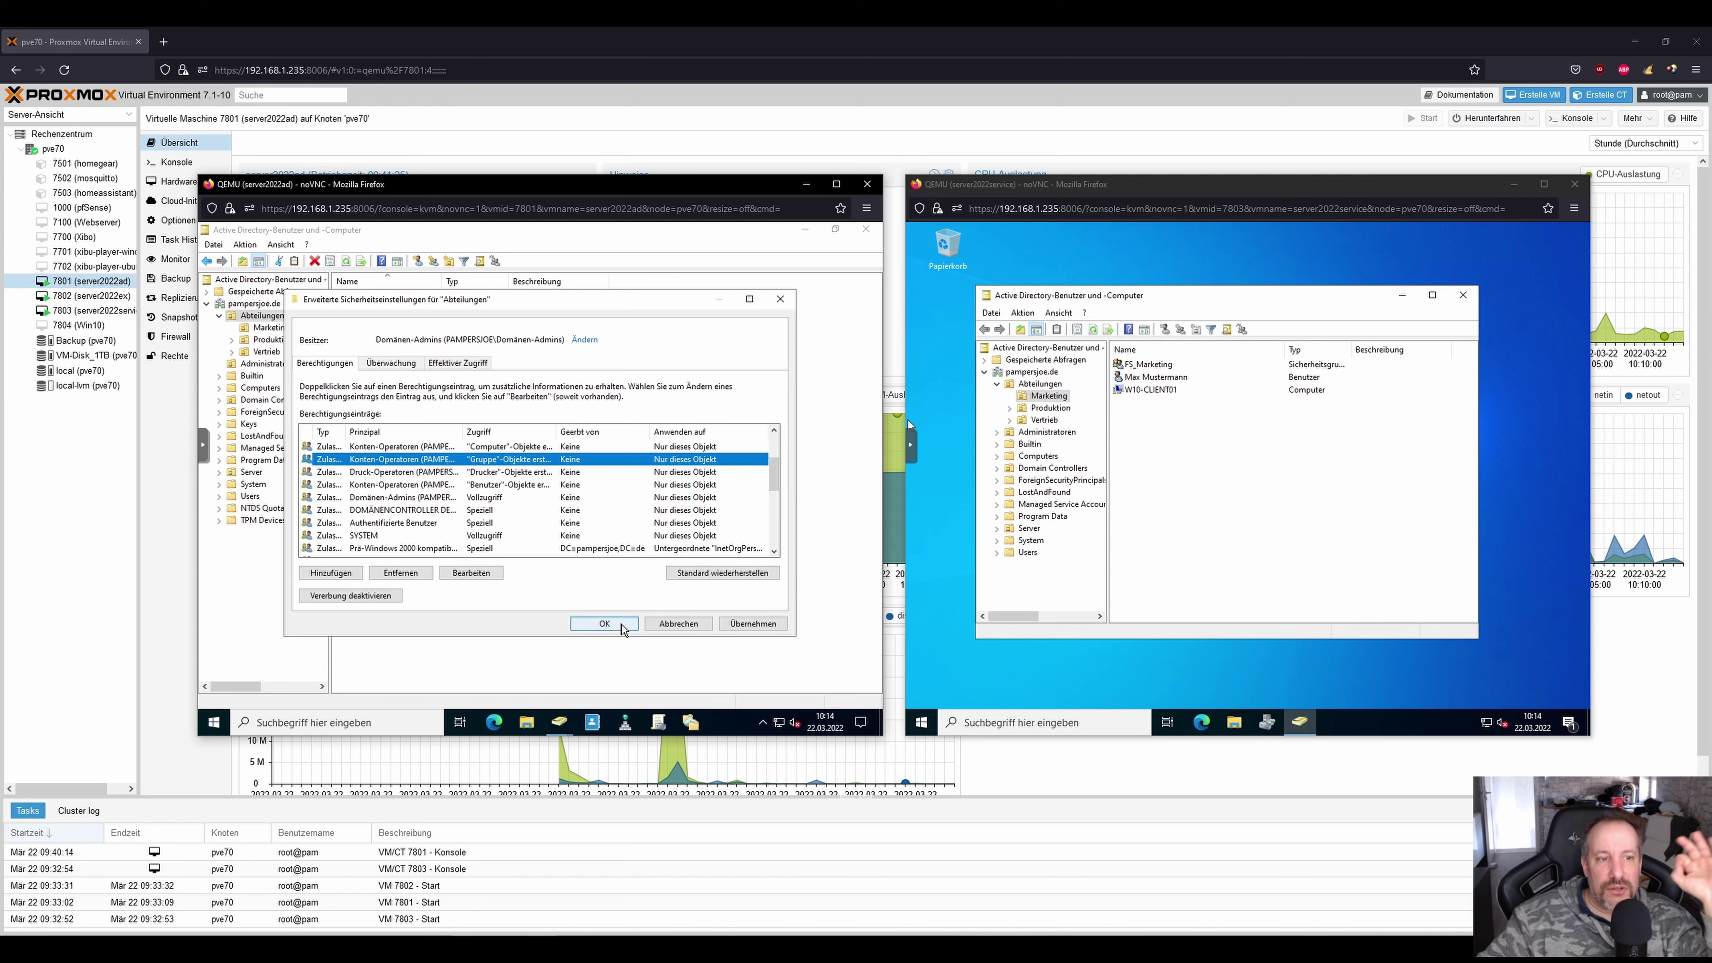
pyautogui.click(605, 623)
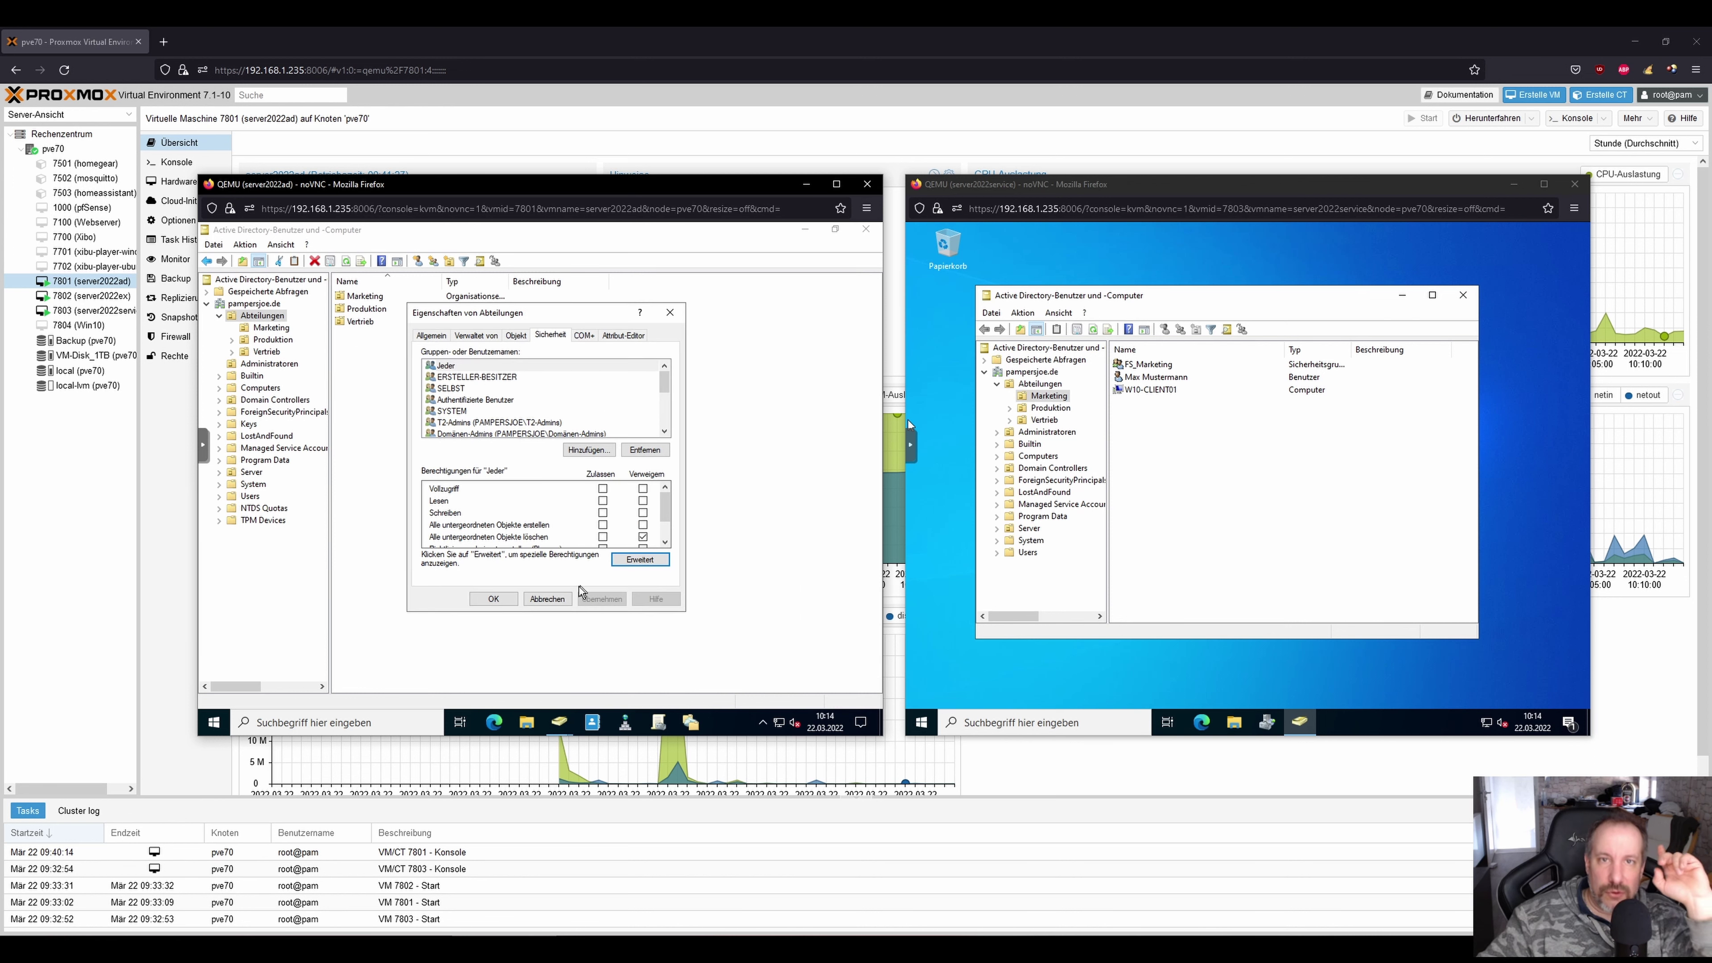
pyautogui.click(494, 598)
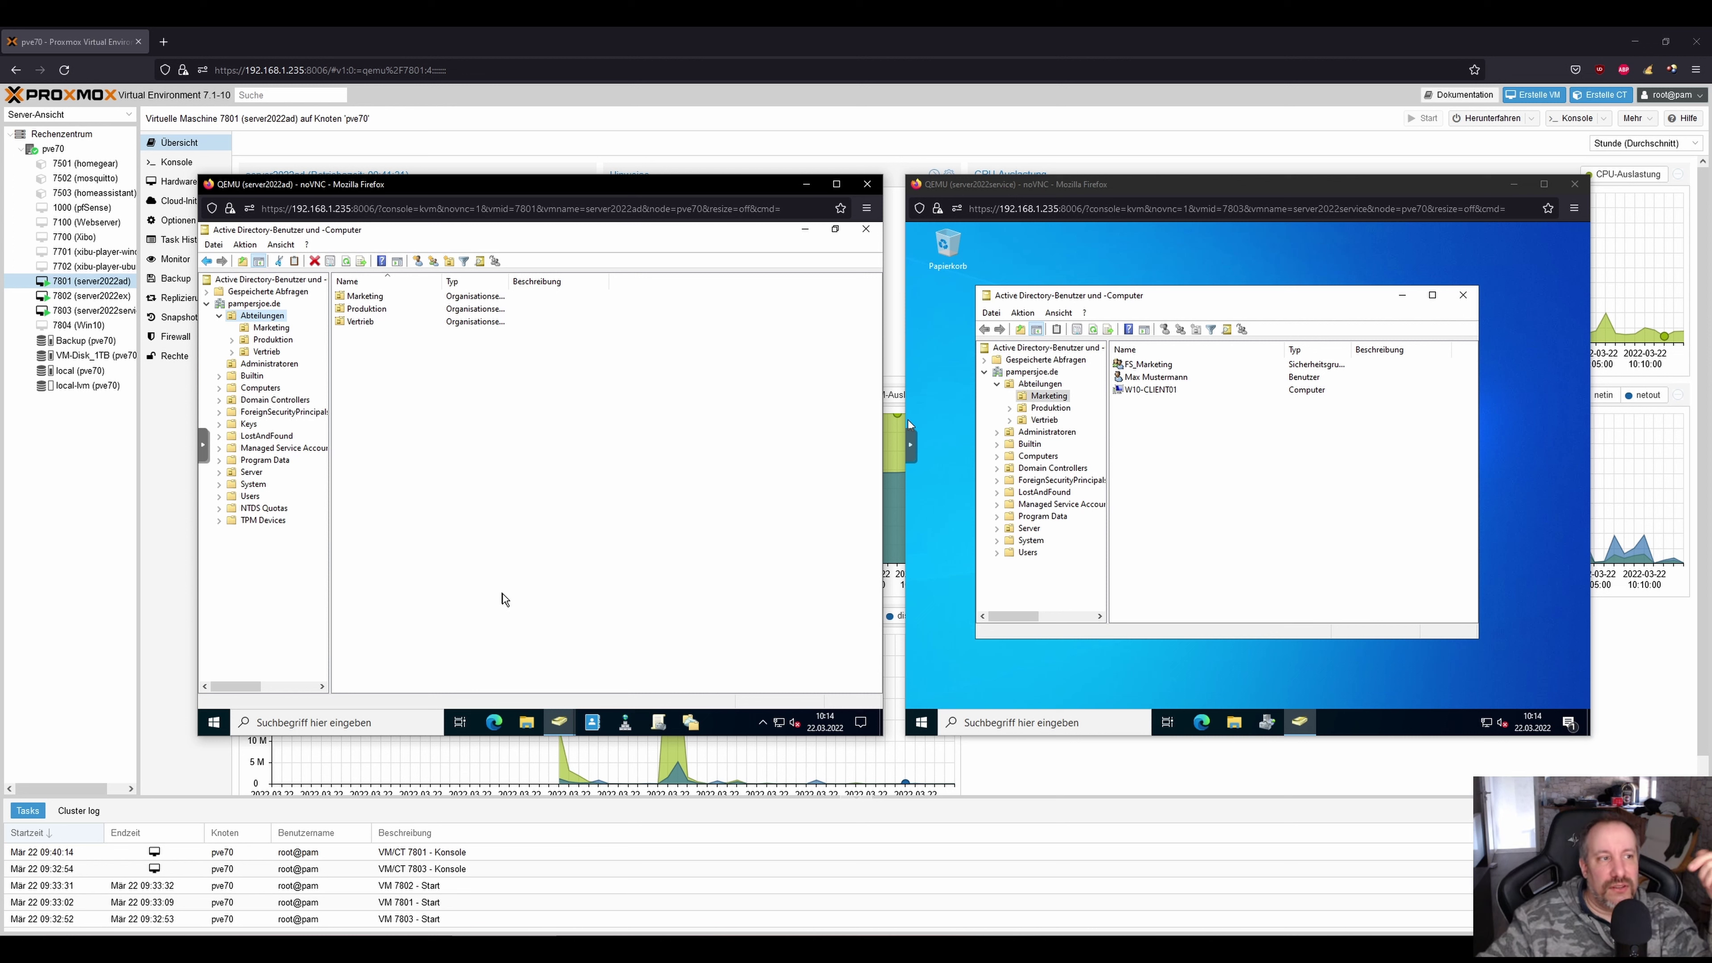
# On the helpdesk console, open the test user's properties at the Mitglied von tab.
pyautogui.click(405, 445)
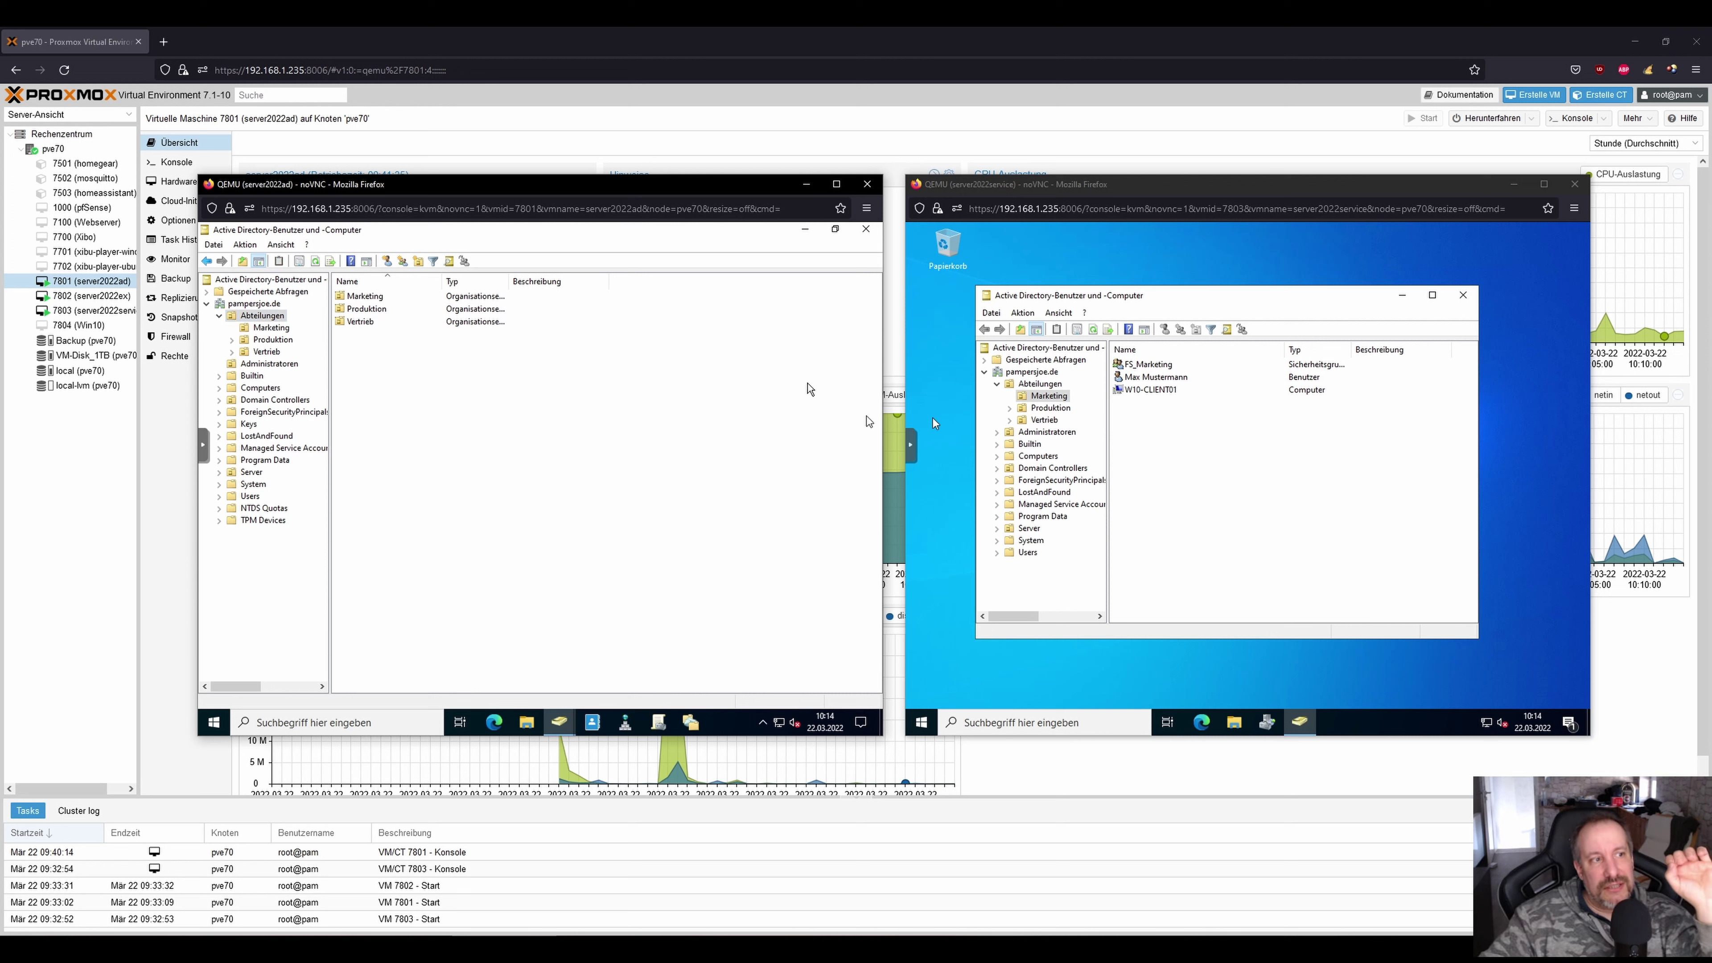
pyautogui.rightClick(277, 318)
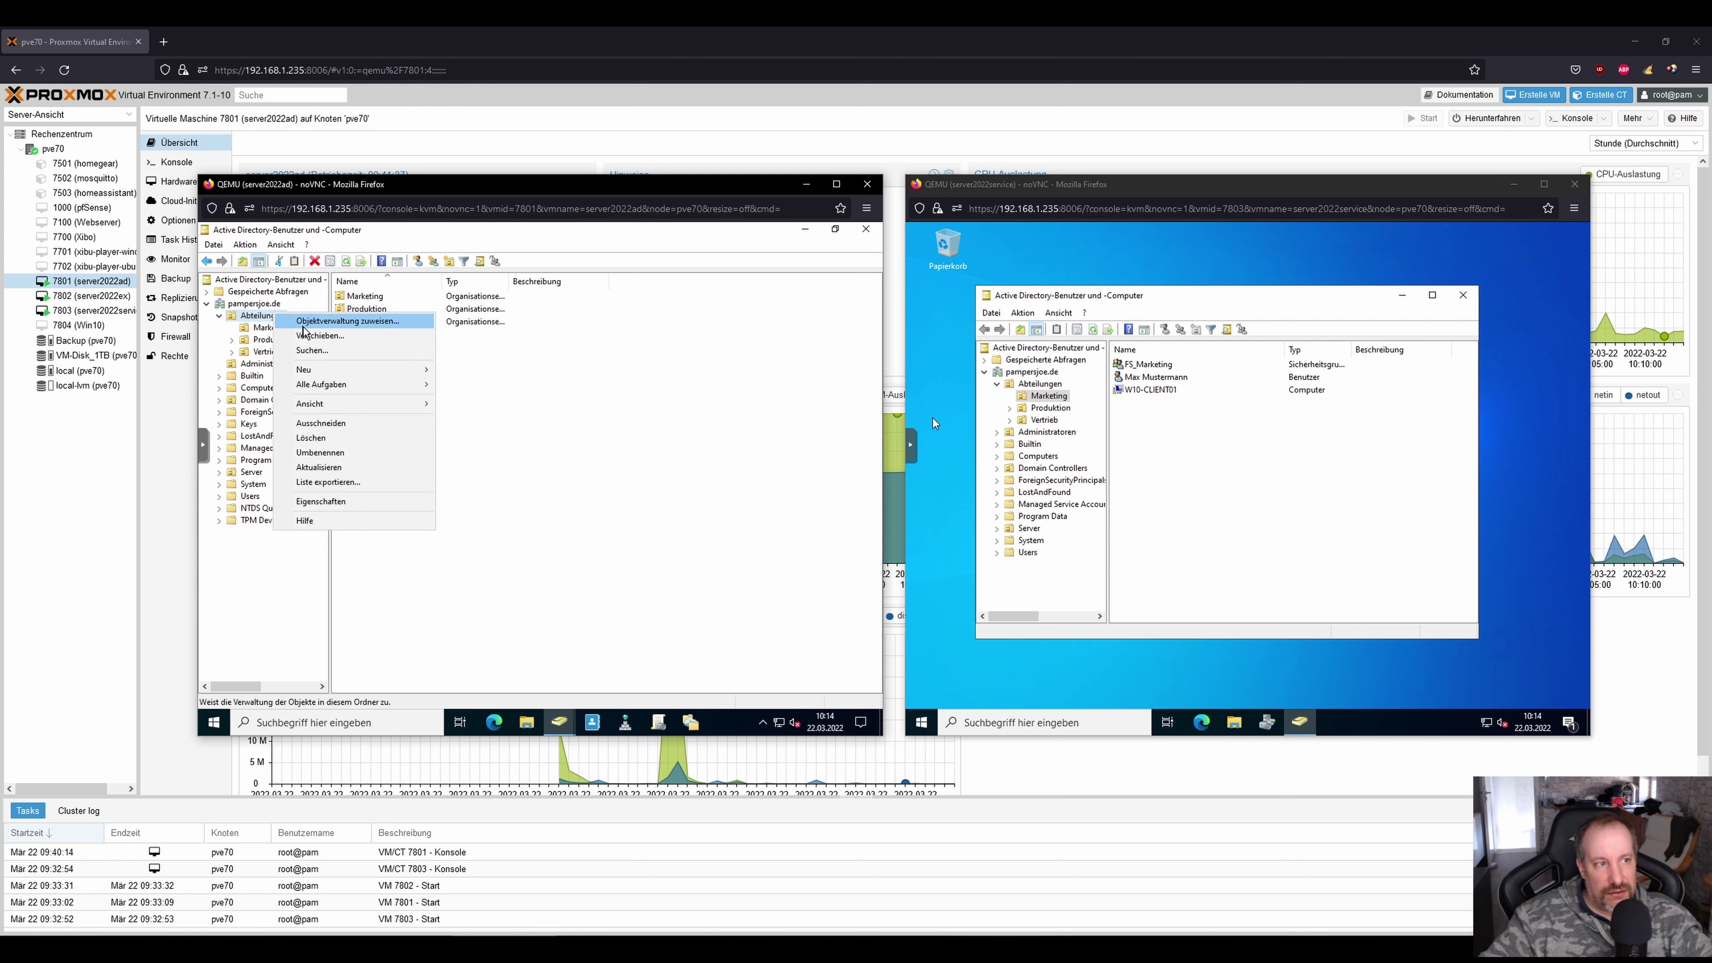
pyautogui.click(1222, 490)
pyautogui.rightClick(1159, 377)
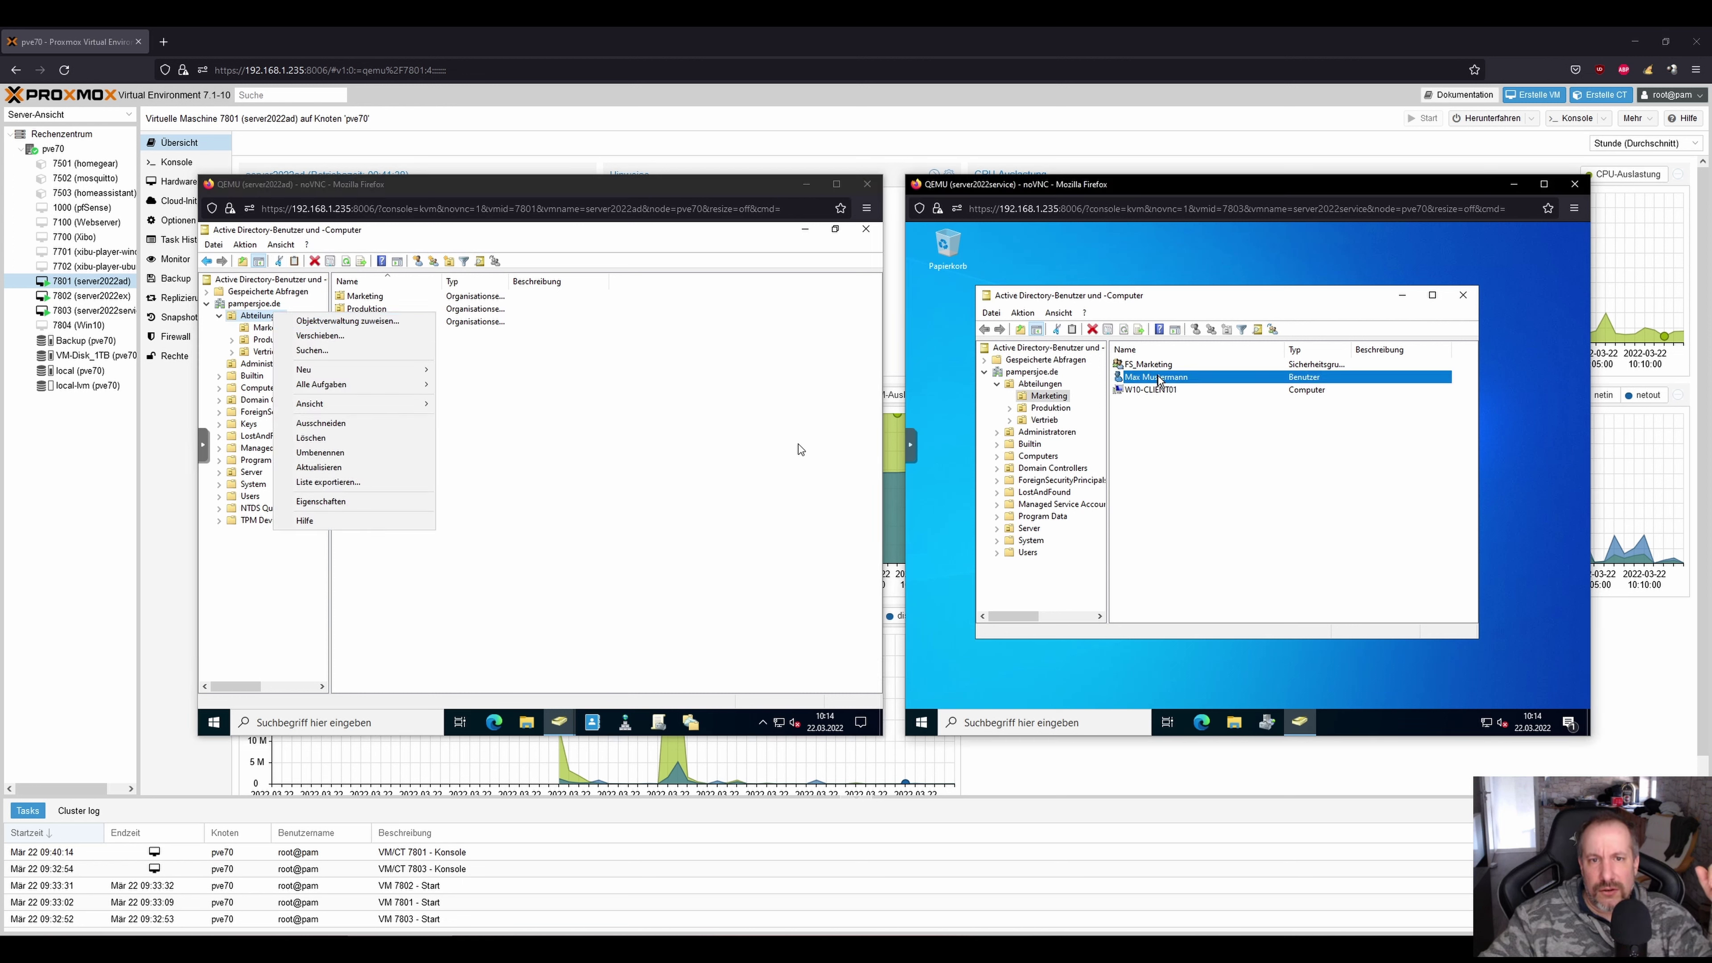
pyautogui.click(1217, 561)
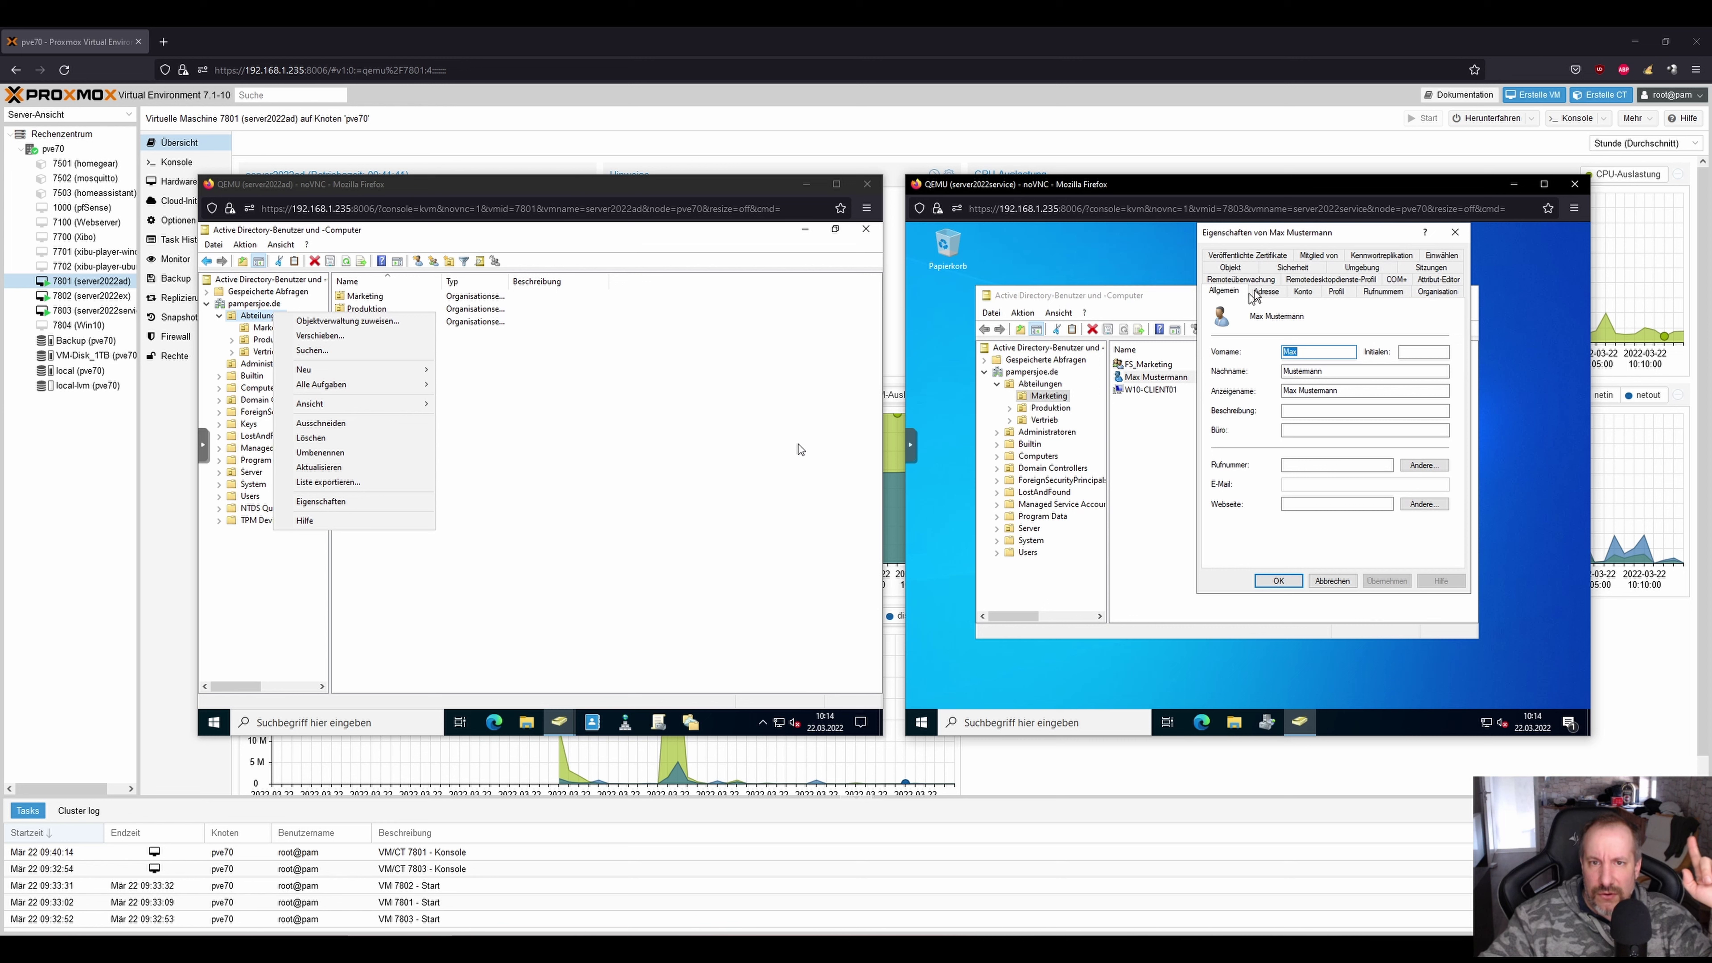
pyautogui.click(1303, 291)
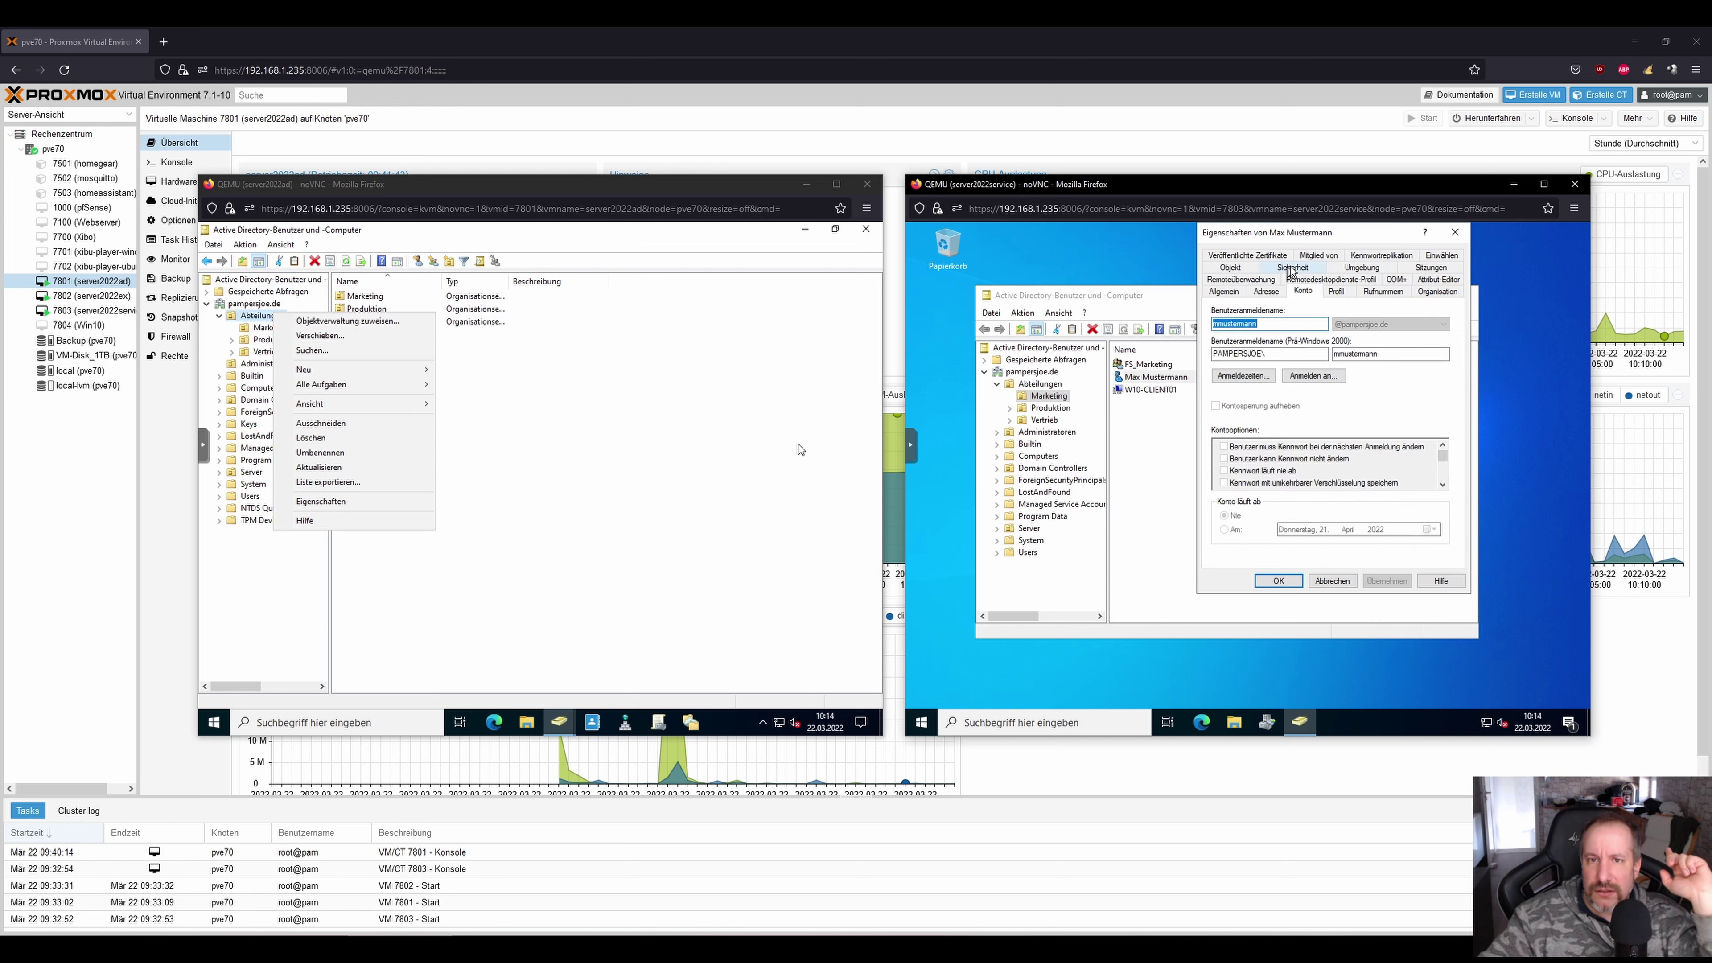
pyautogui.click(1318, 256)
# Add FS_Vertrieb via an 'FS_ve' name lookup and save, which is refused.
pyautogui.click(1239, 453)
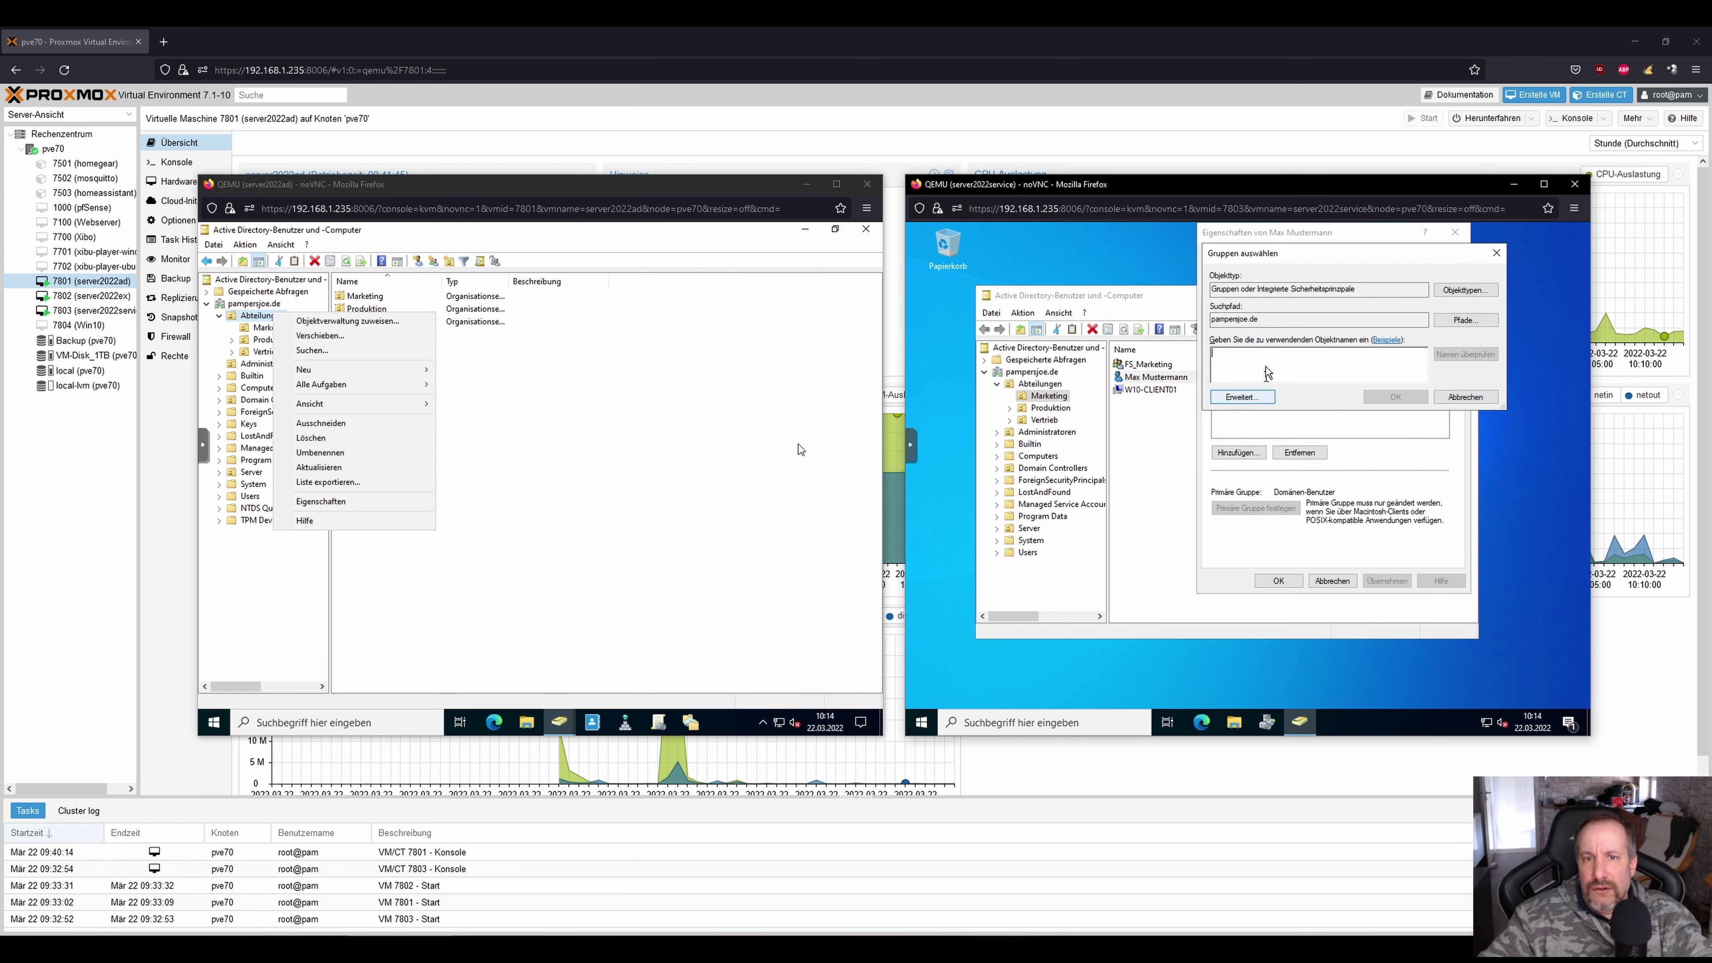
pyautogui.write('FS_')
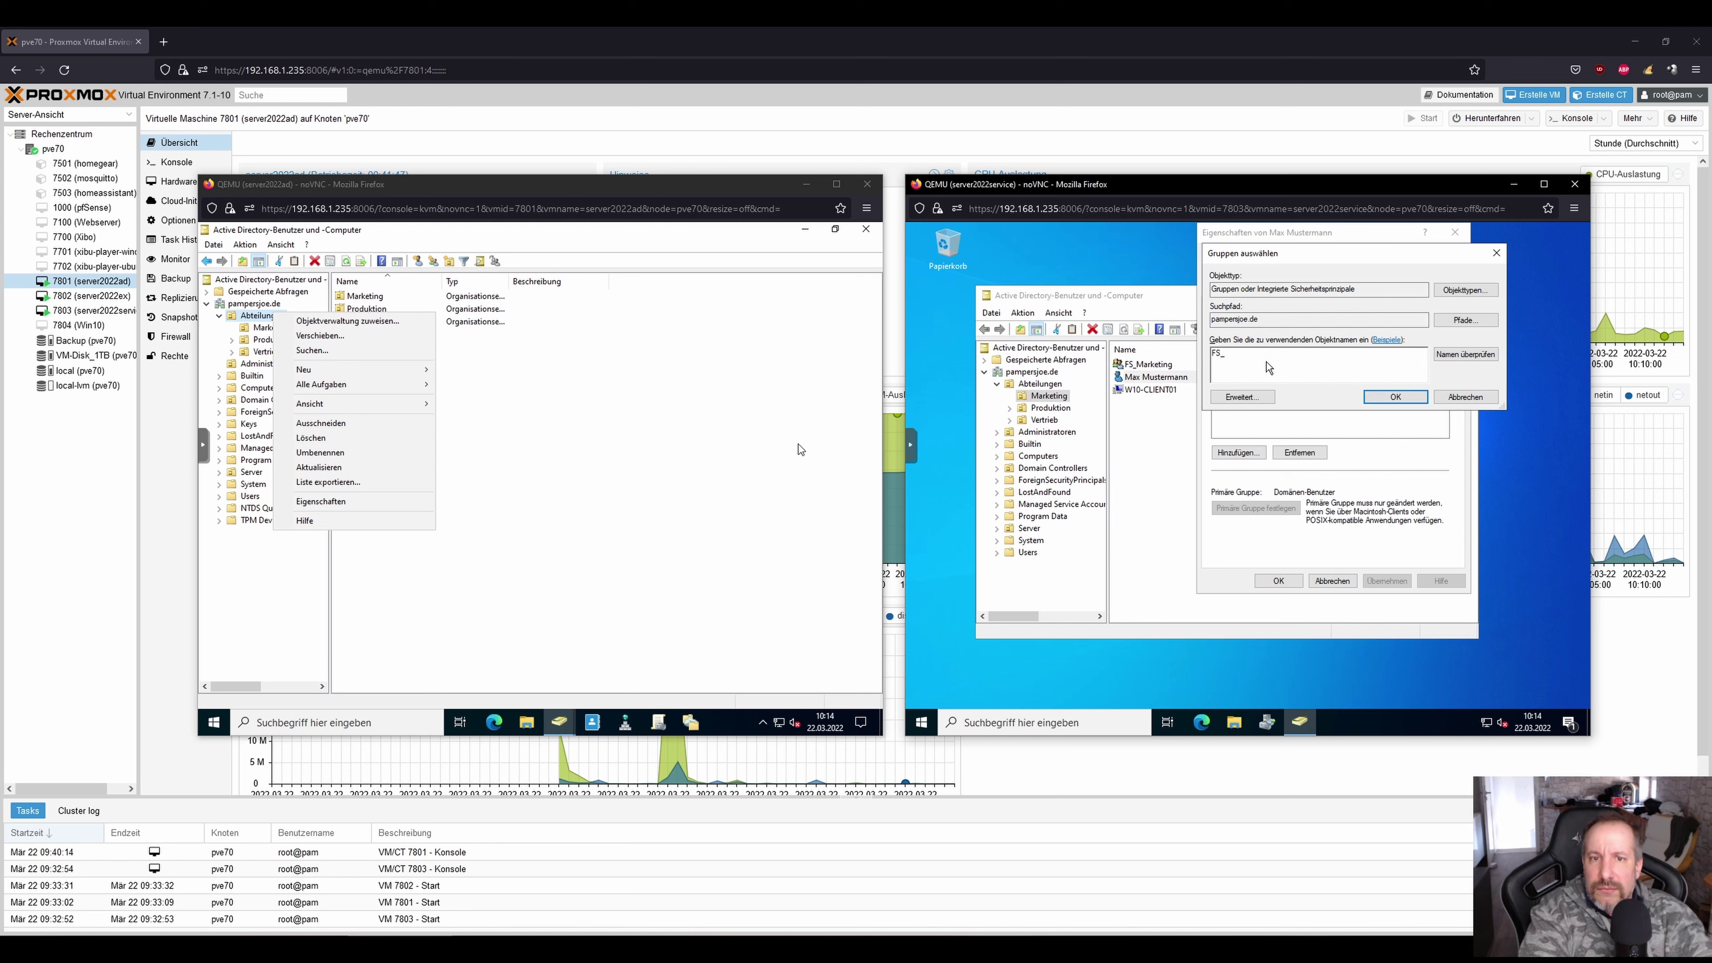
pyautogui.write('ve')
pyautogui.press('Return')
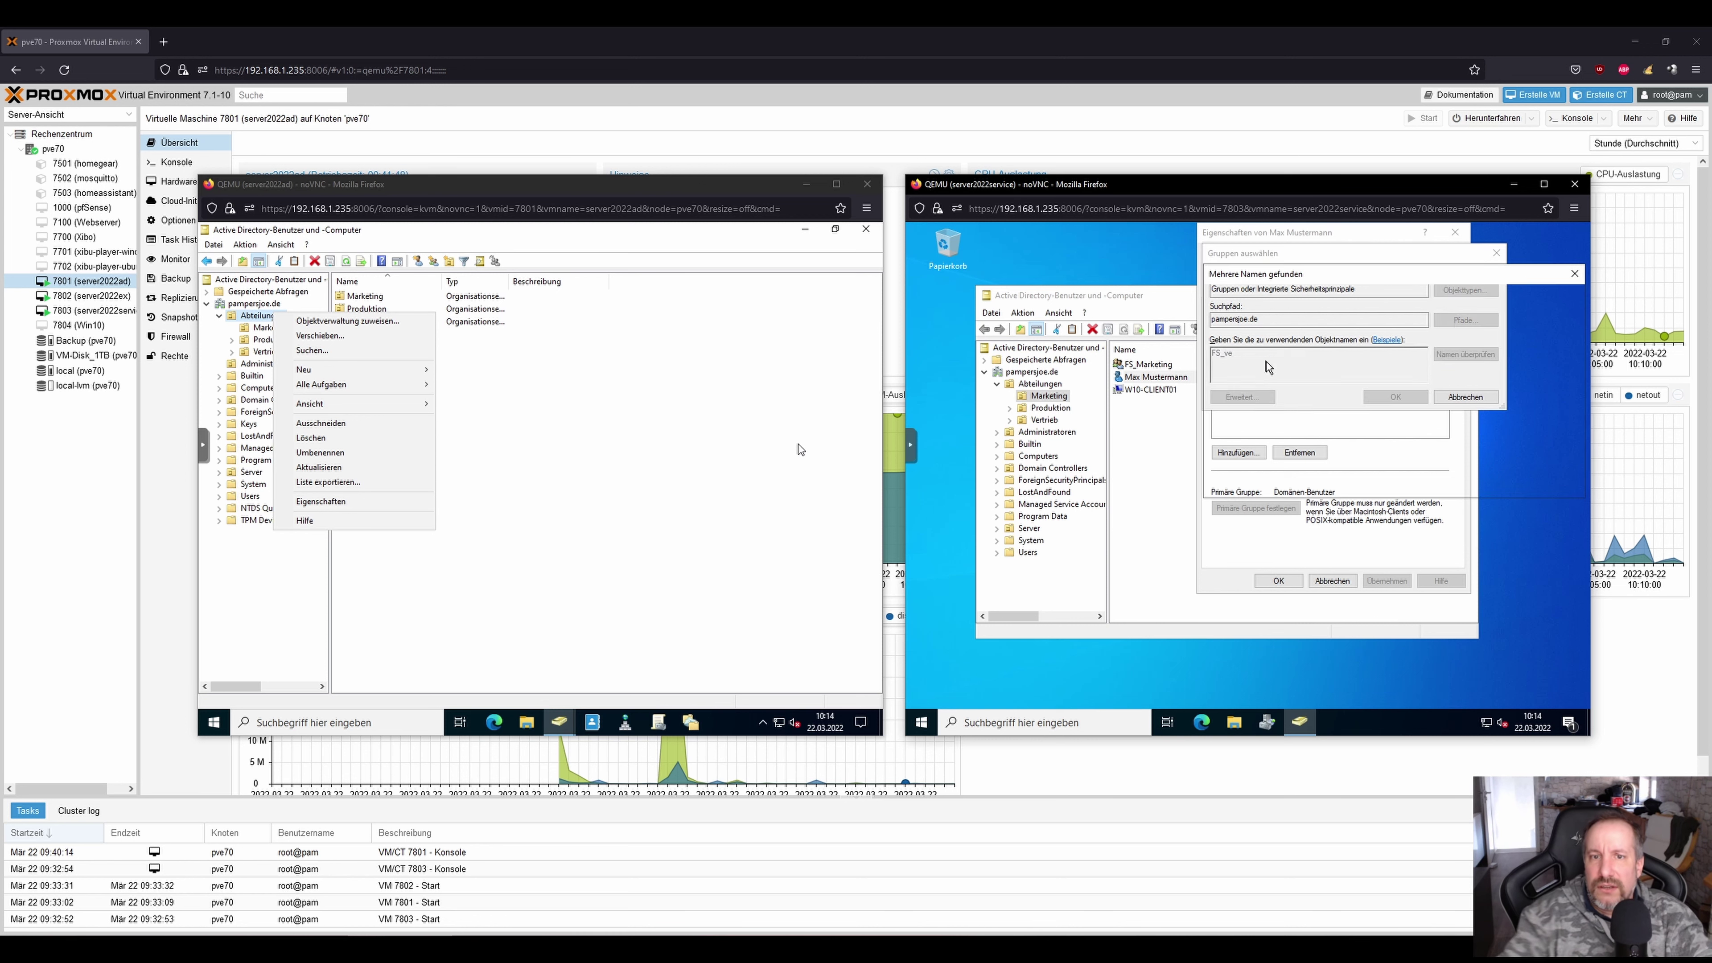
pyautogui.doubleClick(1277, 358)
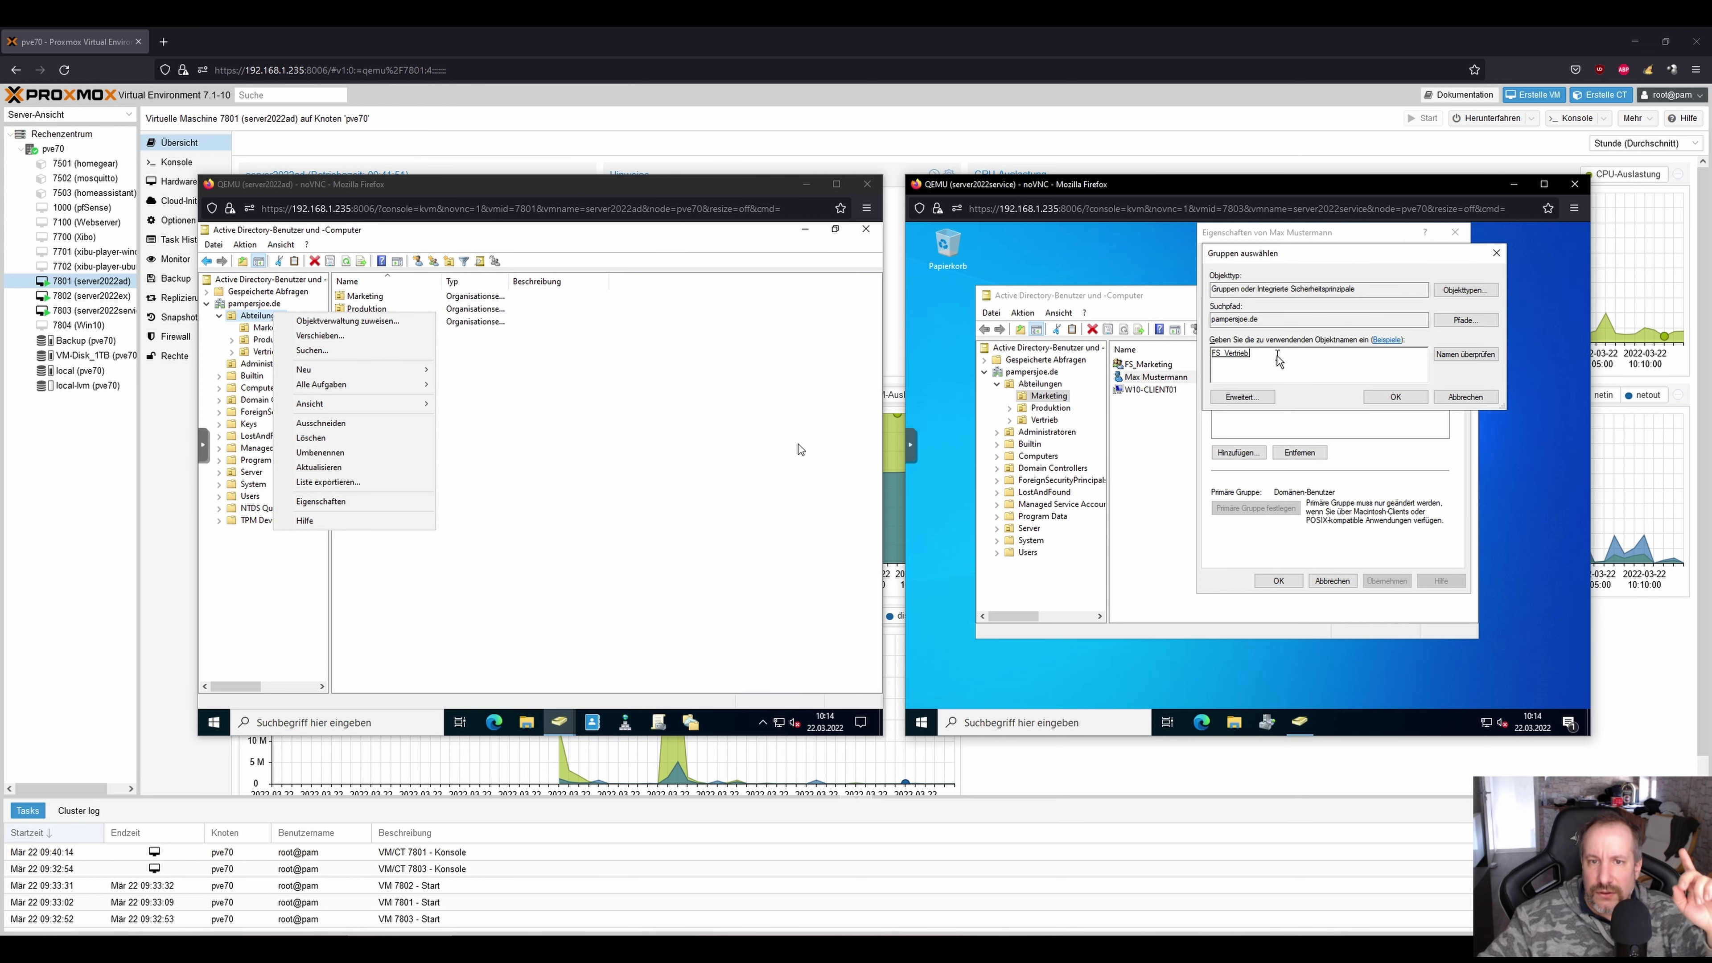
pyautogui.click(1407, 395)
pyautogui.click(1278, 580)
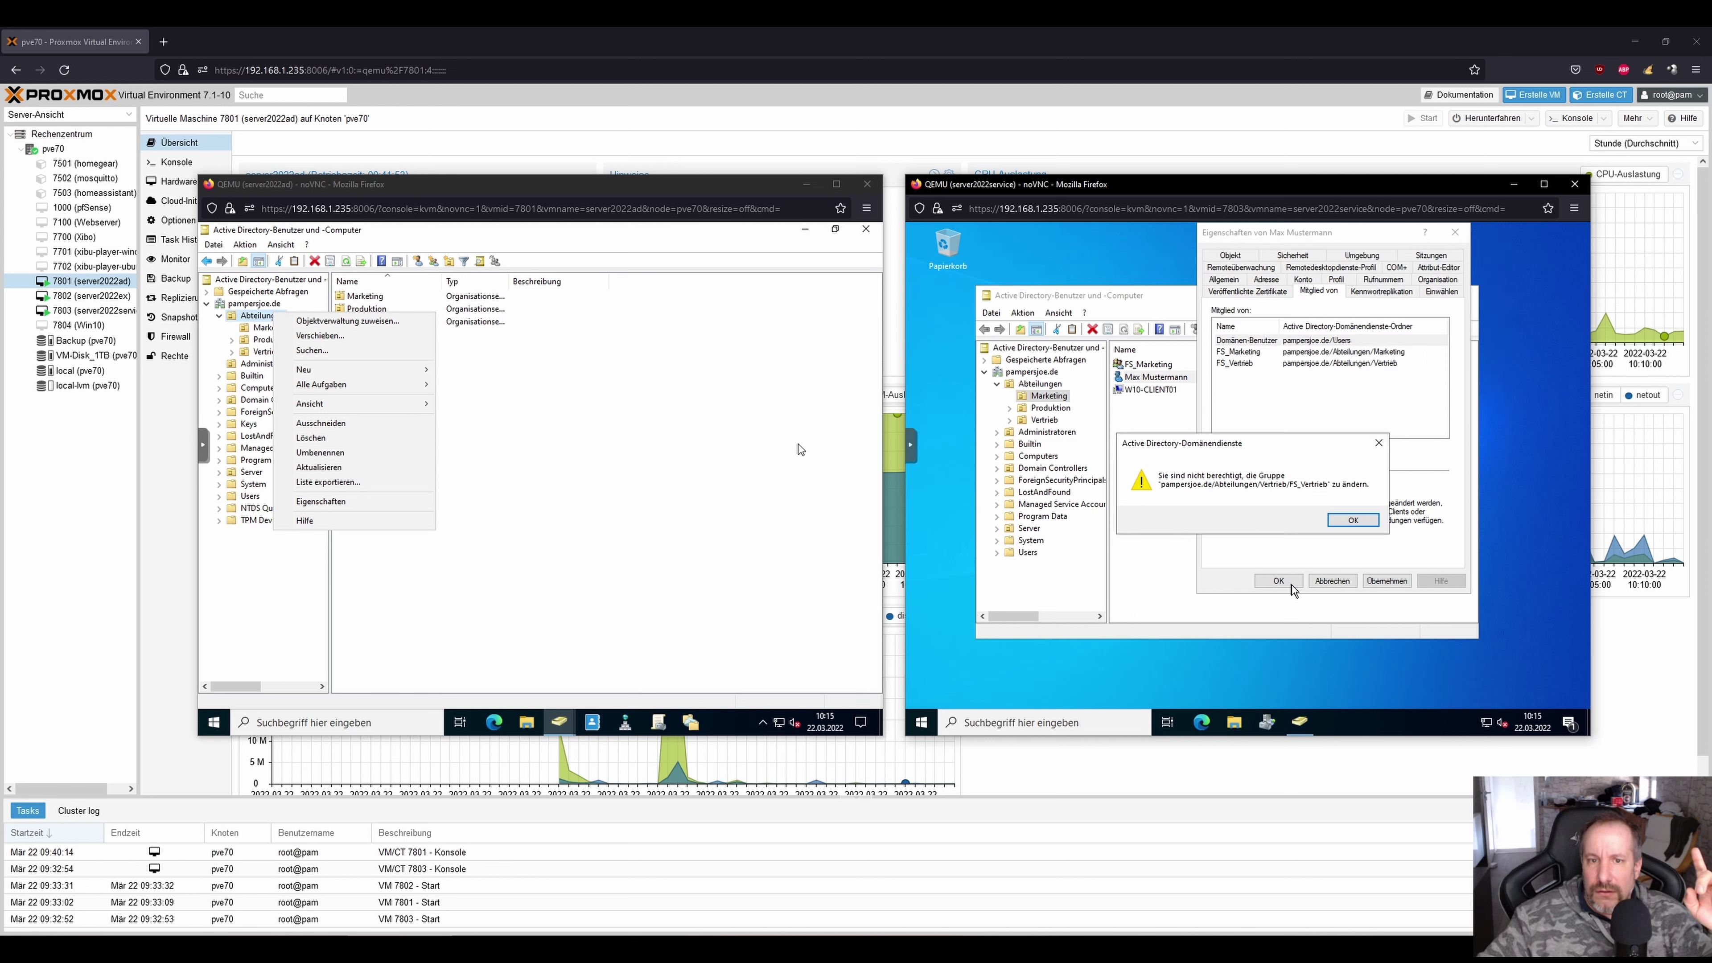
# Dismiss the error and reset the test user's password, entering the new password twice.
pyautogui.click(1351, 519)
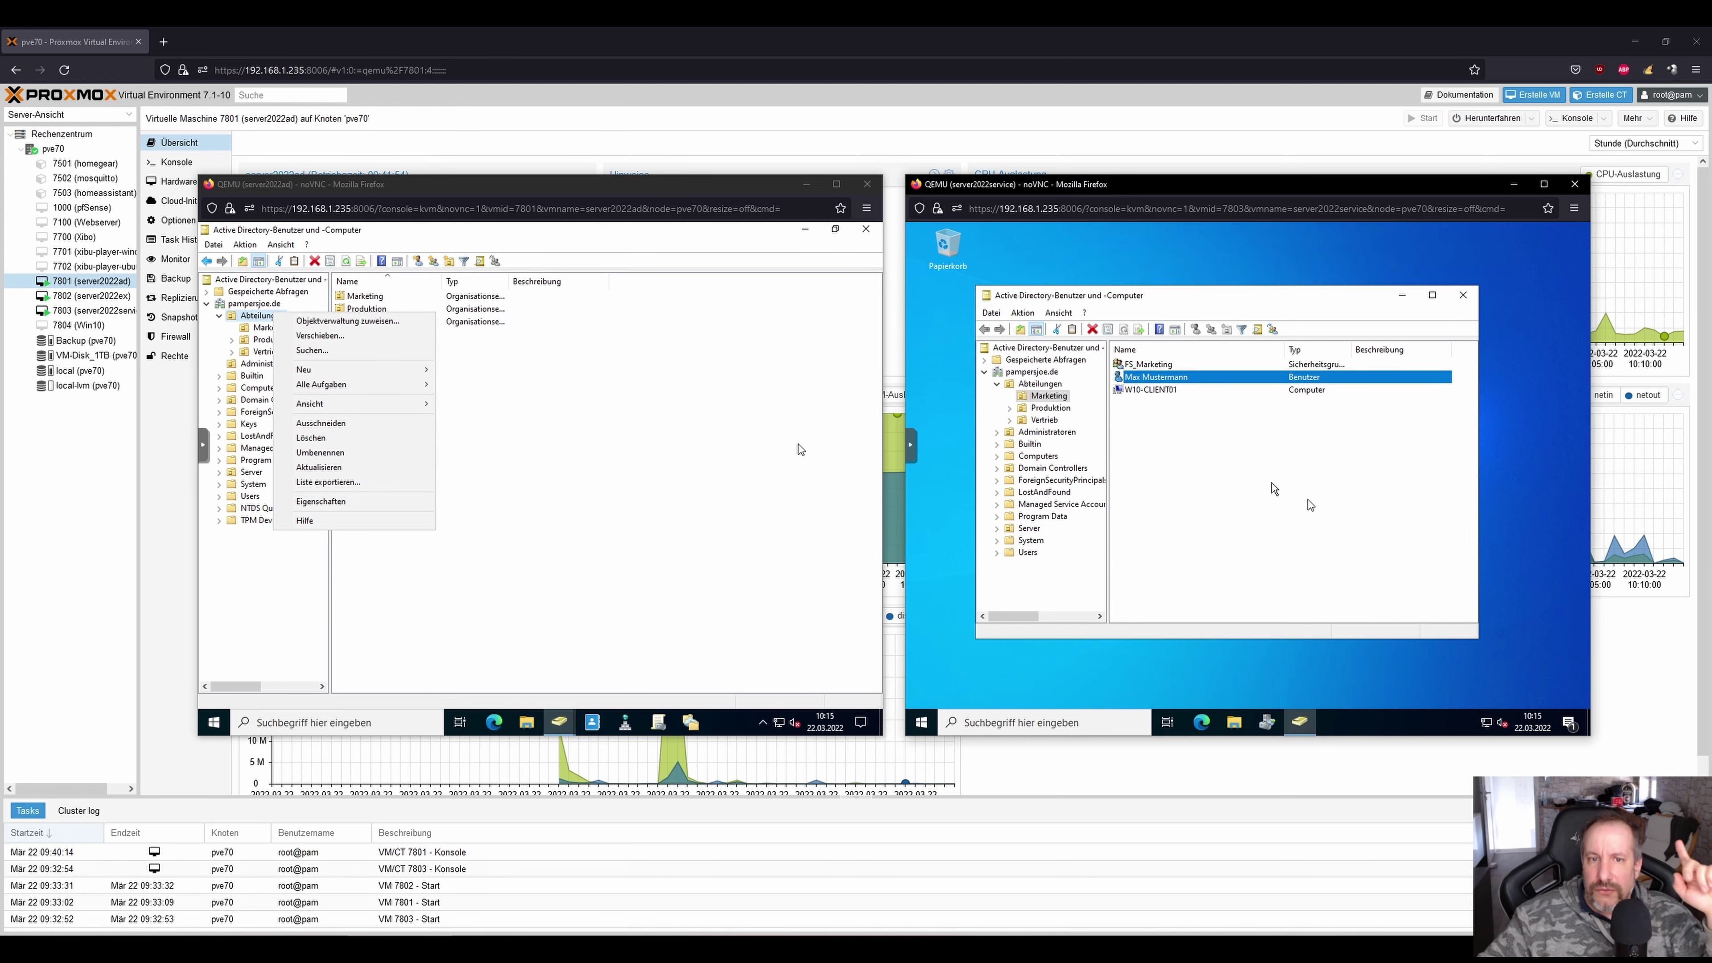
pyautogui.rightClick(1176, 378)
pyautogui.click(1238, 437)
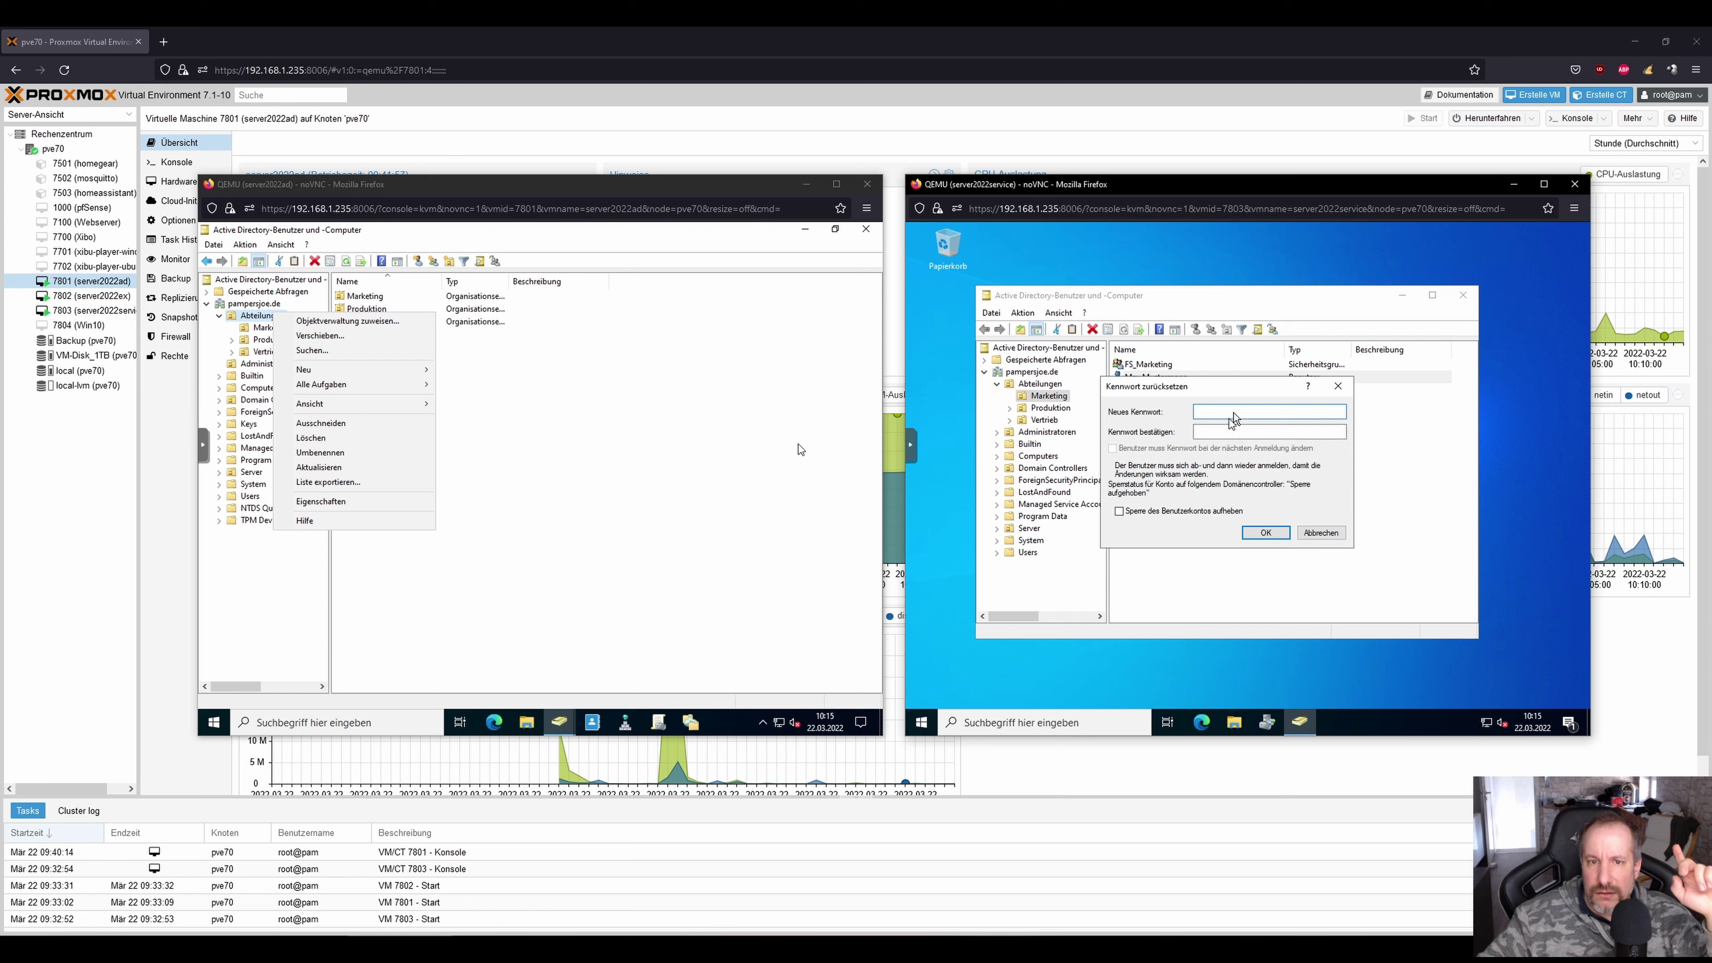
pyautogui.write('Passwor')
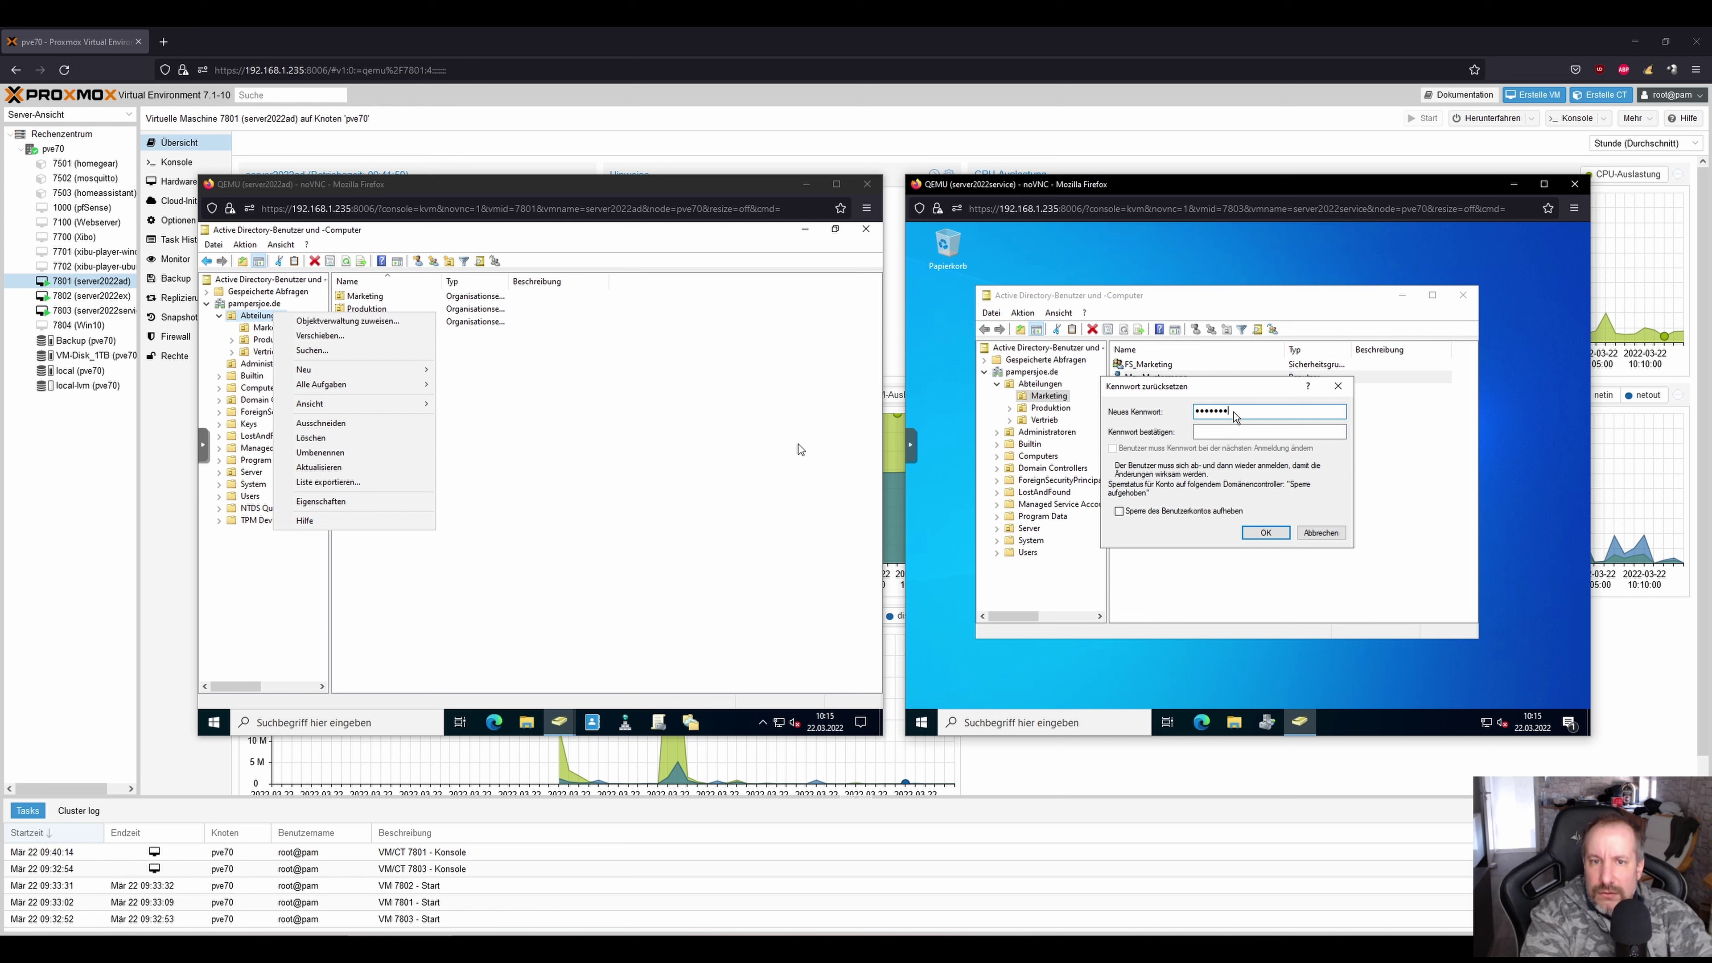
pyautogui.write('t123!')
pyautogui.press('Tab')
pyautogui.write('Passwort123!')
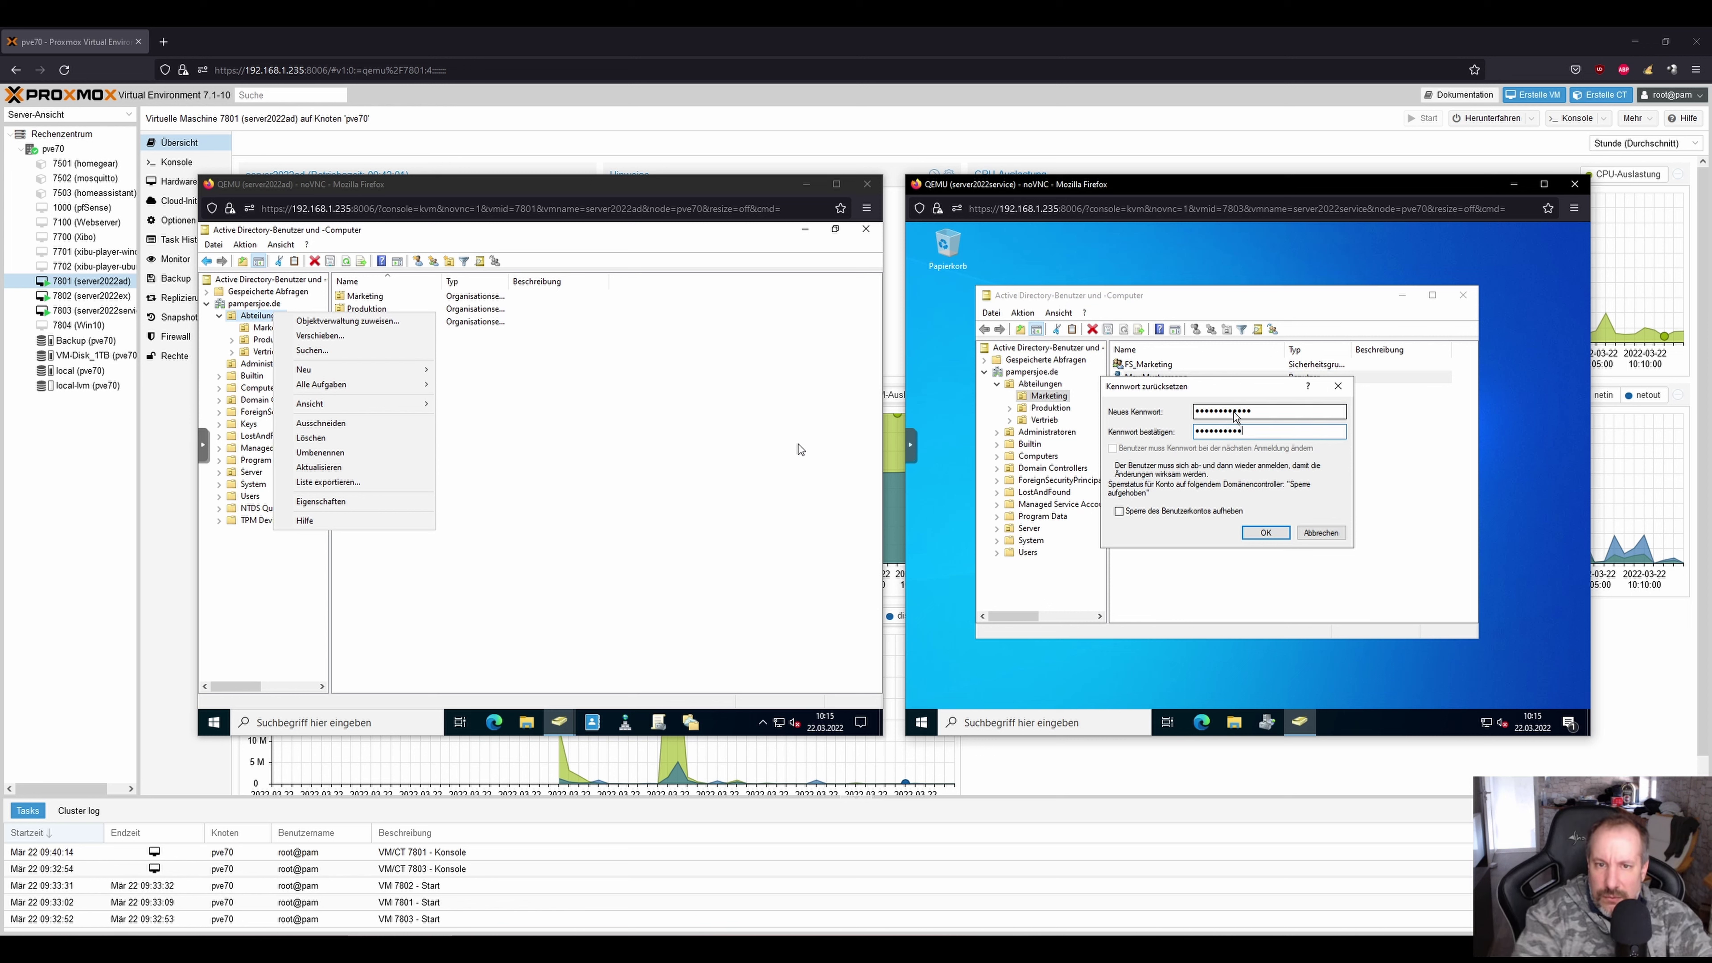
pyautogui.press('Return')
pyautogui.press('Return')
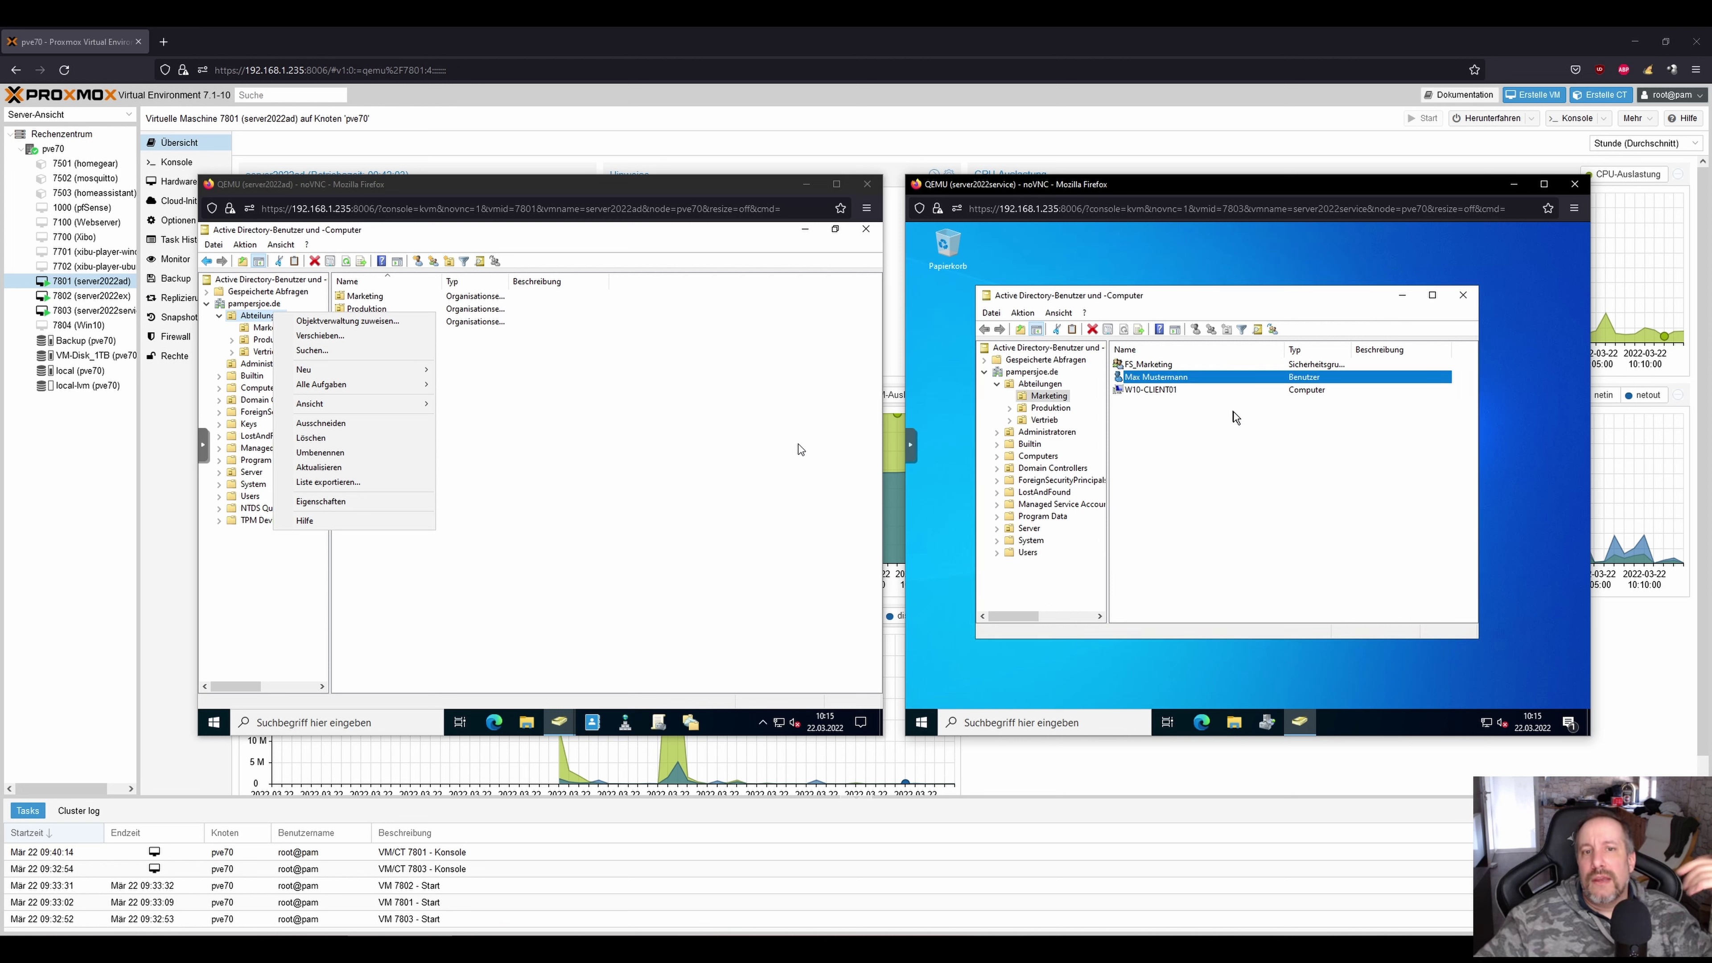
pyautogui.click(798, 448)
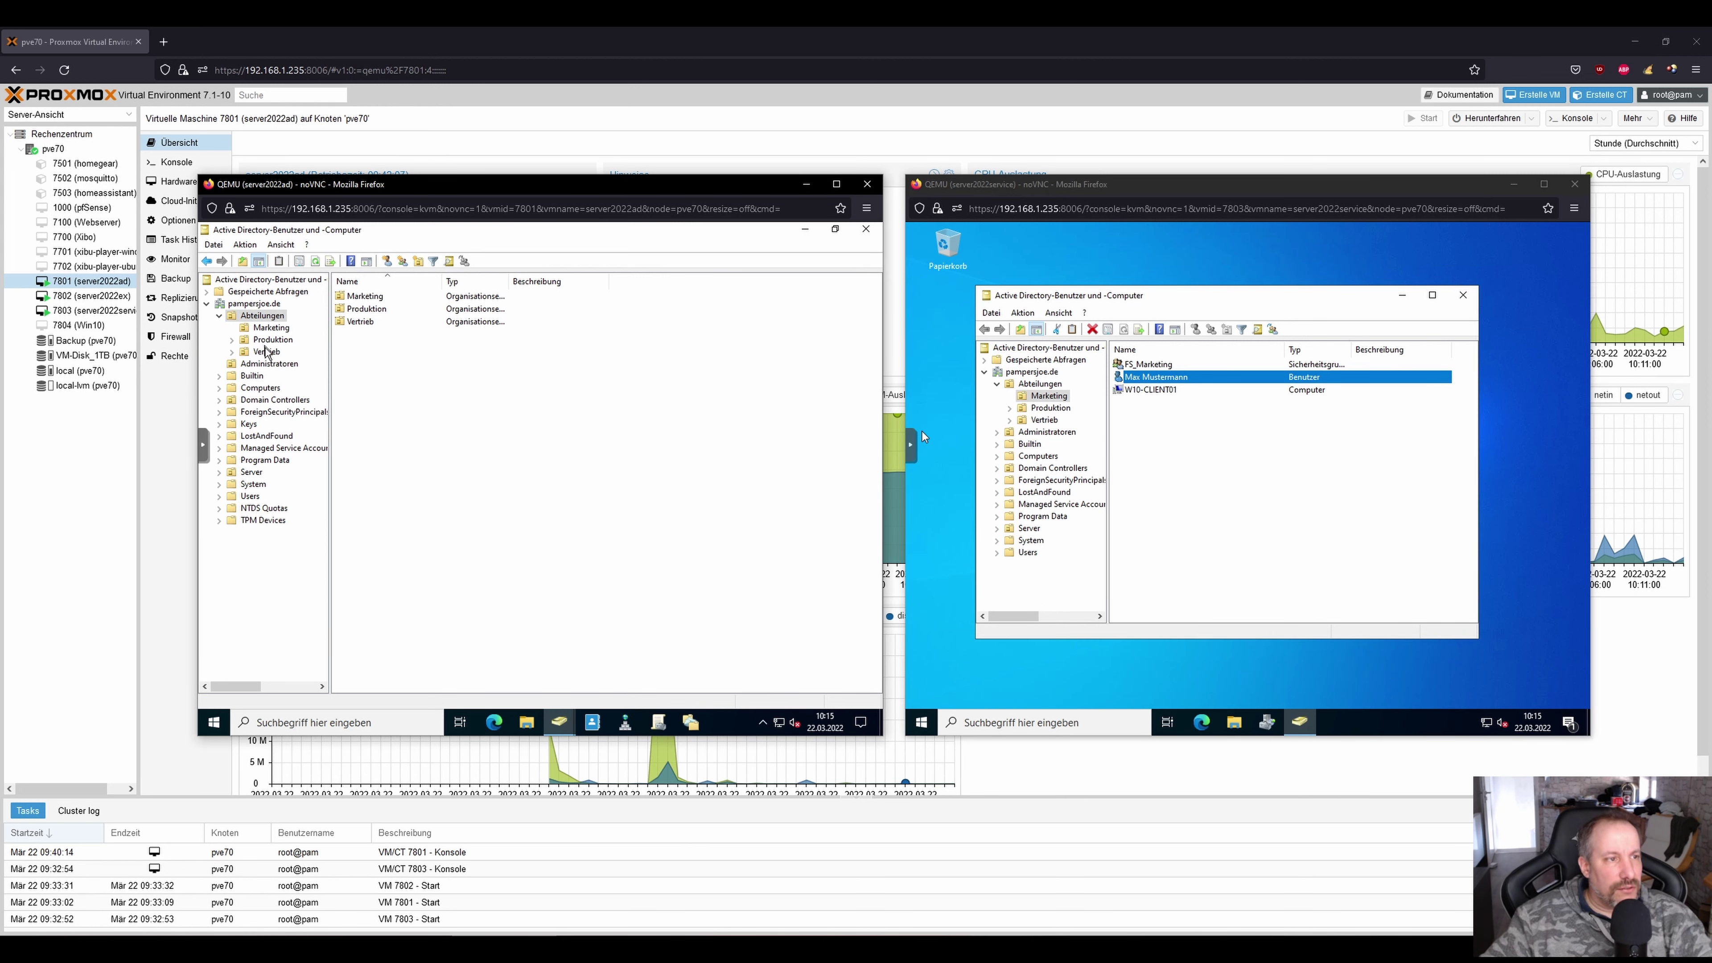
# In the Administratoren OU, add the Helpdesk group to Konten-Operatoren and save its properties.
pyautogui.click(265, 364)
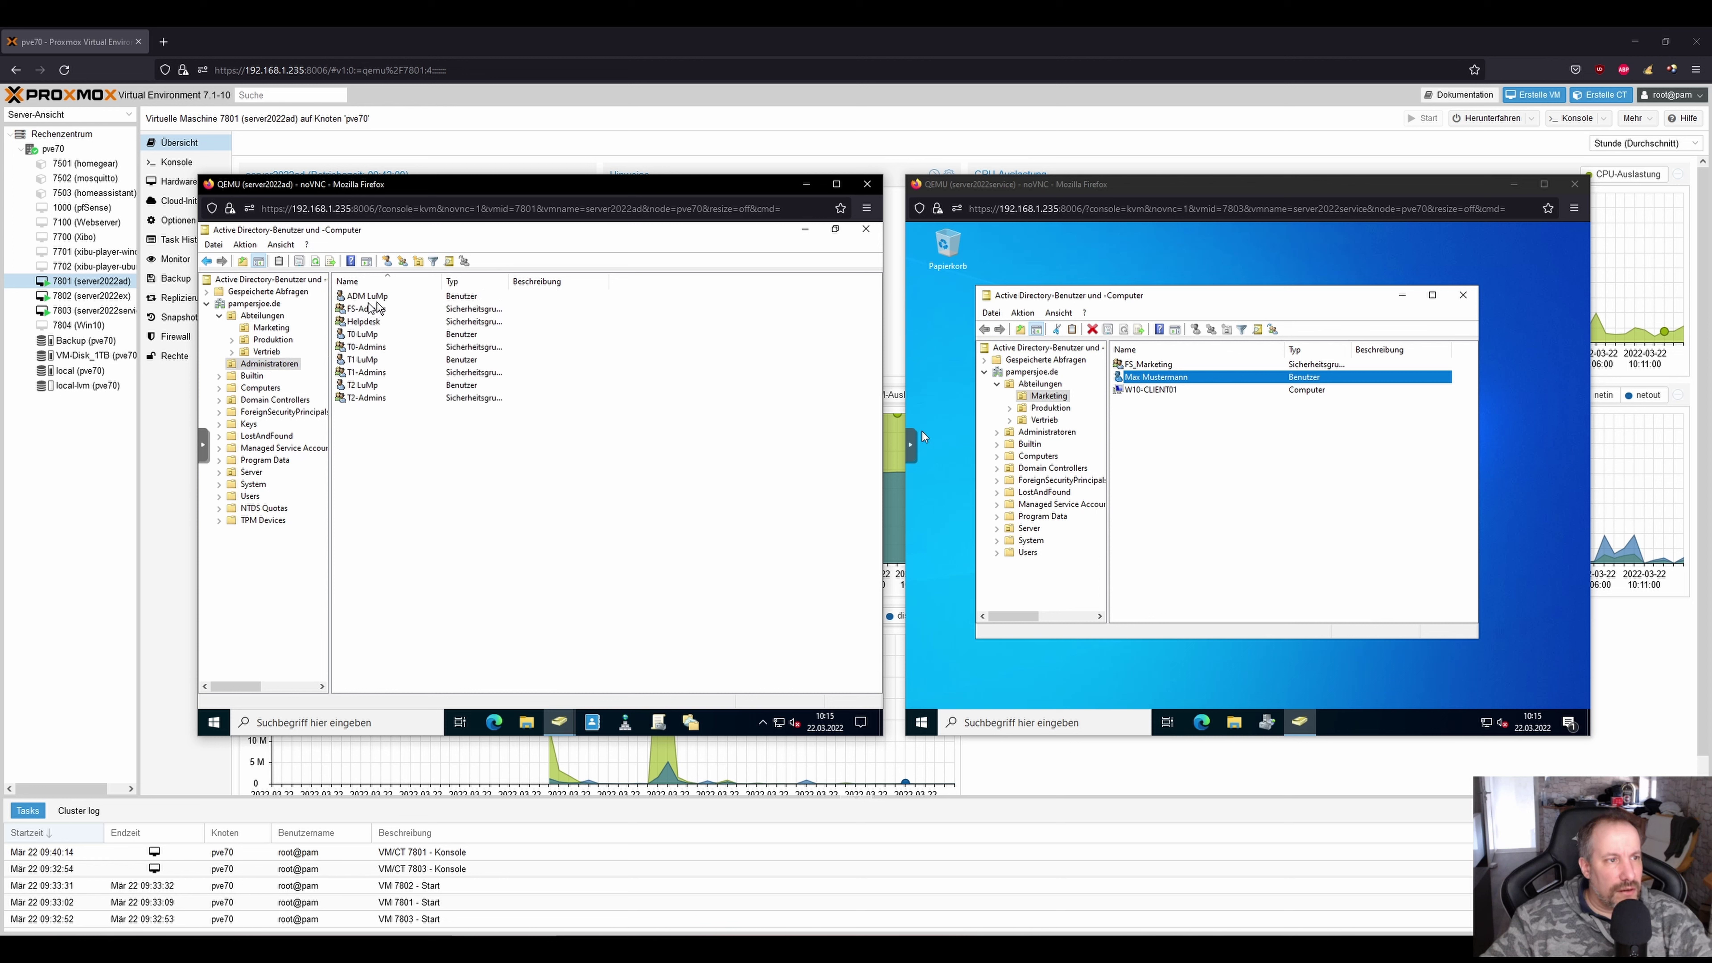
pyautogui.click(362, 323)
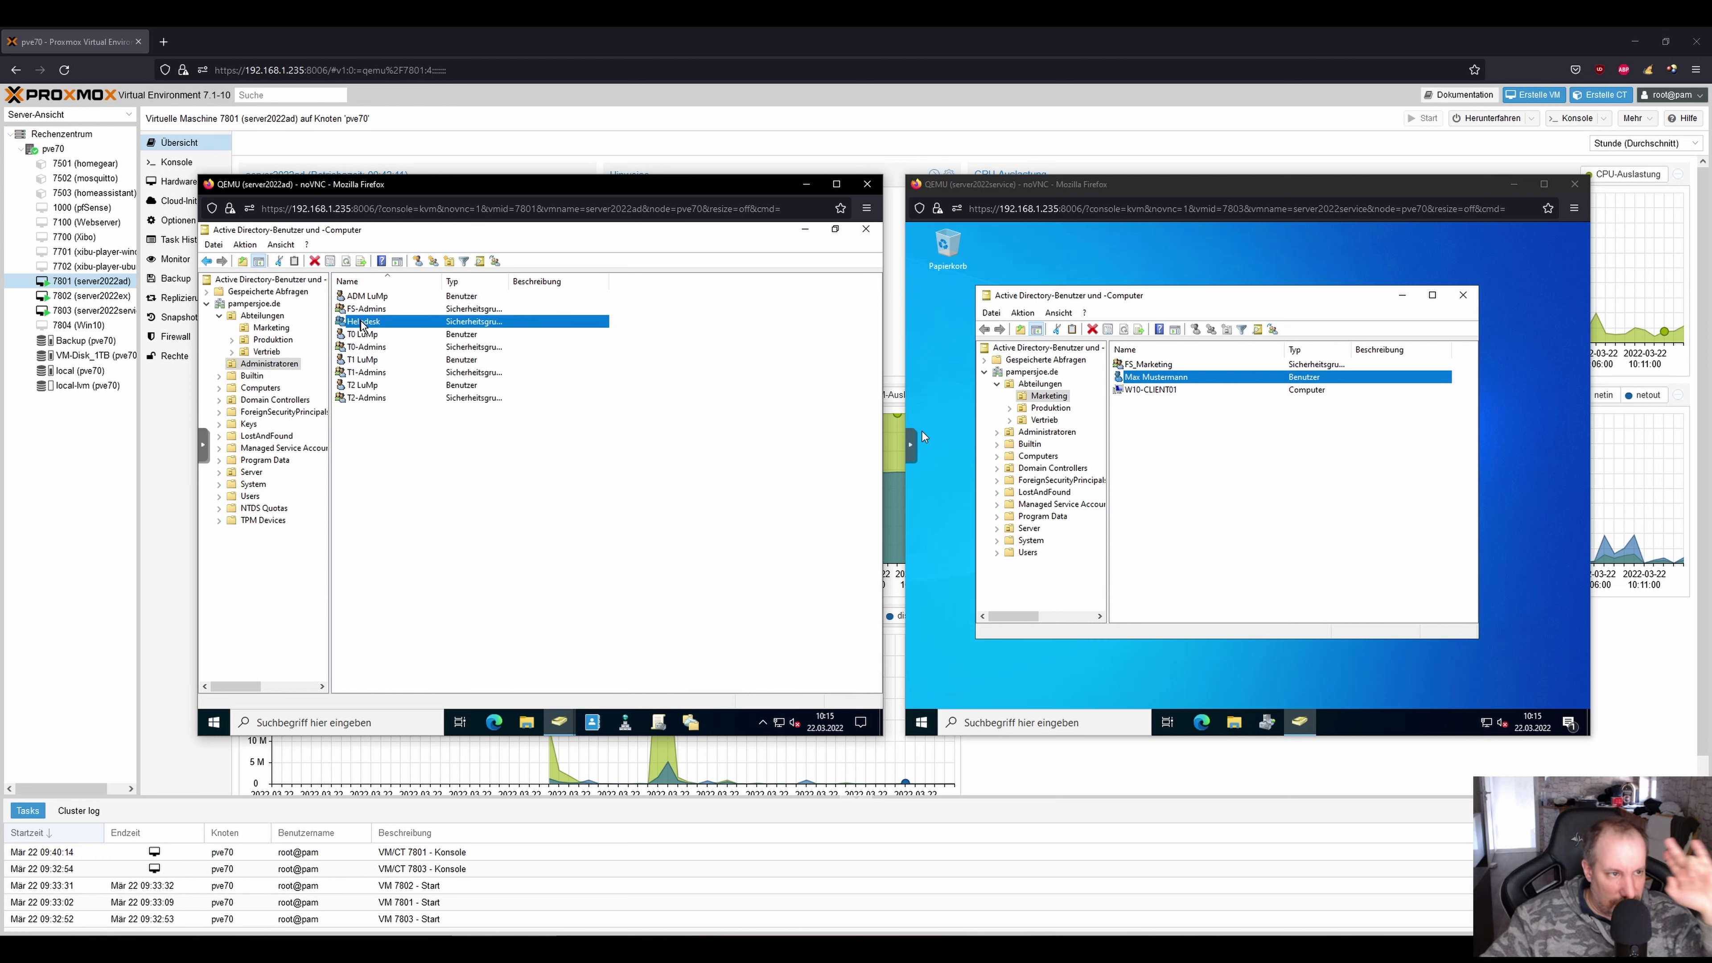
pyautogui.rightClick(362, 322)
pyautogui.click(569, 381)
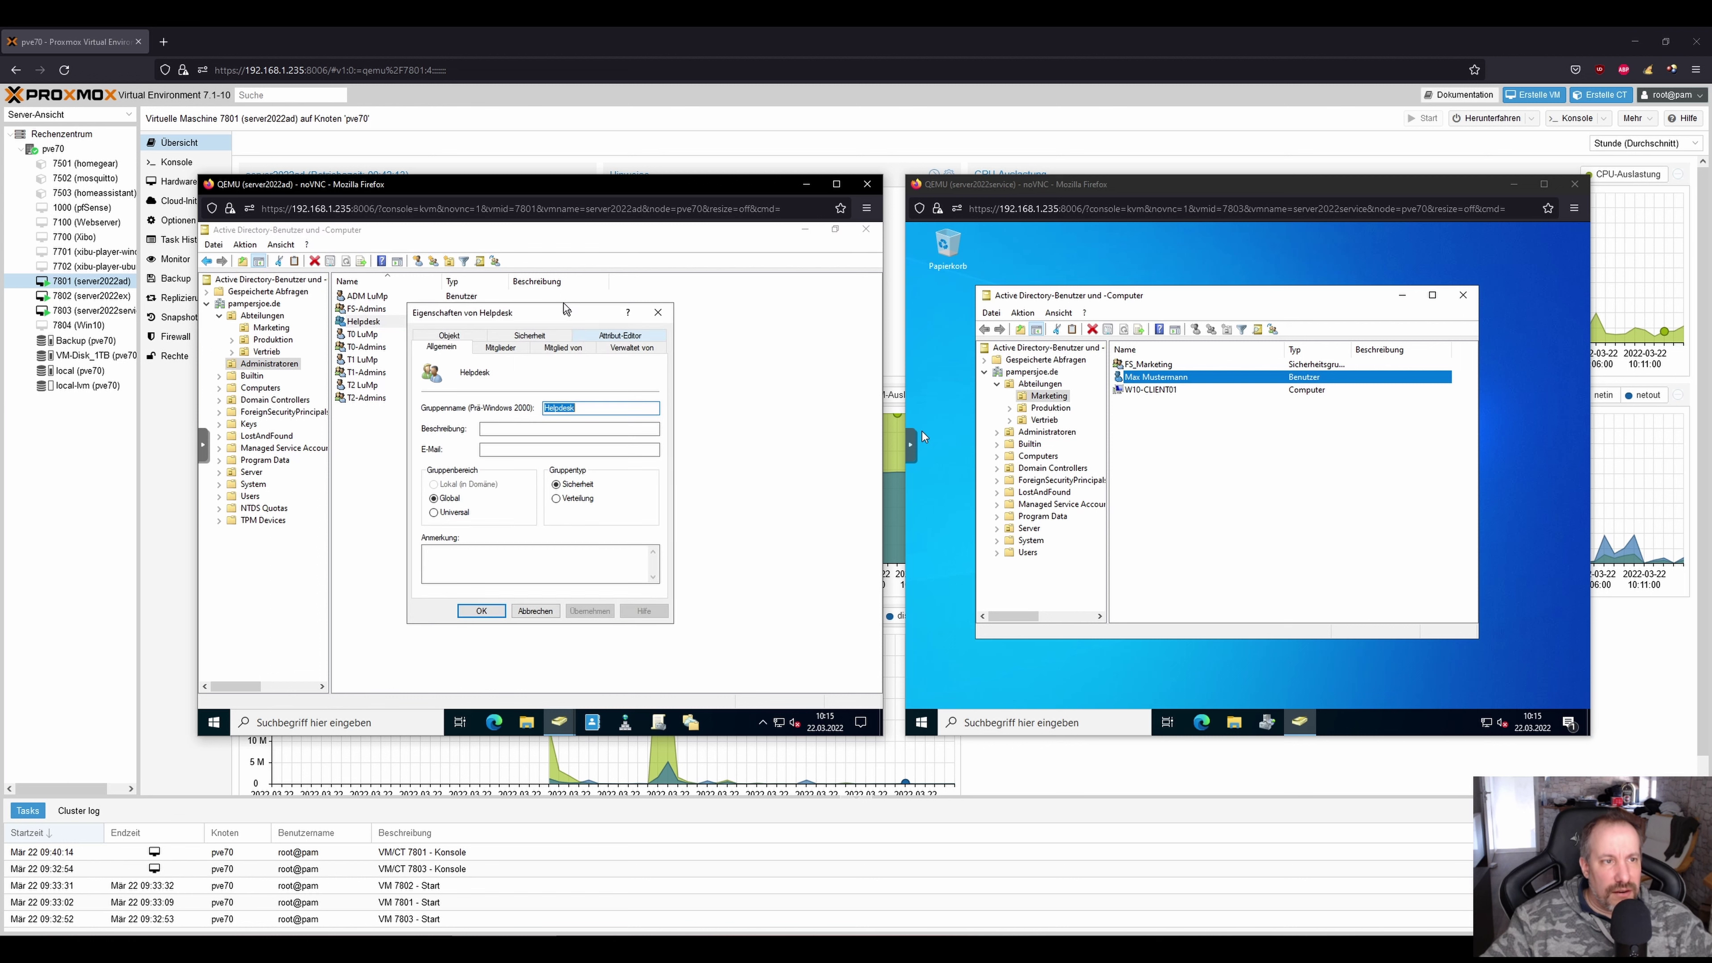
pyautogui.click(490, 349)
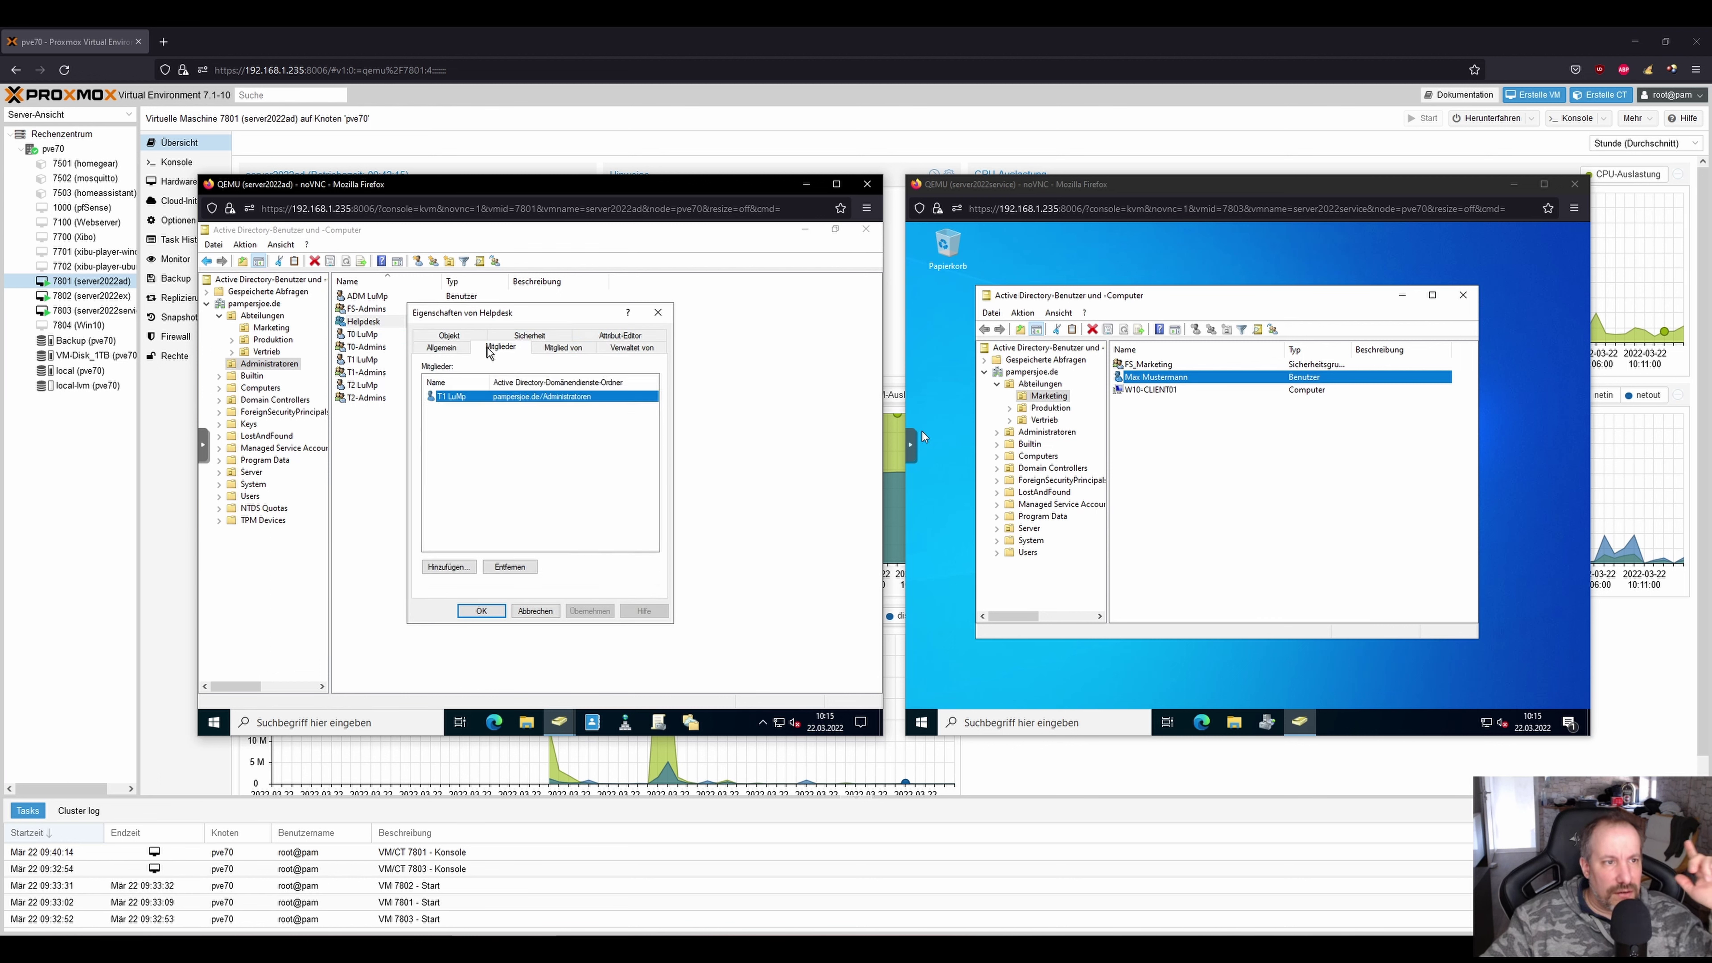
pyautogui.click(563, 347)
pyautogui.click(448, 508)
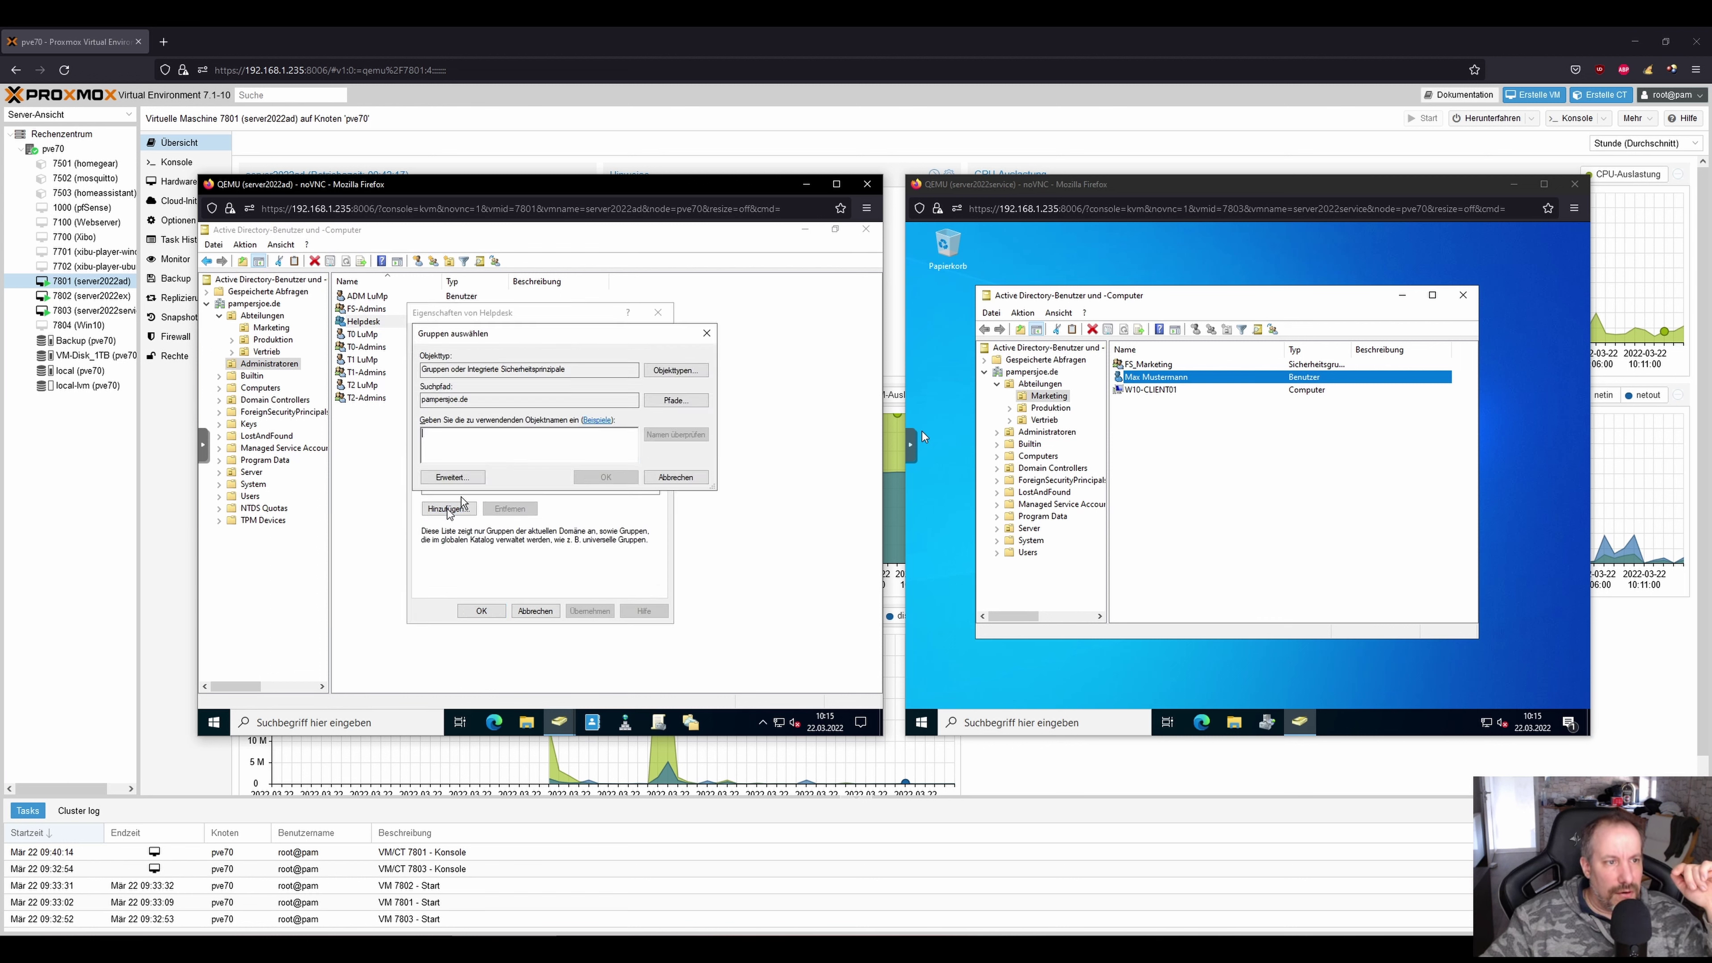
pyautogui.write('Konten-Operatoren')
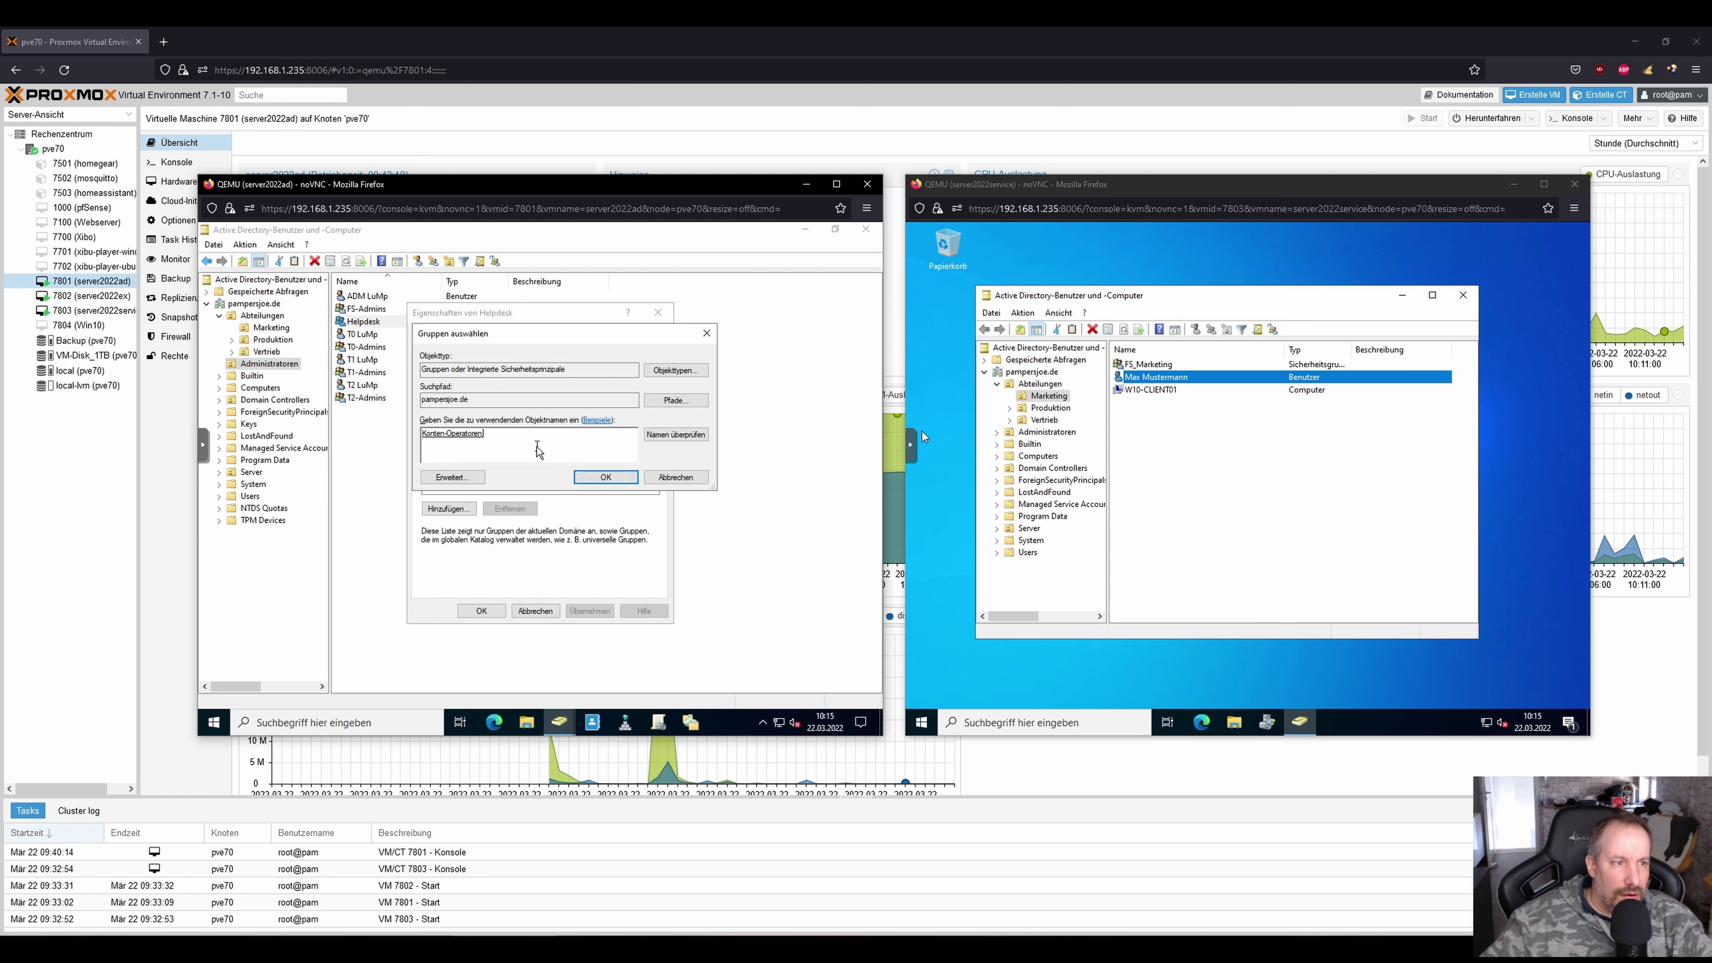
pyautogui.click(606, 476)
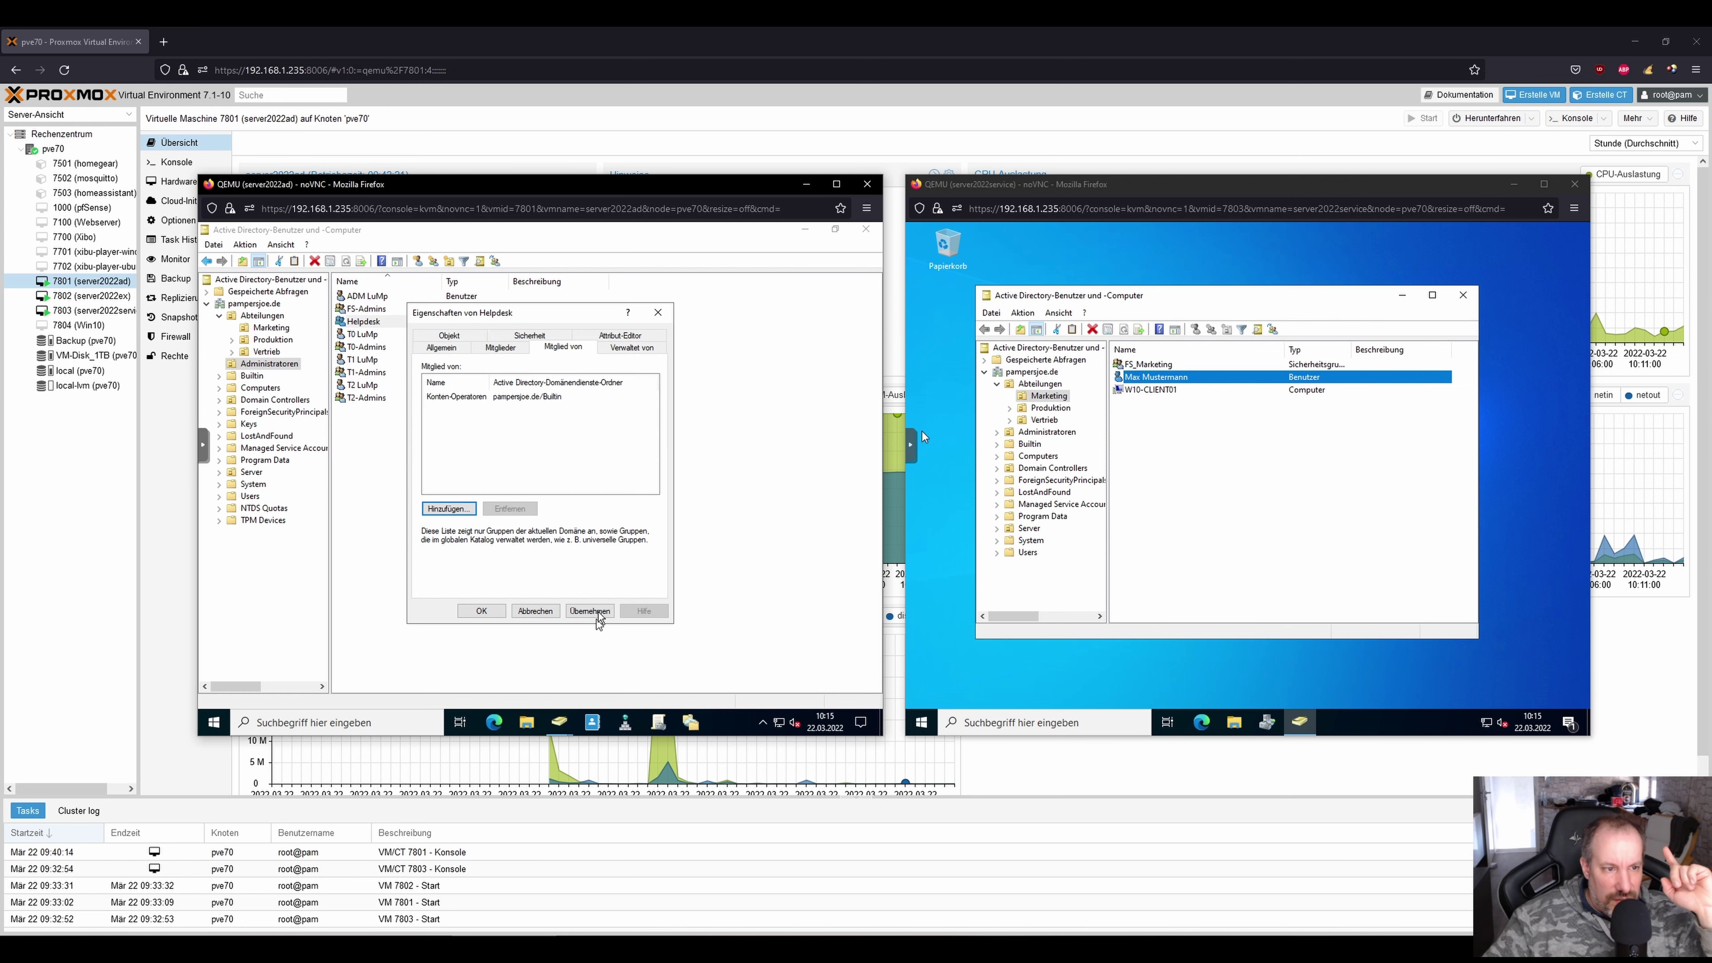
pyautogui.click(504, 610)
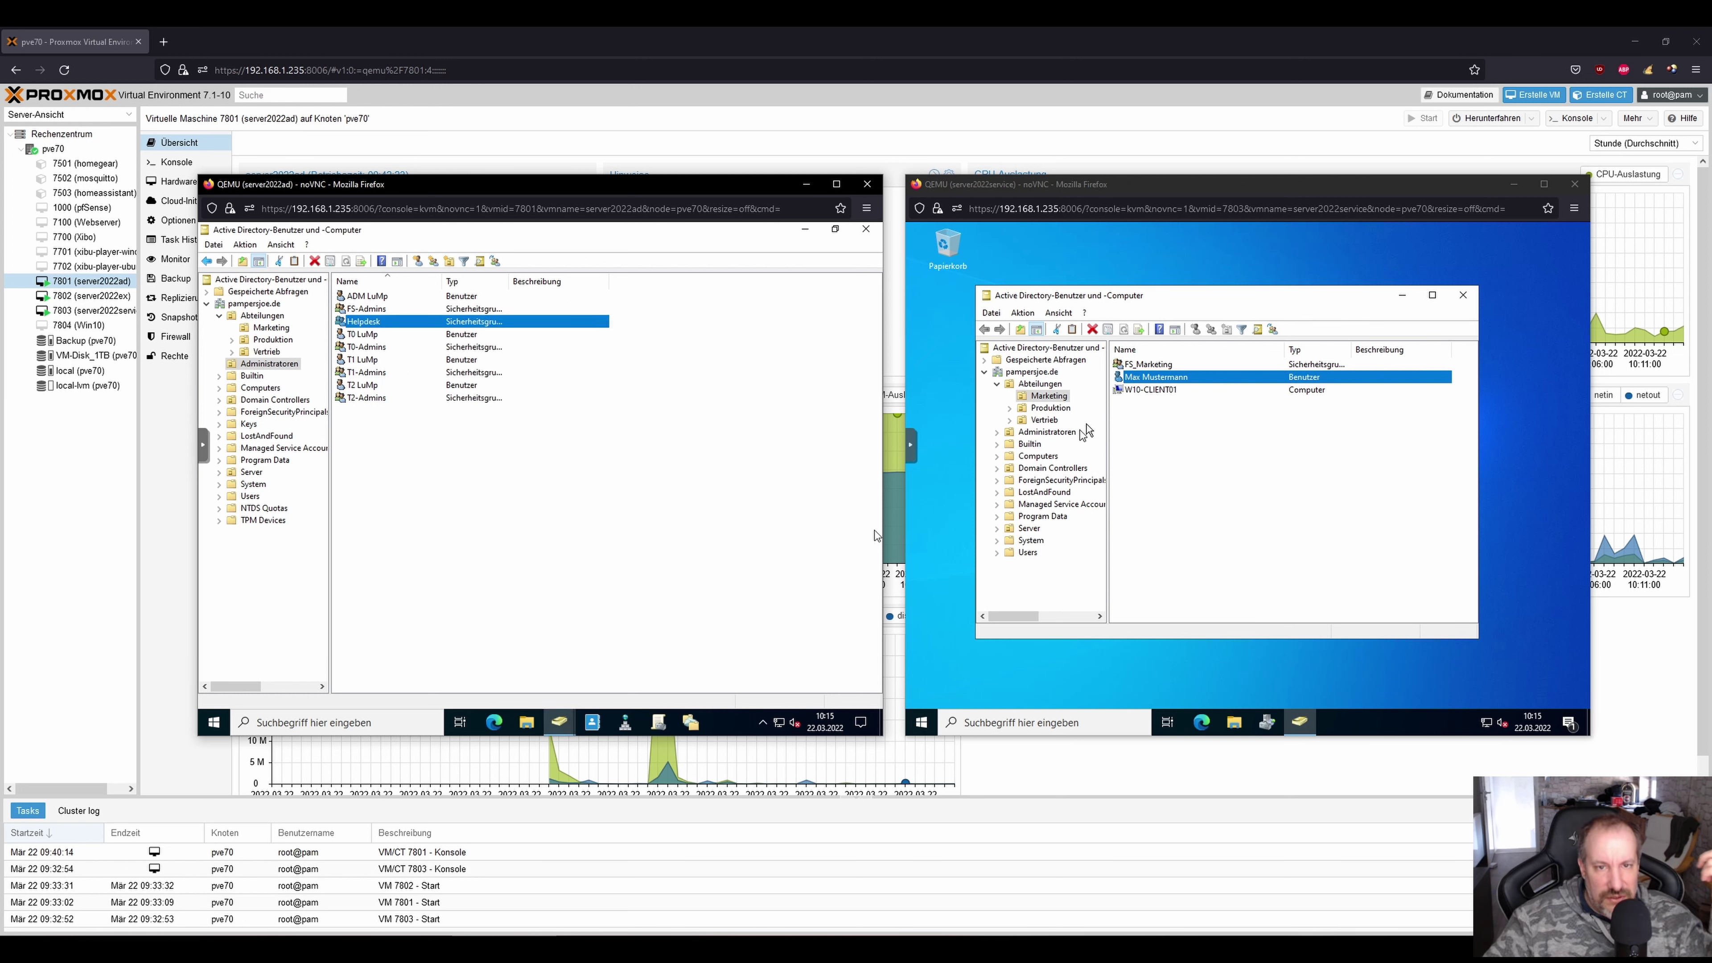
pyautogui.doubleClick(1154, 377)
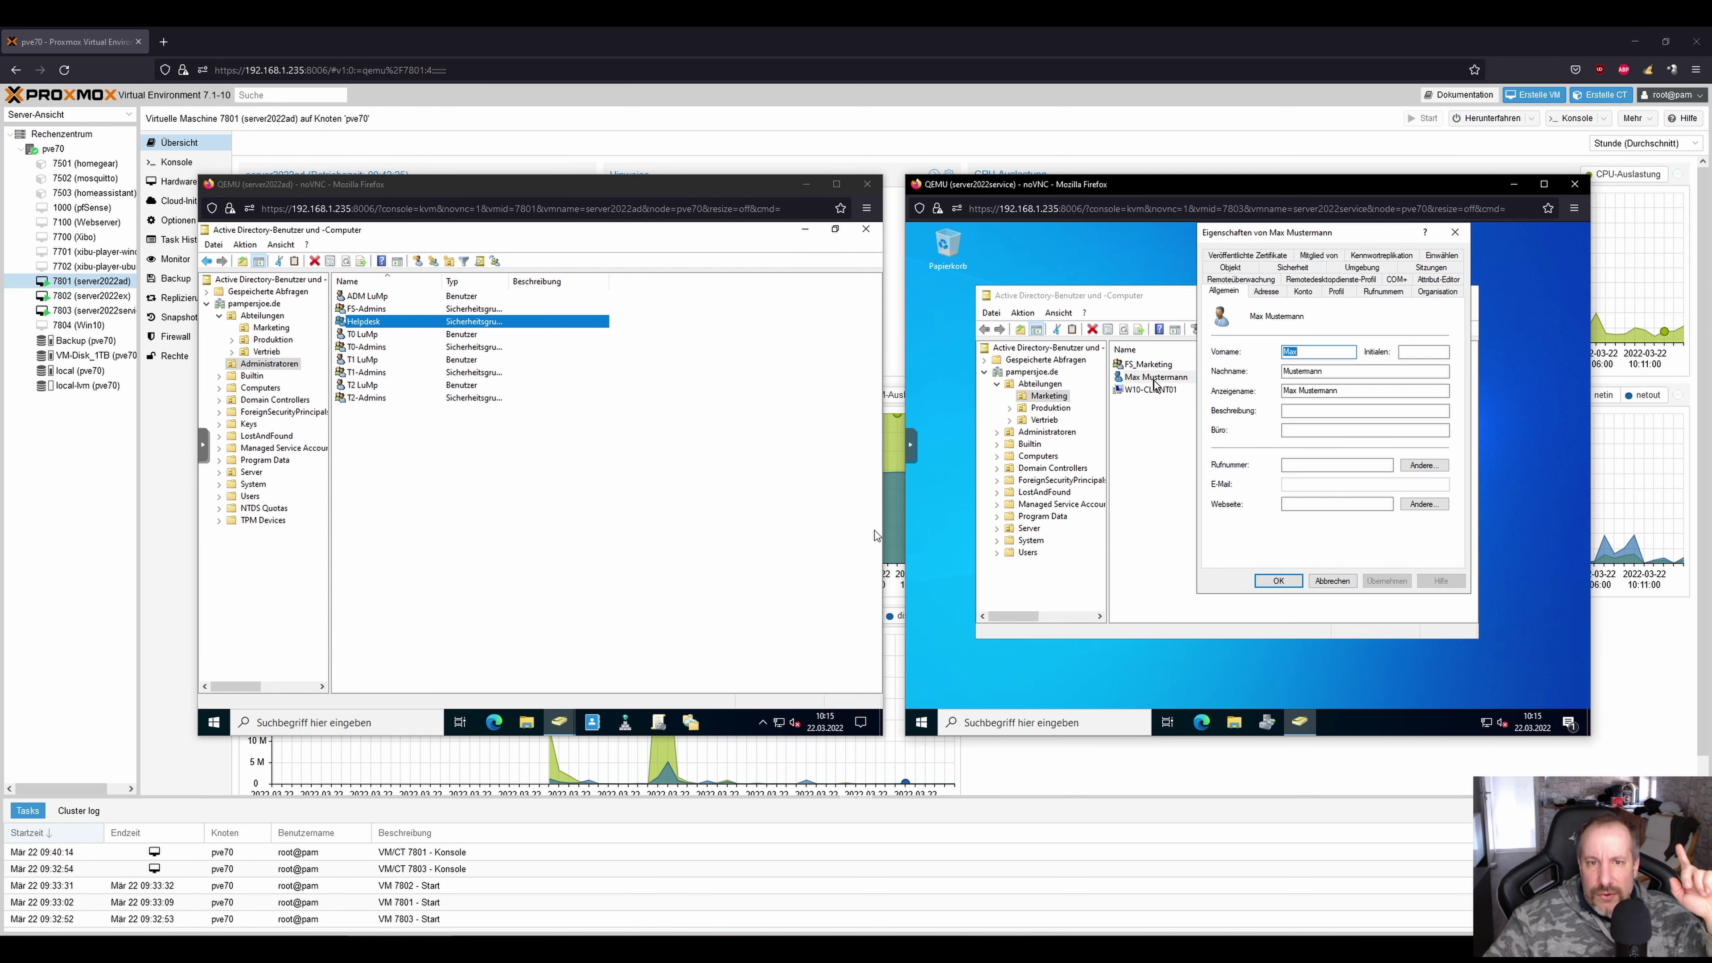
pyautogui.click(1318, 257)
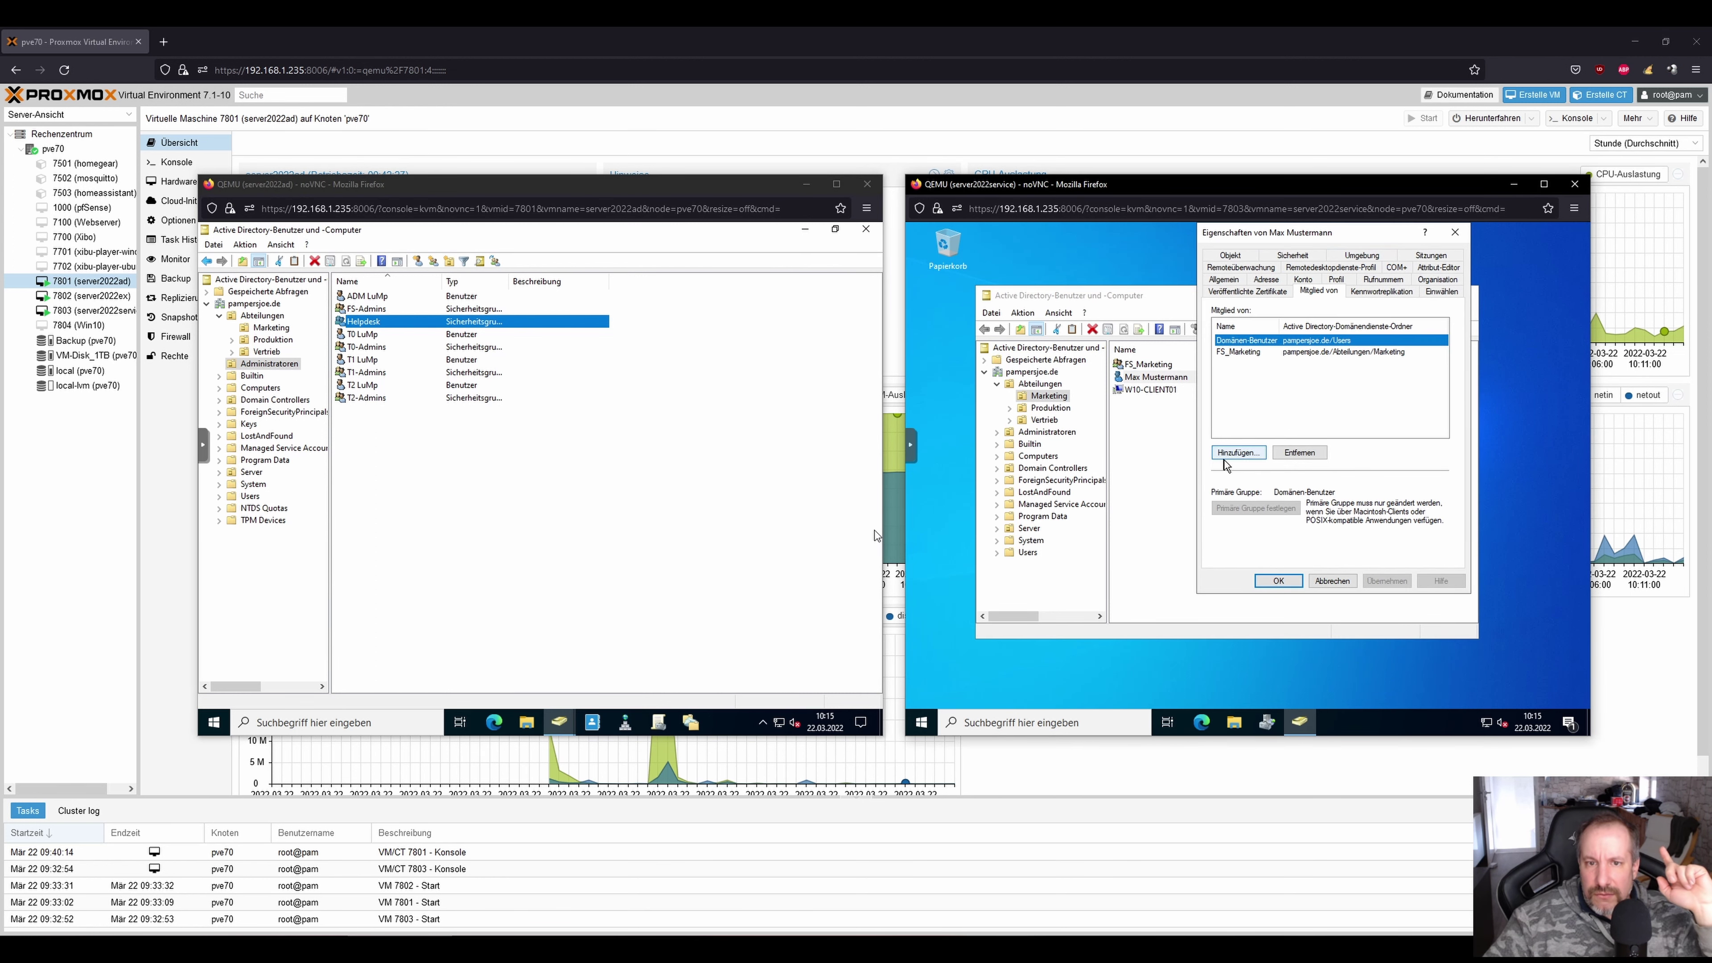
pyautogui.click(1239, 451)
pyautogui.write('Fs_')
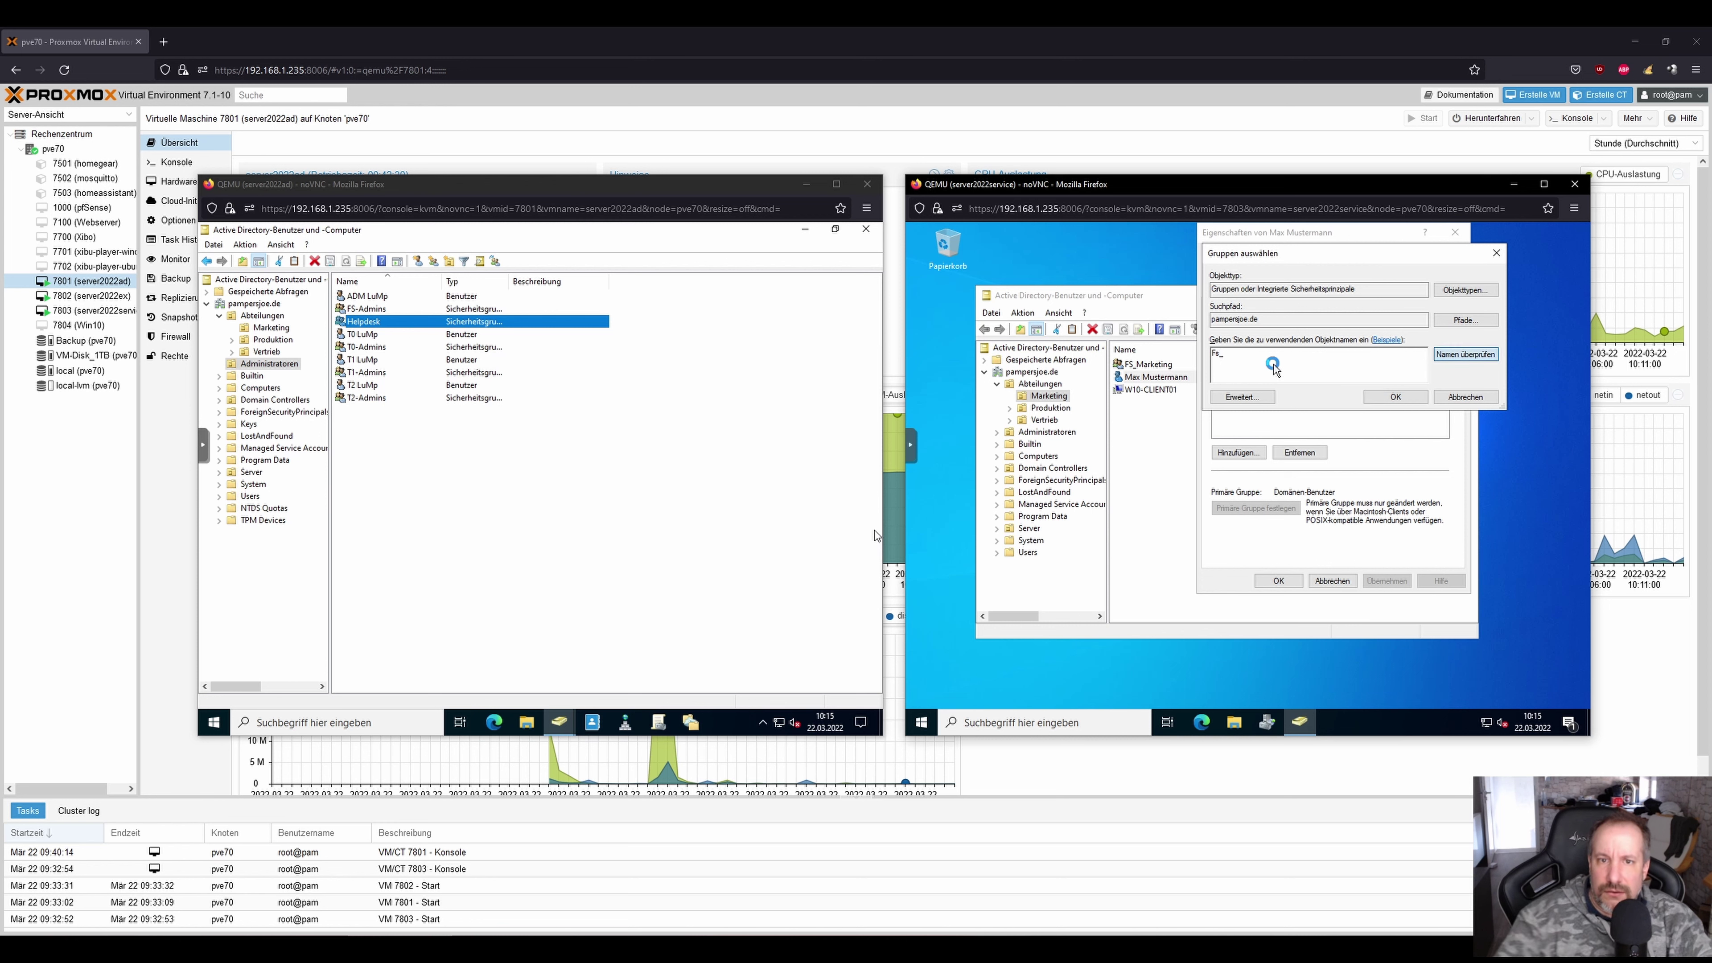
pyautogui.press('Return')
pyautogui.doubleClick(1267, 383)
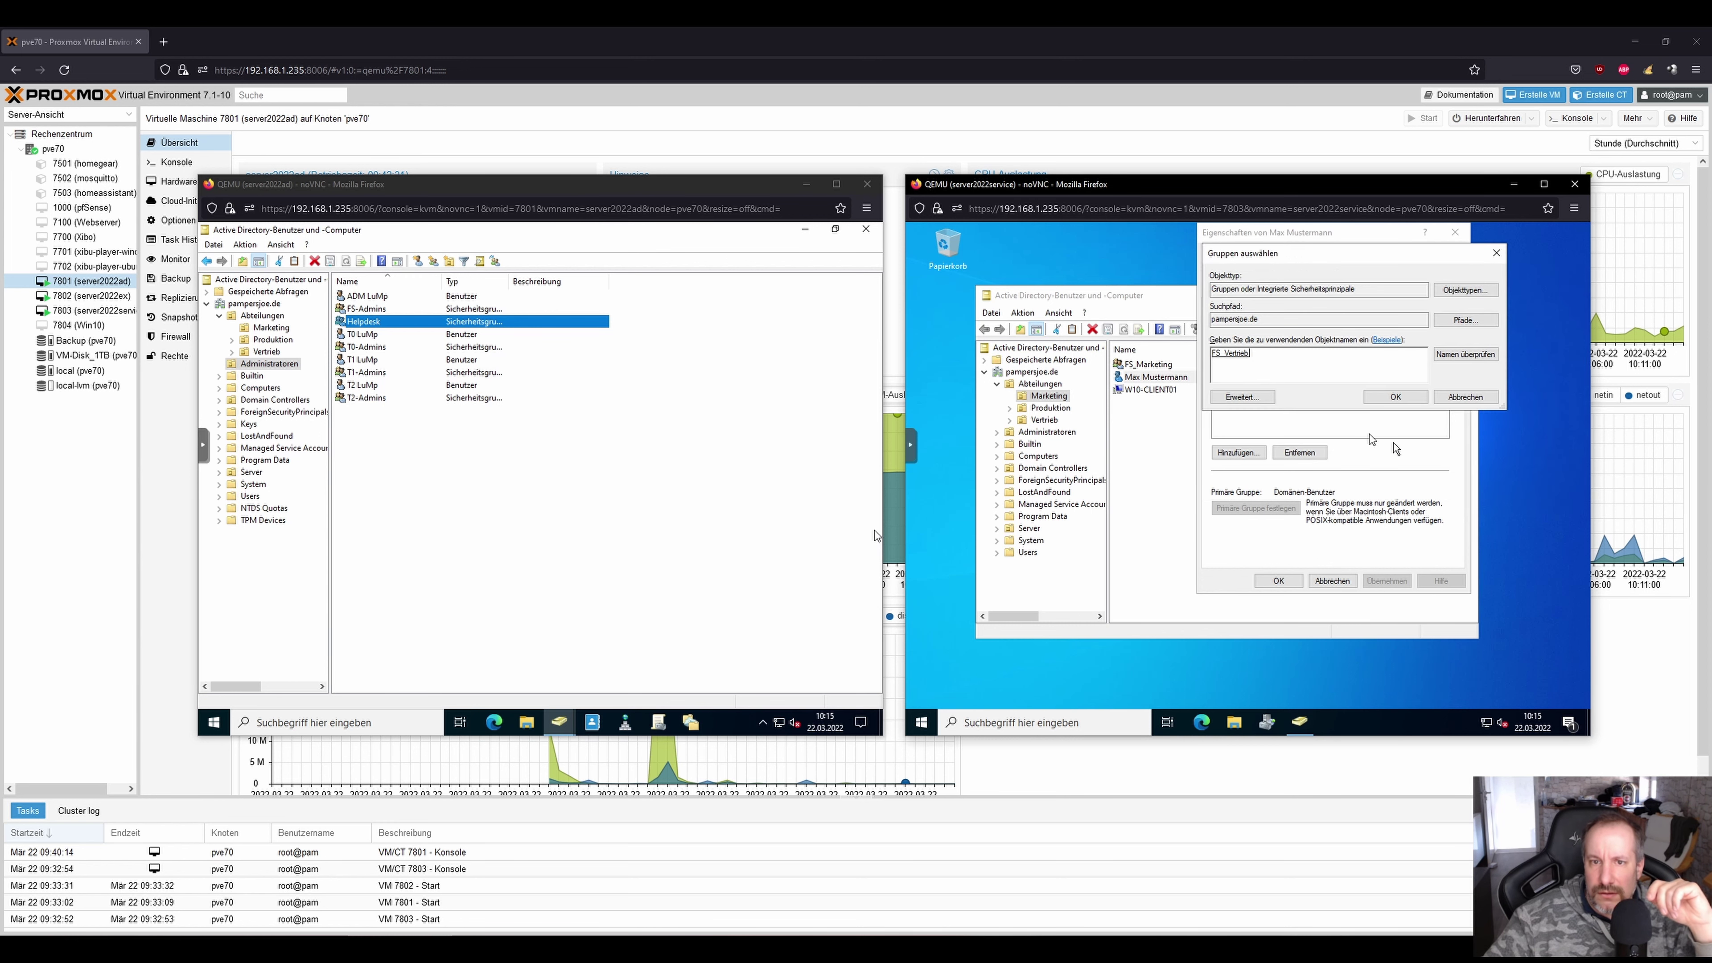
pyautogui.click(1389, 400)
pyautogui.click(1267, 581)
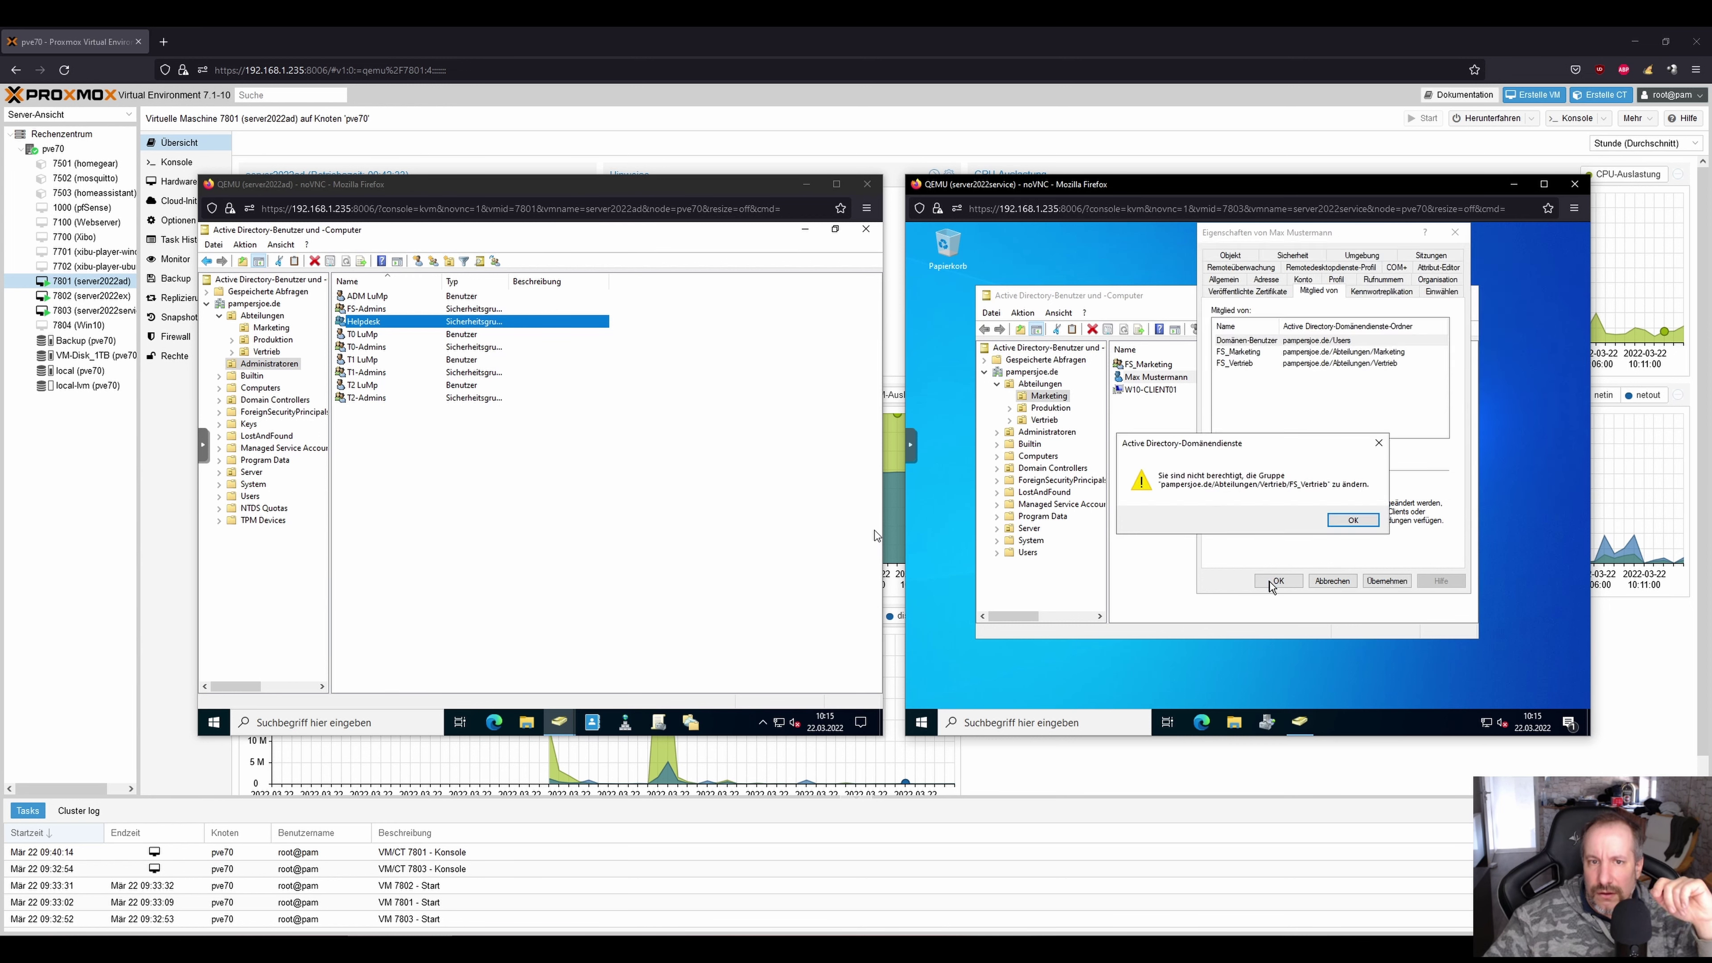
pyautogui.click(1344, 525)
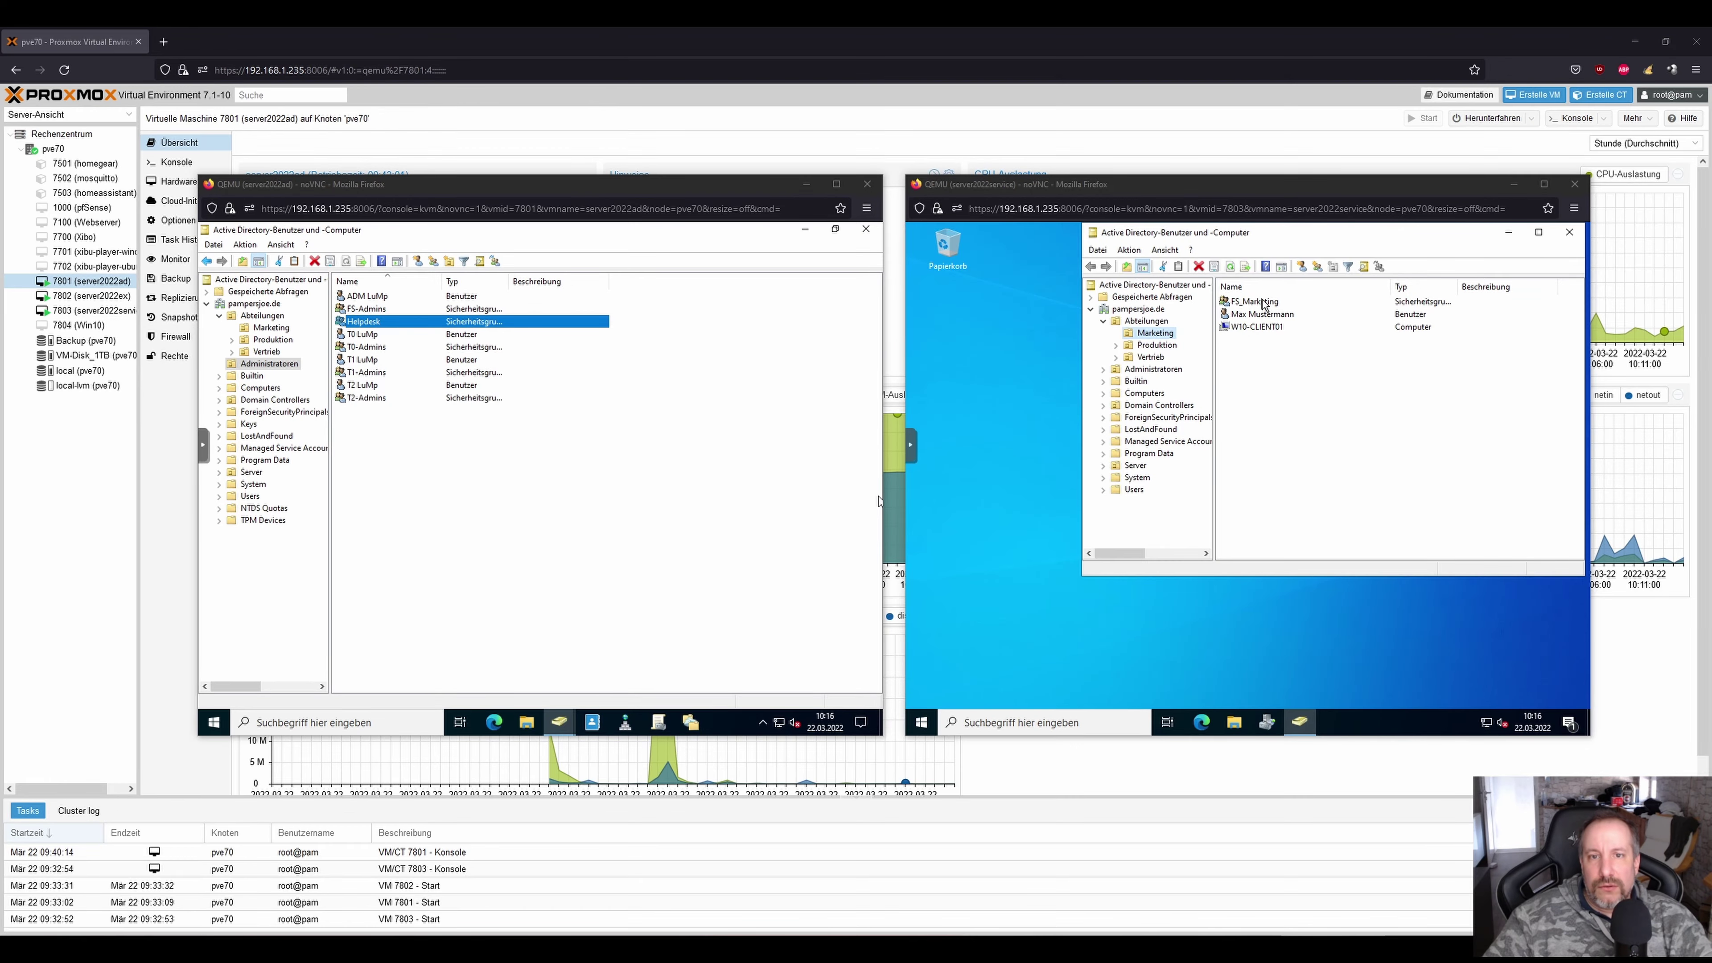
# Add the test user to FS_Vertrieb via an 'fs' name lookup and save the properties.
pyautogui.doubleClick(1261, 314)
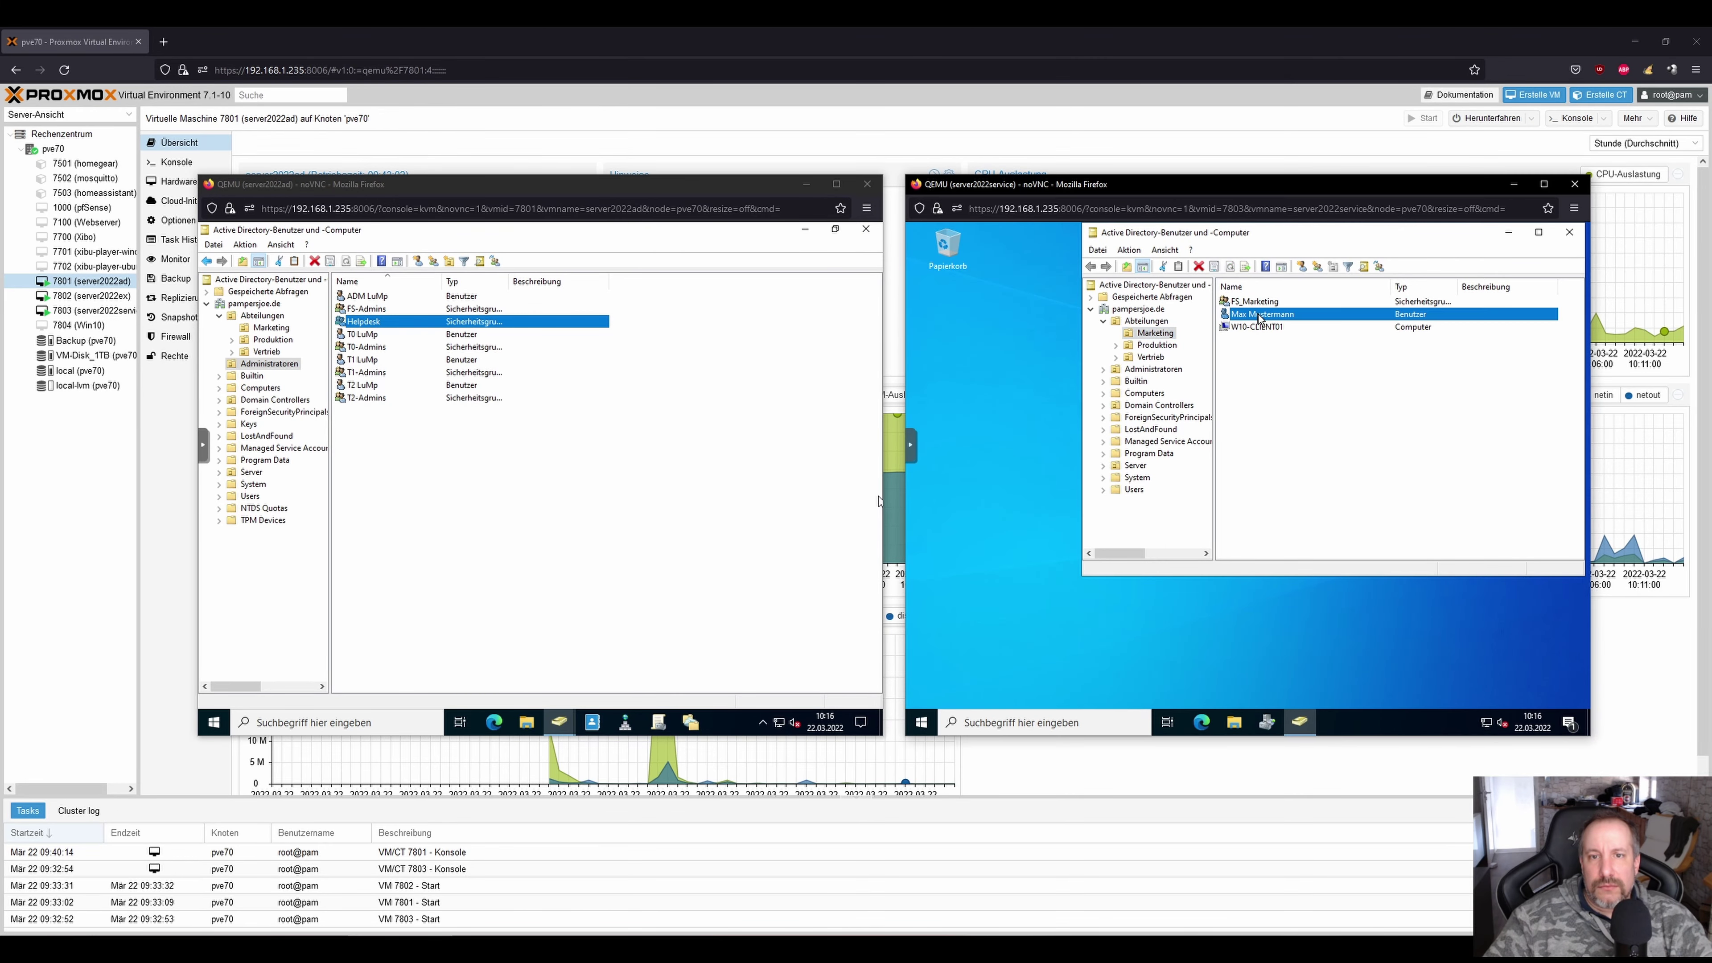
pyautogui.click(1318, 255)
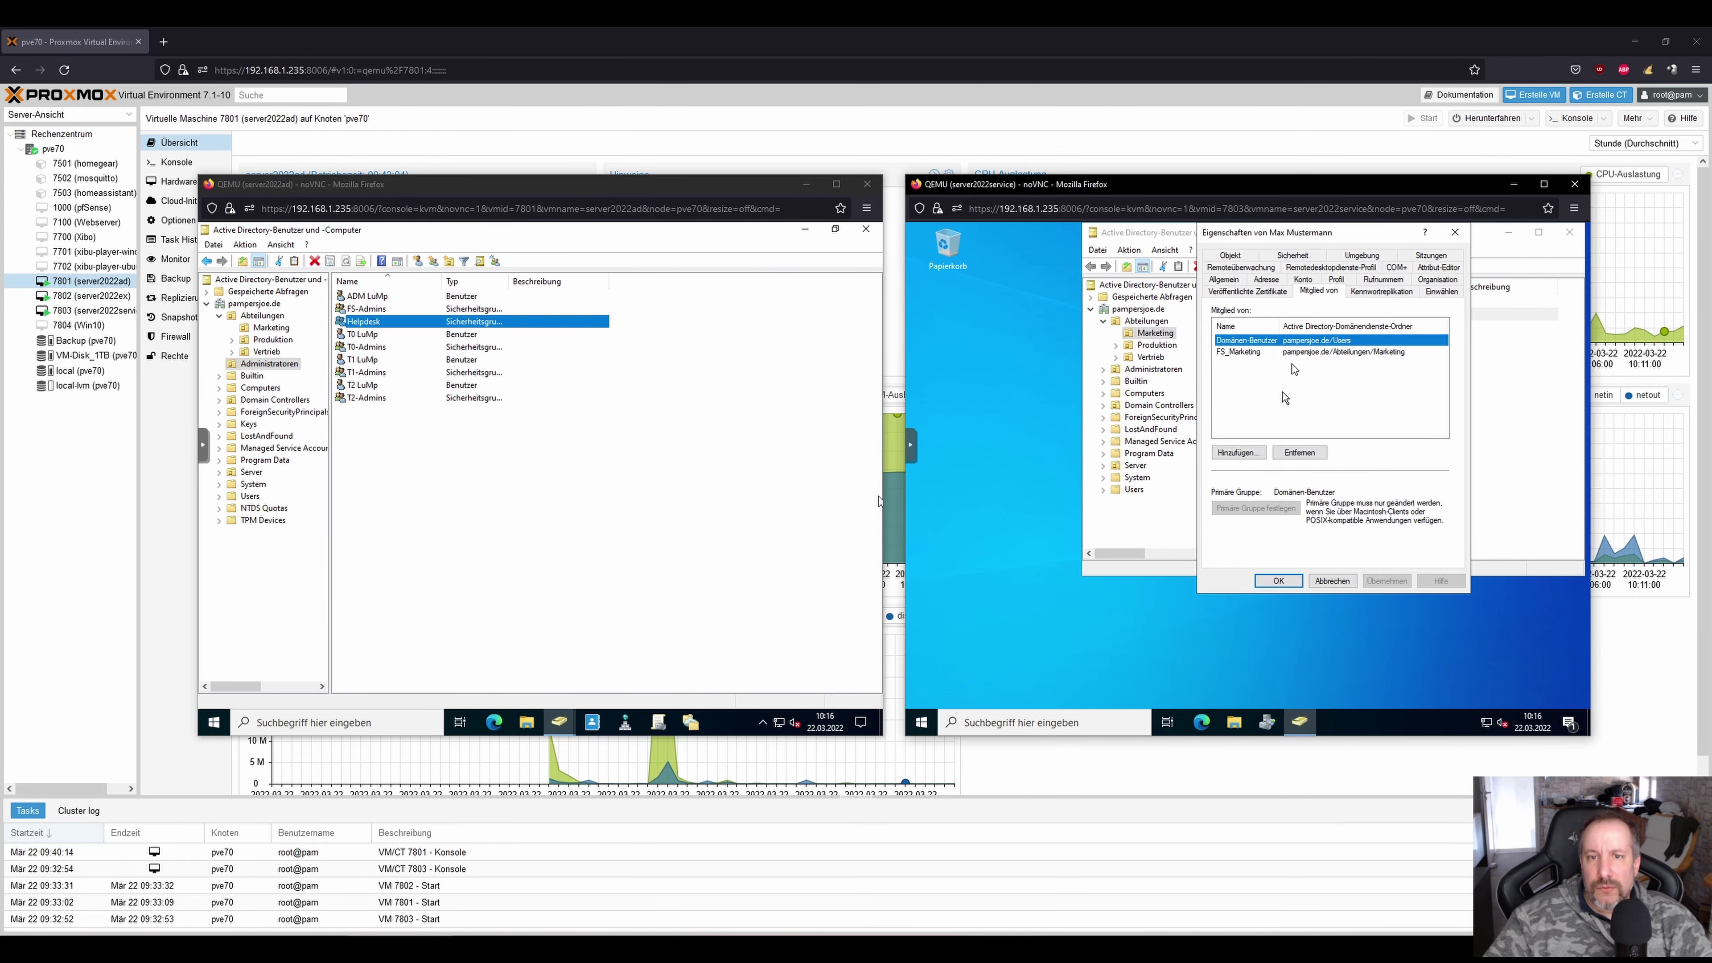
pyautogui.click(1239, 453)
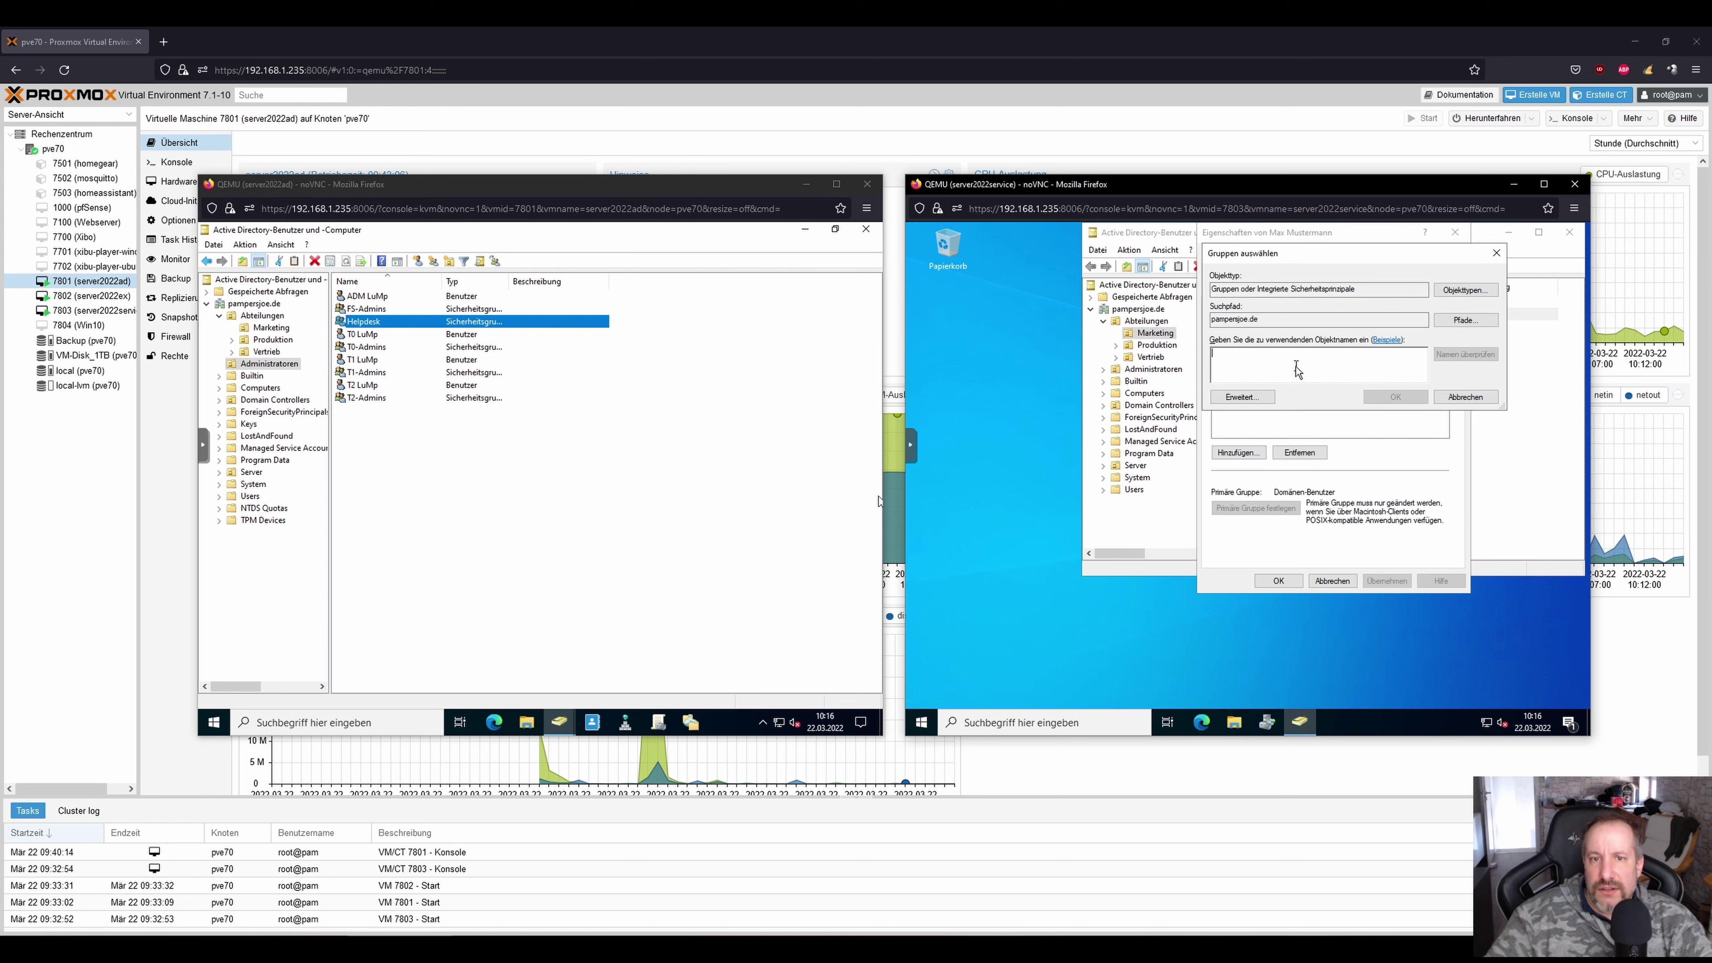
pyautogui.write('fs_')
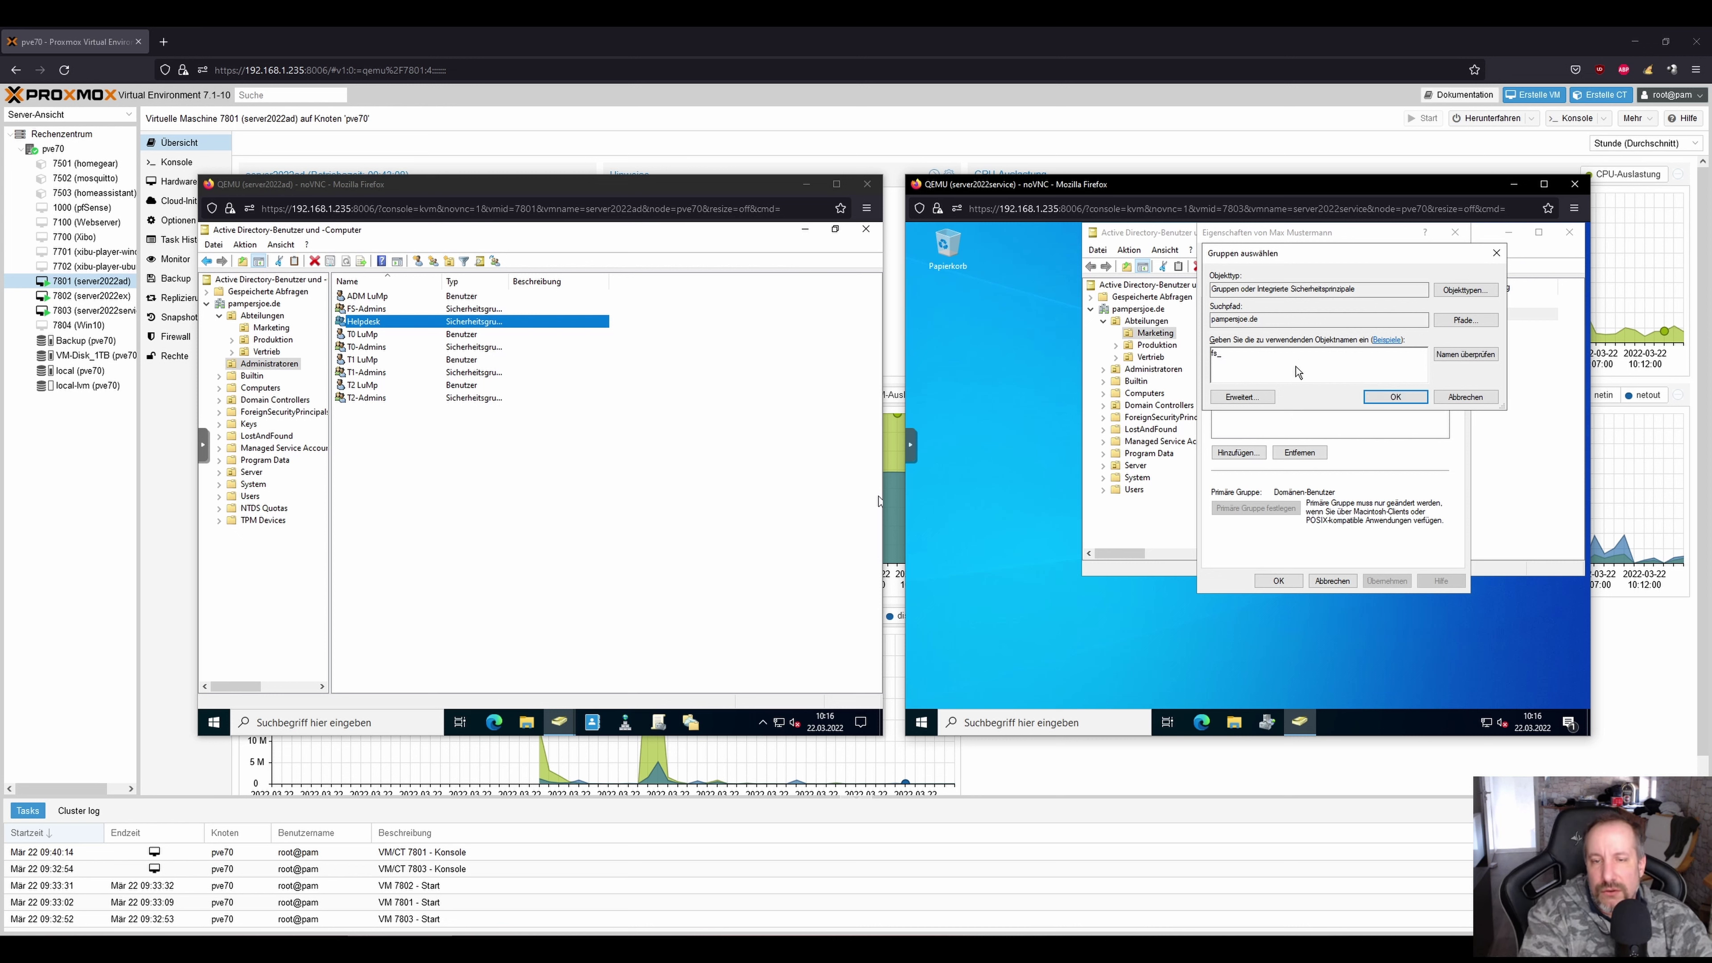
pyautogui.press('Return')
pyautogui.click(1257, 382)
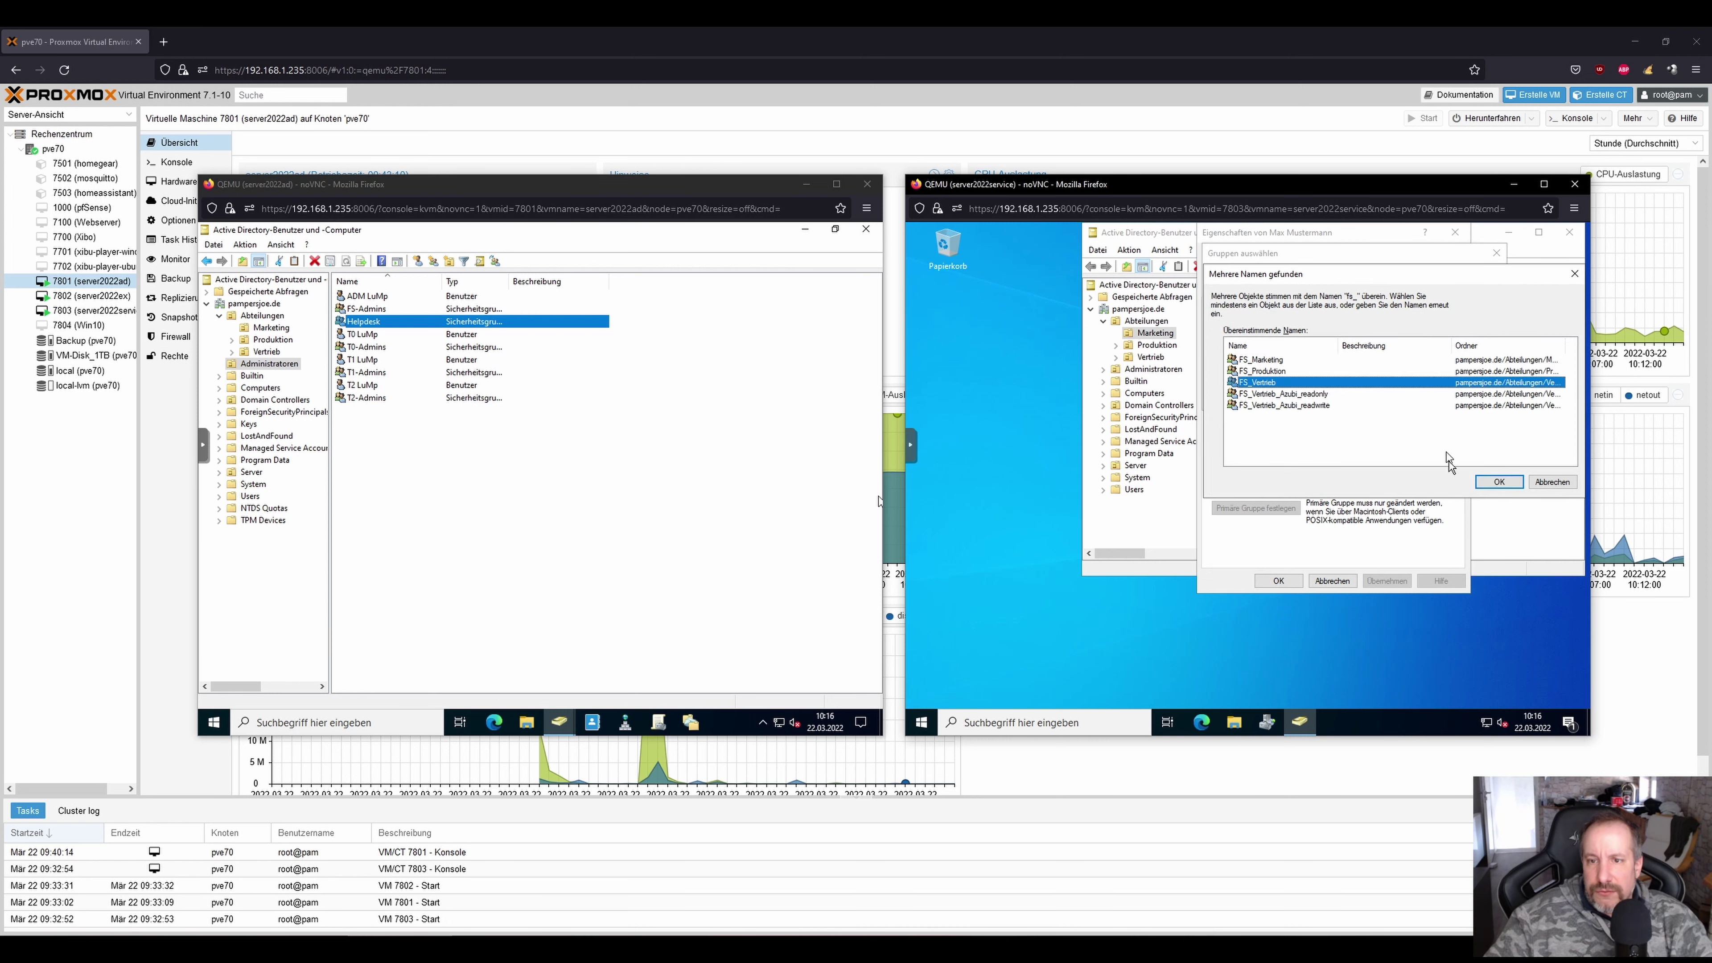
pyautogui.click(1498, 482)
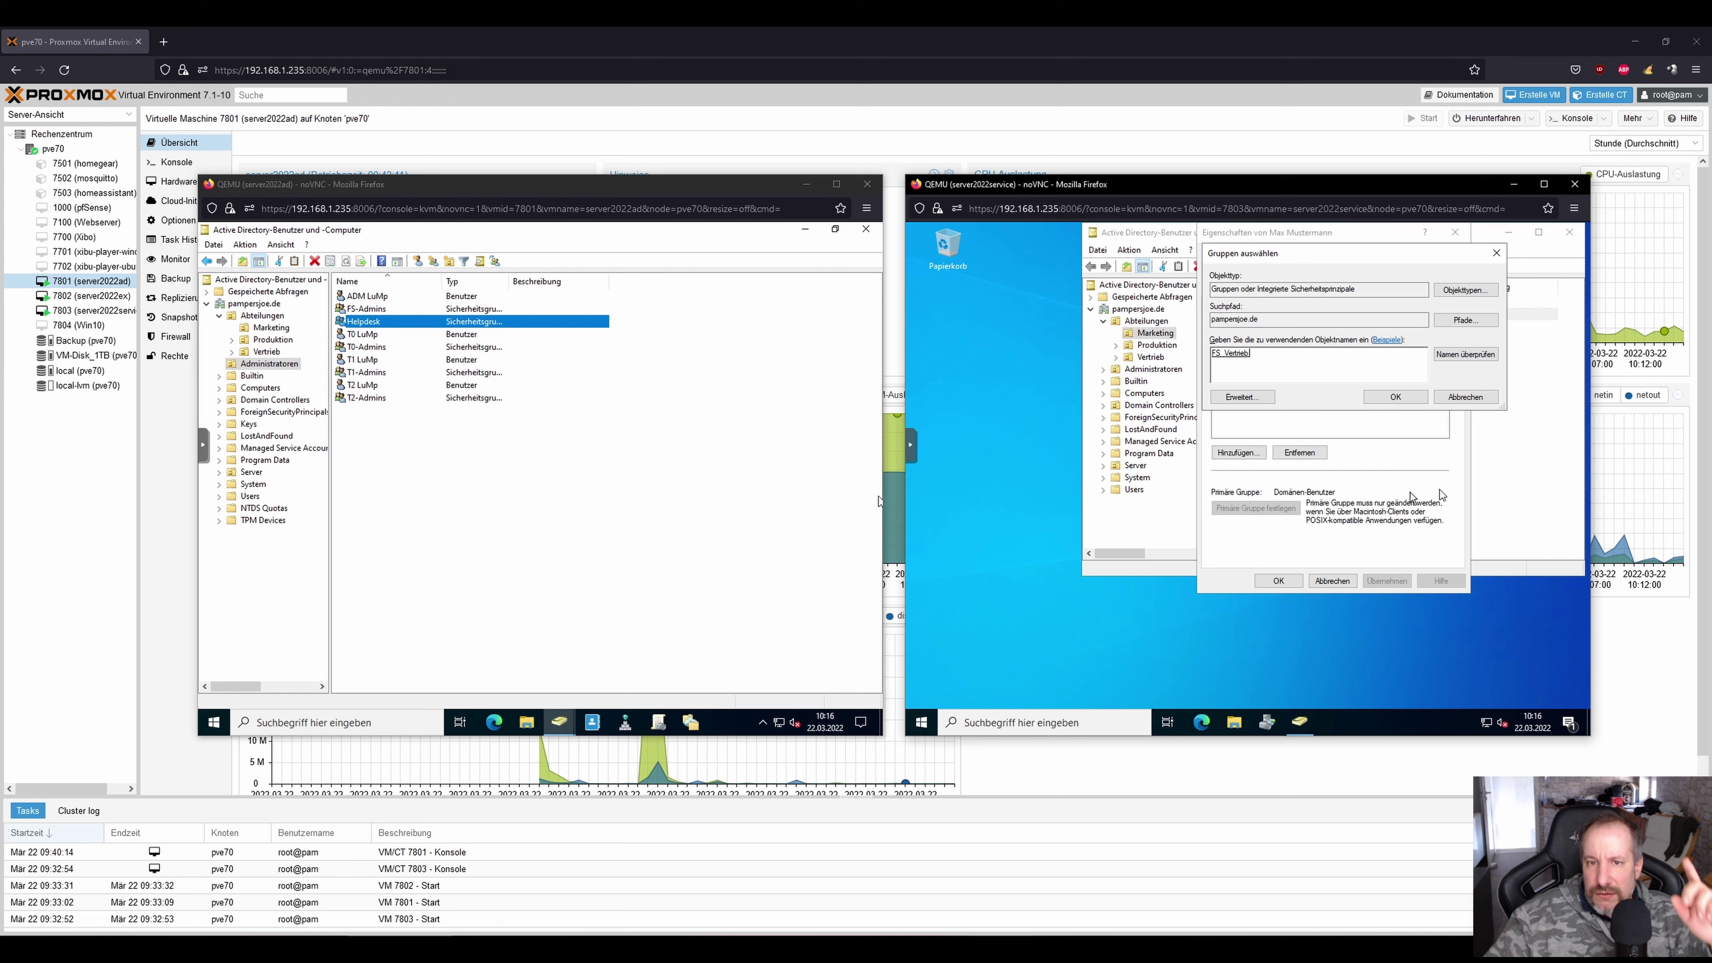
pyautogui.click(1368, 396)
pyautogui.click(1279, 580)
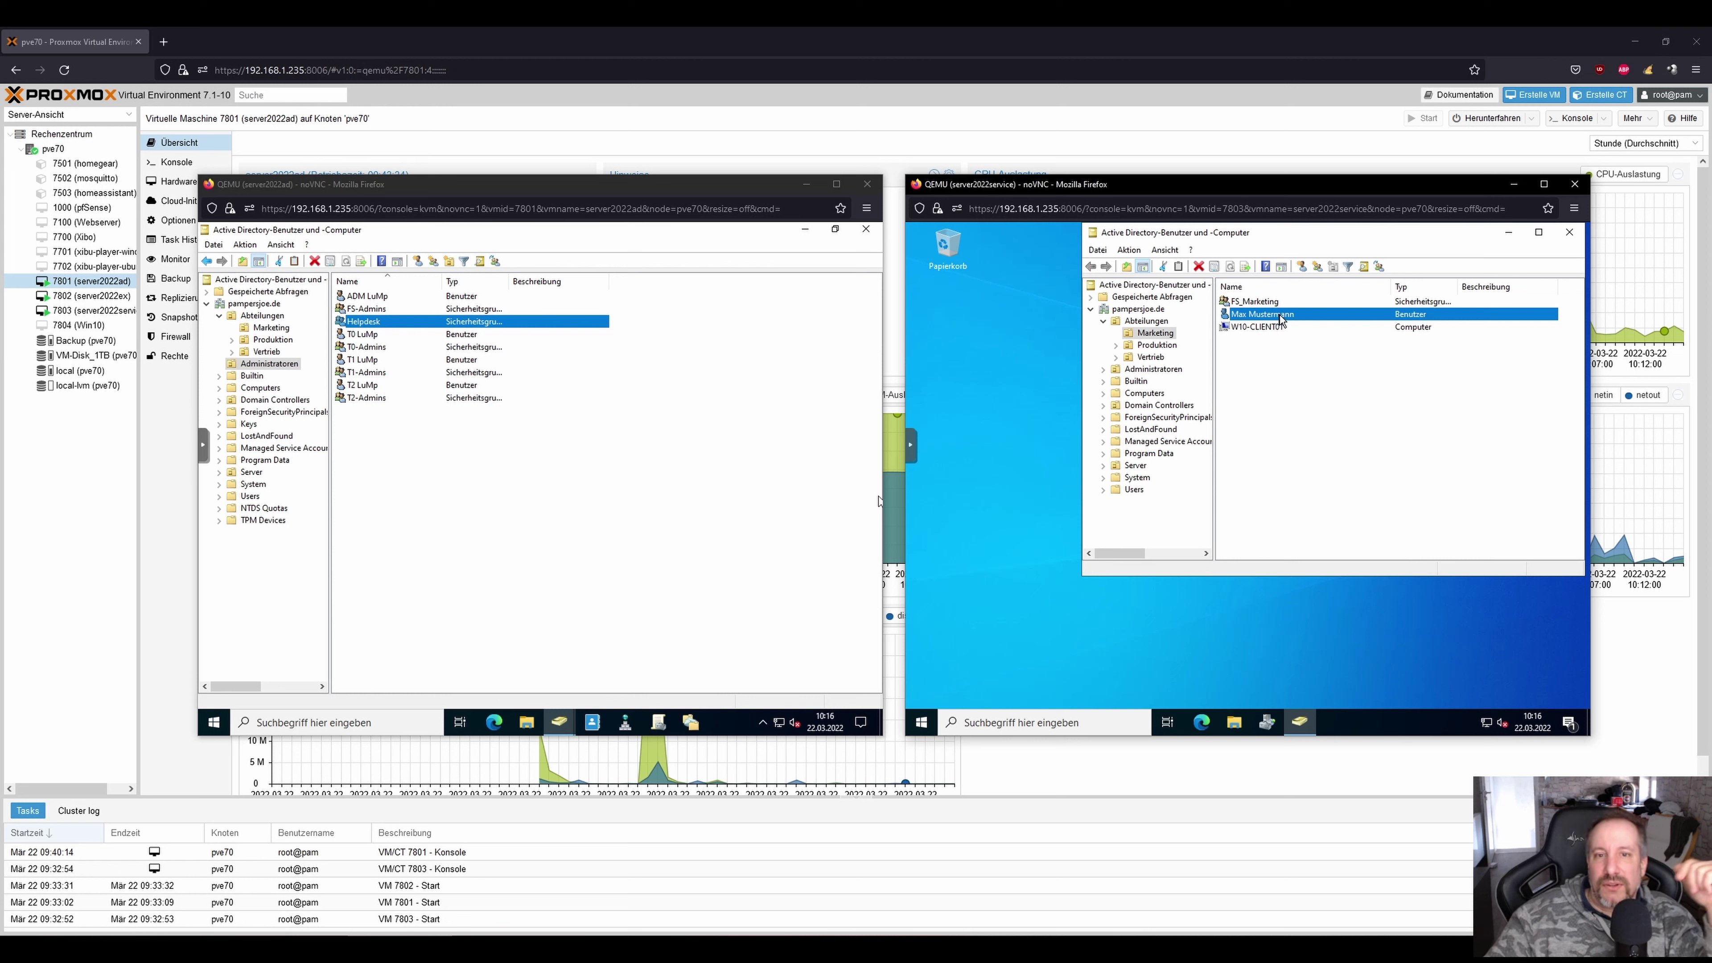
# Remove the test user from FS_Vertrieb and apply the change.
pyautogui.rightClick(1281, 316)
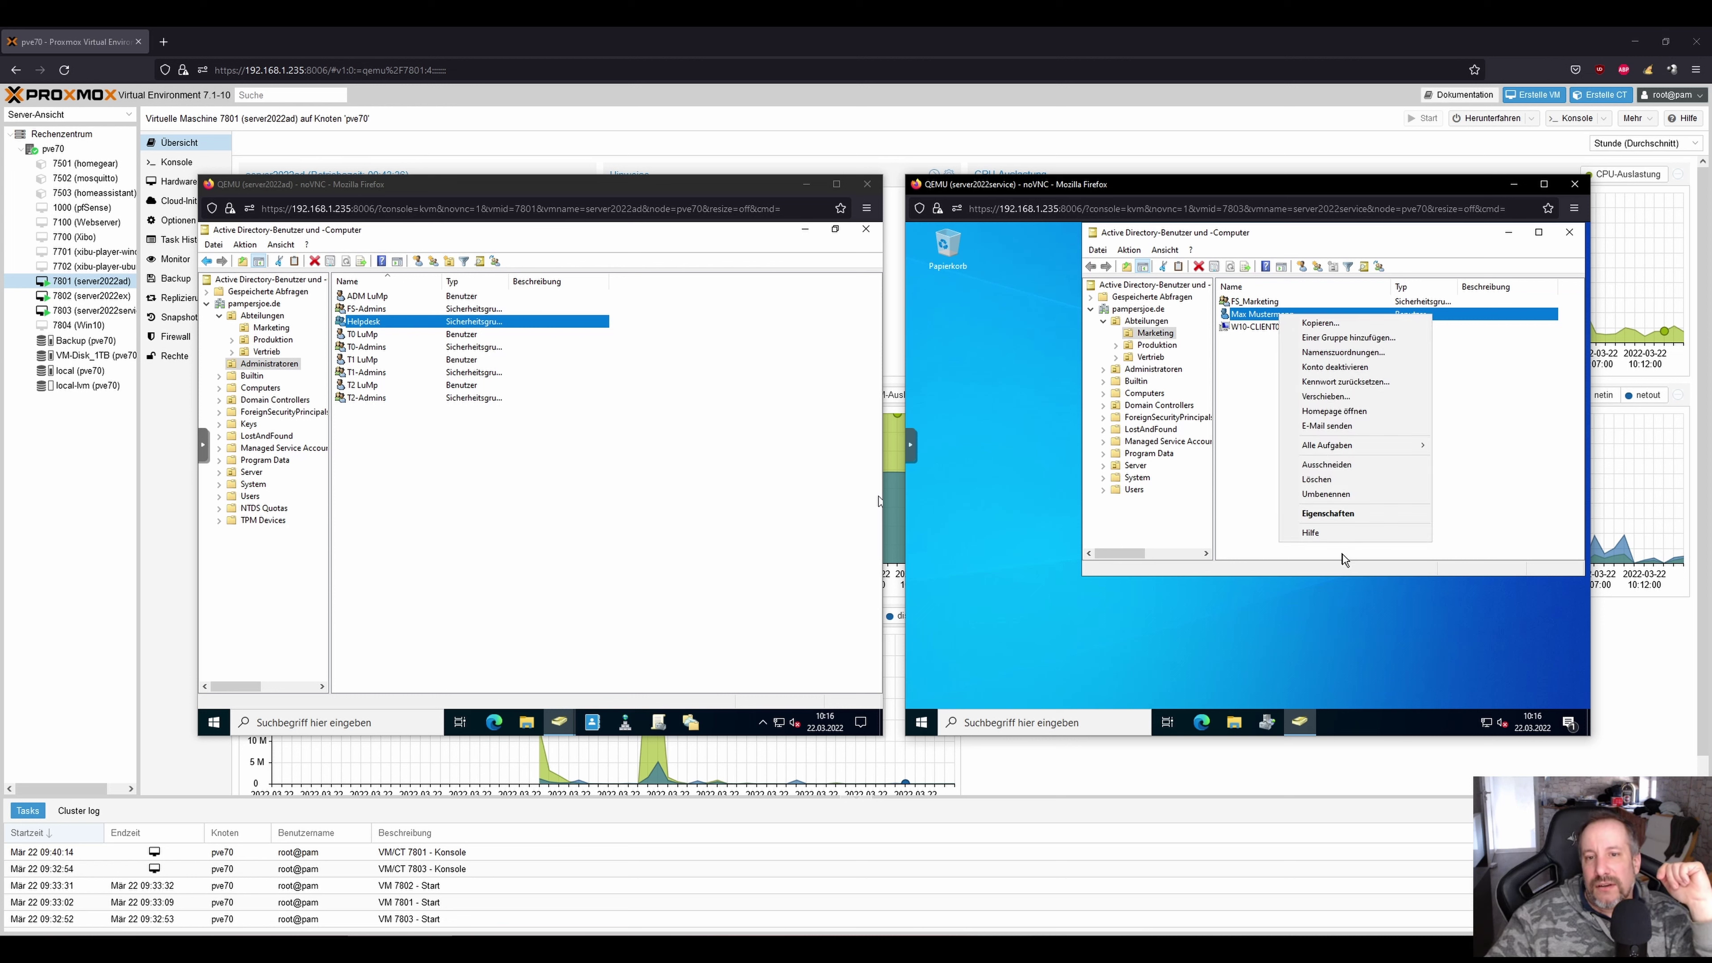
pyautogui.click(1321, 510)
pyautogui.click(1319, 256)
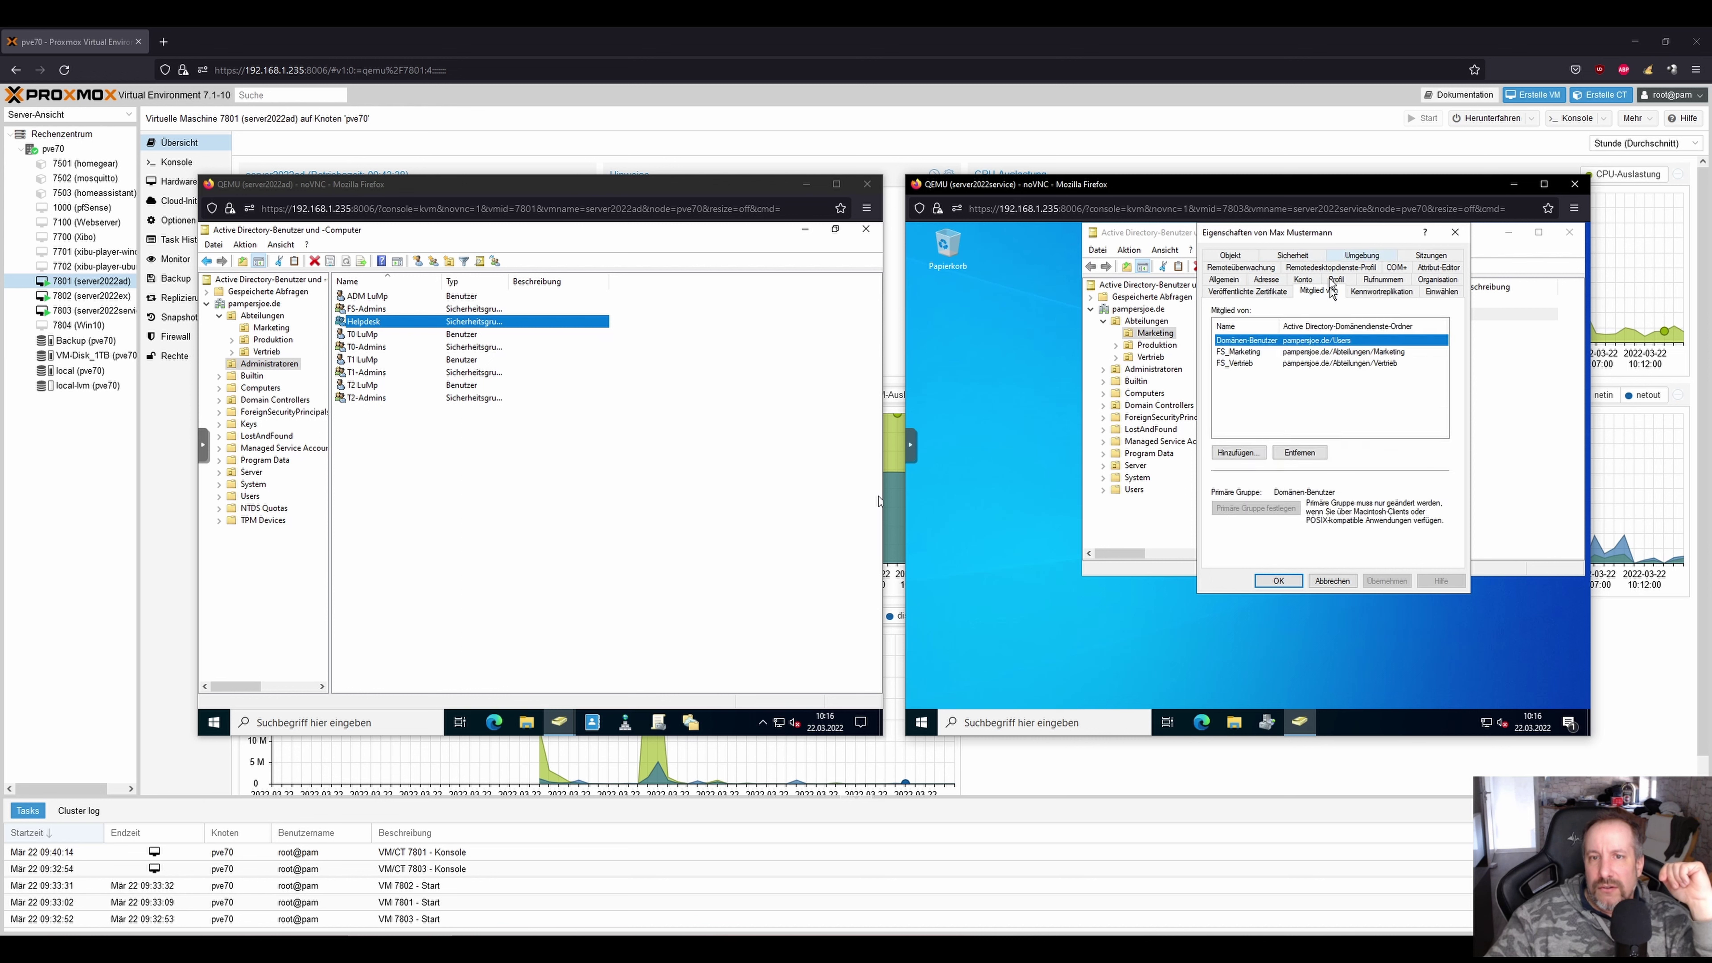
pyautogui.click(1238, 363)
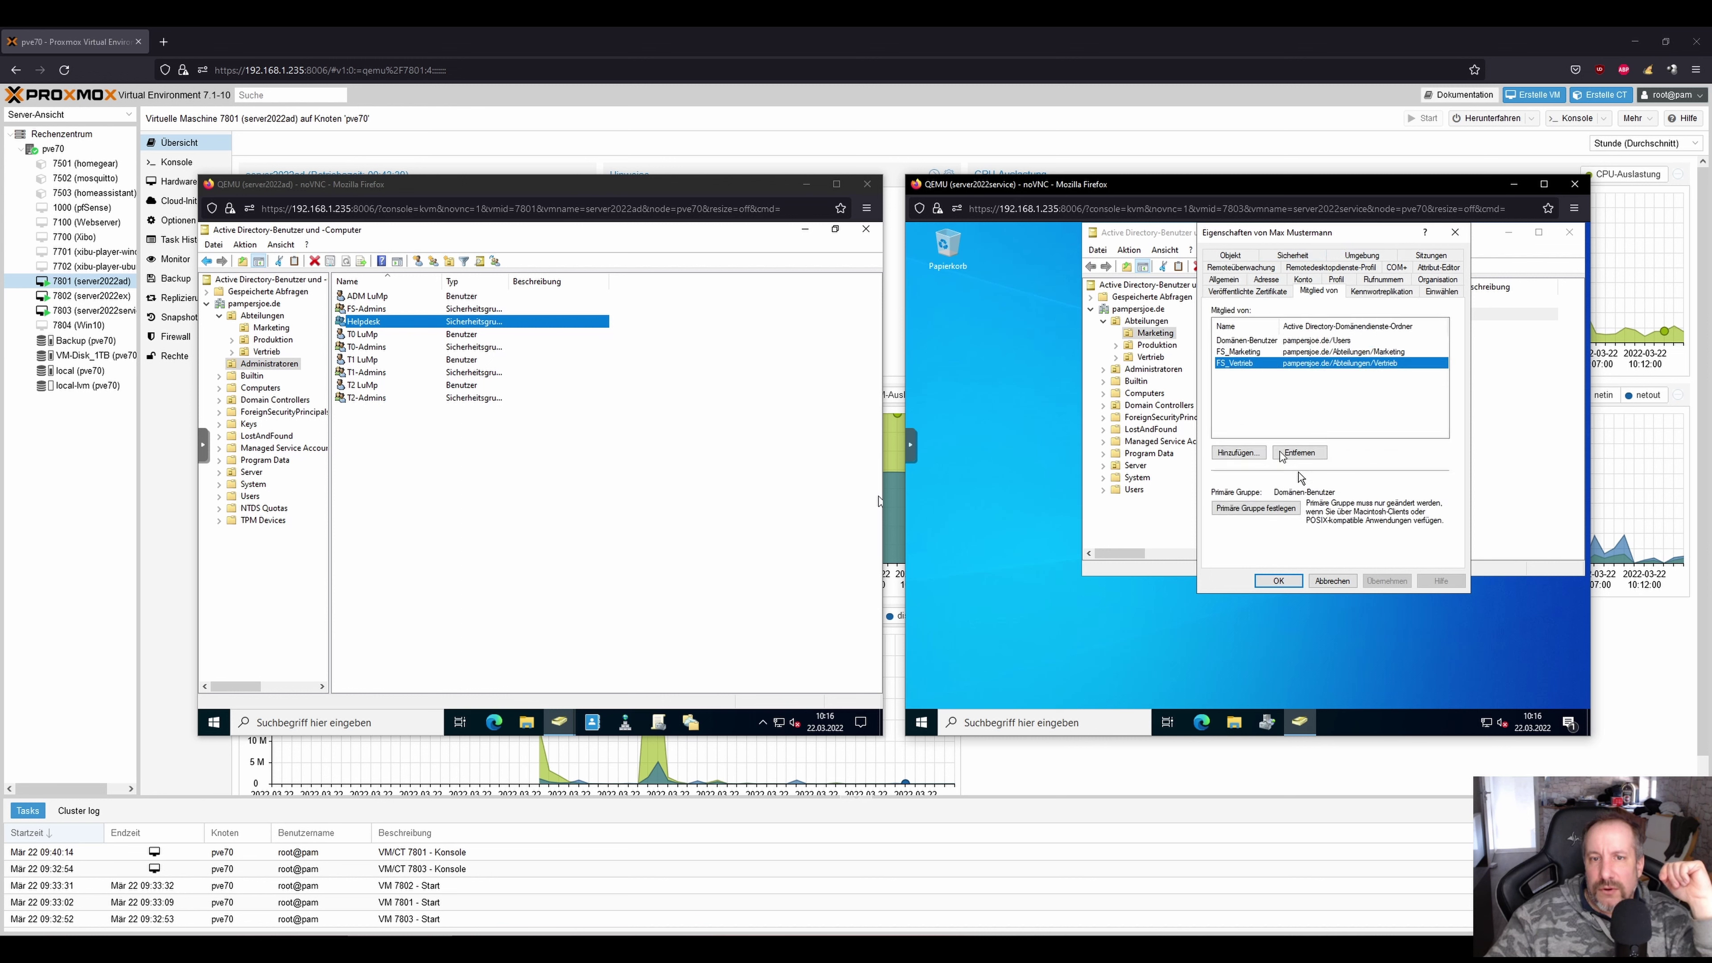
pyautogui.click(1301, 453)
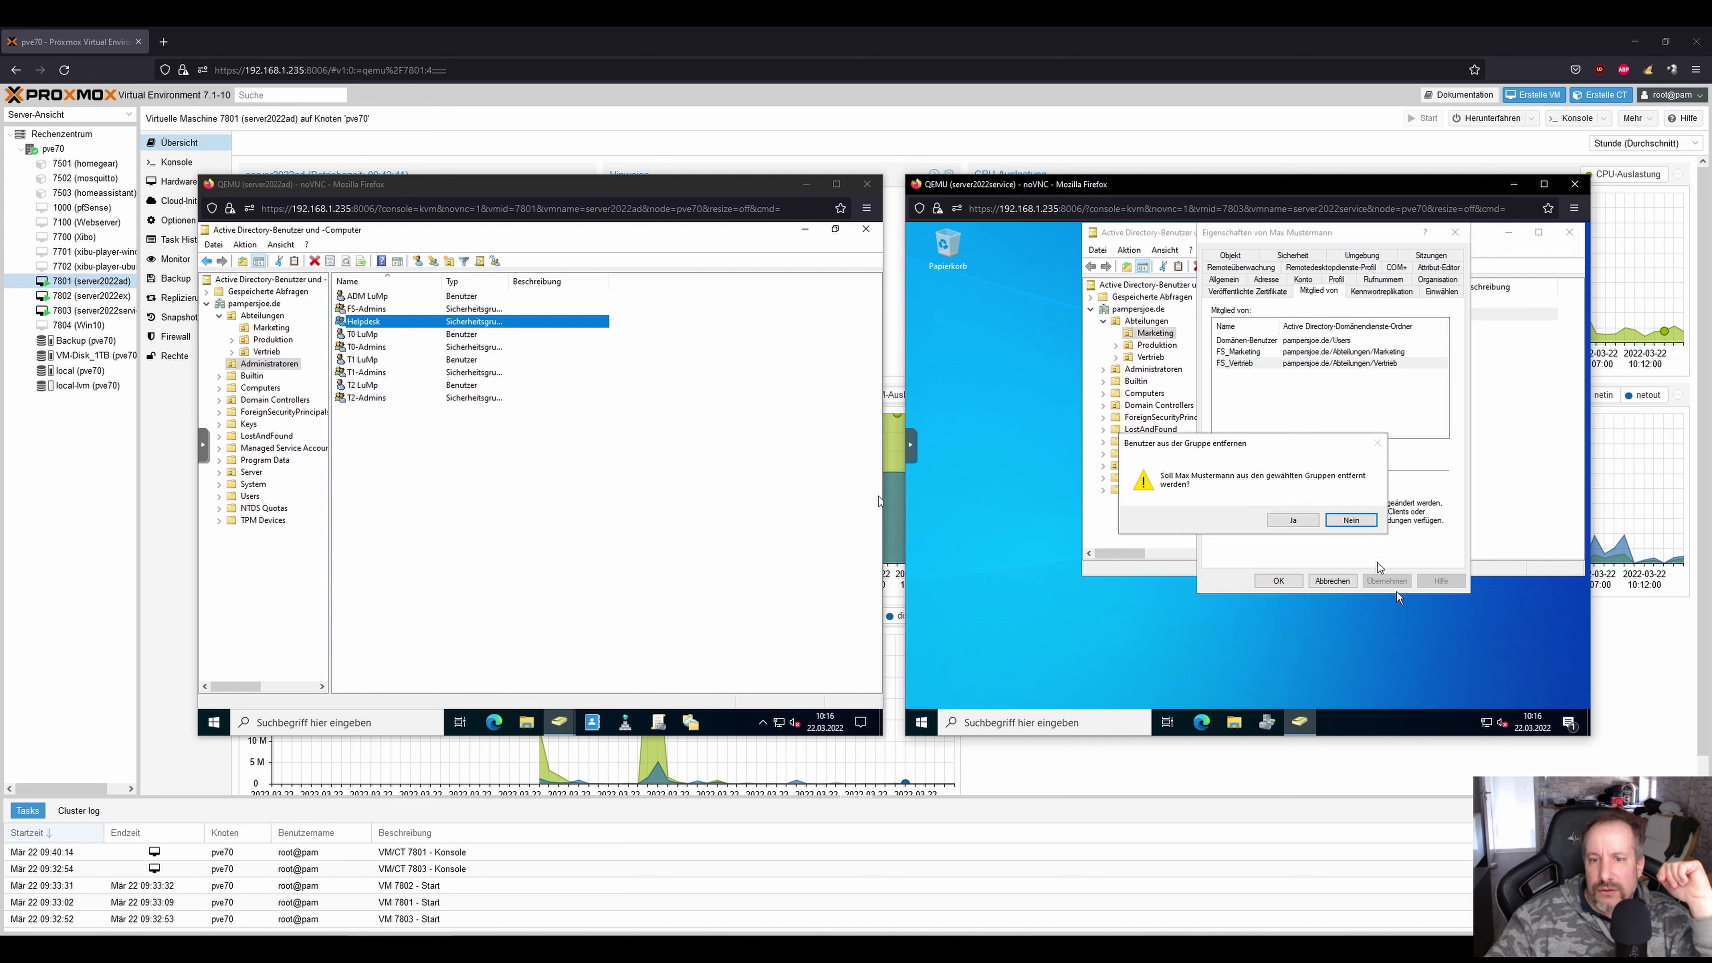
pyautogui.click(1293, 520)
pyautogui.click(1384, 583)
# Try adding the test user to Domänen-Admins via 'dom' lookup, then dismiss the permission error.
pyautogui.click(1238, 452)
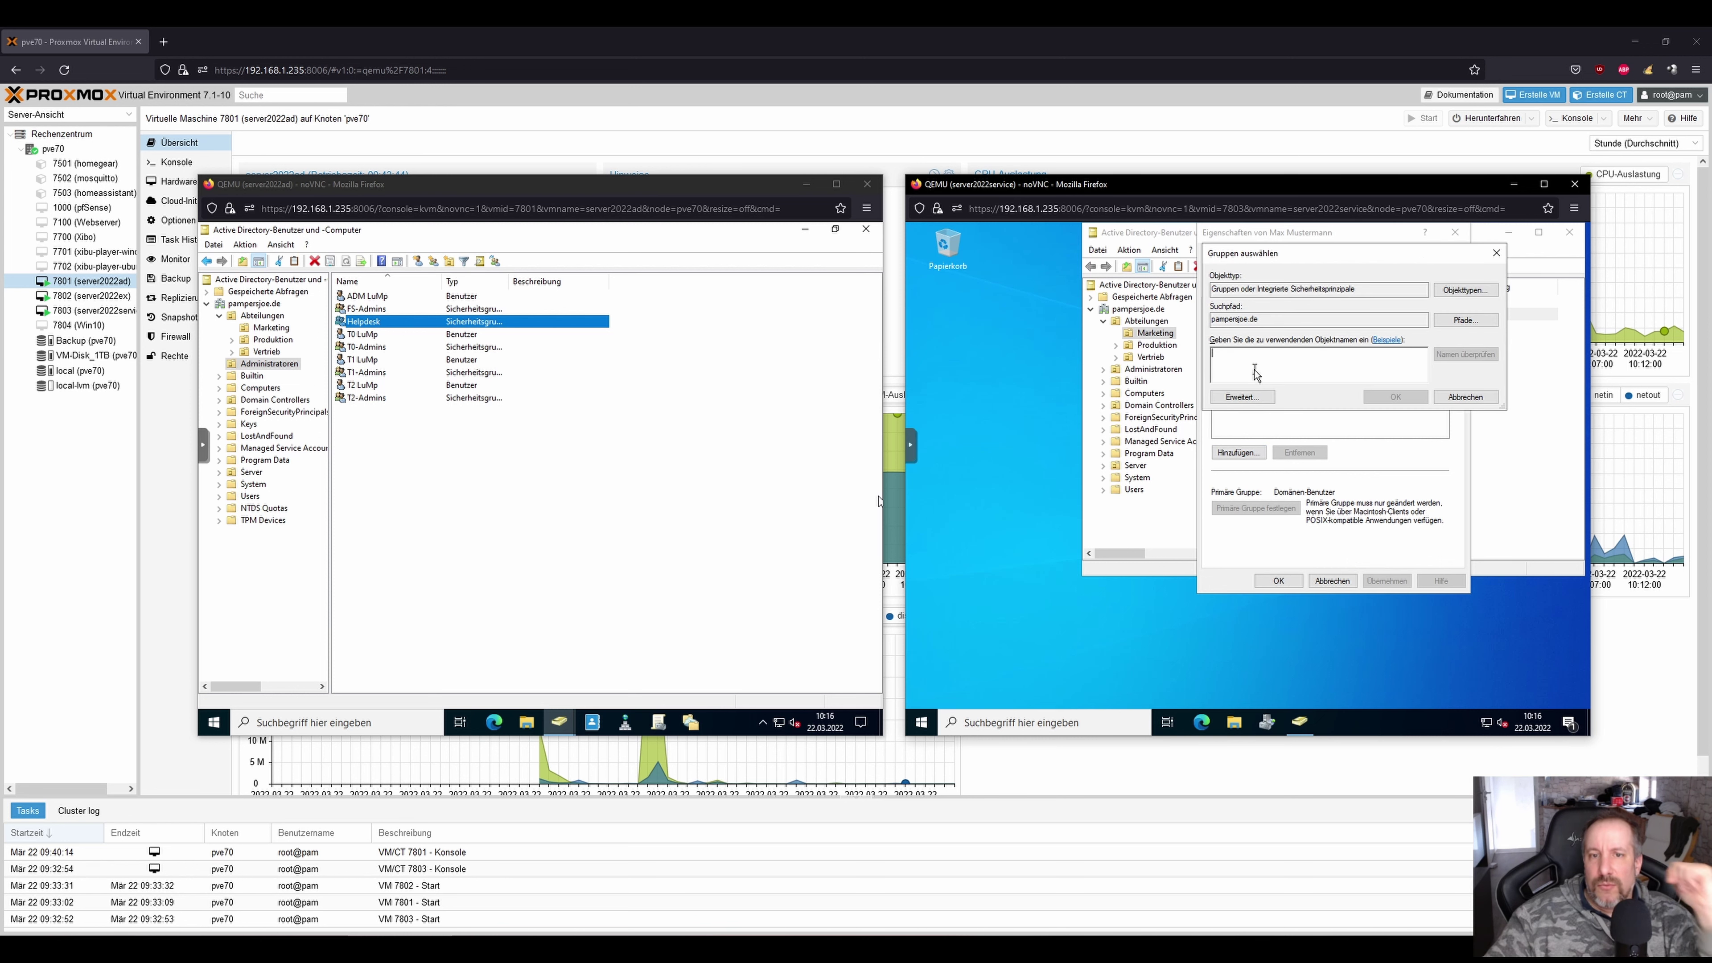
pyautogui.write('dom')
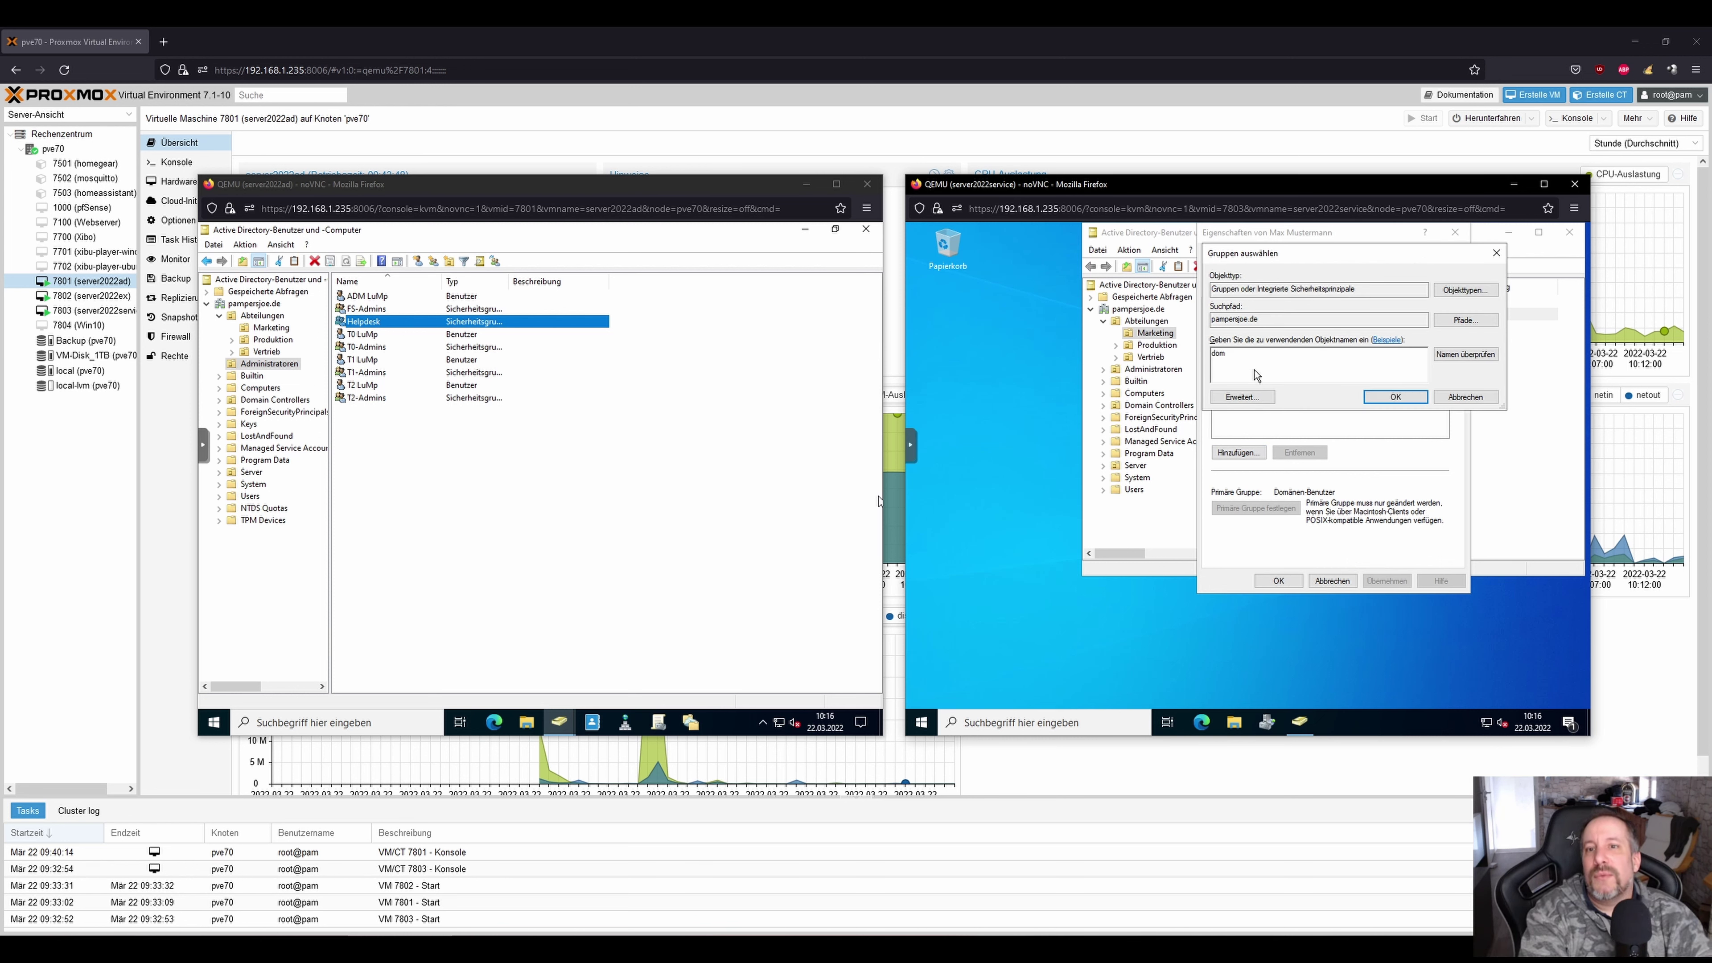
pyautogui.press('Return')
pyautogui.click(1267, 360)
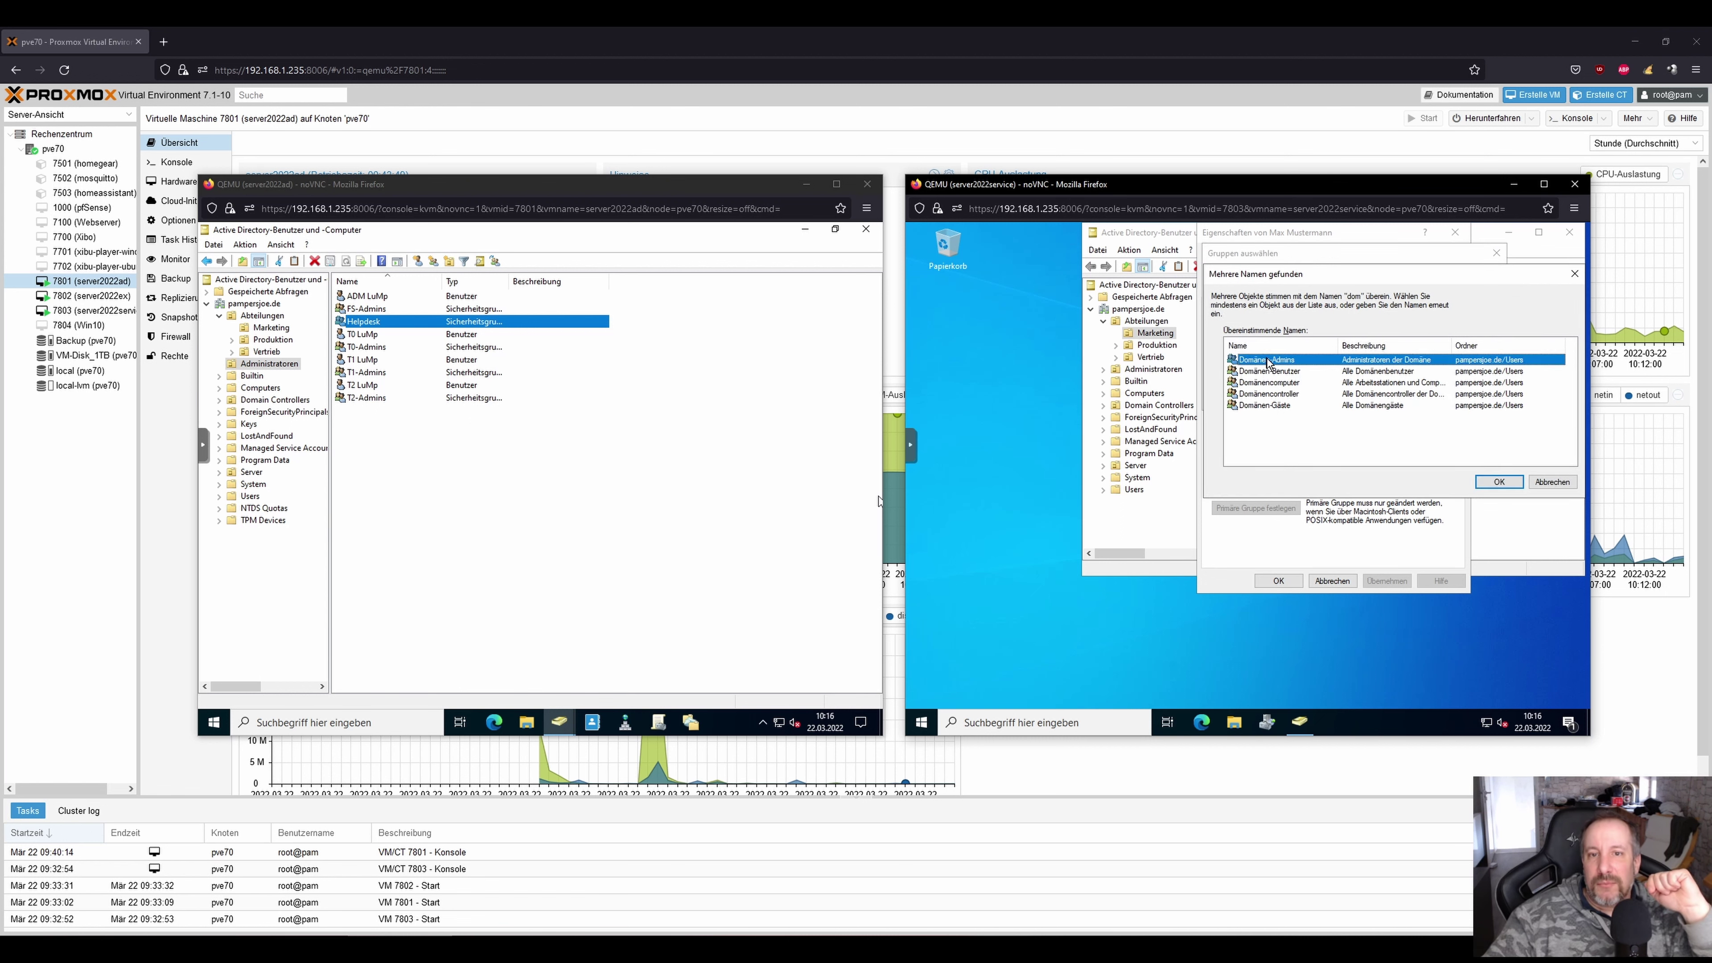
pyautogui.doubleClick(1267, 361)
pyautogui.click(1383, 396)
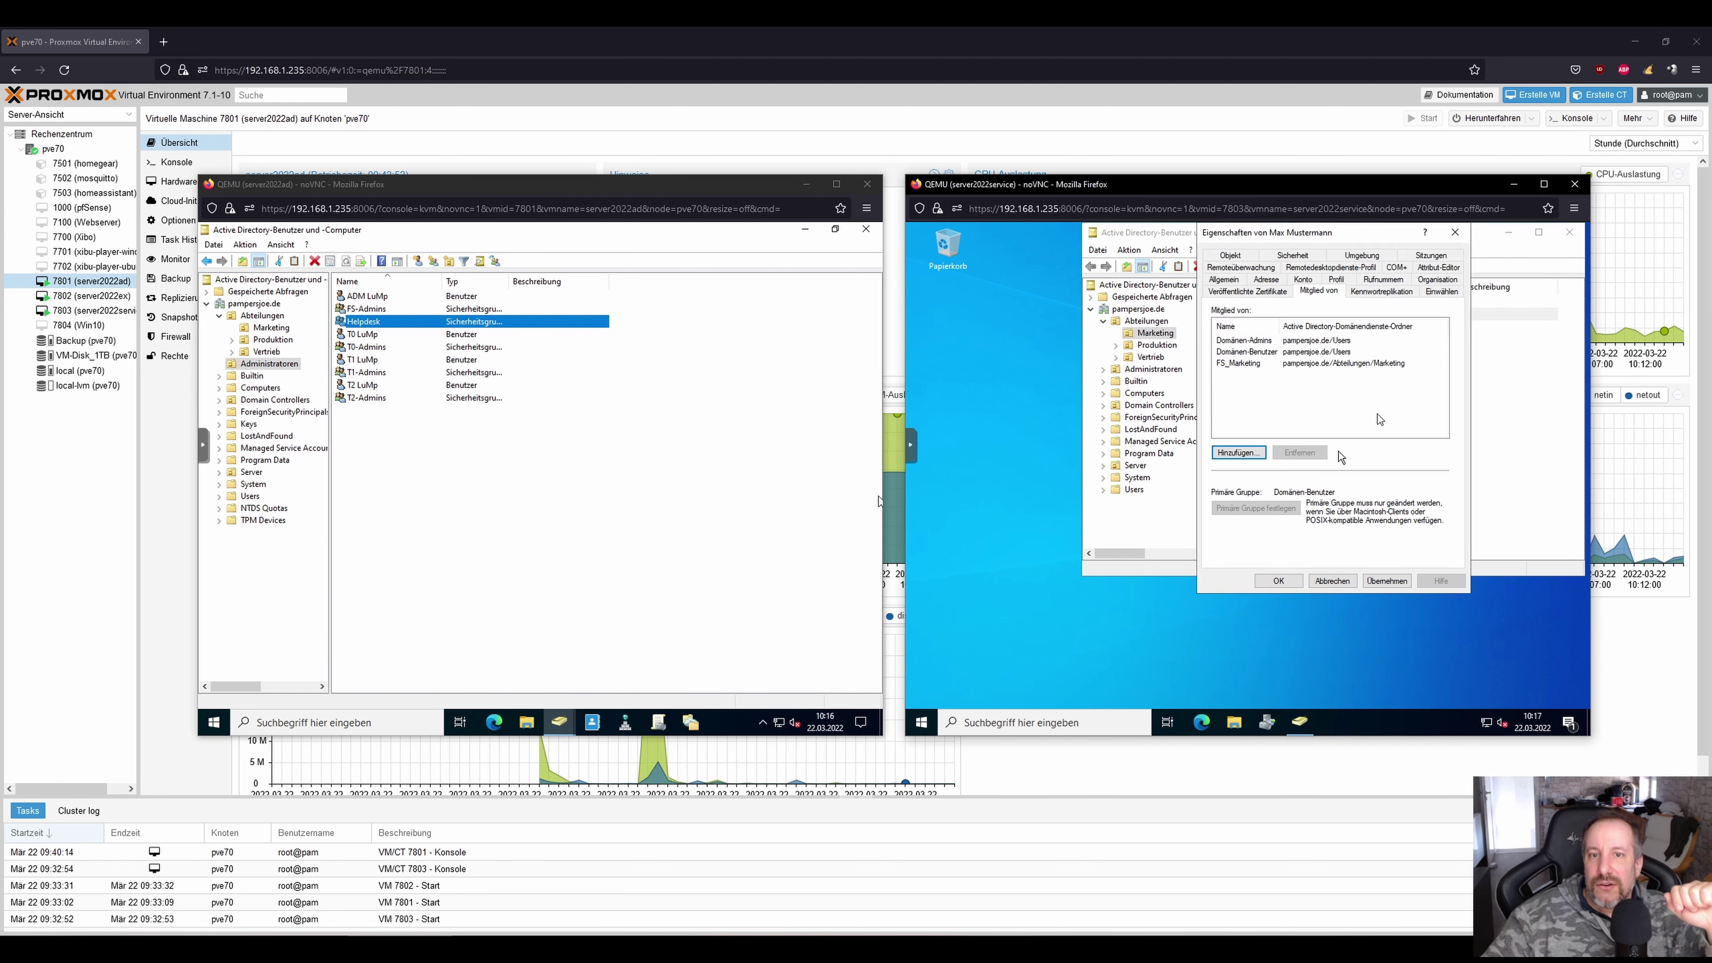
pyautogui.click(1269, 581)
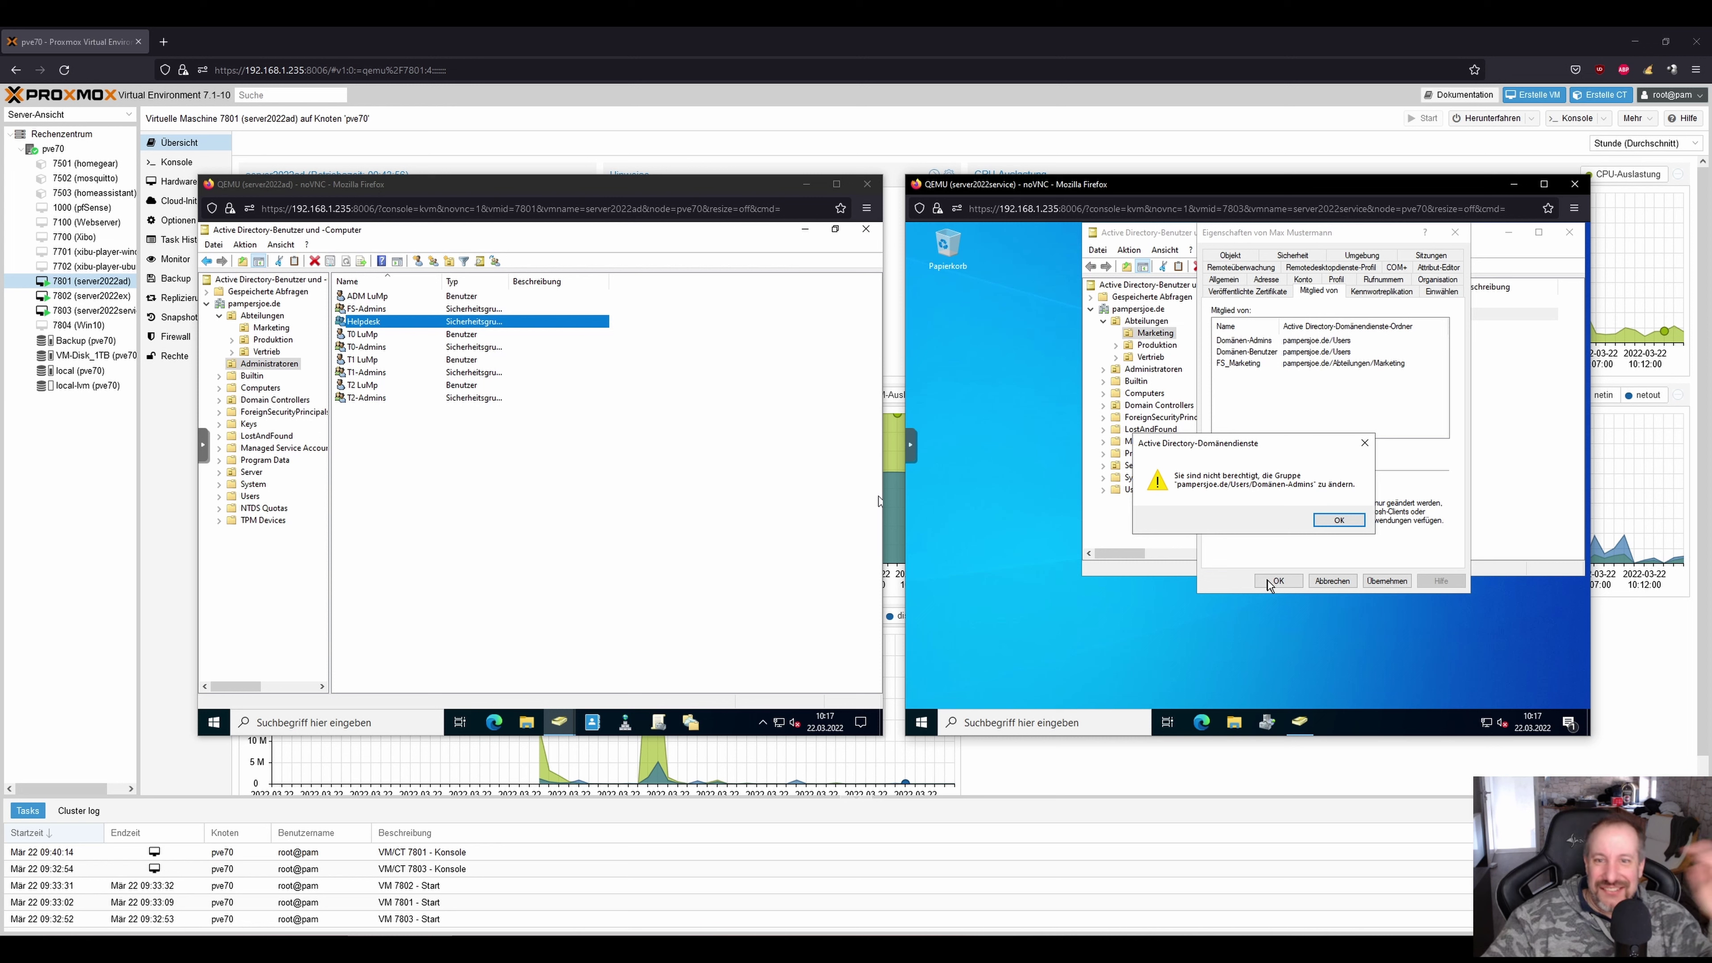
pyautogui.click(1339, 519)
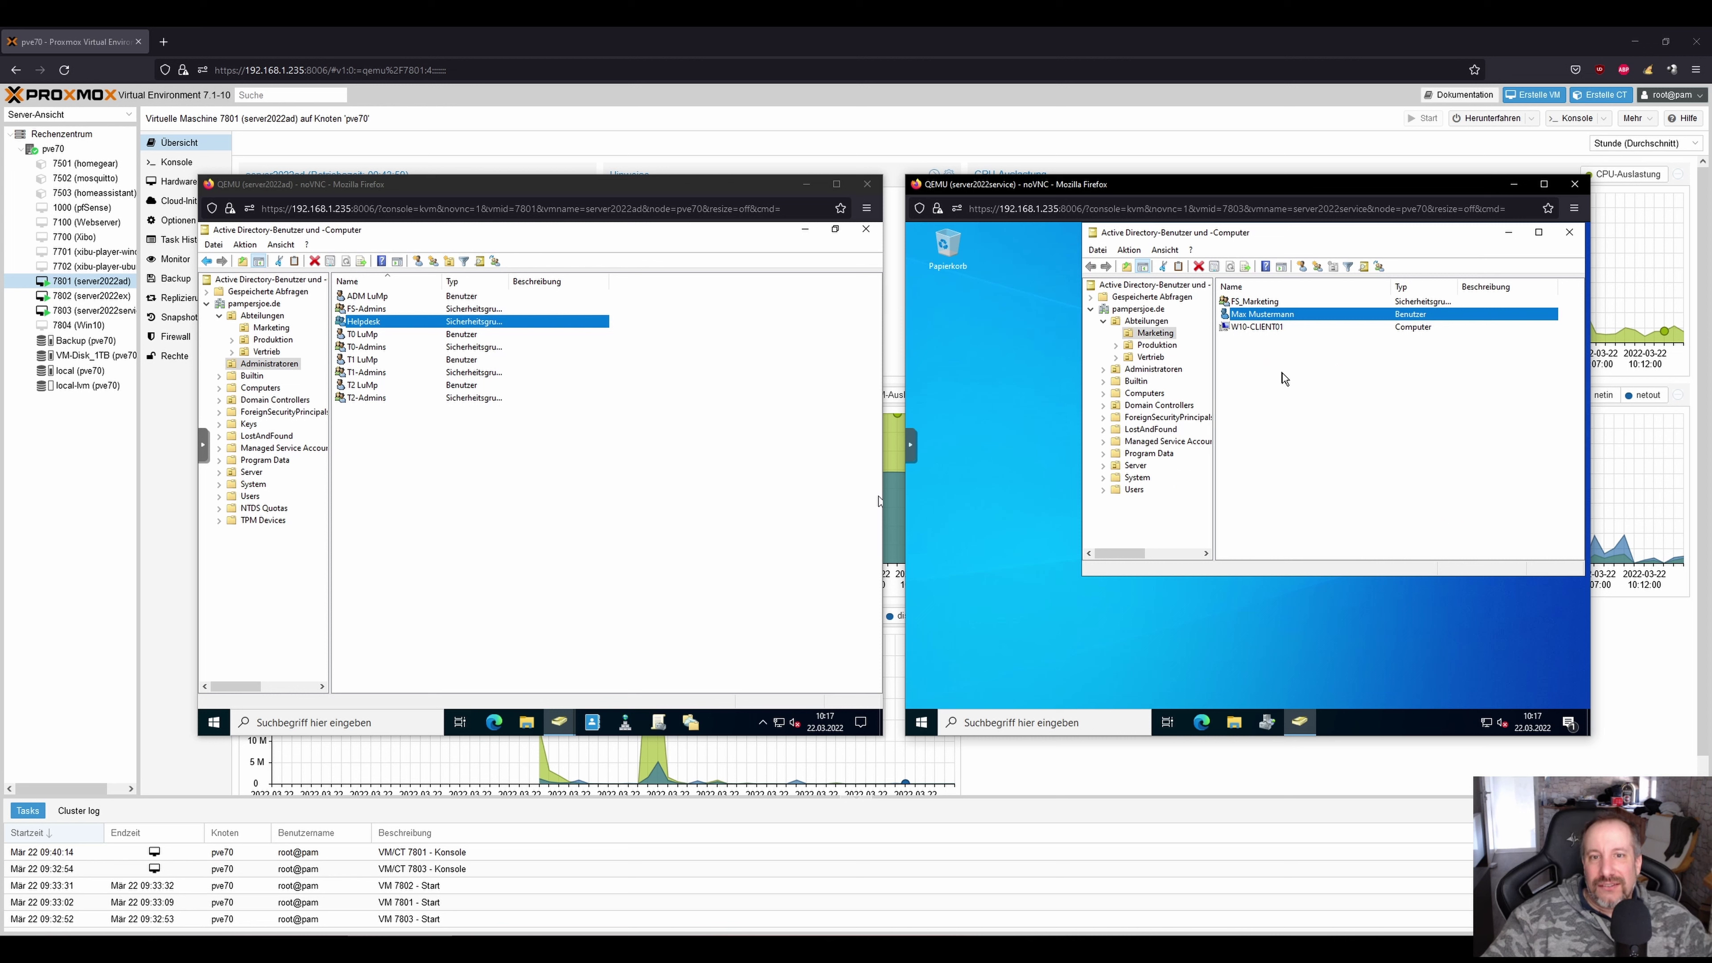
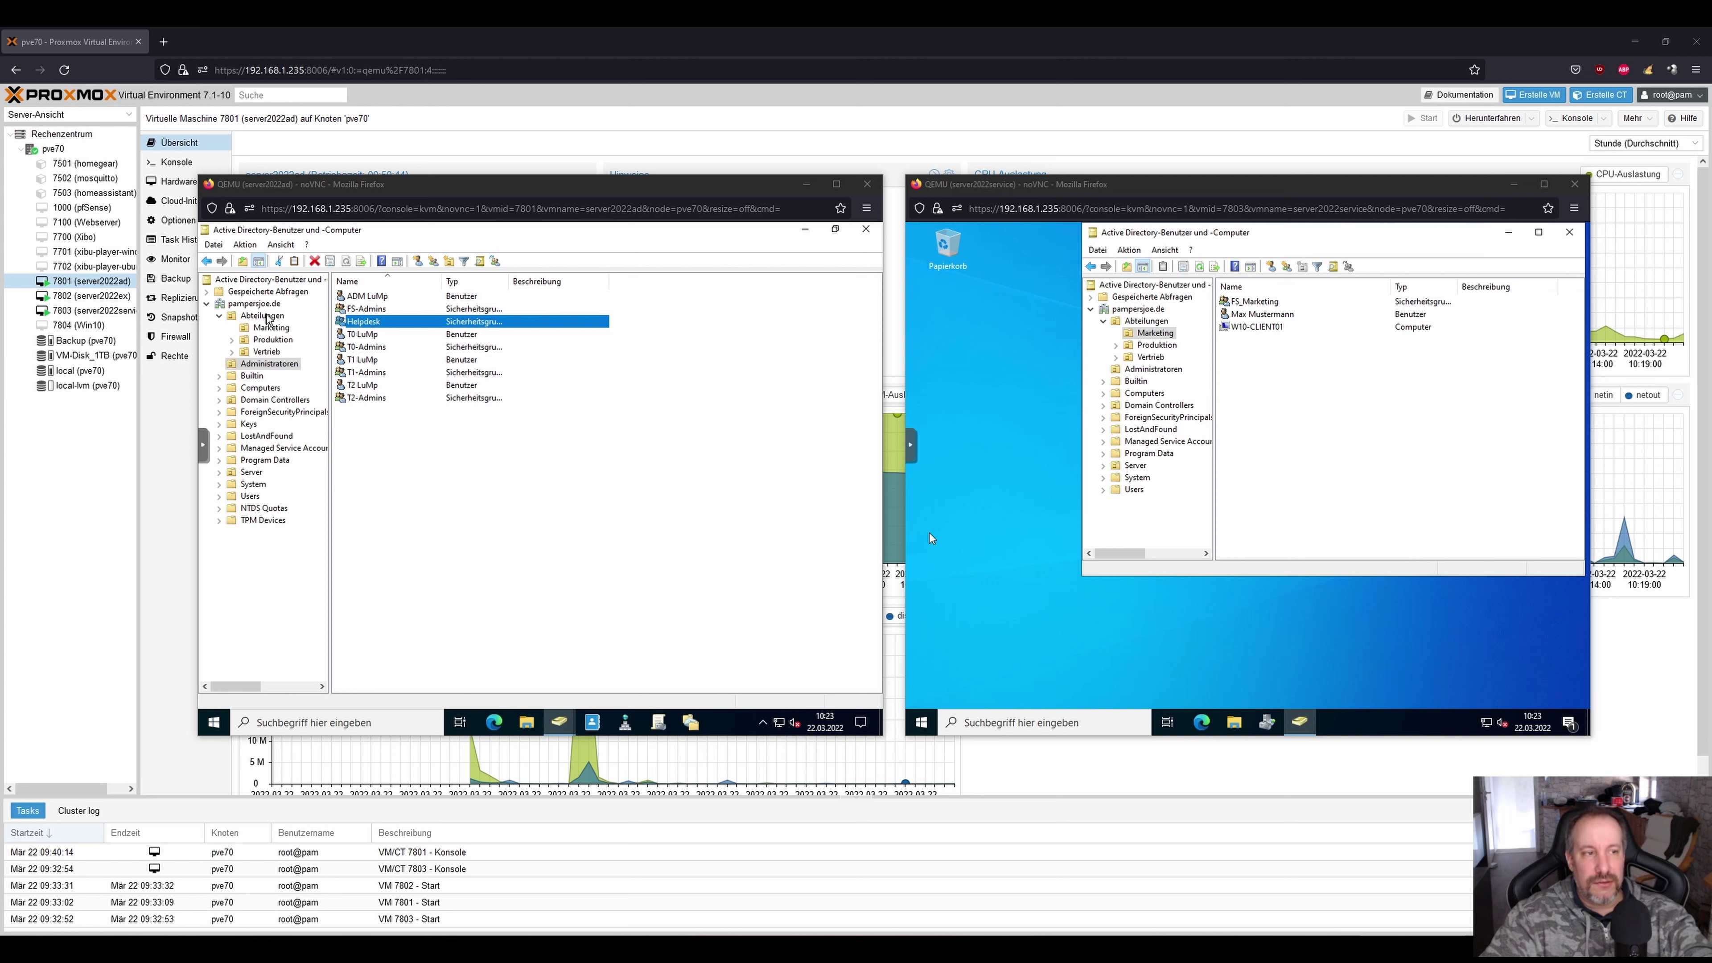
# Expand the Abteilungen OU to show its sub-OUs, dismissing its context menu unused.
pyautogui.click(268, 317)
pyautogui.rightClick(265, 316)
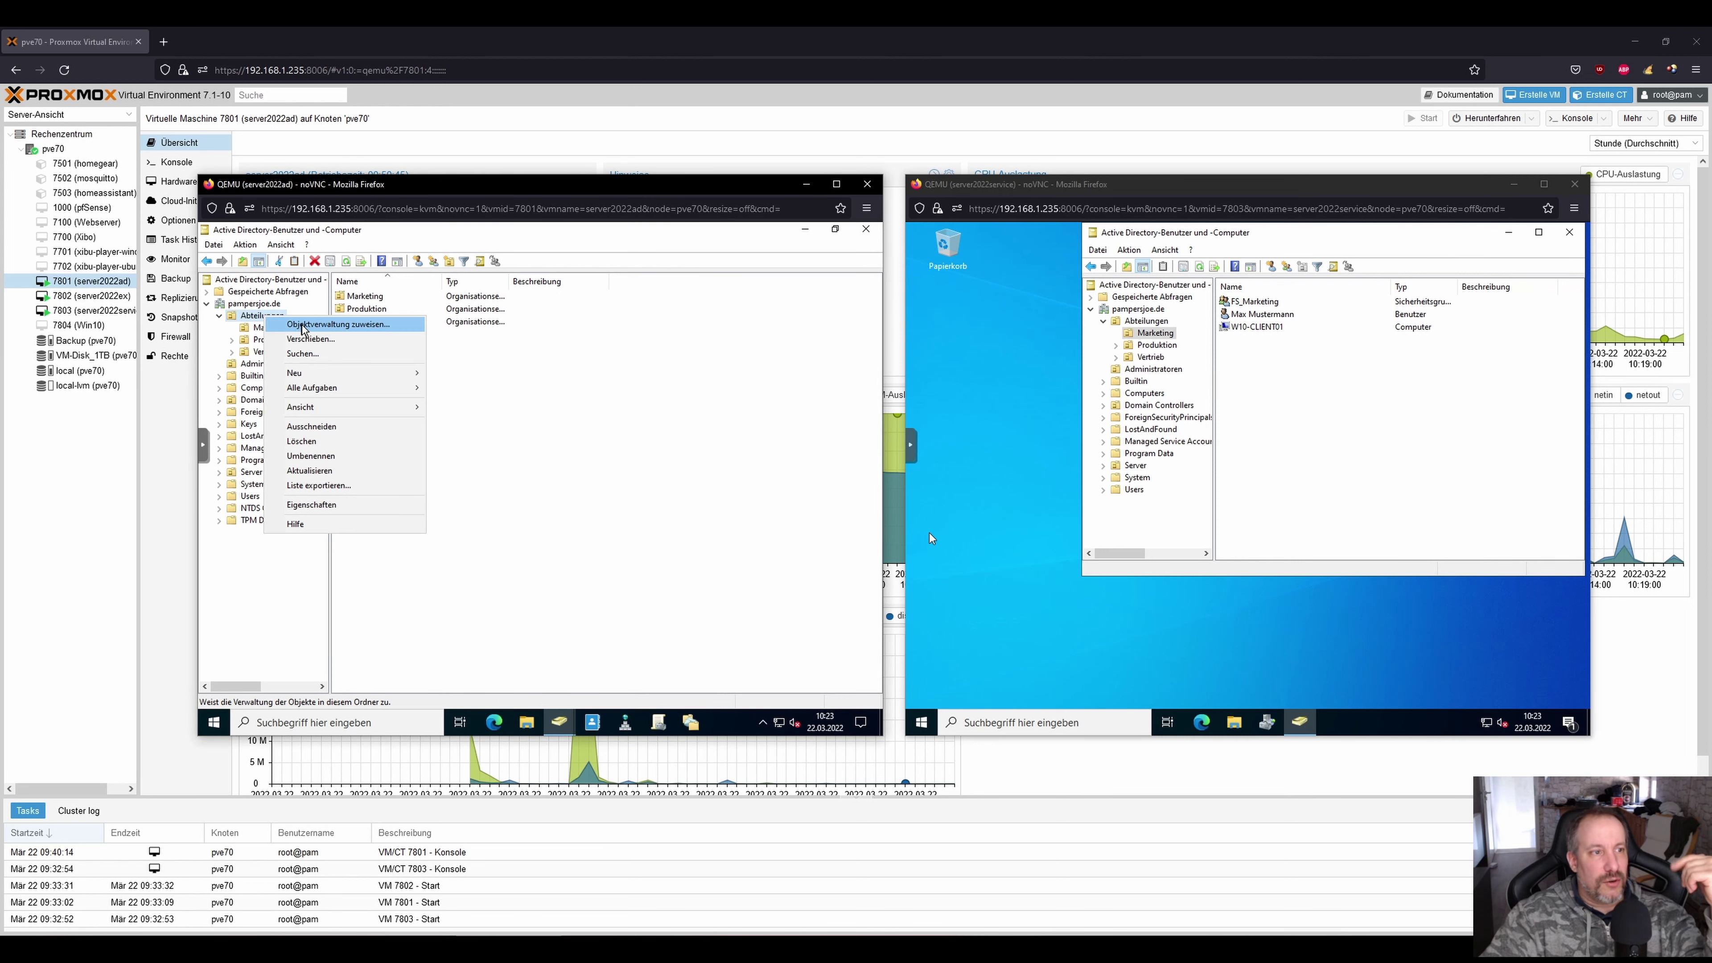
pyautogui.click(551, 426)
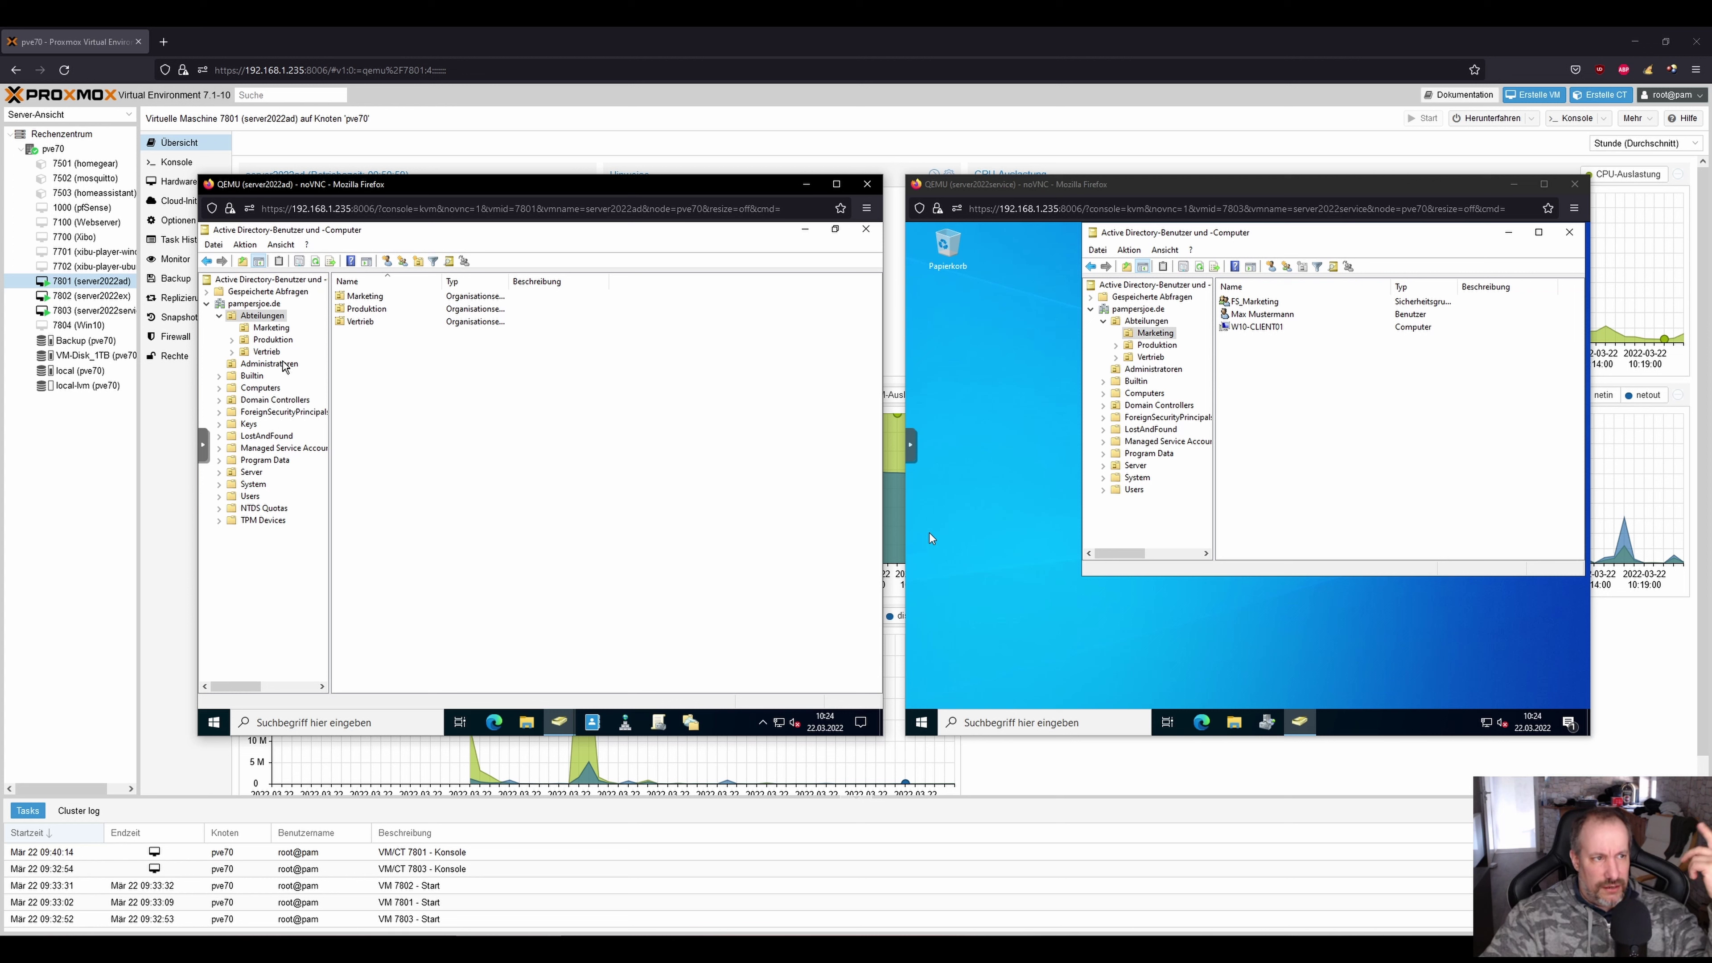
# Open the Abteilungen properties, view the Objekt and Sicherheit tabs, then the advanced security settings.
pyautogui.rightClick(262, 318)
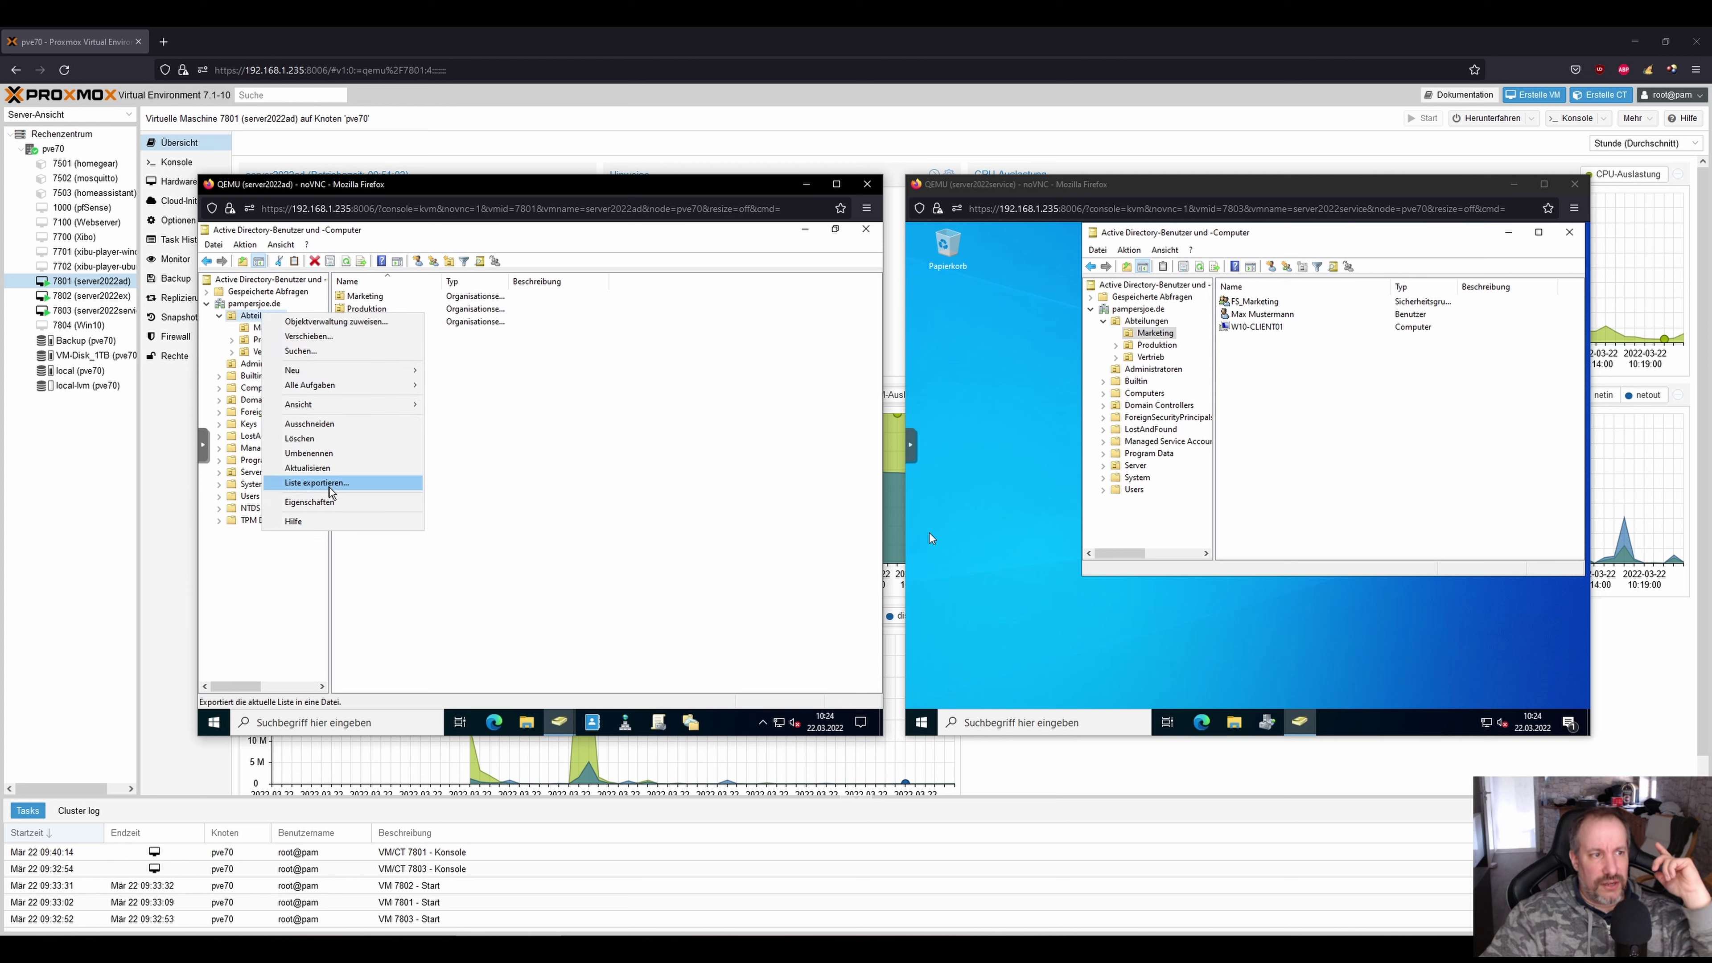
pyautogui.click(320, 501)
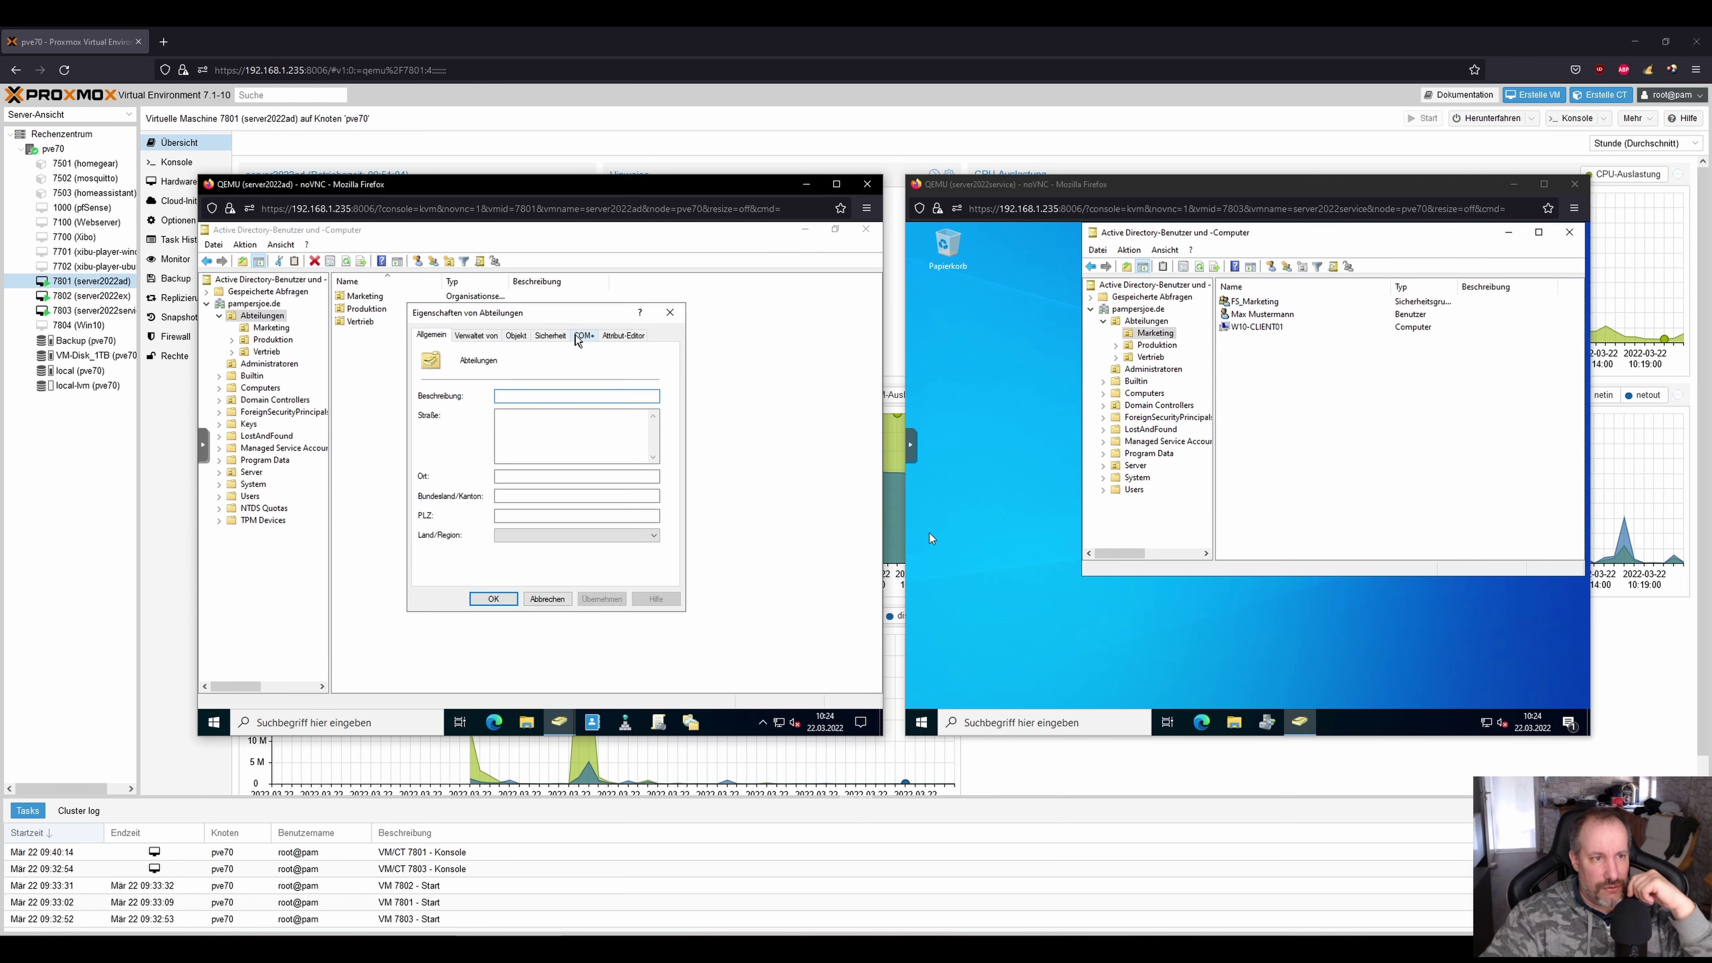
pyautogui.click(516, 336)
pyautogui.click(547, 335)
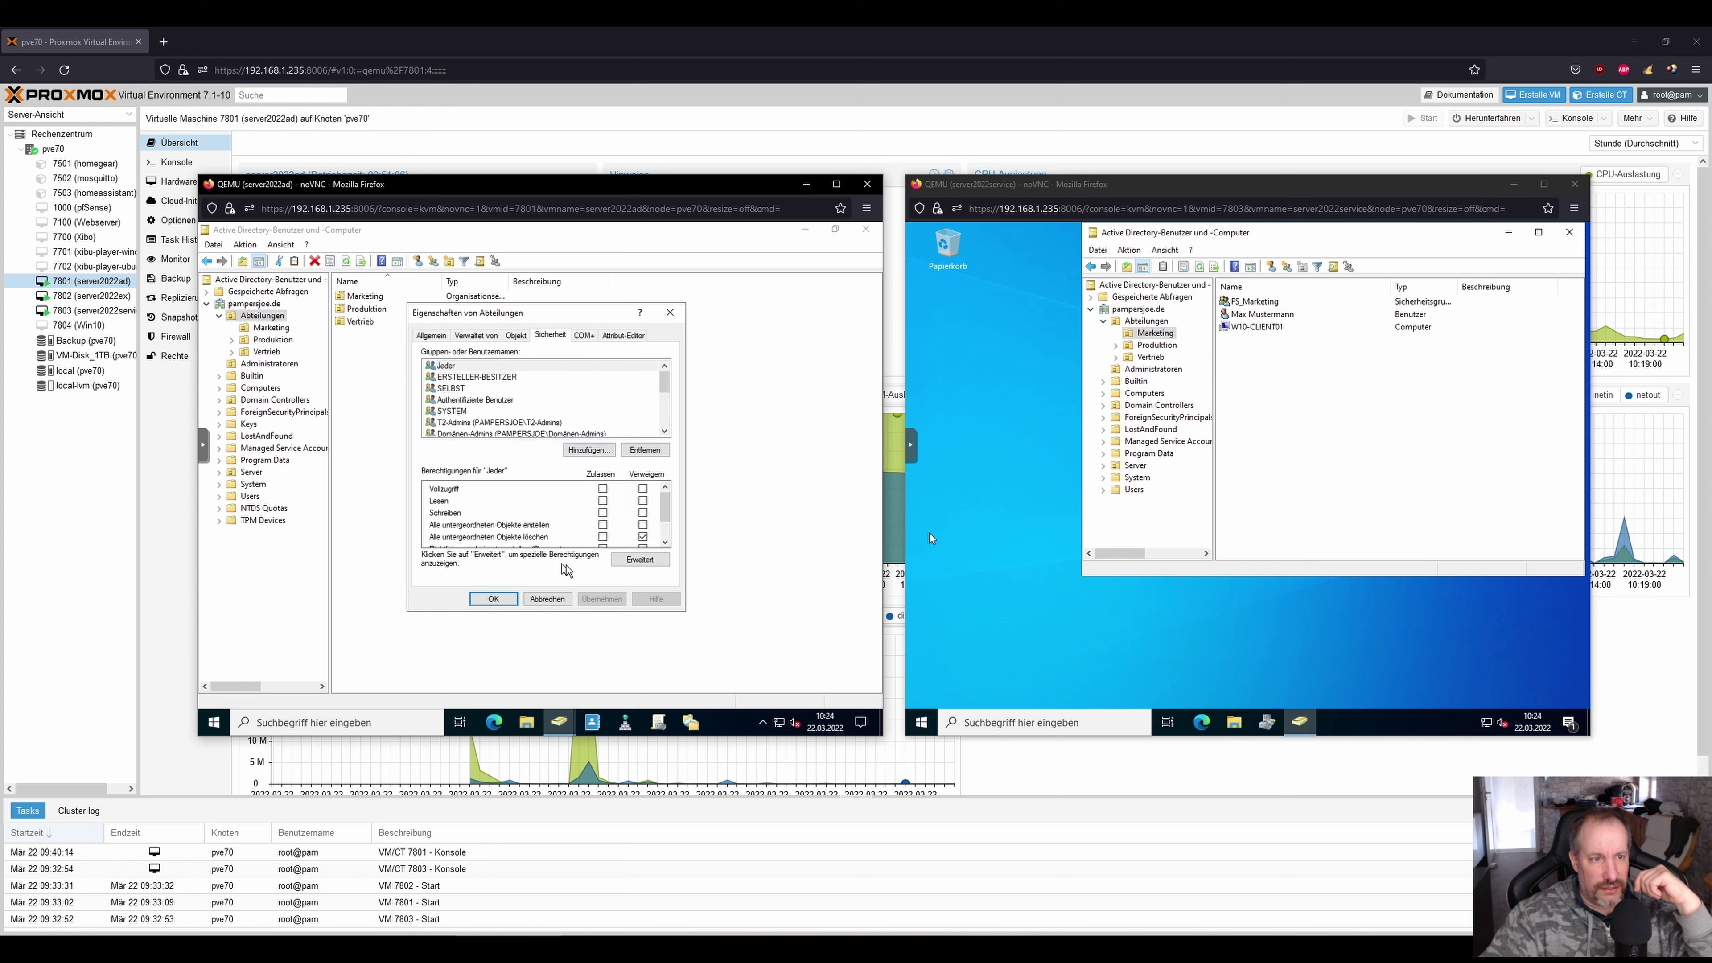
pyautogui.click(619, 565)
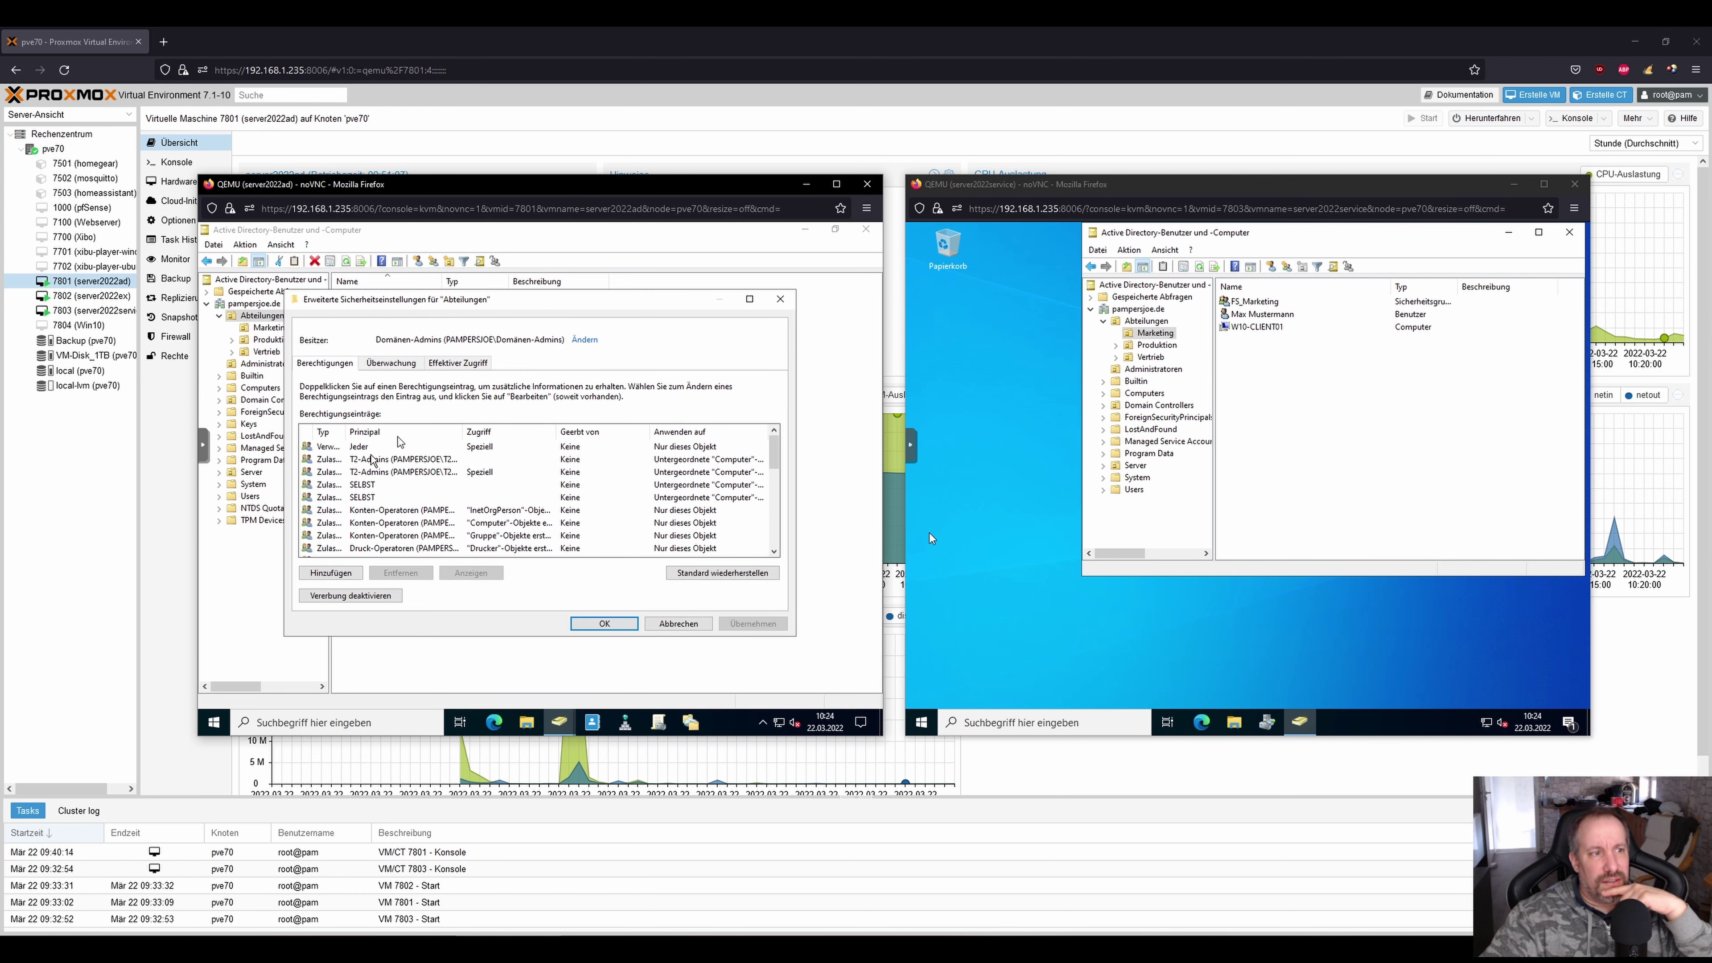
# Widen the Typ column, inspect the Verweigern entry for Jeder, then cancel both dialogs unchanged.
pyautogui.moveTo(346, 433); pyautogui.dragTo(406, 435)
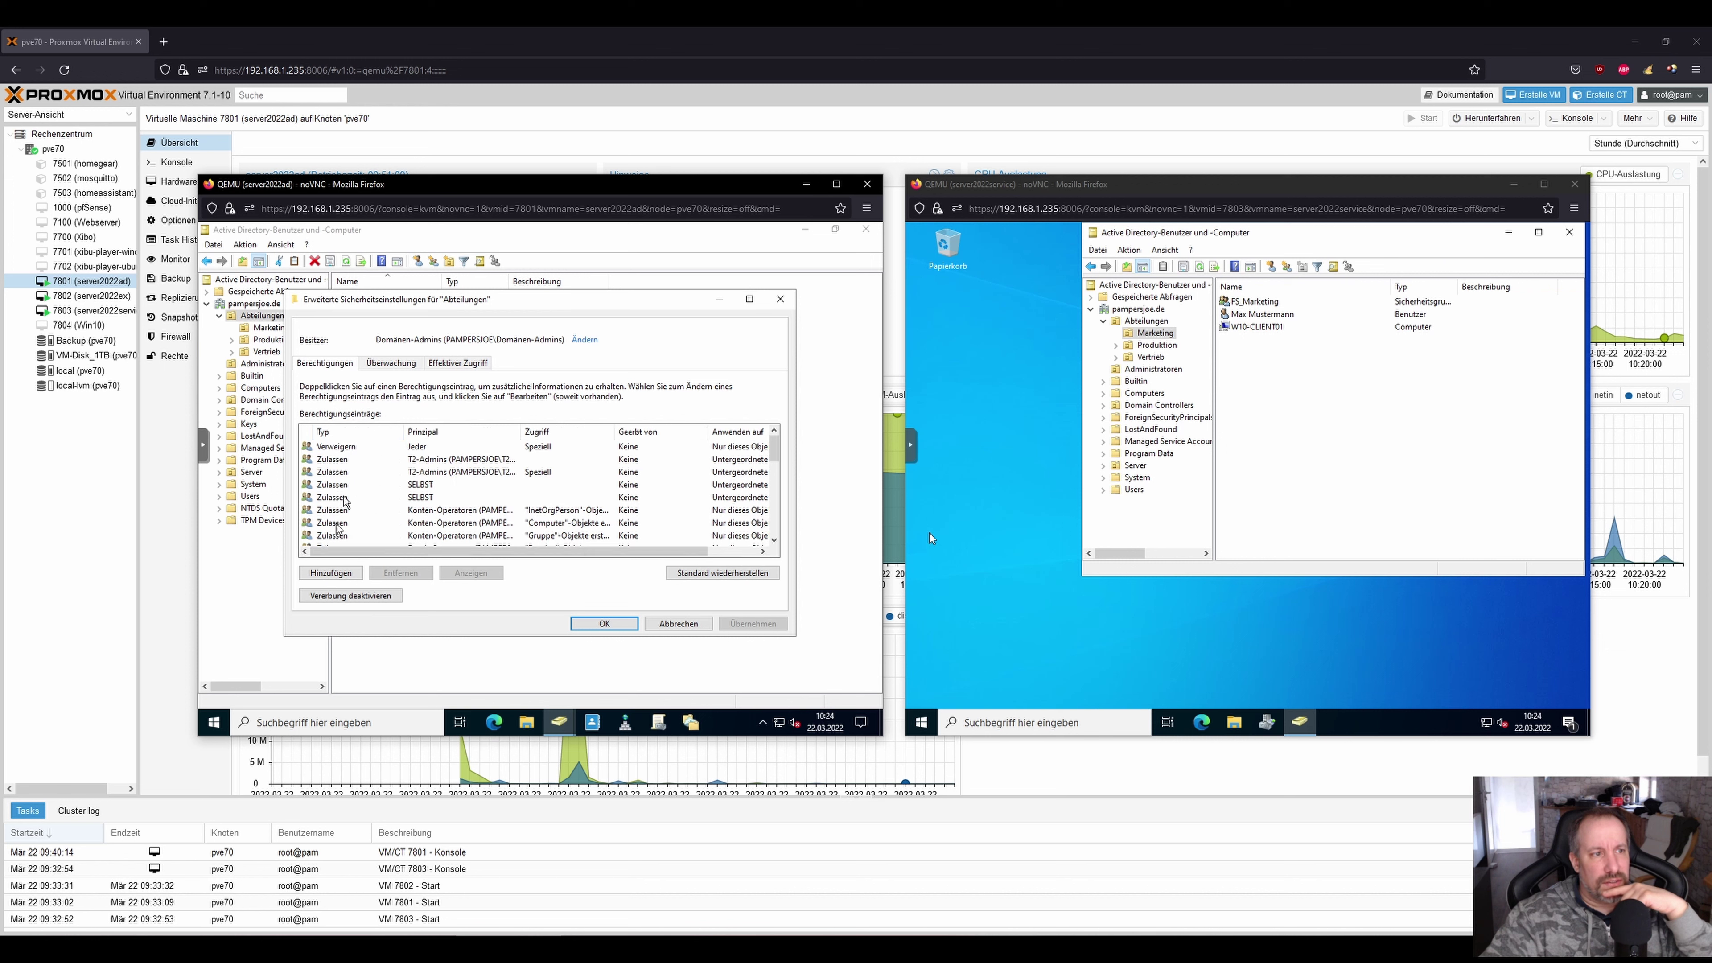
pyautogui.click(353, 446)
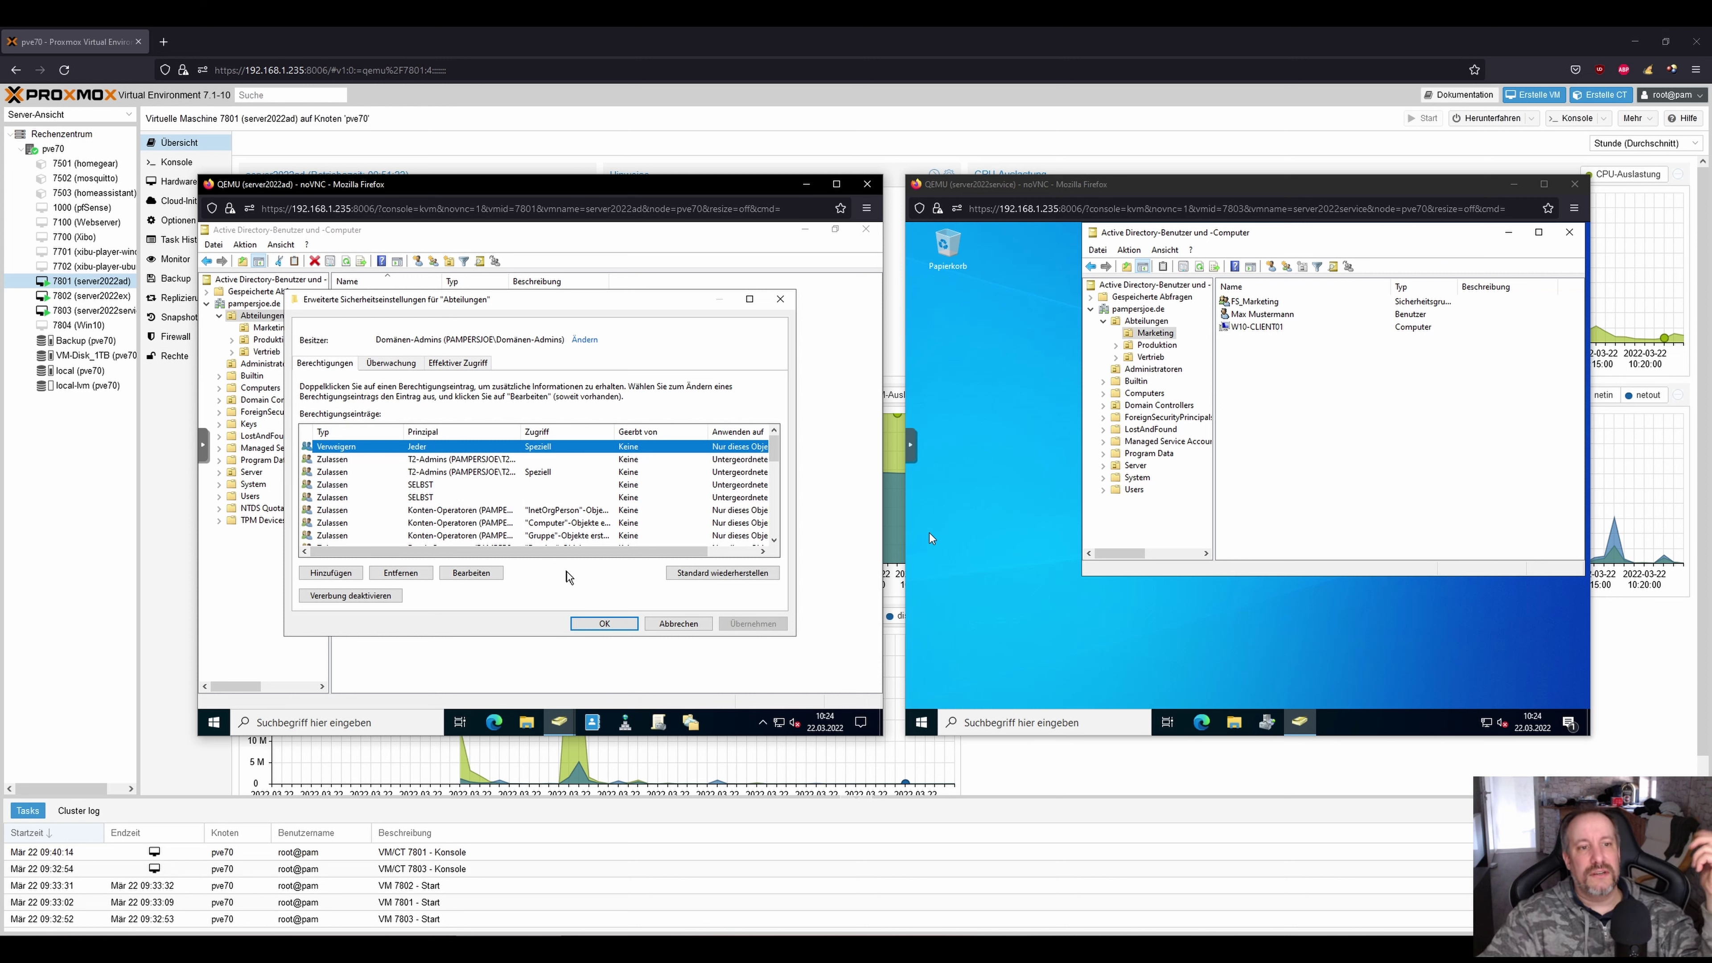
pyautogui.click(678, 623)
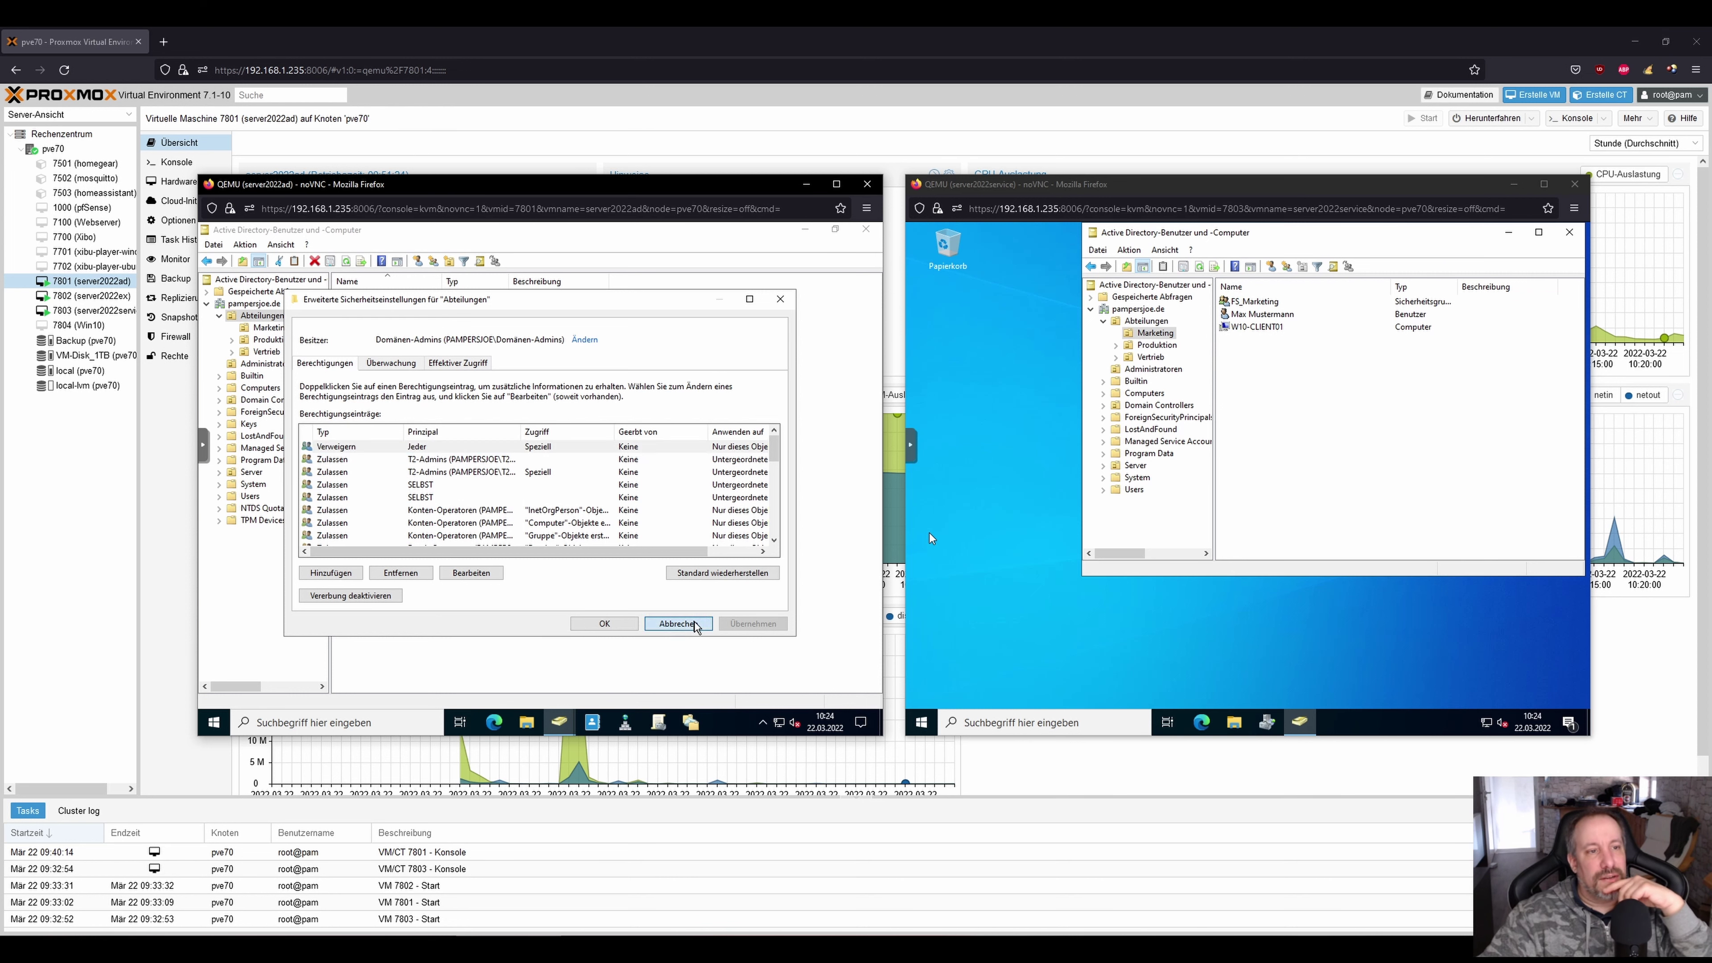
pyautogui.click(553, 600)
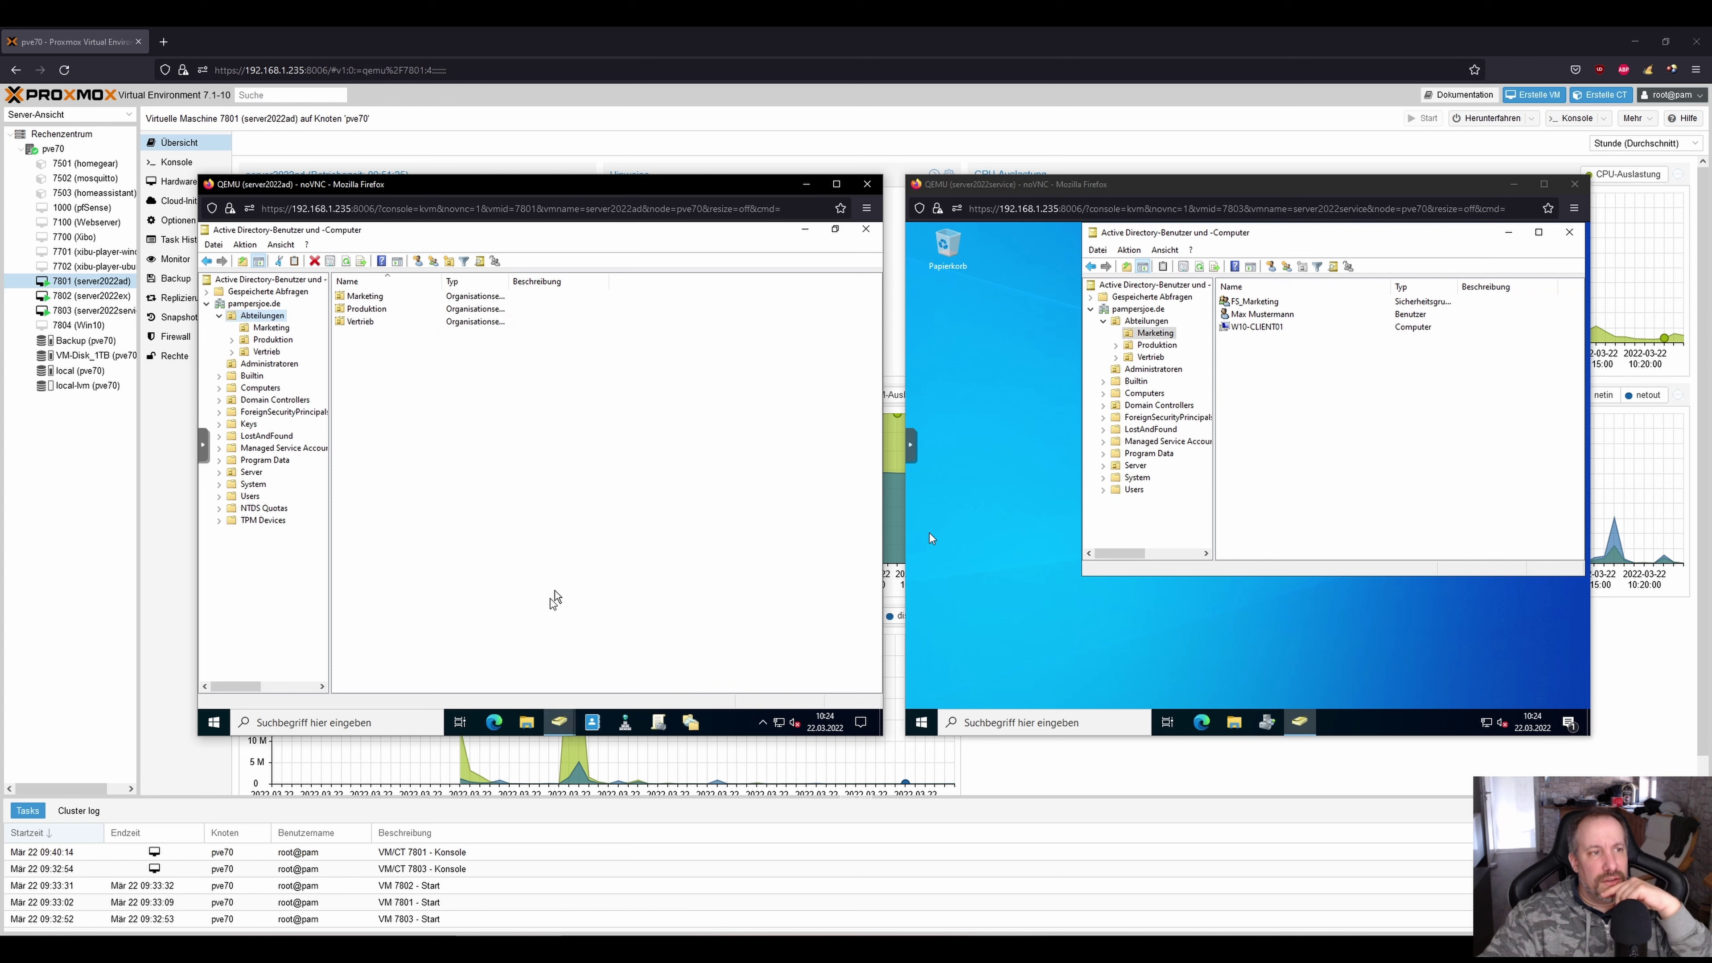